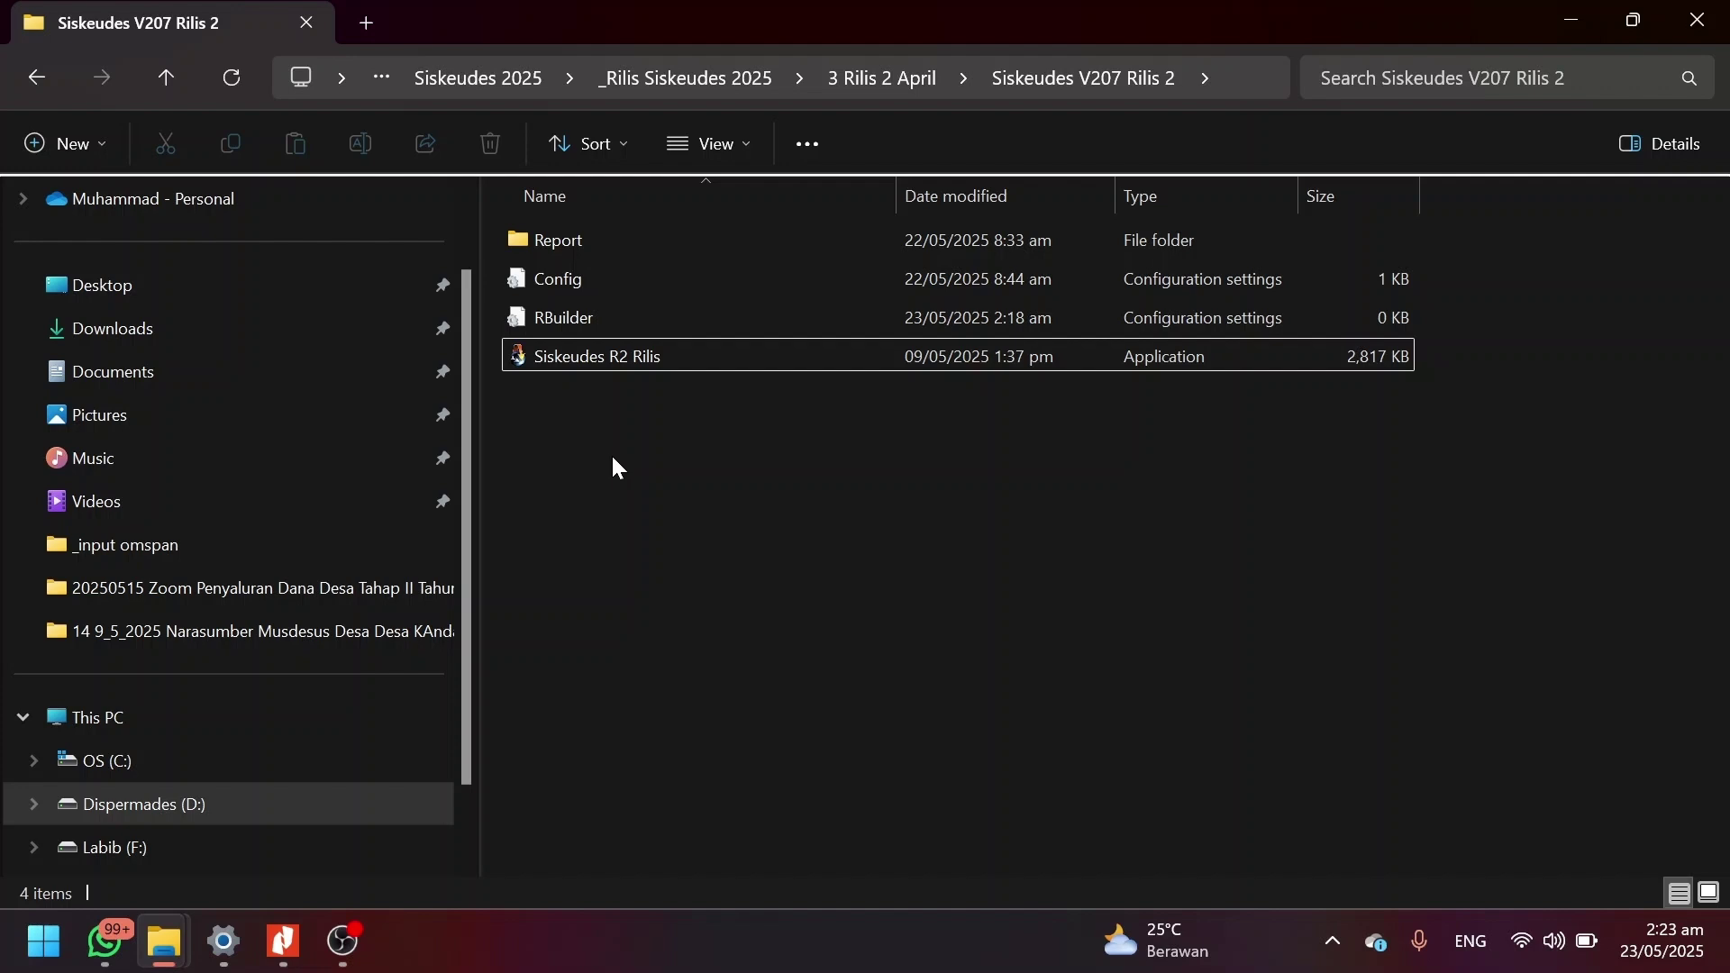
Launch the Siskeudes R2 Rilis application from the Siskeudes V207 Rilis 2 folder.
double_click(632, 357)
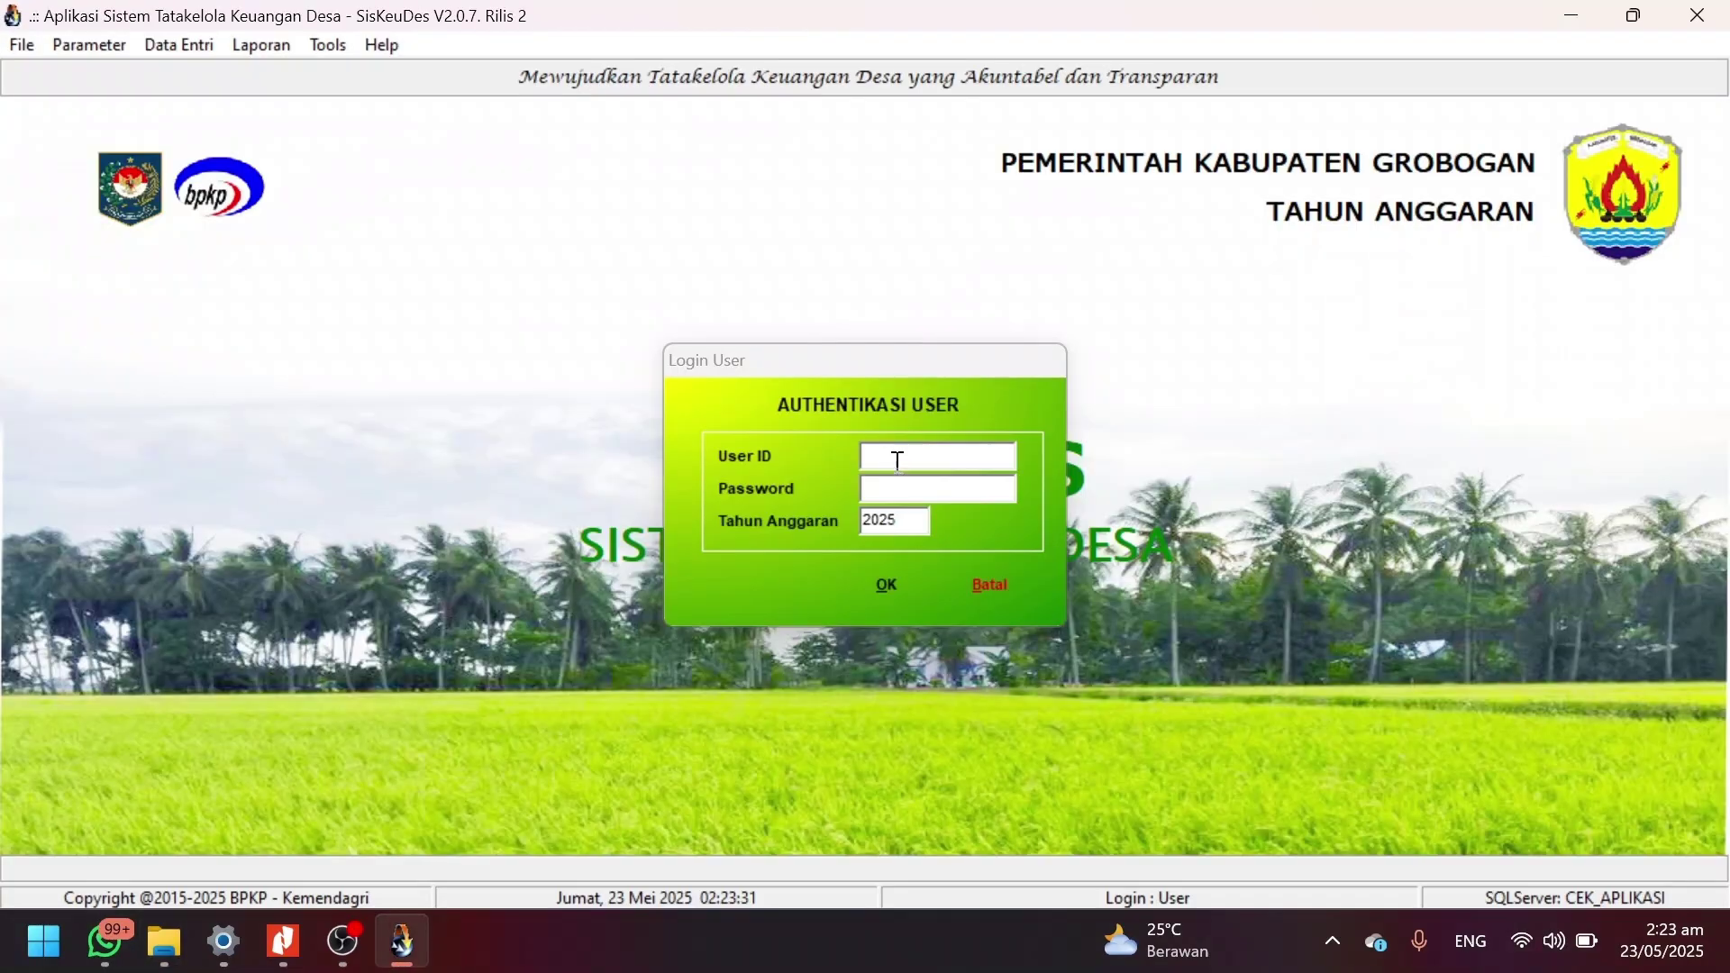
Log in with the user ID and account password, keeping Tahun Anggaran 2025.
type("admin")
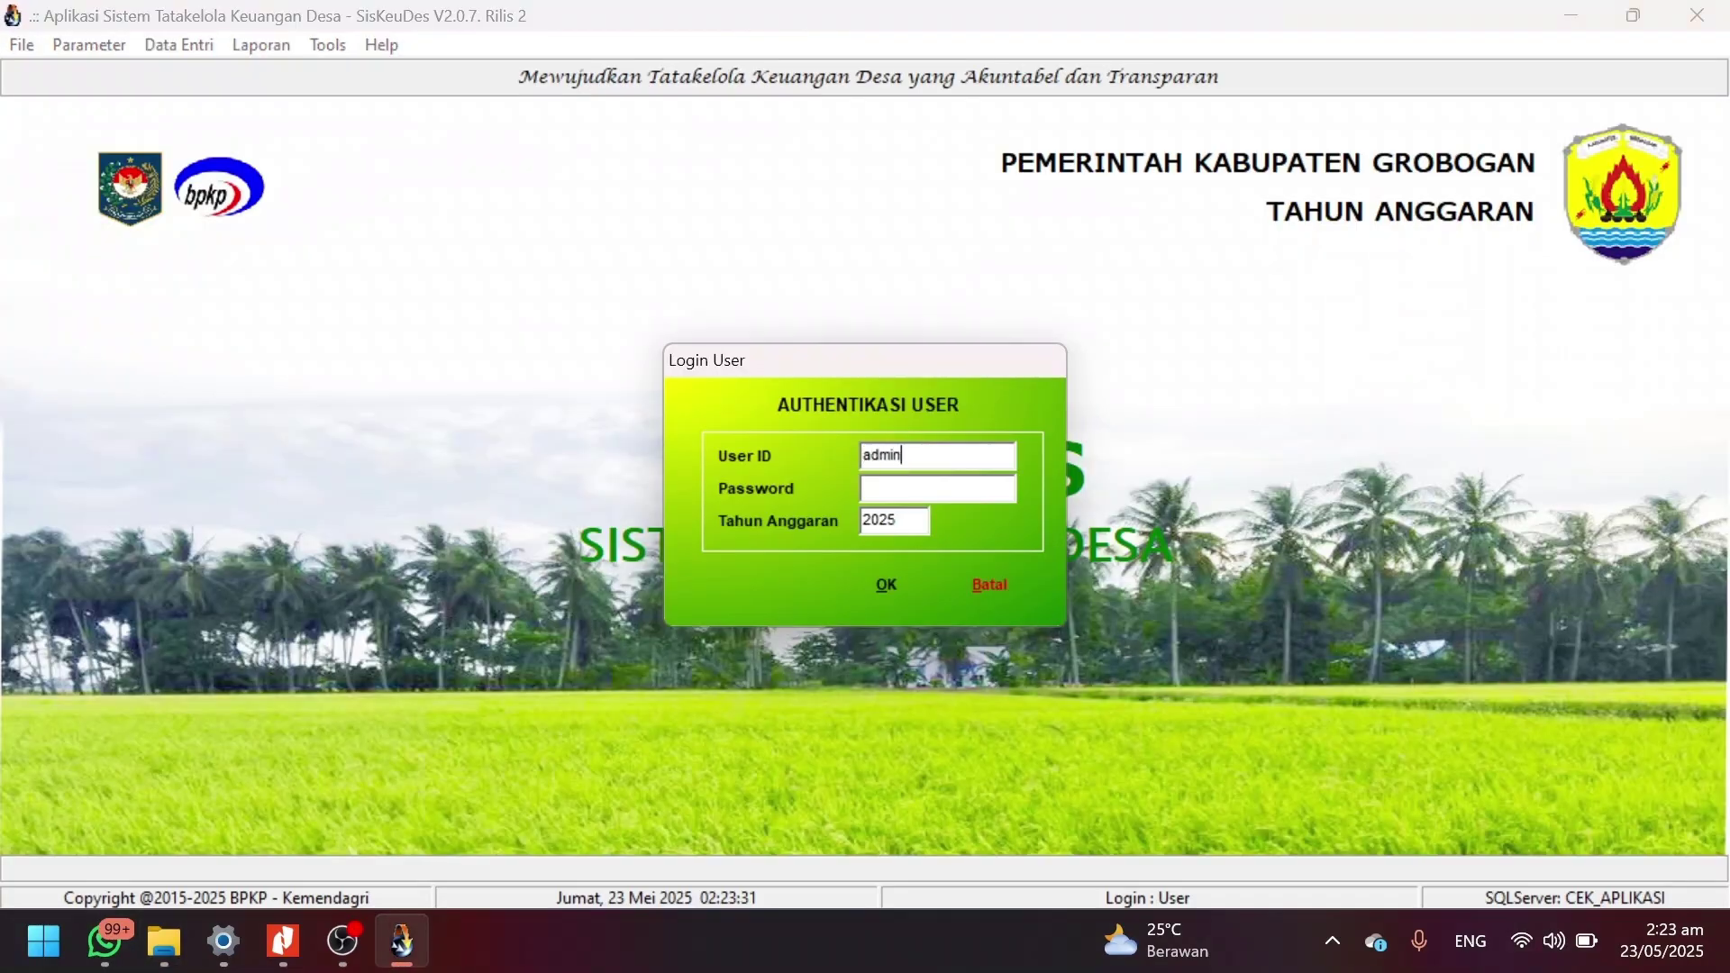
type("******")
key("Tab")
key("Tab")
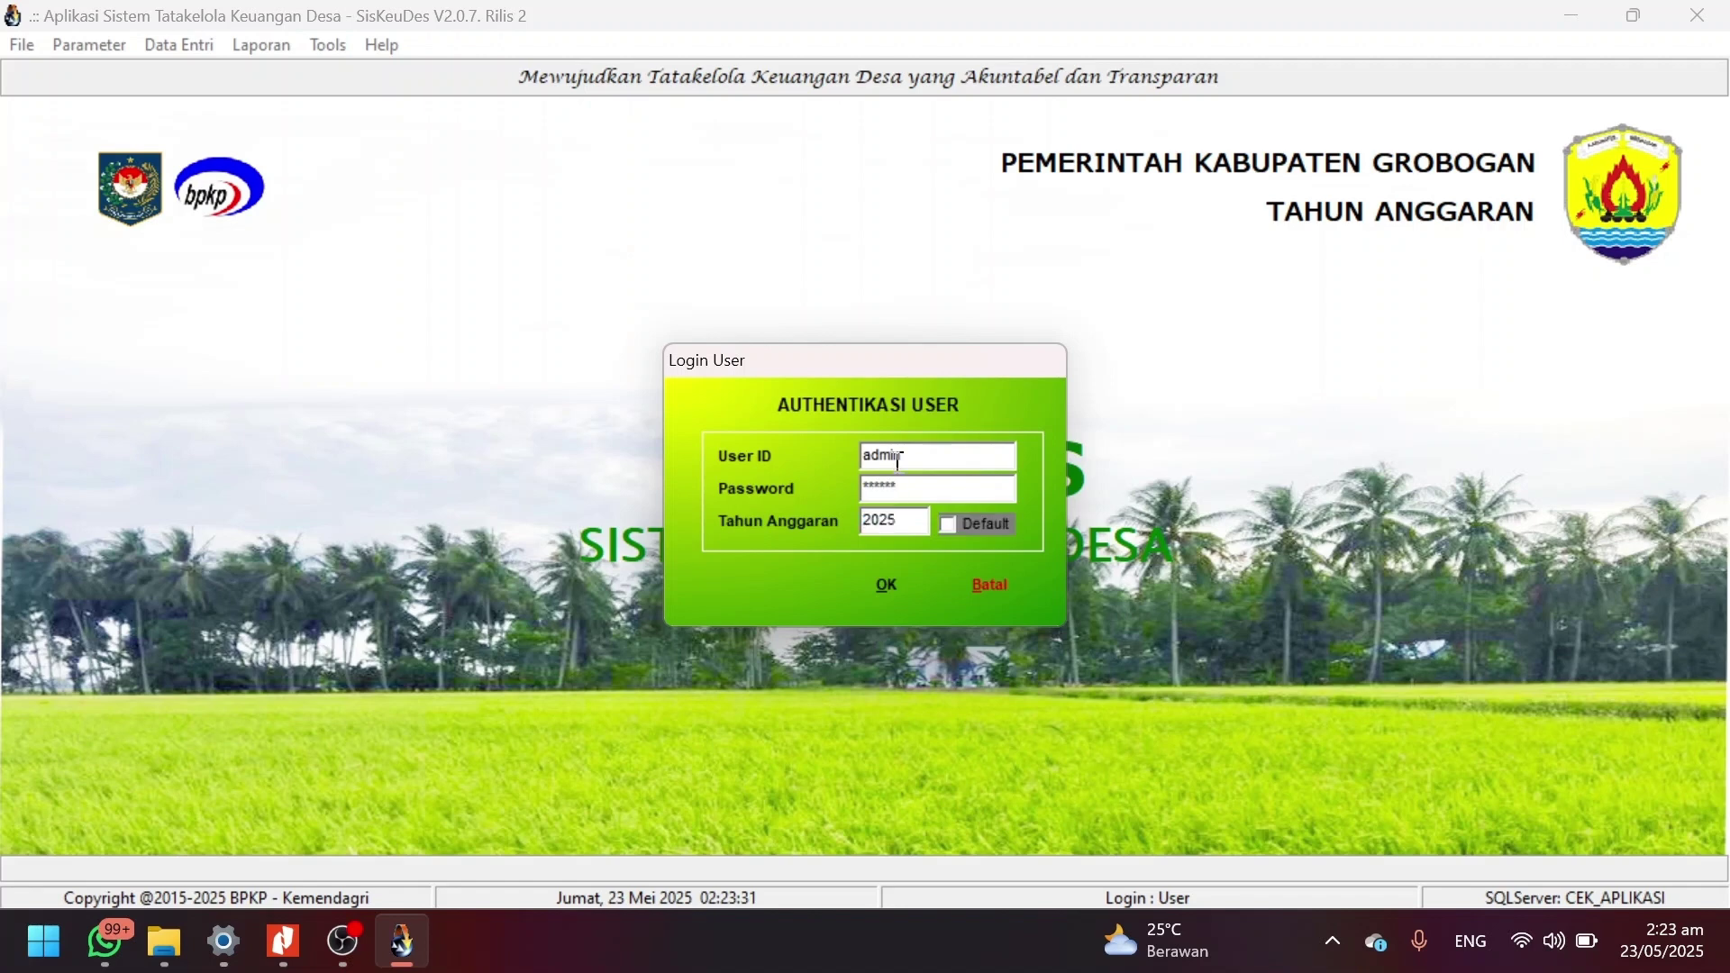
key("Return")
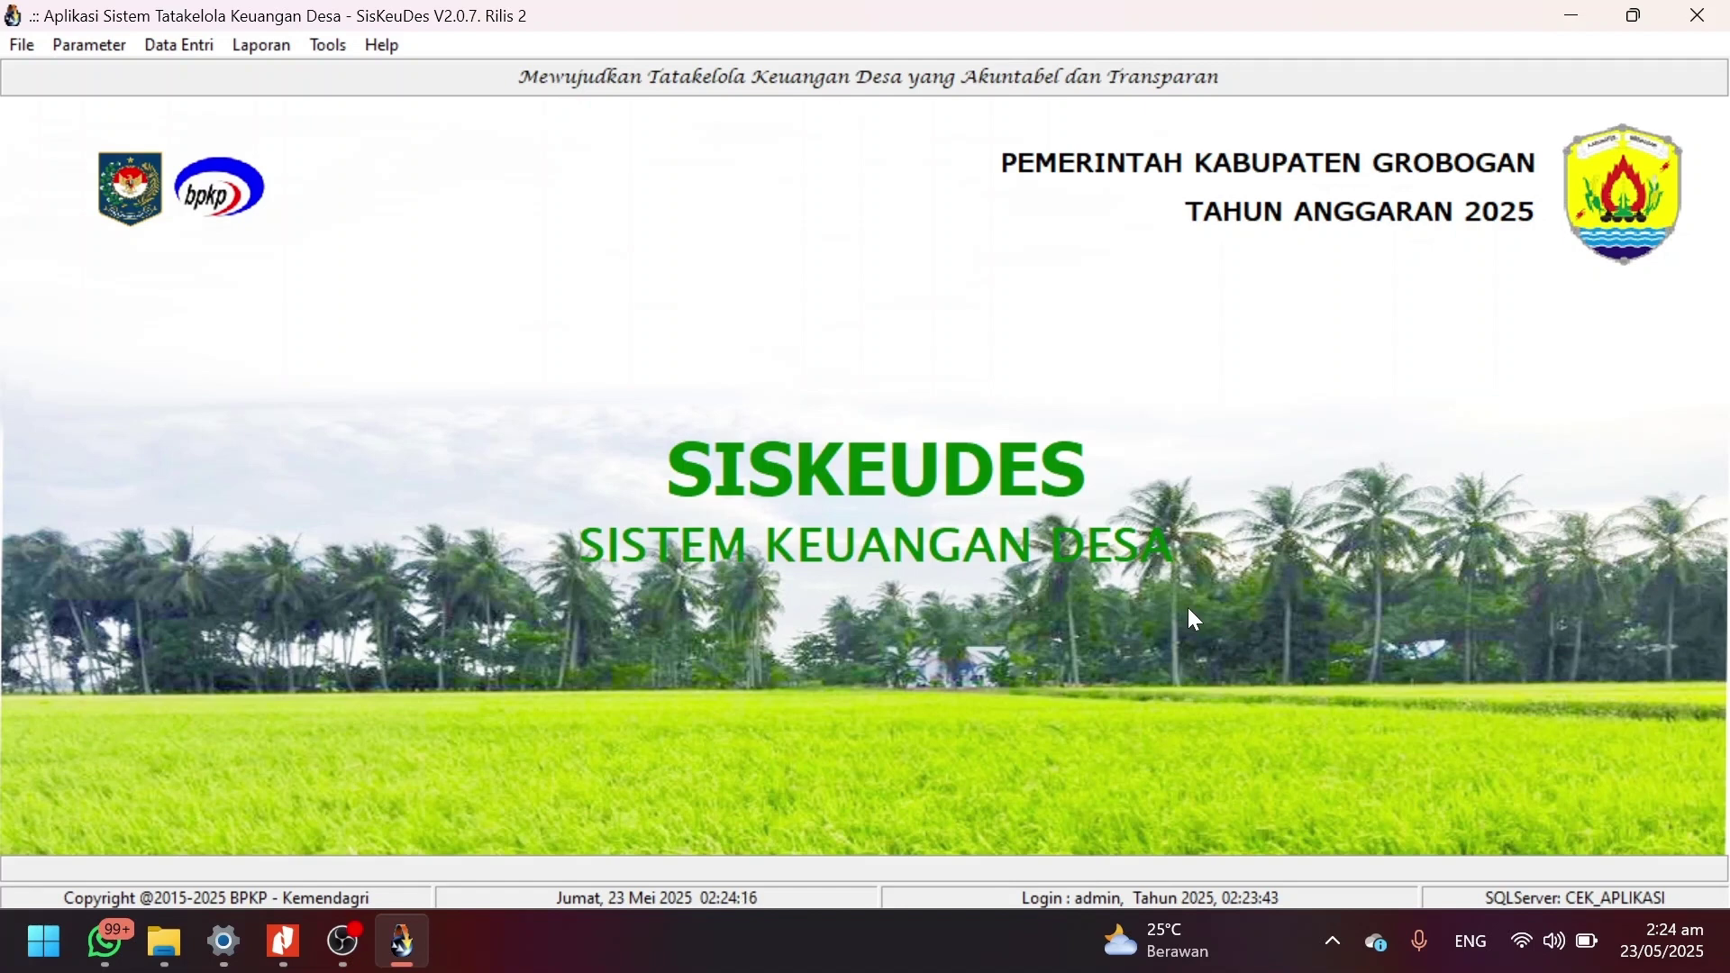
left_click(378, 49)
left_click(452, 191)
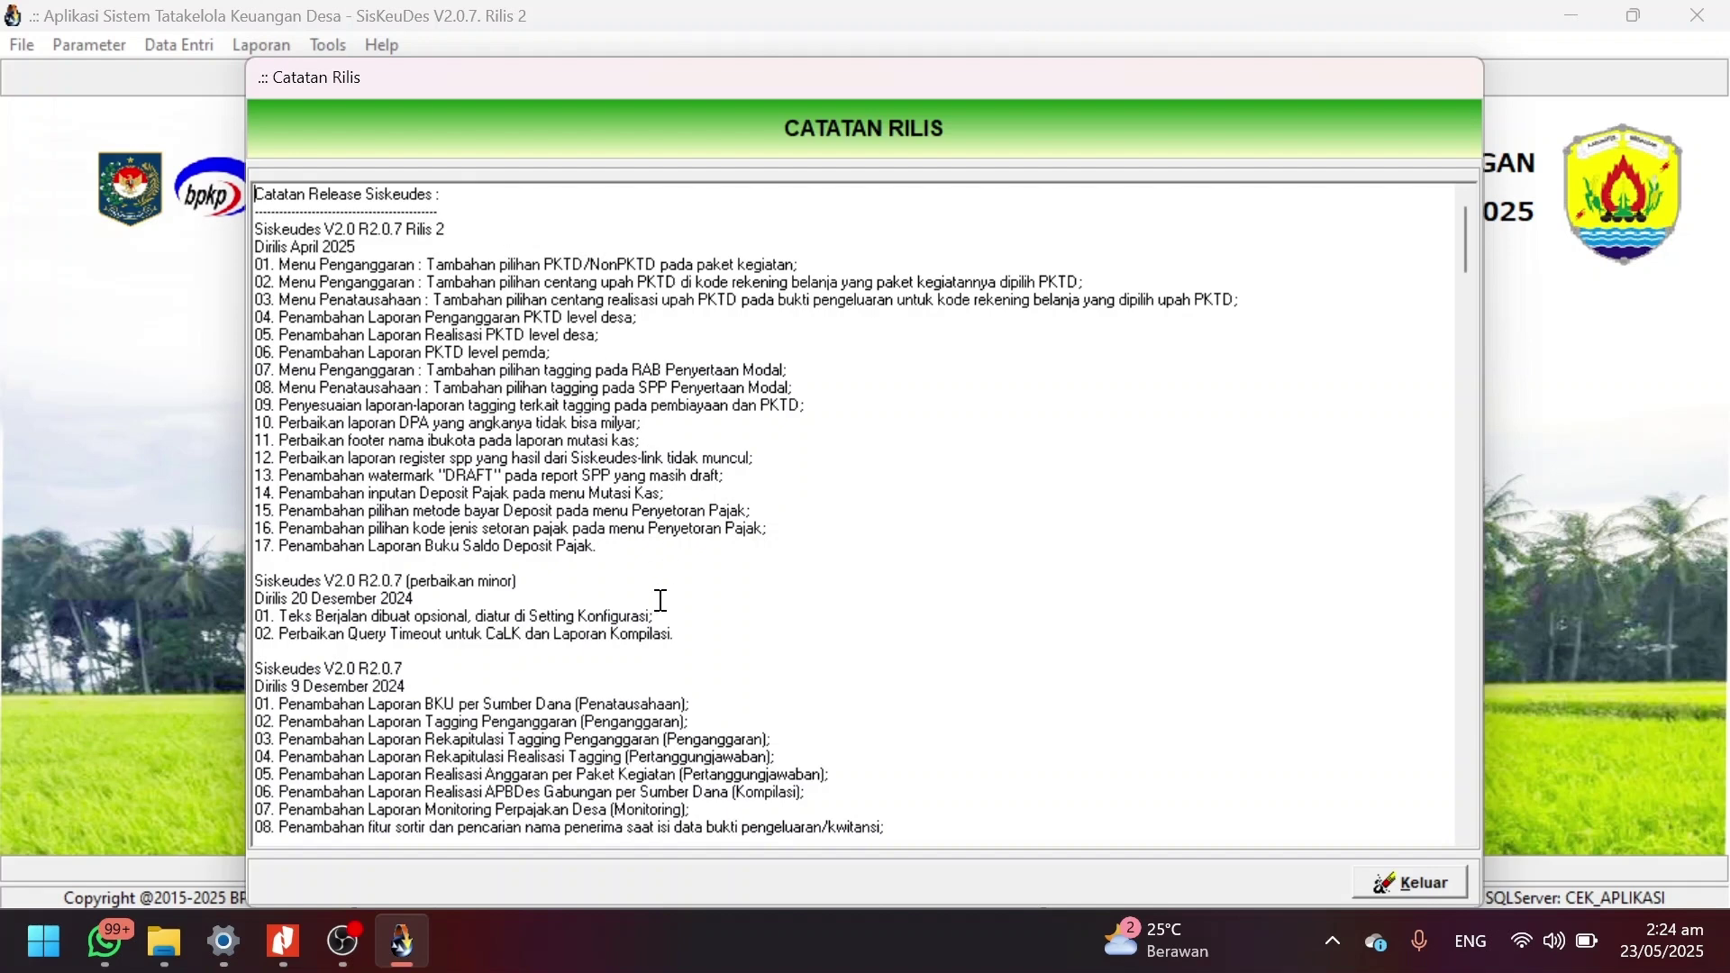
left_click_drag(675, 634, 271, 573)
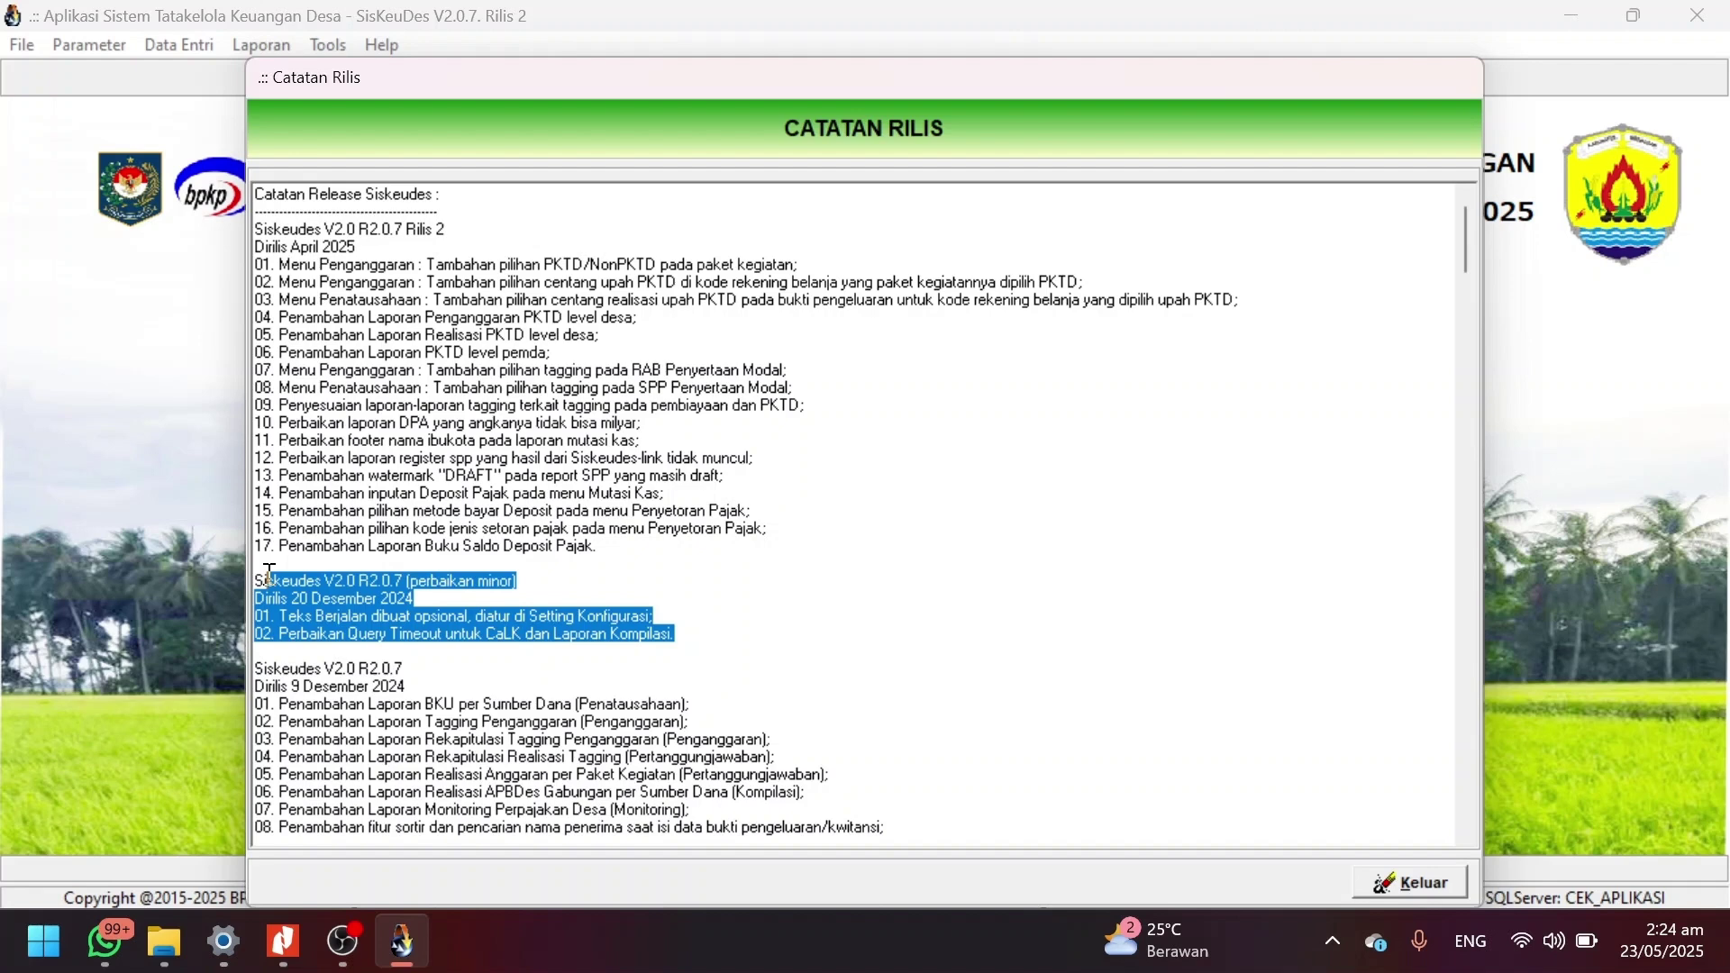
left_click(507, 483)
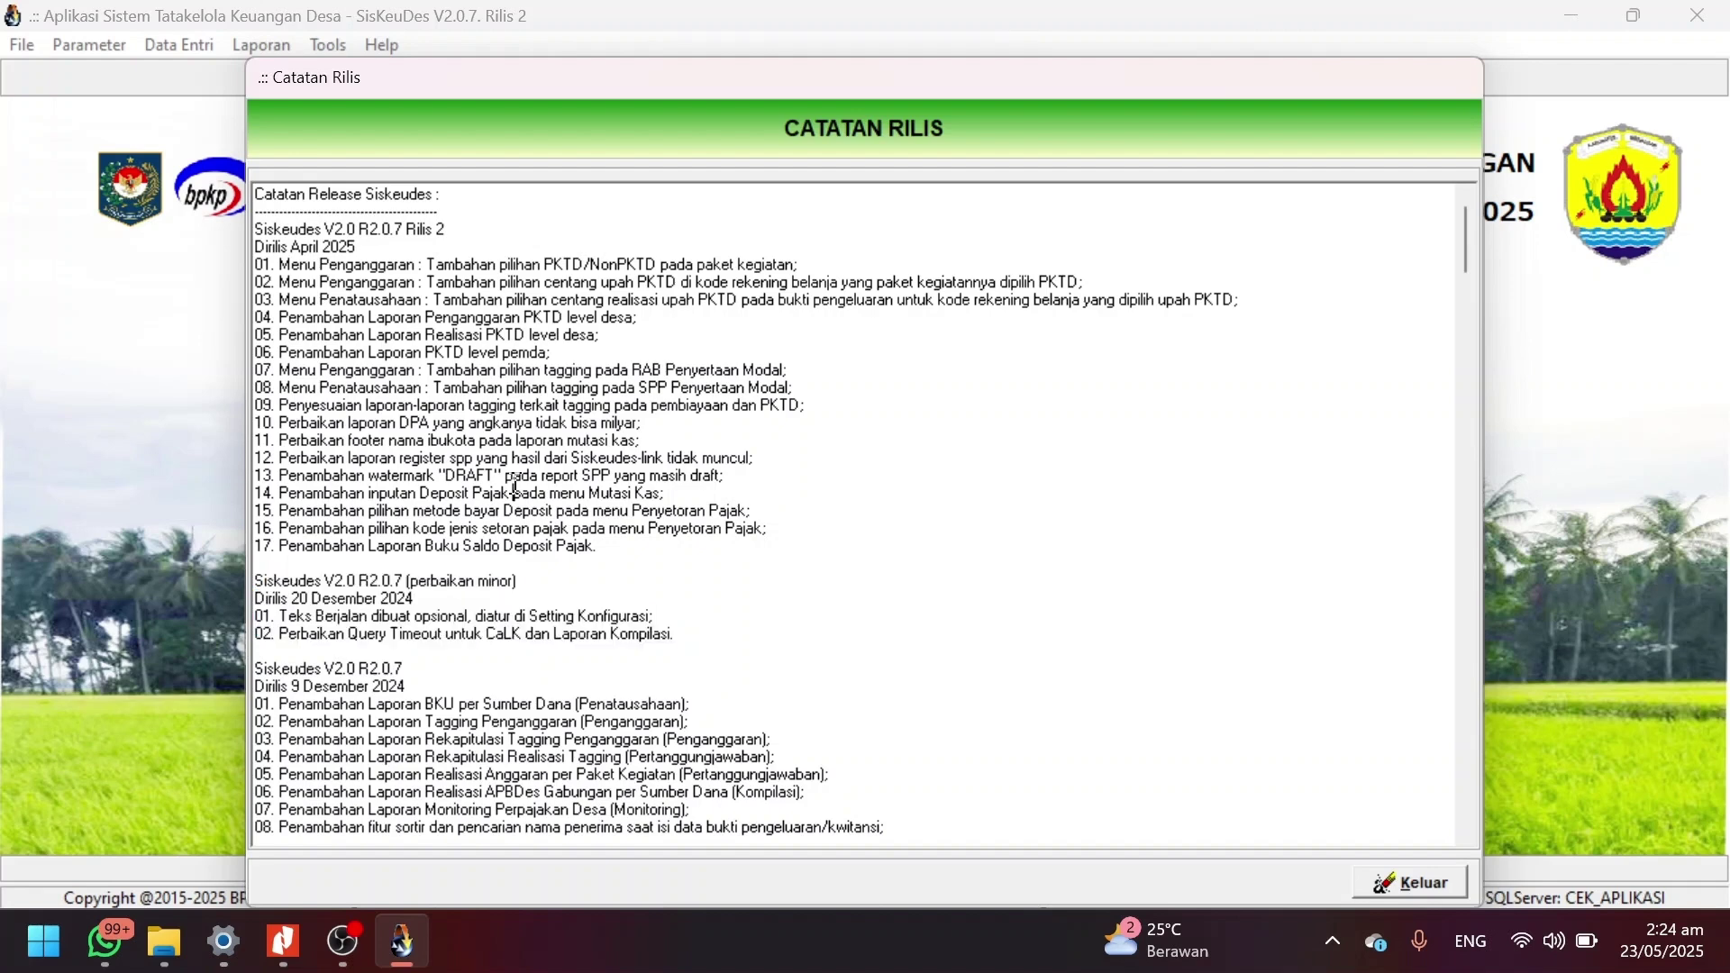
left_click_drag(597, 545, 245, 227)
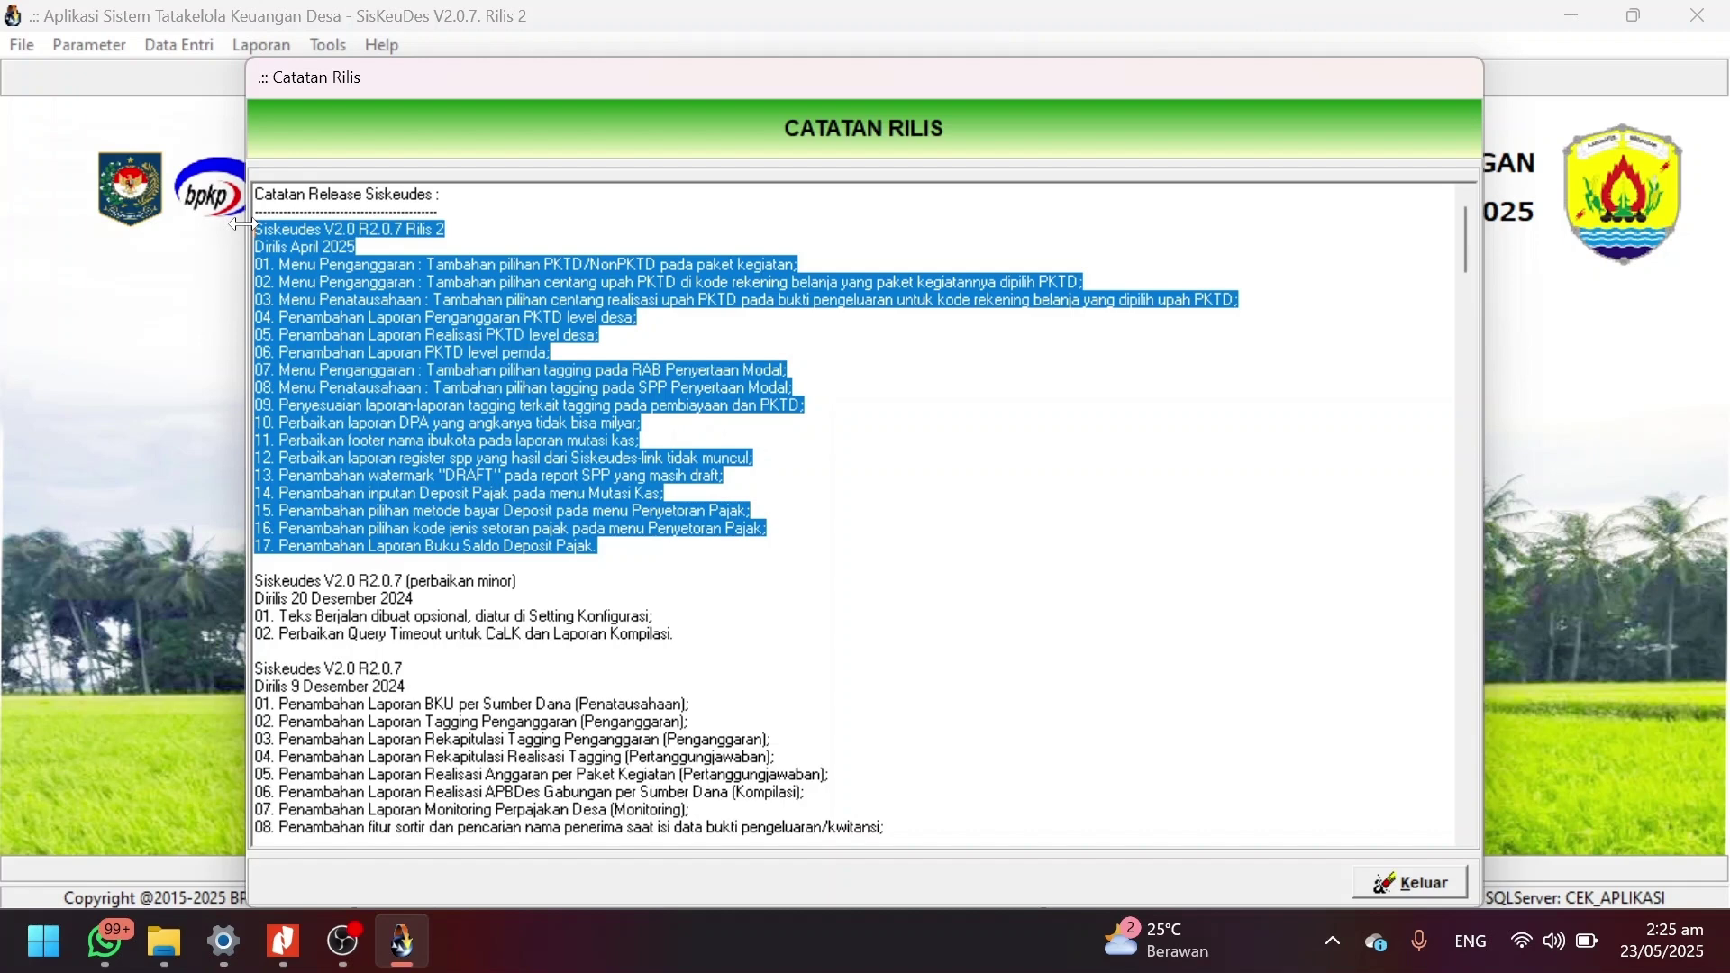
left_click(644, 549)
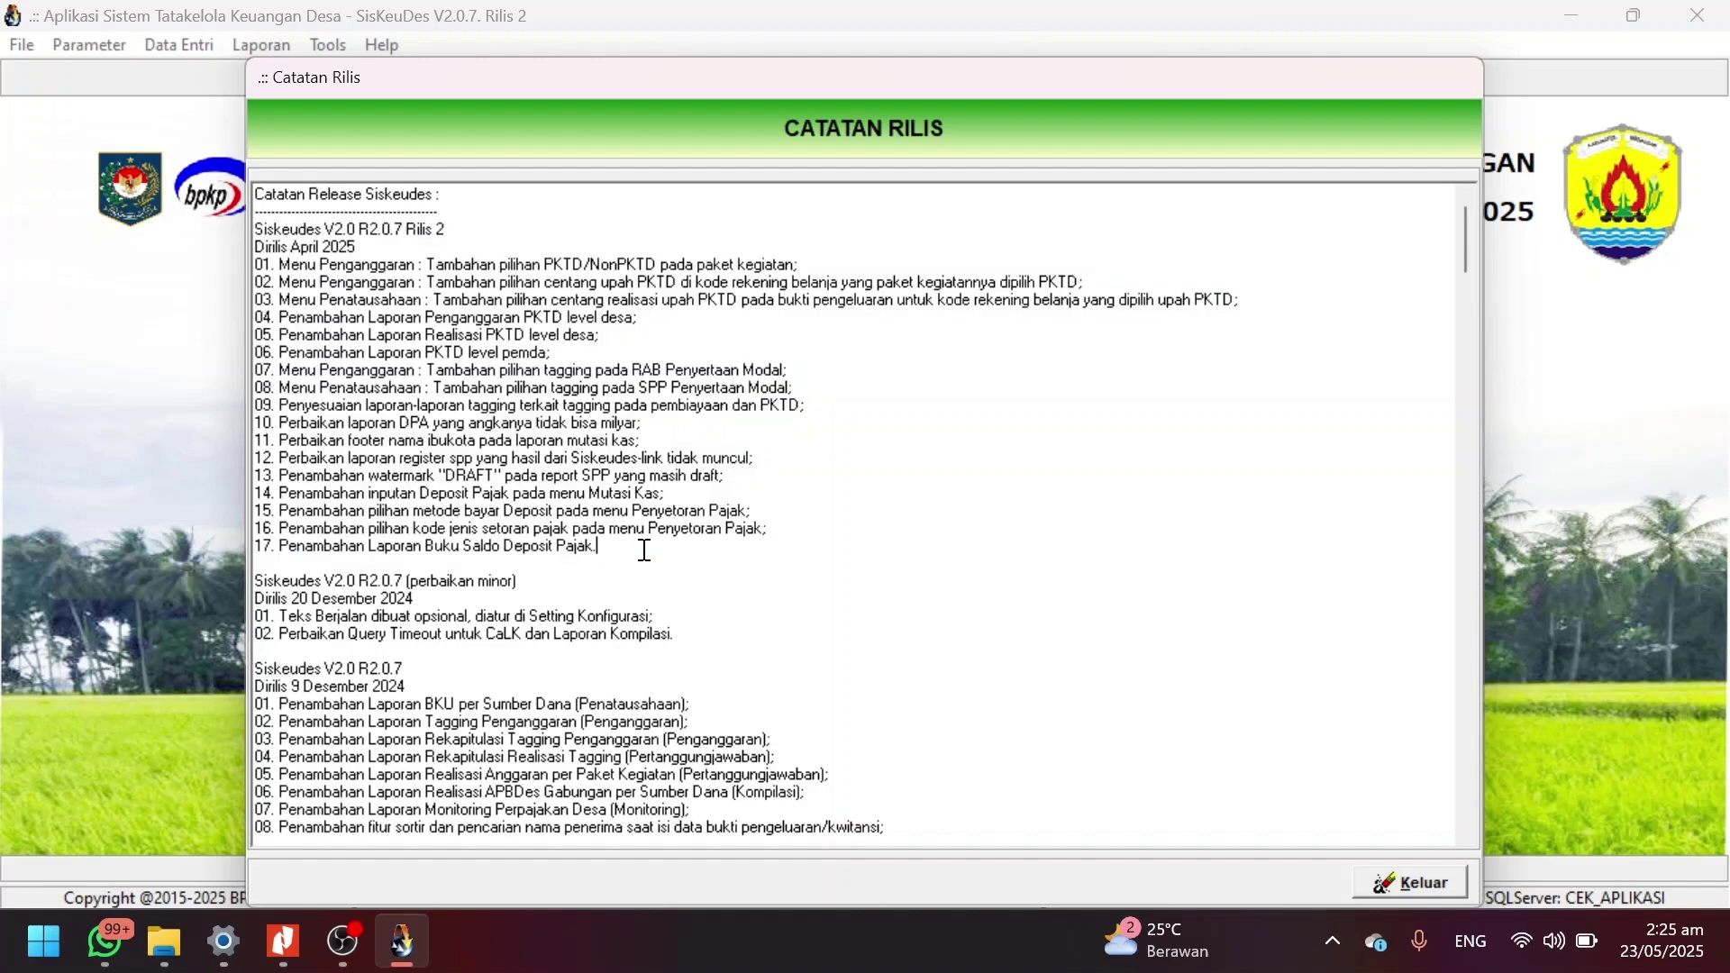
left_click(1414, 879)
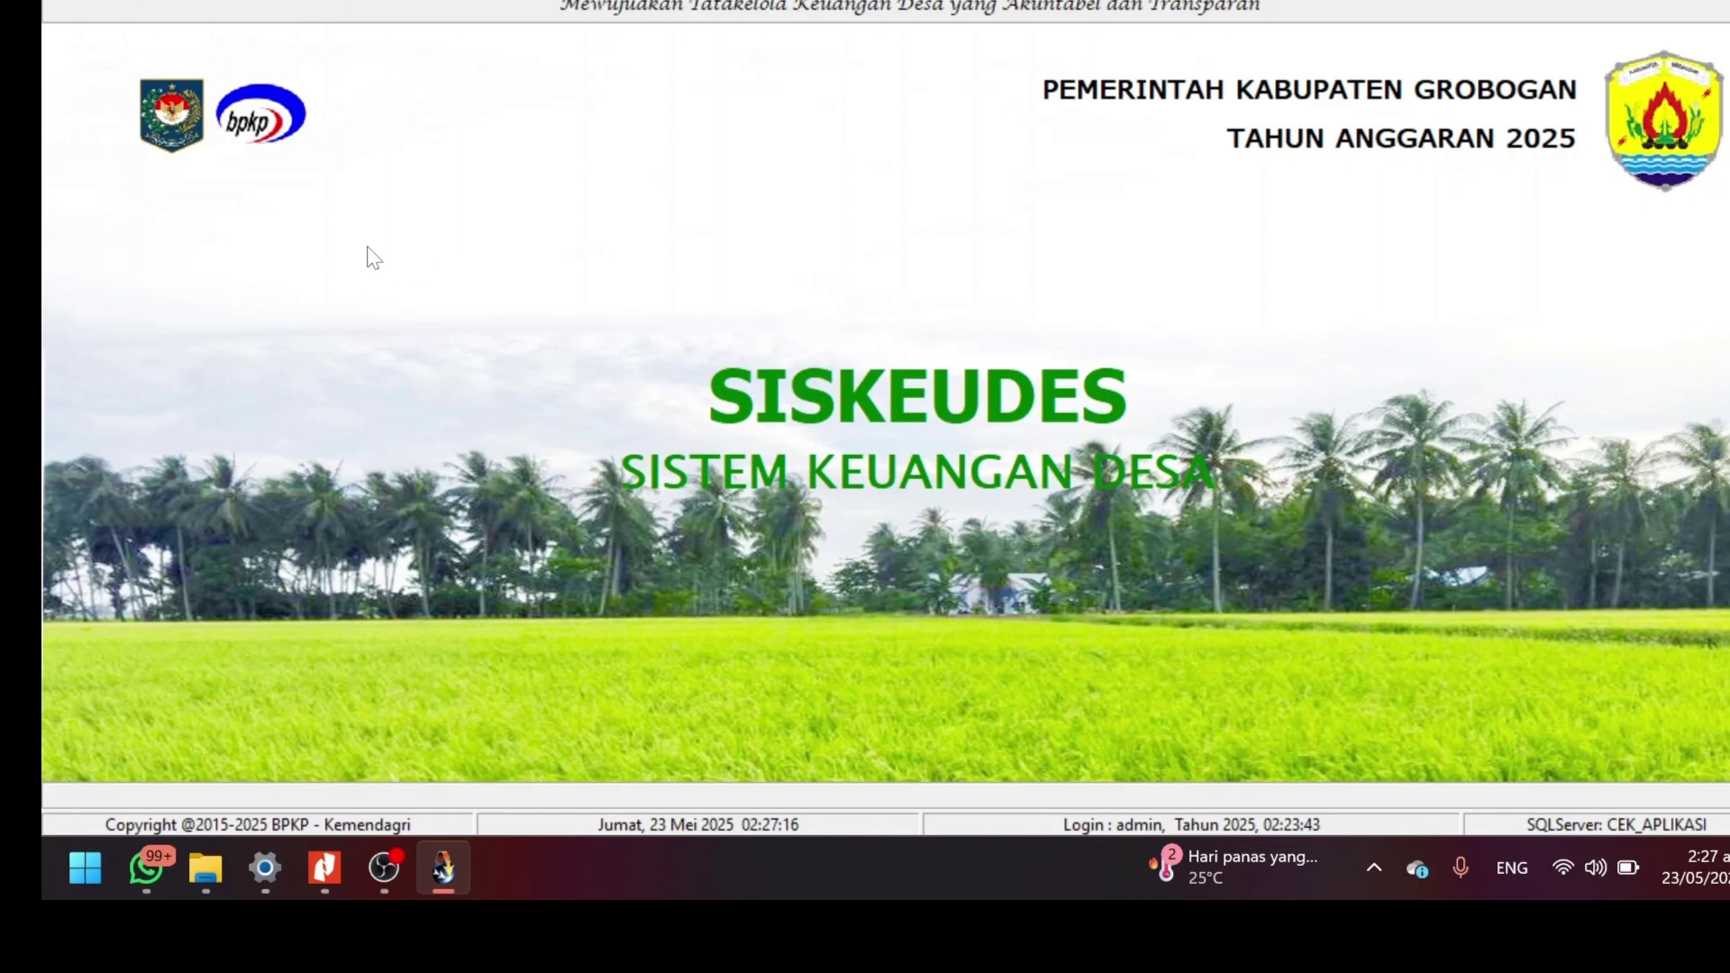
Switch to the 4 RPD DD TAHUN 2025 KRAMAT PDF in Nitro Pro to view the earmark table.
key("alt+Tab")
key("alt+Tab")
key("alt+Tab")
key("alt+Tab")
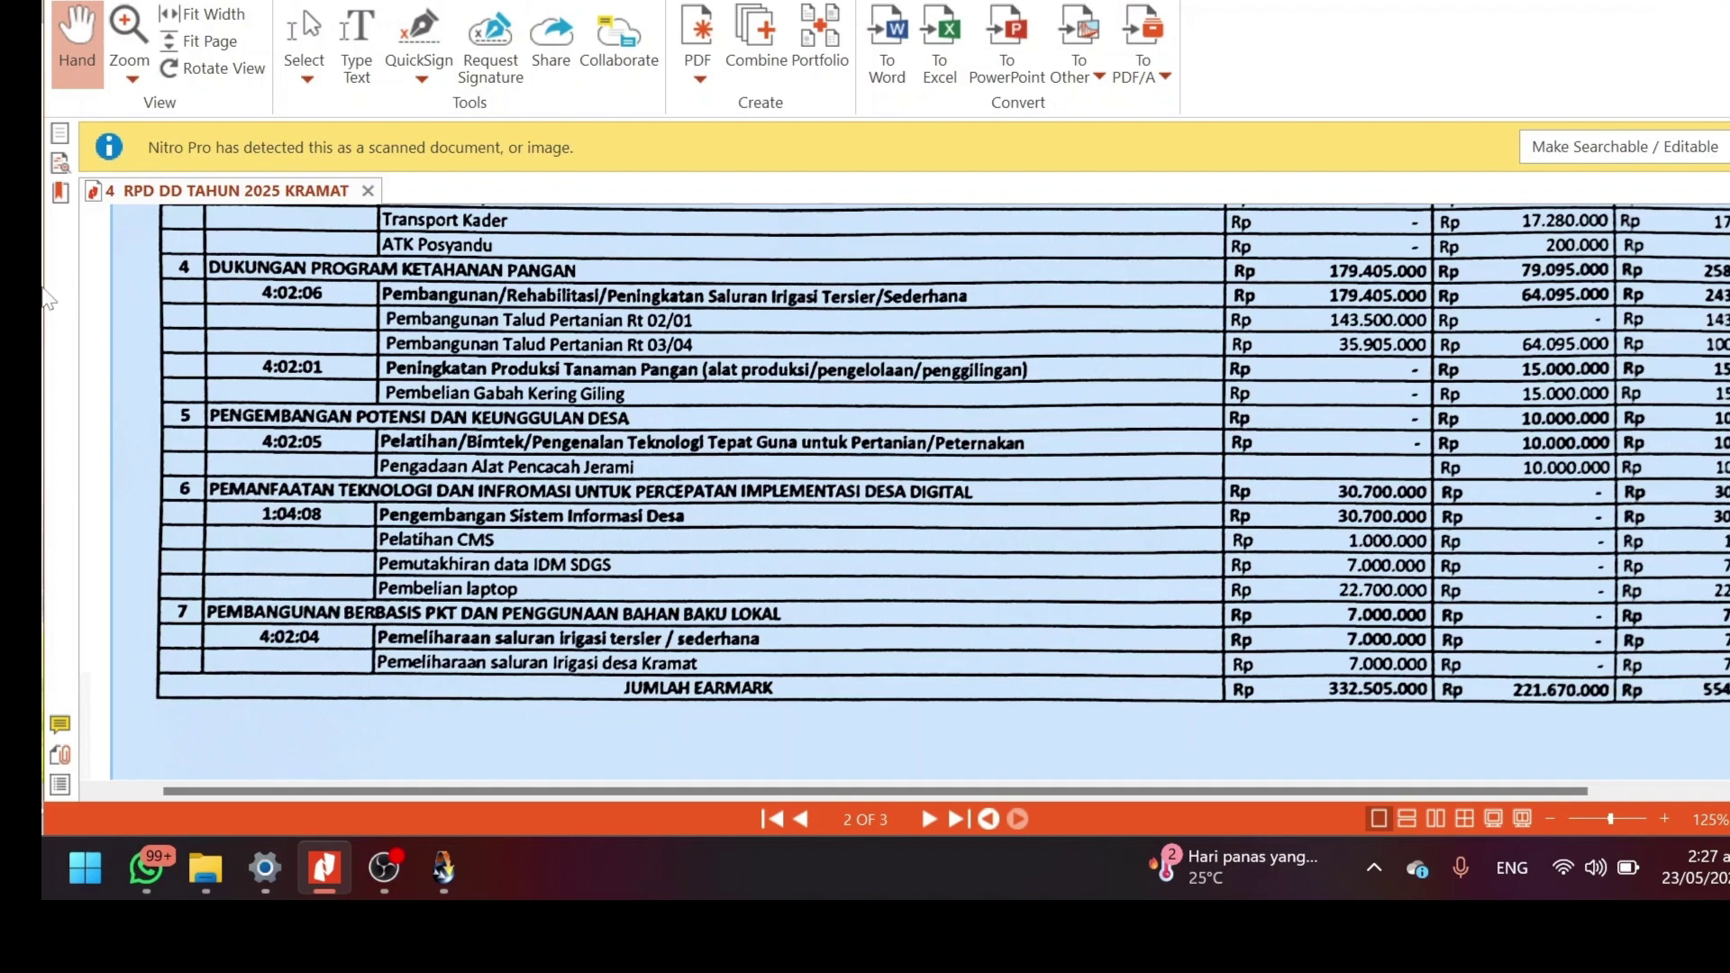
left_click(389, 537)
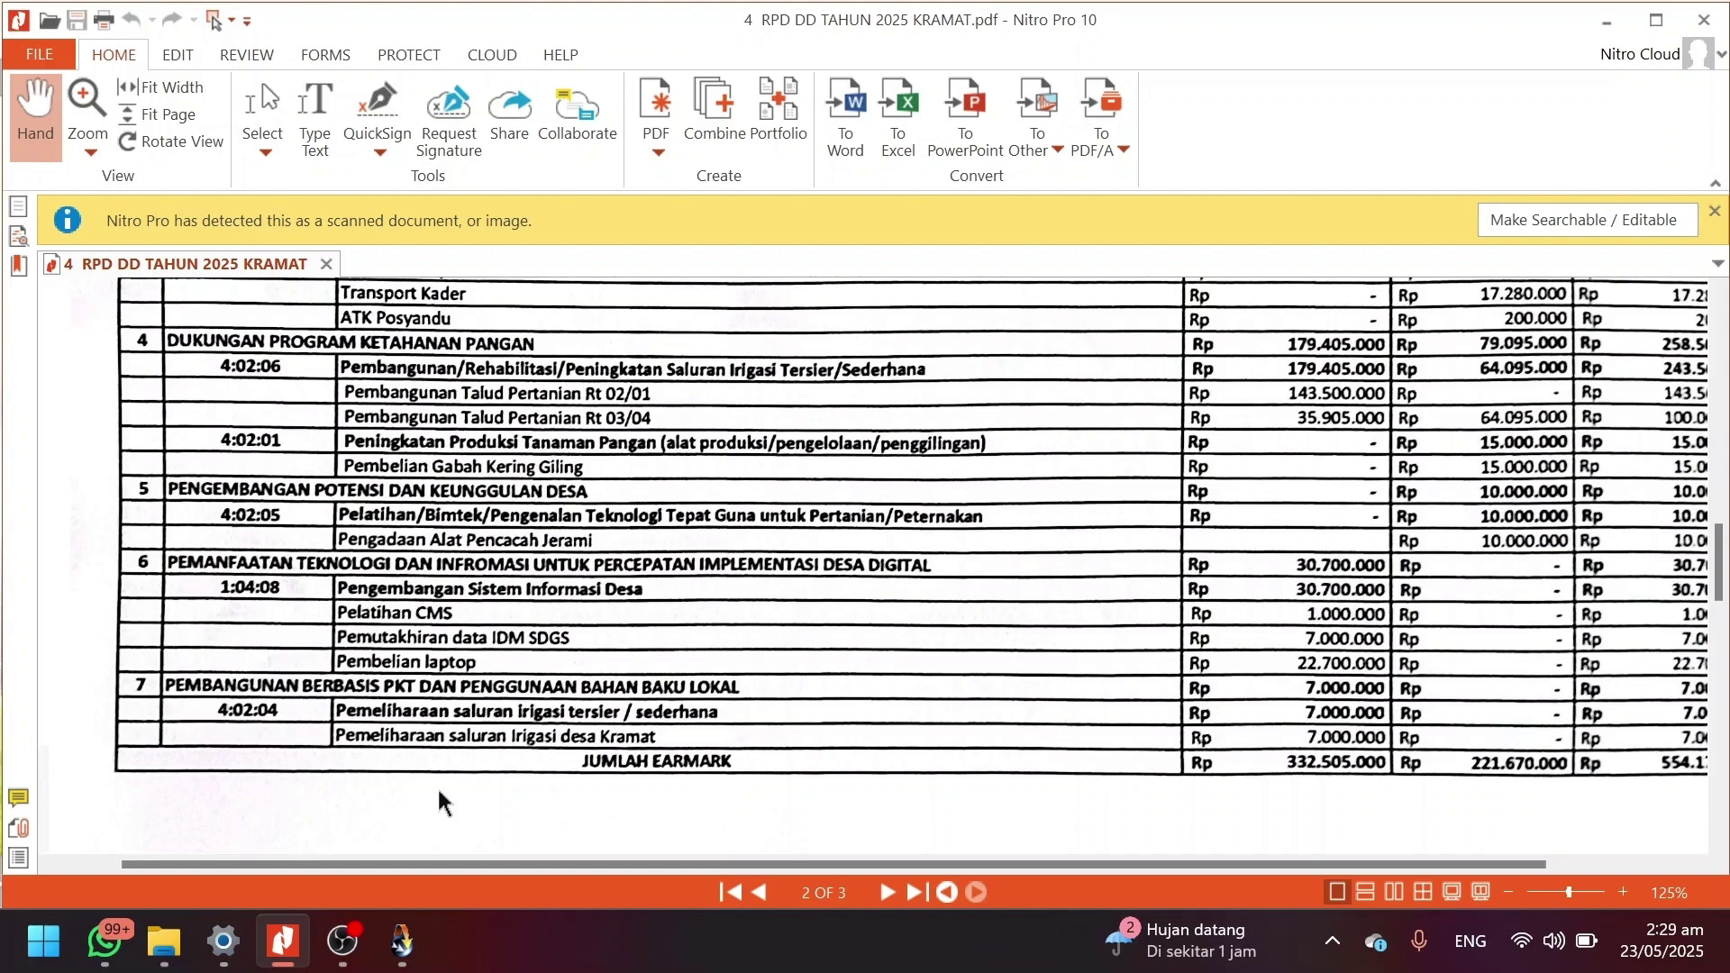
Open the Data Umum planning window and select Desa Kramat in Kecamatan Penawangan.
key("alt+Tab")
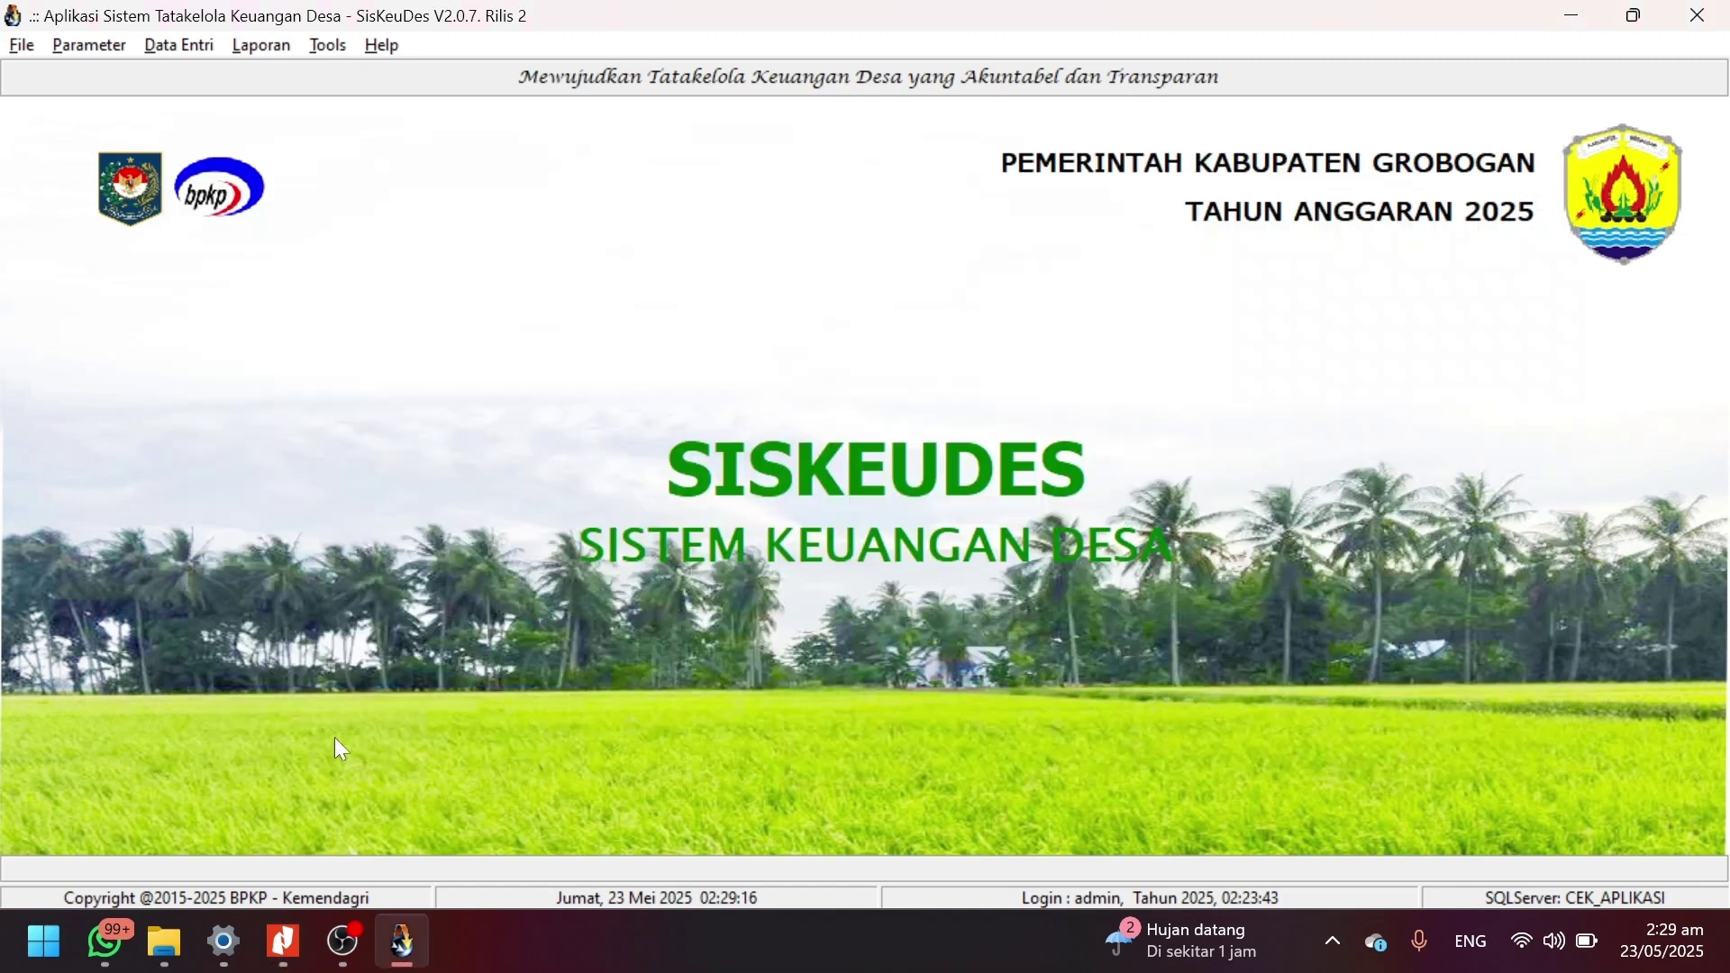
left_click(179, 45)
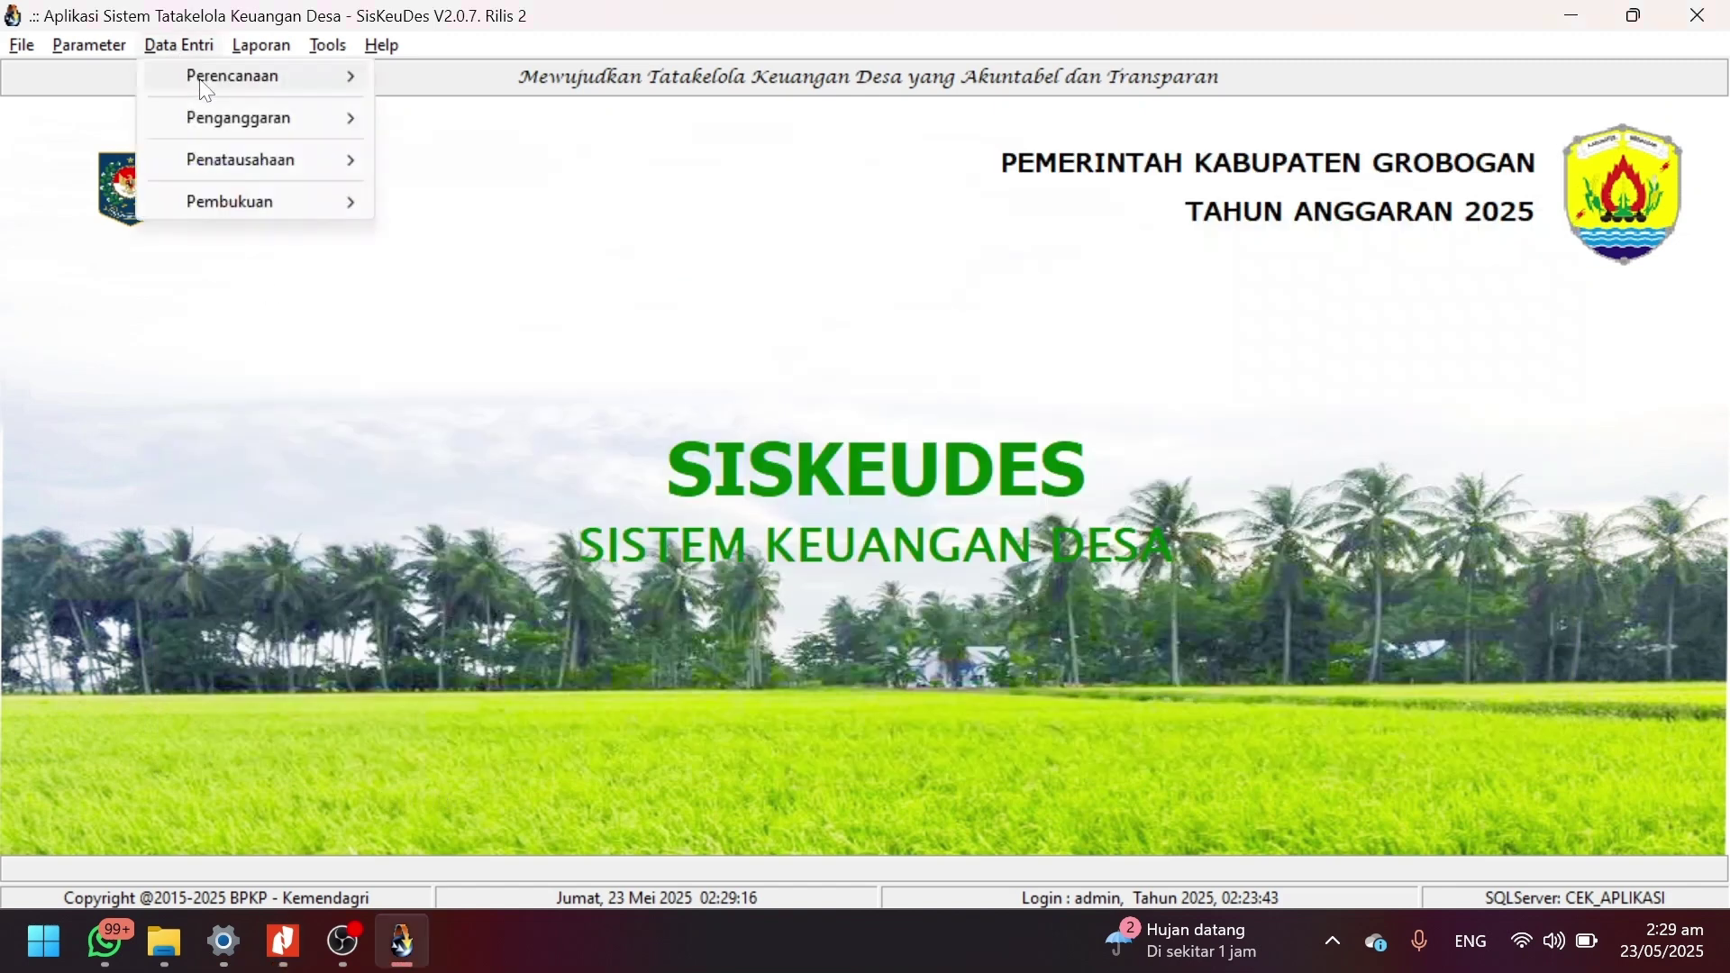
mouse_move(207, 87)
left_click(445, 83)
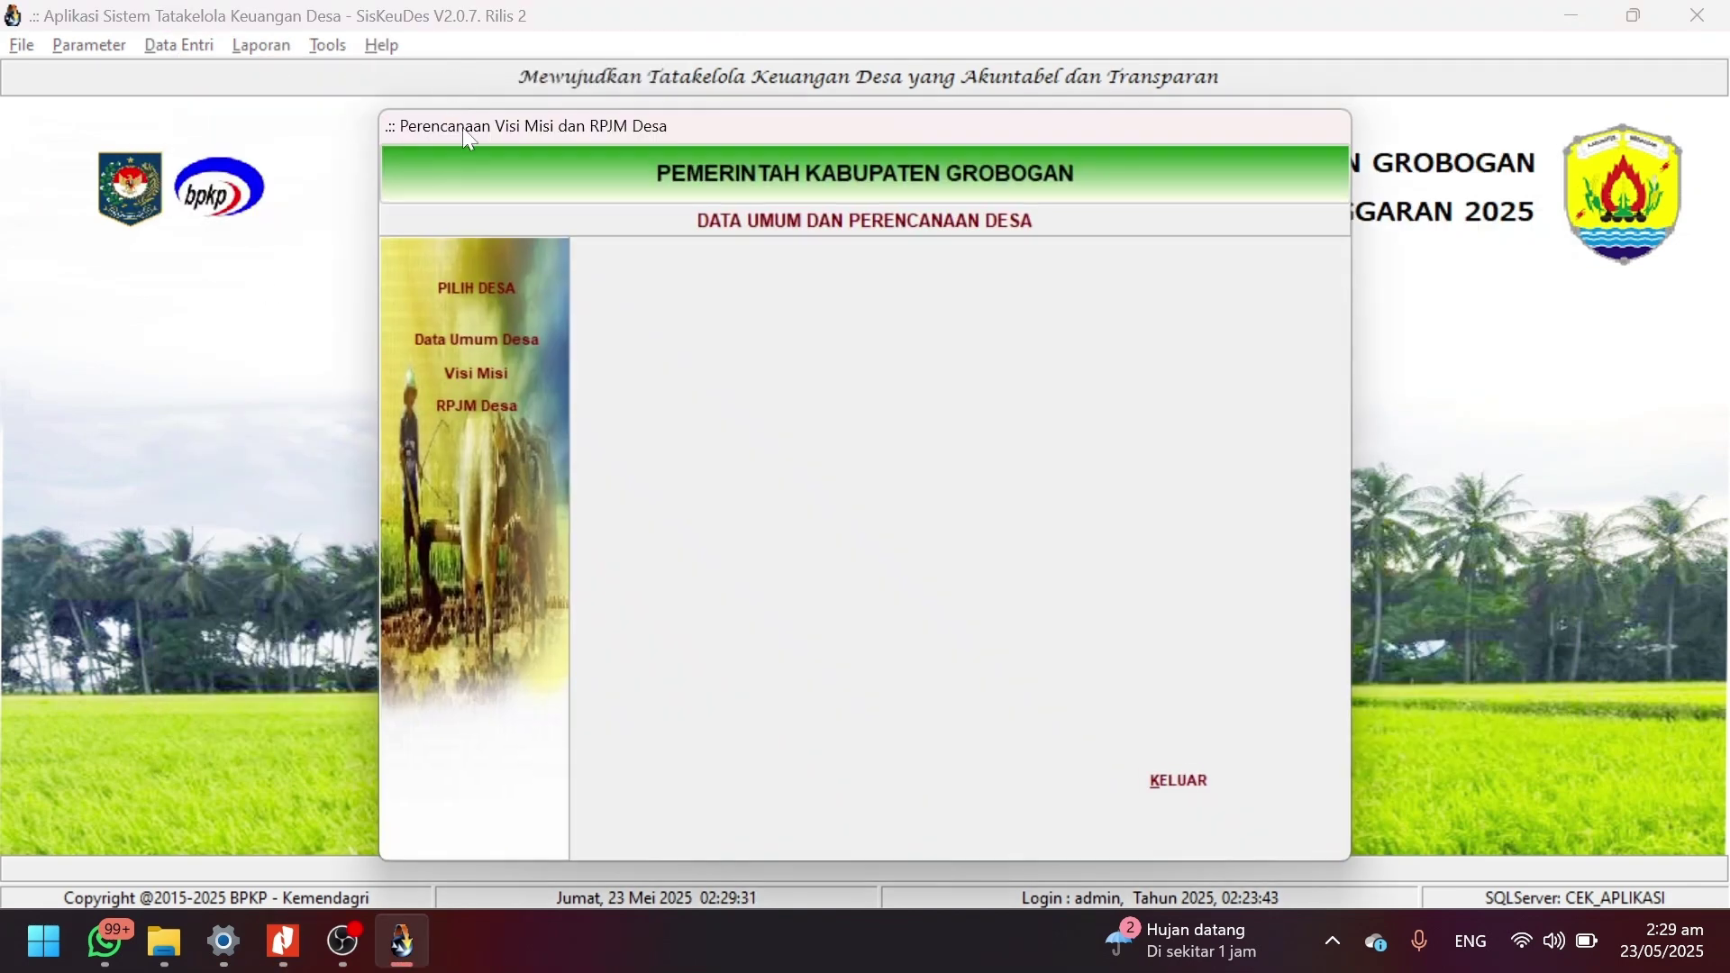
left_click(490, 299)
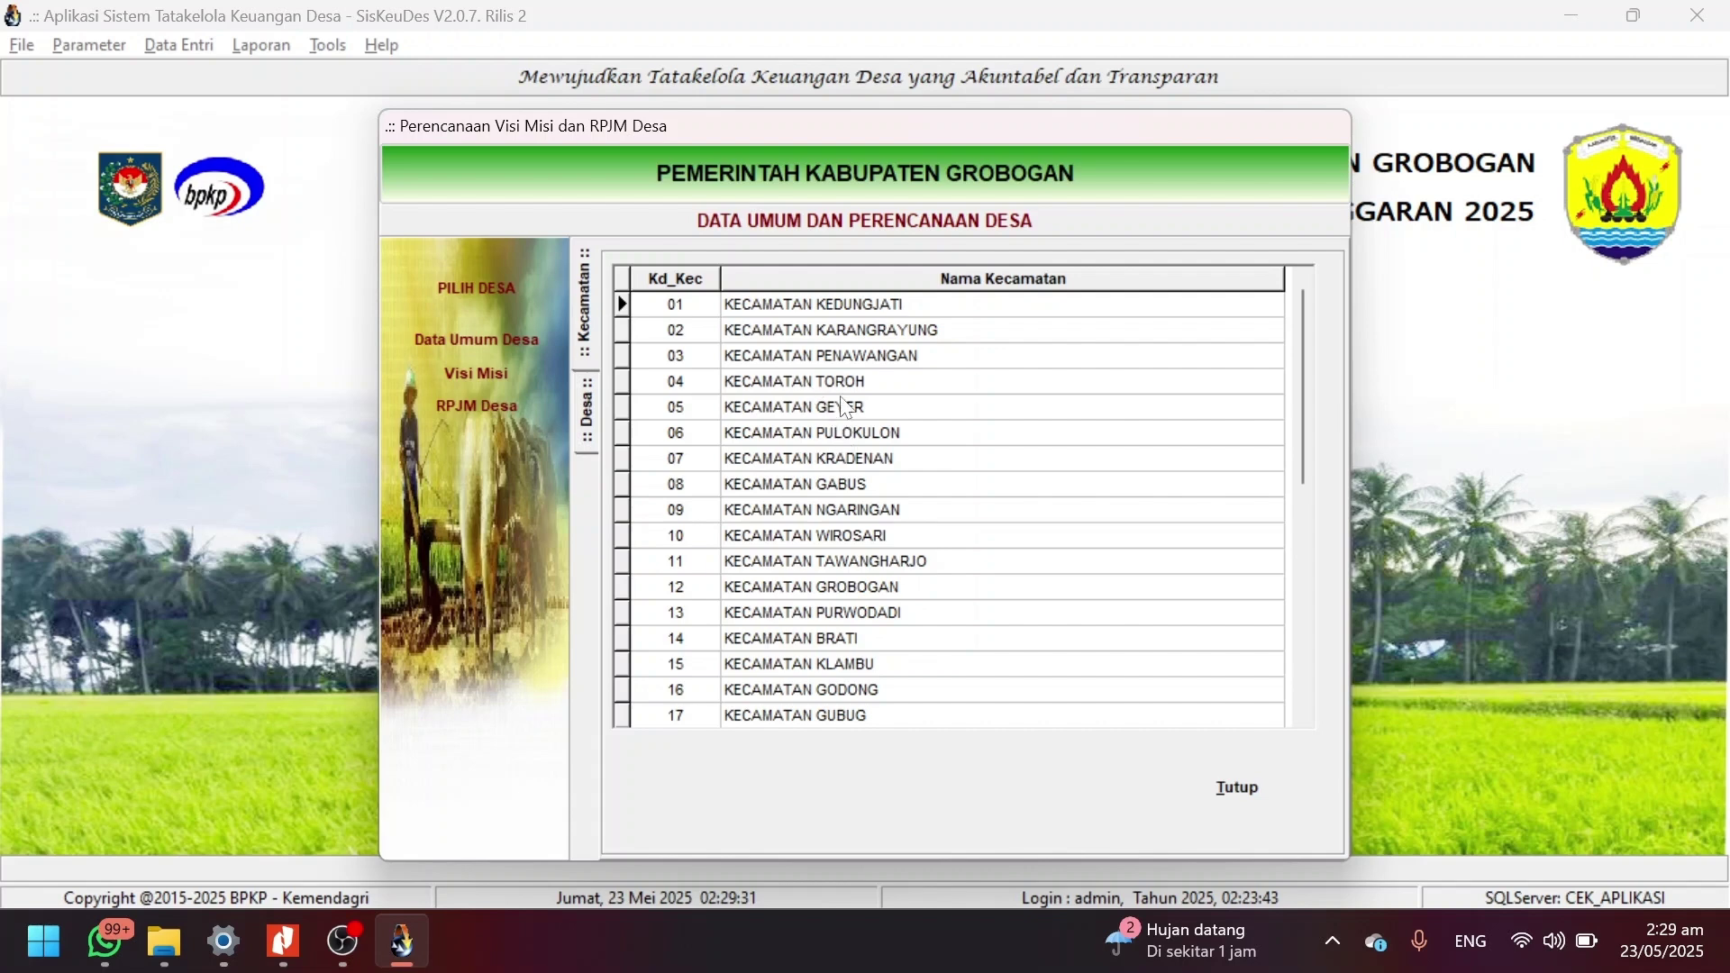
double_click(847, 358)
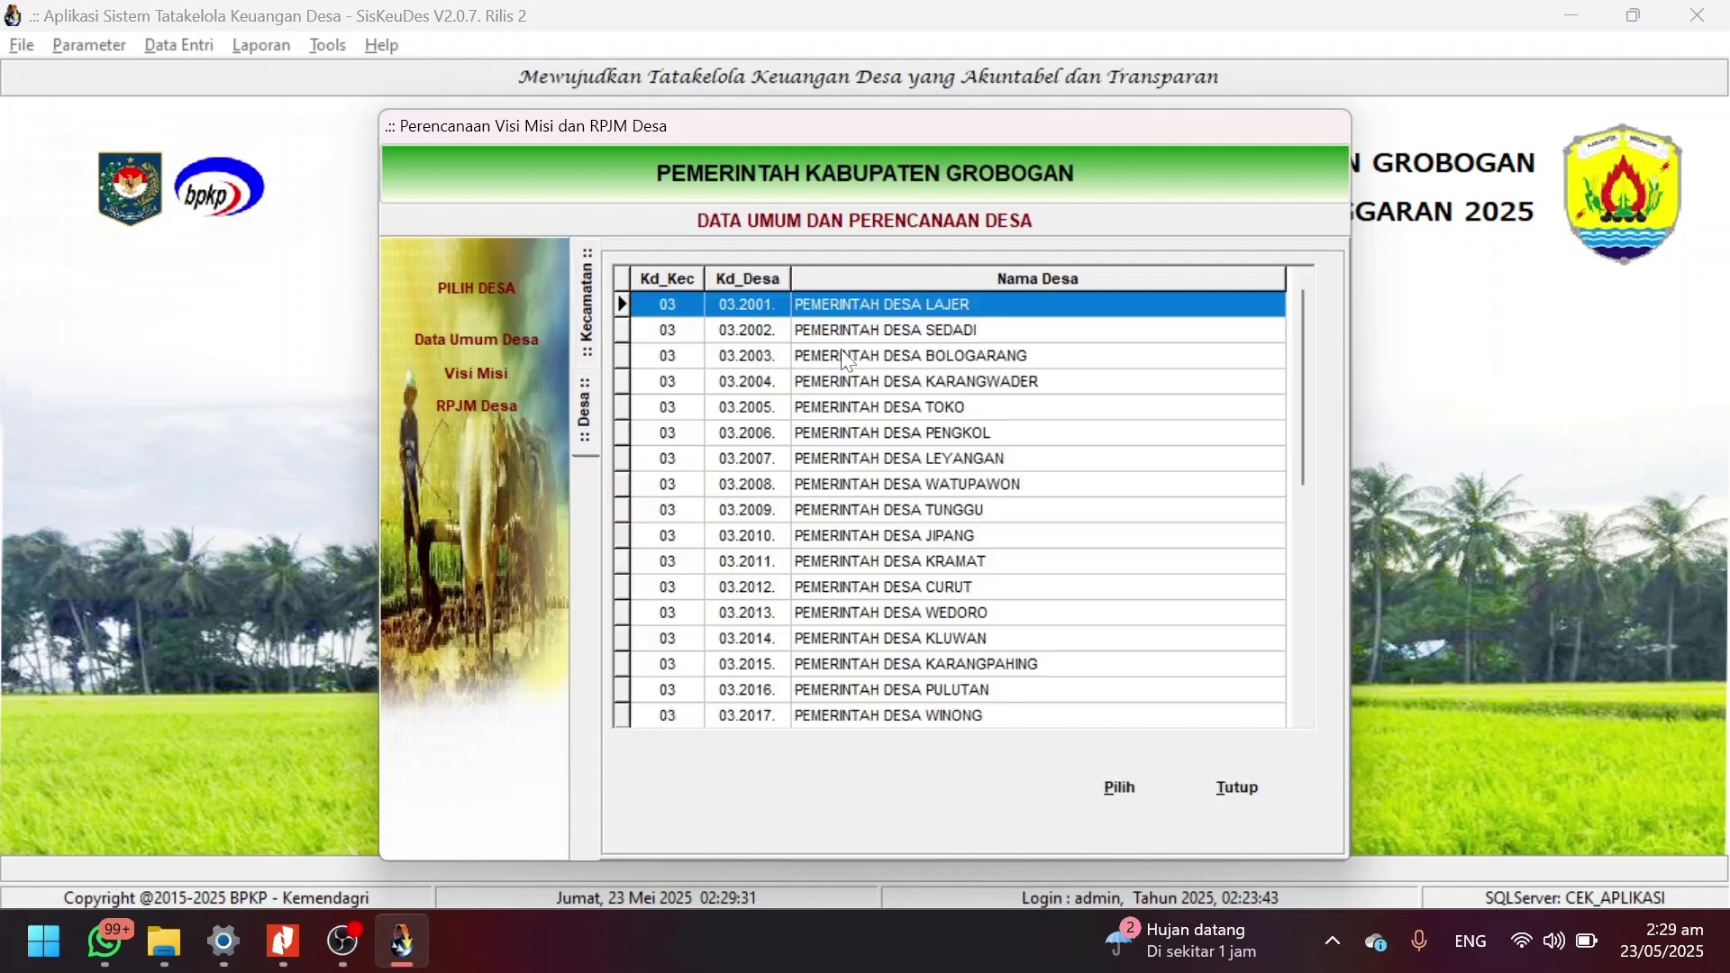
left_click(962, 659)
left_click(953, 561)
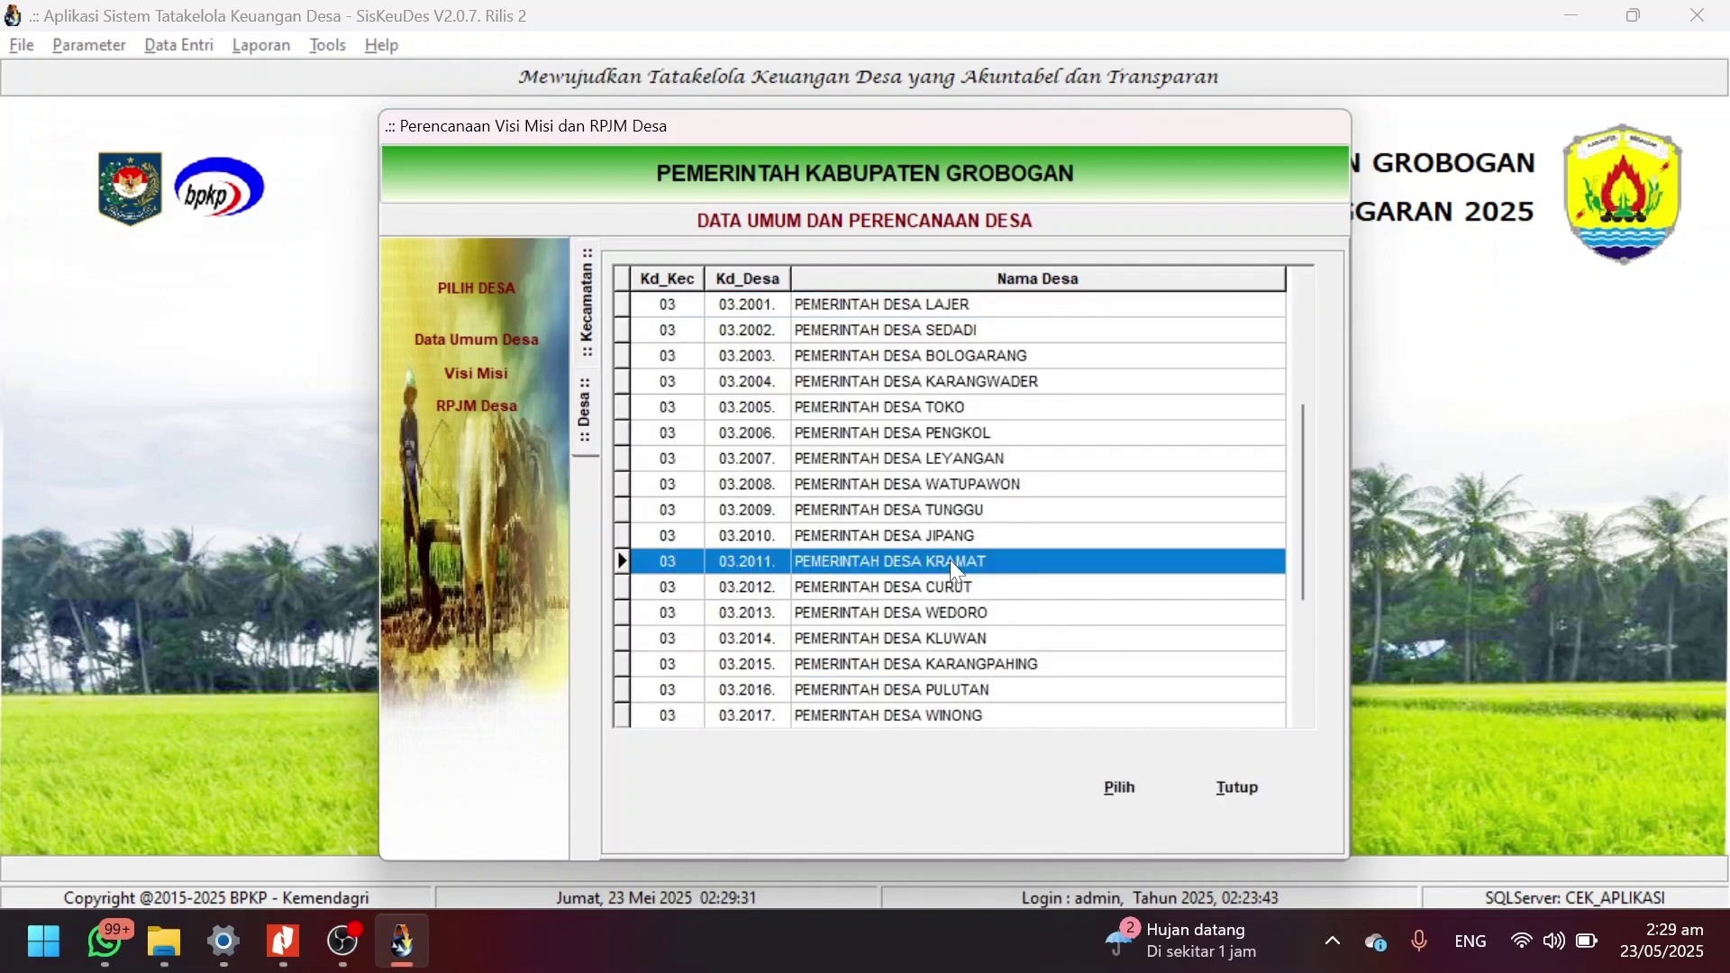
double_click(950, 561)
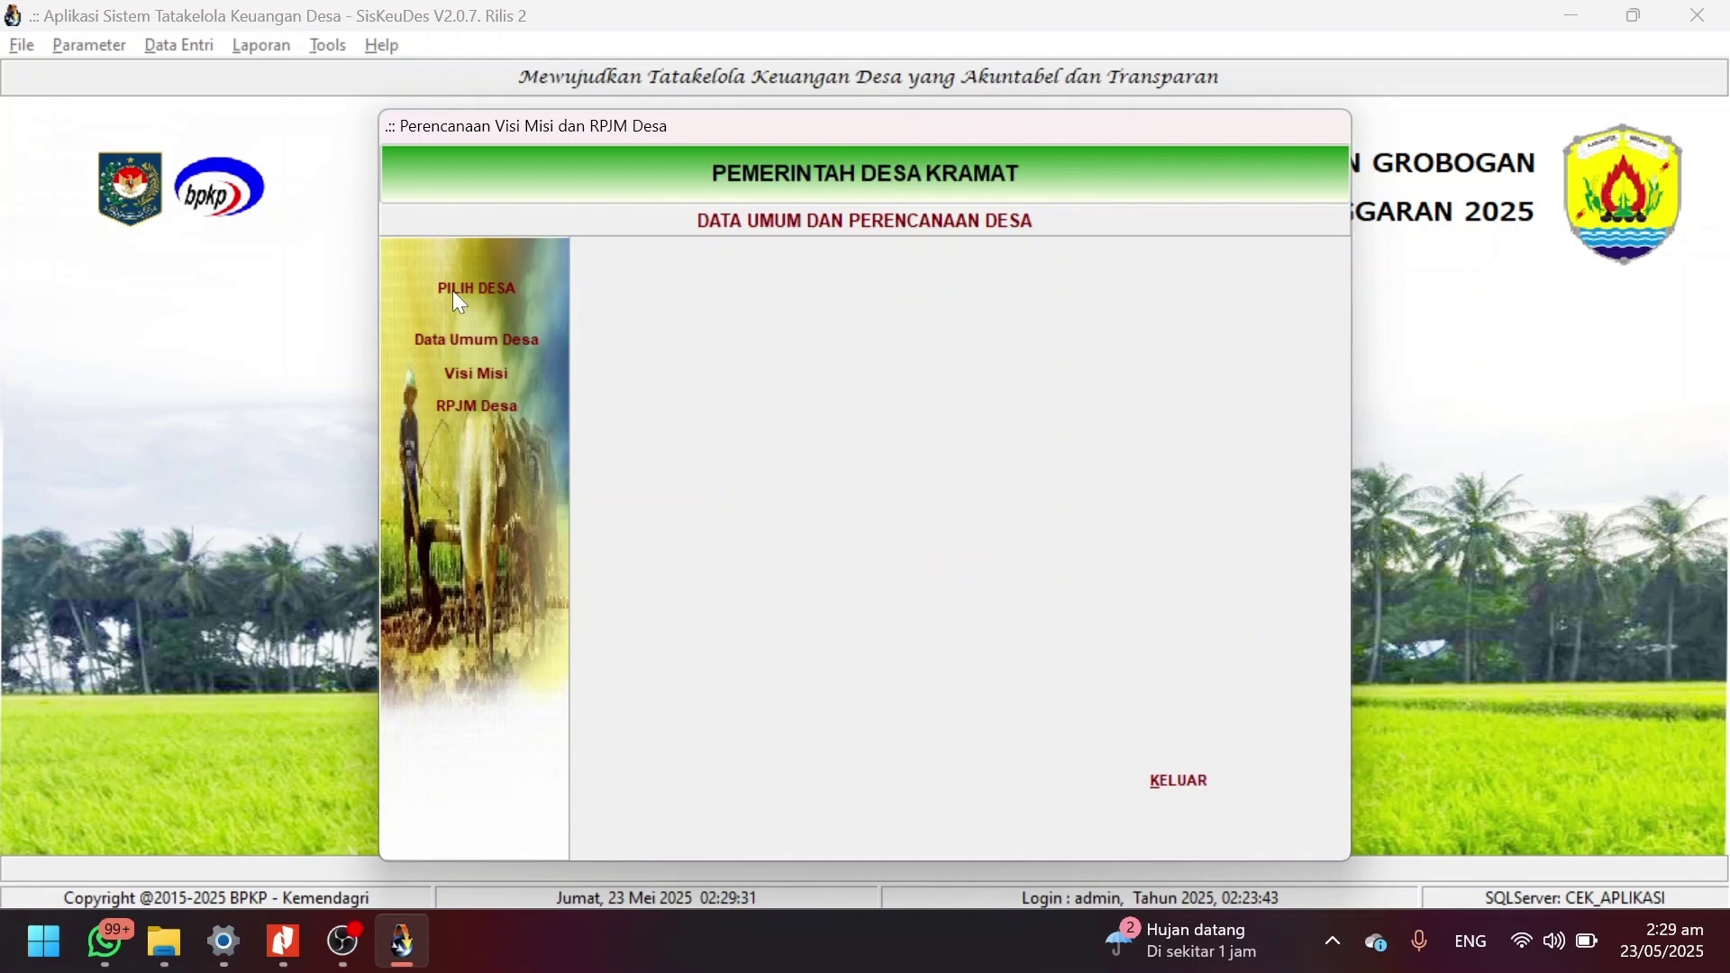
Set Desa Kramat's Status APBDes to PAK, save, and close the village data form.
left_click(476, 337)
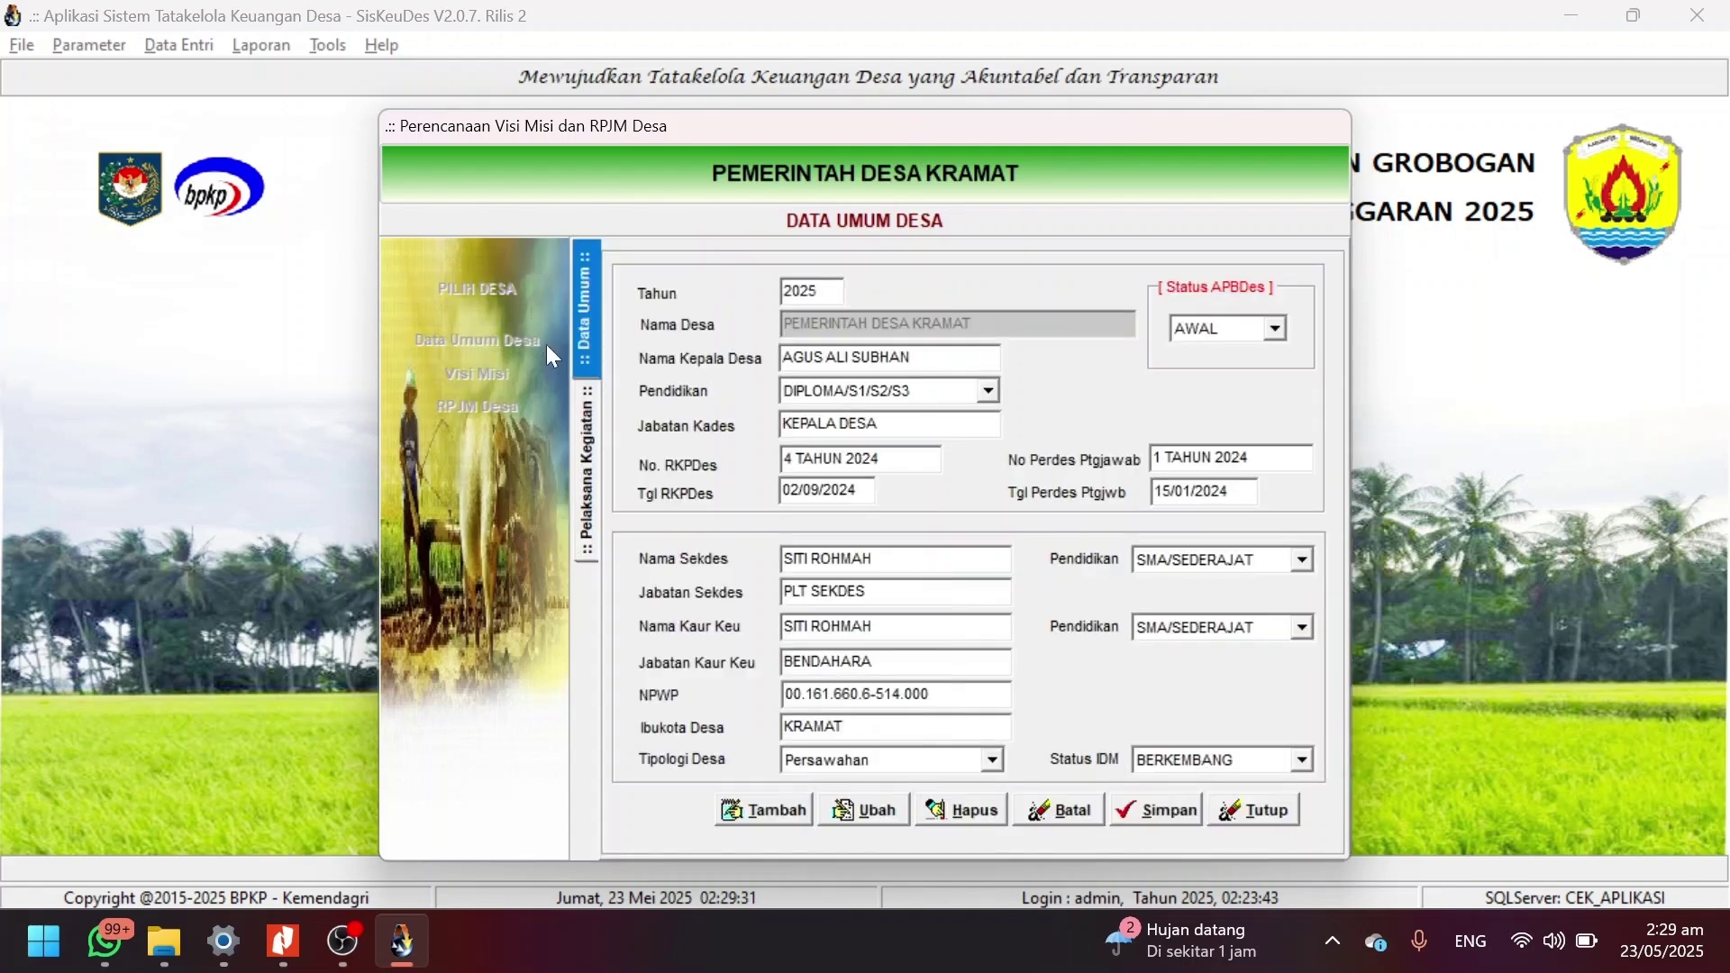
left_click(885, 816)
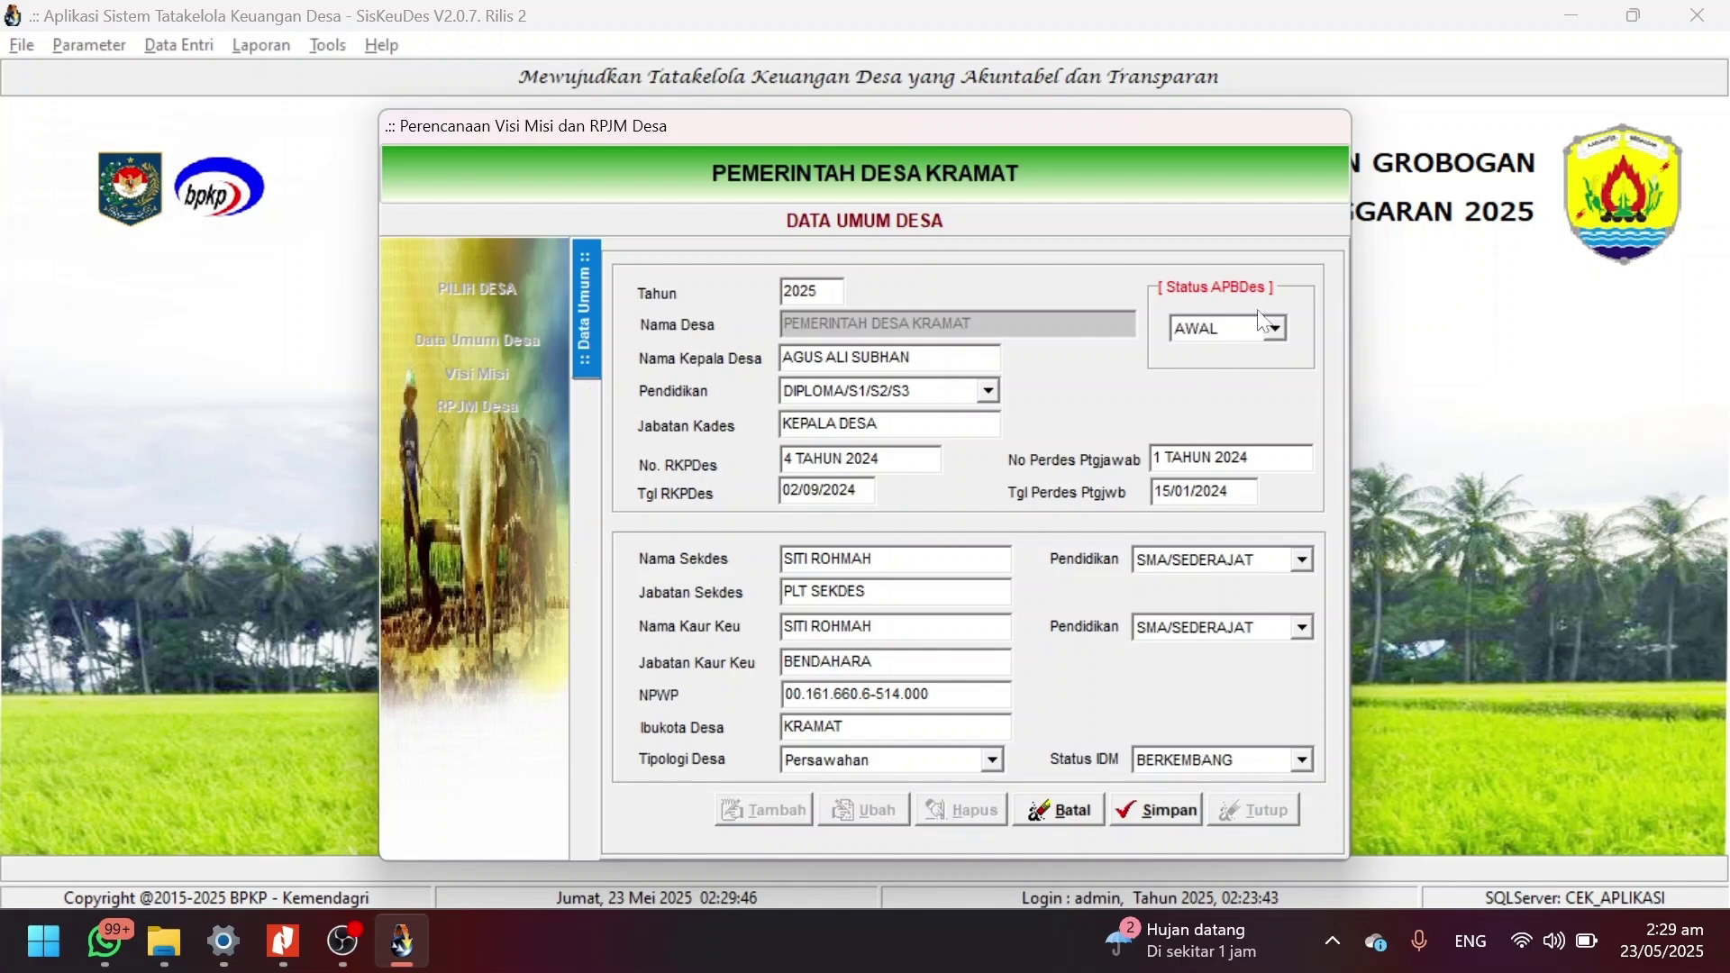
left_click(1279, 330)
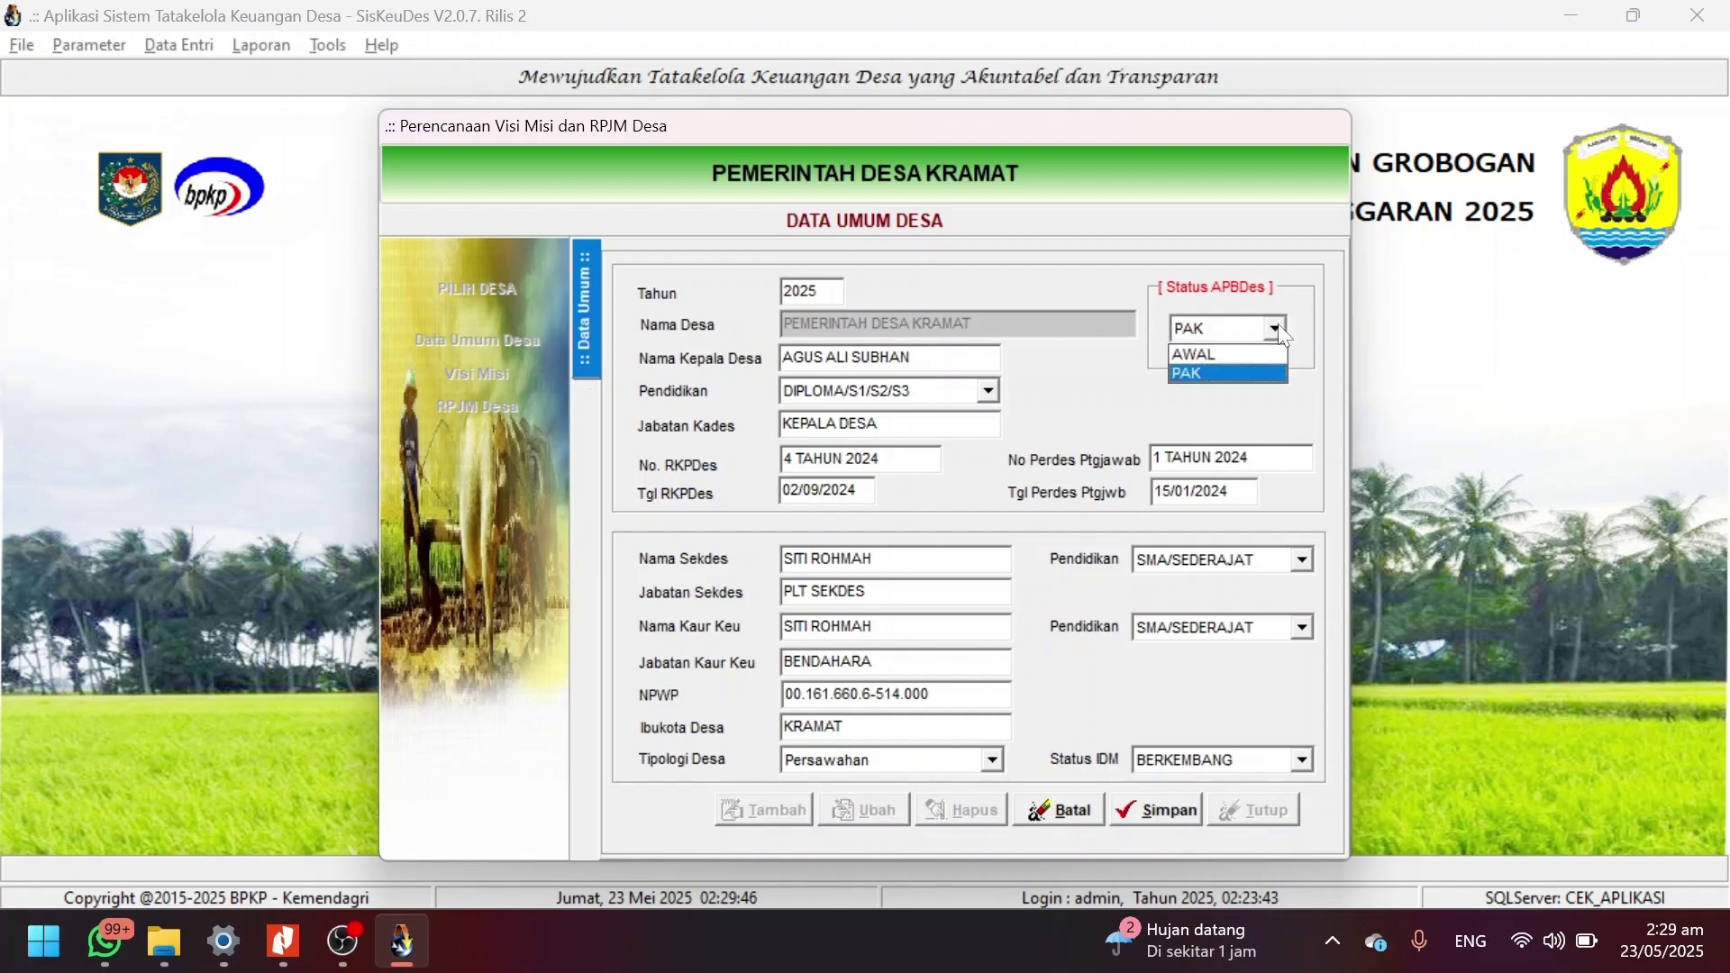
left_click(1198, 371)
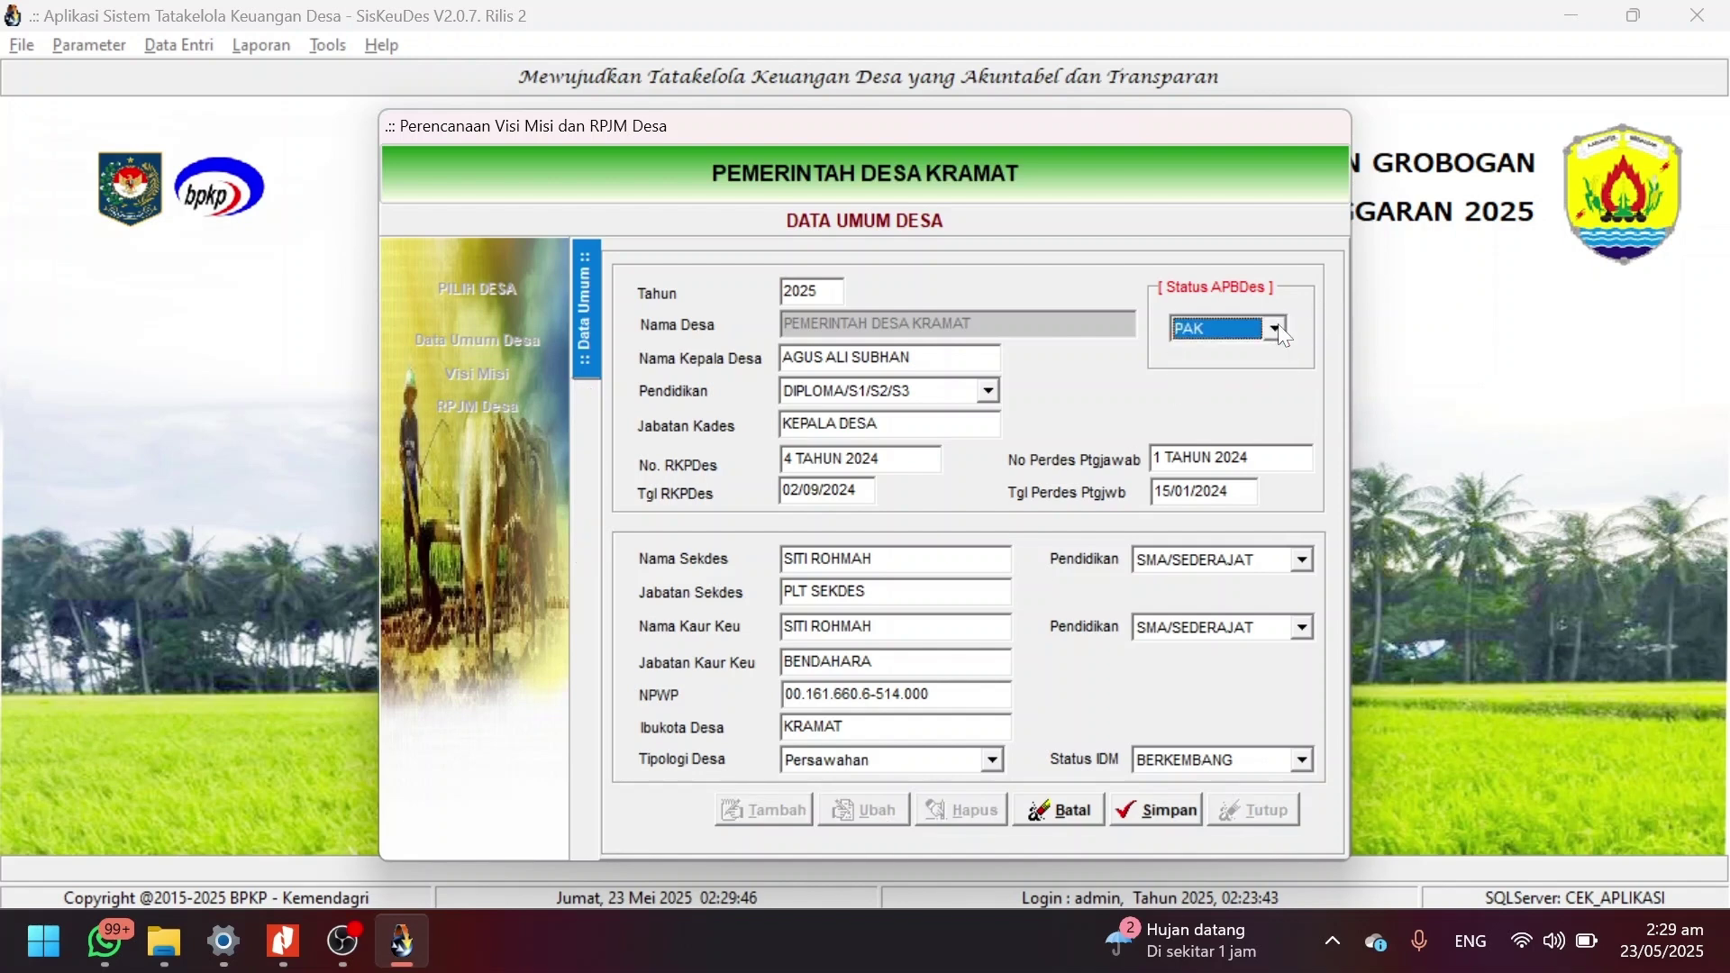
left_click(1153, 814)
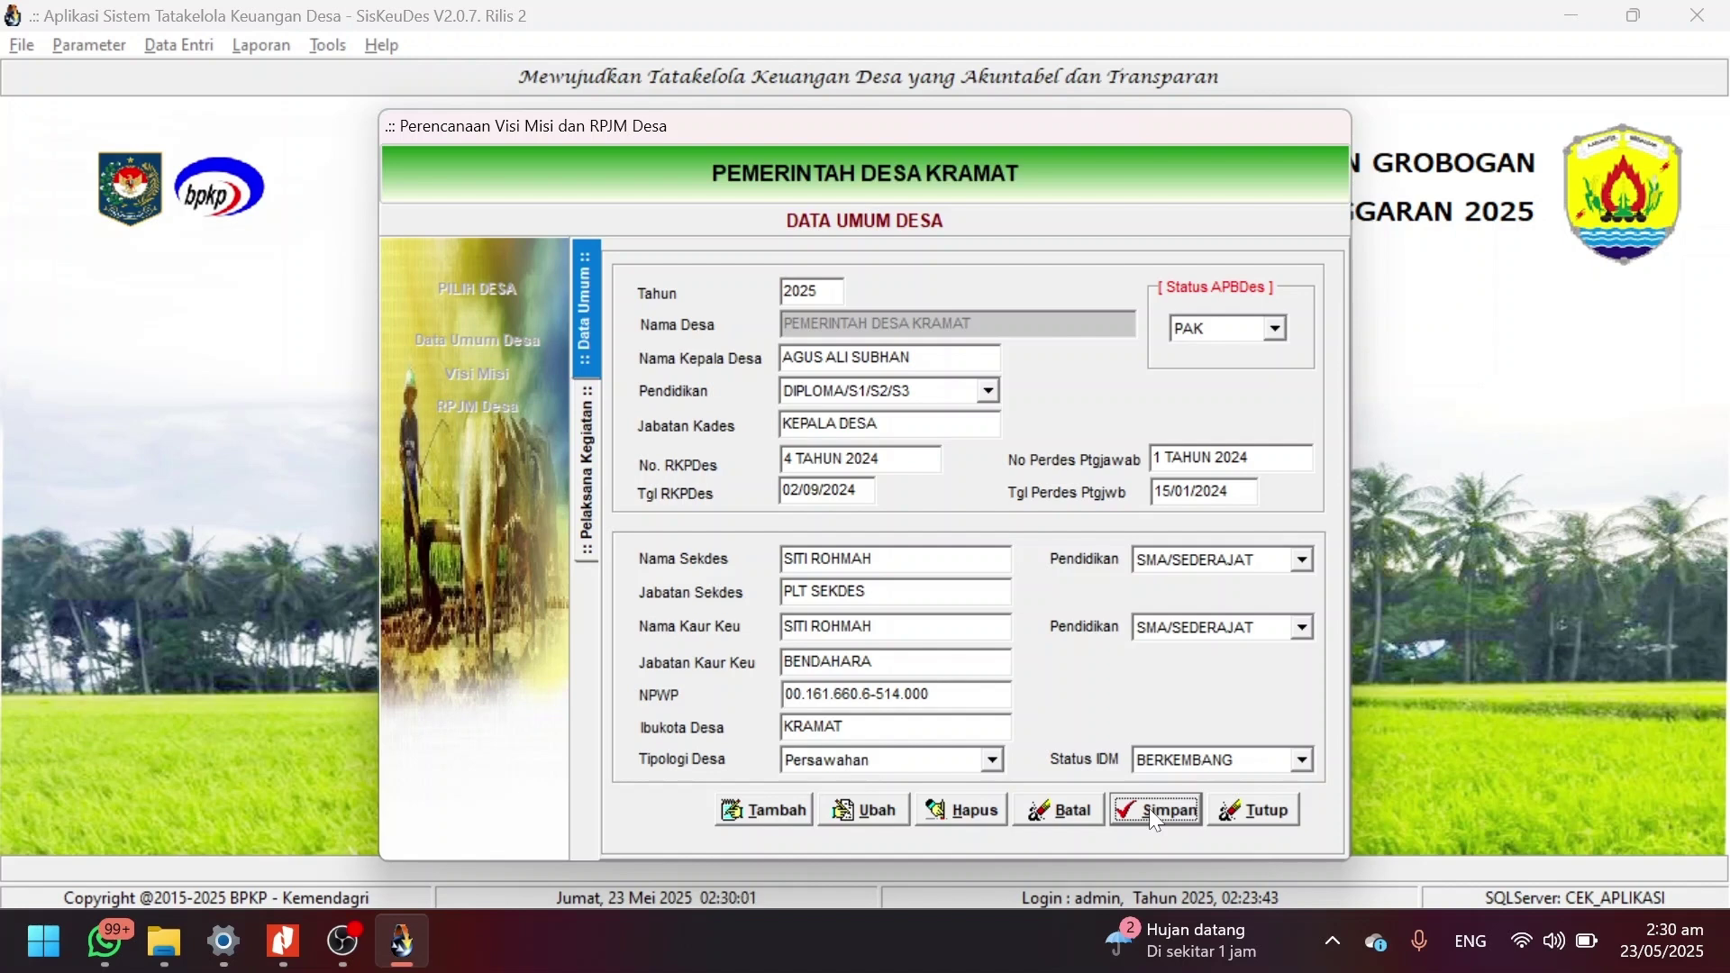
left_click(1251, 822)
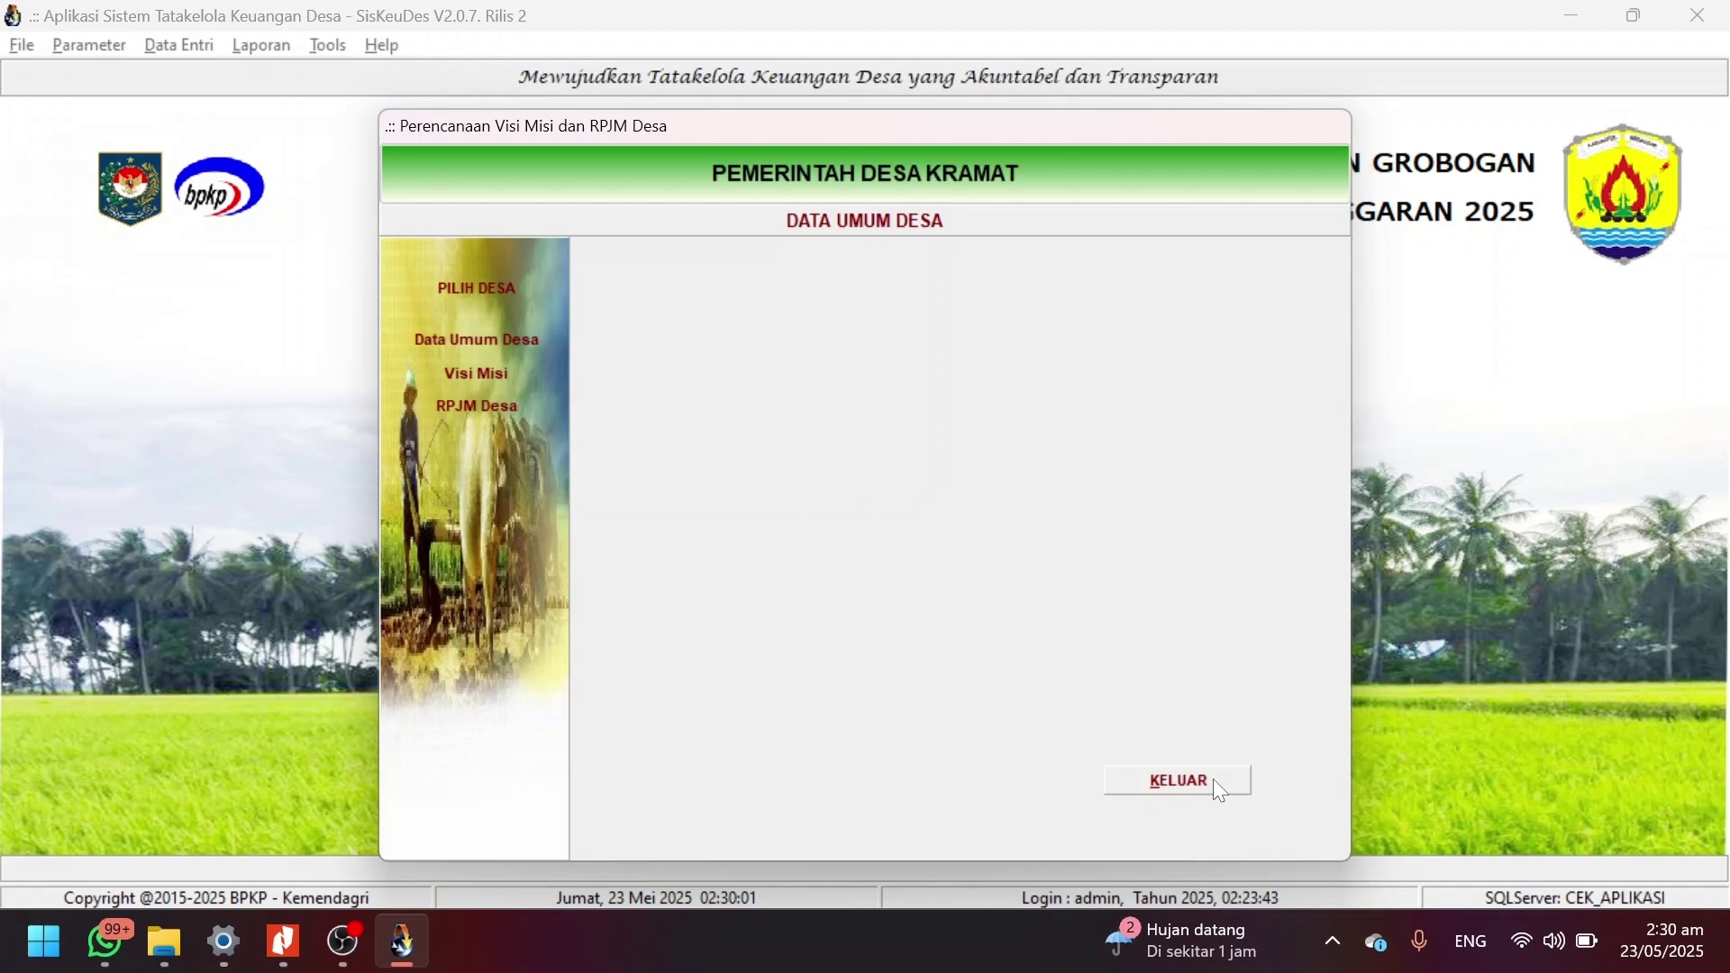
Close the planning window and open the APBDesa budgeting Belanja data for Desa Kramat.
left_click(1178, 781)
left_click(171, 56)
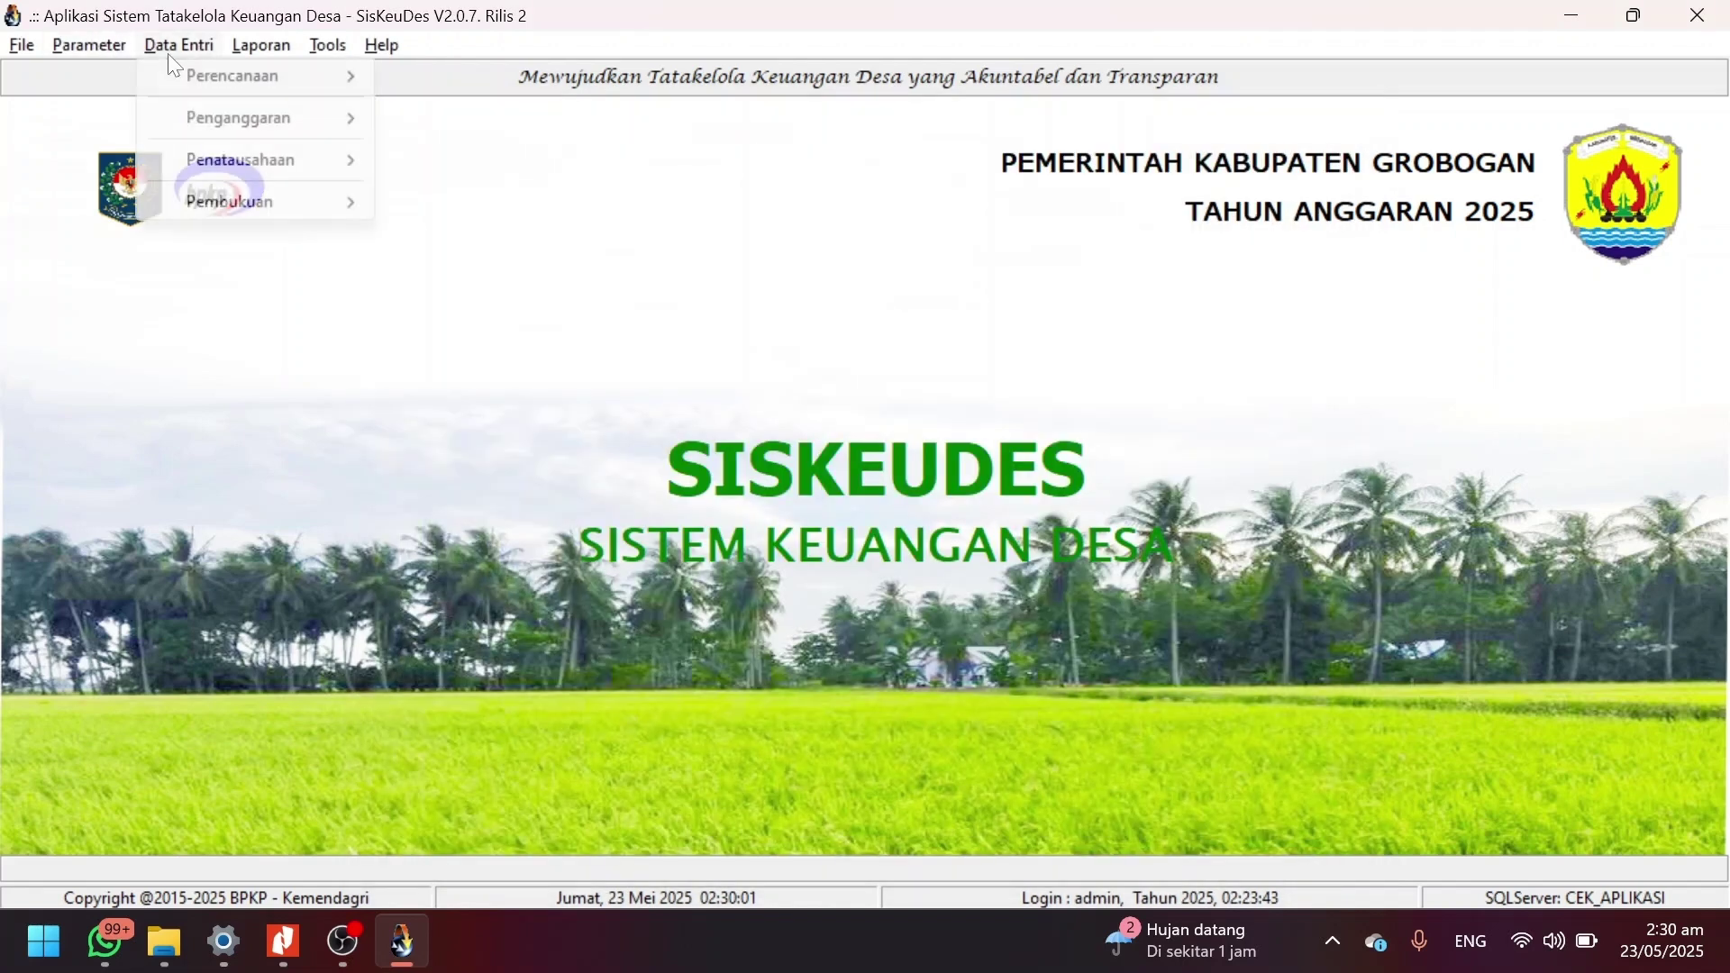
mouse_move(270, 118)
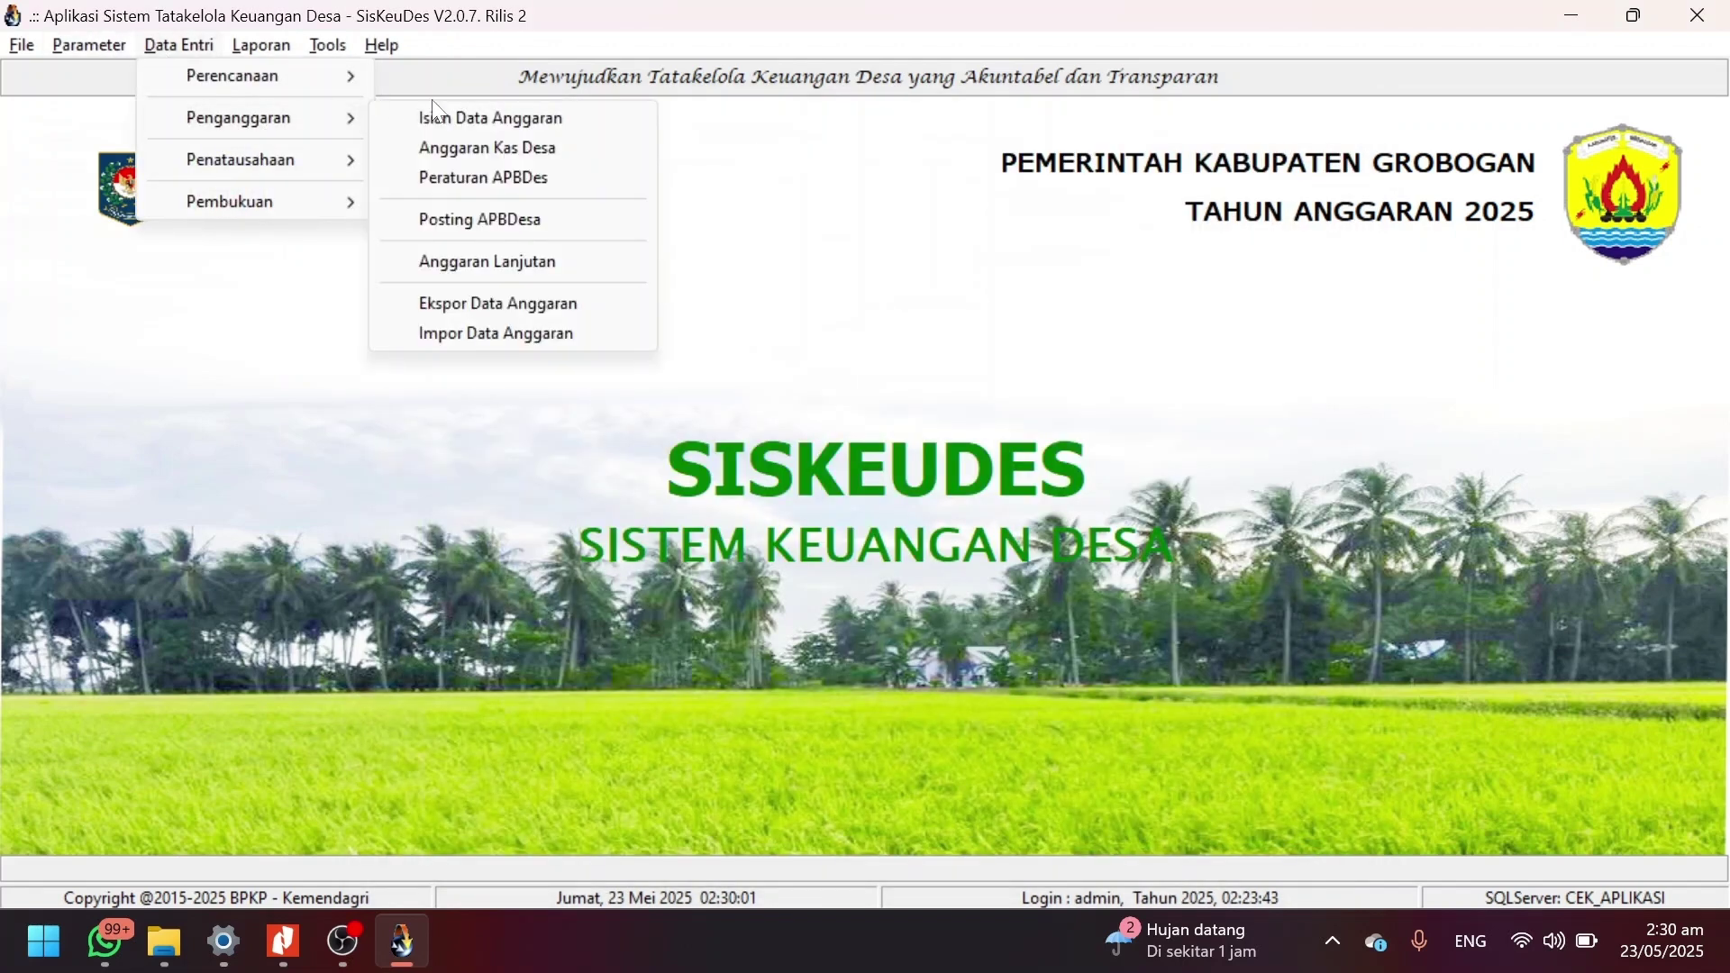
left_click(491, 126)
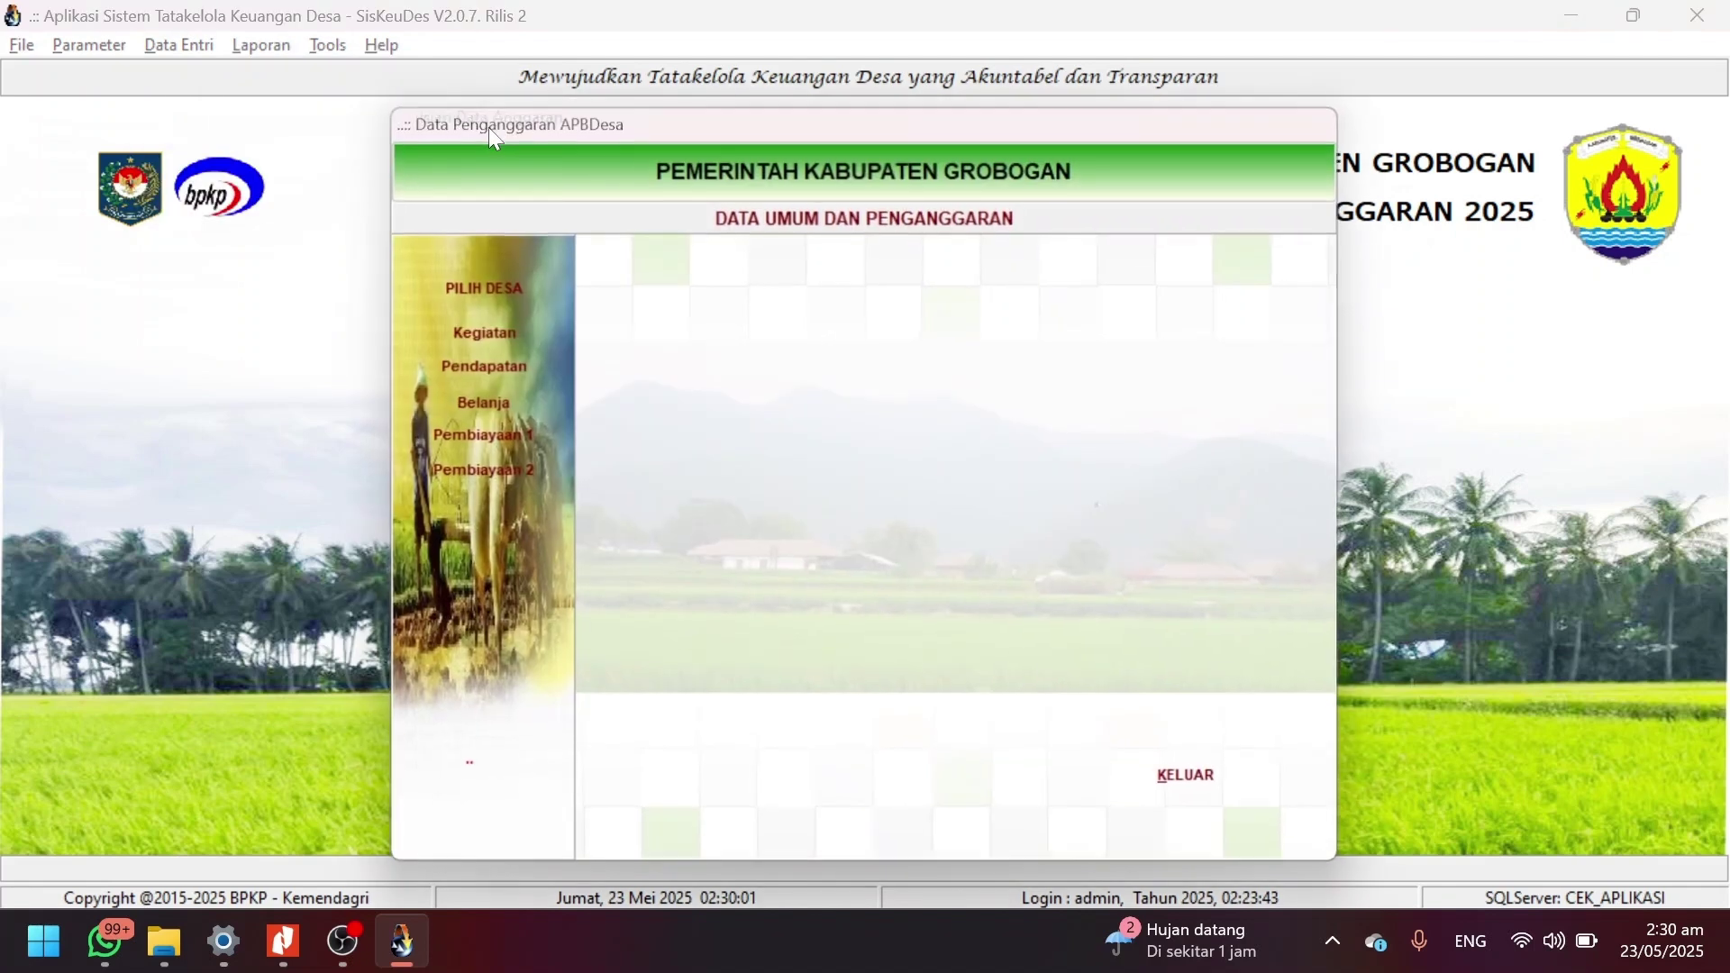
left_click(494, 290)
double_click(878, 362)
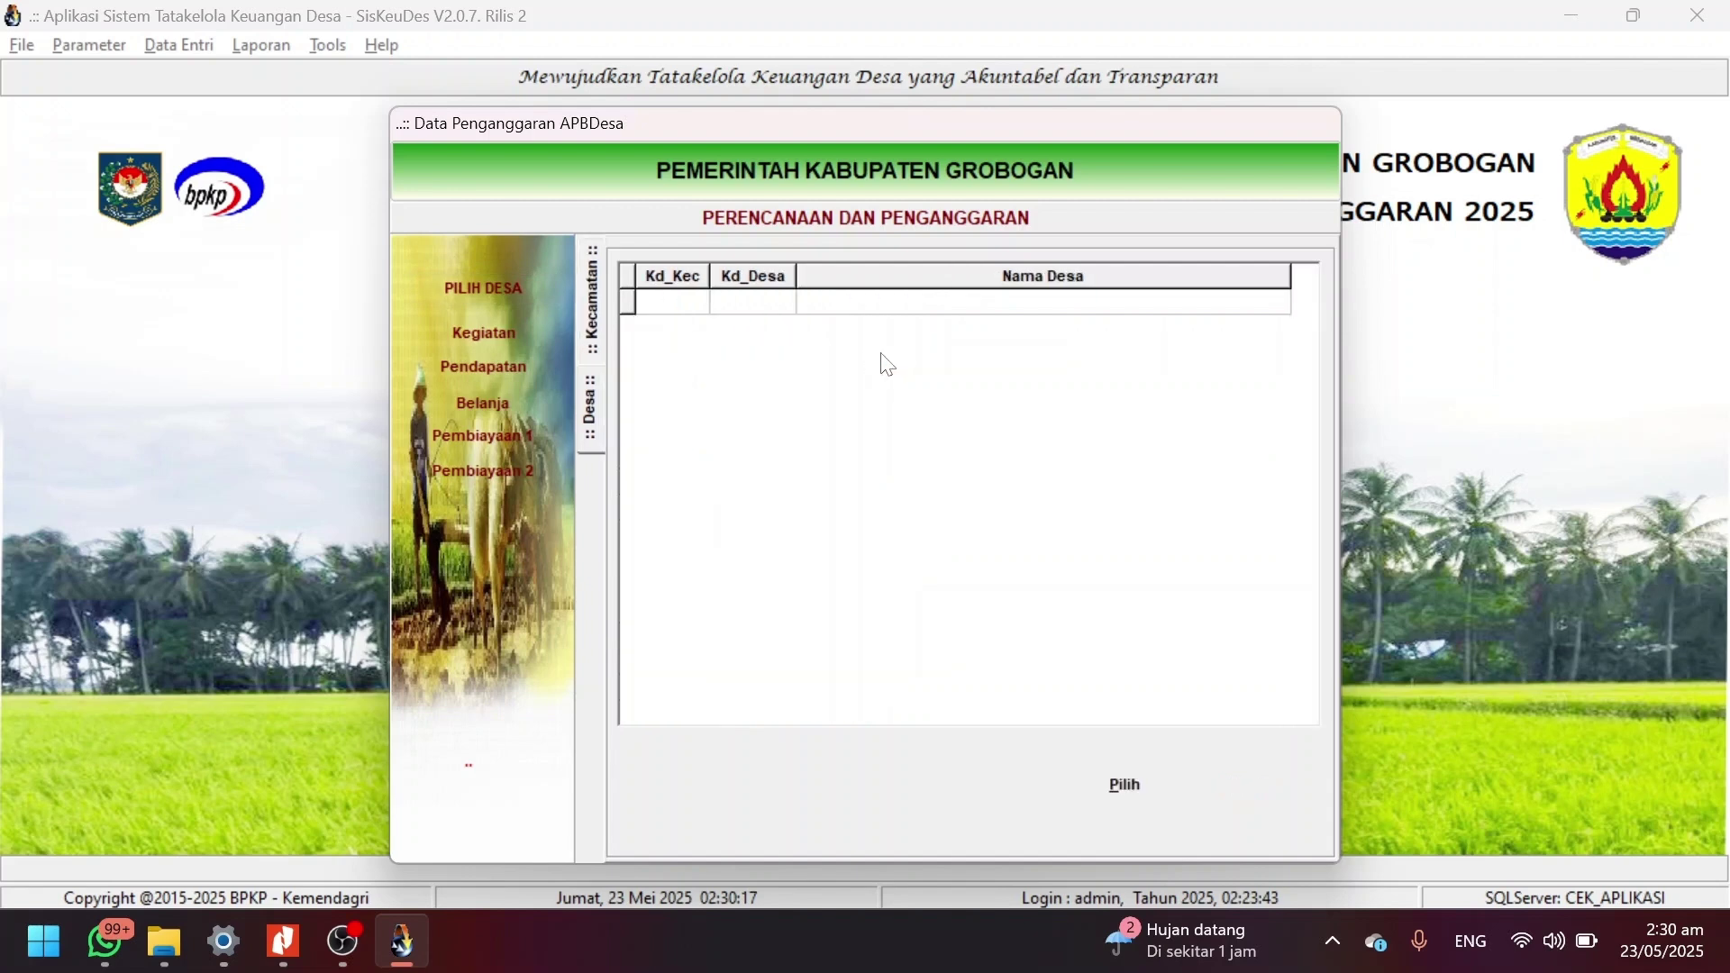
double_click(948, 559)
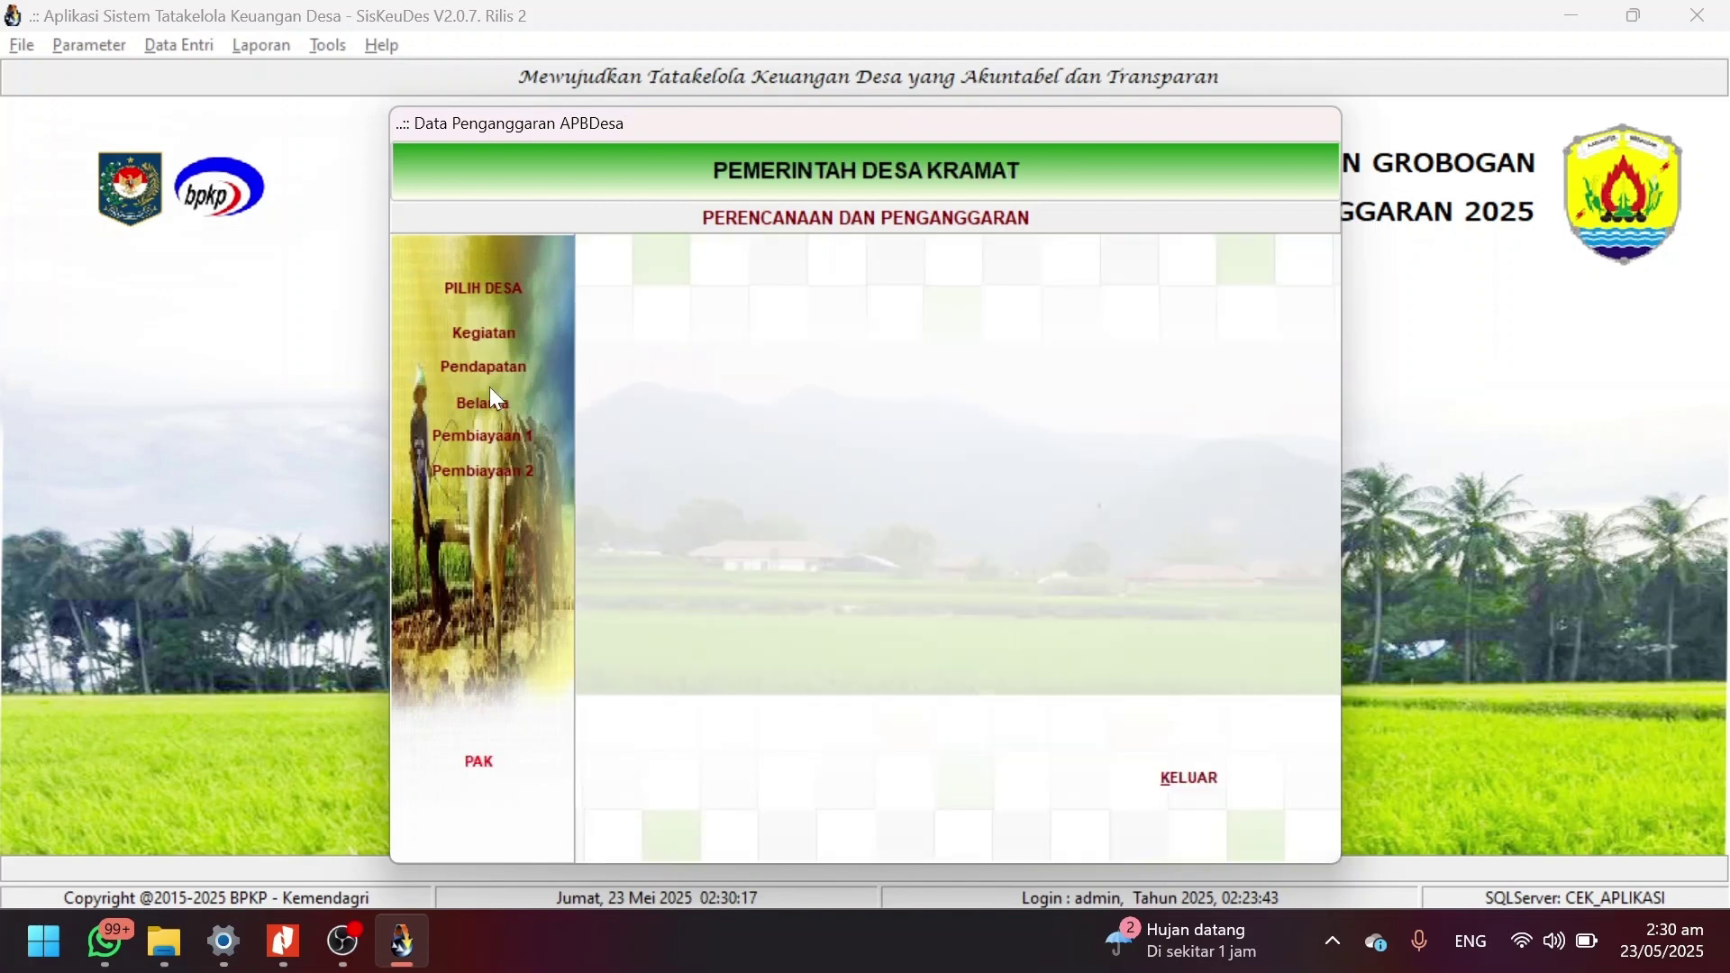
left_click(494, 410)
Drill into activity 03.2011.04.02.06, package Talud Pertanian RT 02/01, account 5.3.7.03 detail items.
left_click(494, 413)
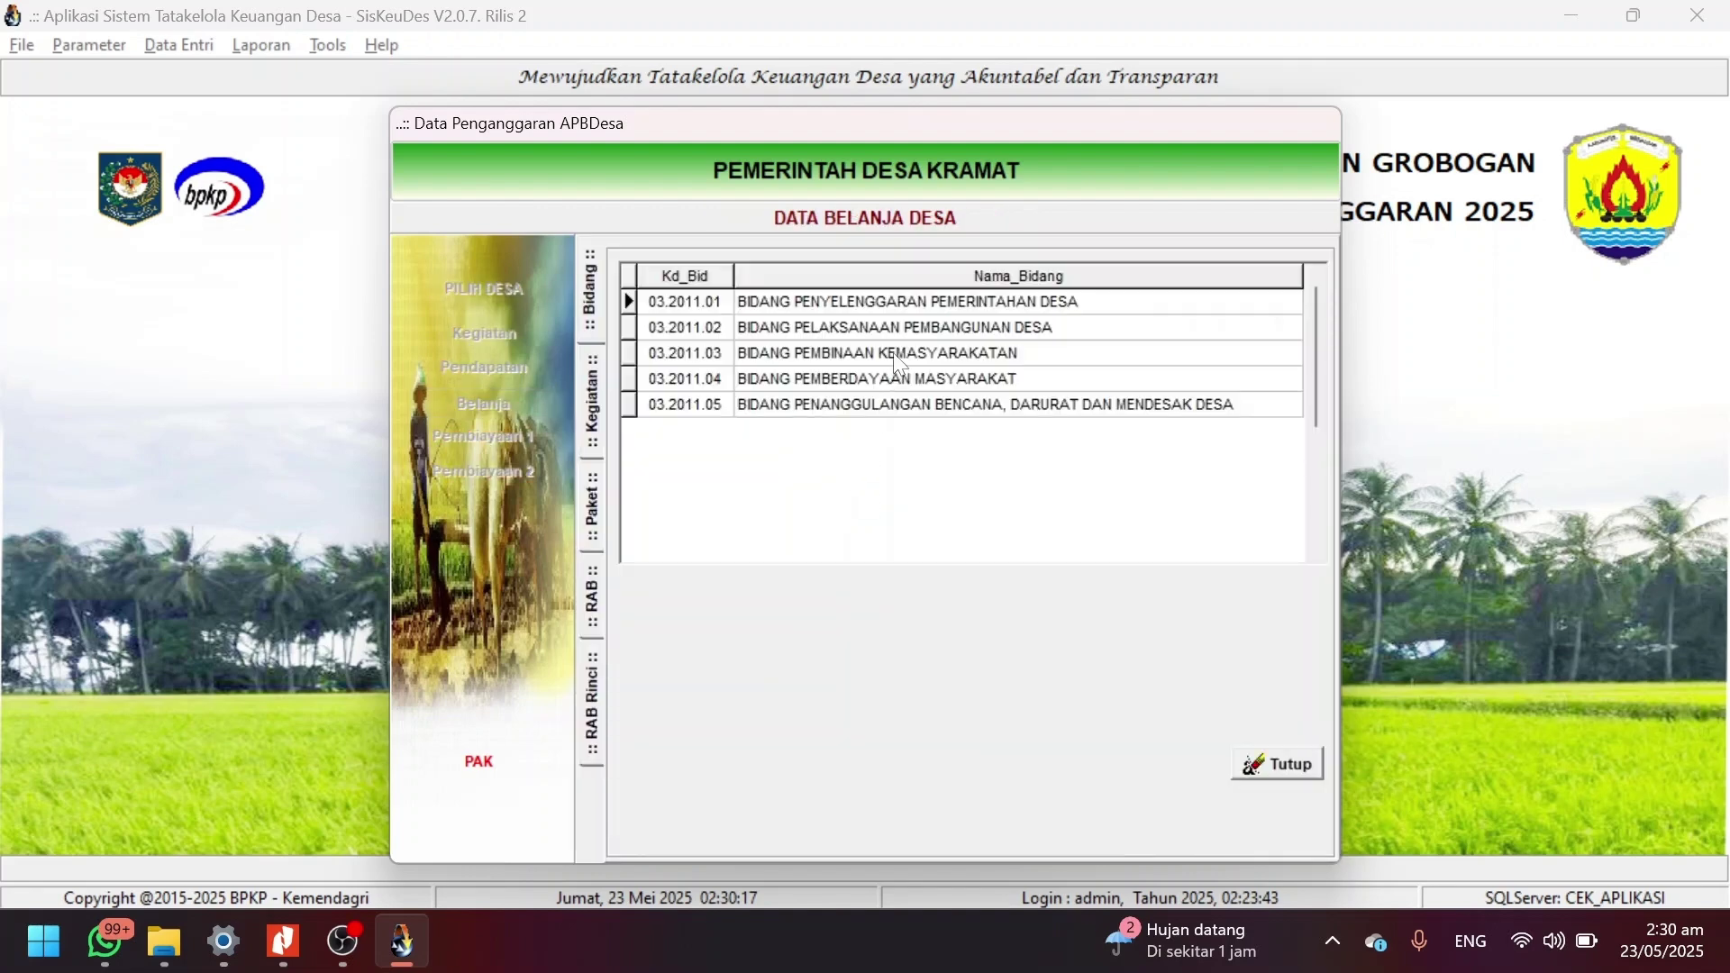
double_click(899, 379)
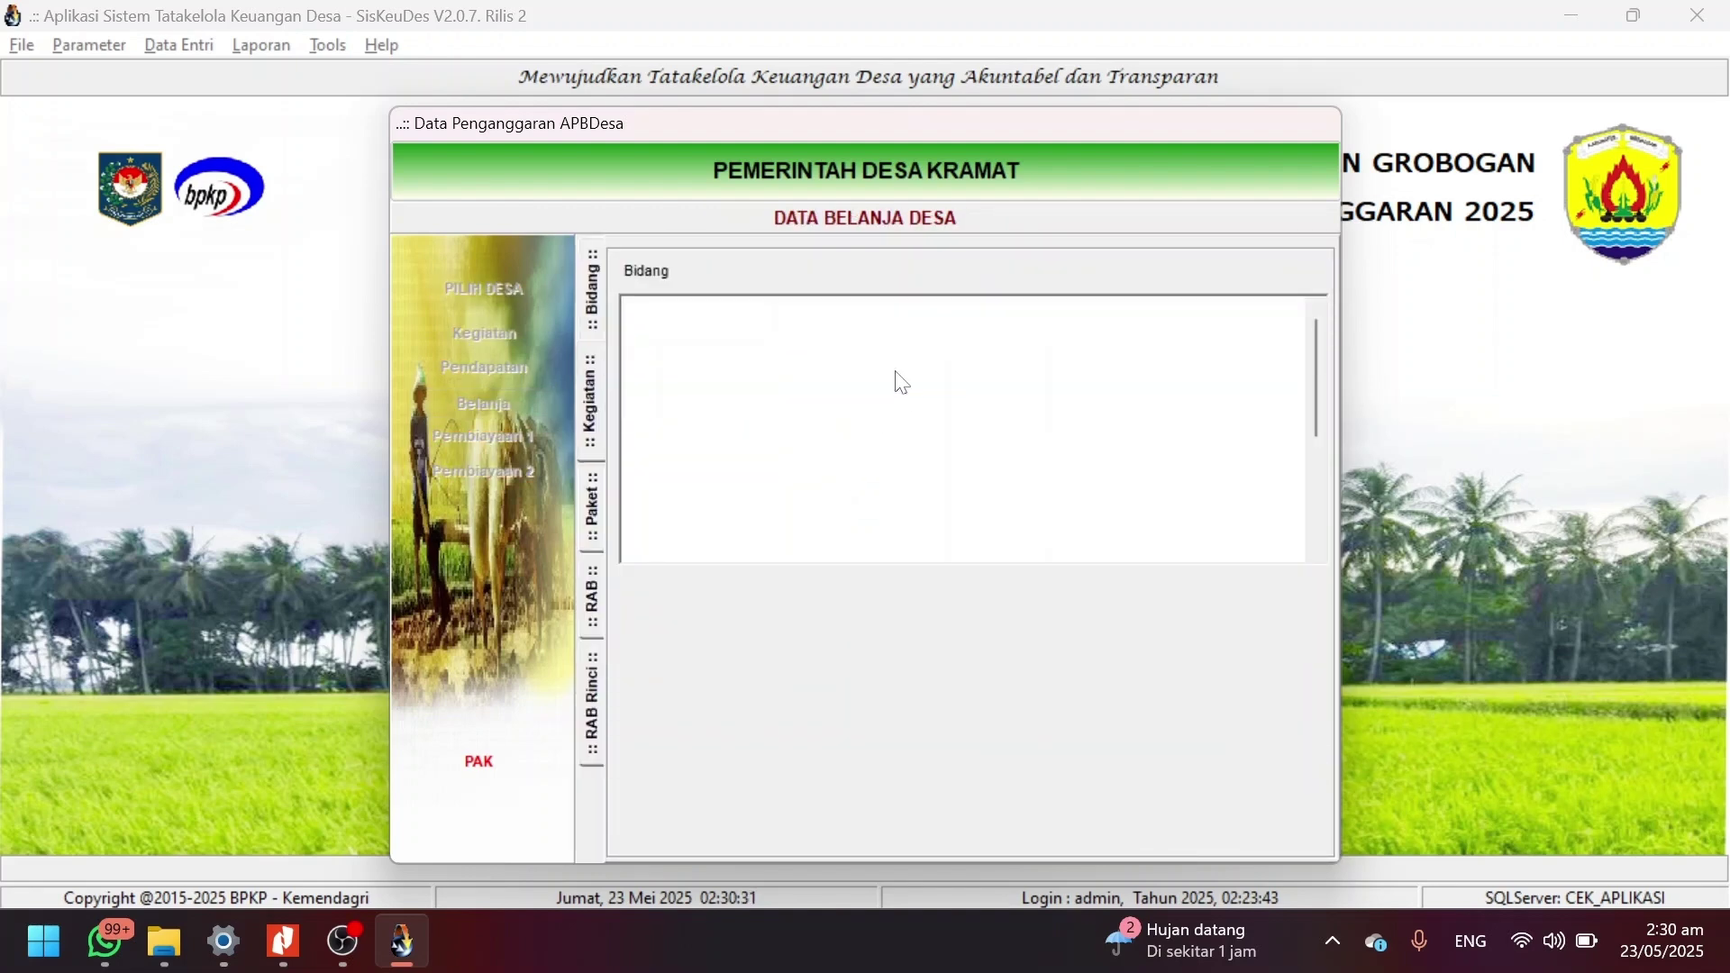
left_click(765, 470)
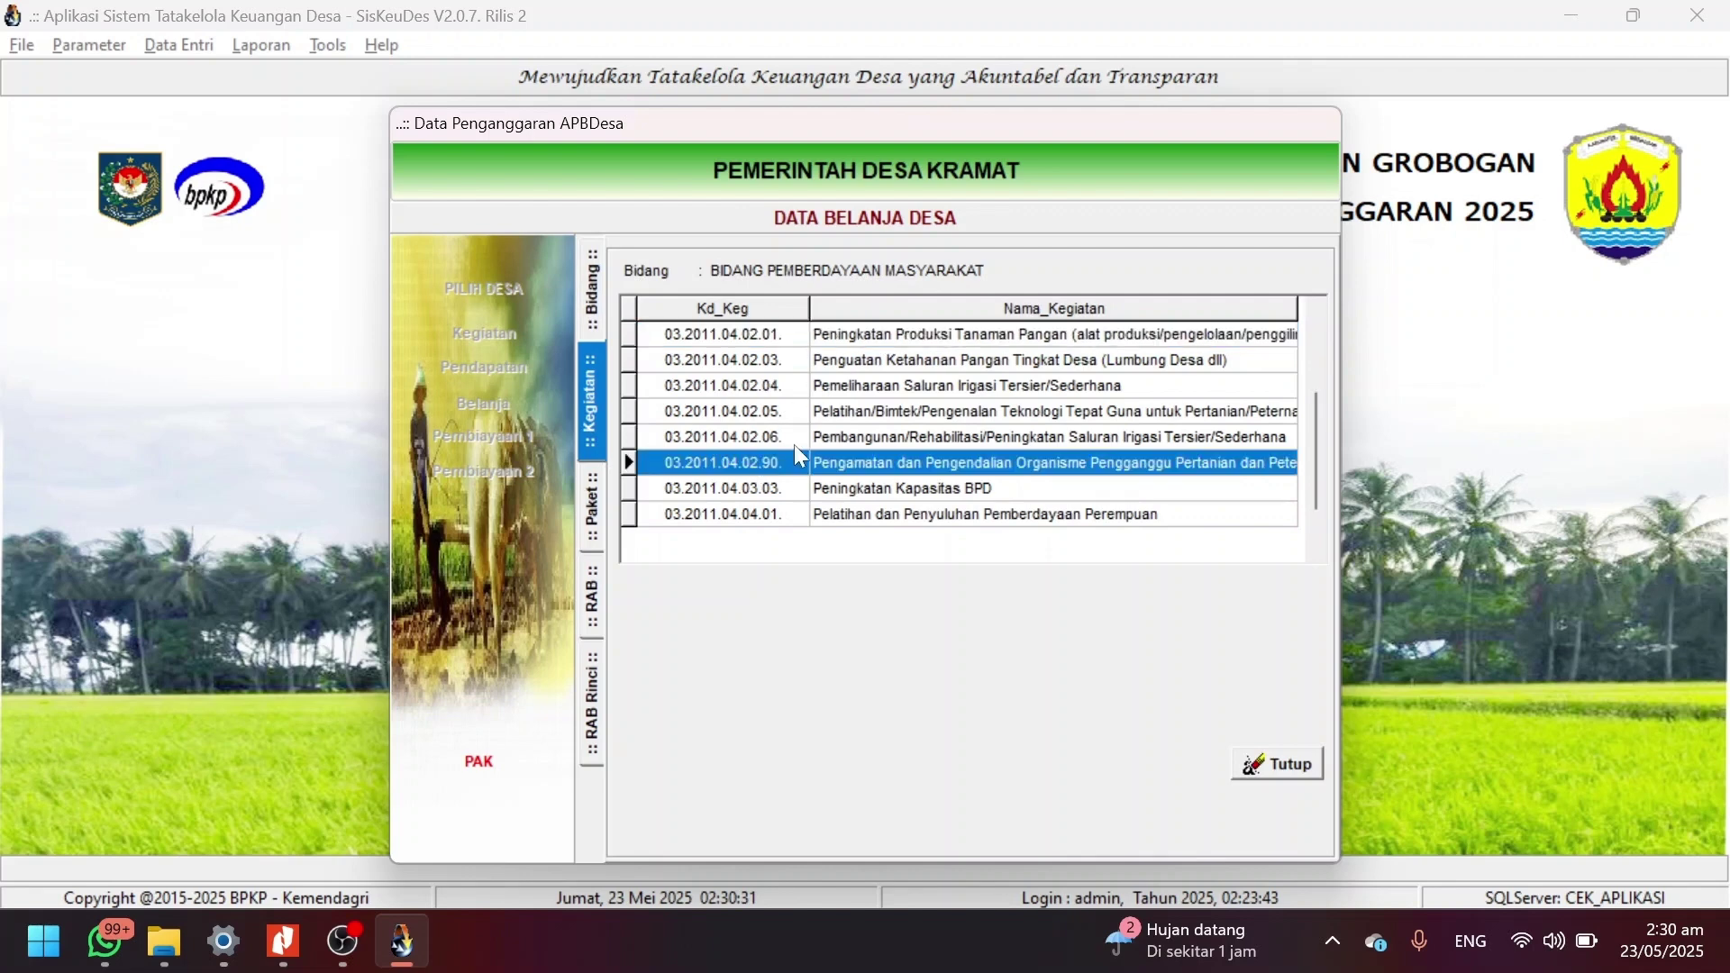
double_click(824, 439)
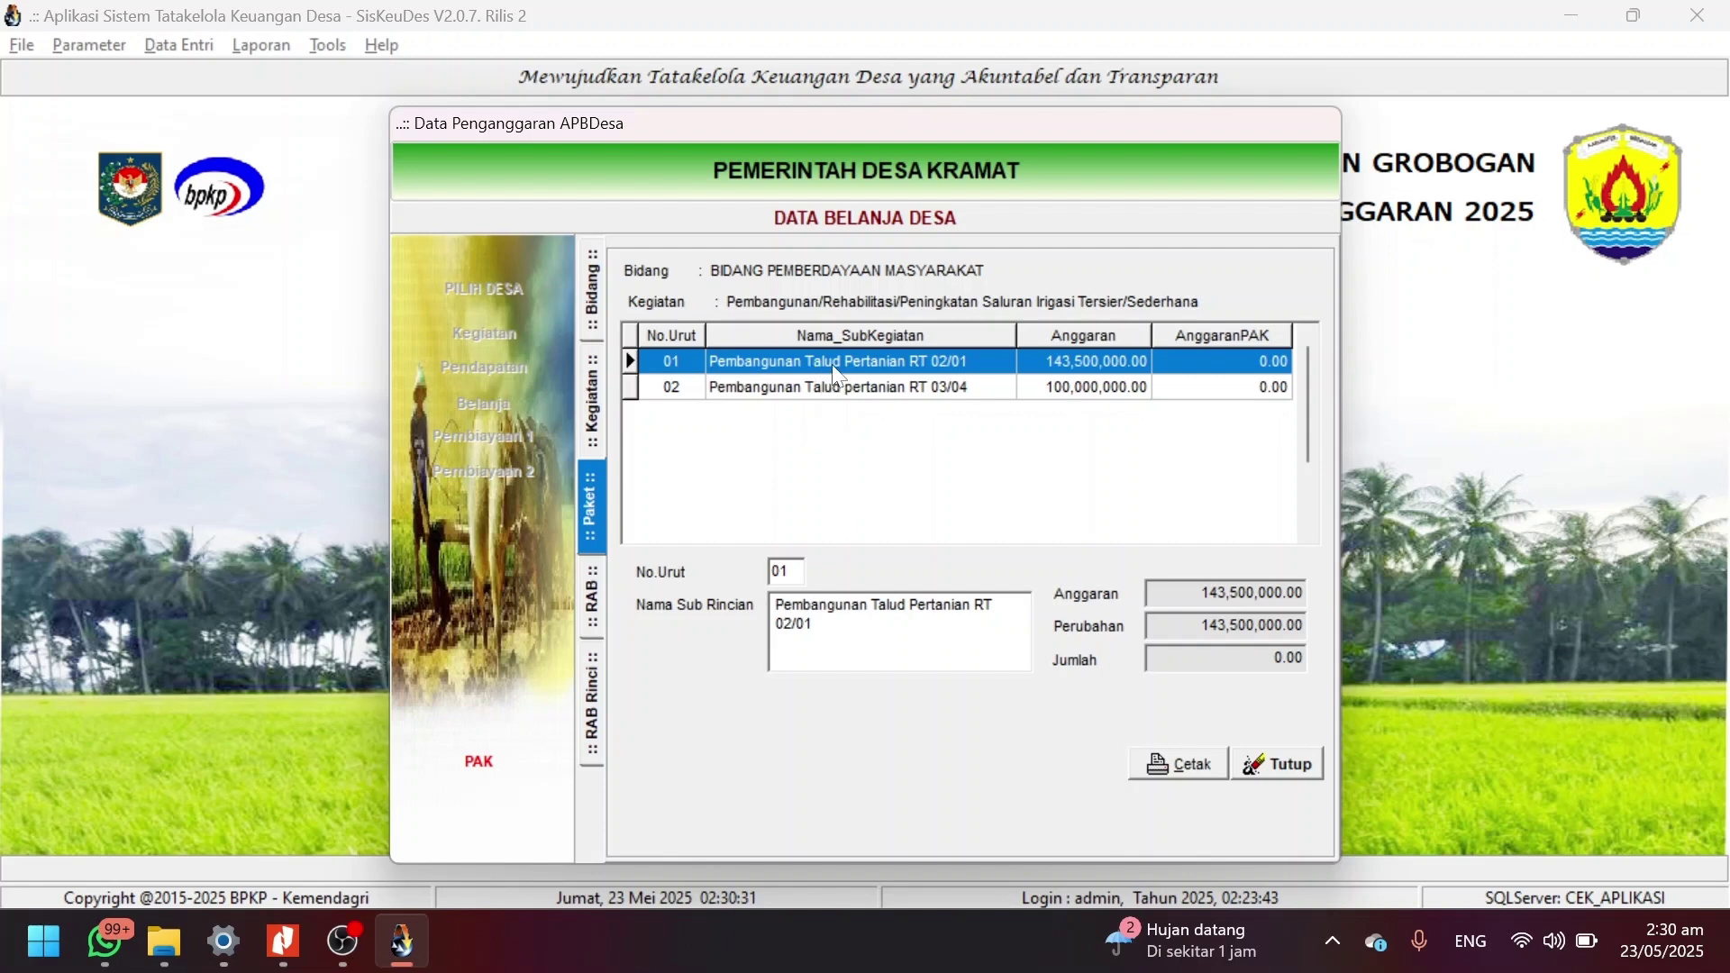
double_click(819, 365)
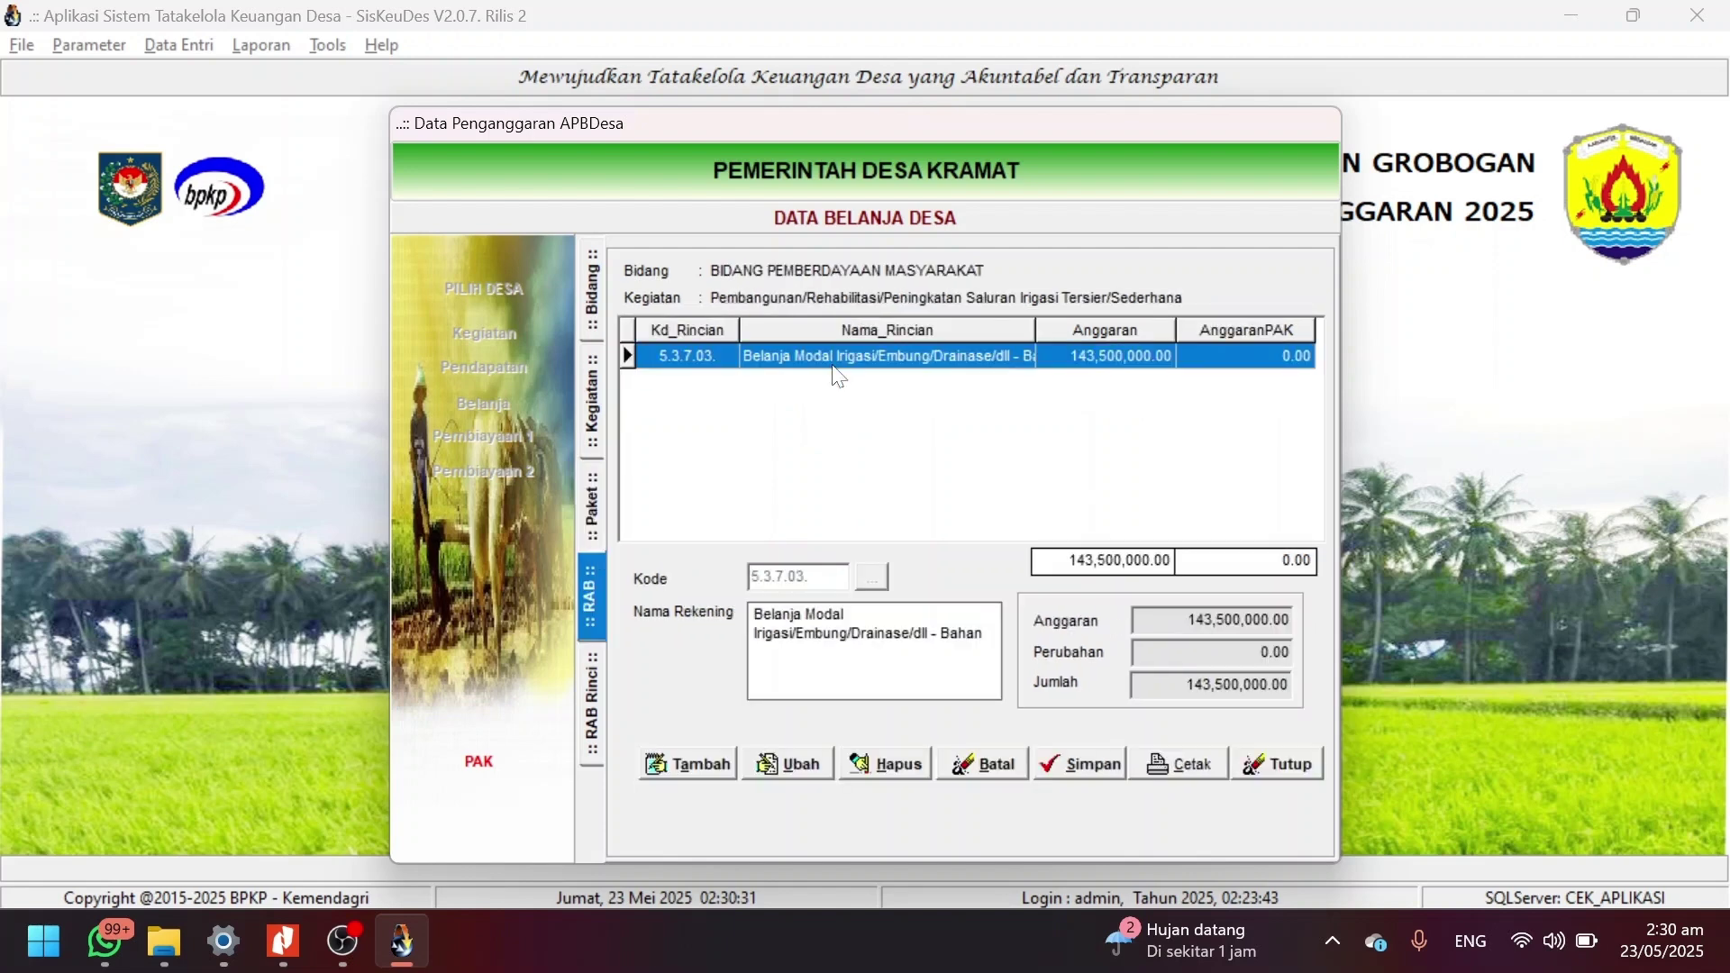
double_click(946, 355)
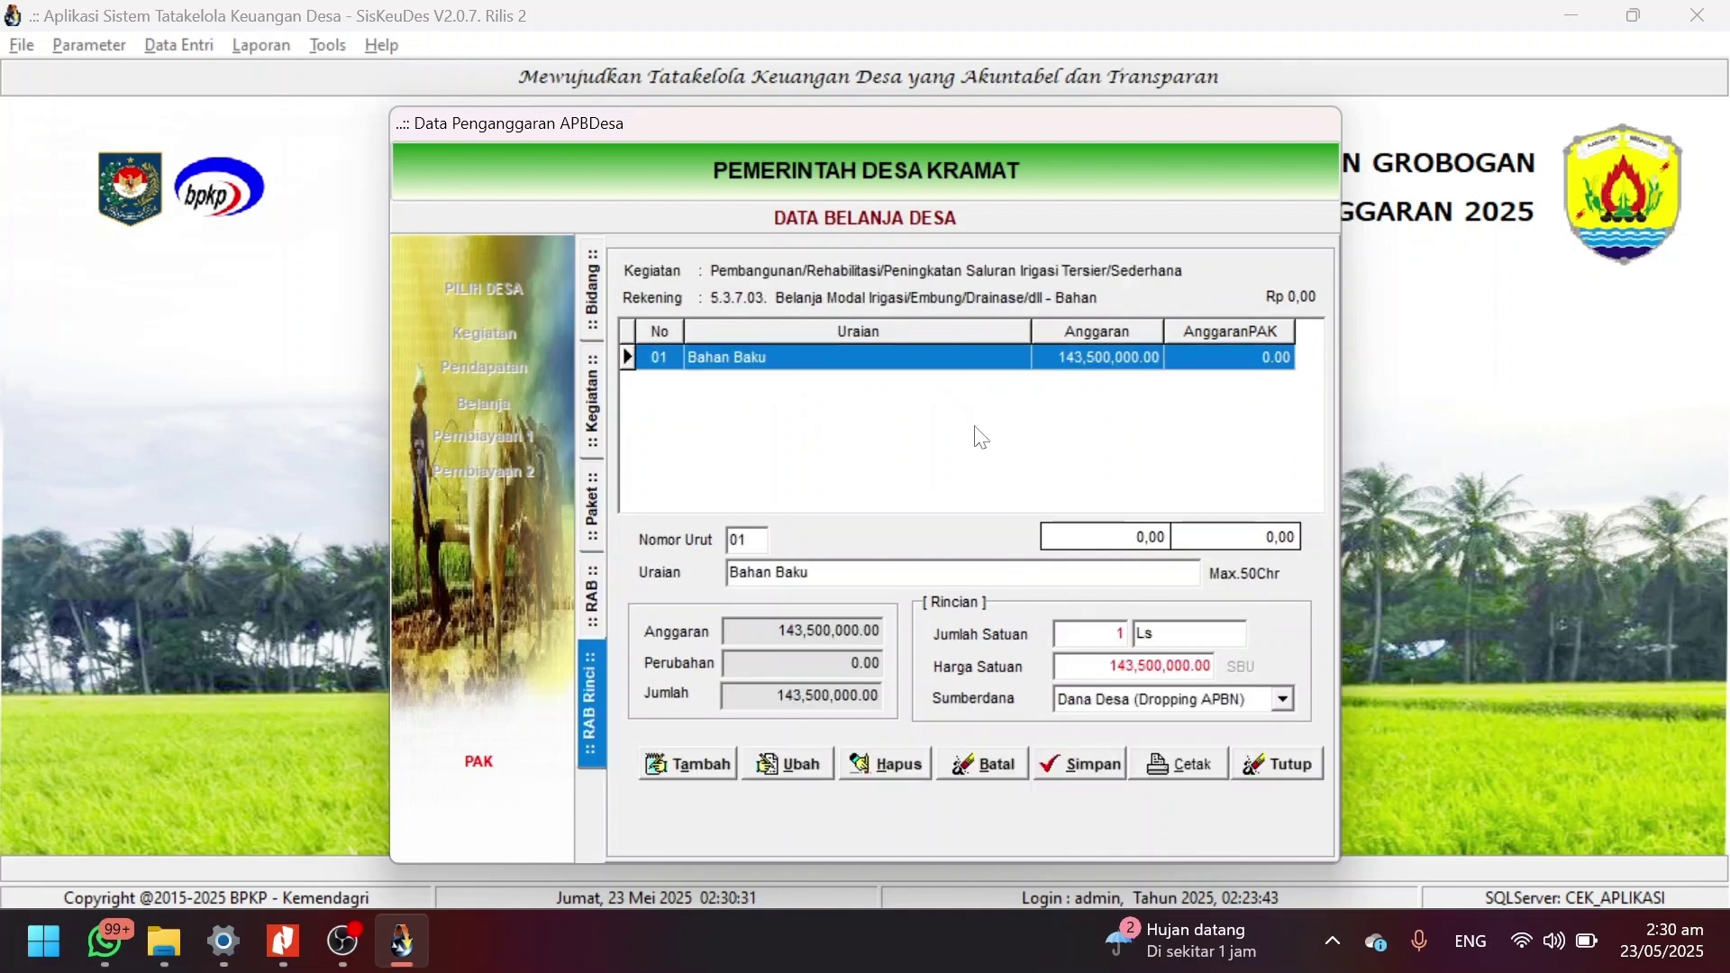
Set the Bahan Baku item's unit price and quantity to 0 and save it.
left_click(800, 764)
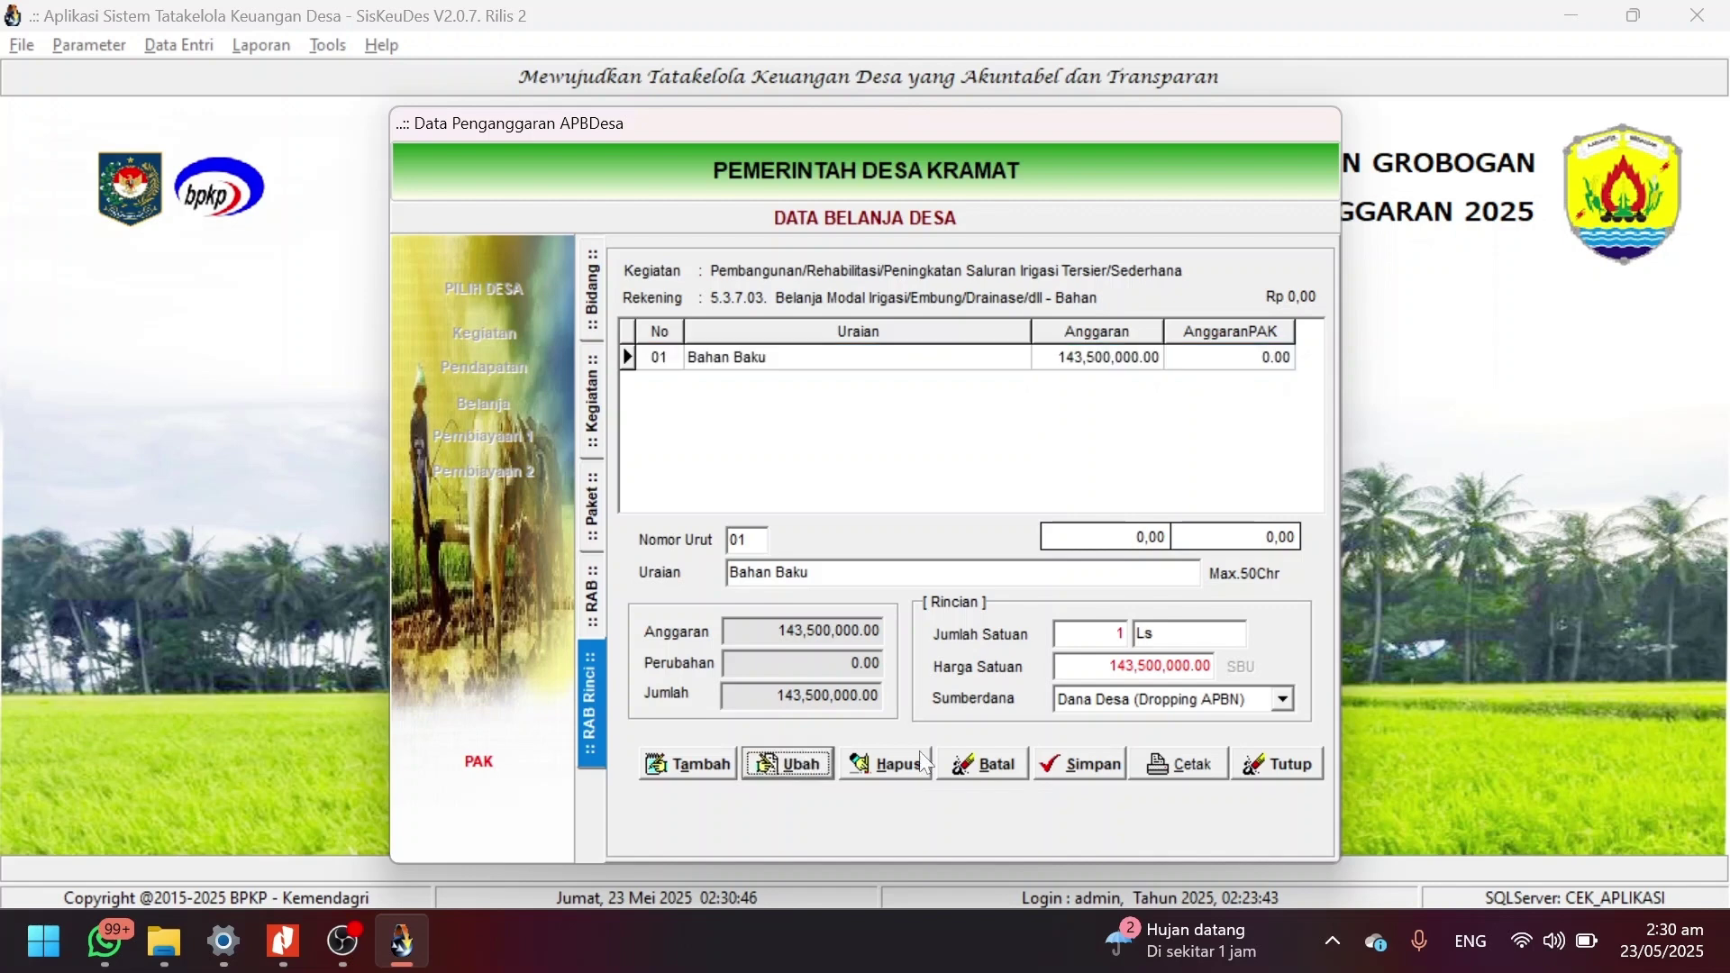
left_click(1104, 666)
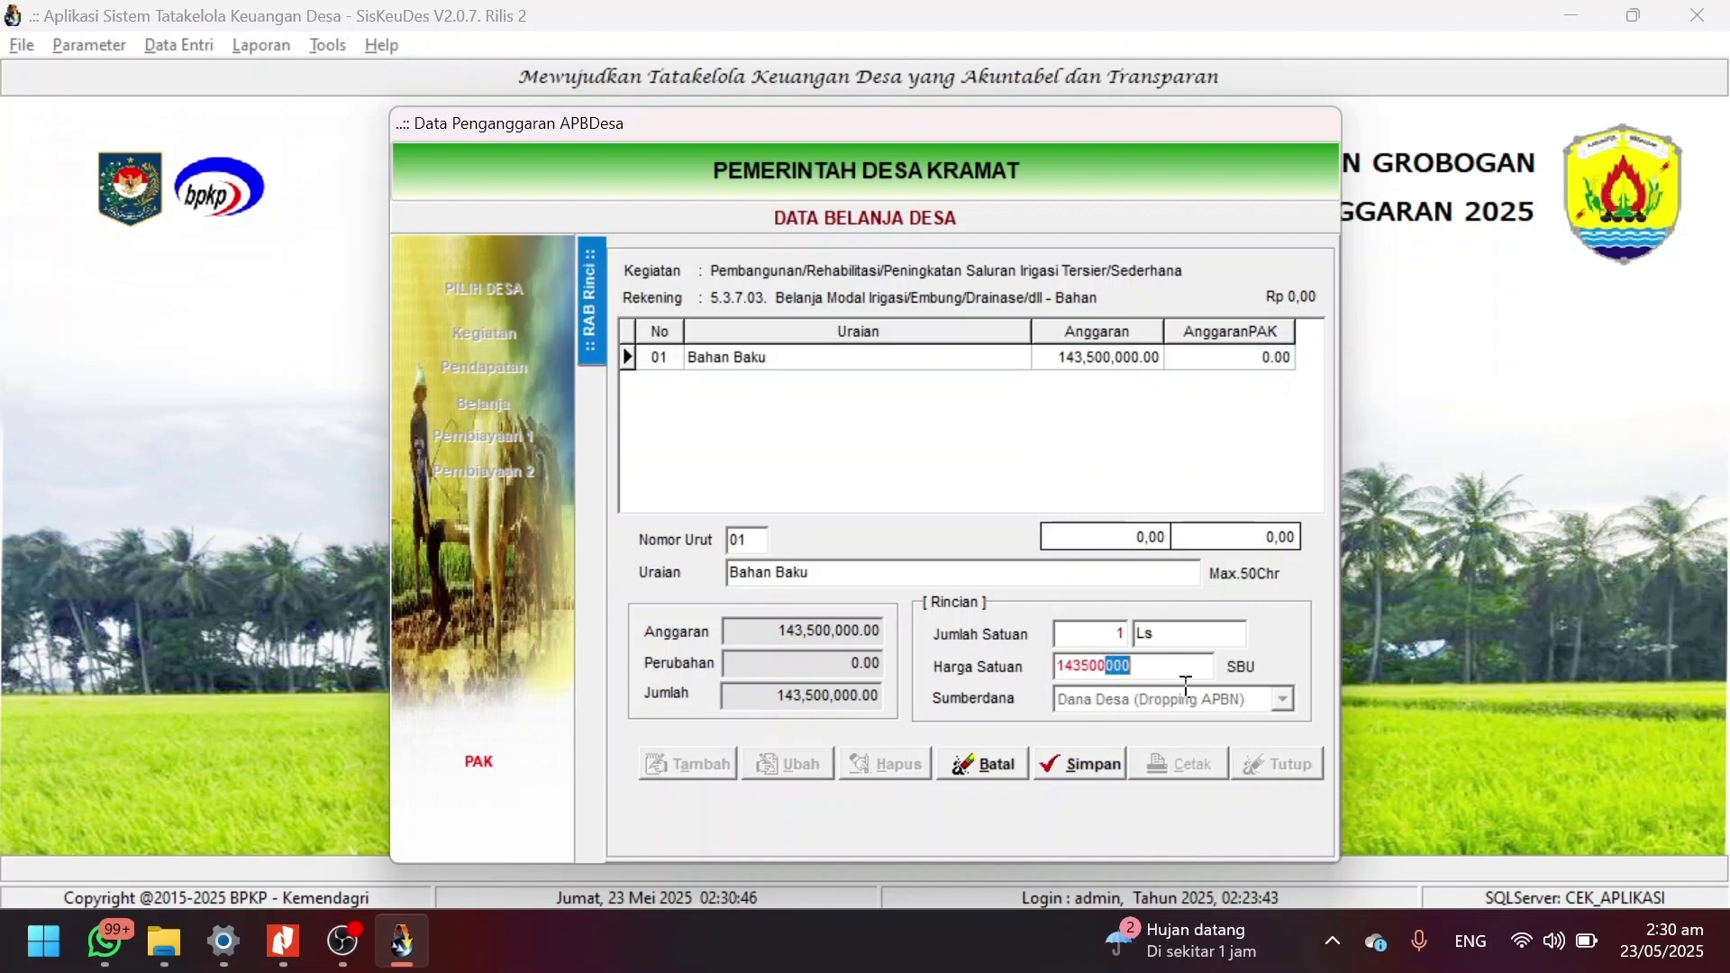
left_click_drag(1158, 667, 1013, 696)
type("0")
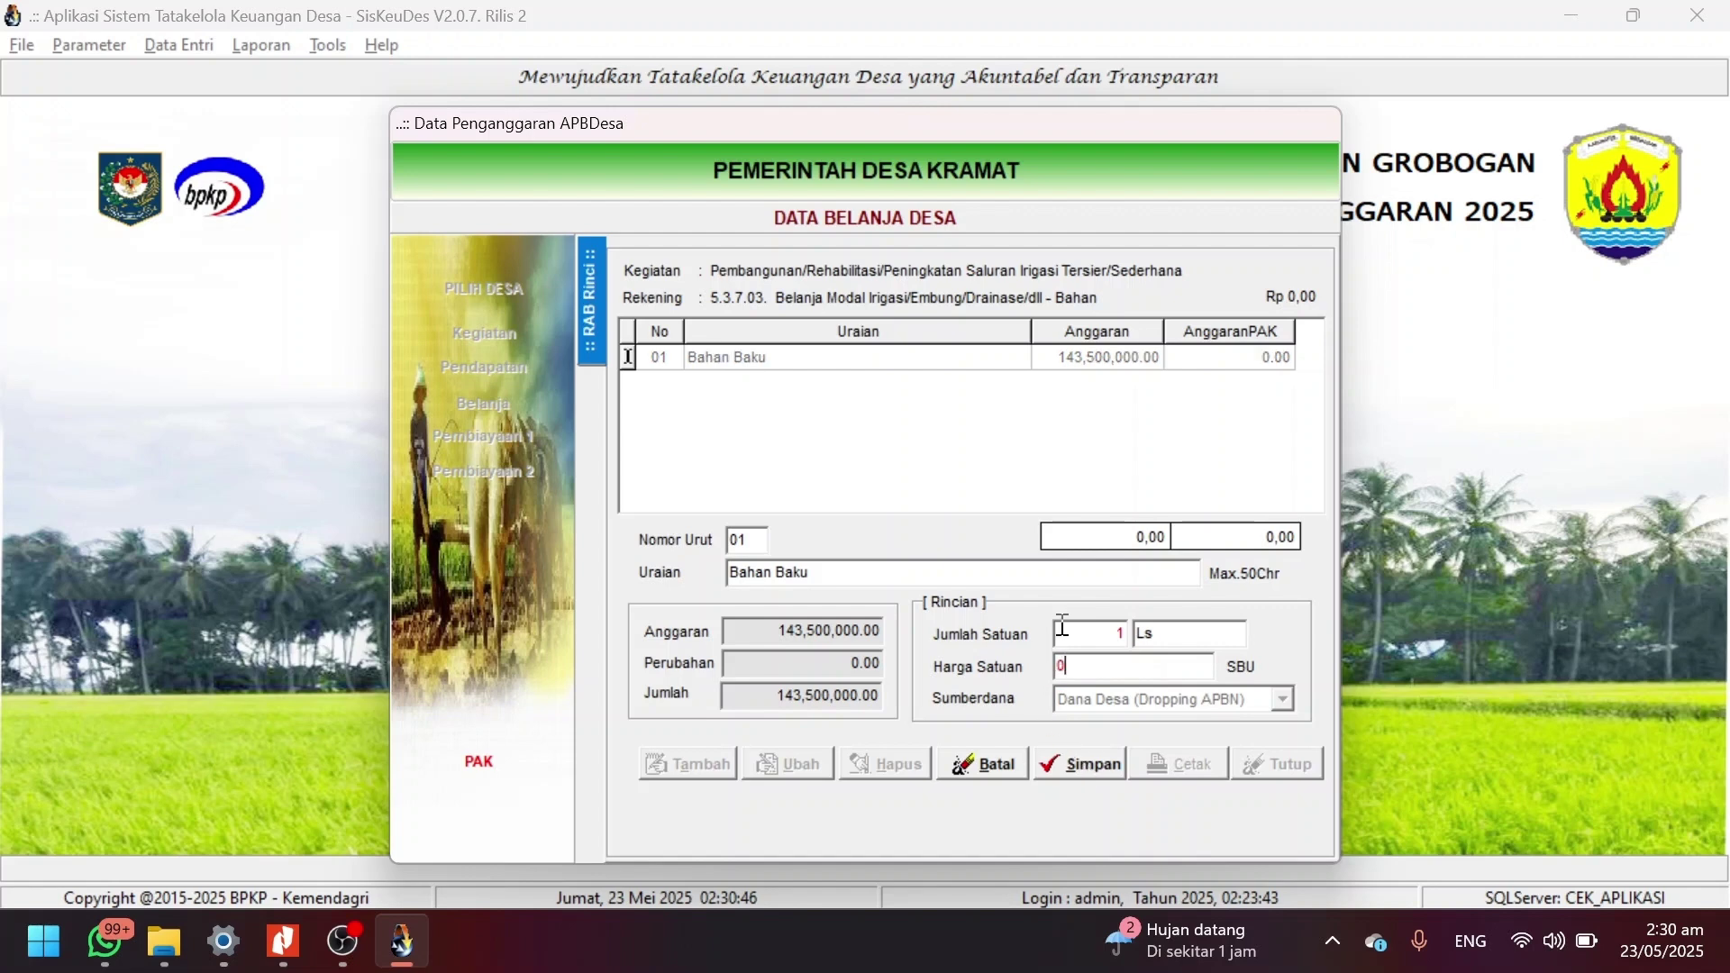
left_click(1085, 630)
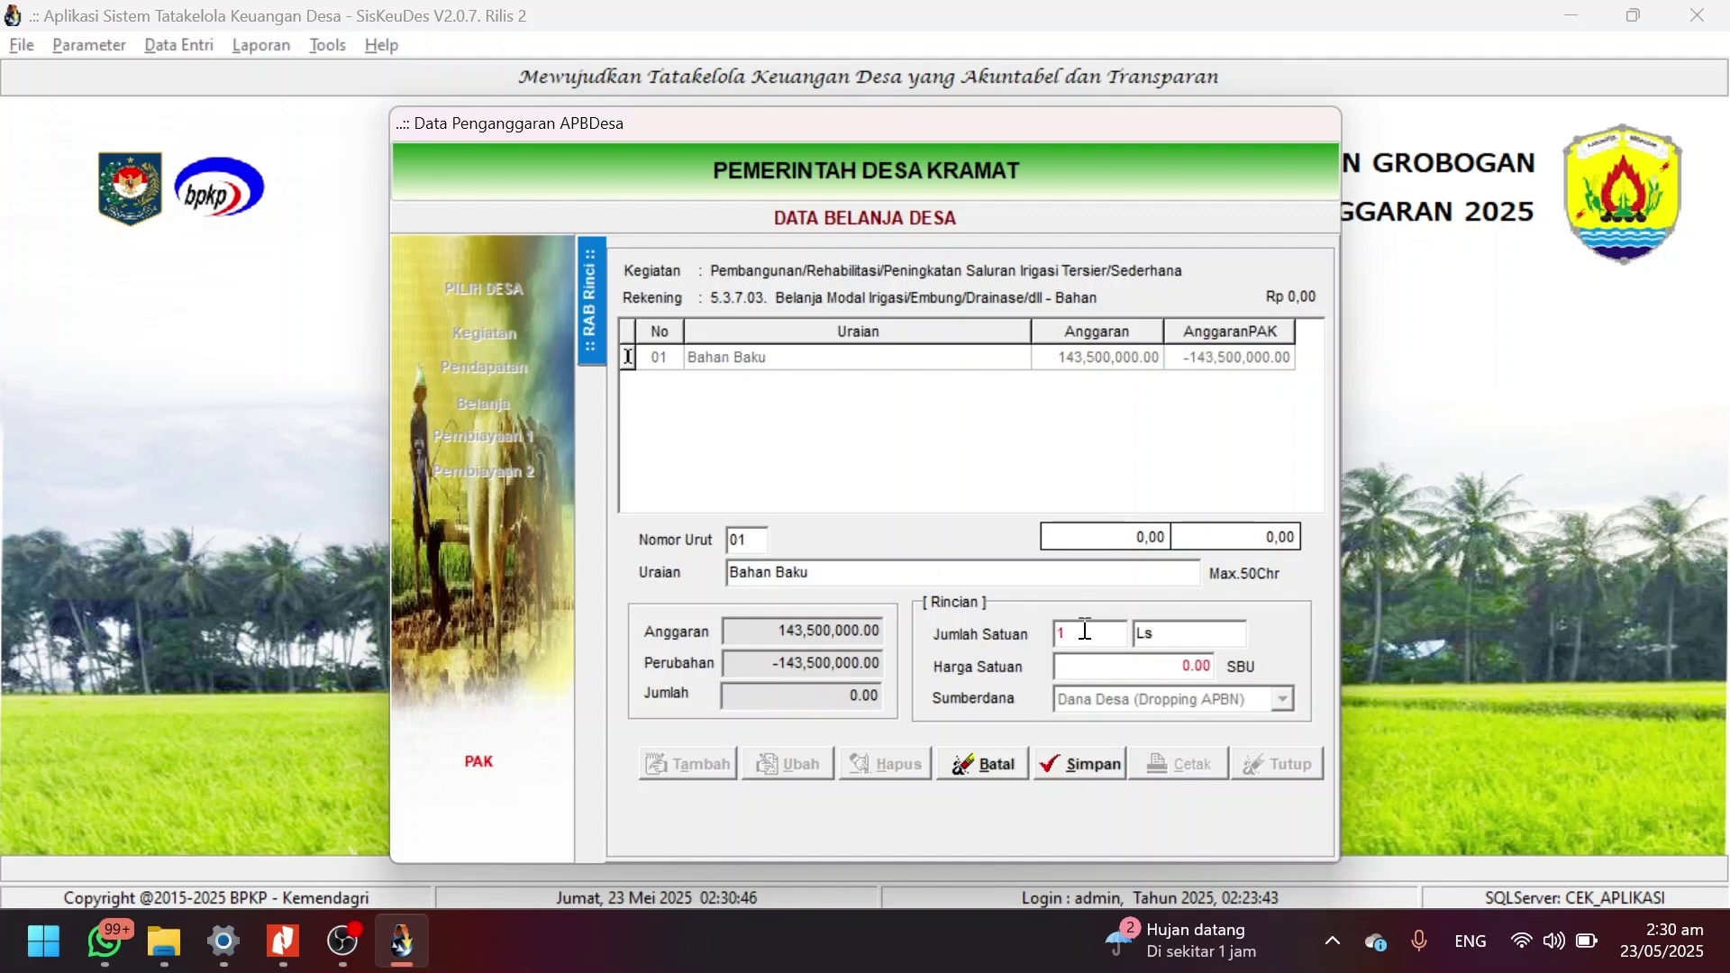
key("BackSpace")
type("0")
left_click(1090, 766)
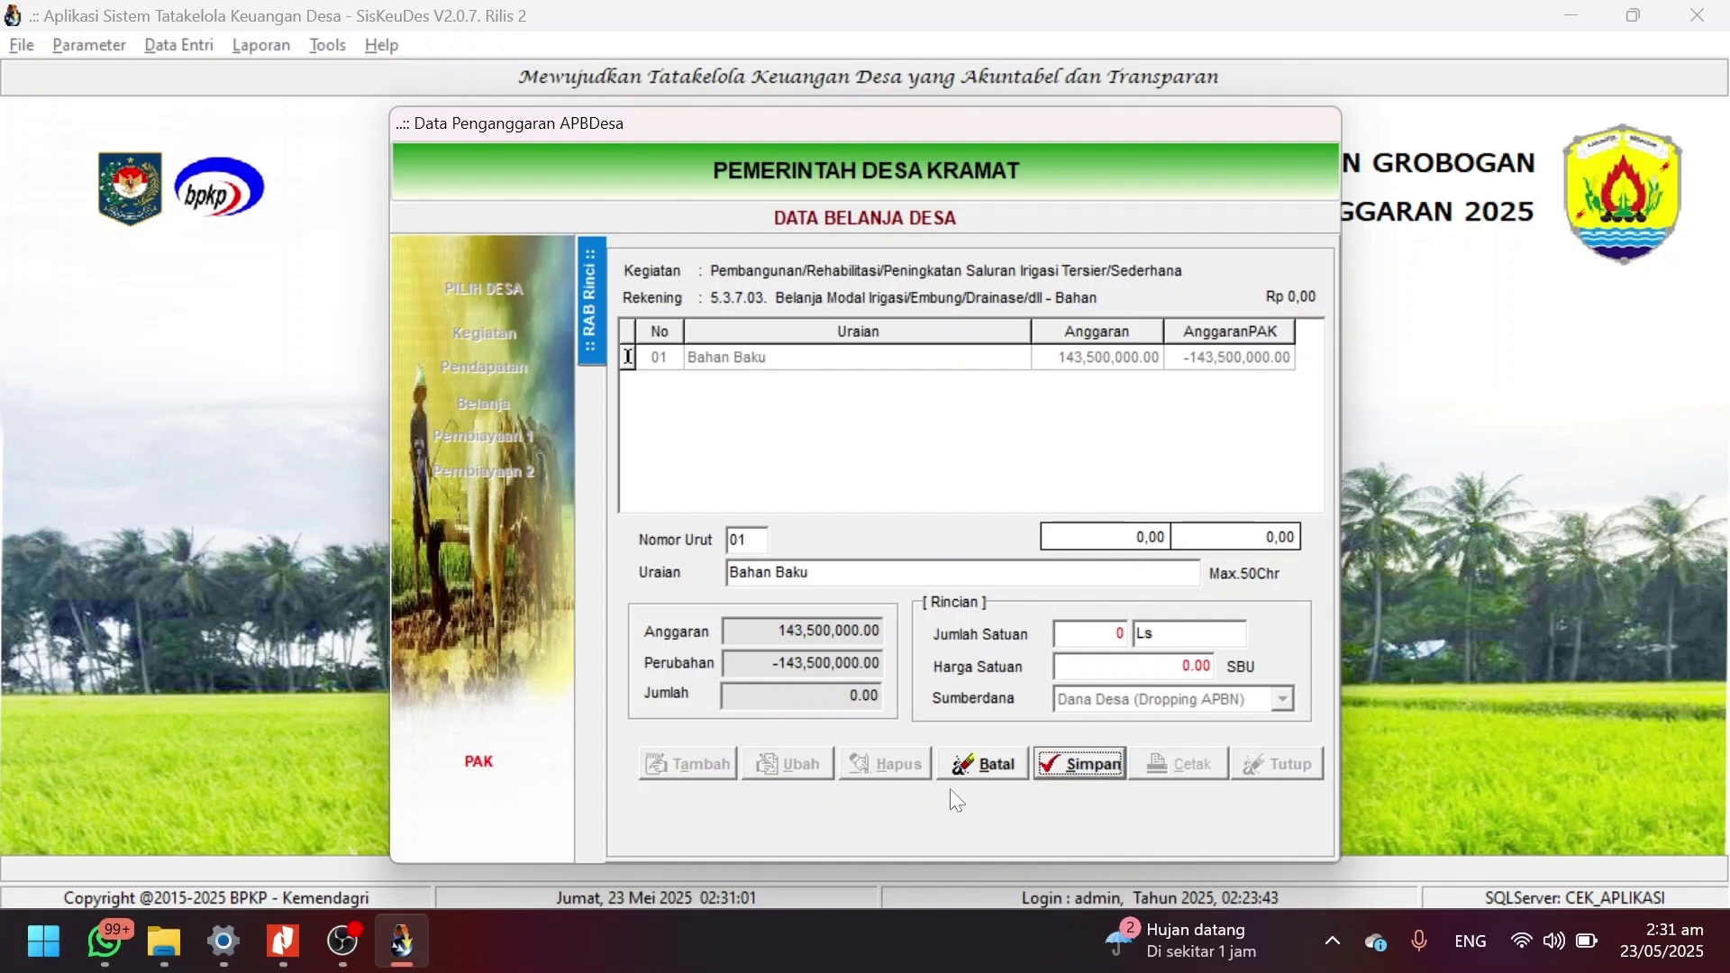
left_click(1109, 773)
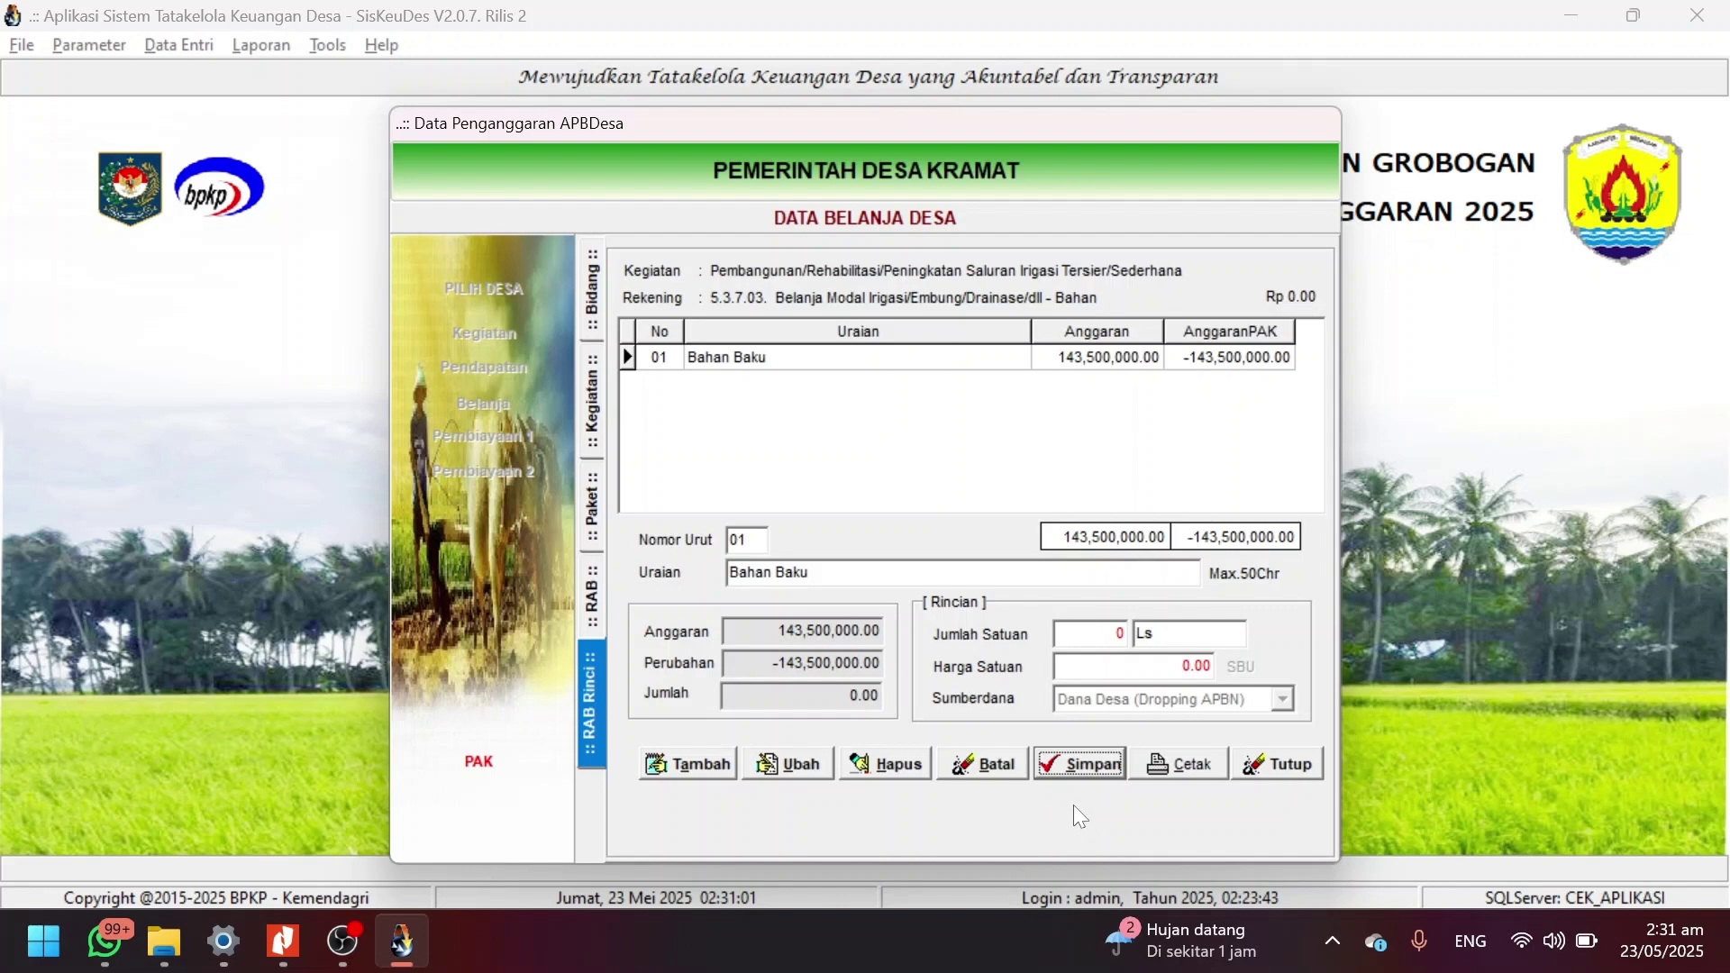
left_click(594, 590)
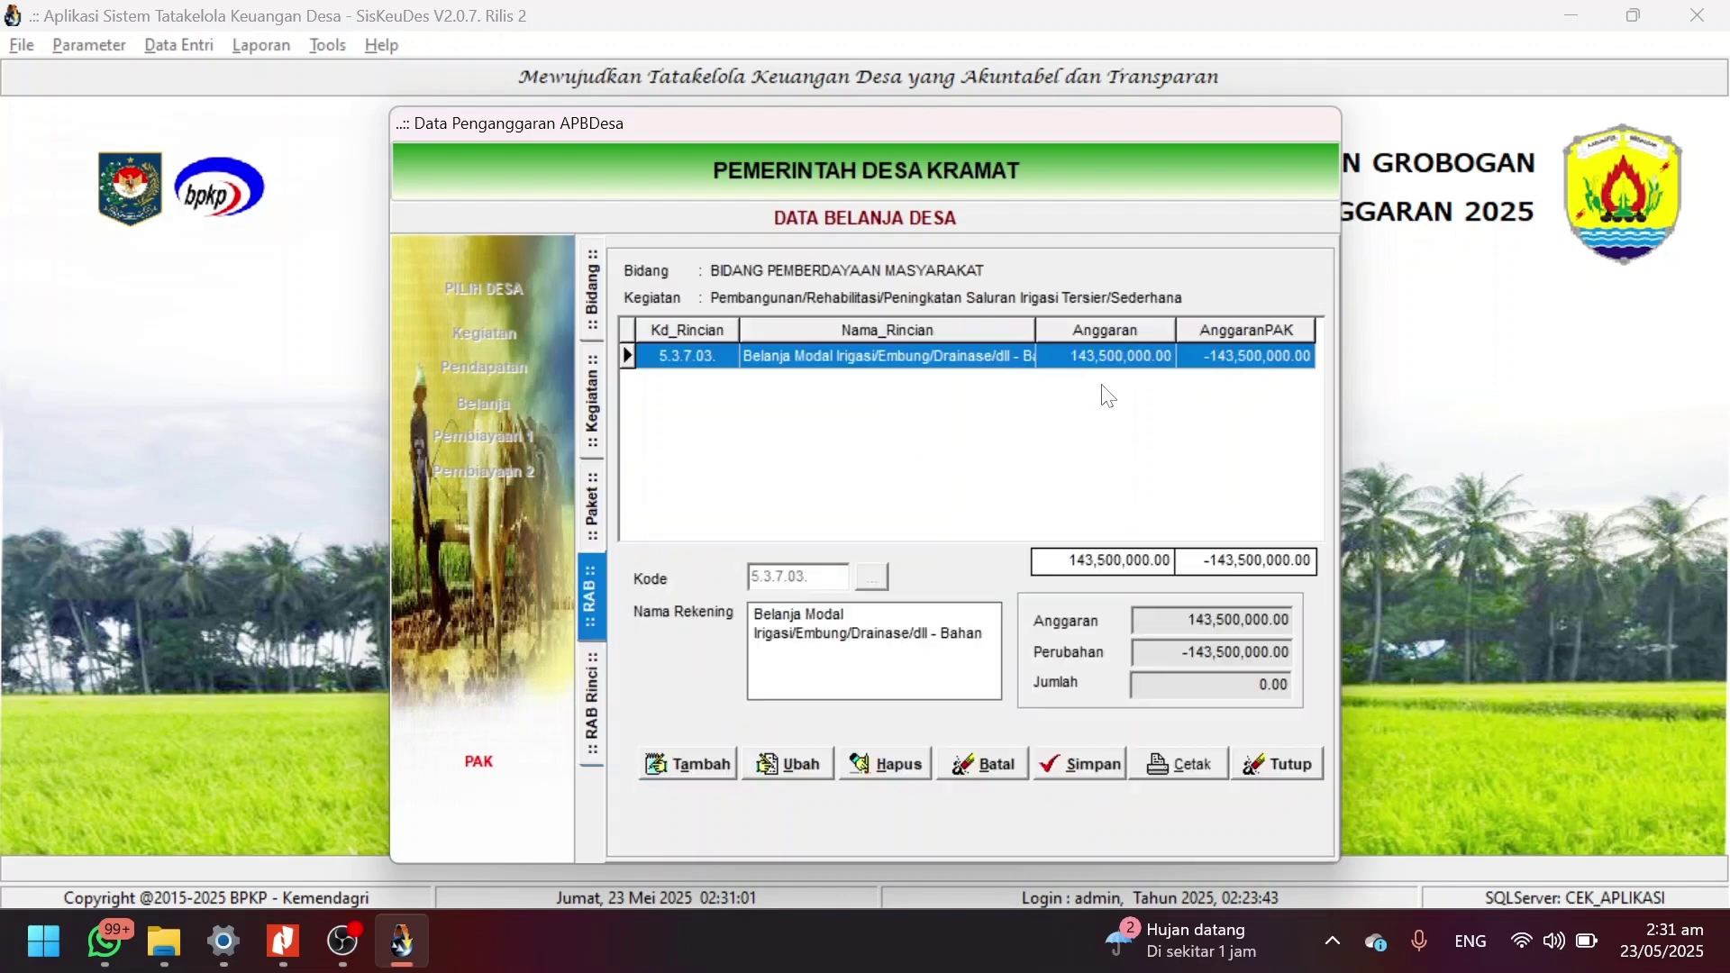
Open the account 5.3.7.03 detail items of package Talud pertanian RT 03/04.
left_click(592, 497)
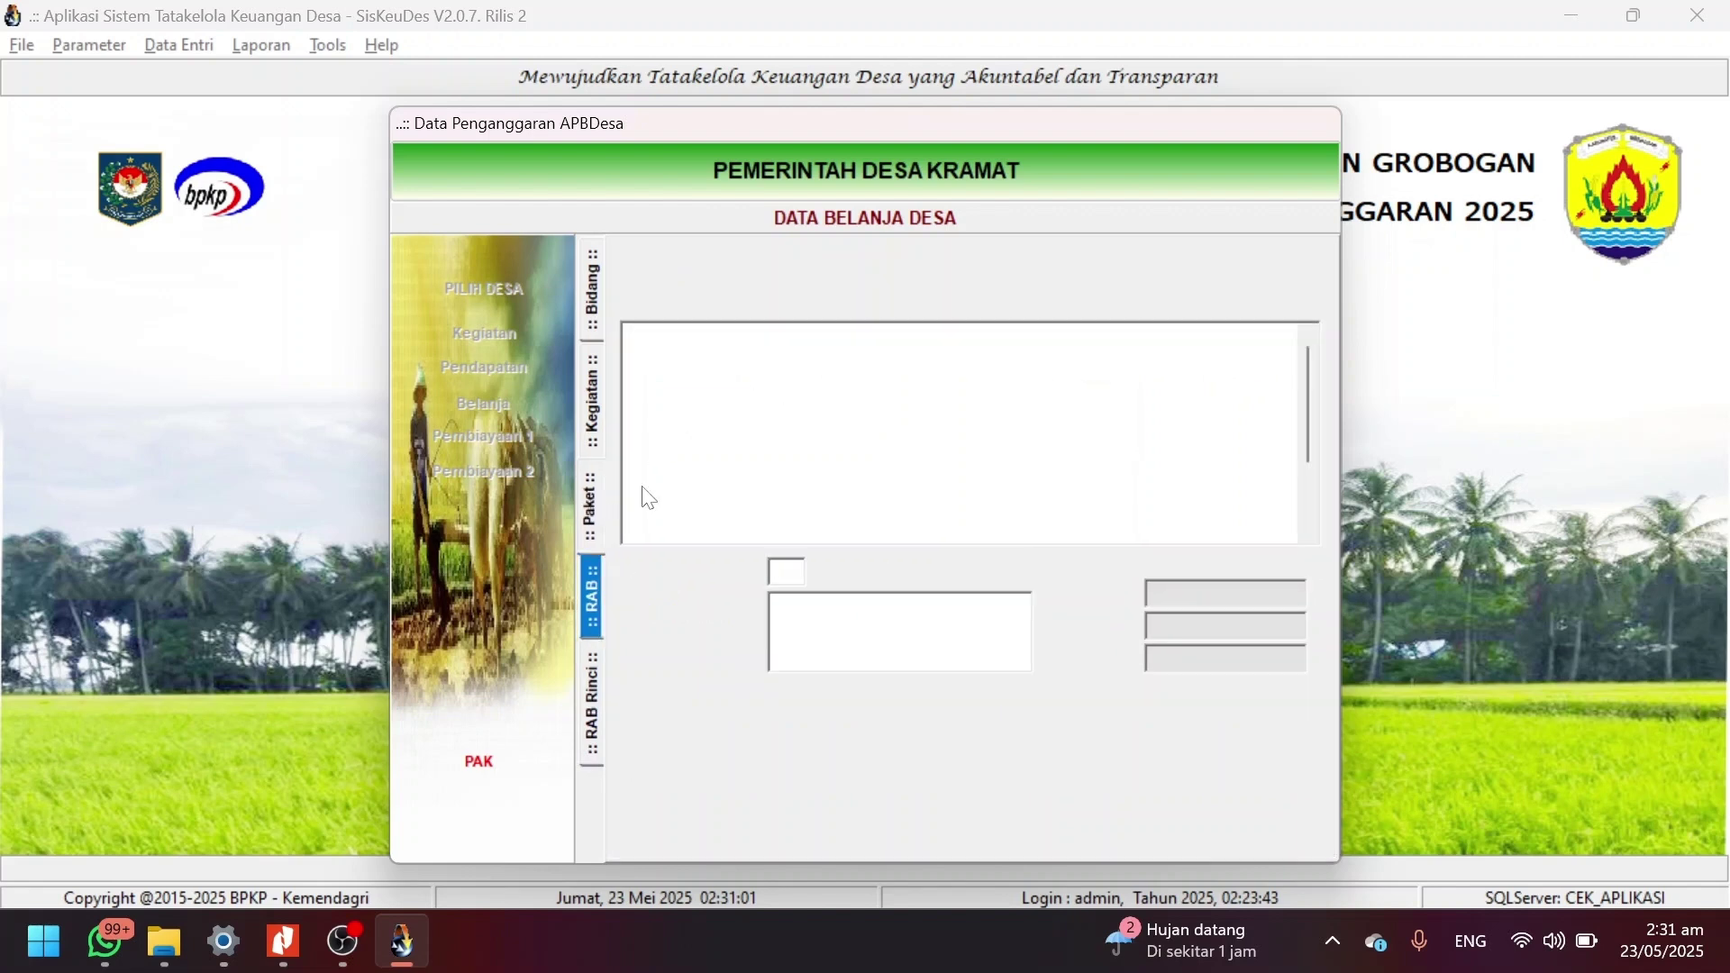
left_click(1033, 391)
double_click(1034, 389)
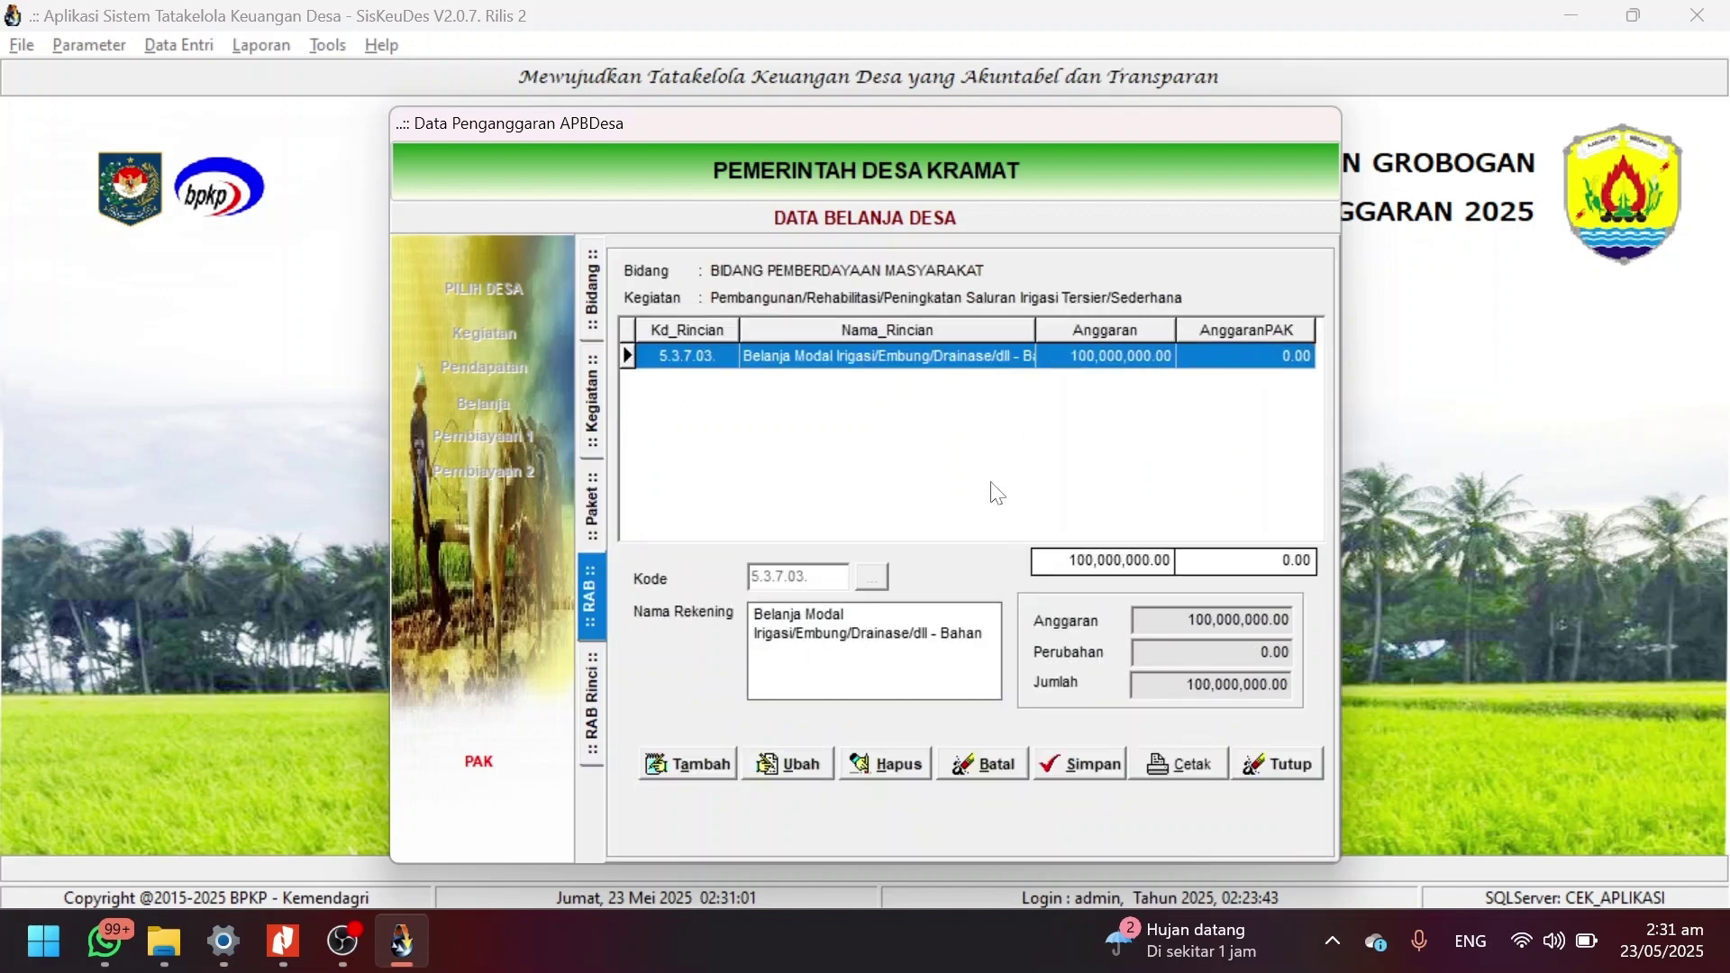
double_click(1023, 358)
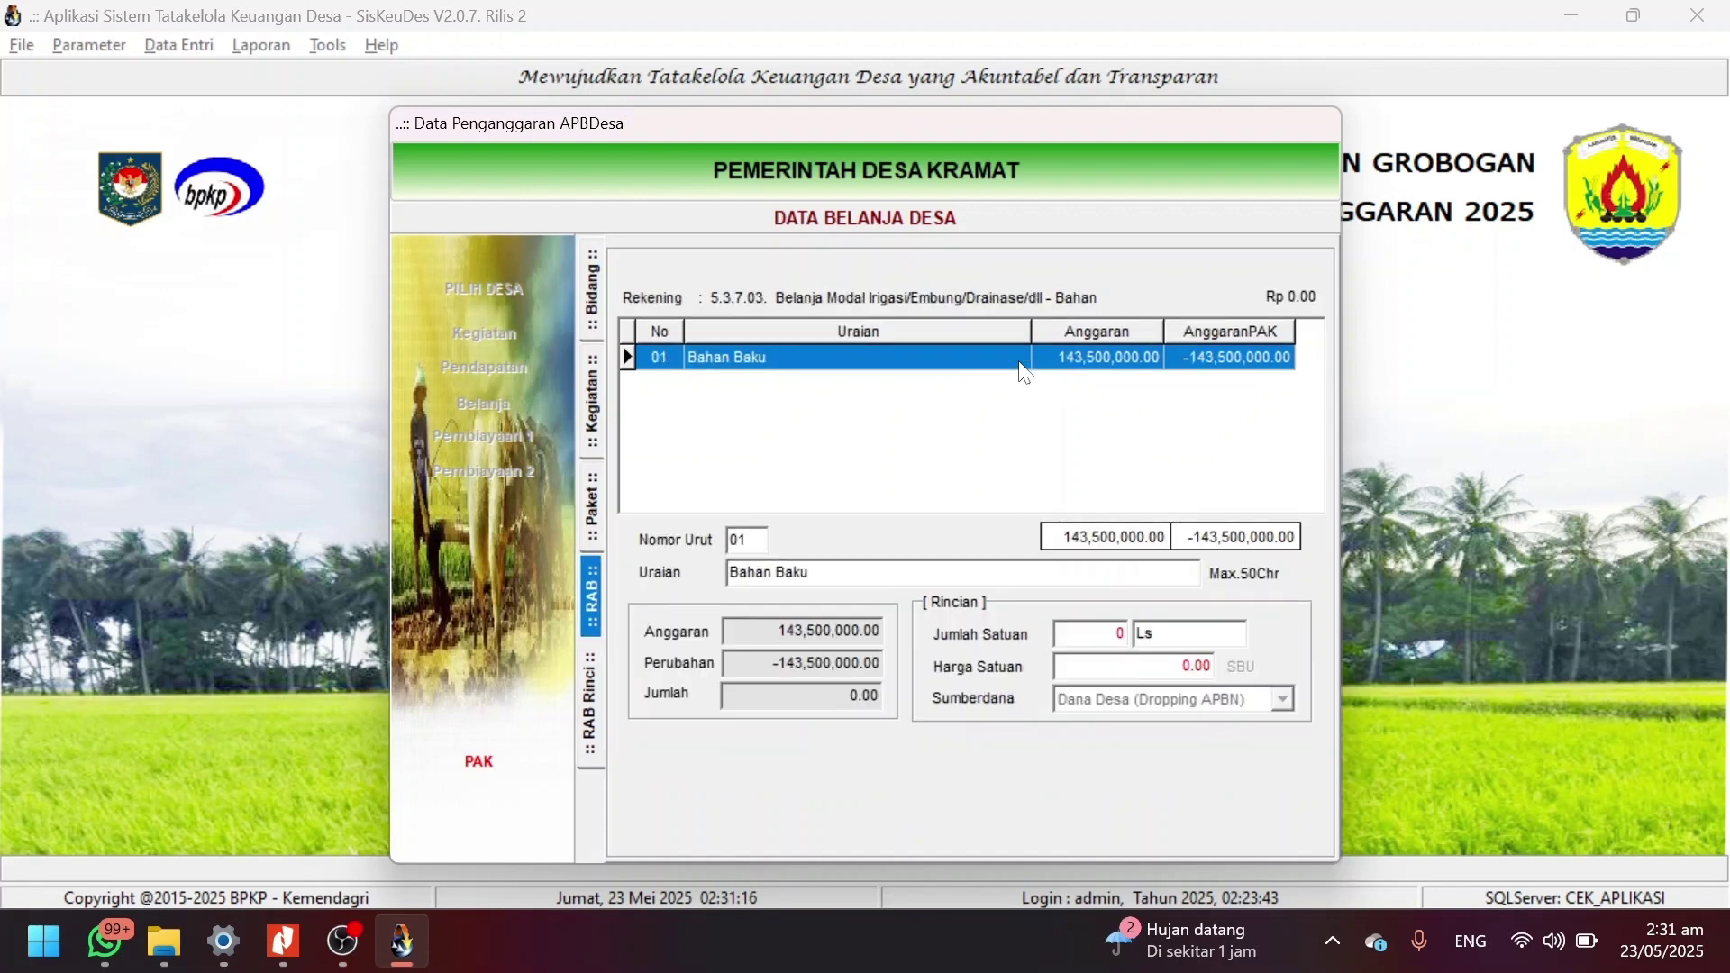
Zero the Bahan baku unit price and quantity, save, and check the package totals.
left_click(784, 772)
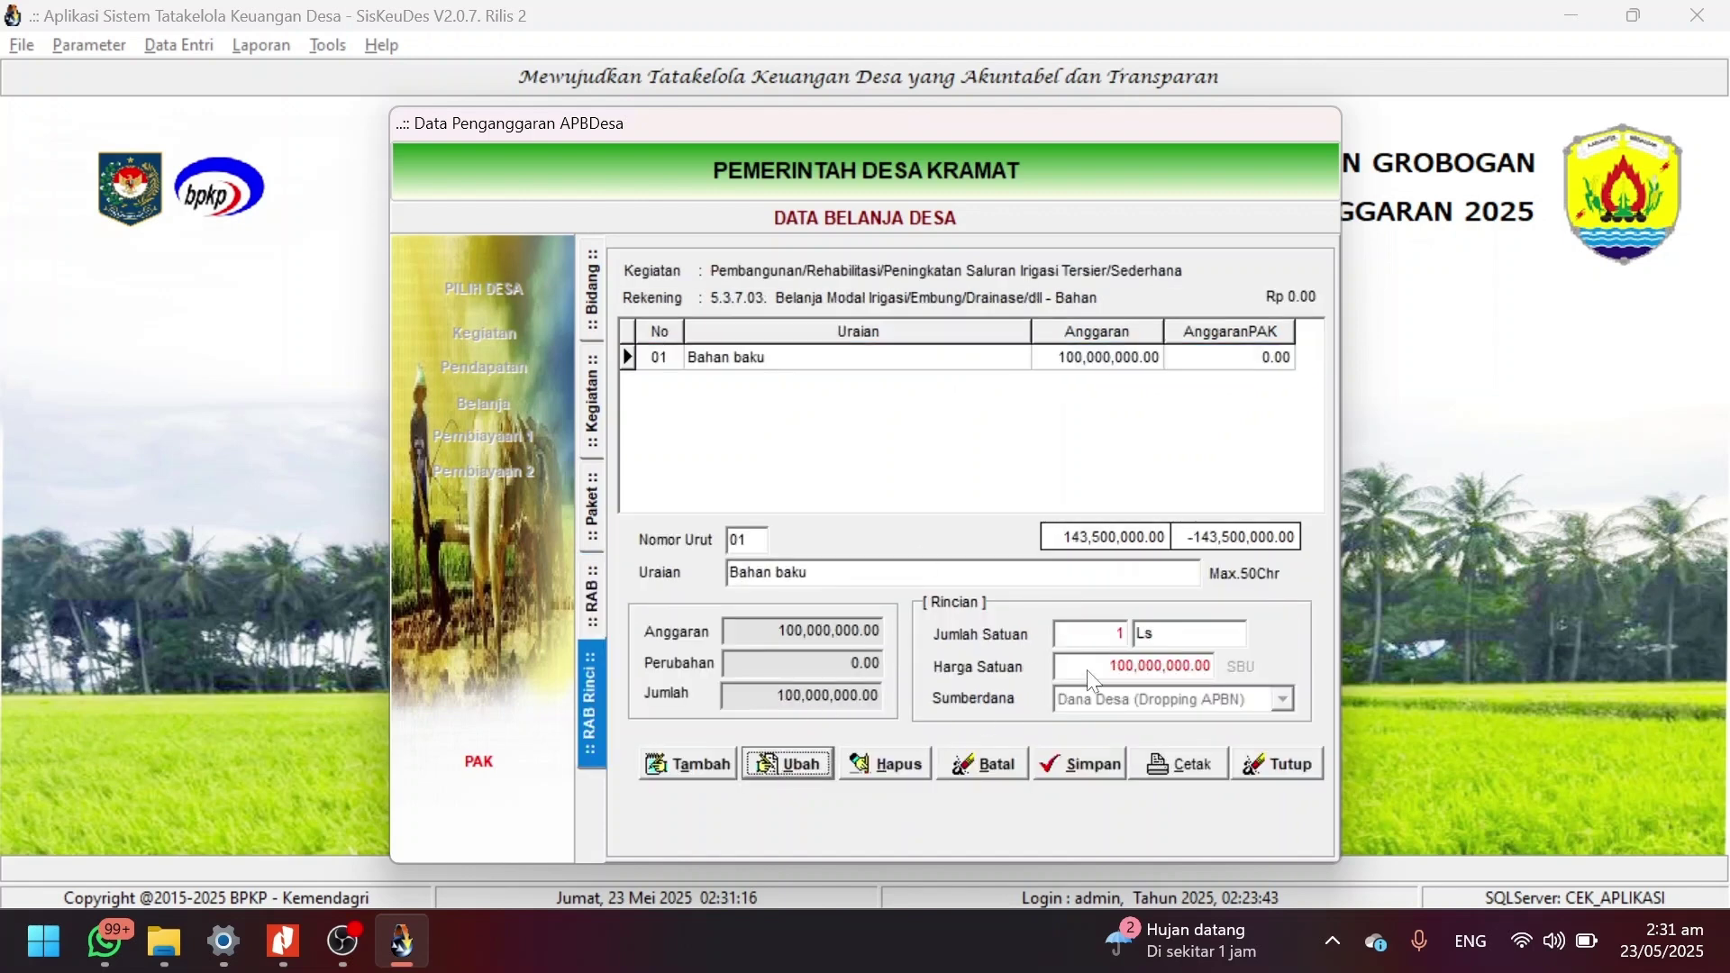
left_click(1153, 663)
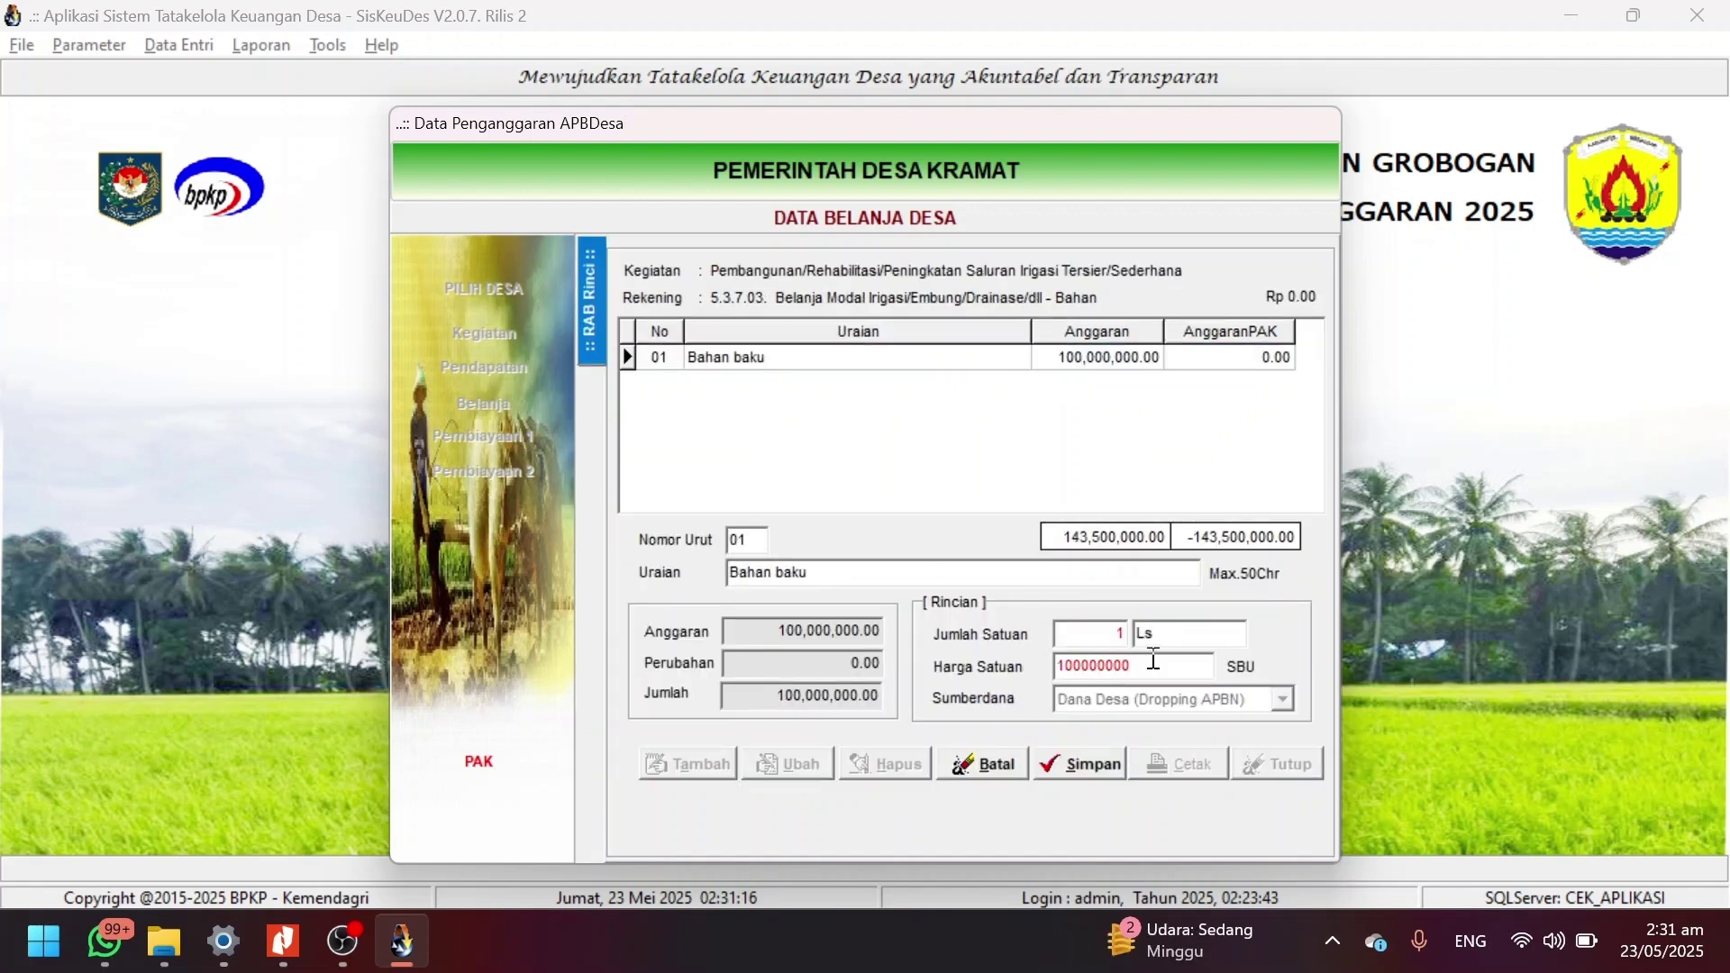
double_click(1153, 662)
key("BackSpace")
left_click(1102, 633)
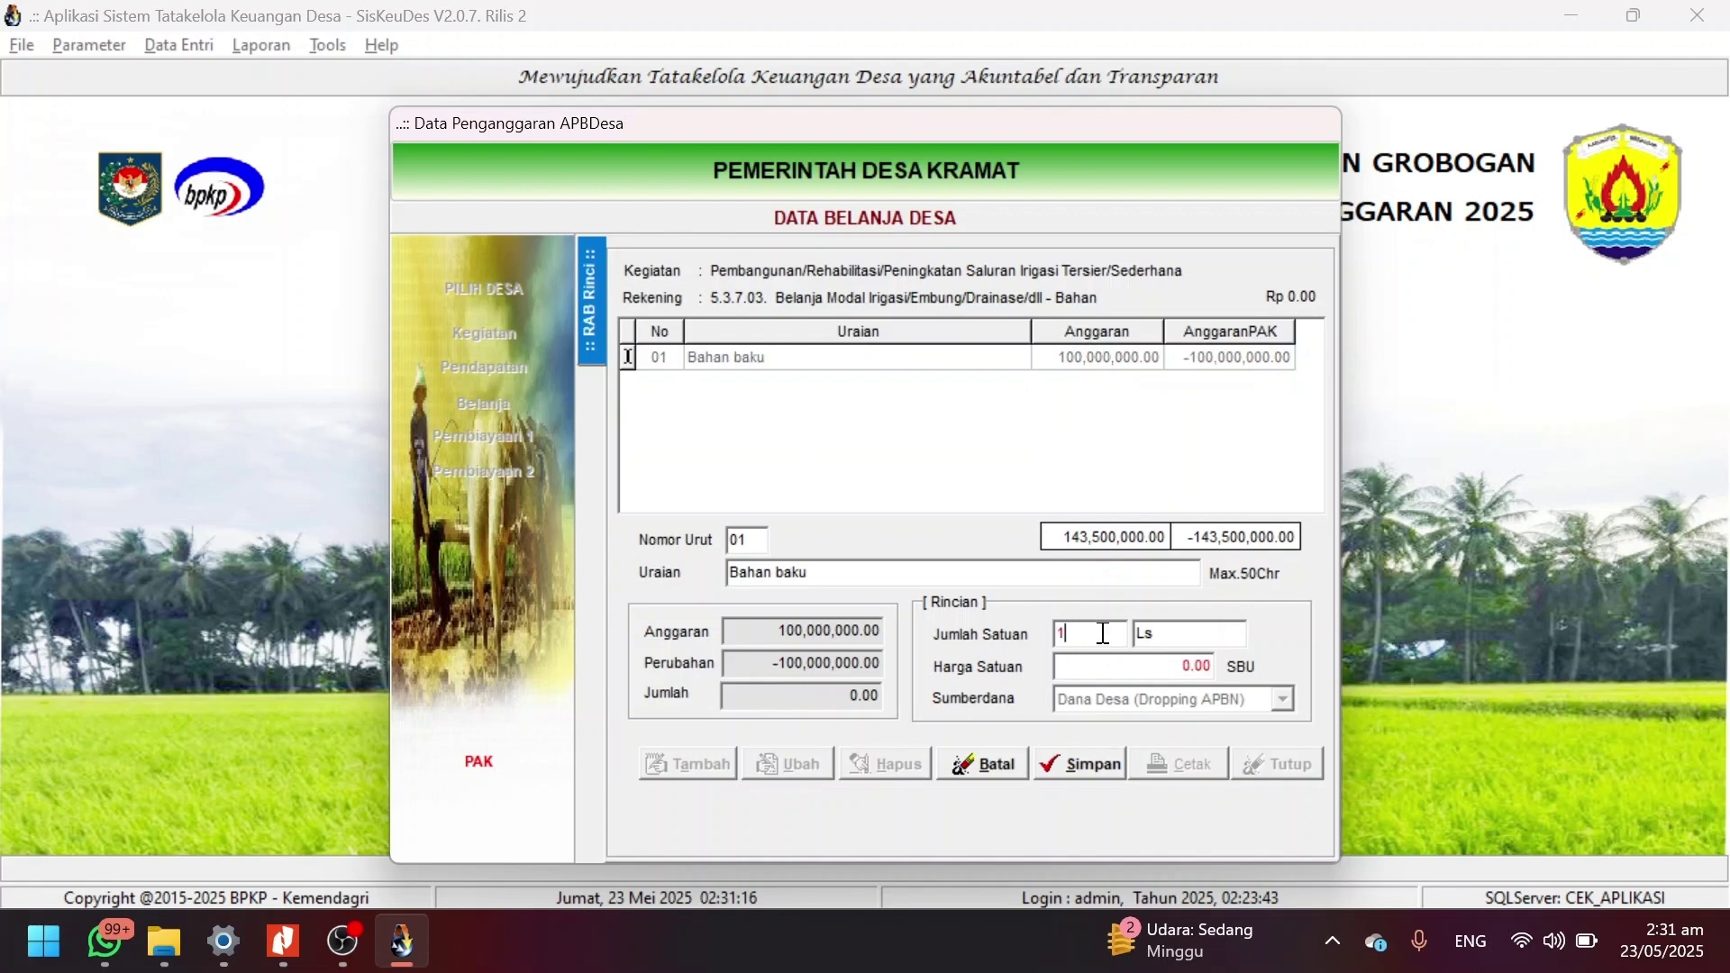
double_click(1102, 634)
key("BackSpace")
type("0")
left_click(1110, 764)
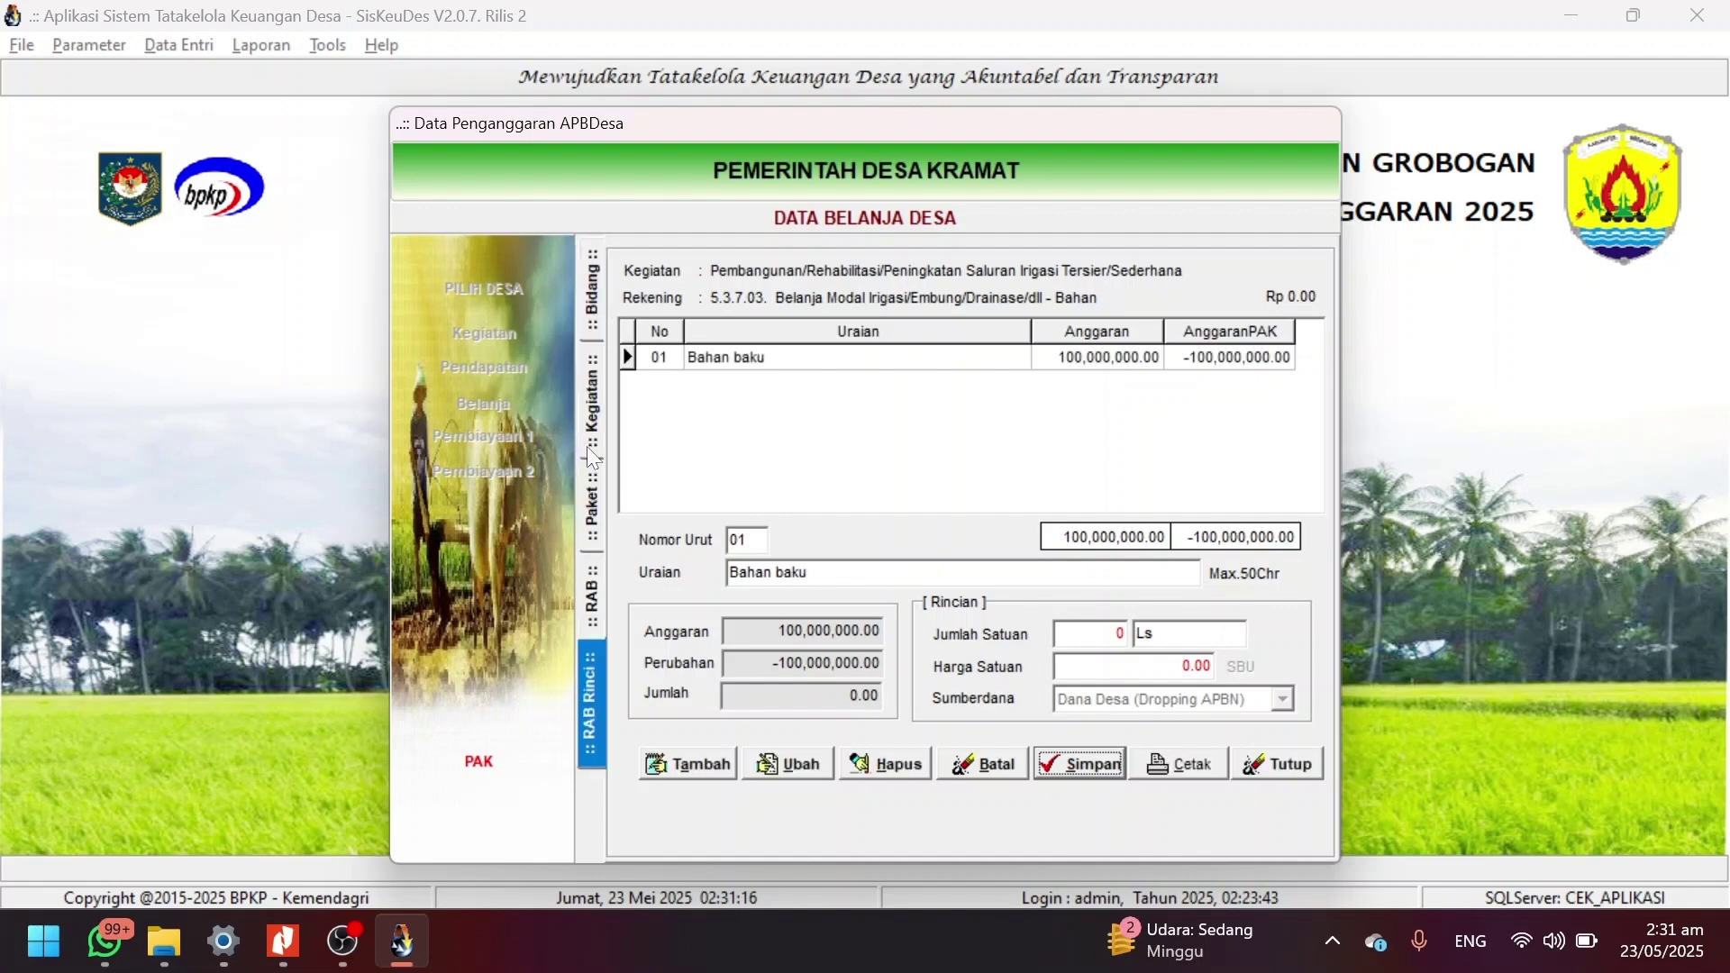
left_click(594, 501)
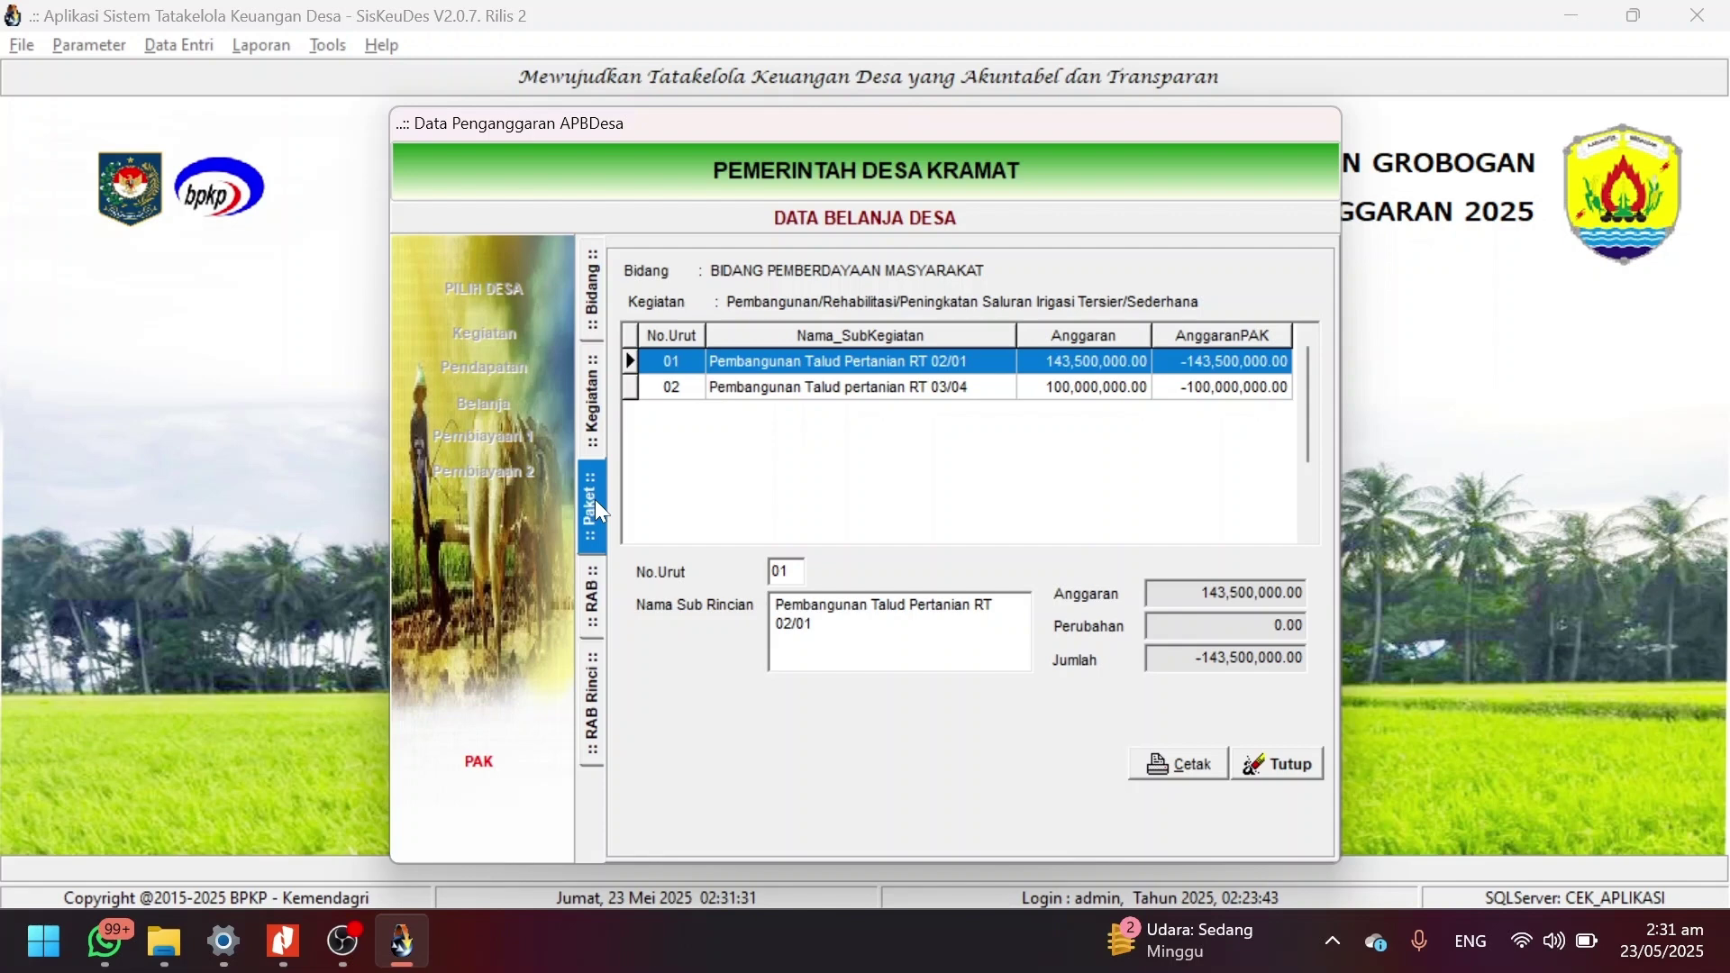
Navigate to the packages of activity 03.2011.04.02.06 under Sub Bidang Pertanian dan Peternakan.
left_click(1275, 773)
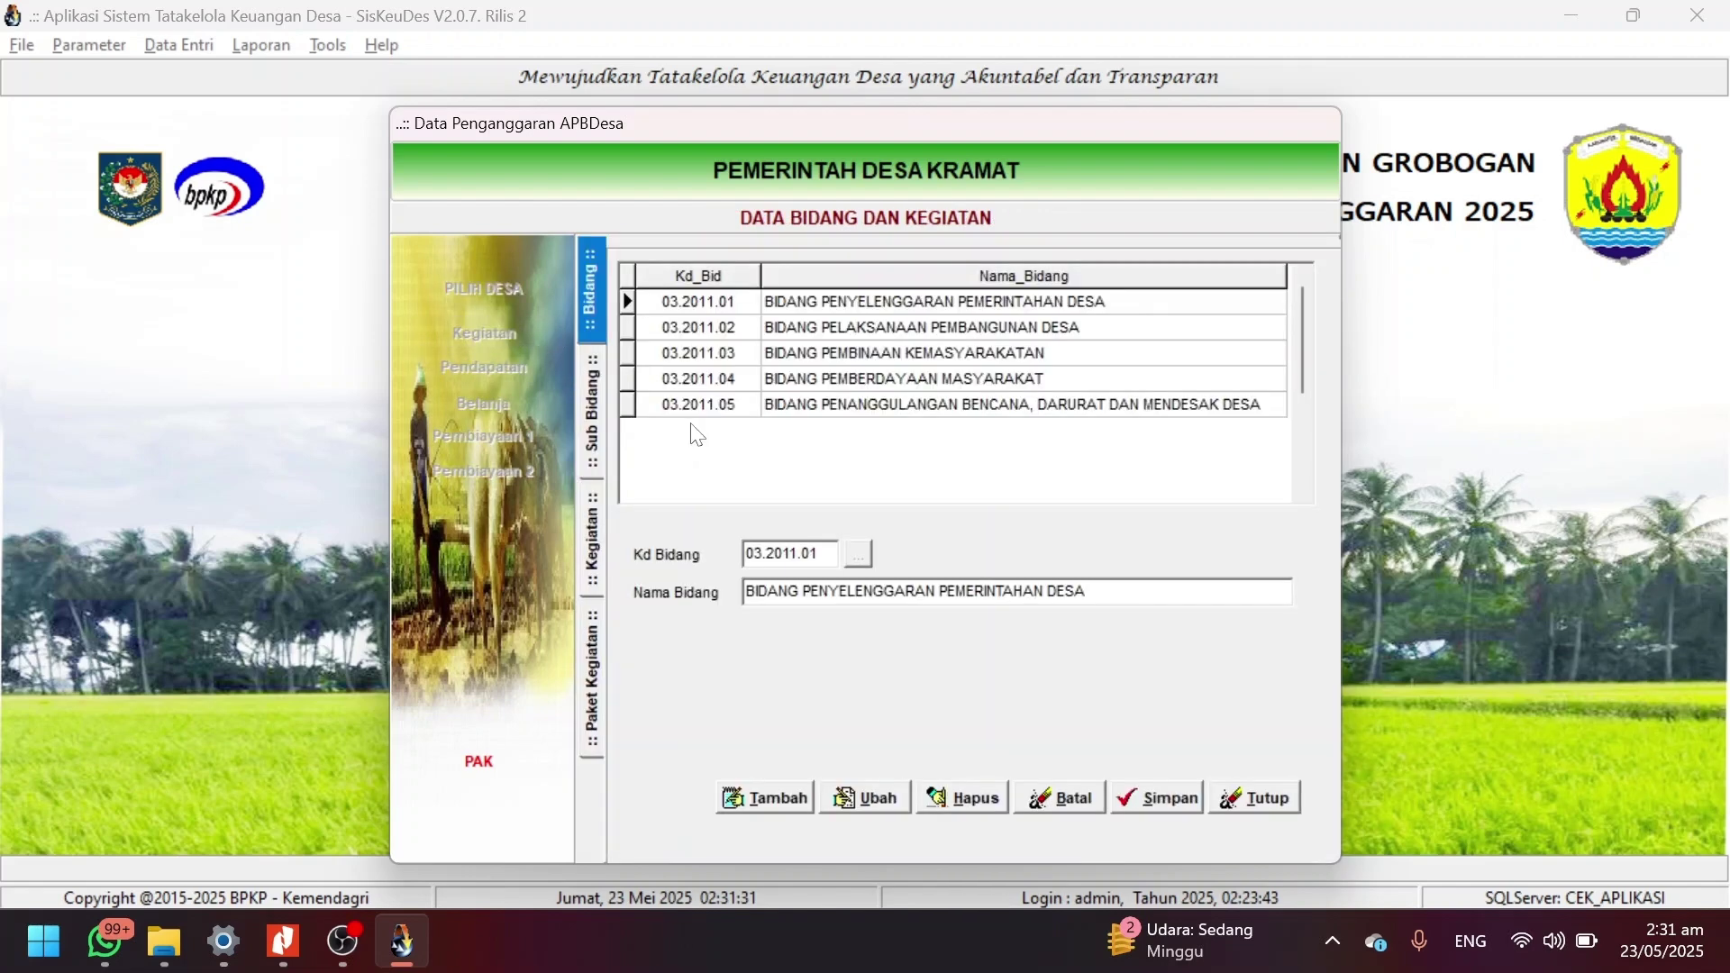
double_click(804, 377)
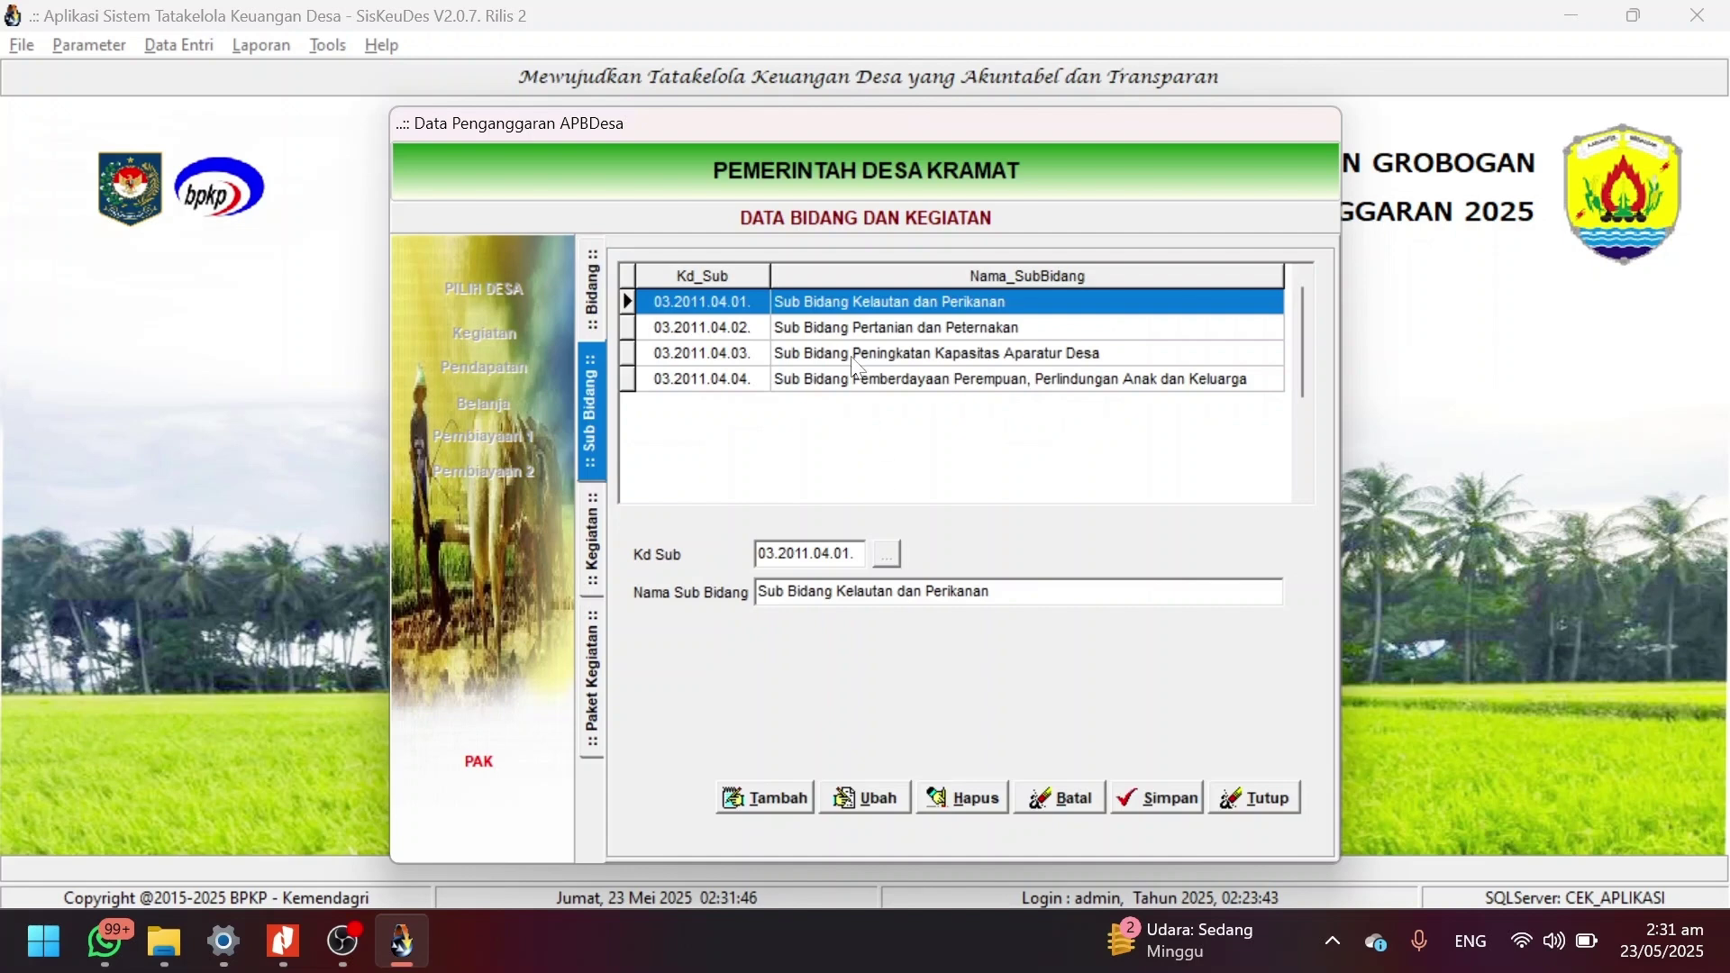
double_click(839, 330)
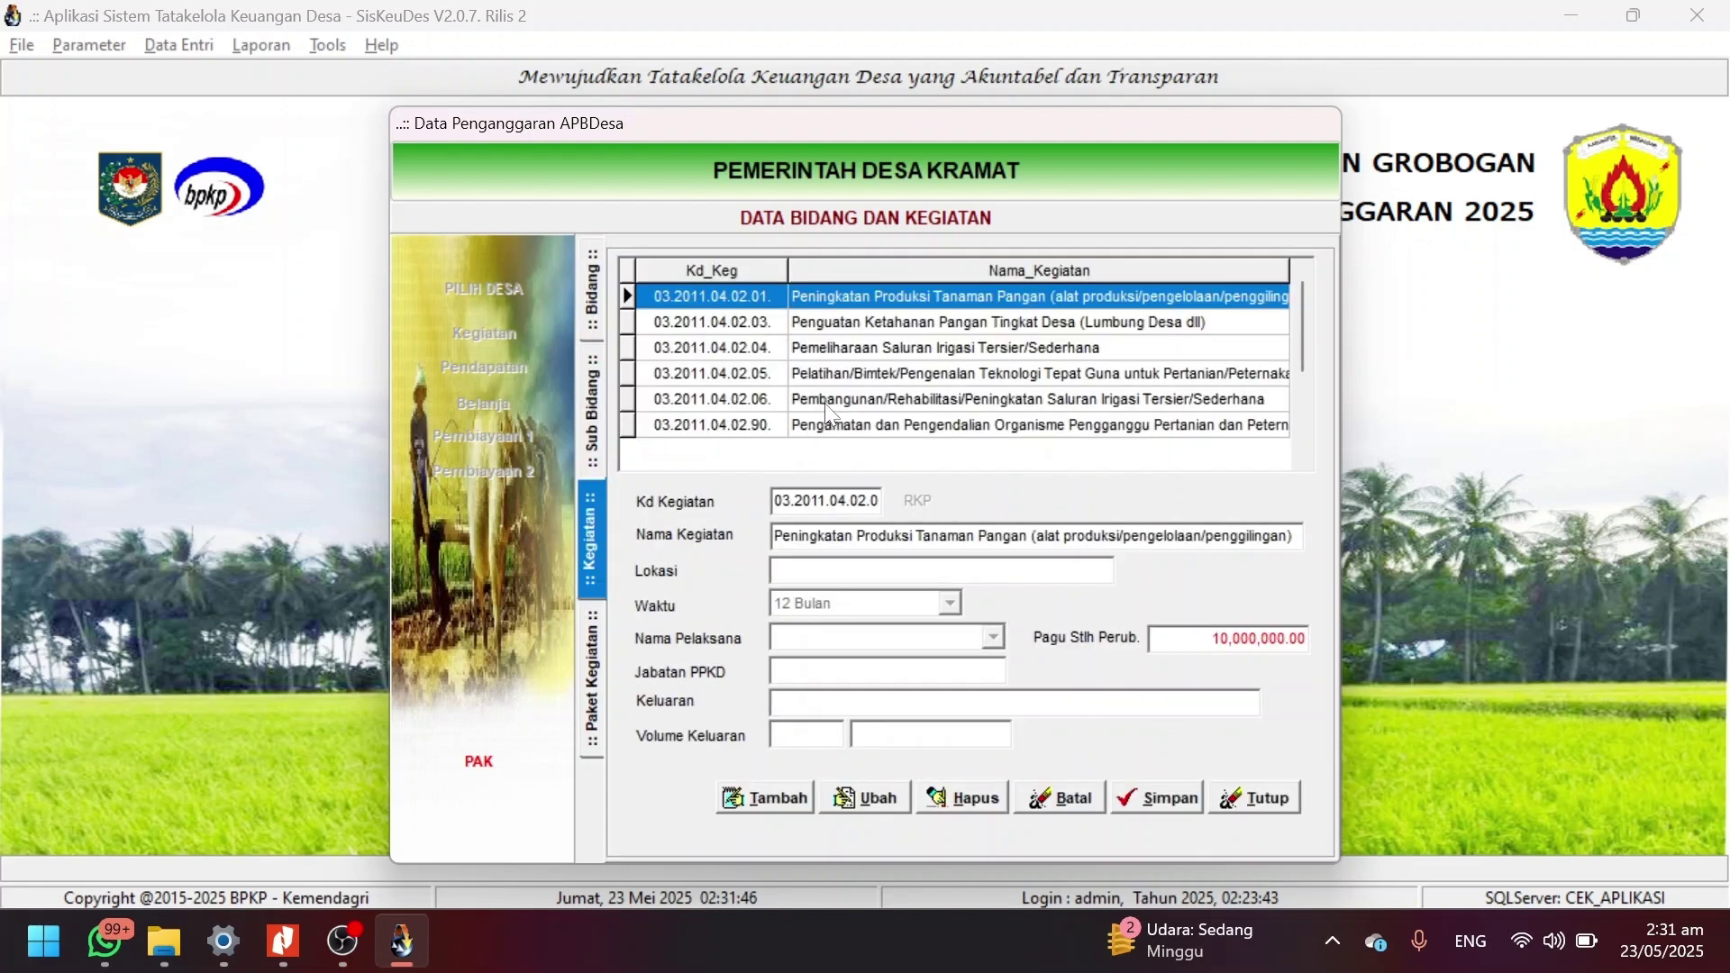
double_click(824, 403)
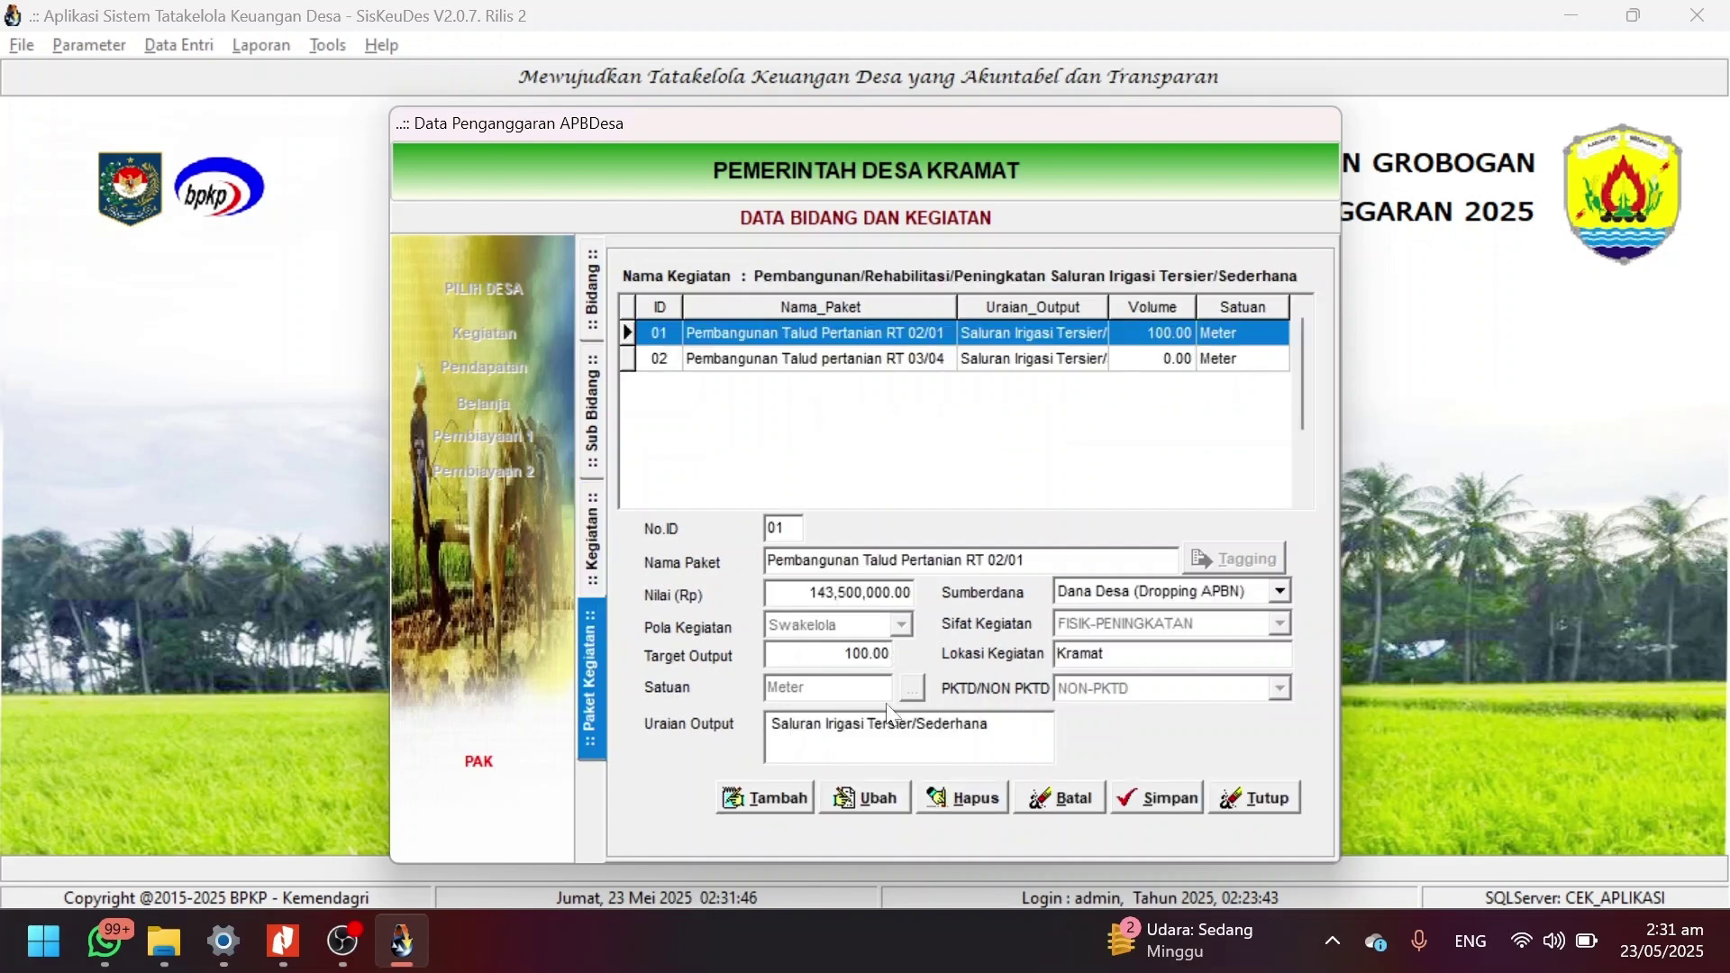
Change package Talud Pertanian RT 02/01's value from 143500000 to 0 and save.
left_click(883, 796)
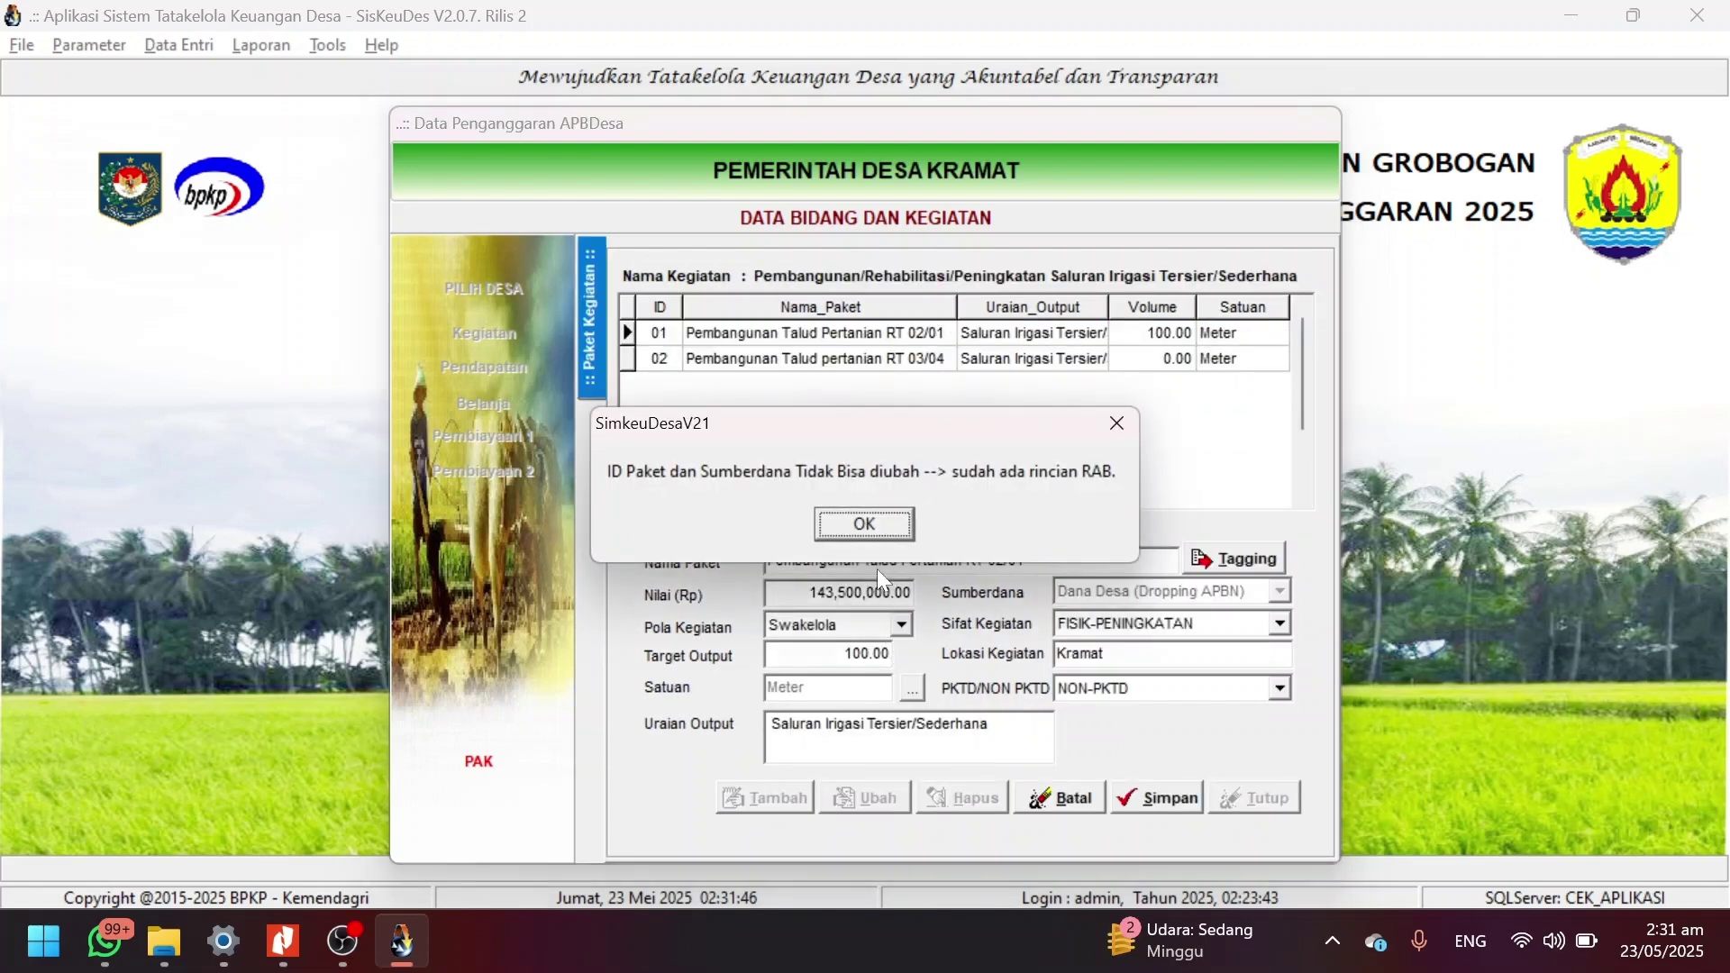
left_click(865, 525)
left_click(843, 591)
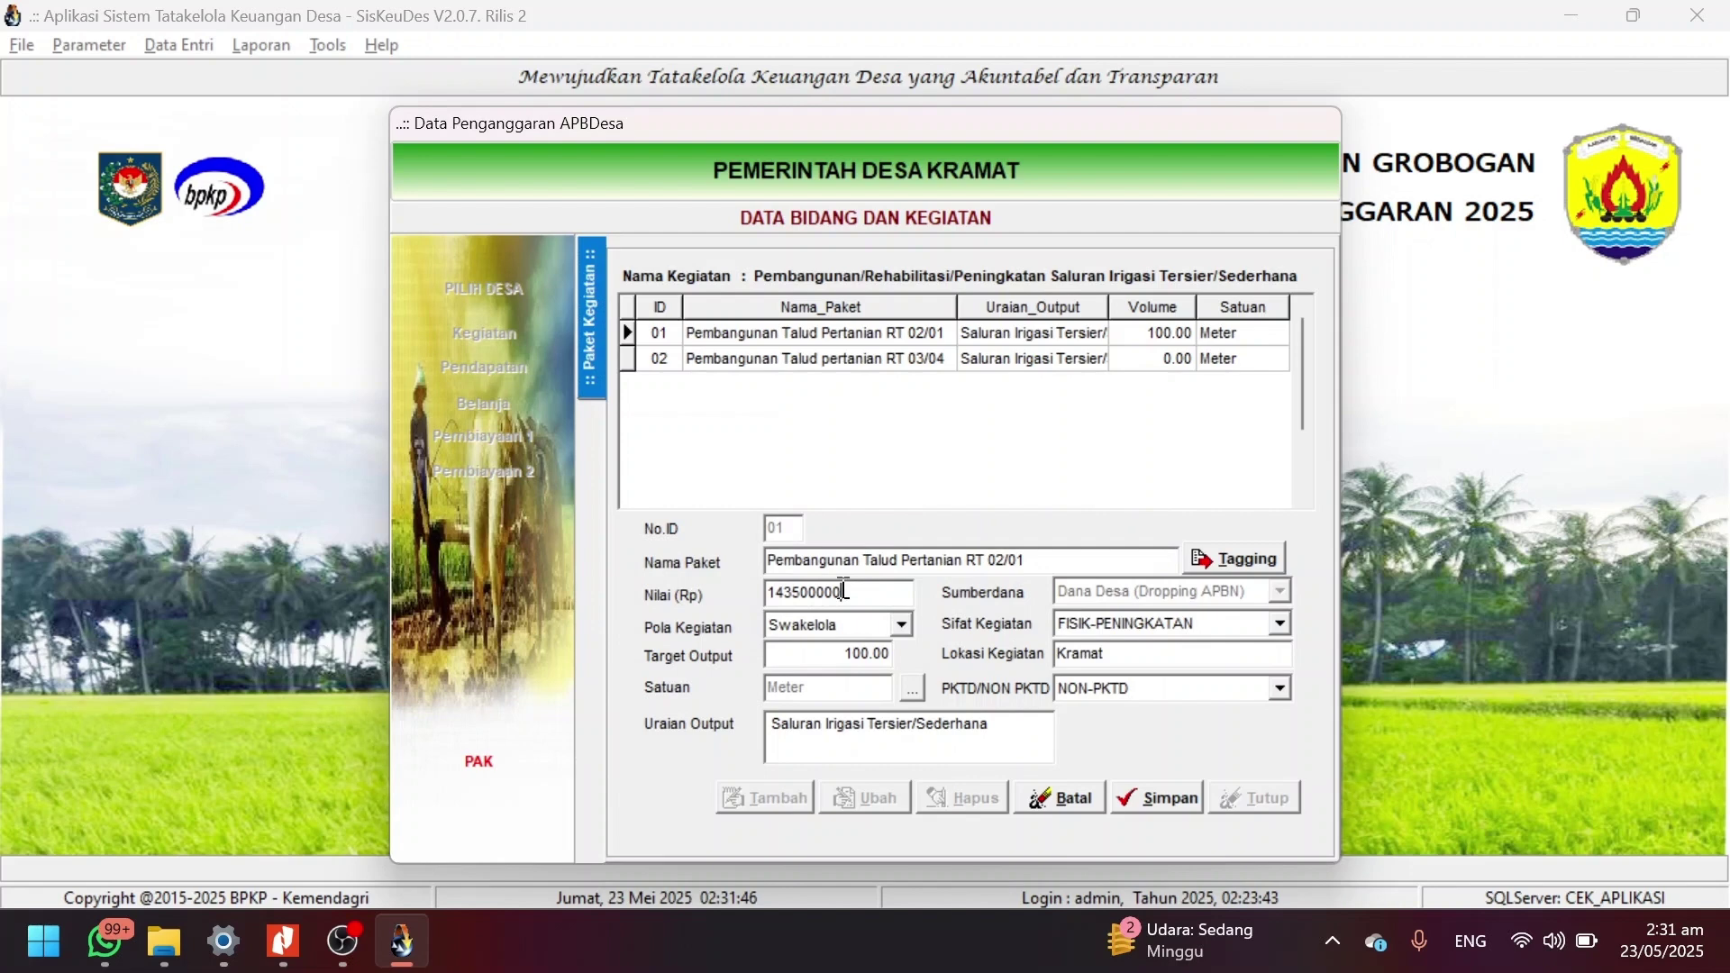
double_click(842, 591)
key("BackSpace")
type("0")
left_click(1155, 797)
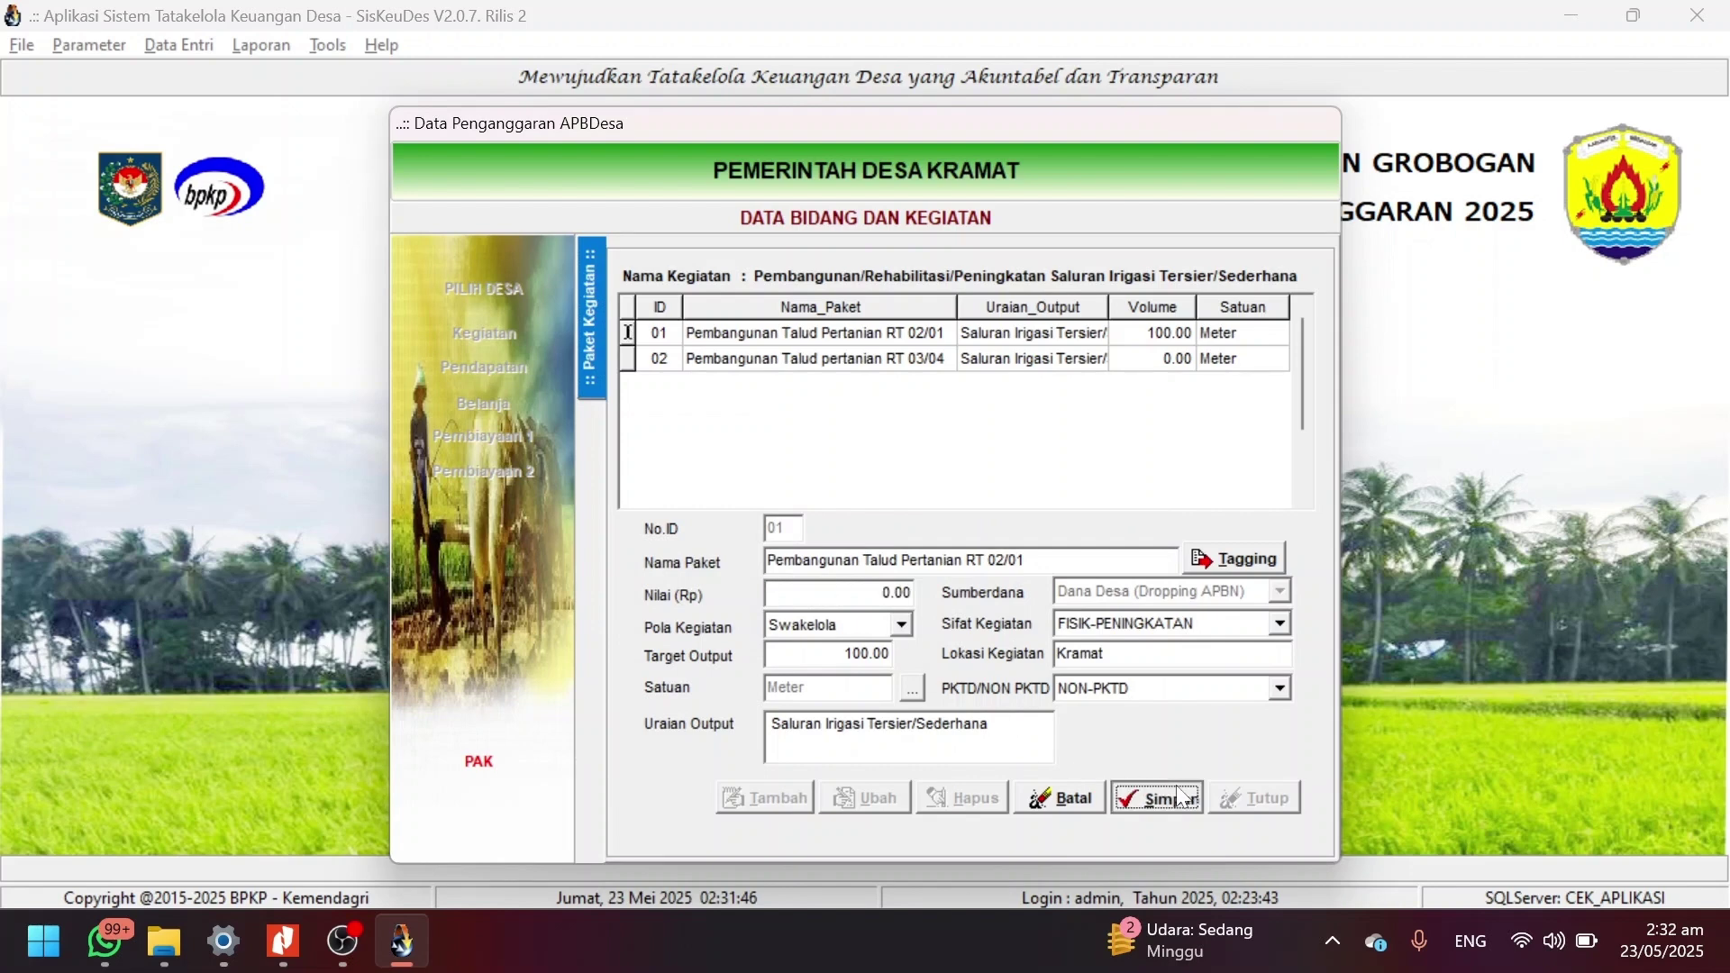
left_click(1038, 360)
Change package 02's value from 100000000 to 0, save, and close the form.
left_click(1004, 334)
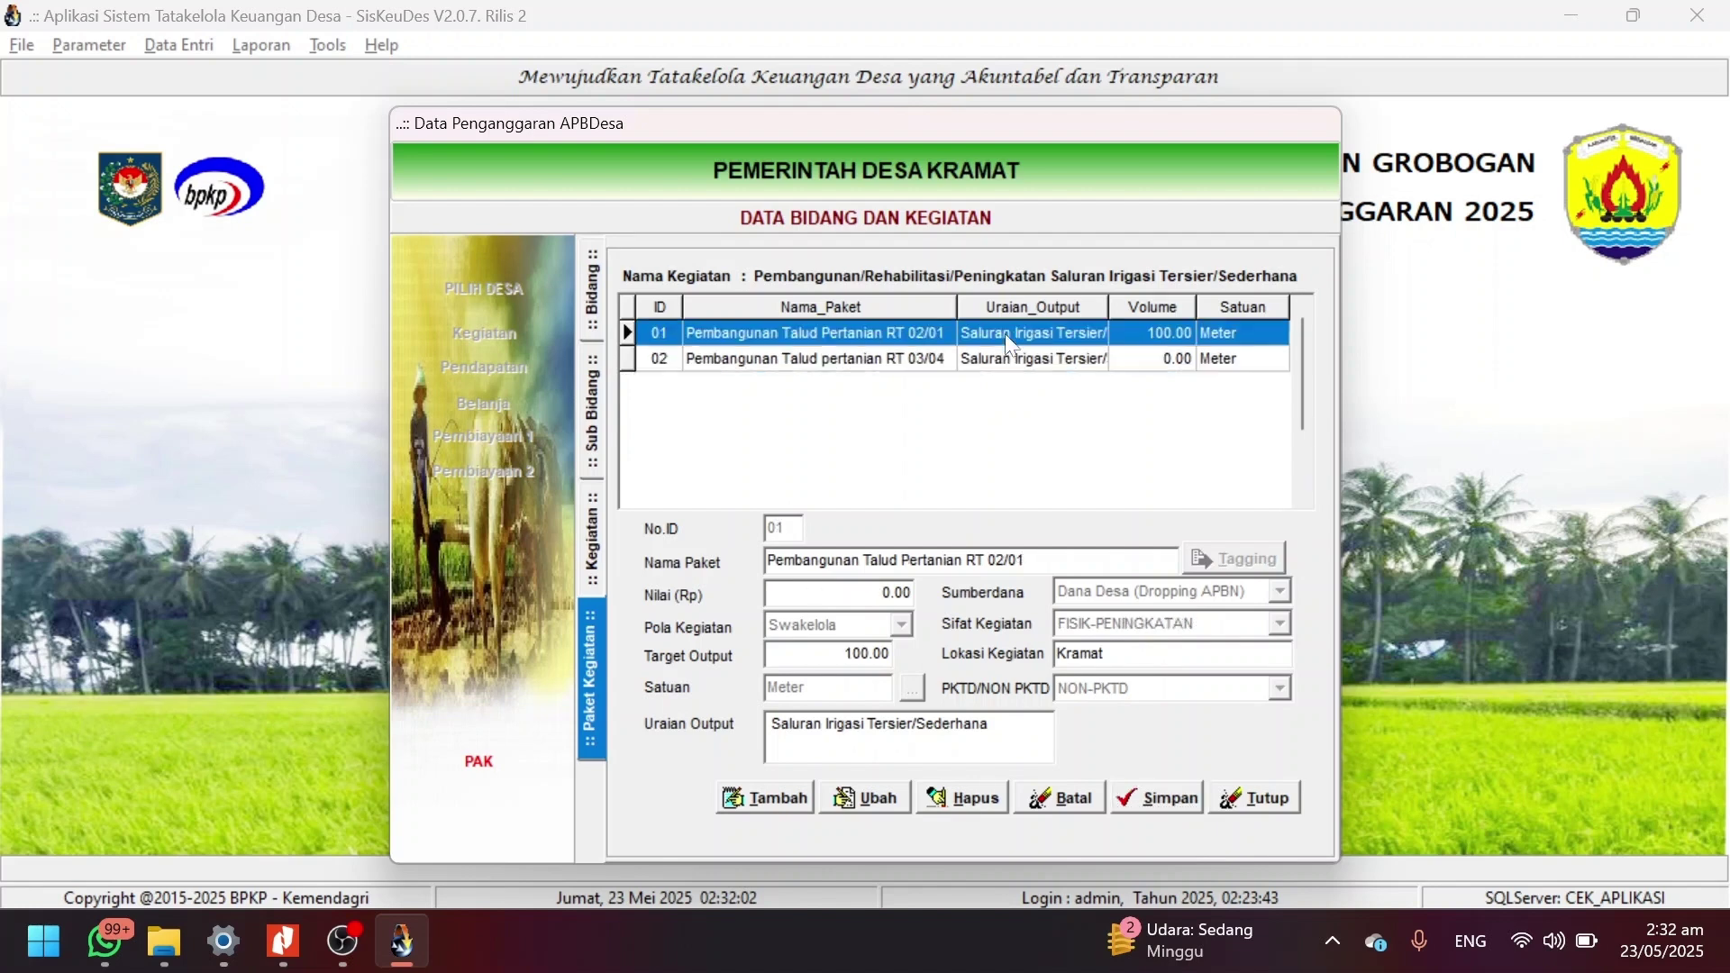
left_click(867, 795)
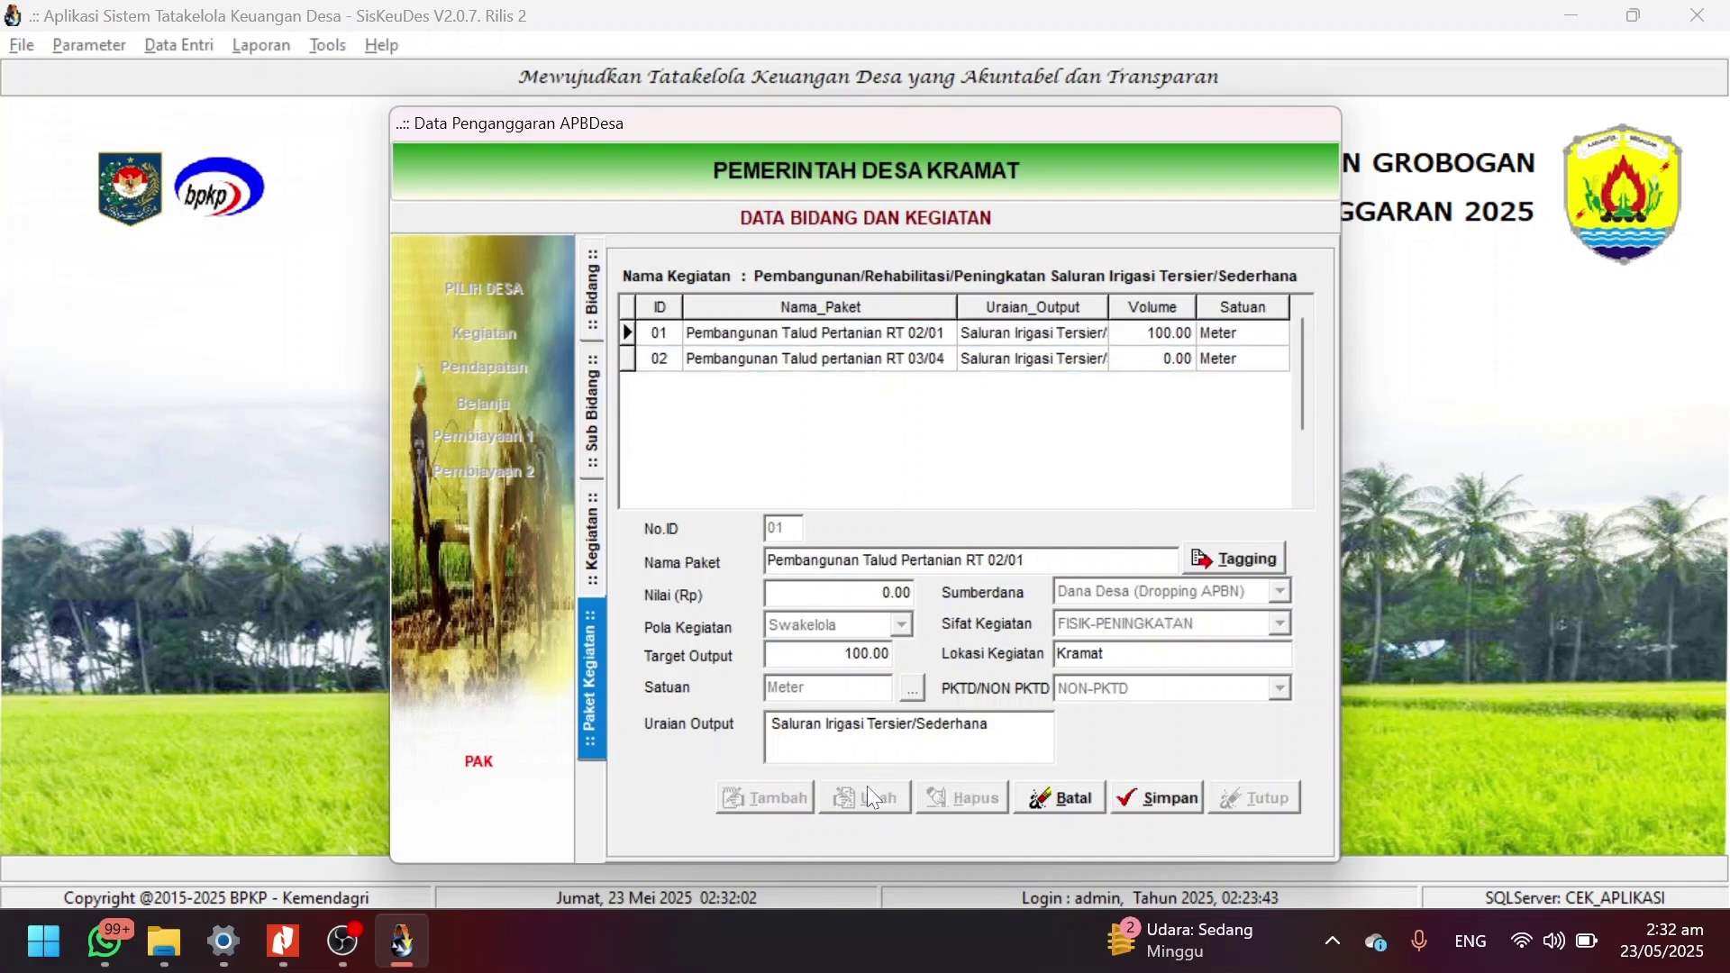
key("Return")
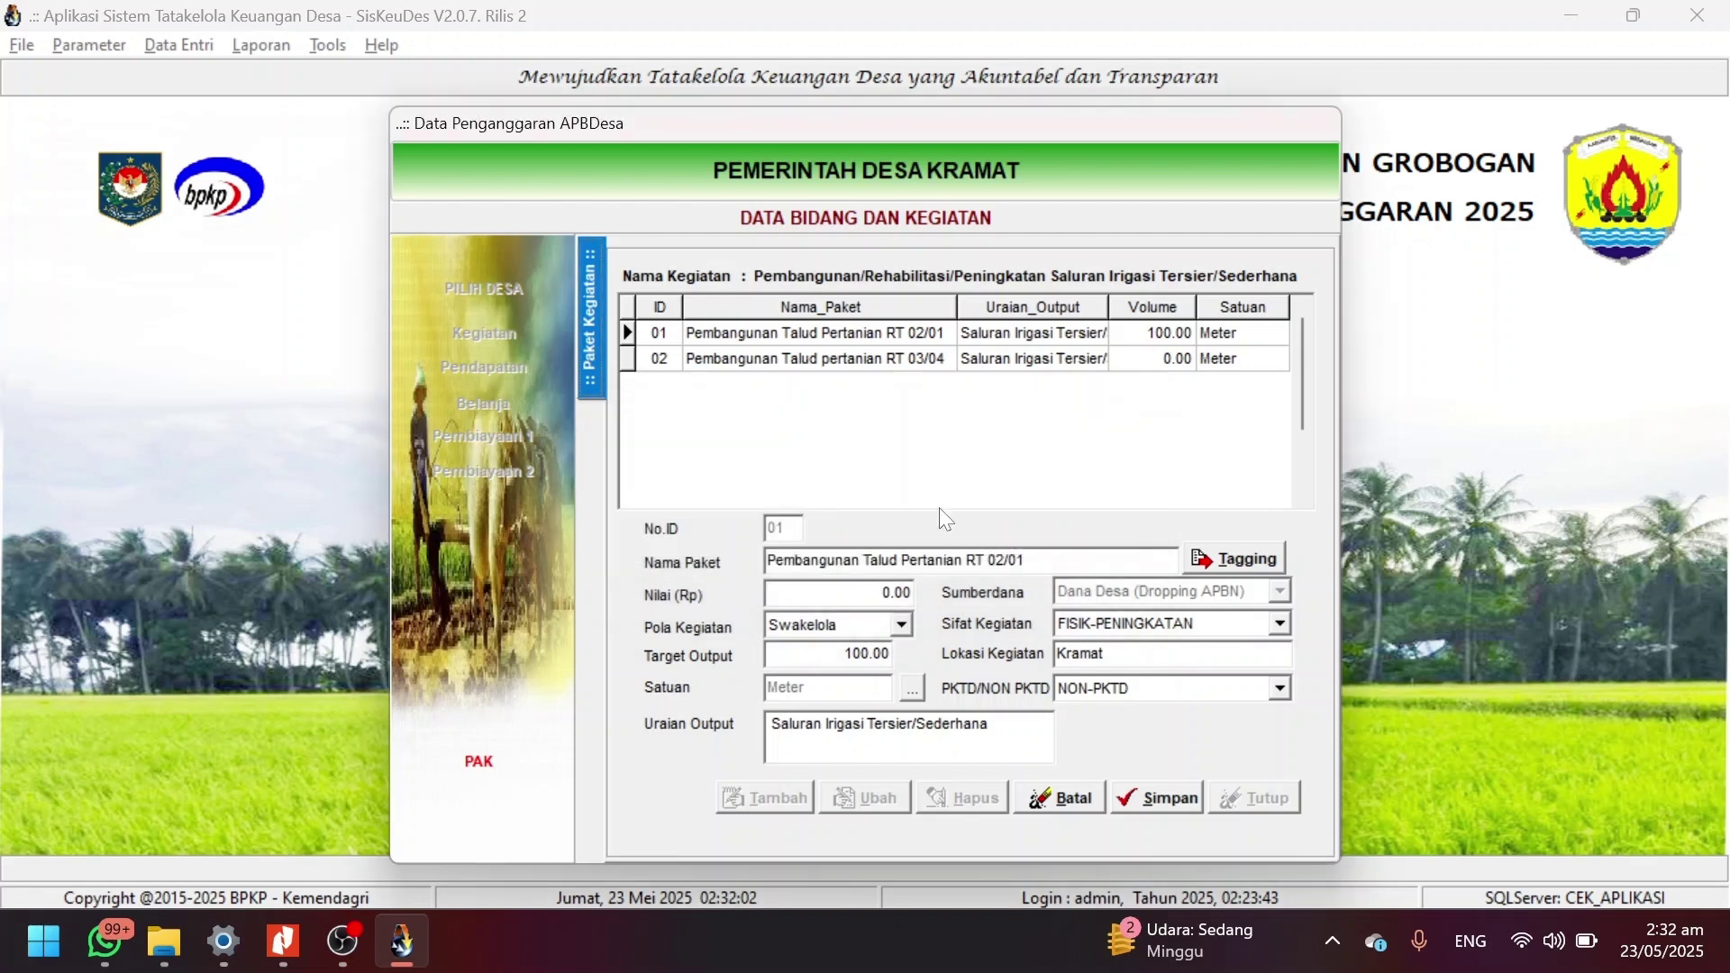
left_click(1036, 362)
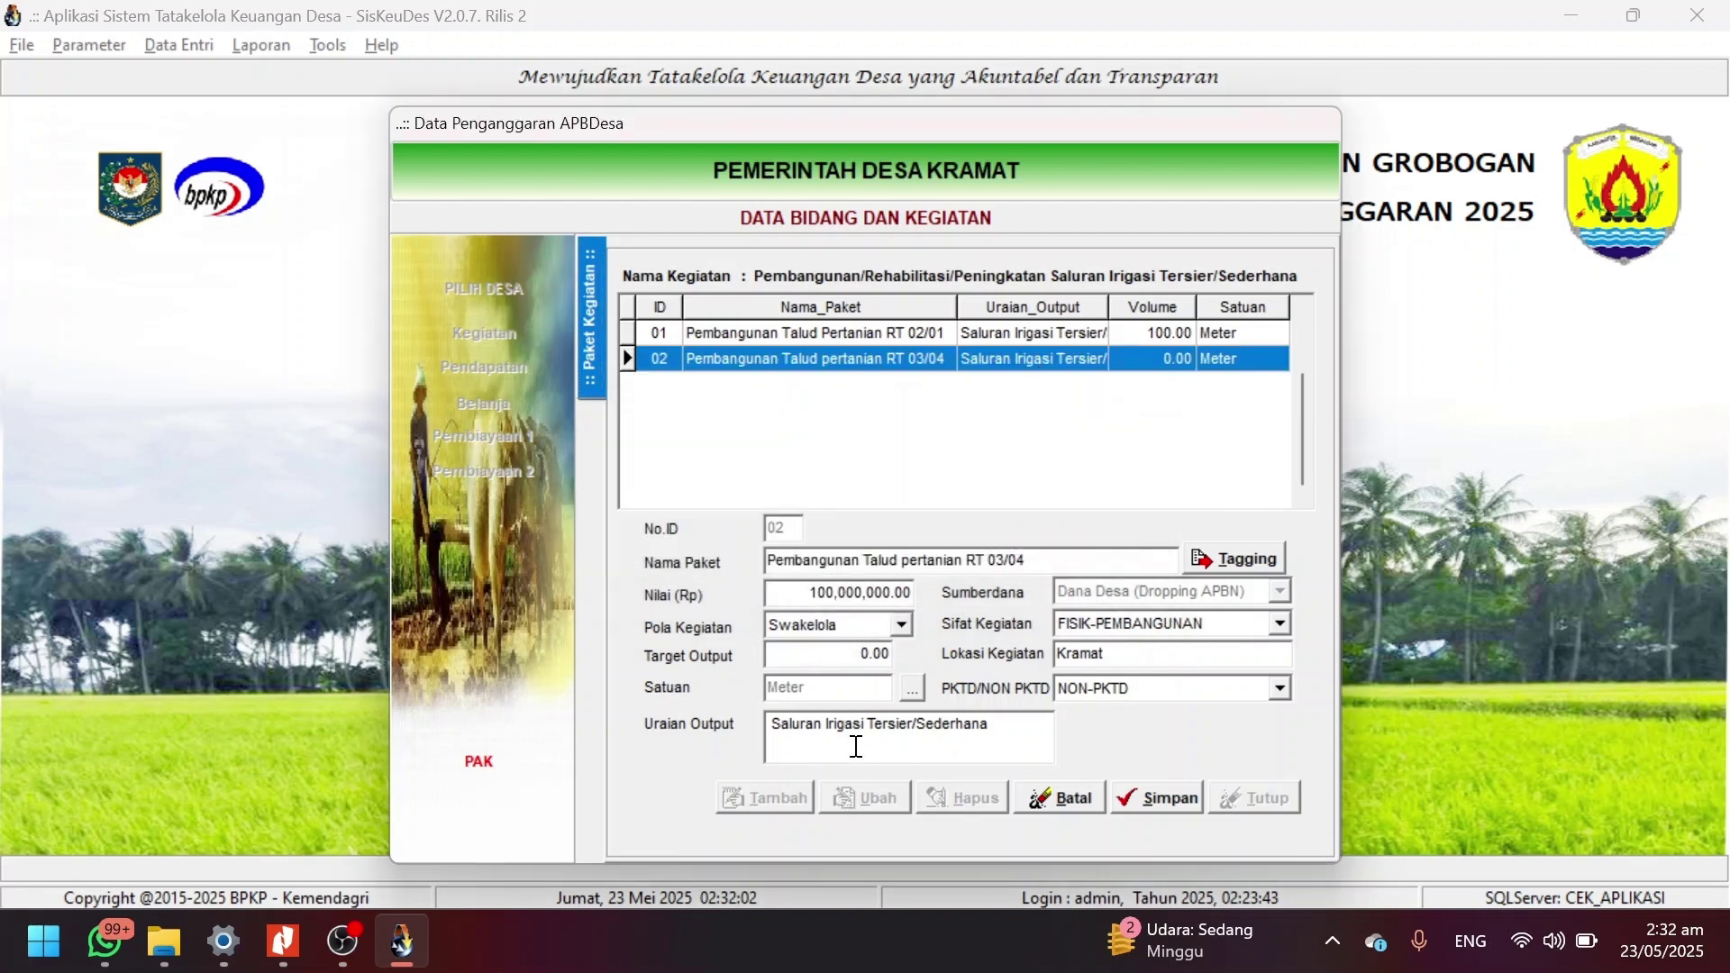
left_click(859, 595)
double_click(858, 596)
key("BackSpace")
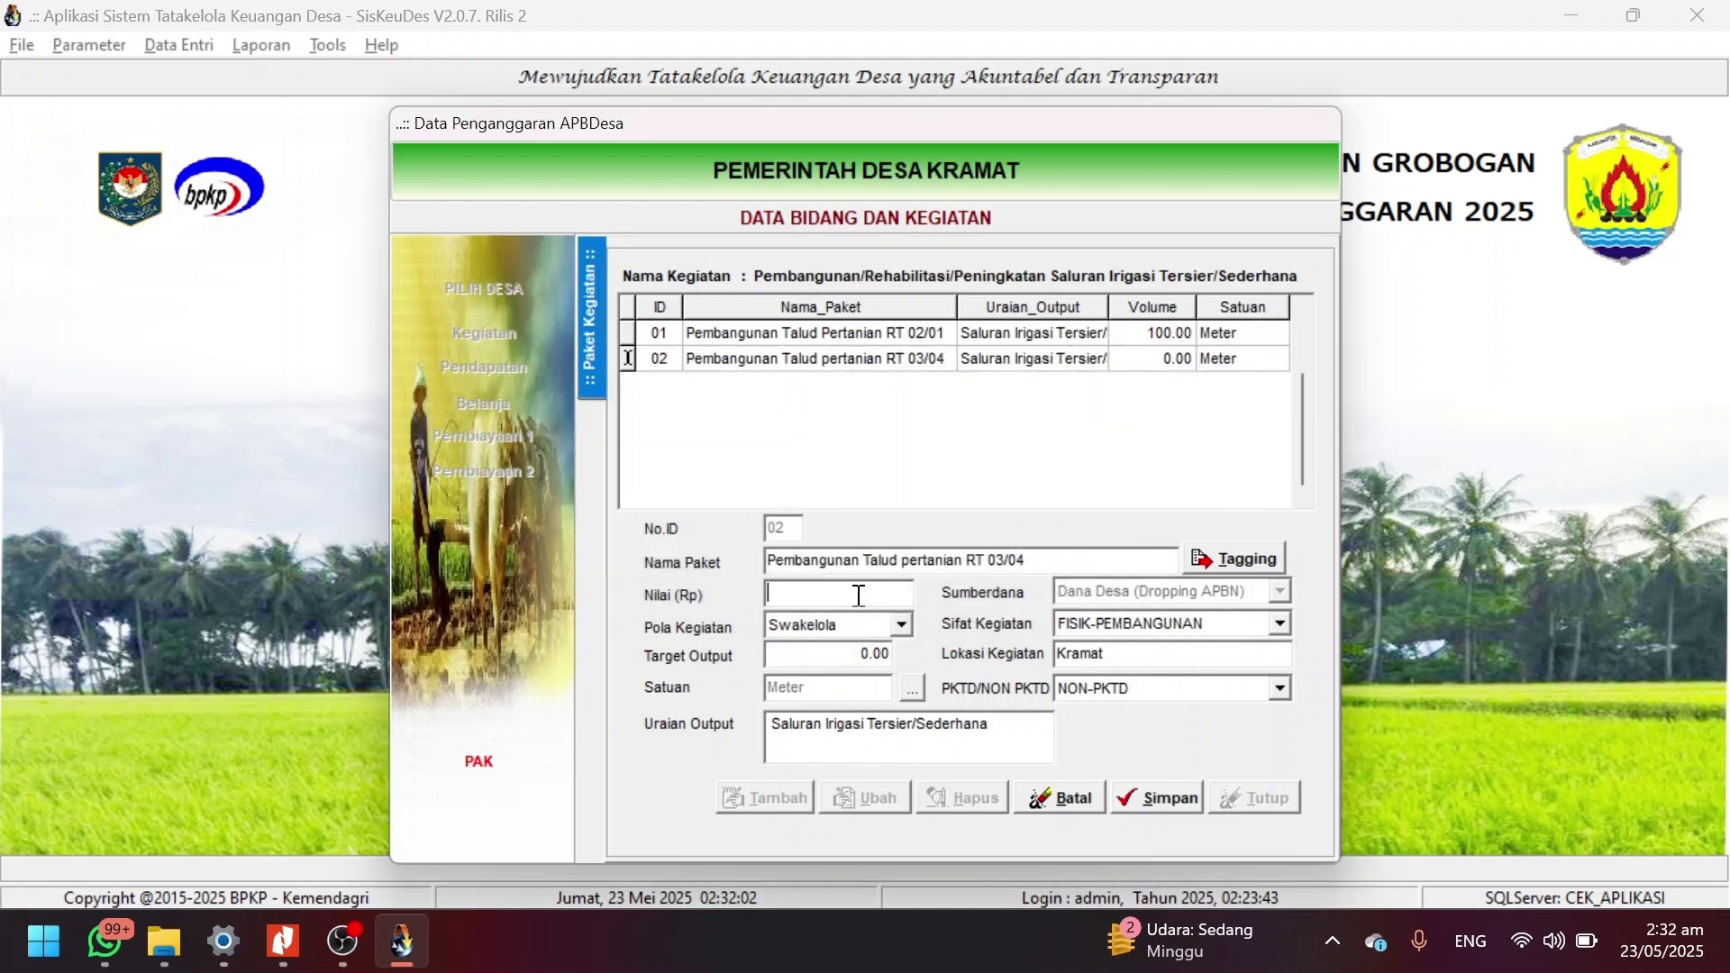
type("0")
left_click(1151, 800)
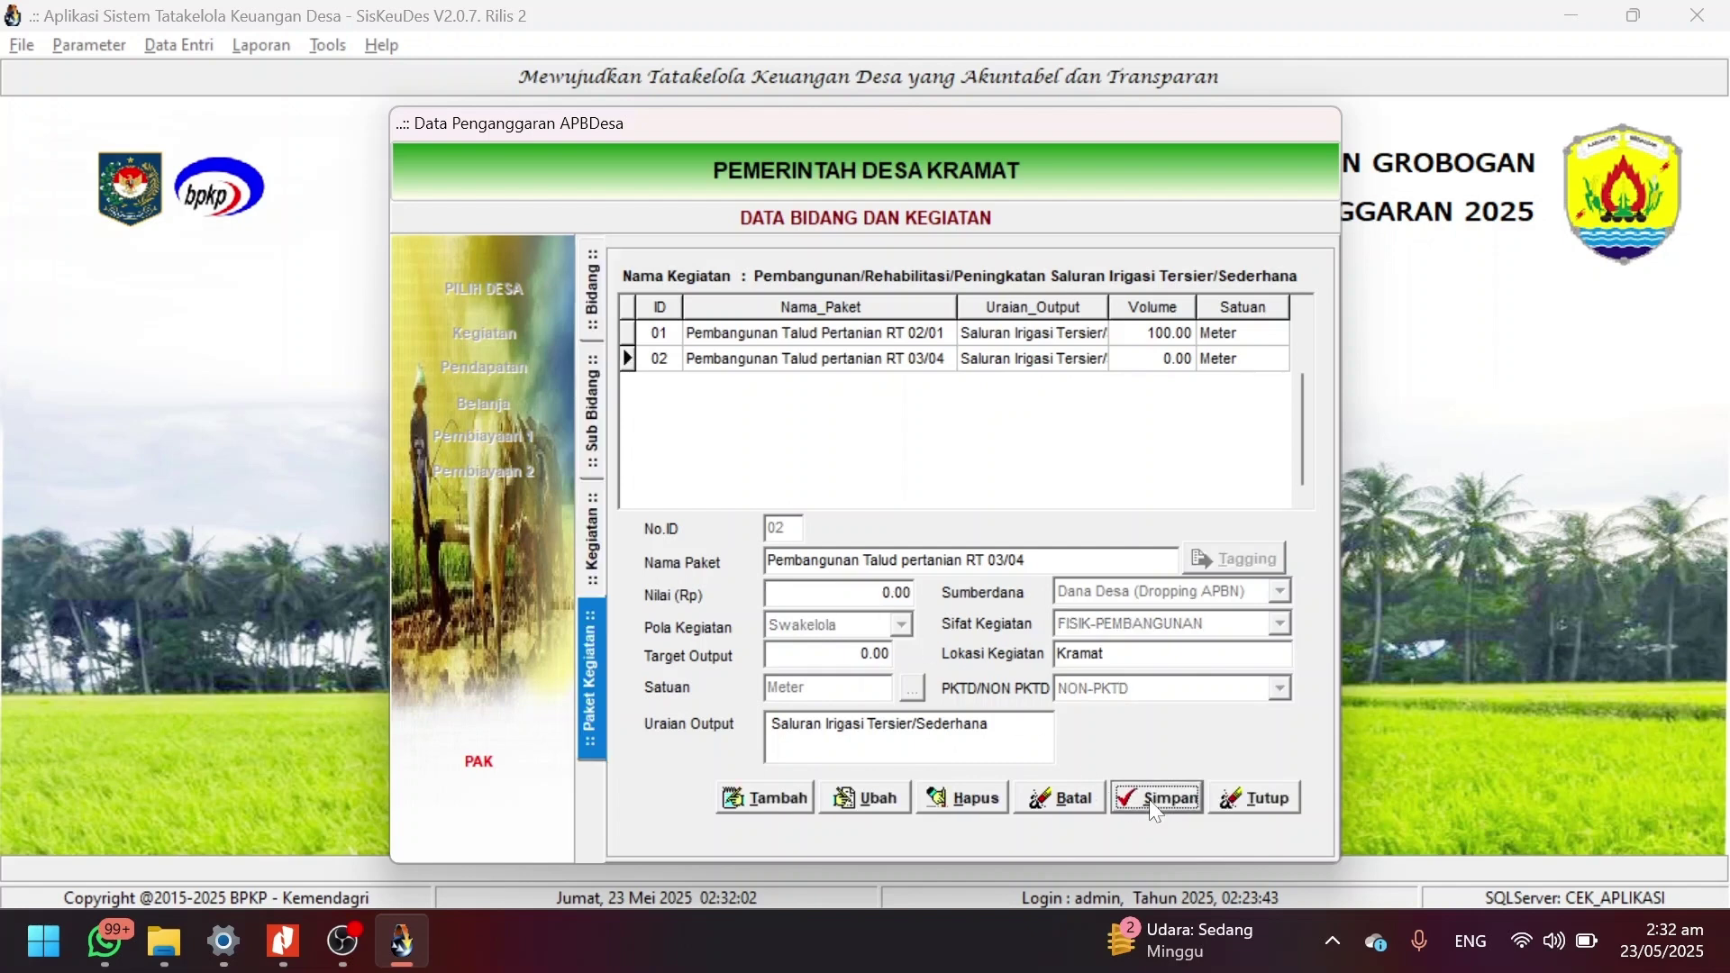
left_click(1265, 800)
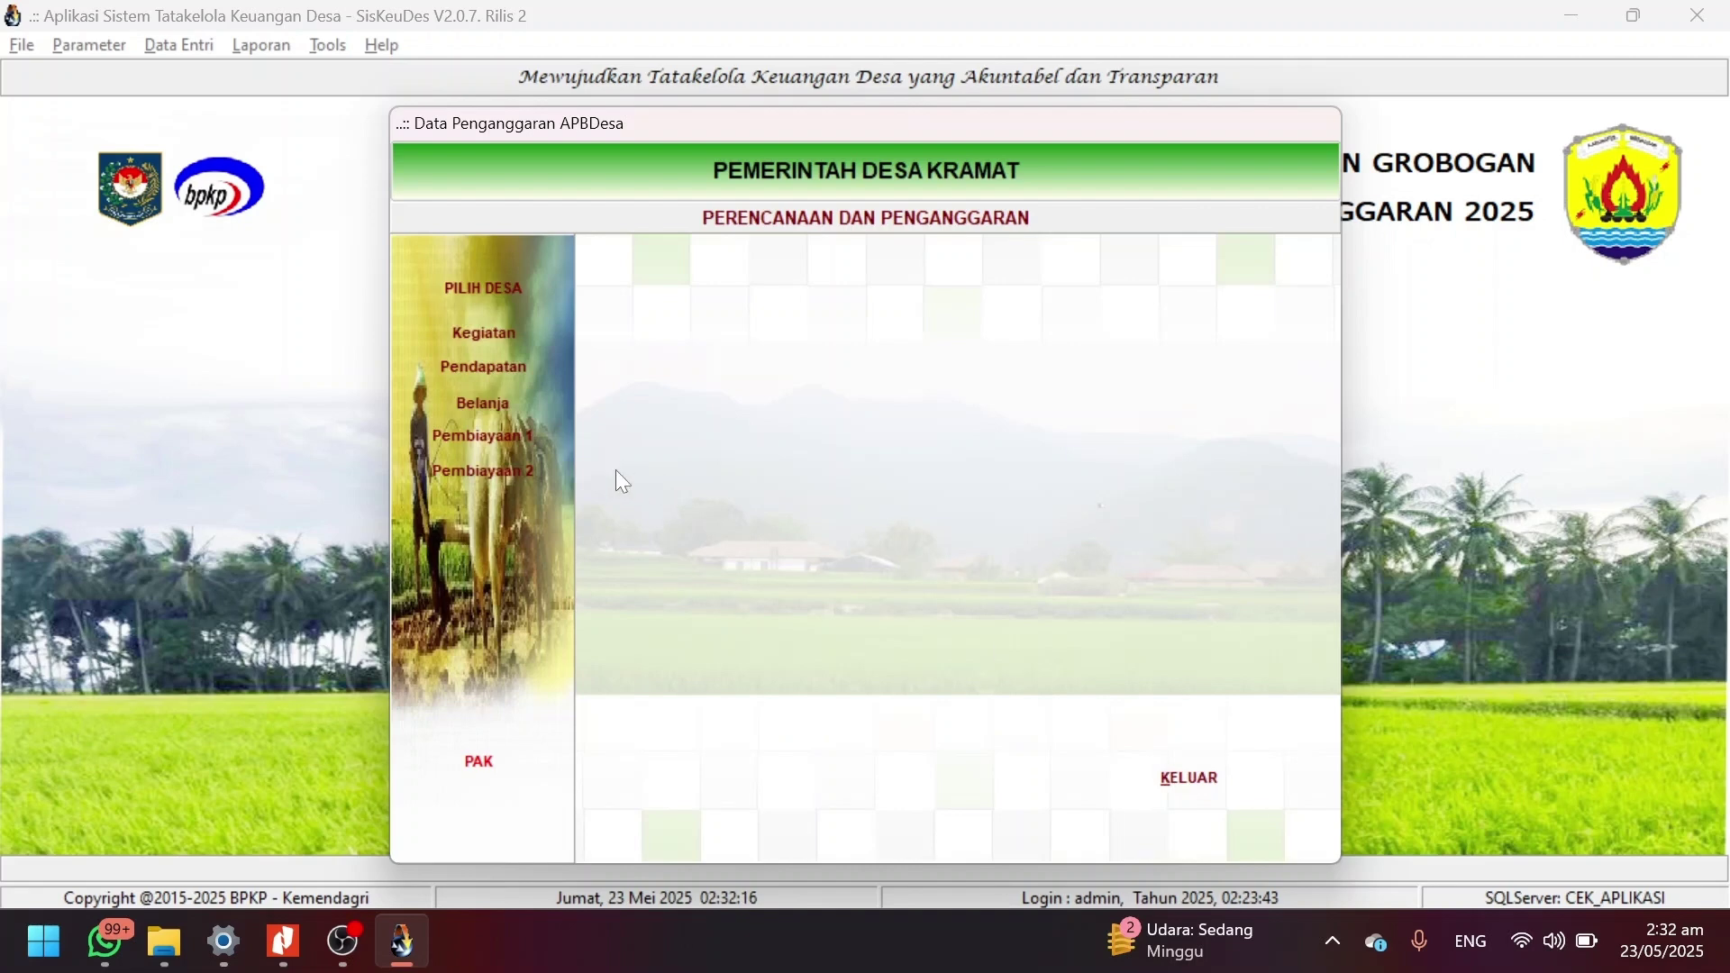
Open Pembiayaan 2 and show Penyertaan Modal Desa's detail lines: Modal Bumdes and Modal Bumdesma.
left_click(512, 479)
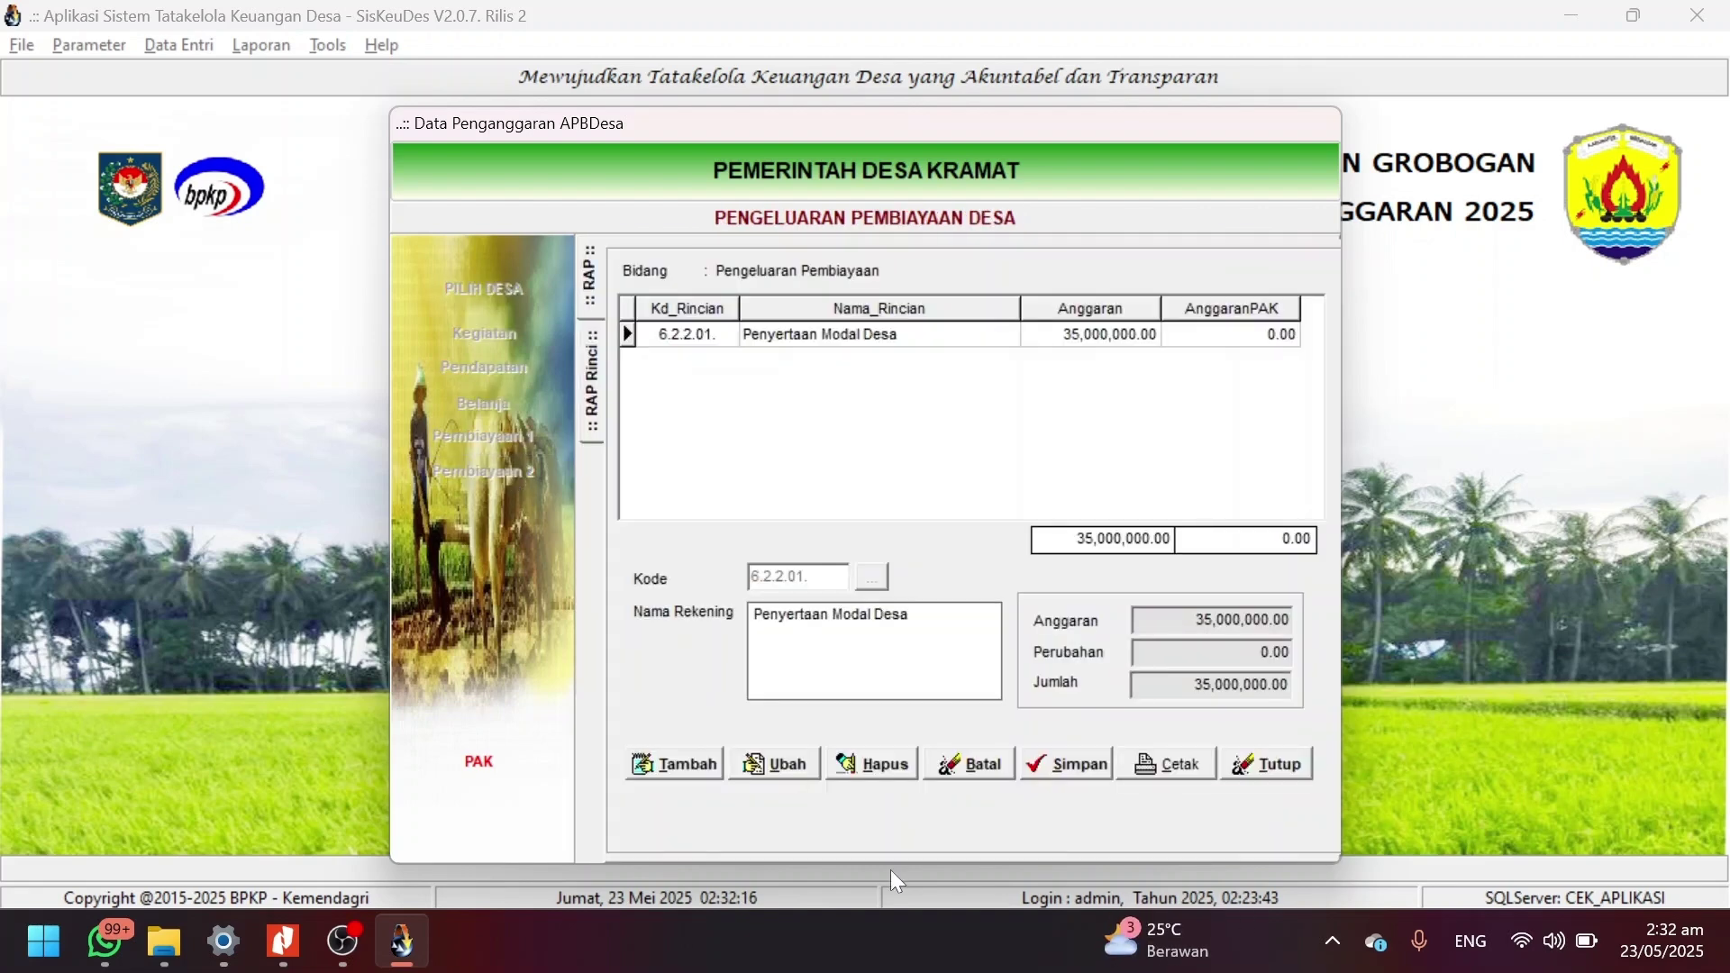
double_click(944, 346)
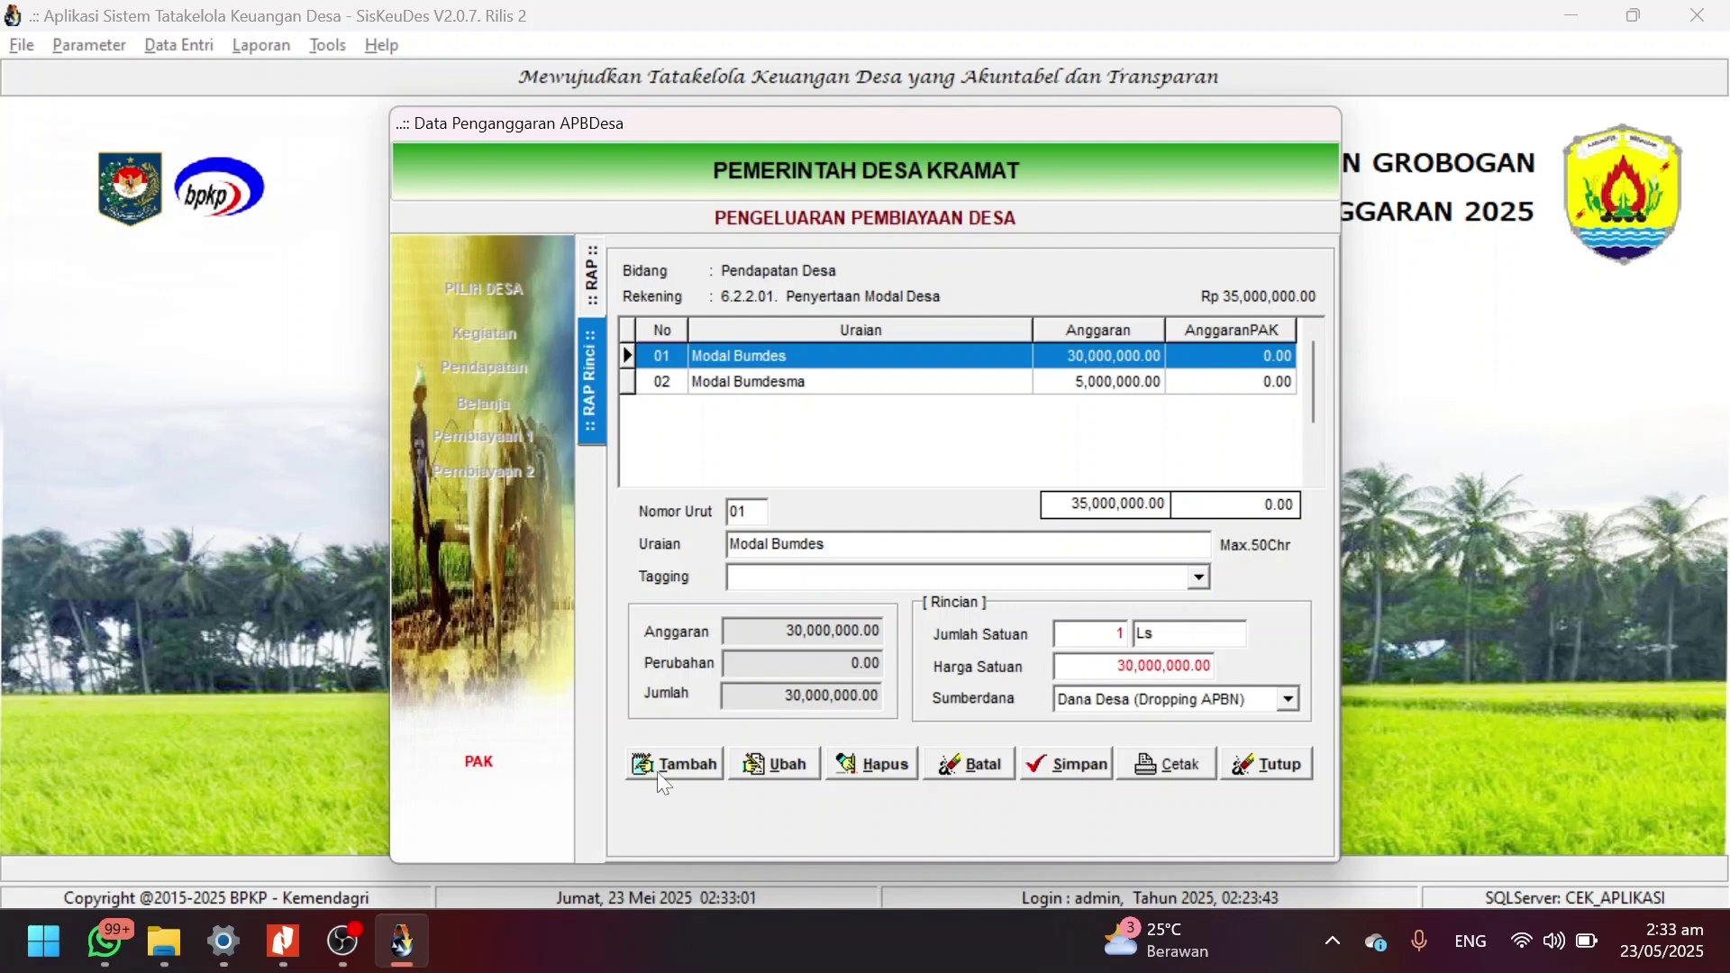
key("alt+Tab")
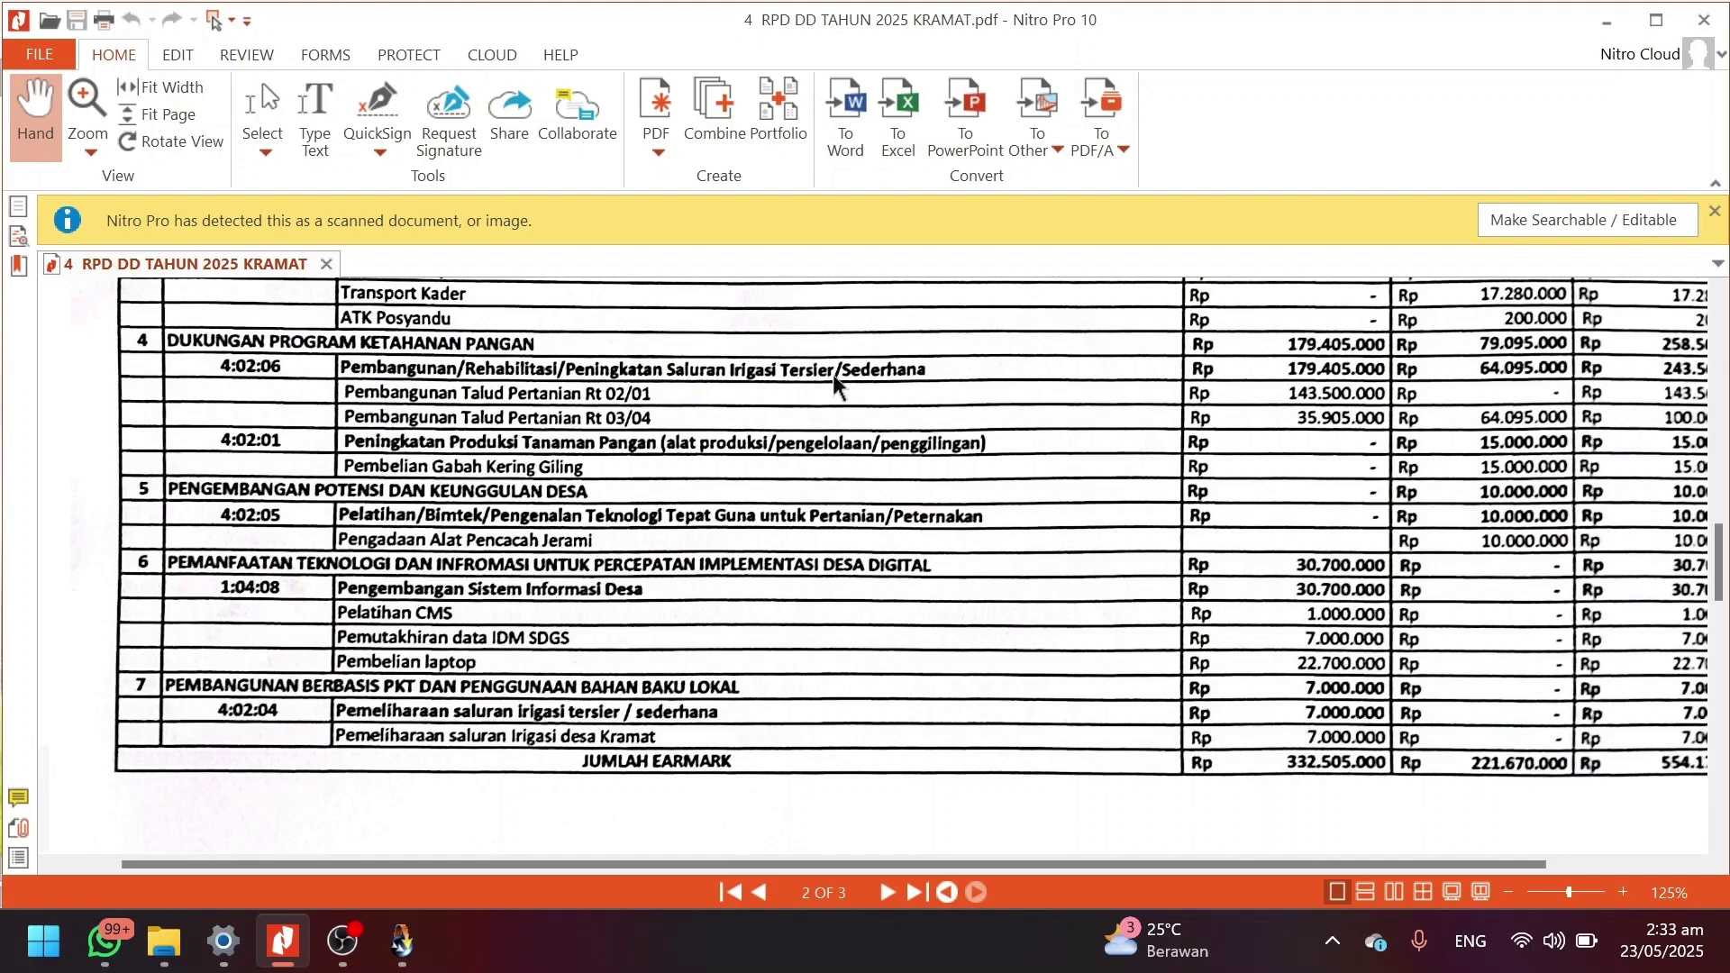
key("alt+Tab")
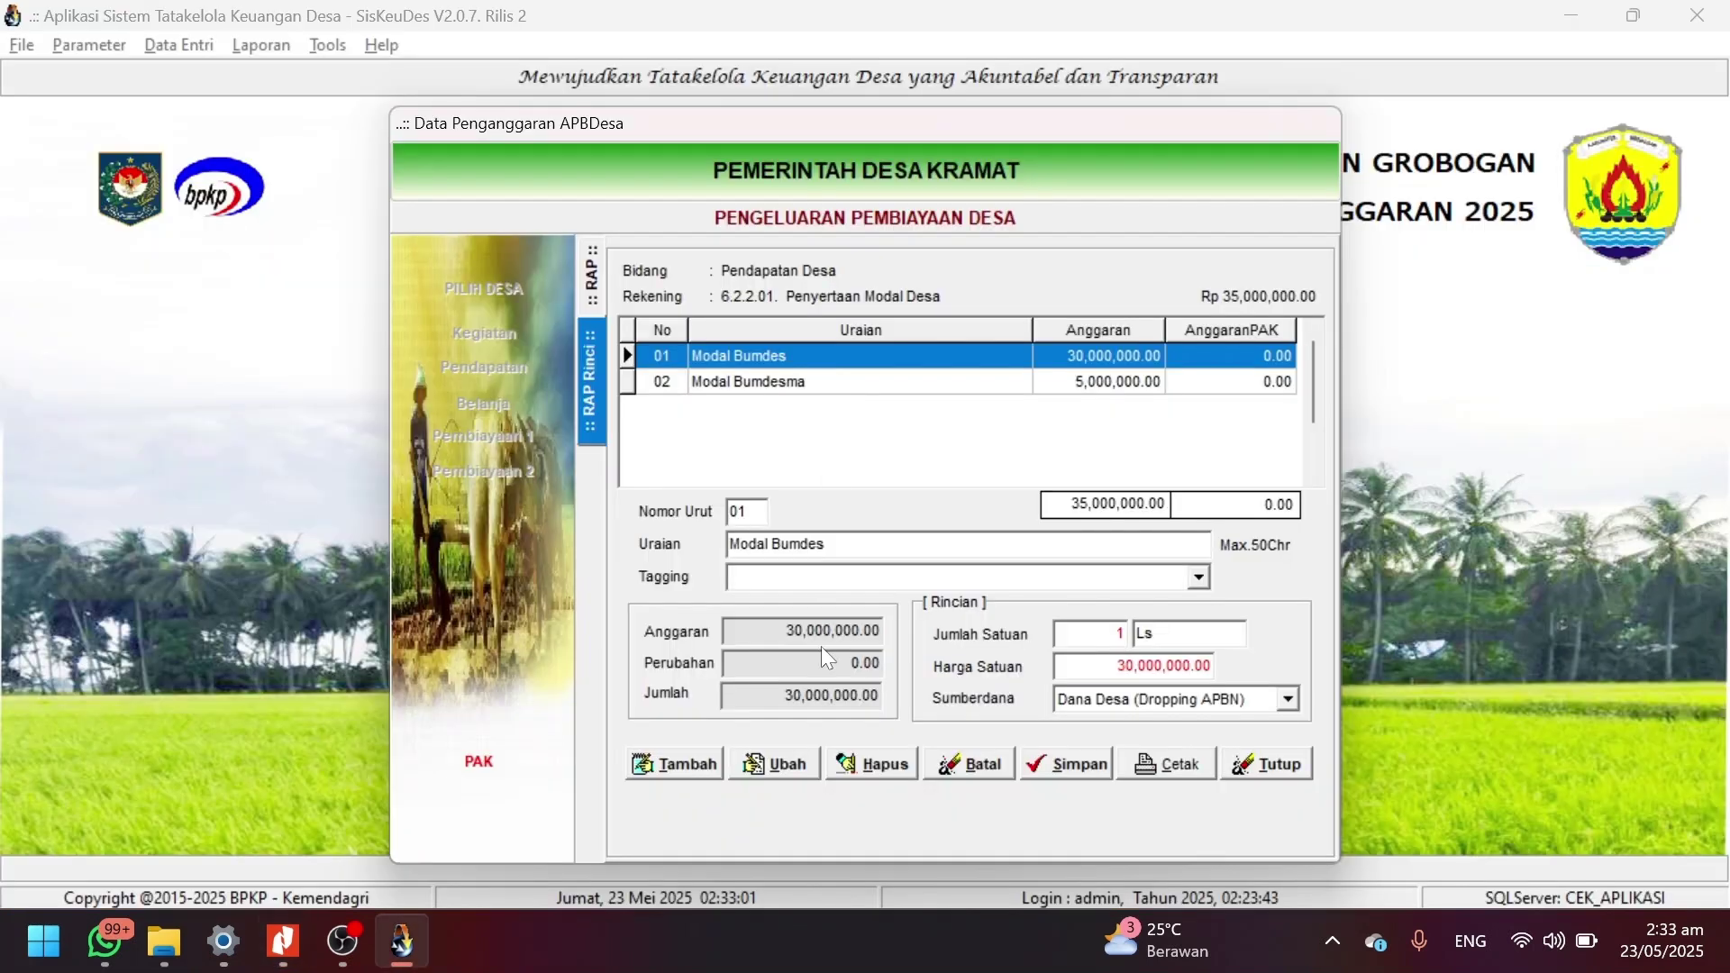
Add a new detail line described as Penyertaan Modal Bumdes "Mekar Bersama", dismissing the missing funding source warning.
left_click(716, 766)
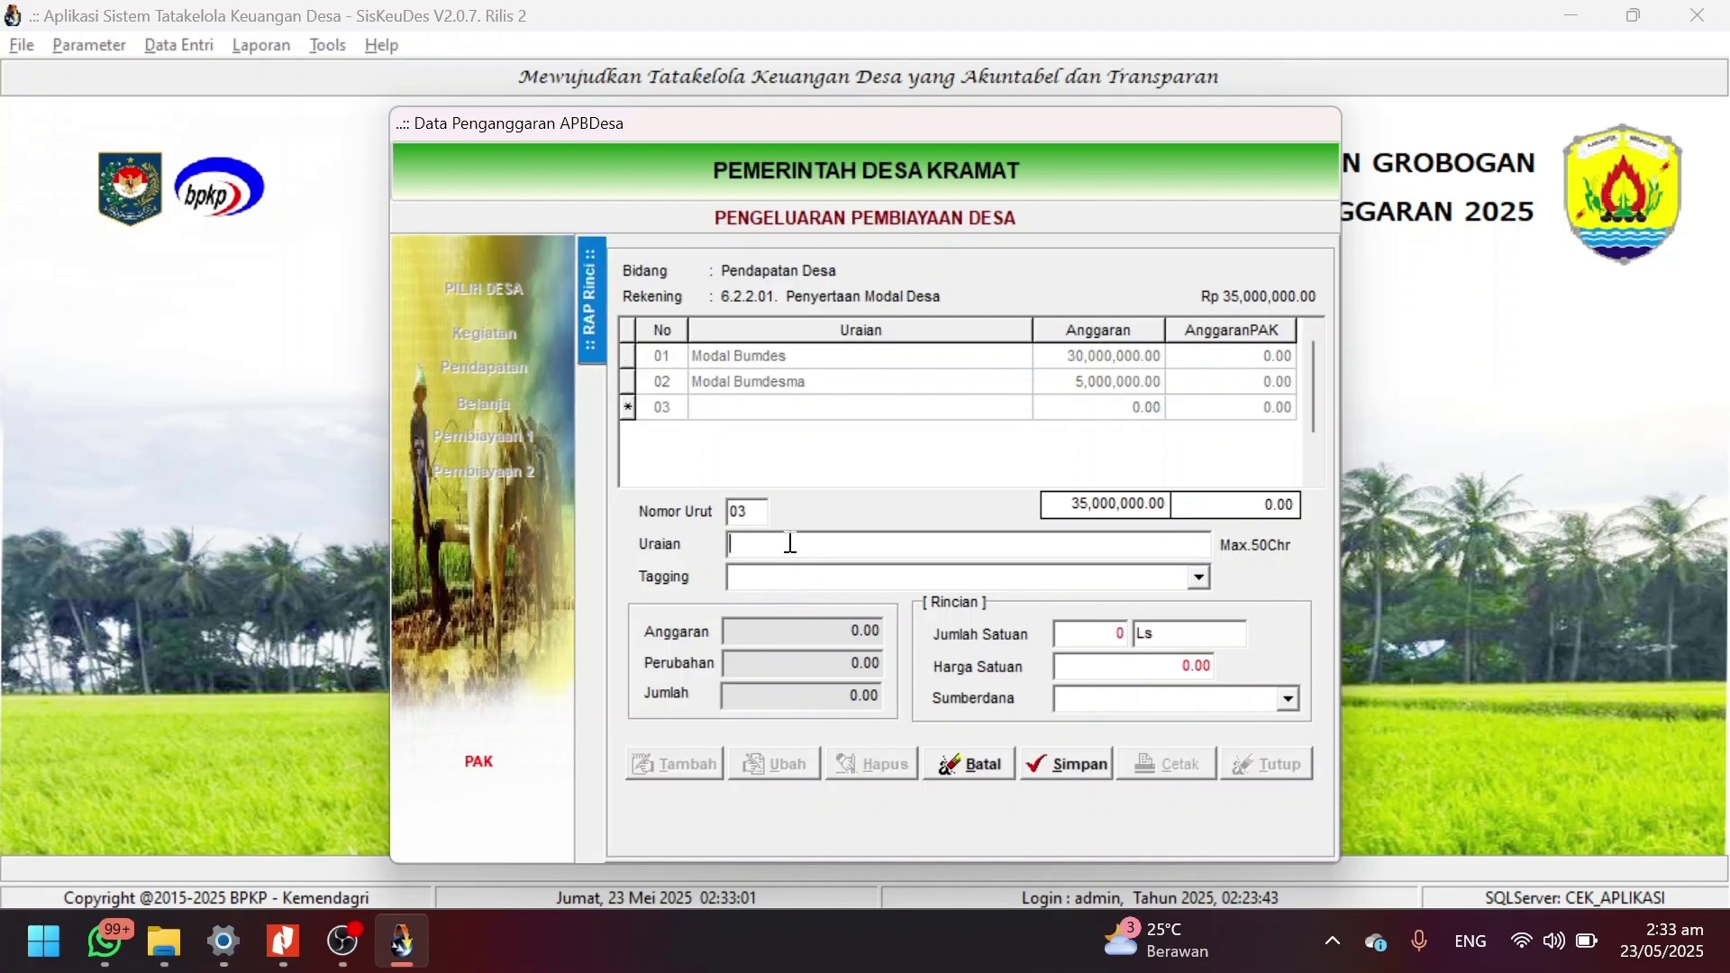
type("Penyertaan Modal Bumdesa")
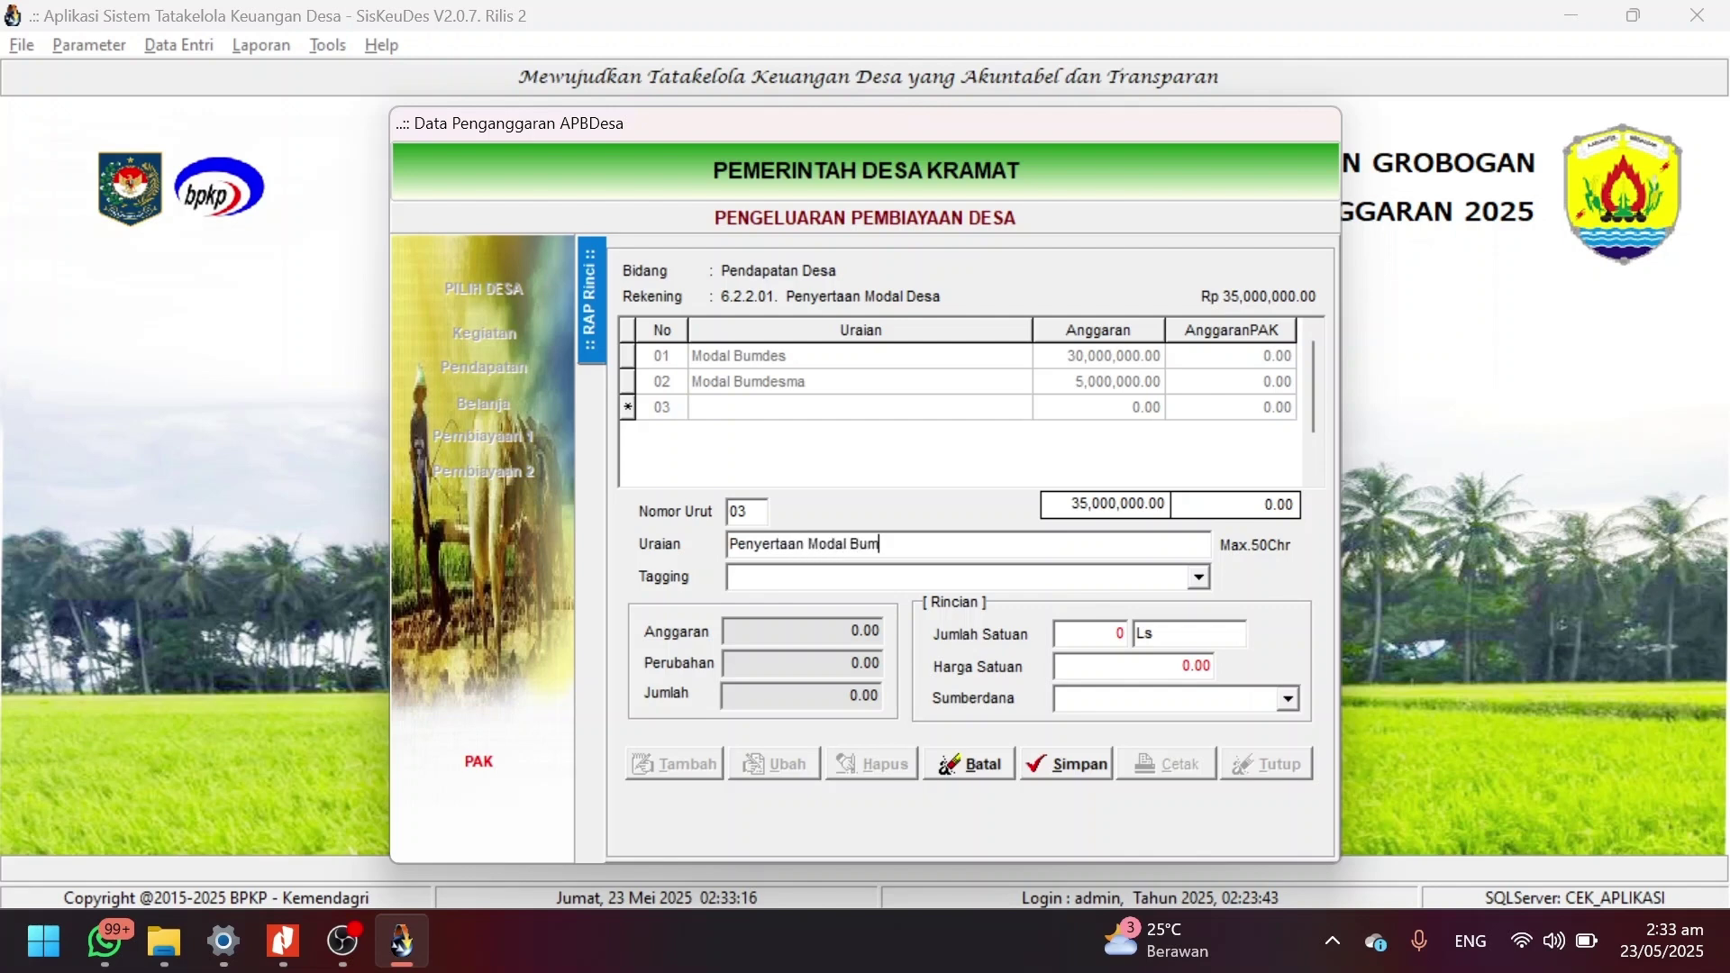
key("BackSpace")
key("BackSpace")
key("BackSpace")
type("es \"")
type("BUMD")
key("BackSpace")
key("BackSpace")
key("BackSpace")
key("BackSpace")
key("BackSpace")
type("Mekar BER")
key("BackSpace")
key("BackSpace")
type("ER")
key("BackSpace")
key("BackSpace")
key("BackSpace")
type("Bersama\"")
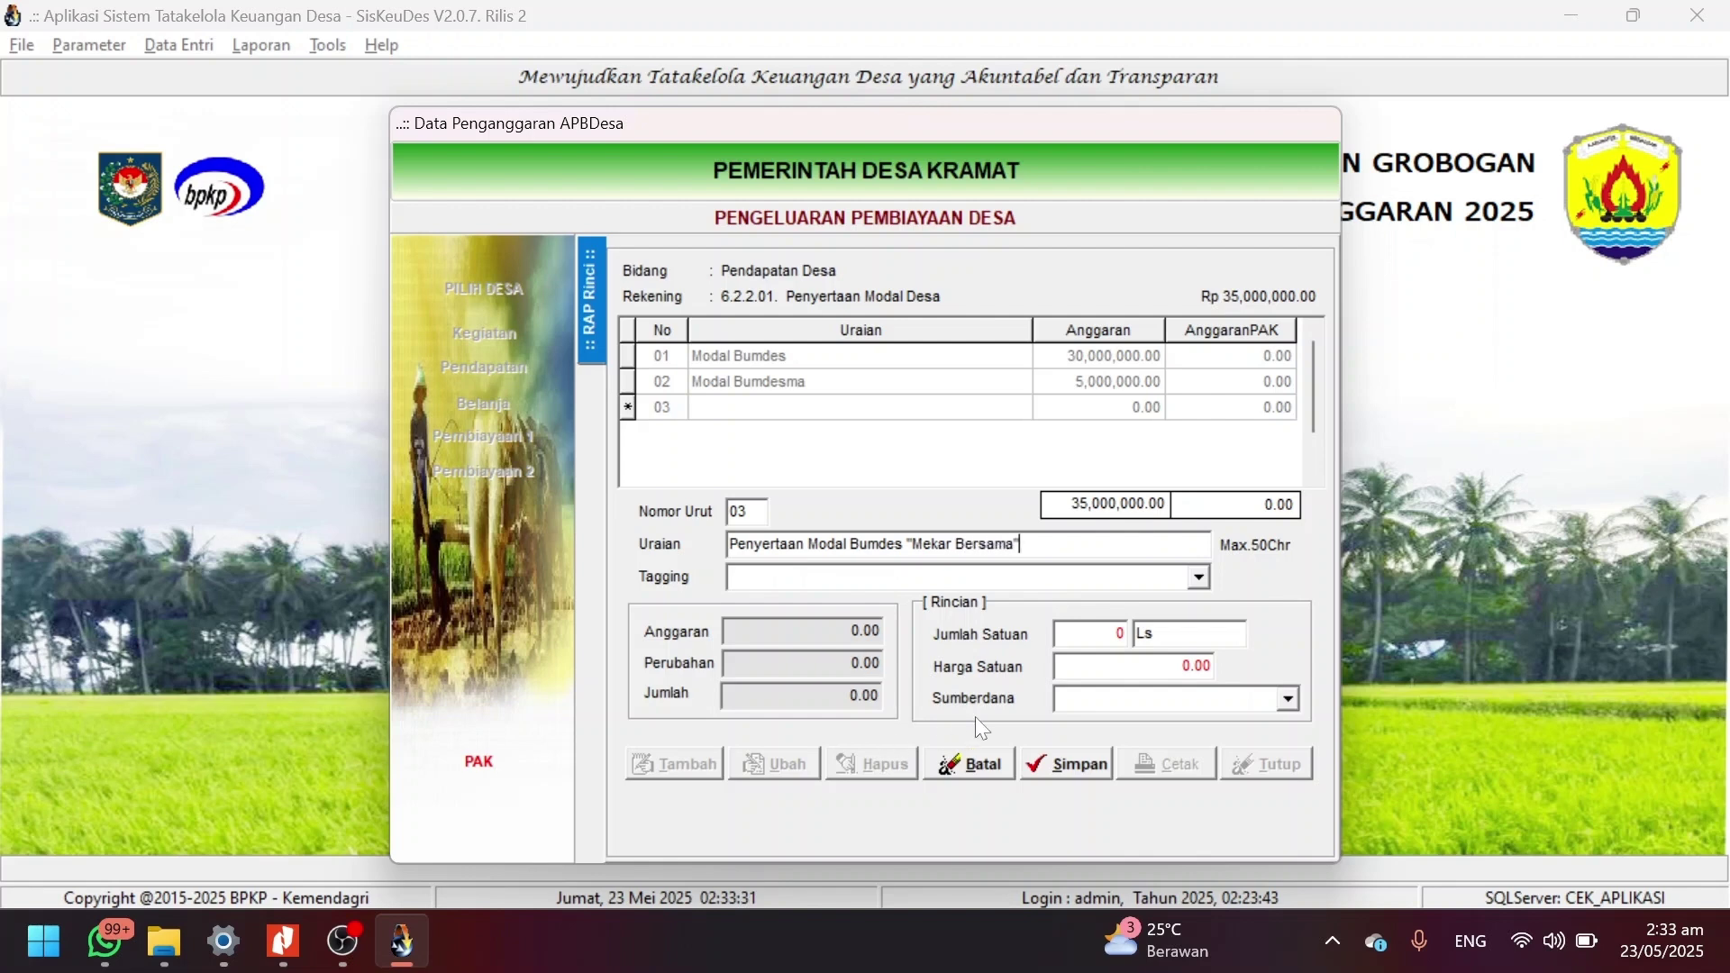
left_click(1063, 763)
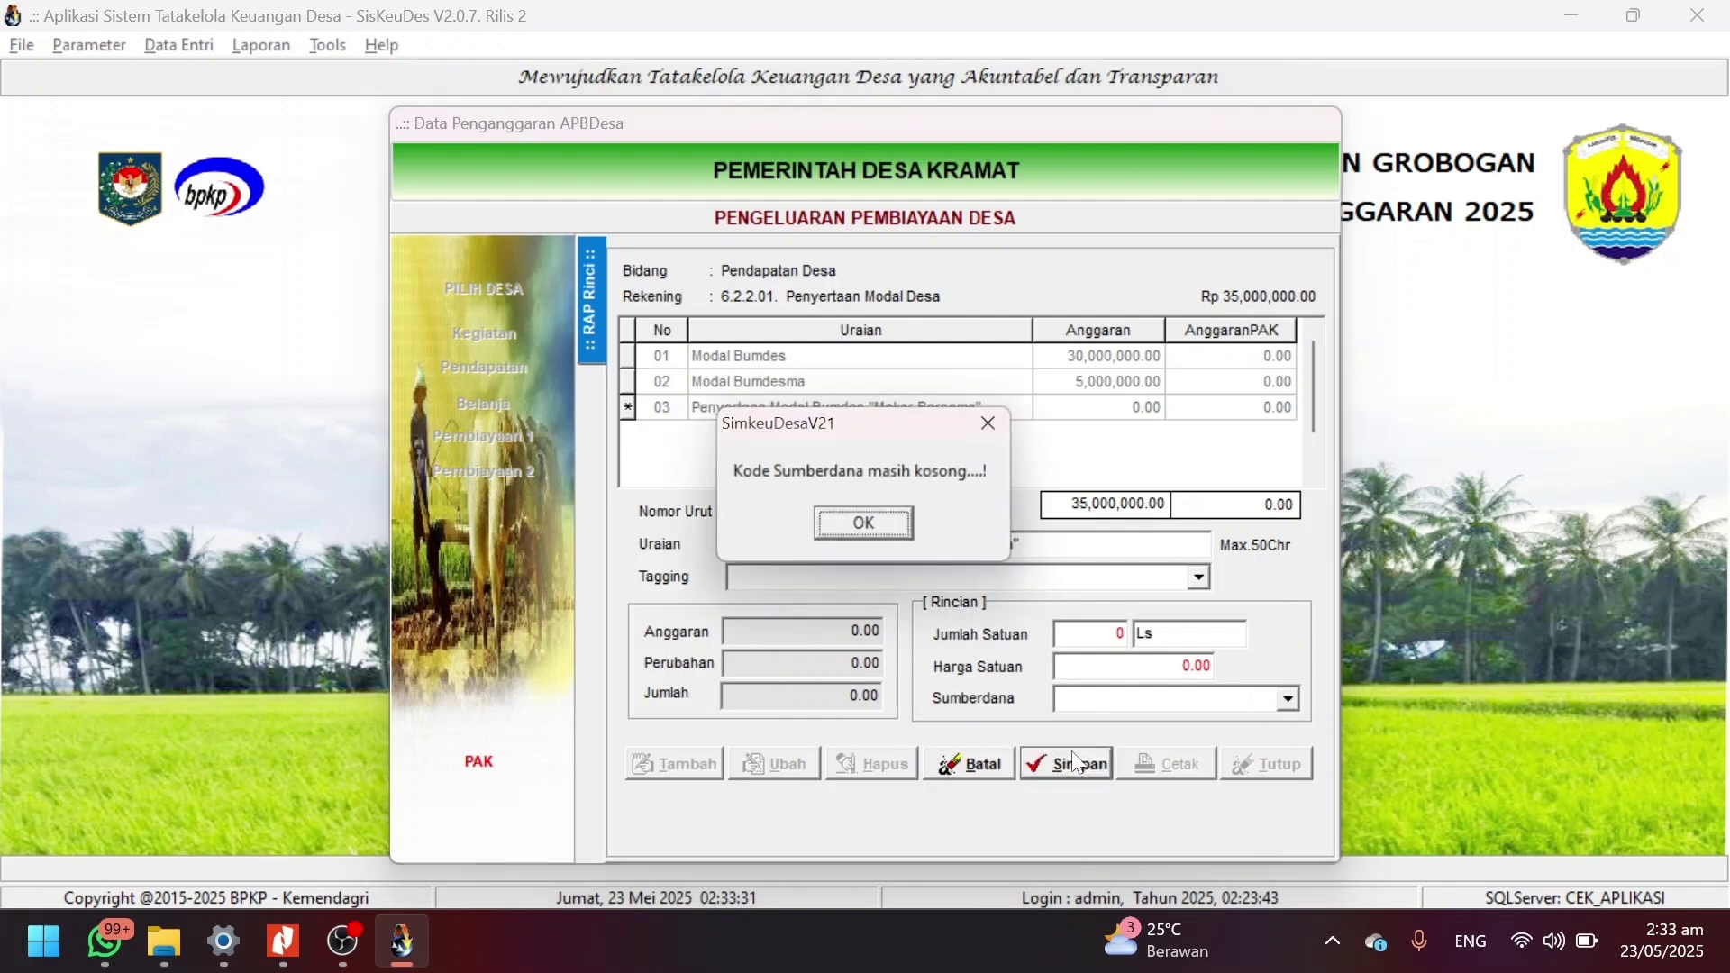
left_click(878, 525)
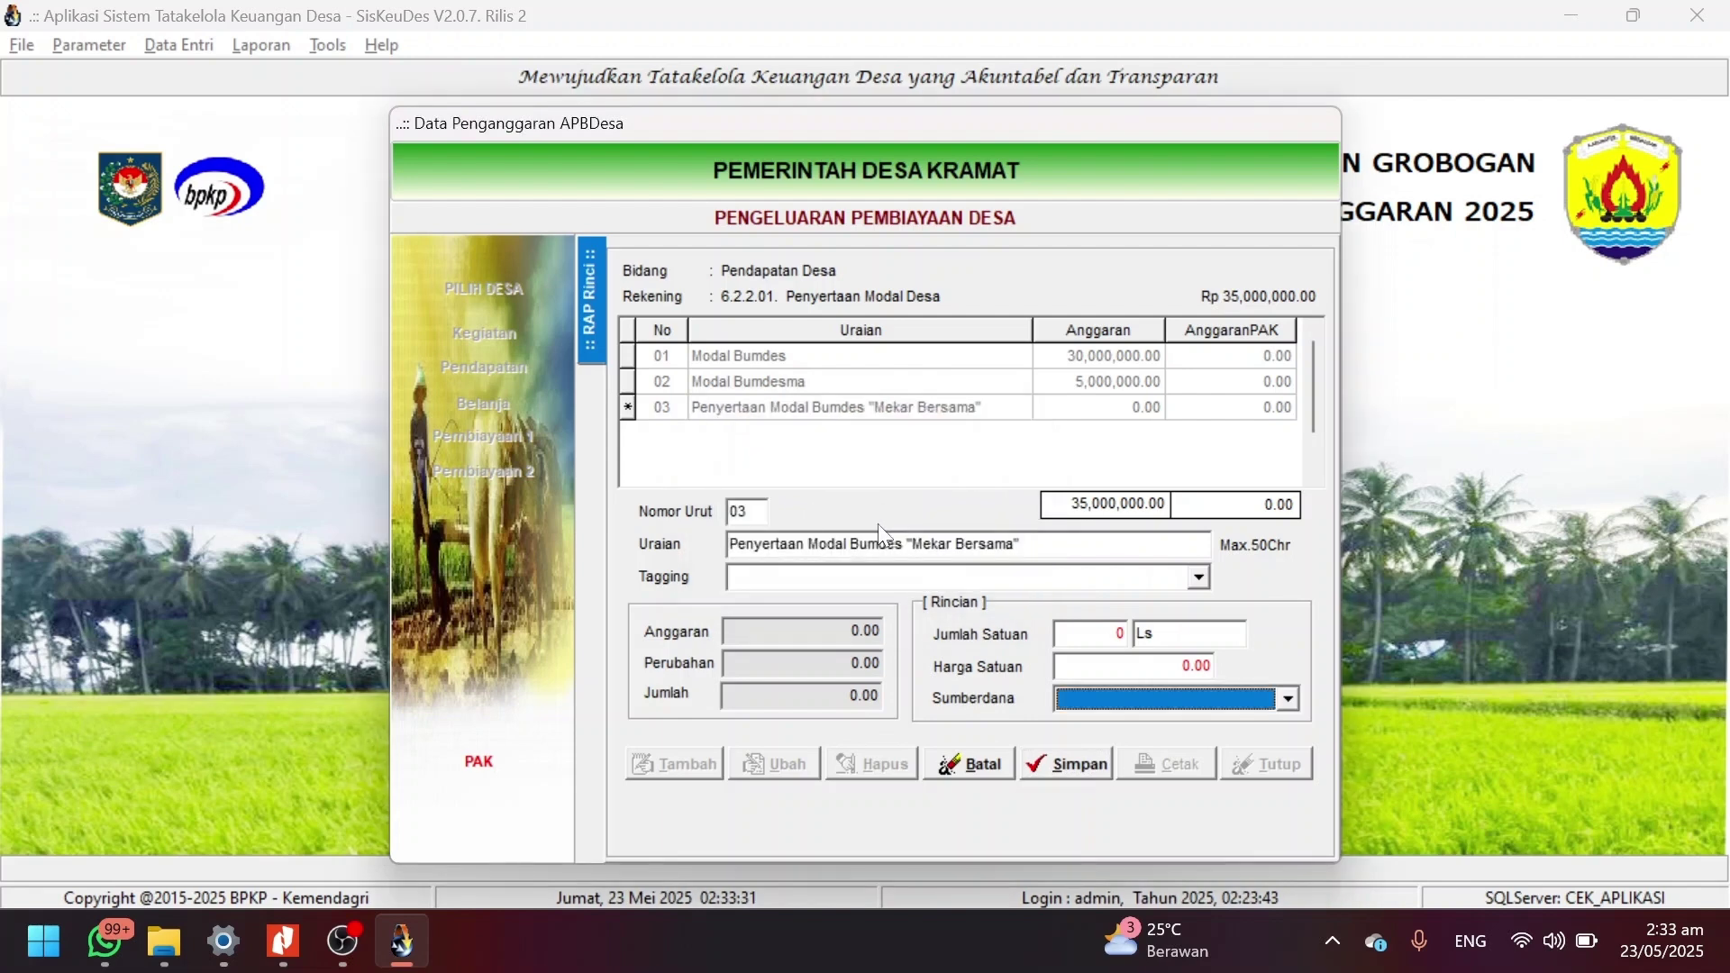
Tag it Ketahanan Pangan, fund it from Dana Desa, set 1 at 243,500,000 and save.
left_click(1198, 577)
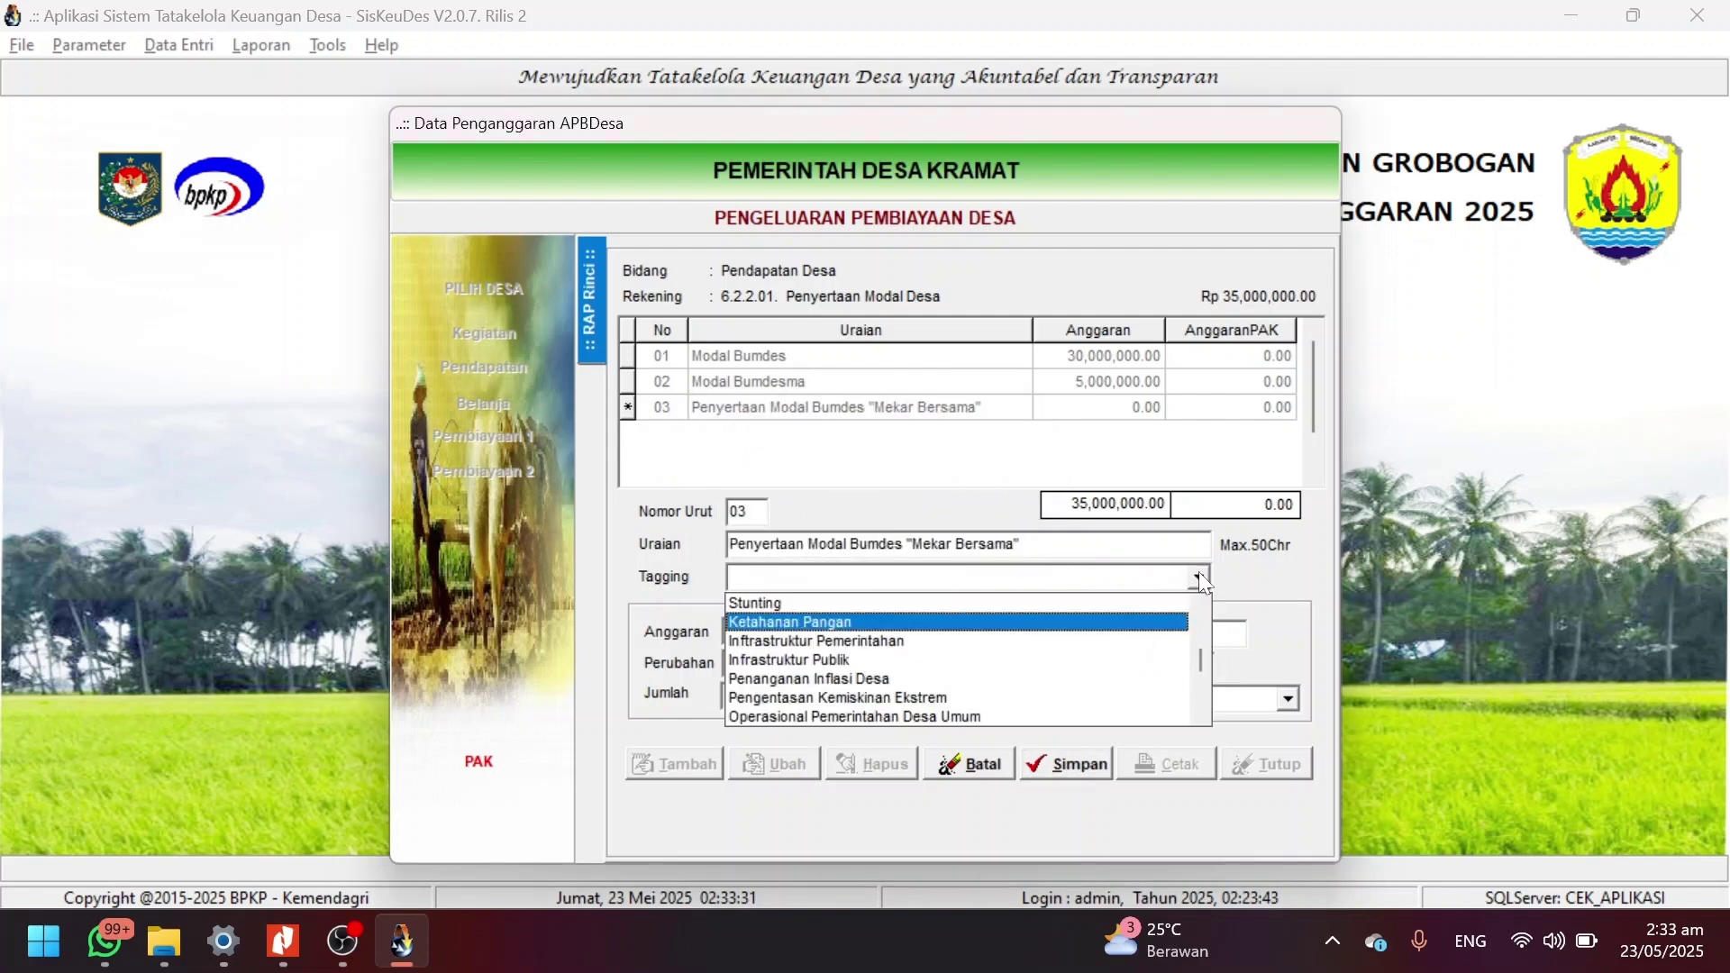
left_click(1189, 618)
left_click(1289, 699)
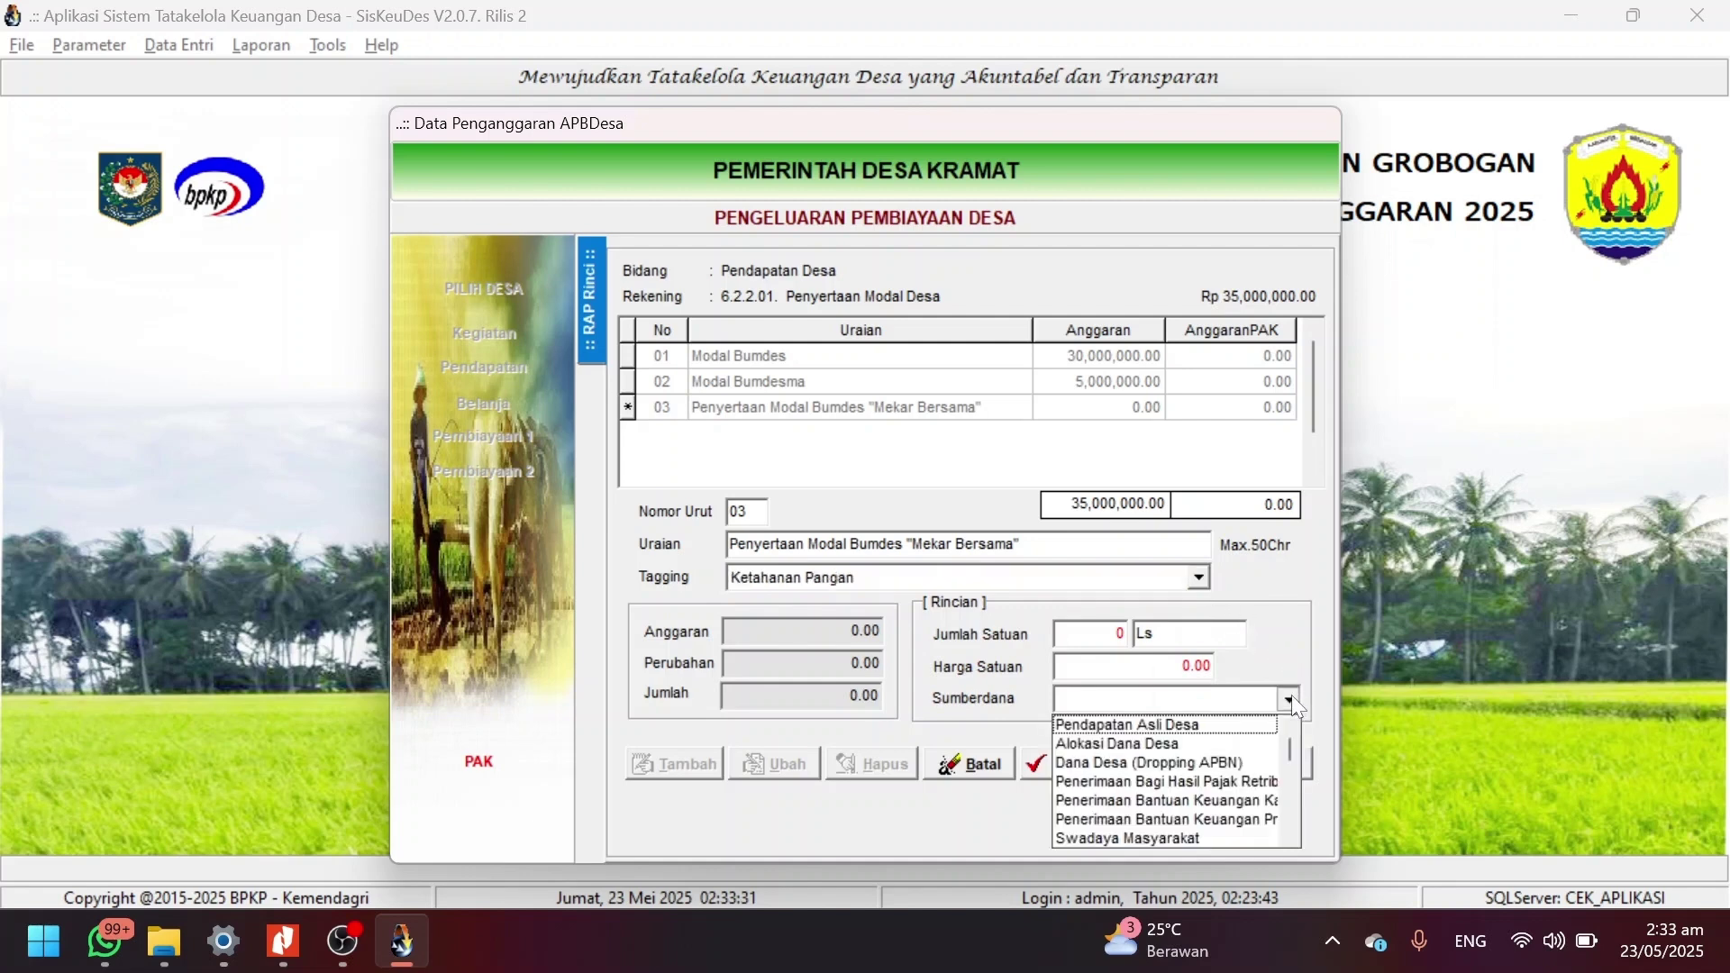
key("Down")
key("Down")
key("Down")
key("Return")
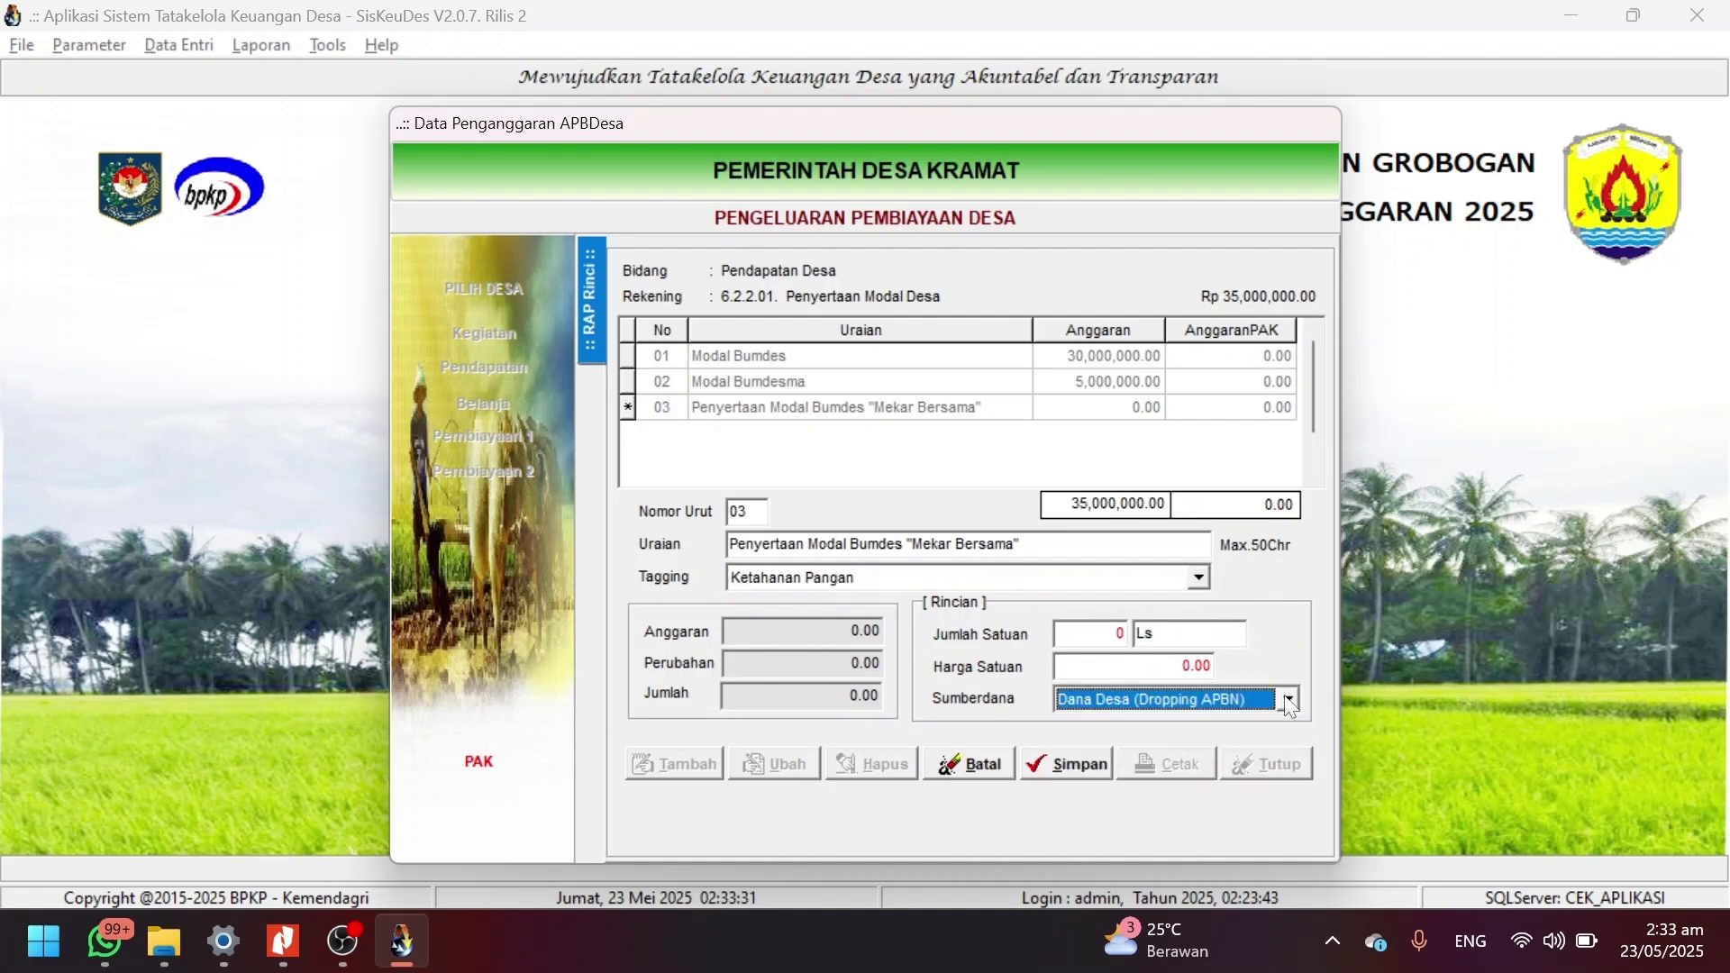
left_click(1116, 633)
key("BackSpace")
type("1")
key("Tab")
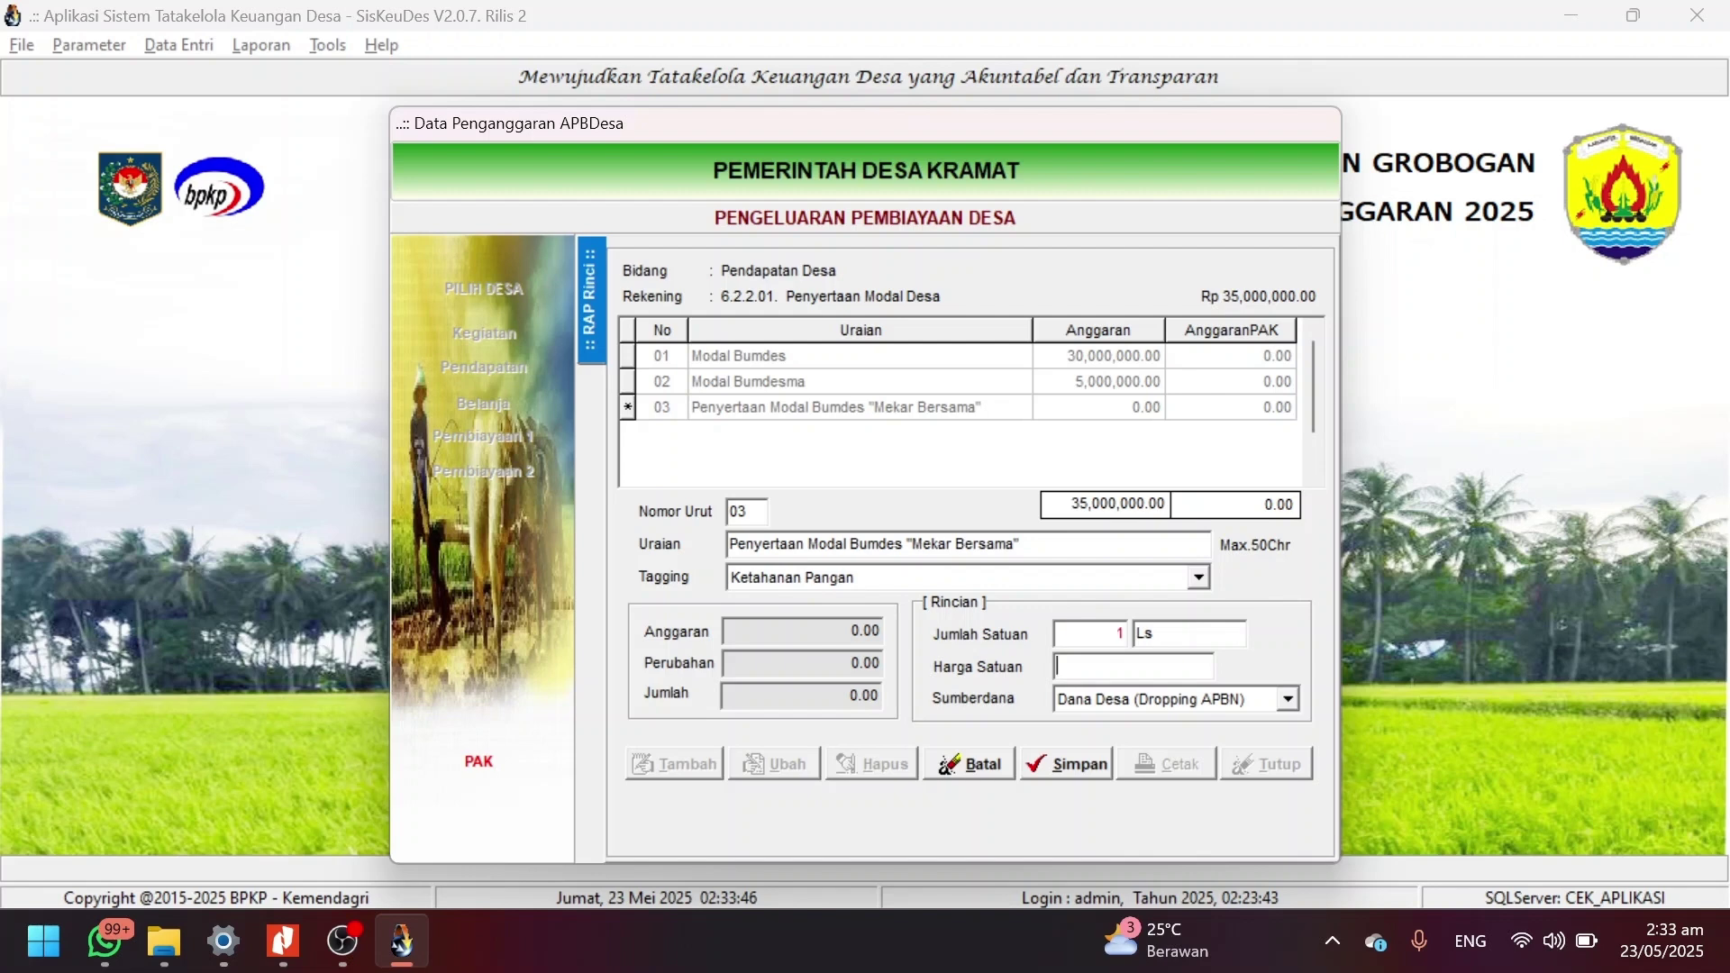
type("243500000")
left_click(1075, 763)
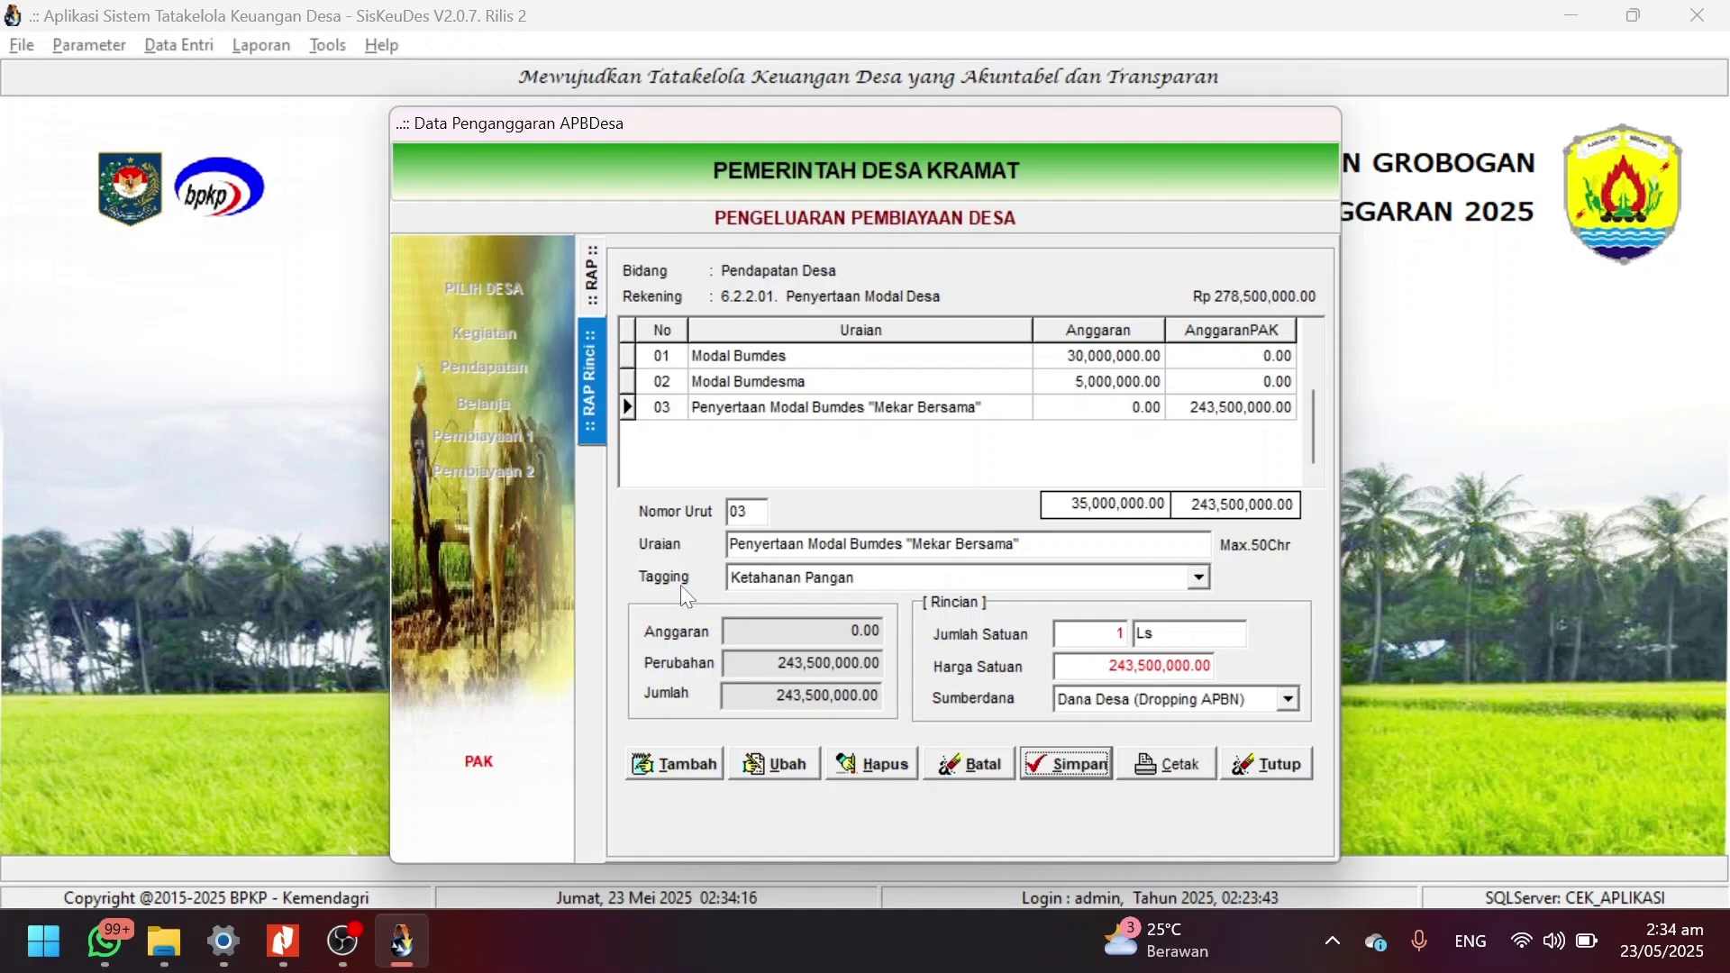
Close the RAP Rinci financing detail form.
left_click(1259, 771)
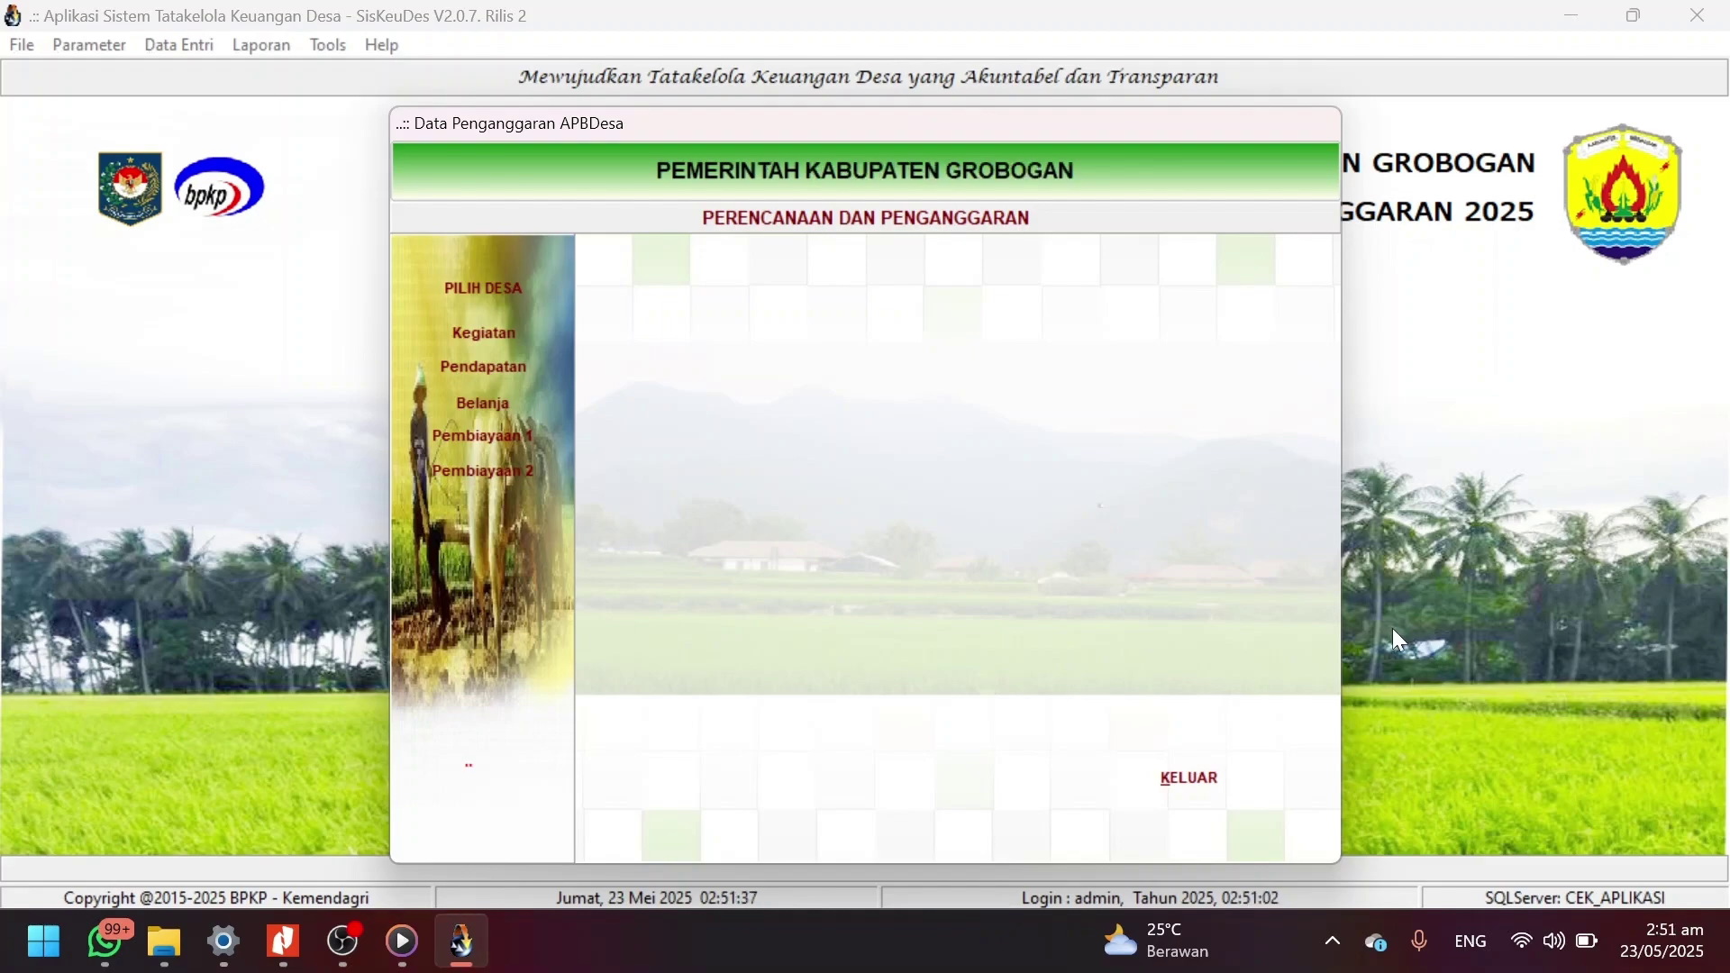
Bring up the RPD DD TAHUN 2025 KRAMAT PDF and scroll to page 3's BIDANG 6 PEMBIAYAAN rows.
key("alt+Tab")
key("alt+Tab")
key("alt+Tab")
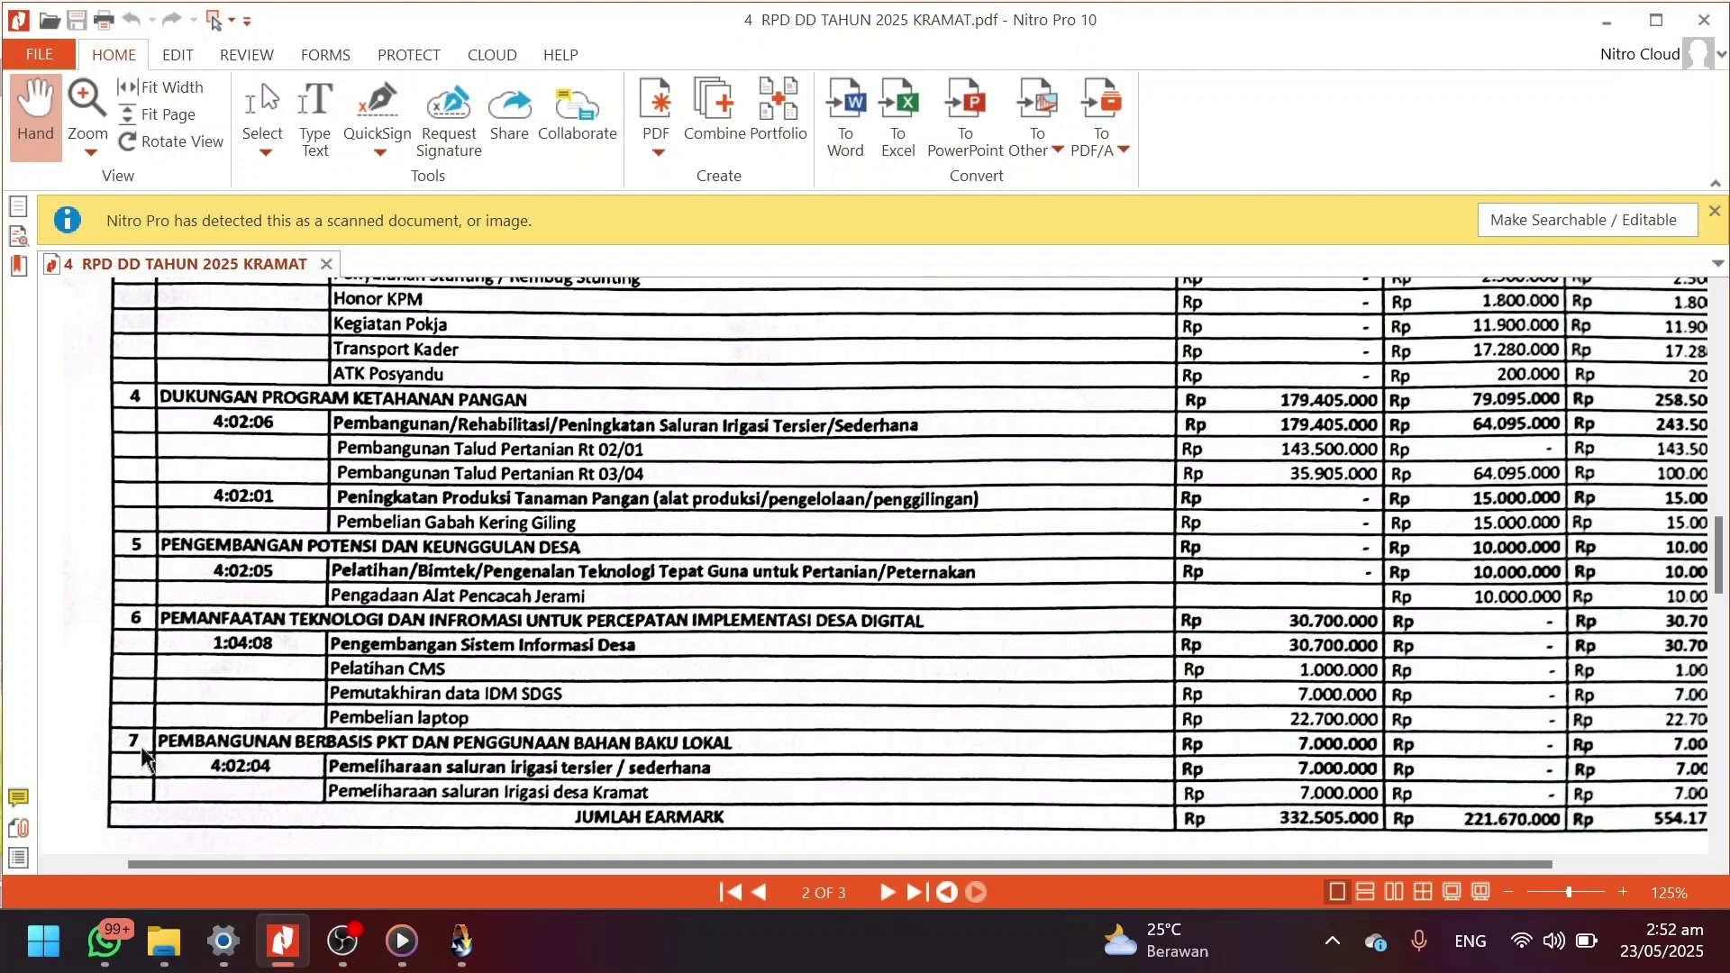
scroll(424, 813, "down", 10)
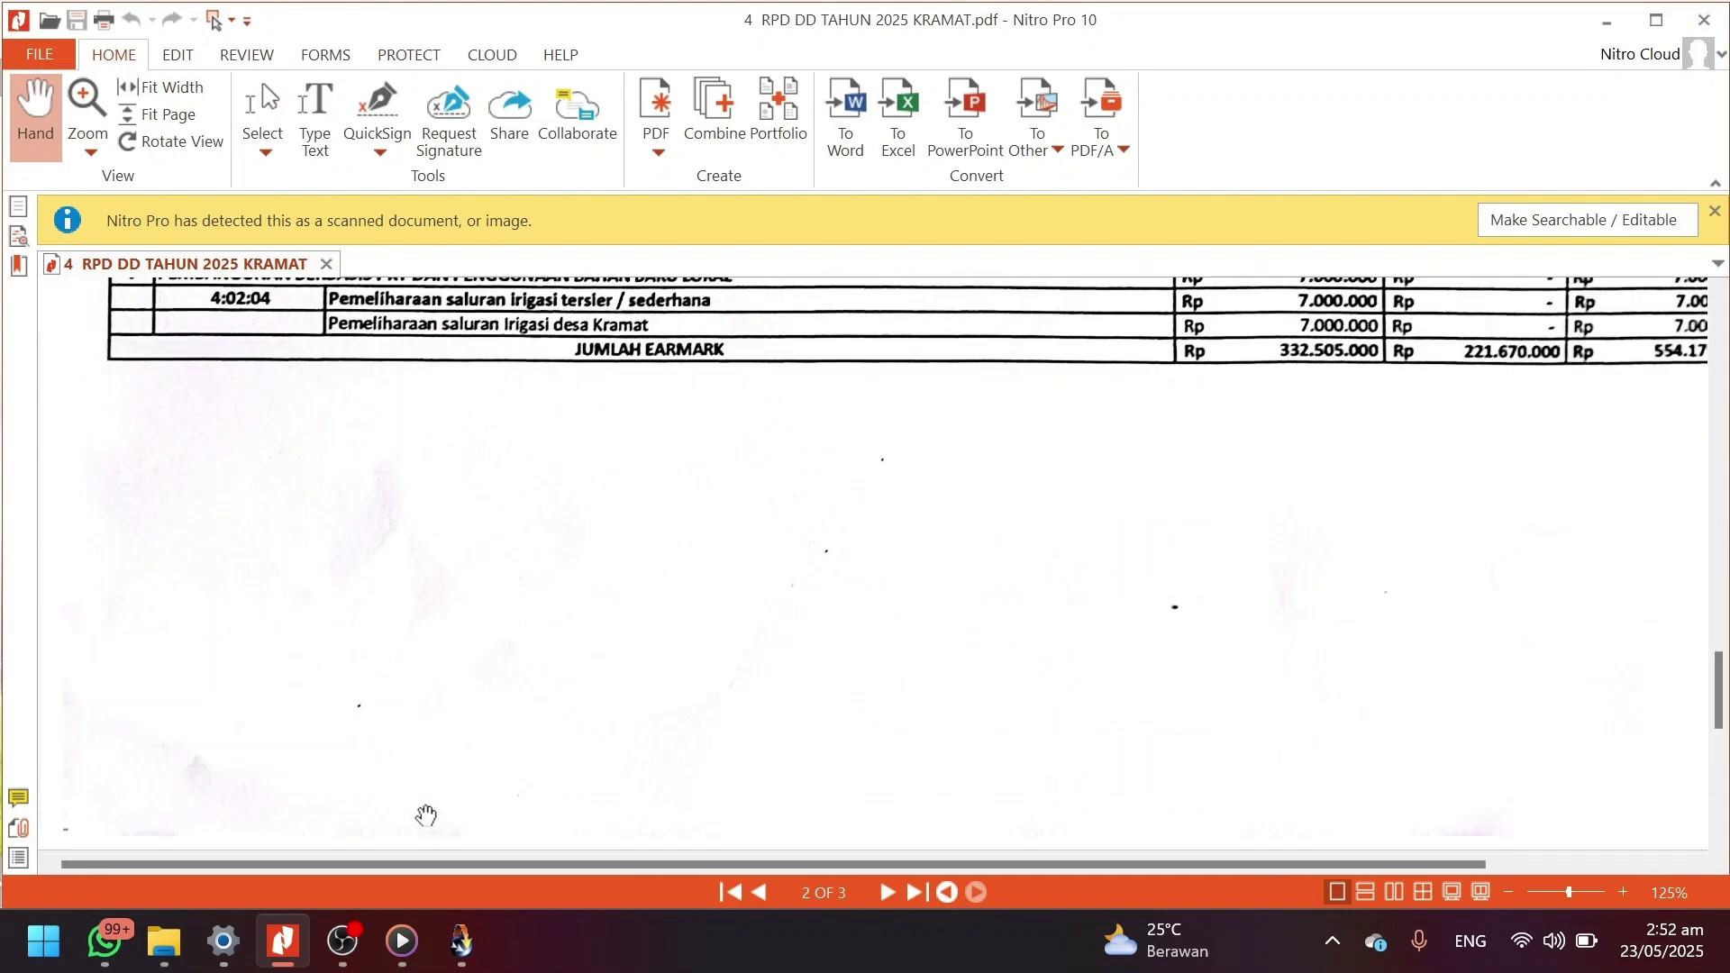
scroll(424, 813, "down", 3)
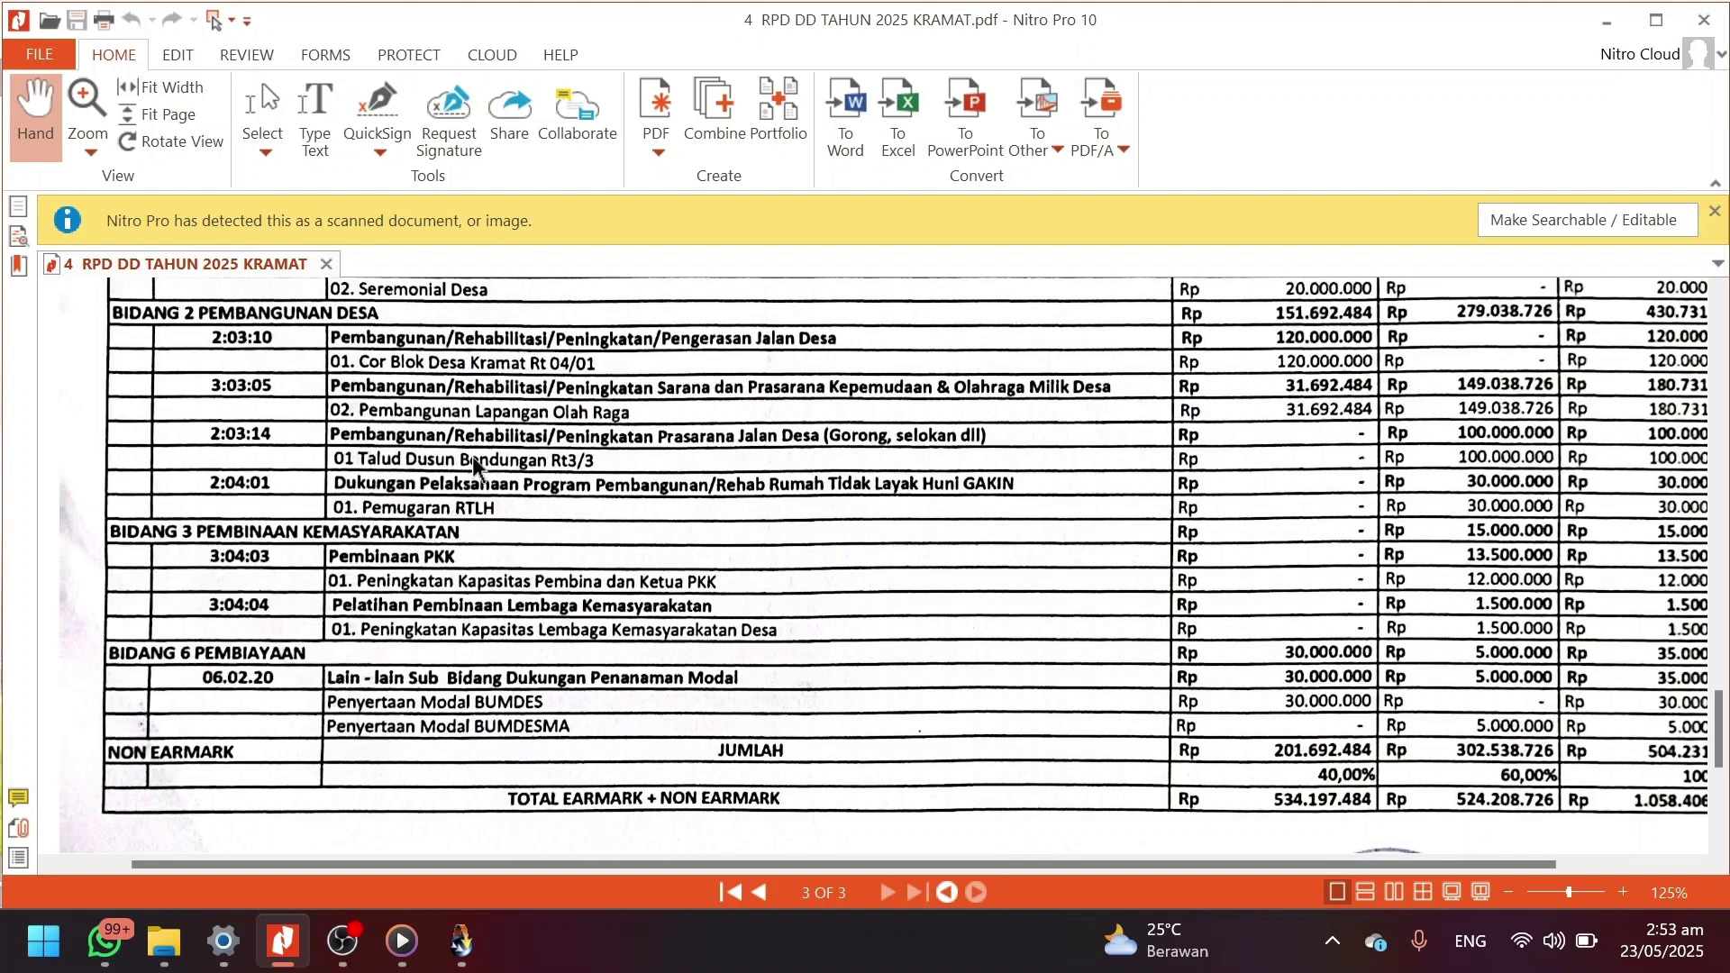
Back in Siskeudes, close the budgeting window and open Parameter > Referensi Kegiatan.
scroll(473, 464, "up", 10)
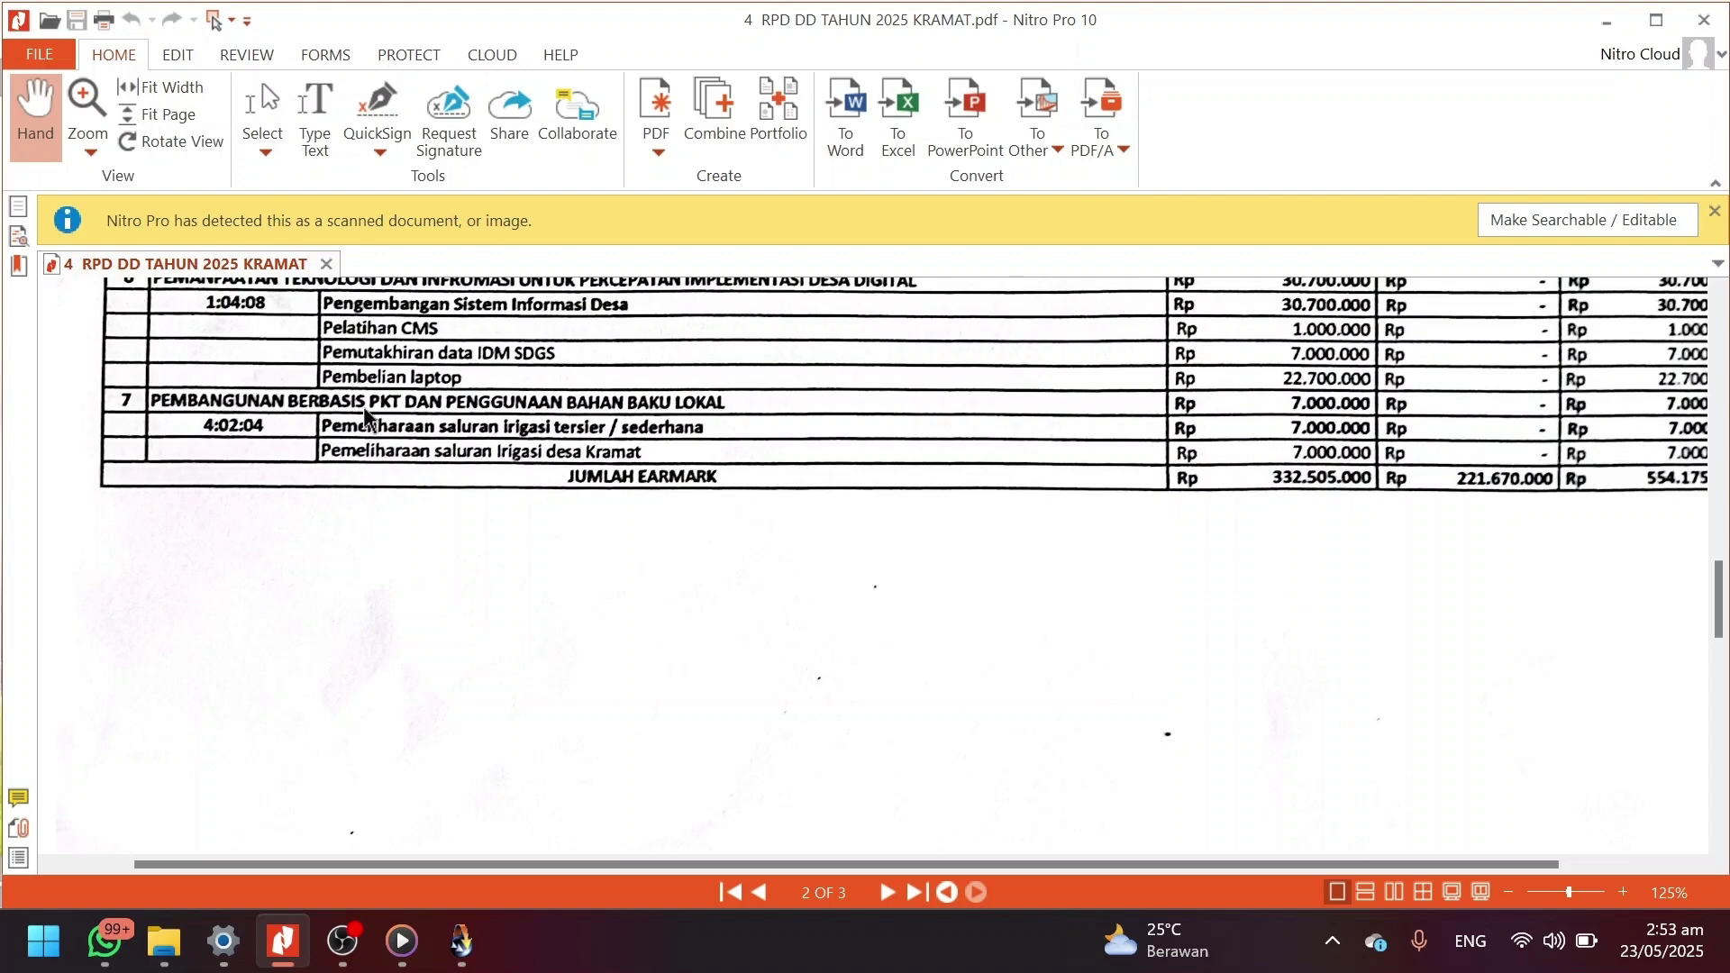
key("alt+Tab")
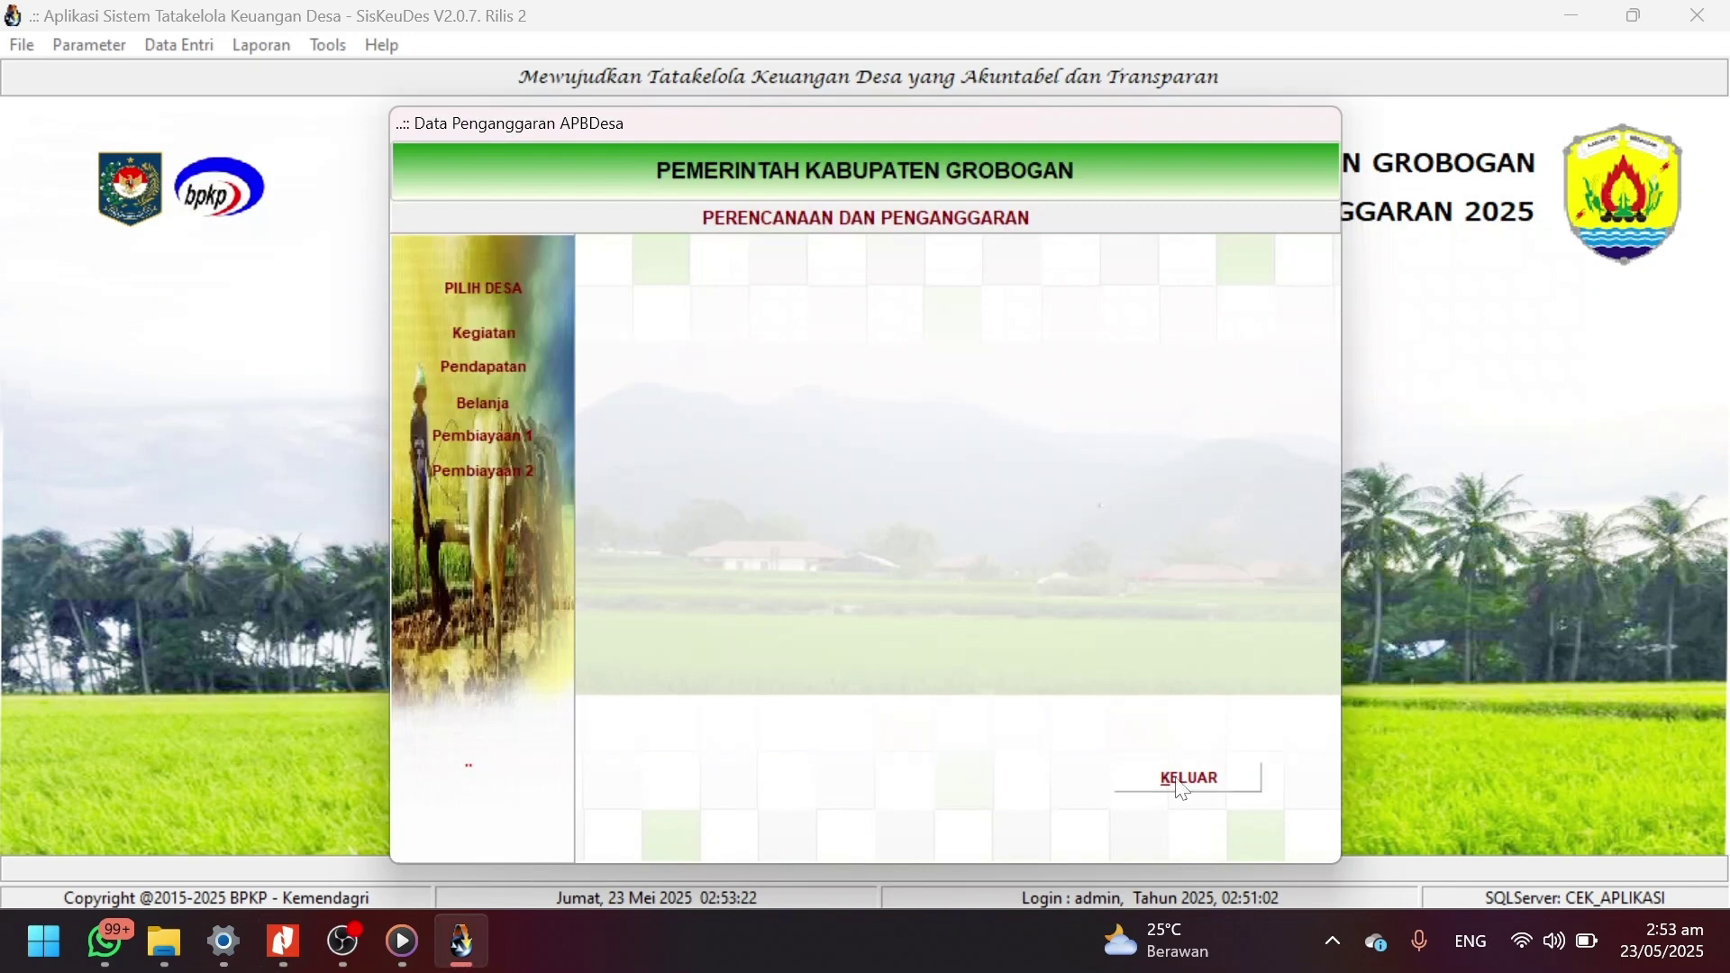
left_click(1189, 779)
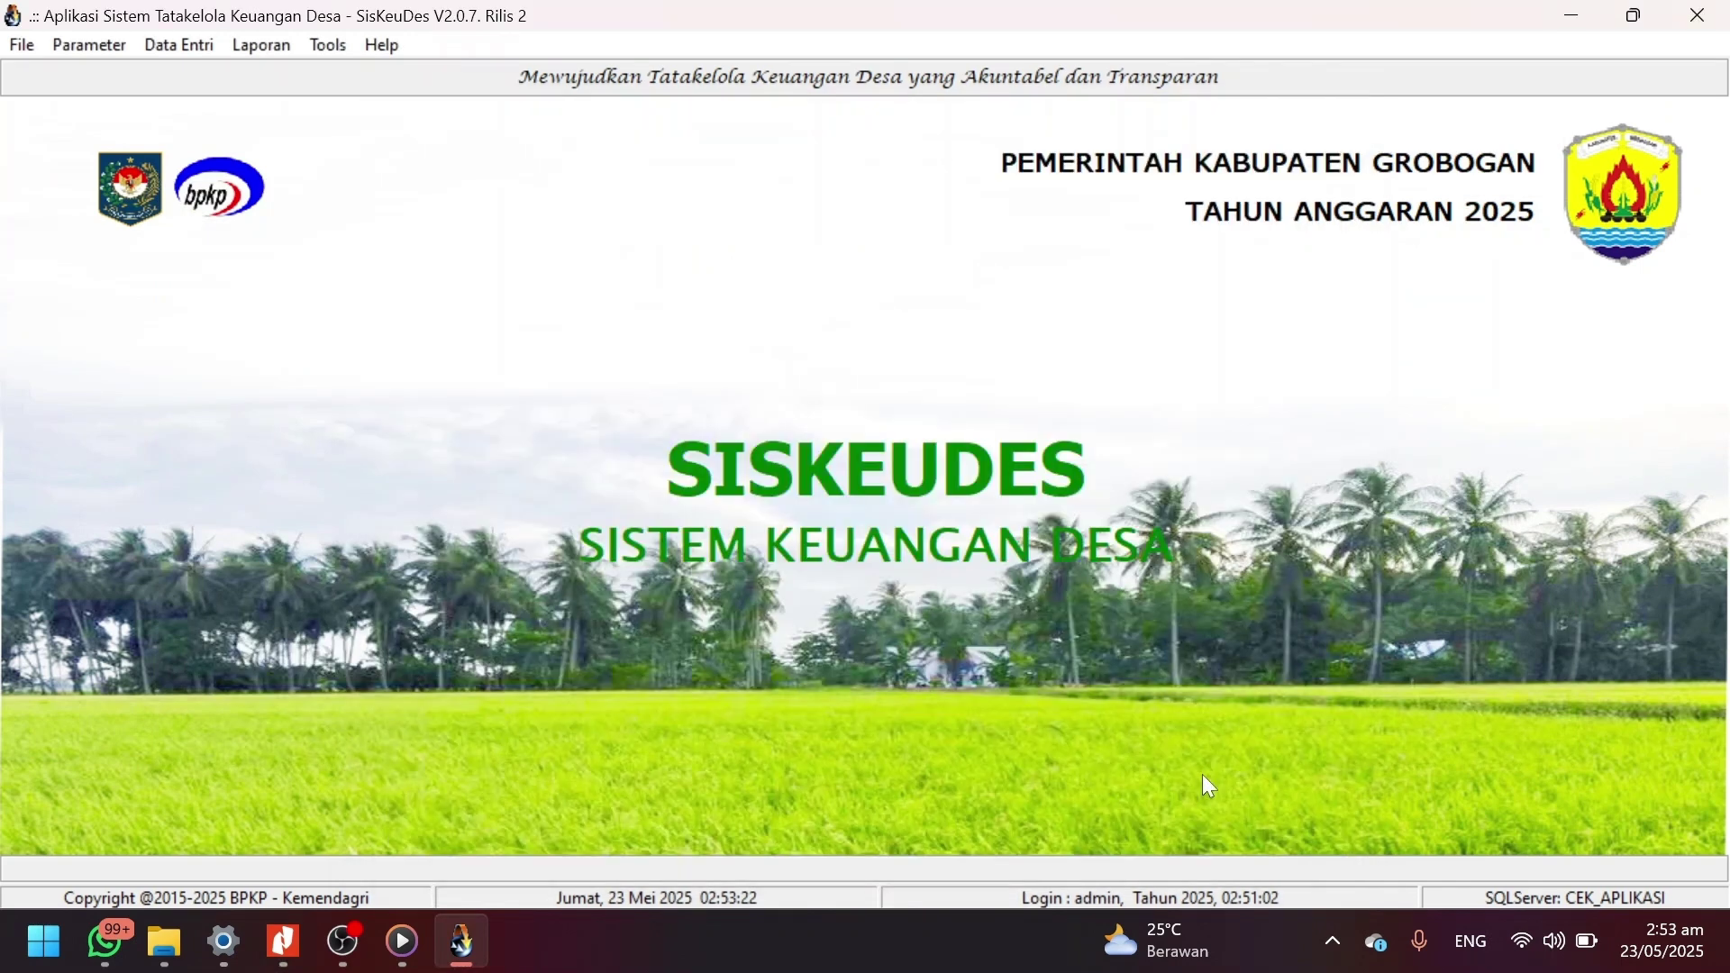
left_click(89, 46)
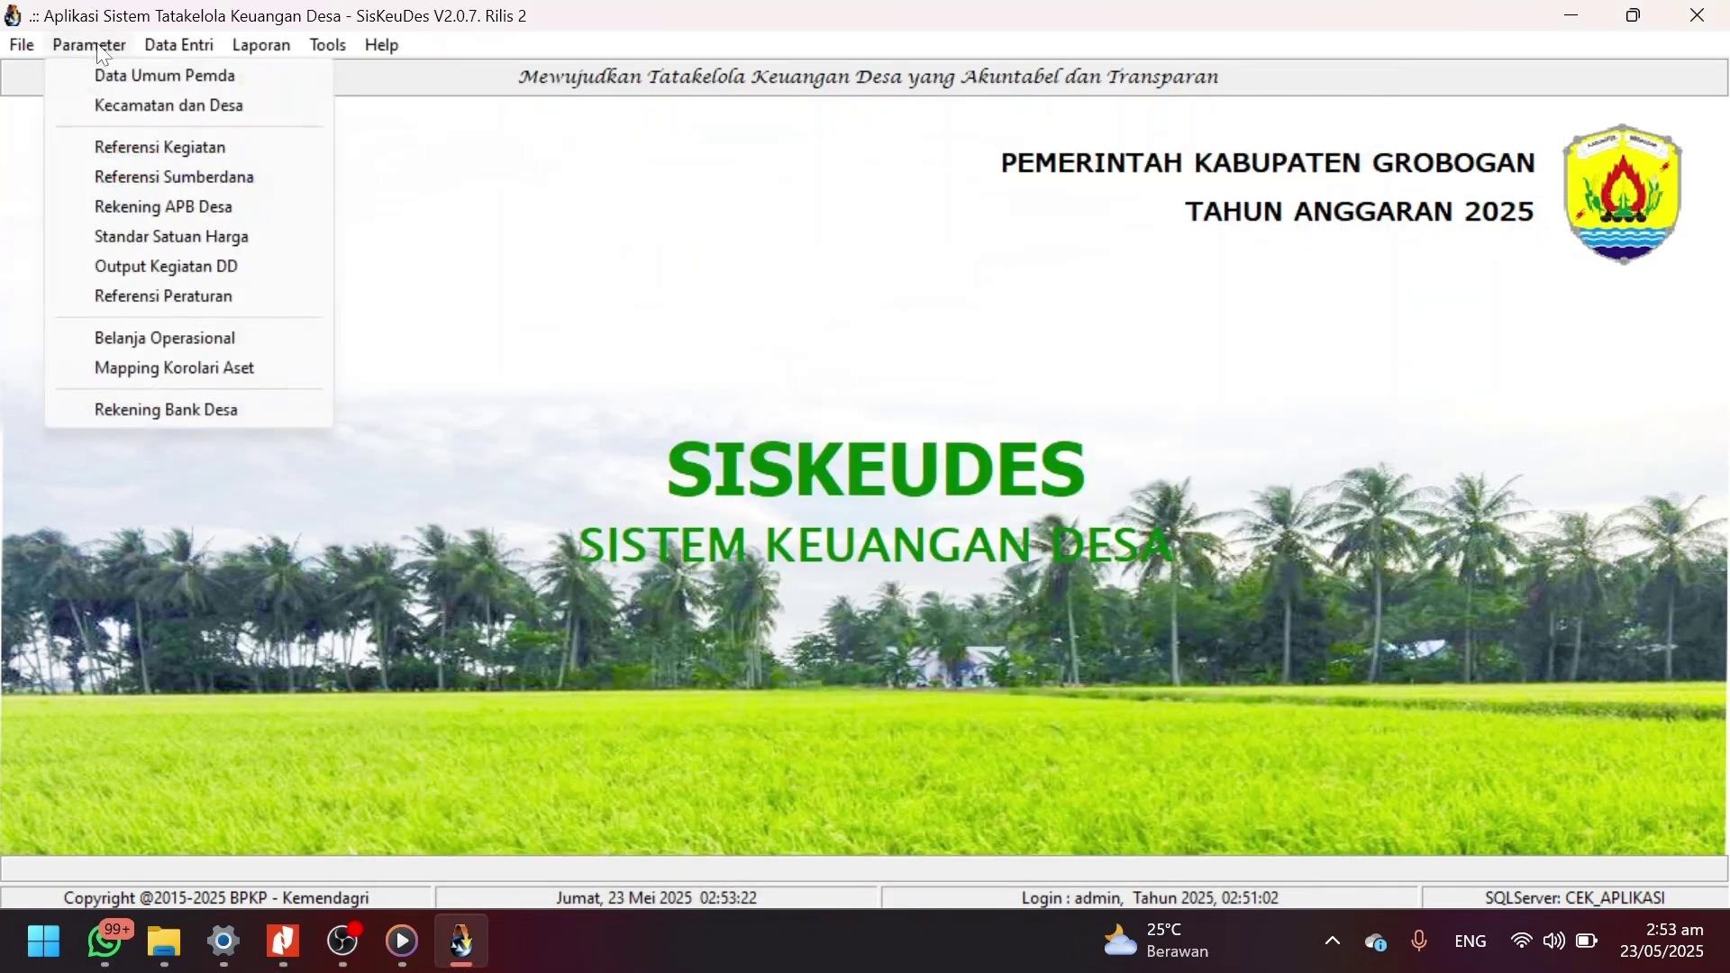
left_click(159, 149)
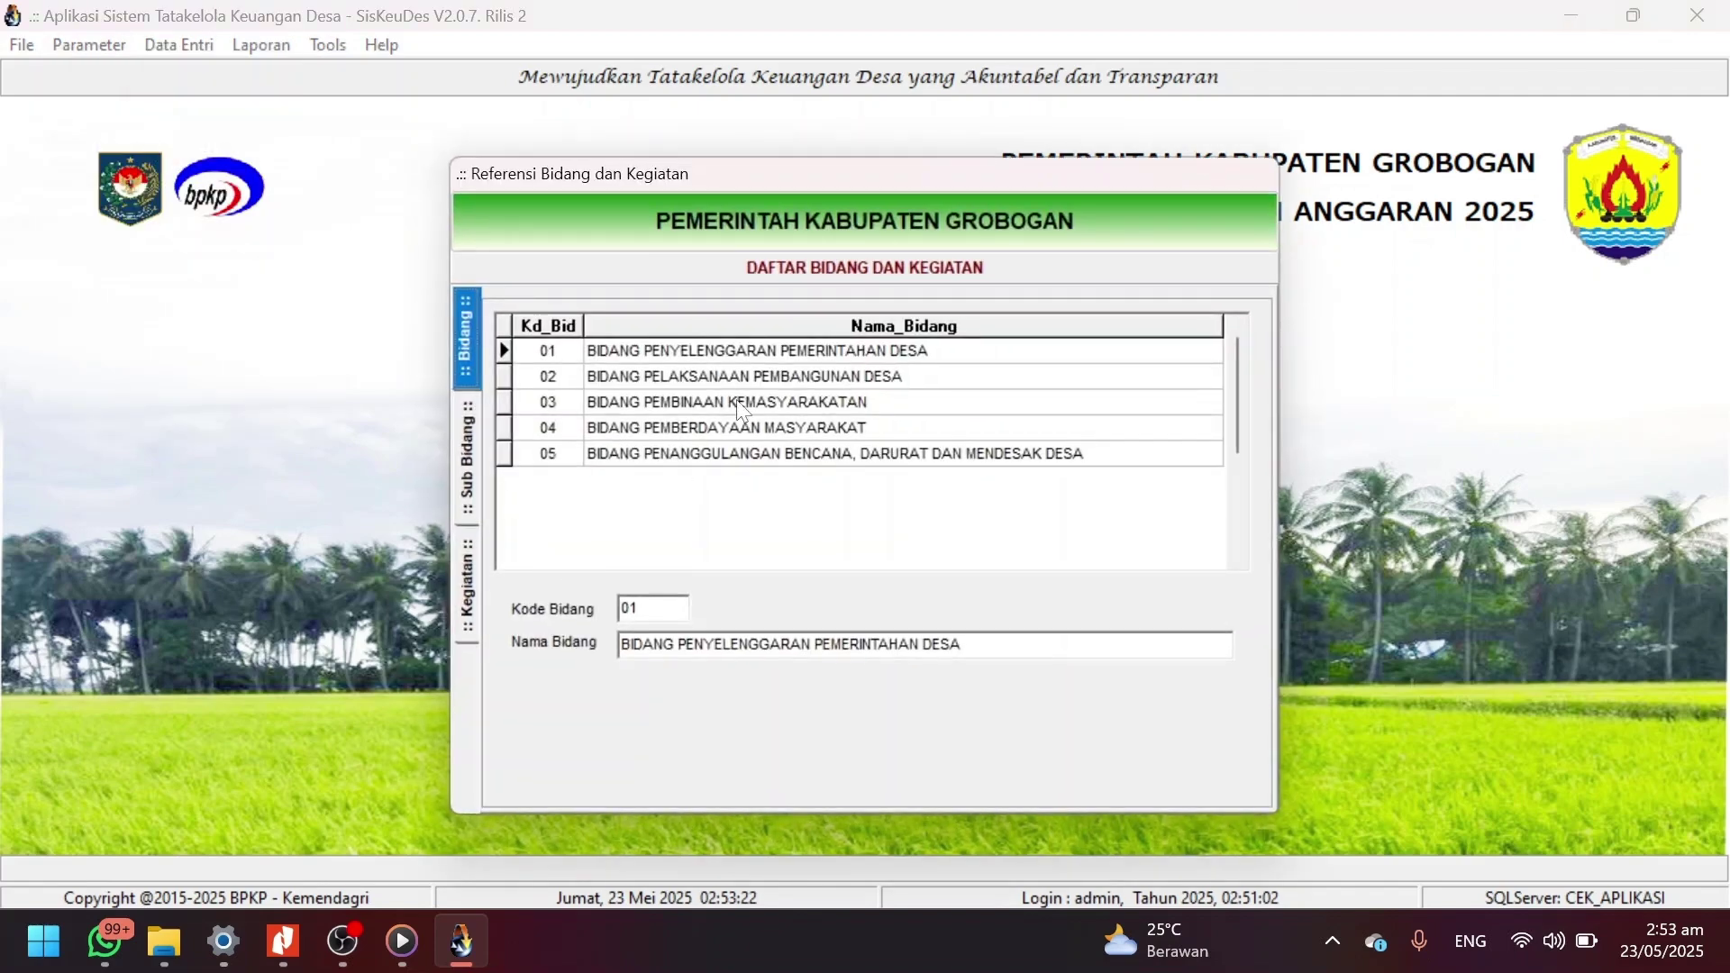
List the activities of sub-bidang 02.03, then preview and close the Mapping Tagging Kegiatan report.
double_click(752, 378)
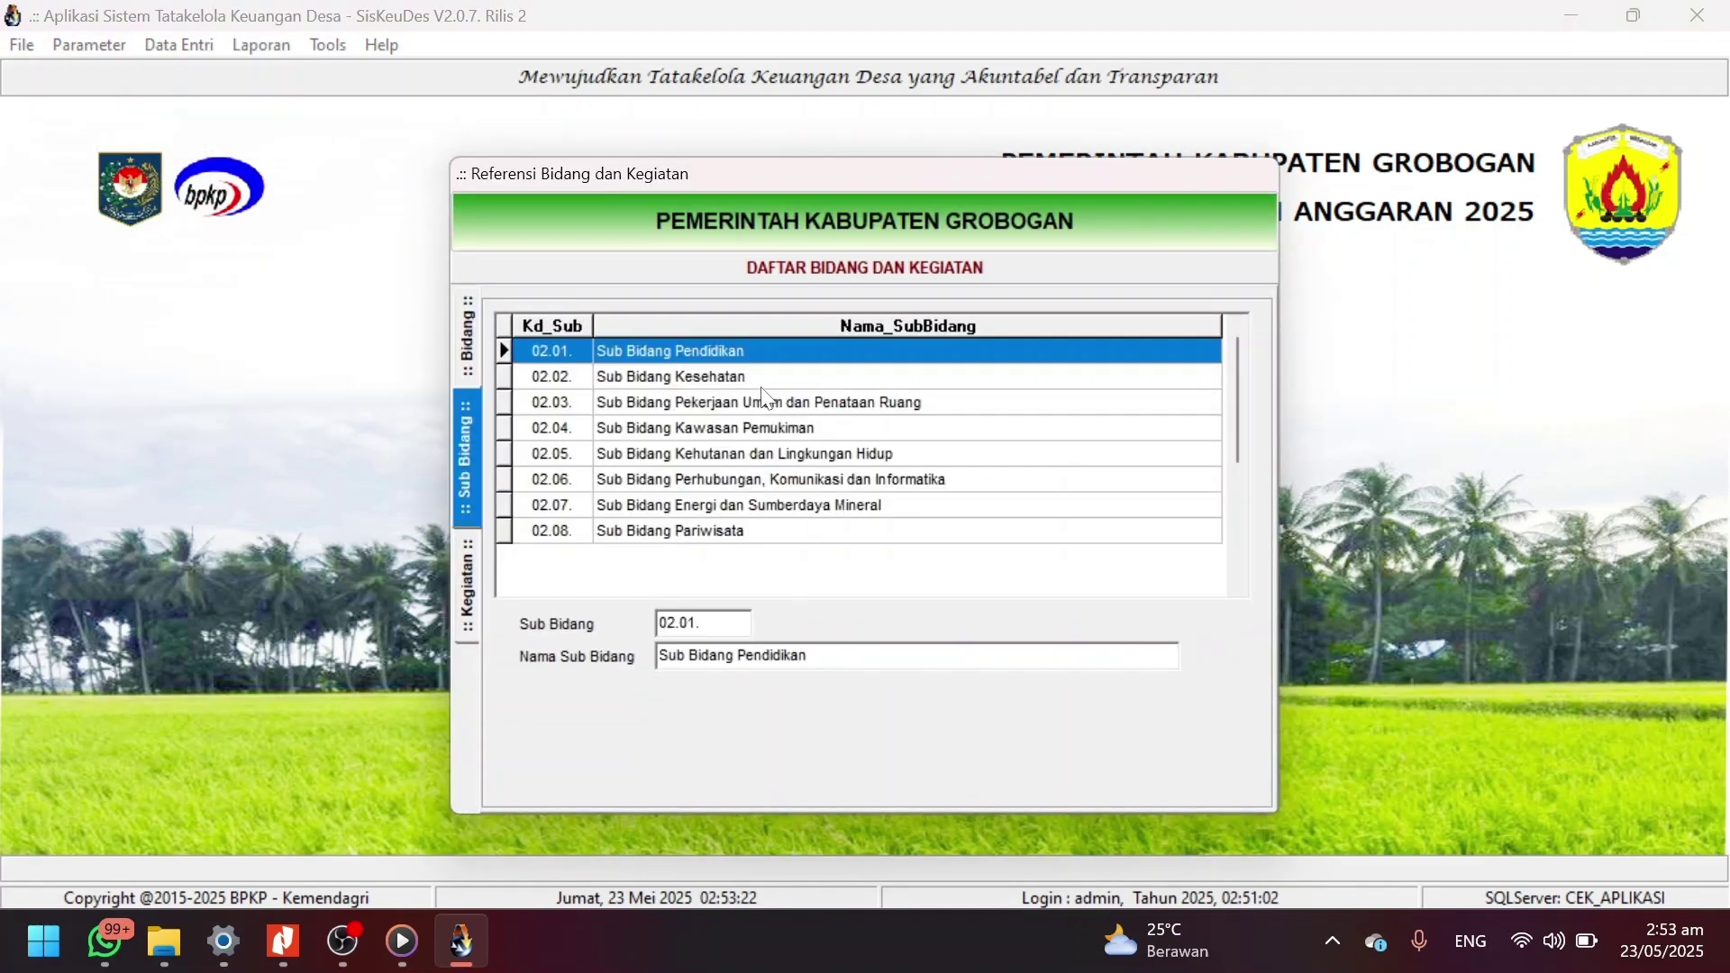
double_click(764, 402)
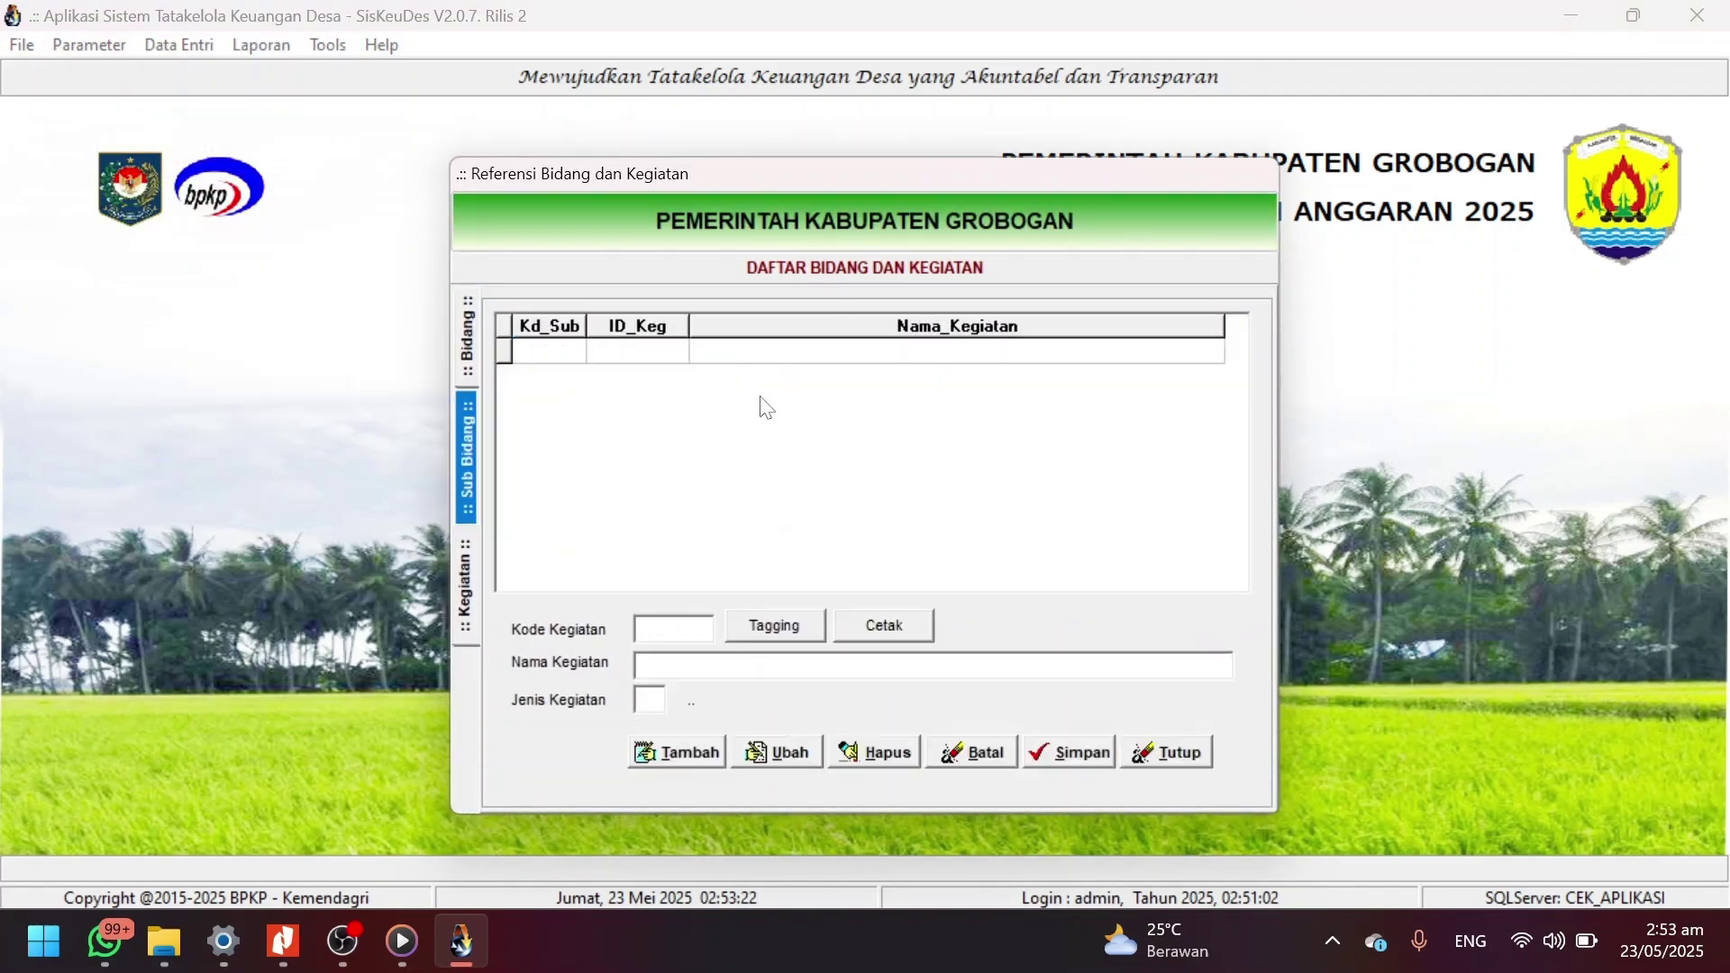
left_click(883, 633)
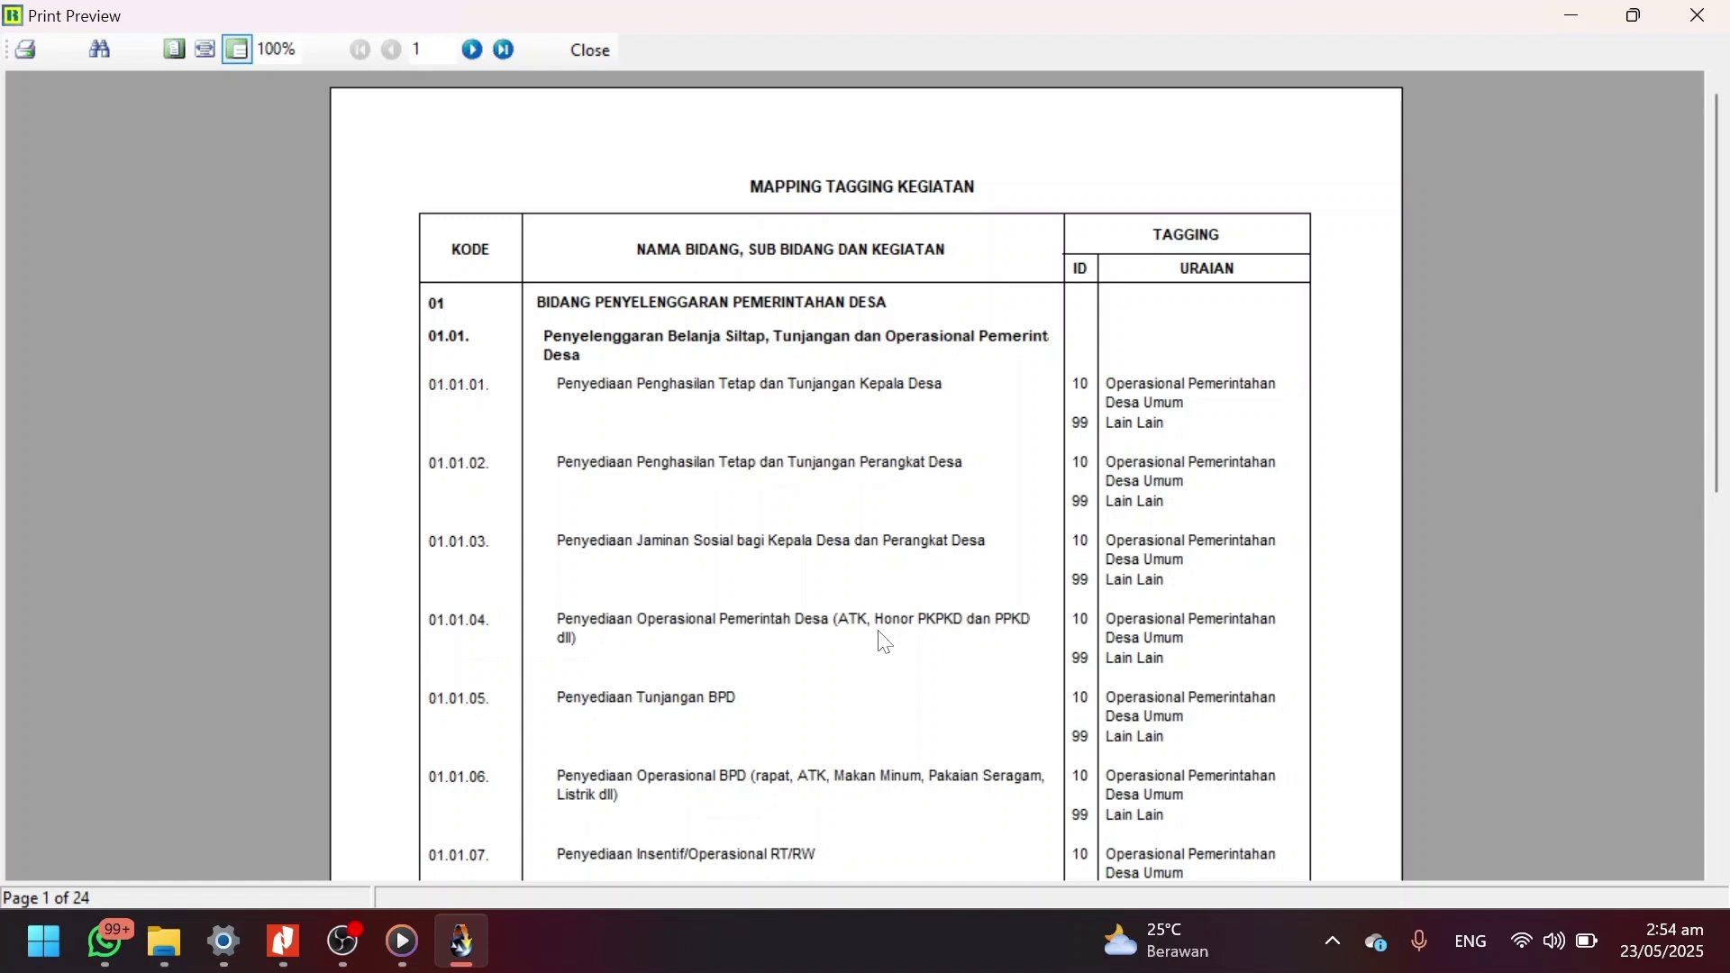
scroll(884, 642, "down", 7)
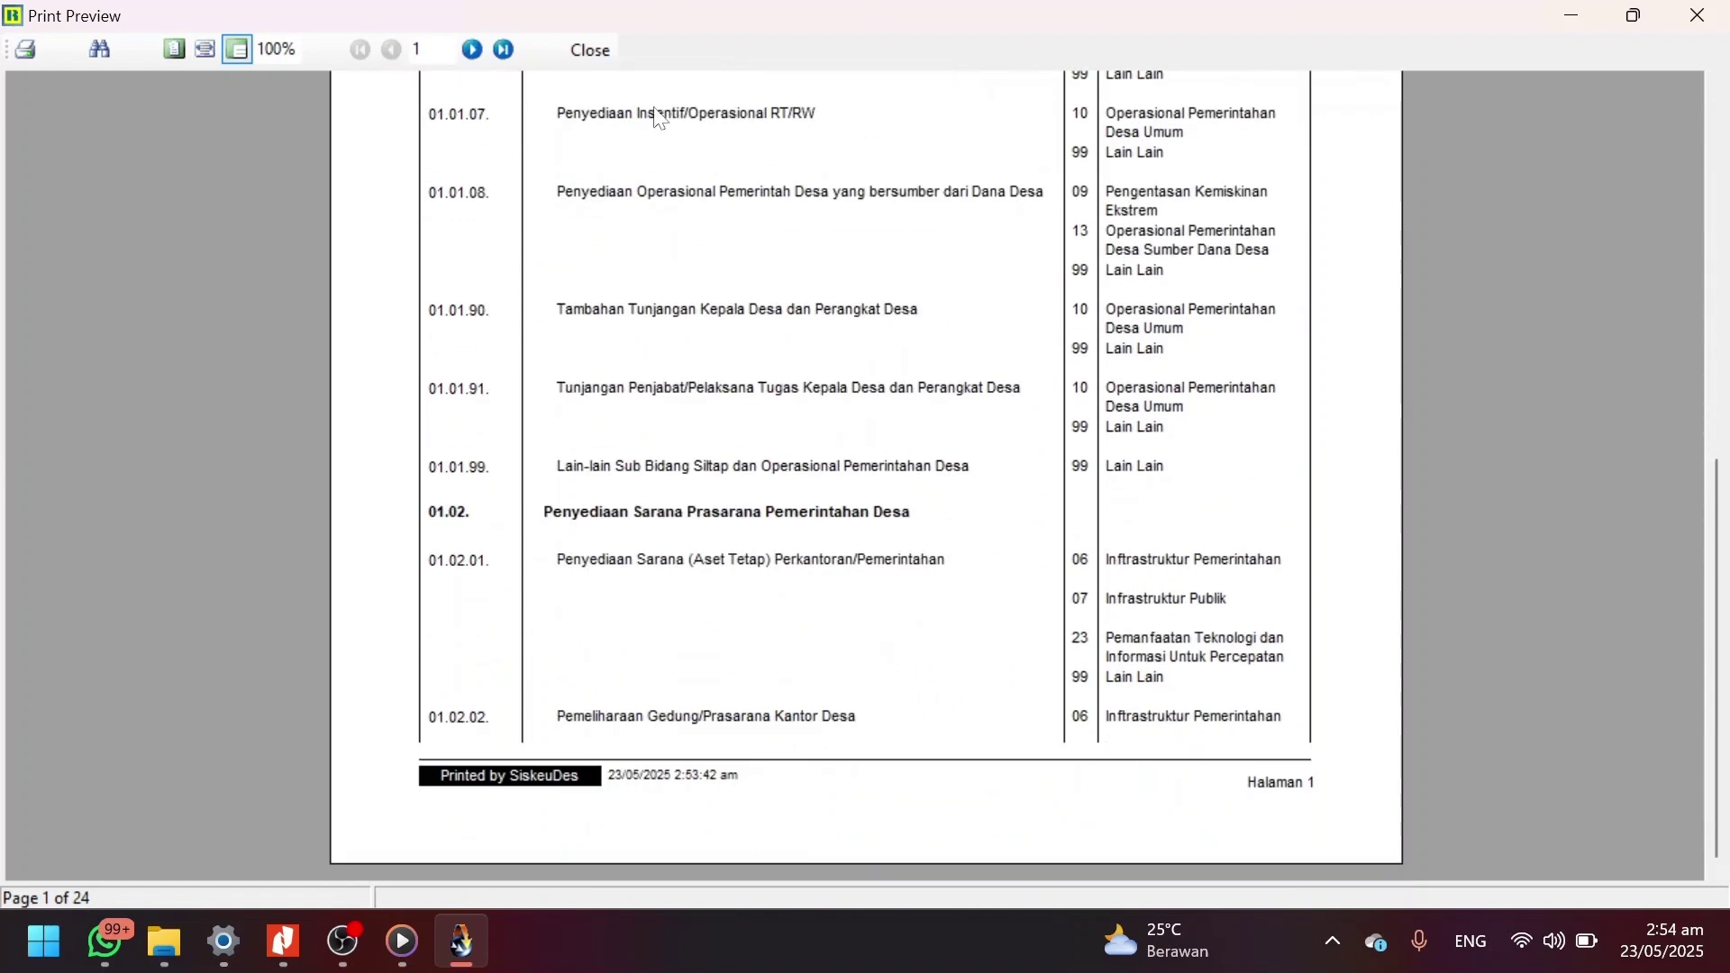
scroll(682, 261, "up", 7)
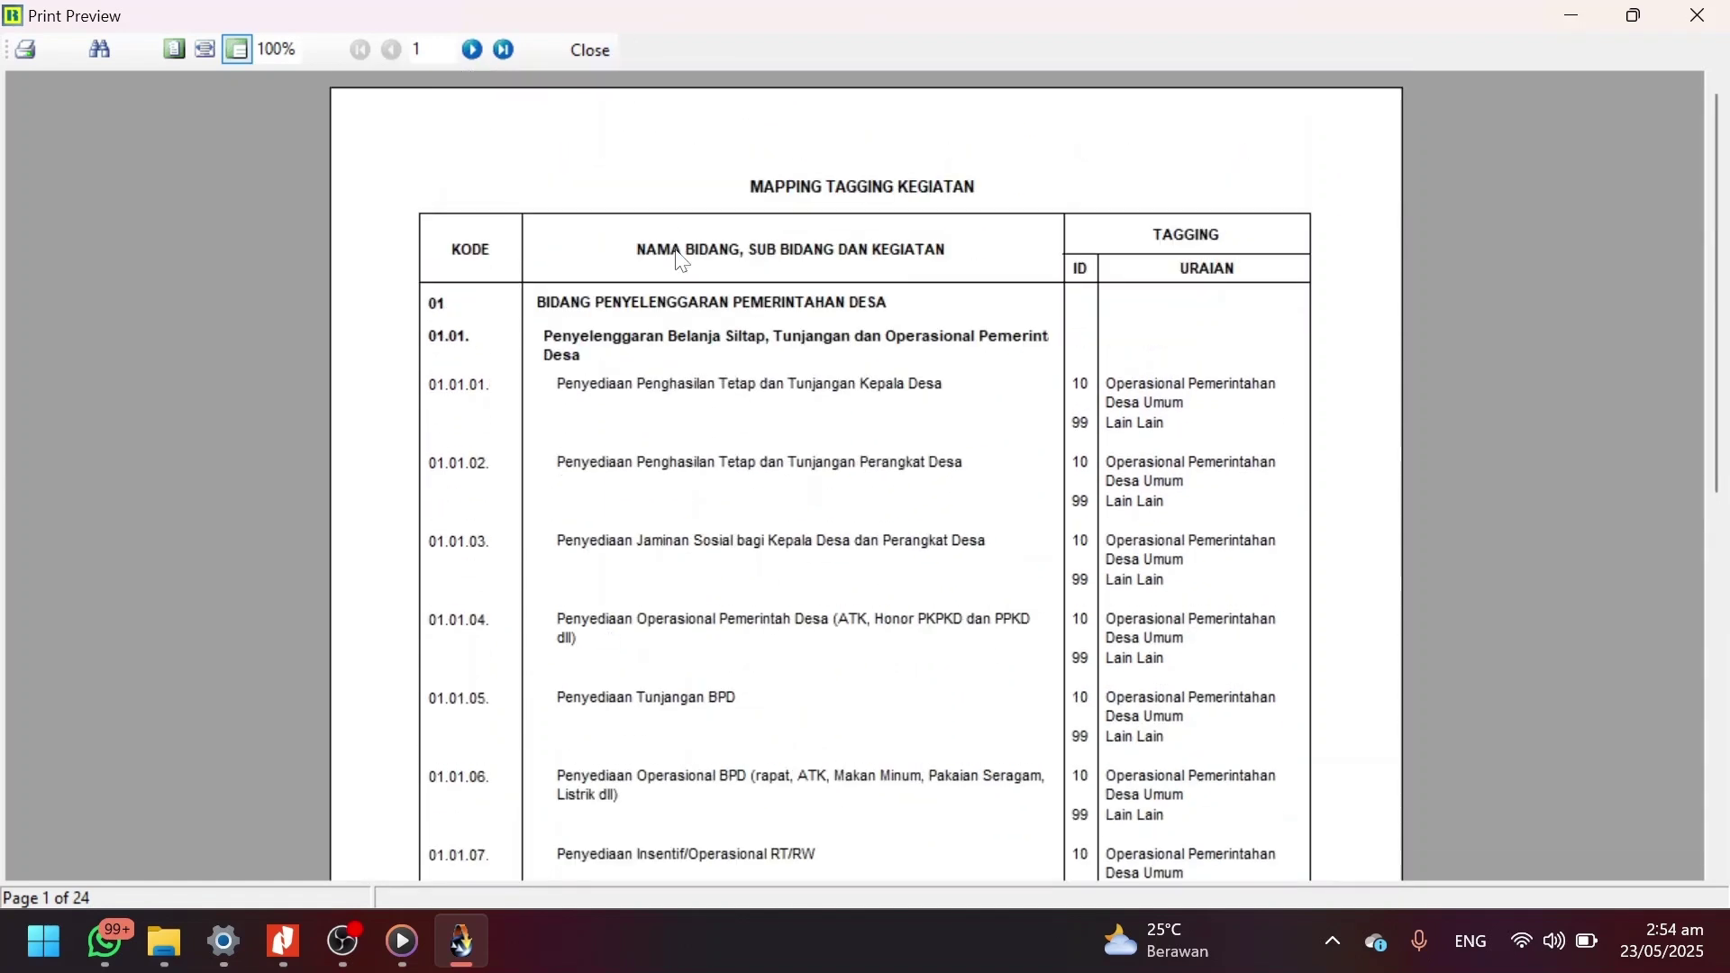
left_click(583, 55)
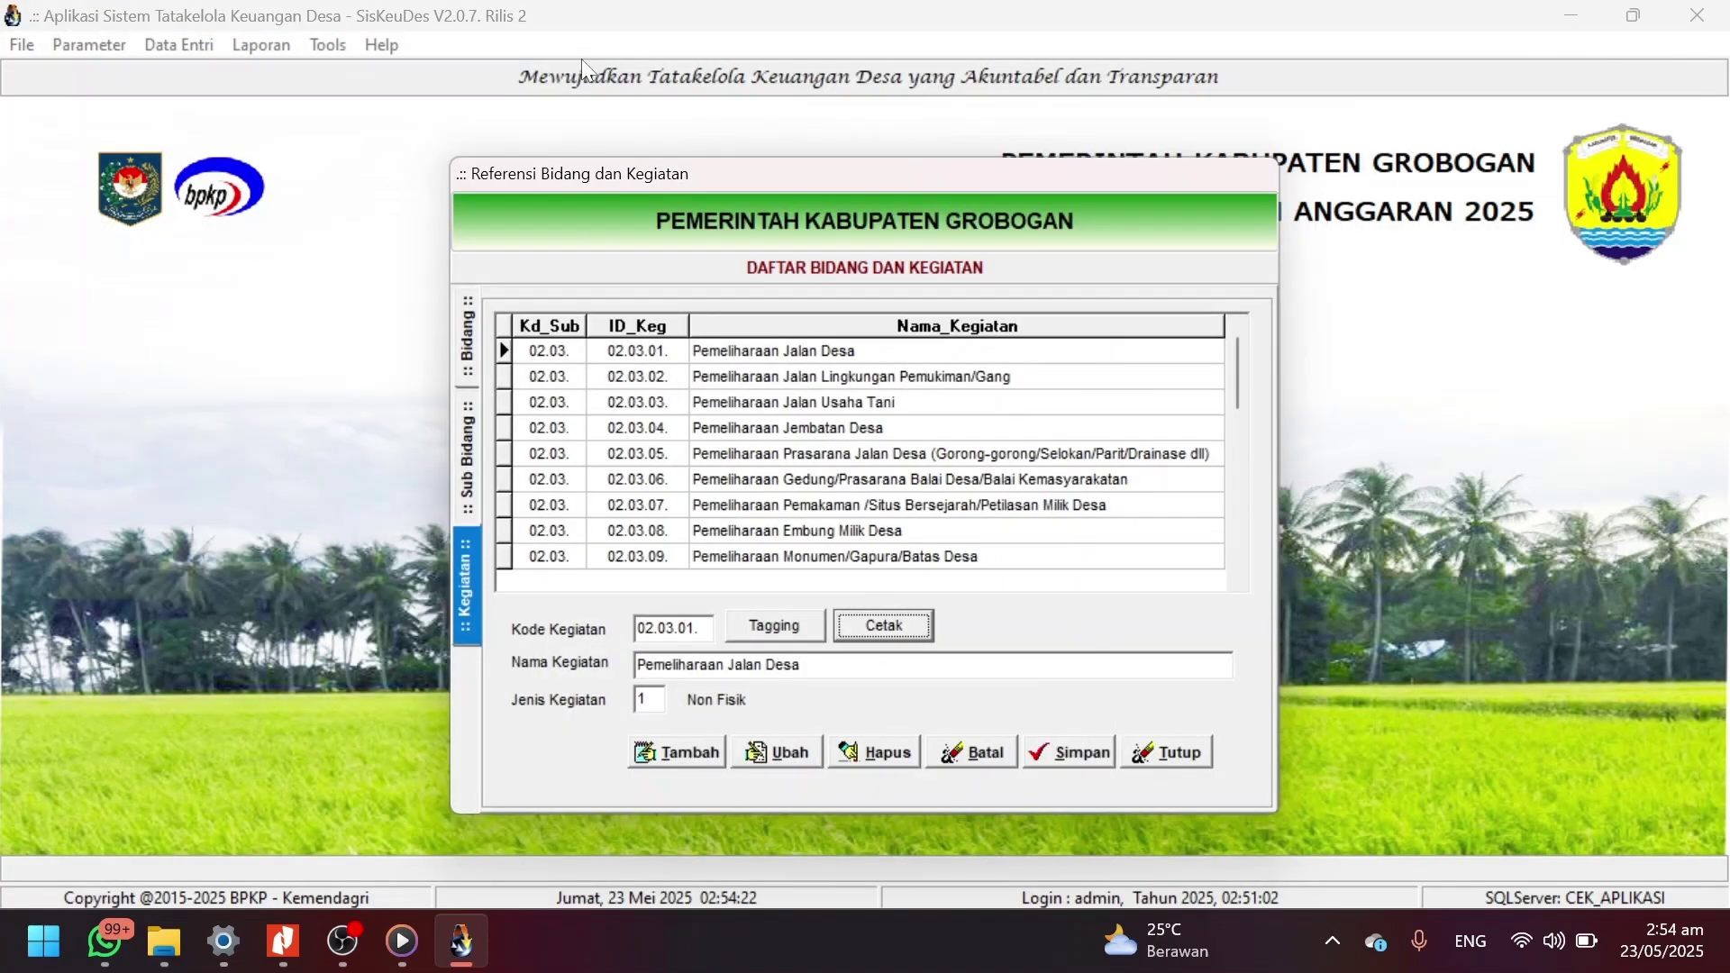
Browse tags for activity 02.03.99 without adding one, then close its tagging form and the Referensi dialog.
left_click(812, 558)
scroll(812, 558, "down", 10)
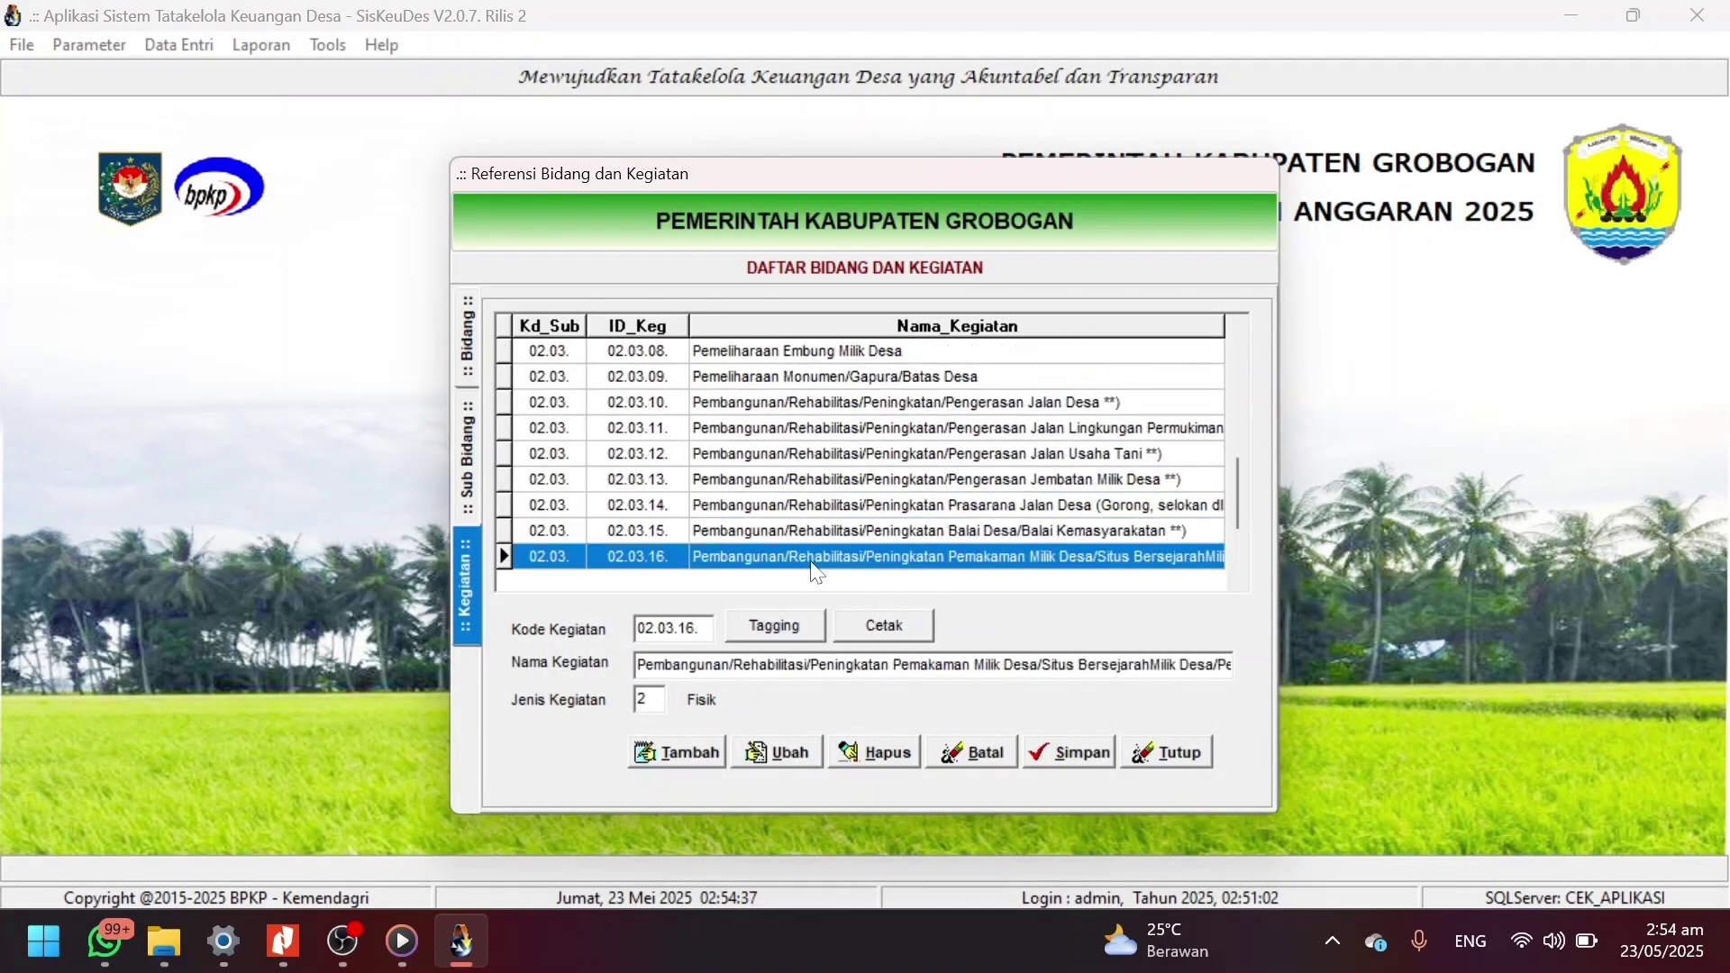
scroll(815, 568, "down", 2)
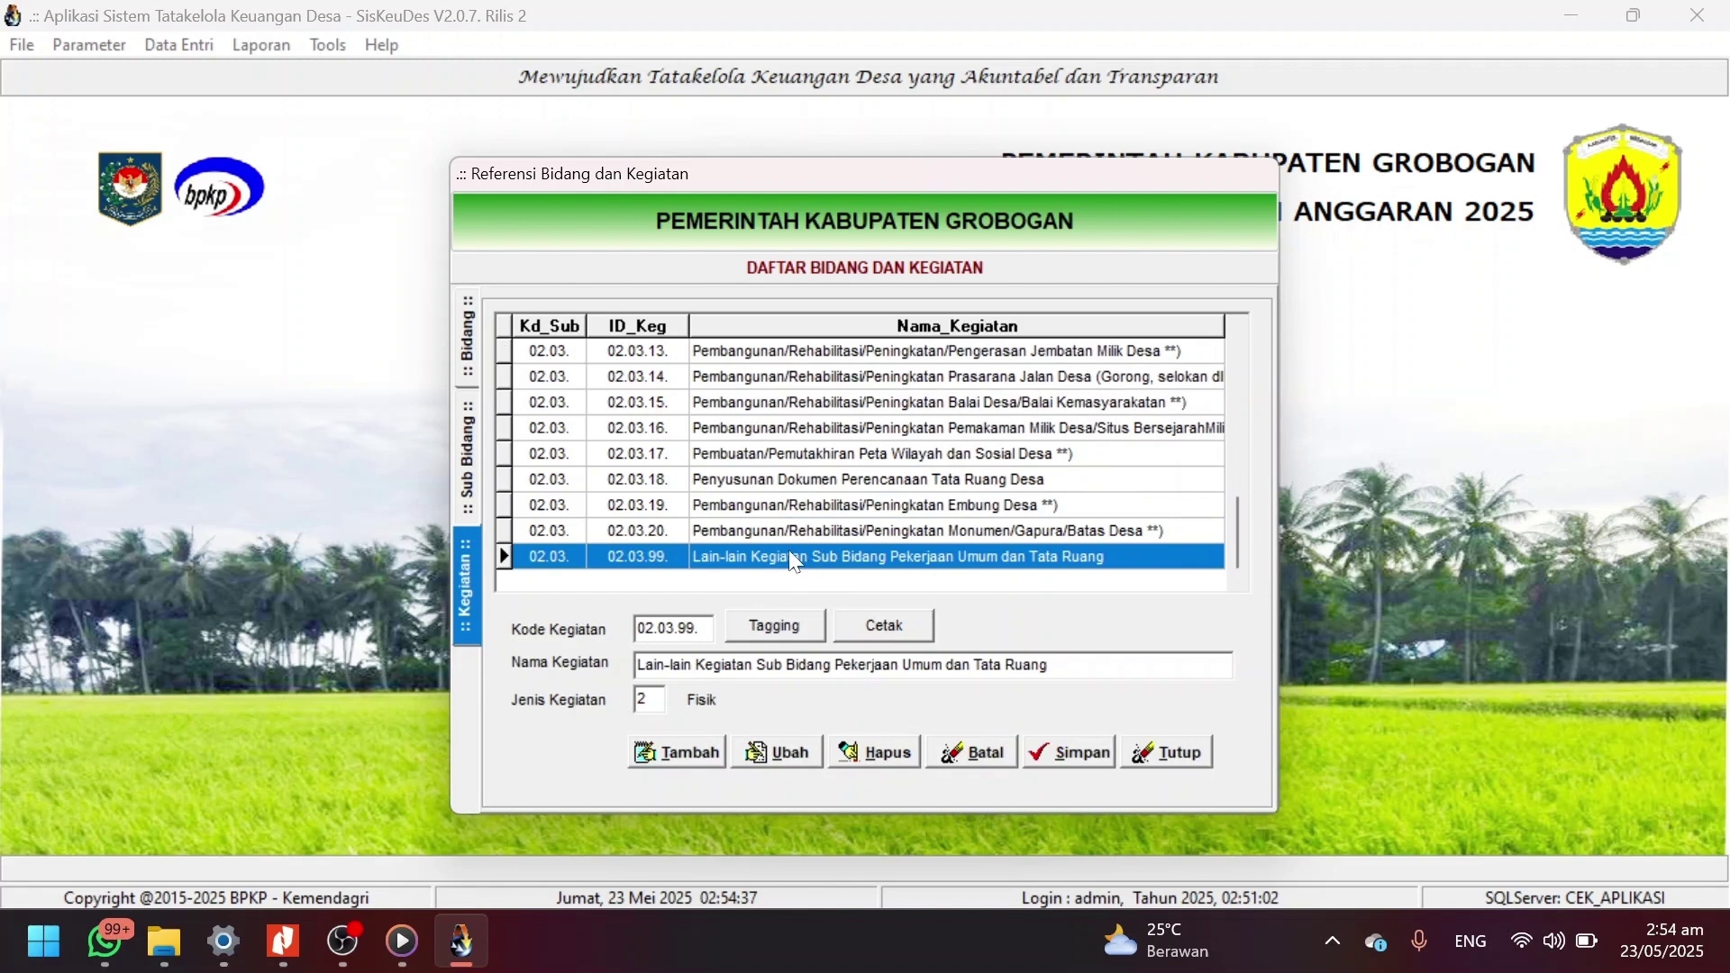
left_click(787, 623)
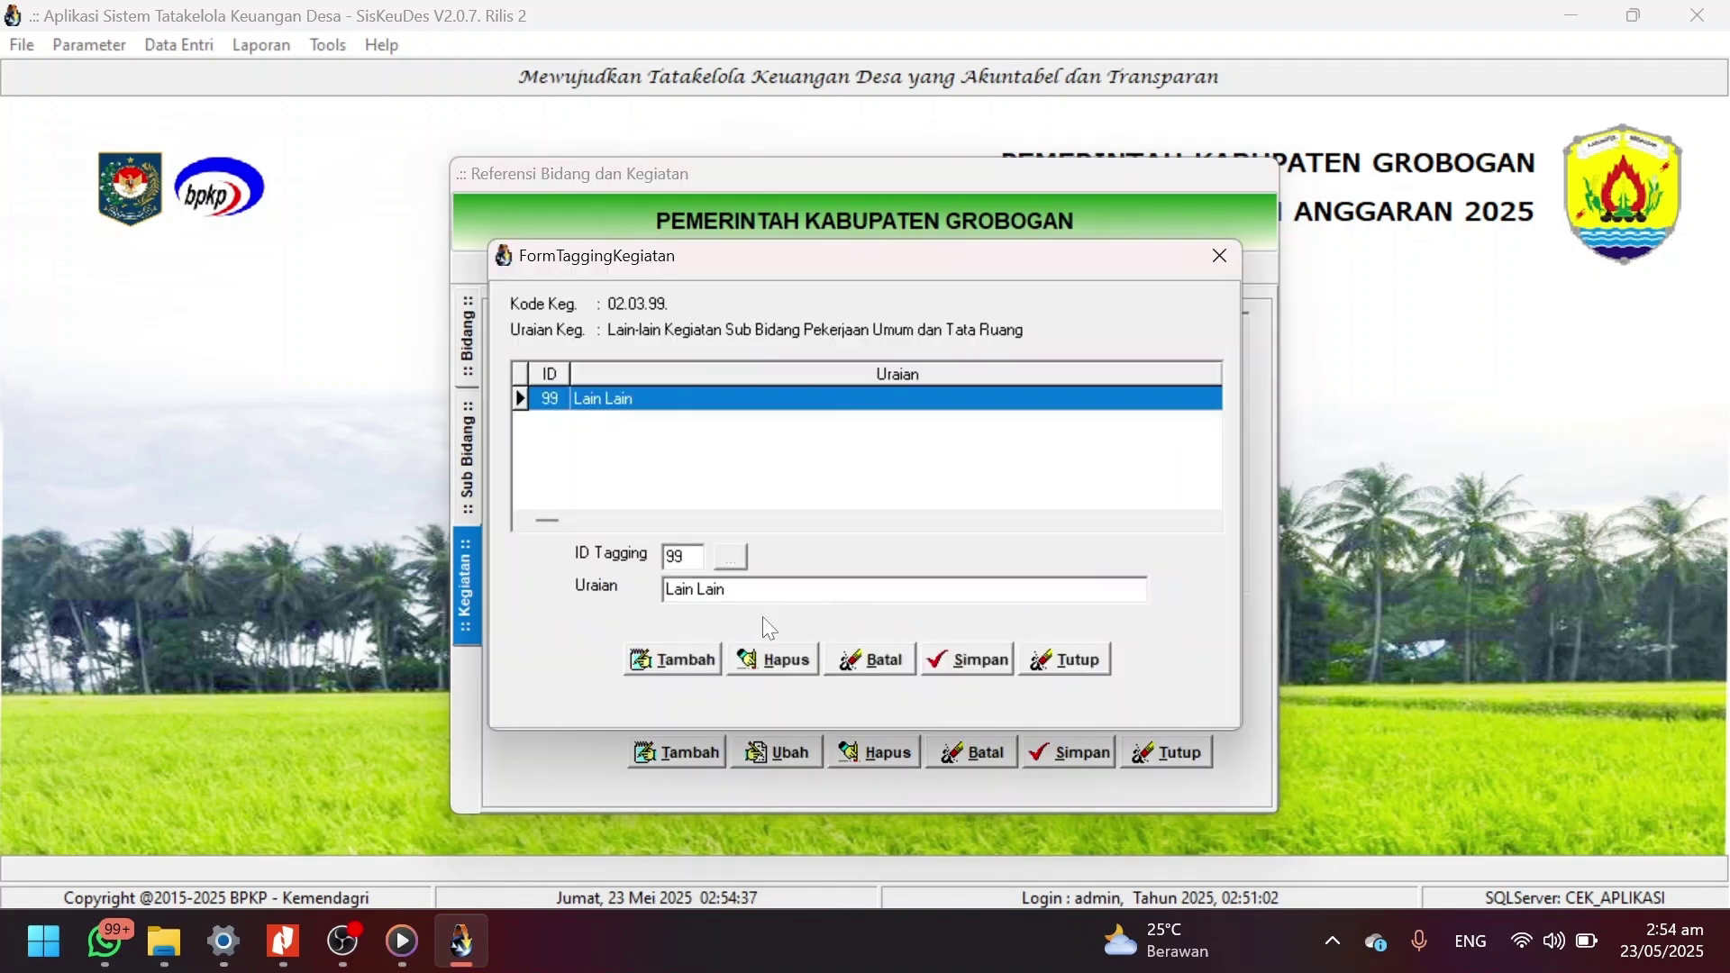
left_click(685, 665)
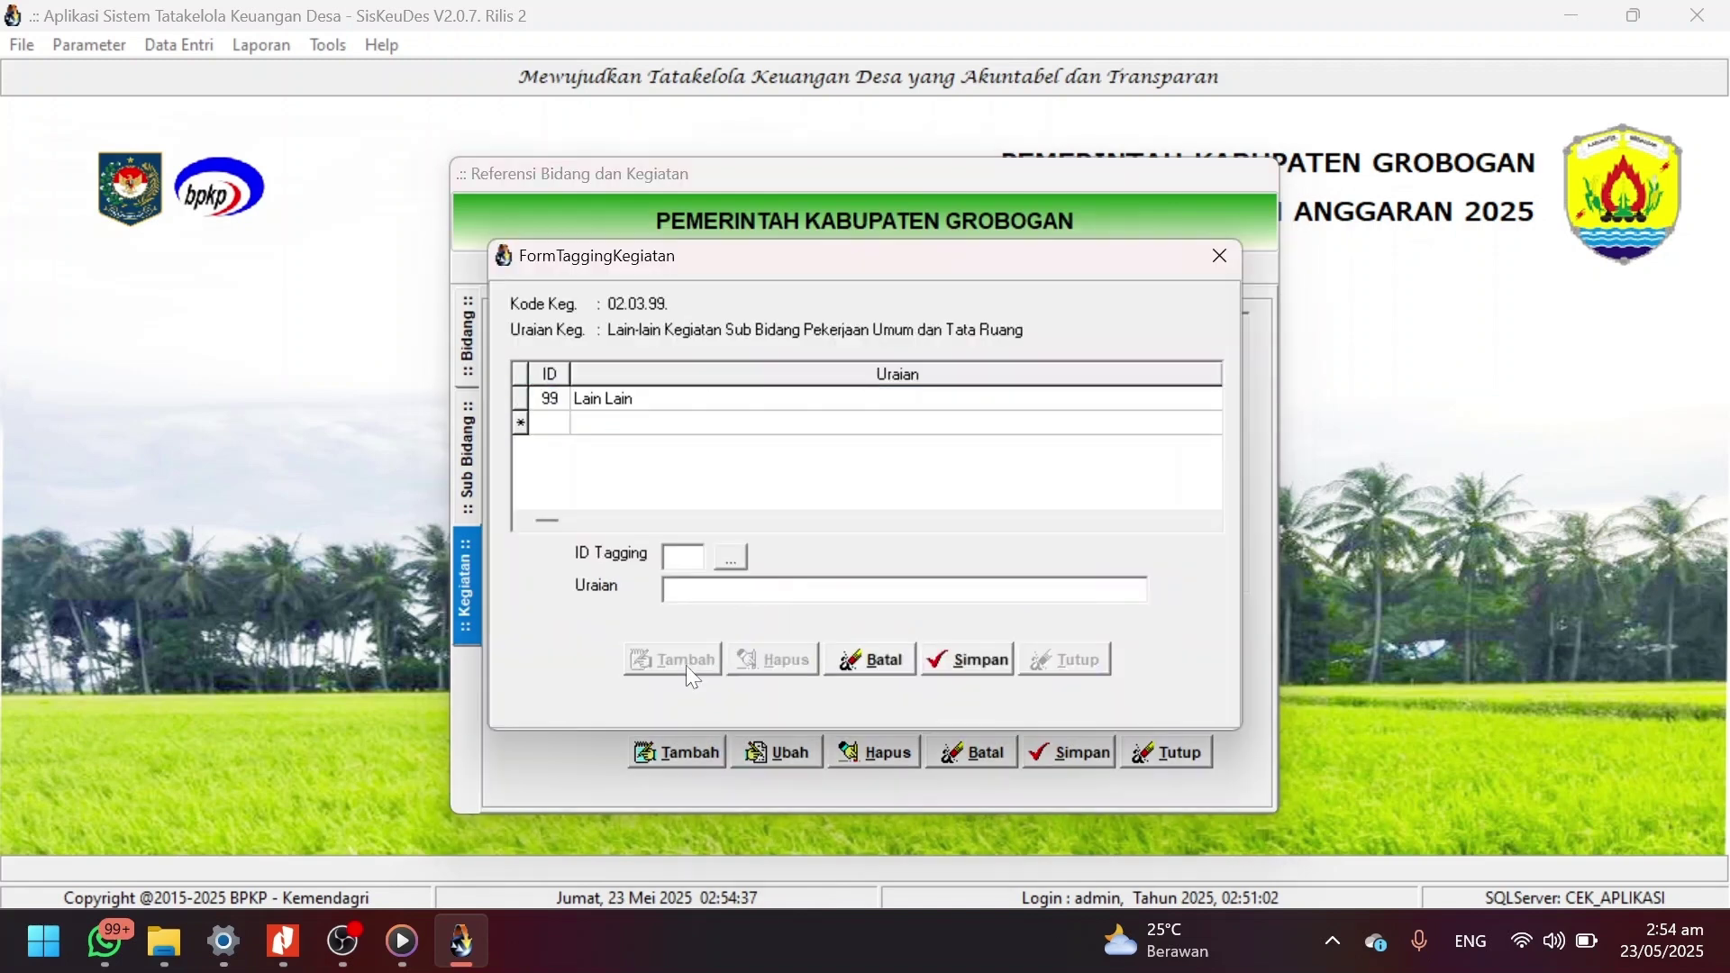
left_click(728, 562)
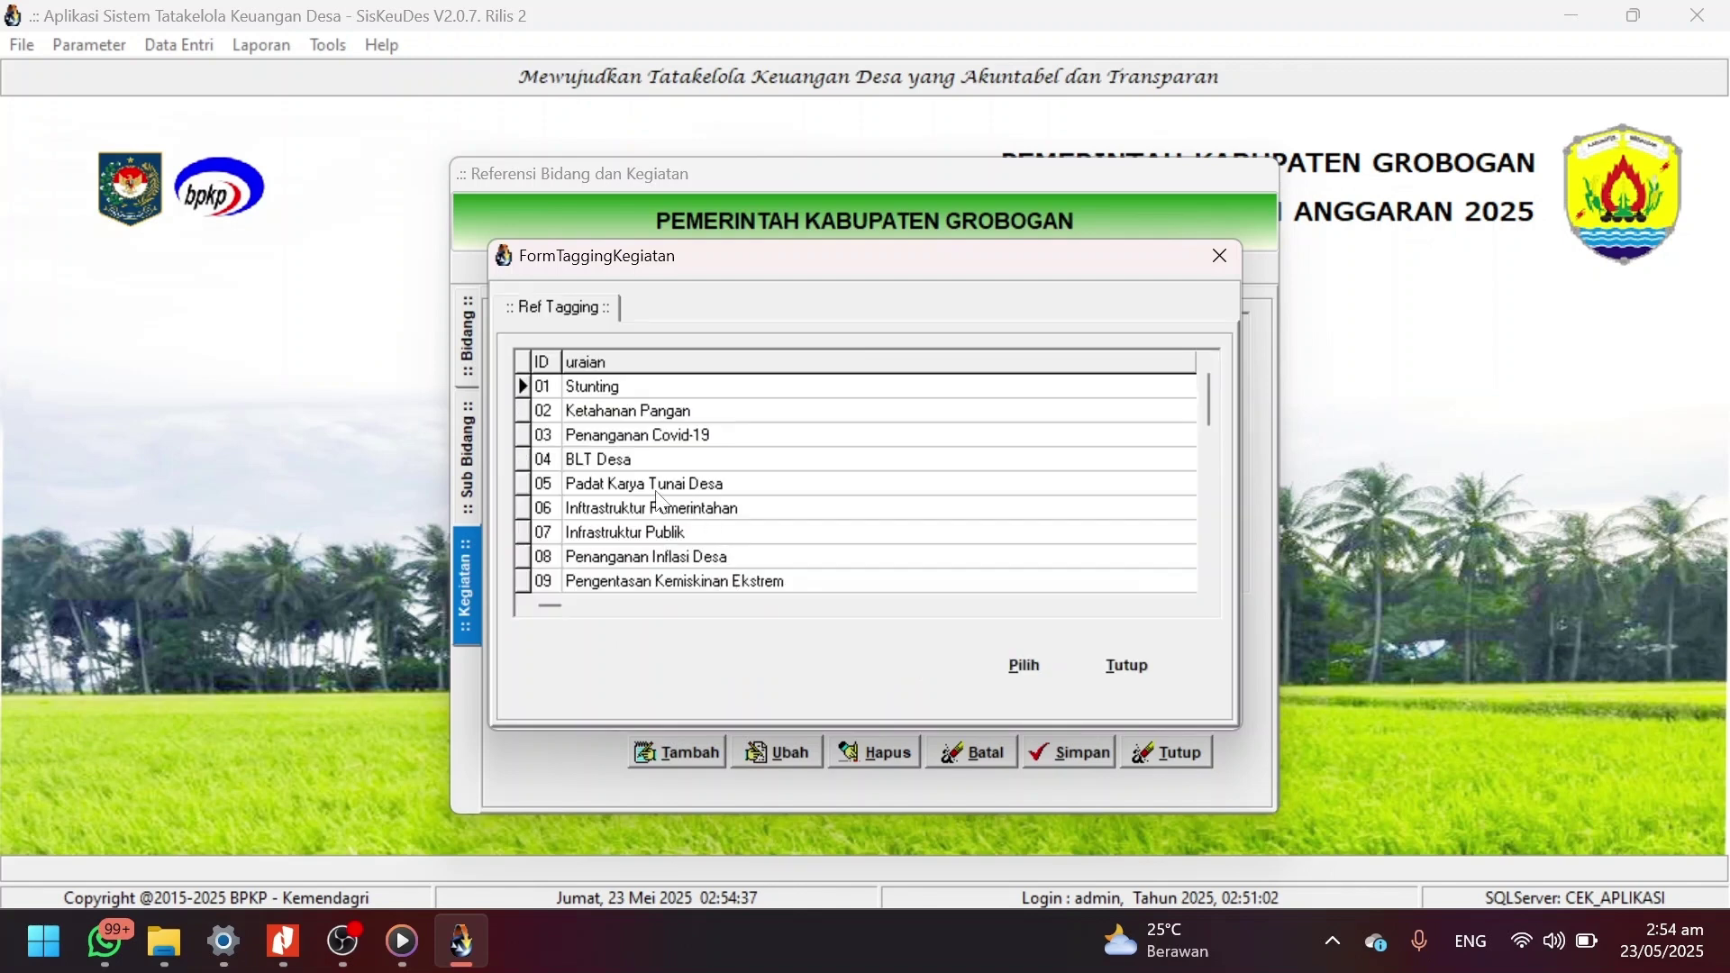
left_click(655, 491)
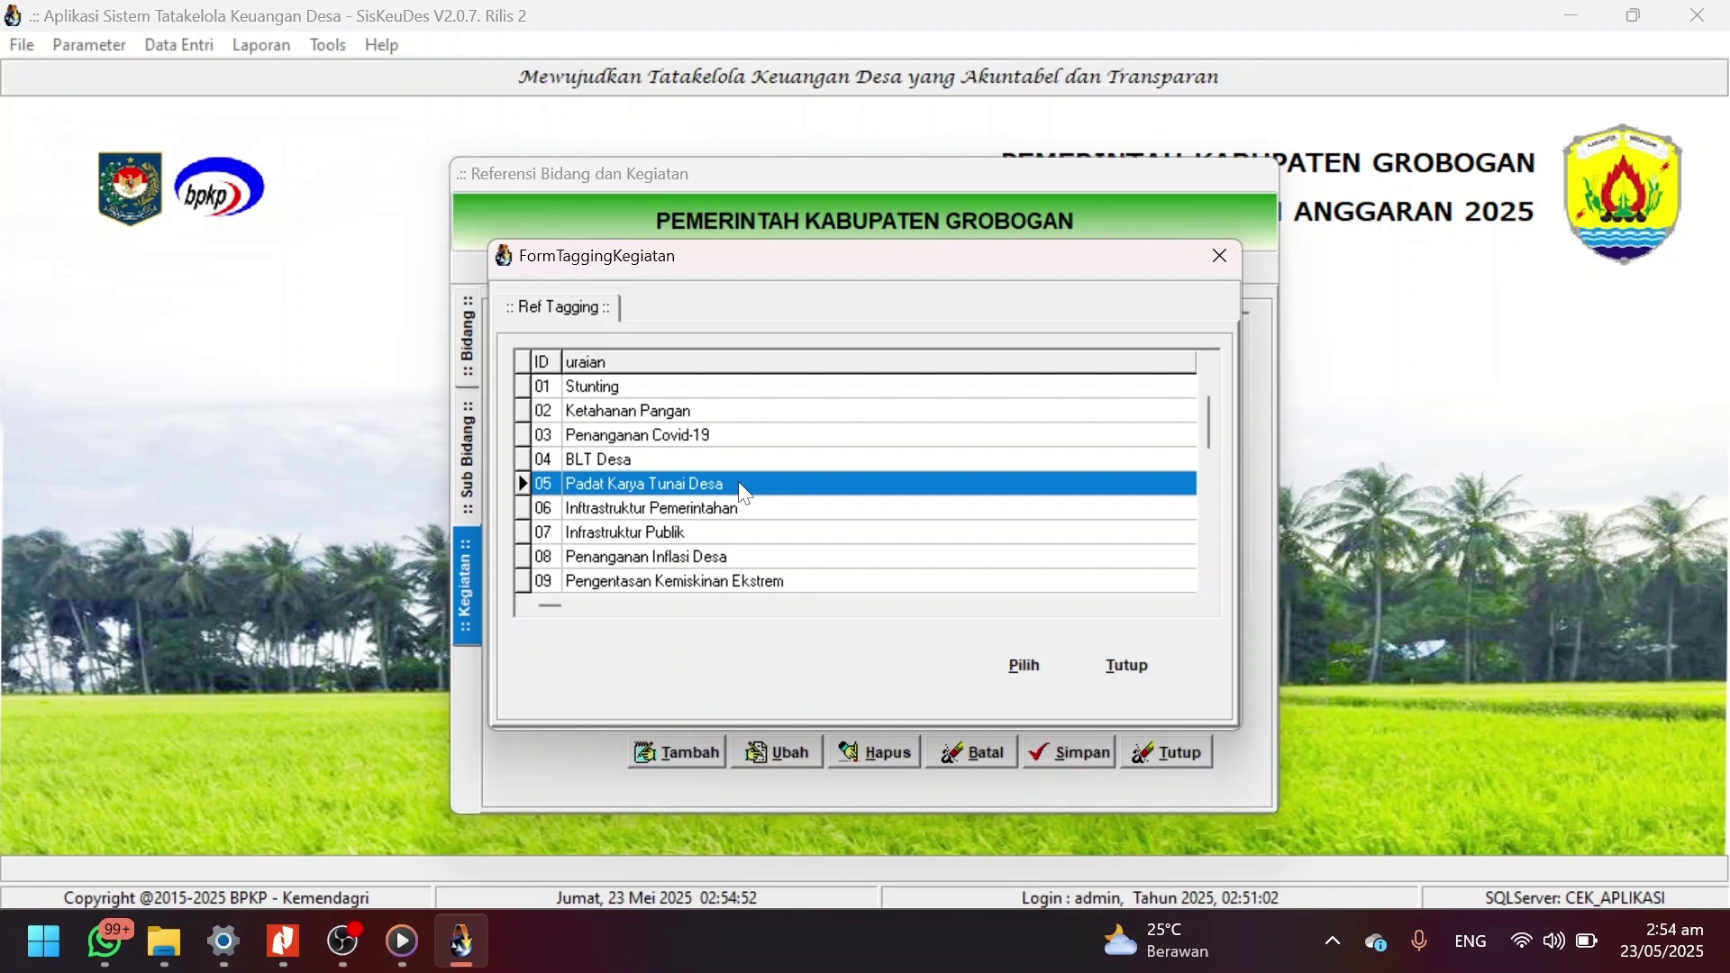
left_click(1135, 663)
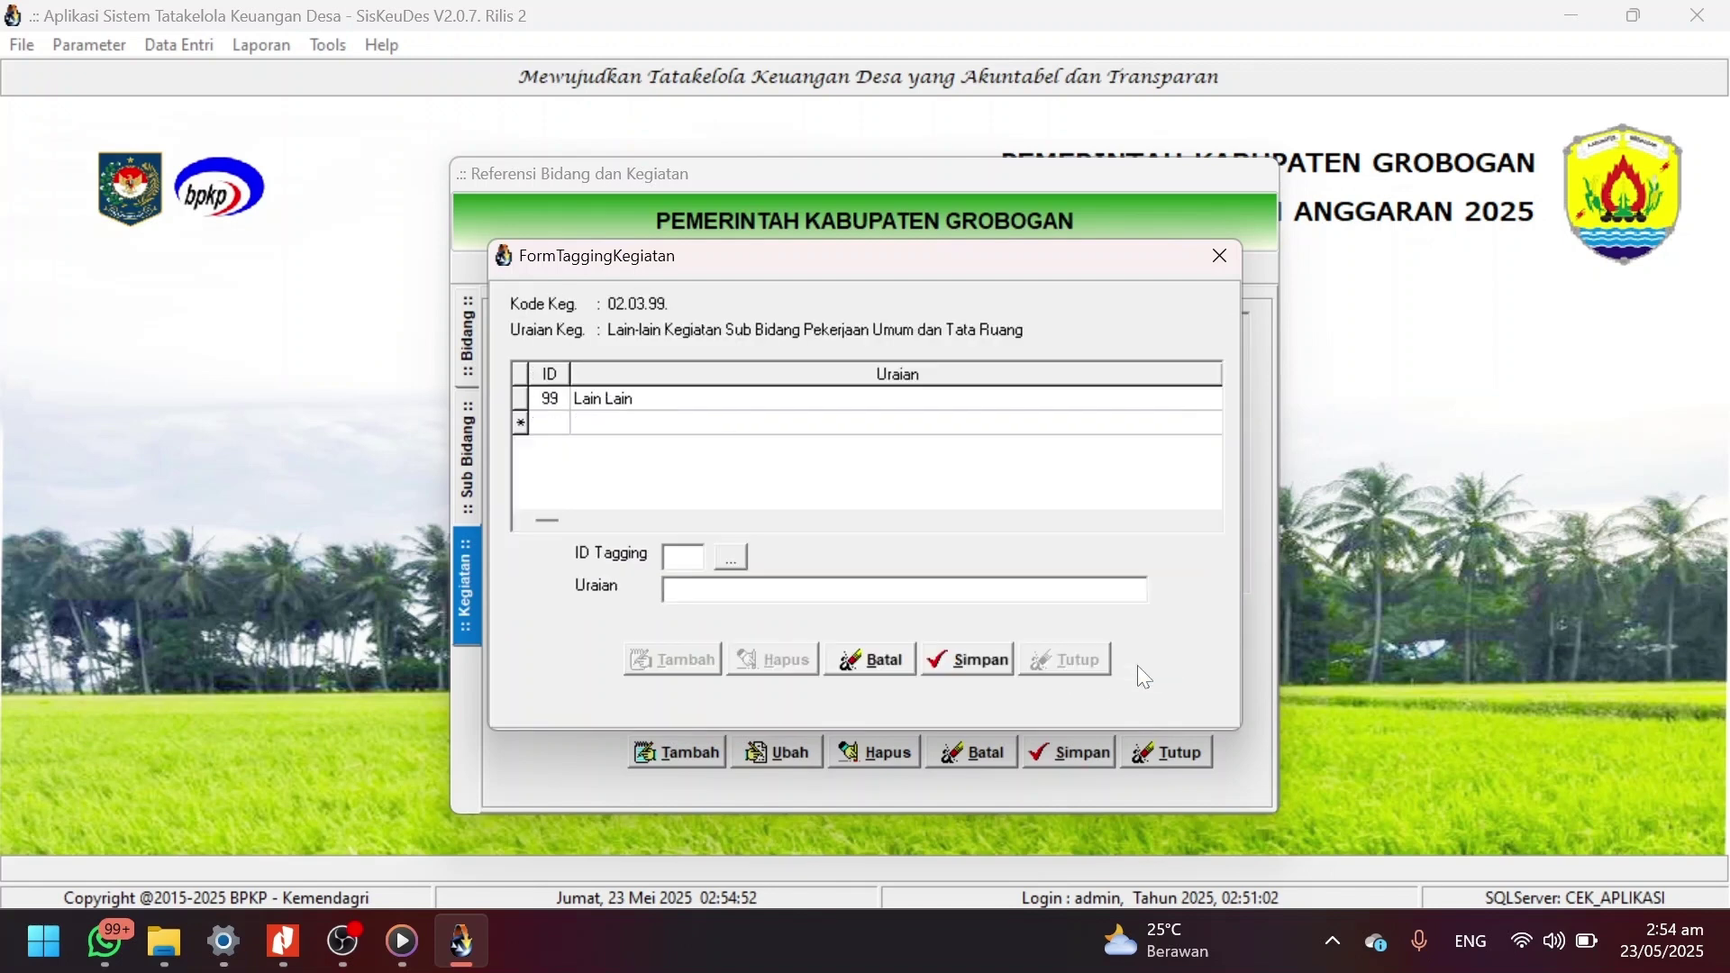
left_click(870, 662)
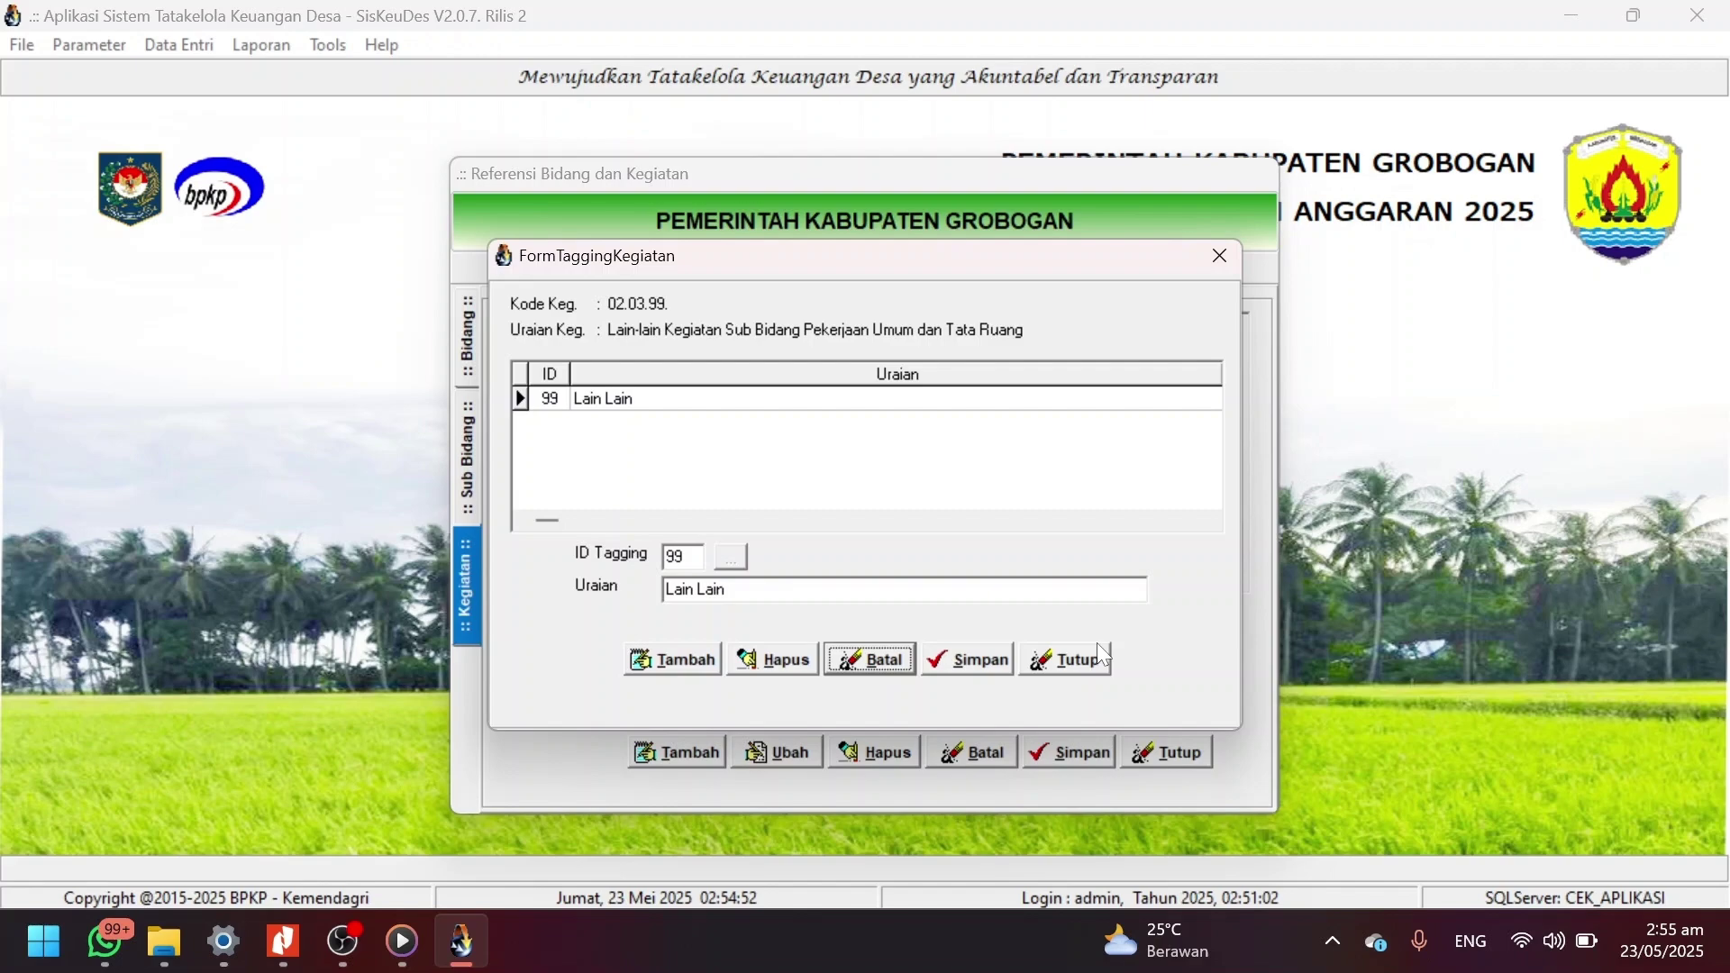
left_click(1100, 655)
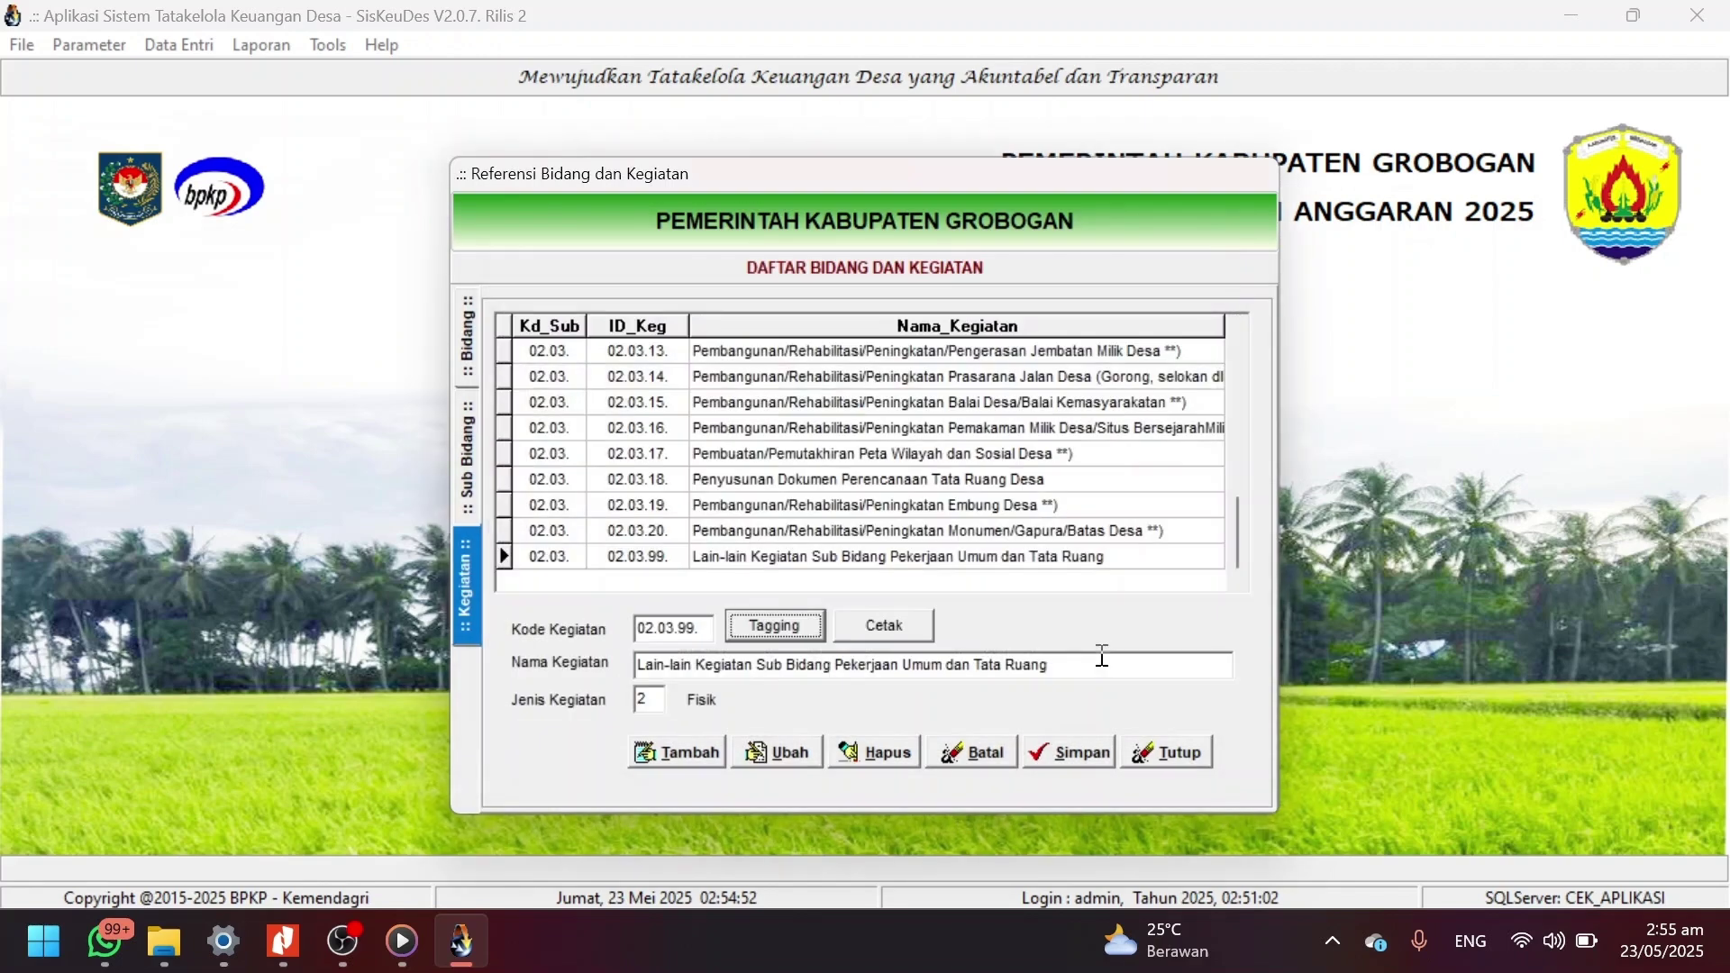
left_click(1165, 748)
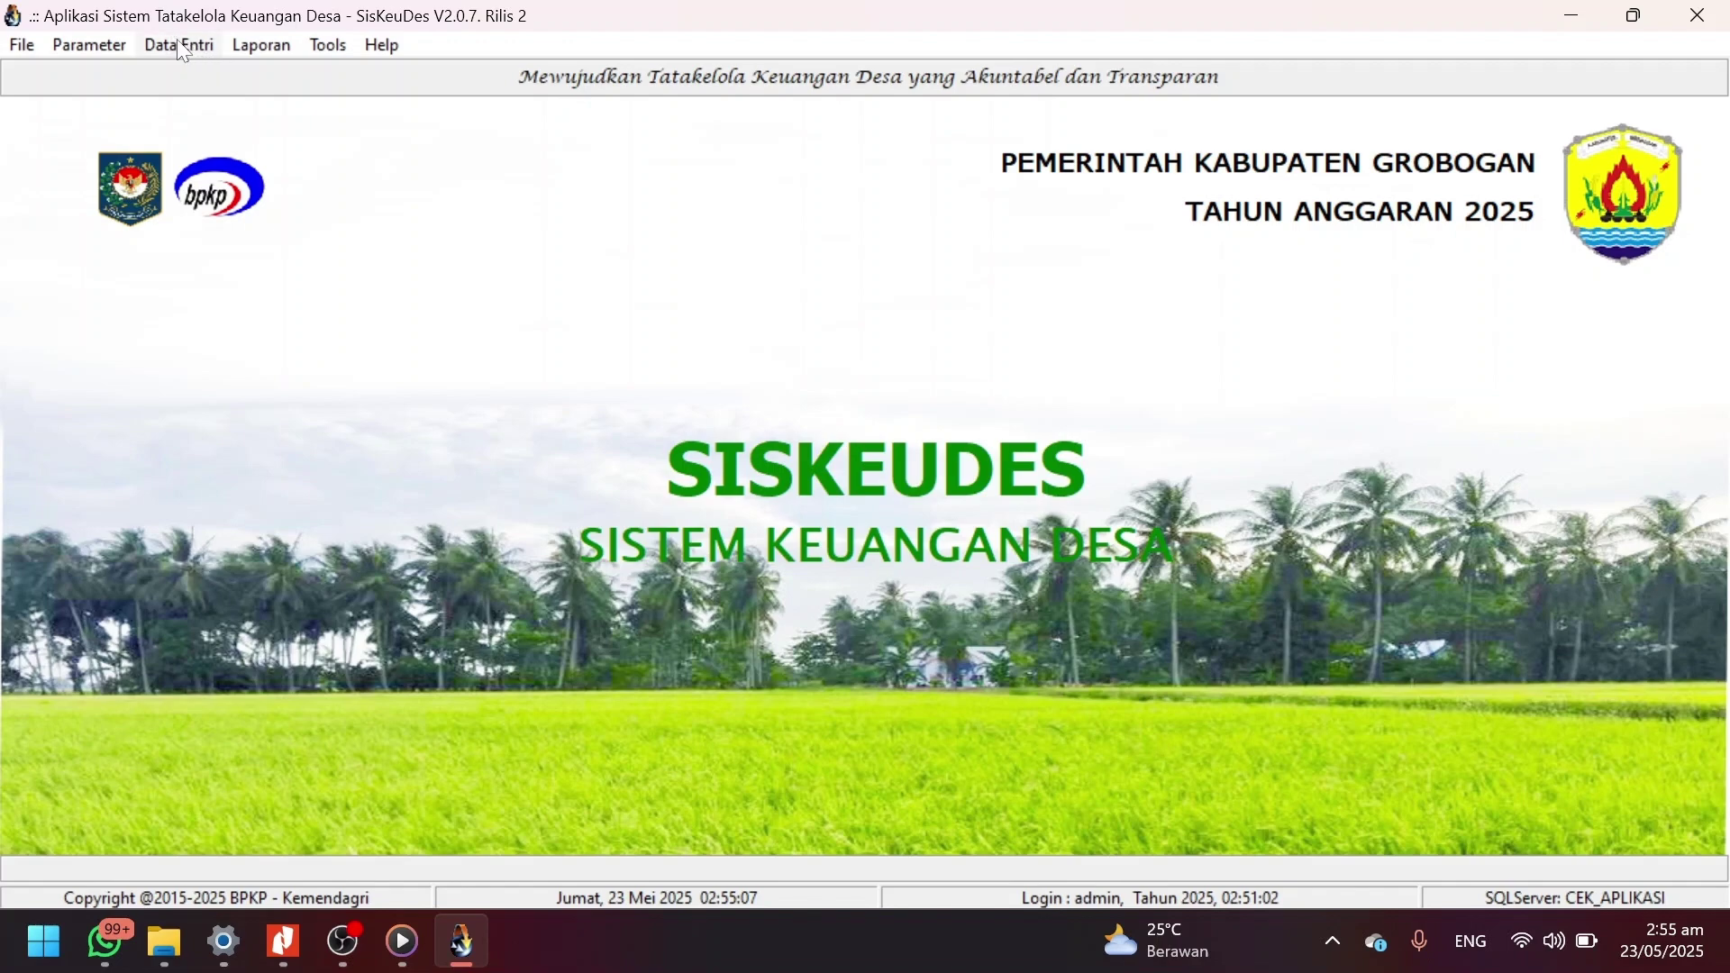
Return to the Kramat RPD DD PDF on page 3, showing BIDANG 2 at Rp 151.692.484.
key("alt+Tab")
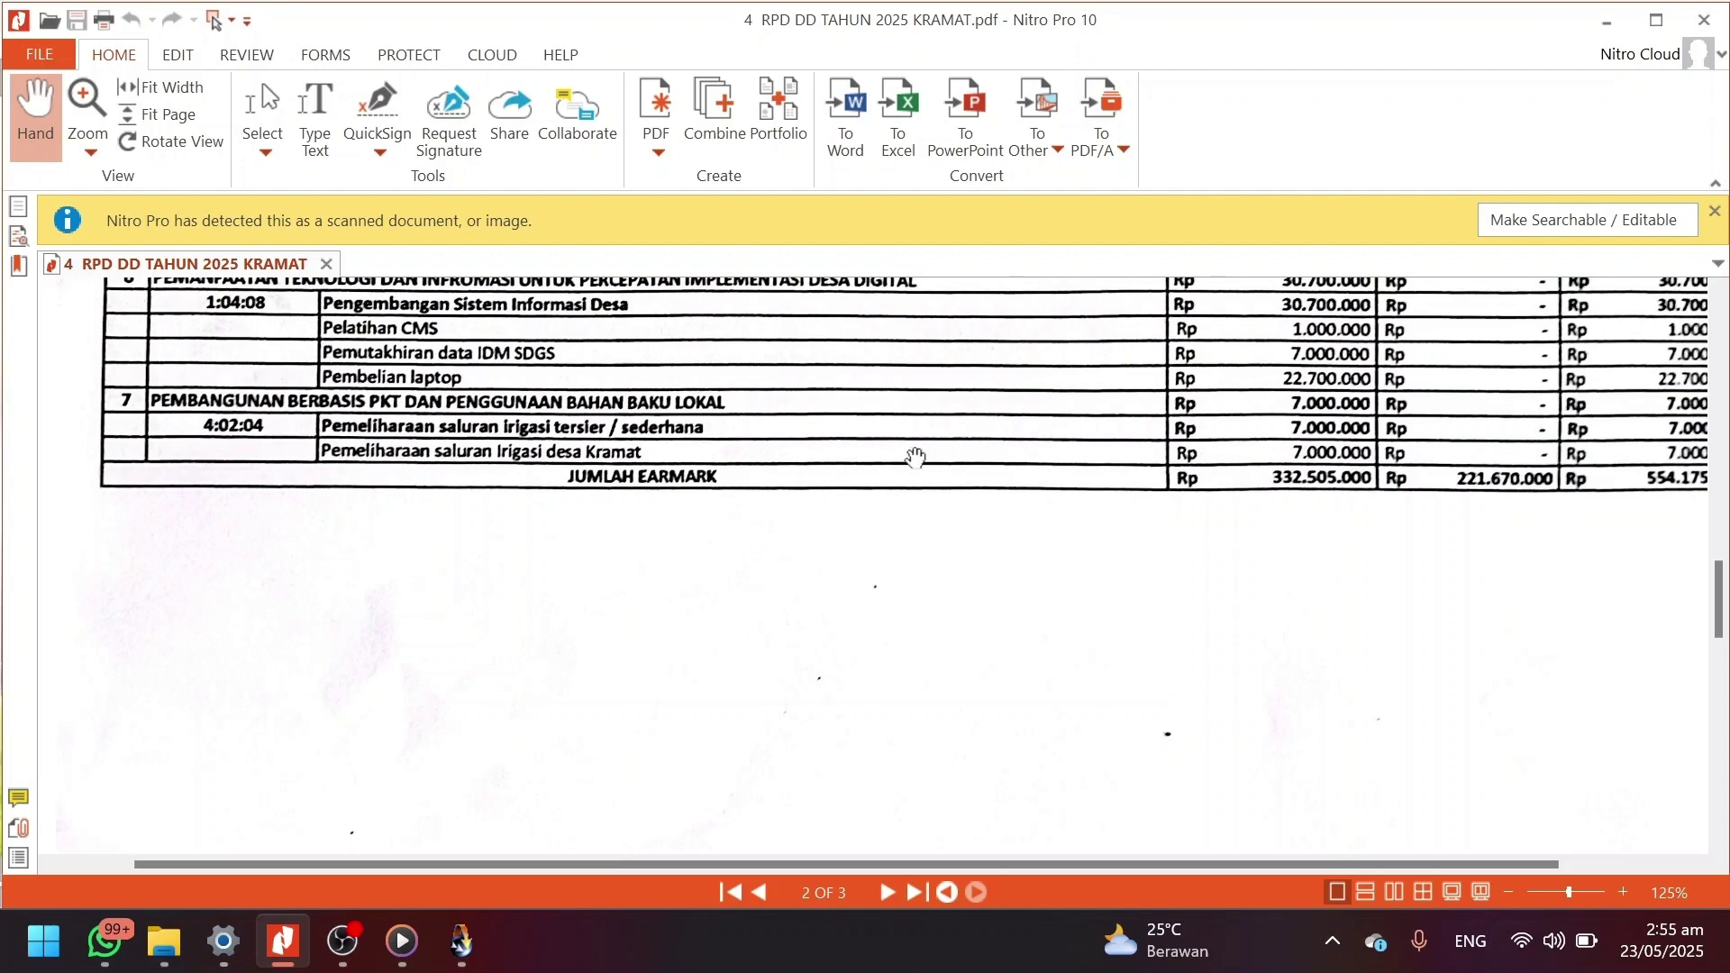
scroll(853, 493, "down", 10)
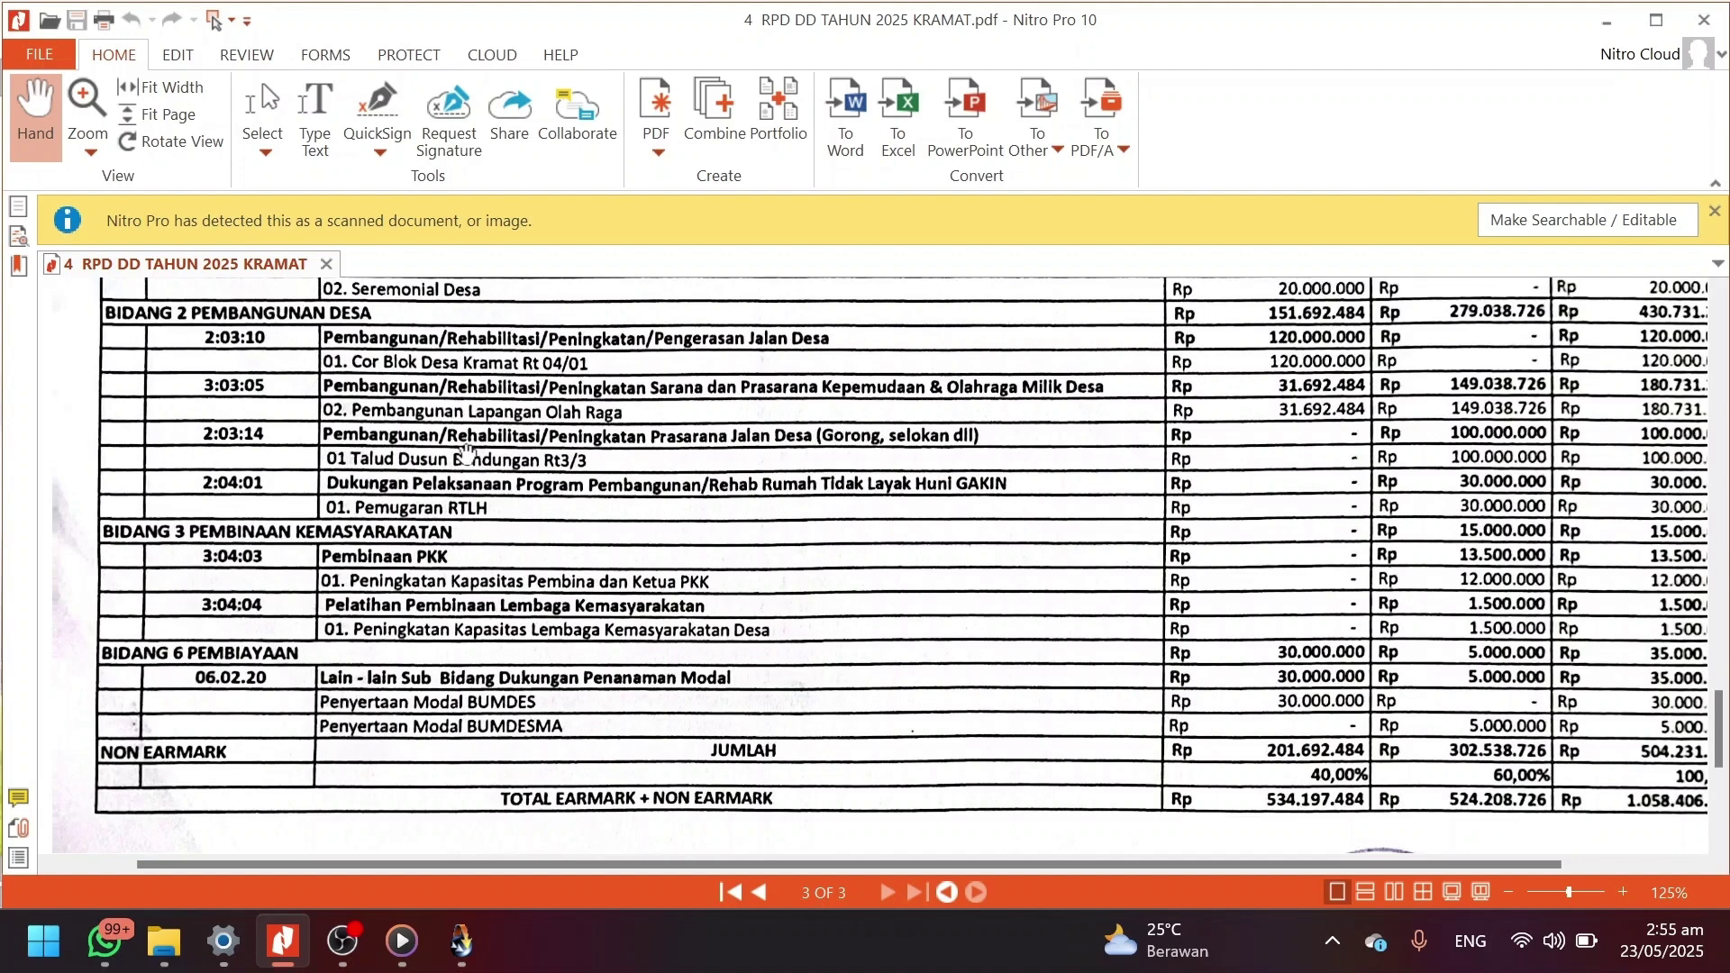
Open Isian Data Anggaran and select Desa Kramat in Kecamatan 03 as the working village.
key("alt+Tab")
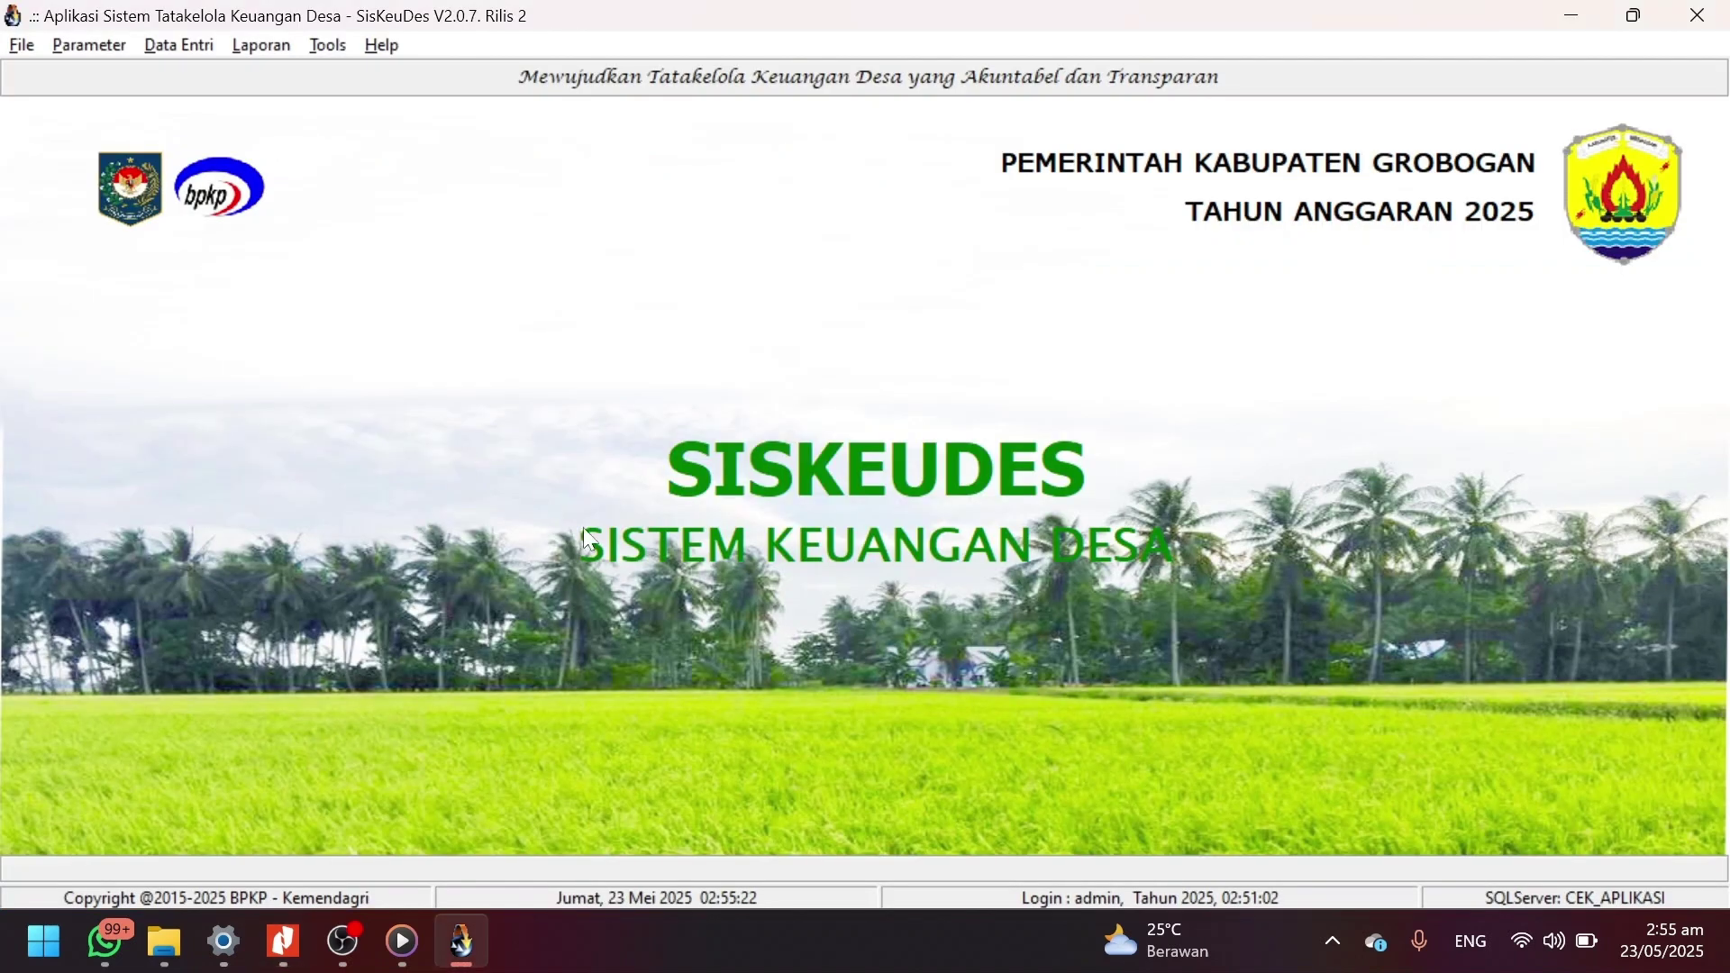
left_click(176, 47)
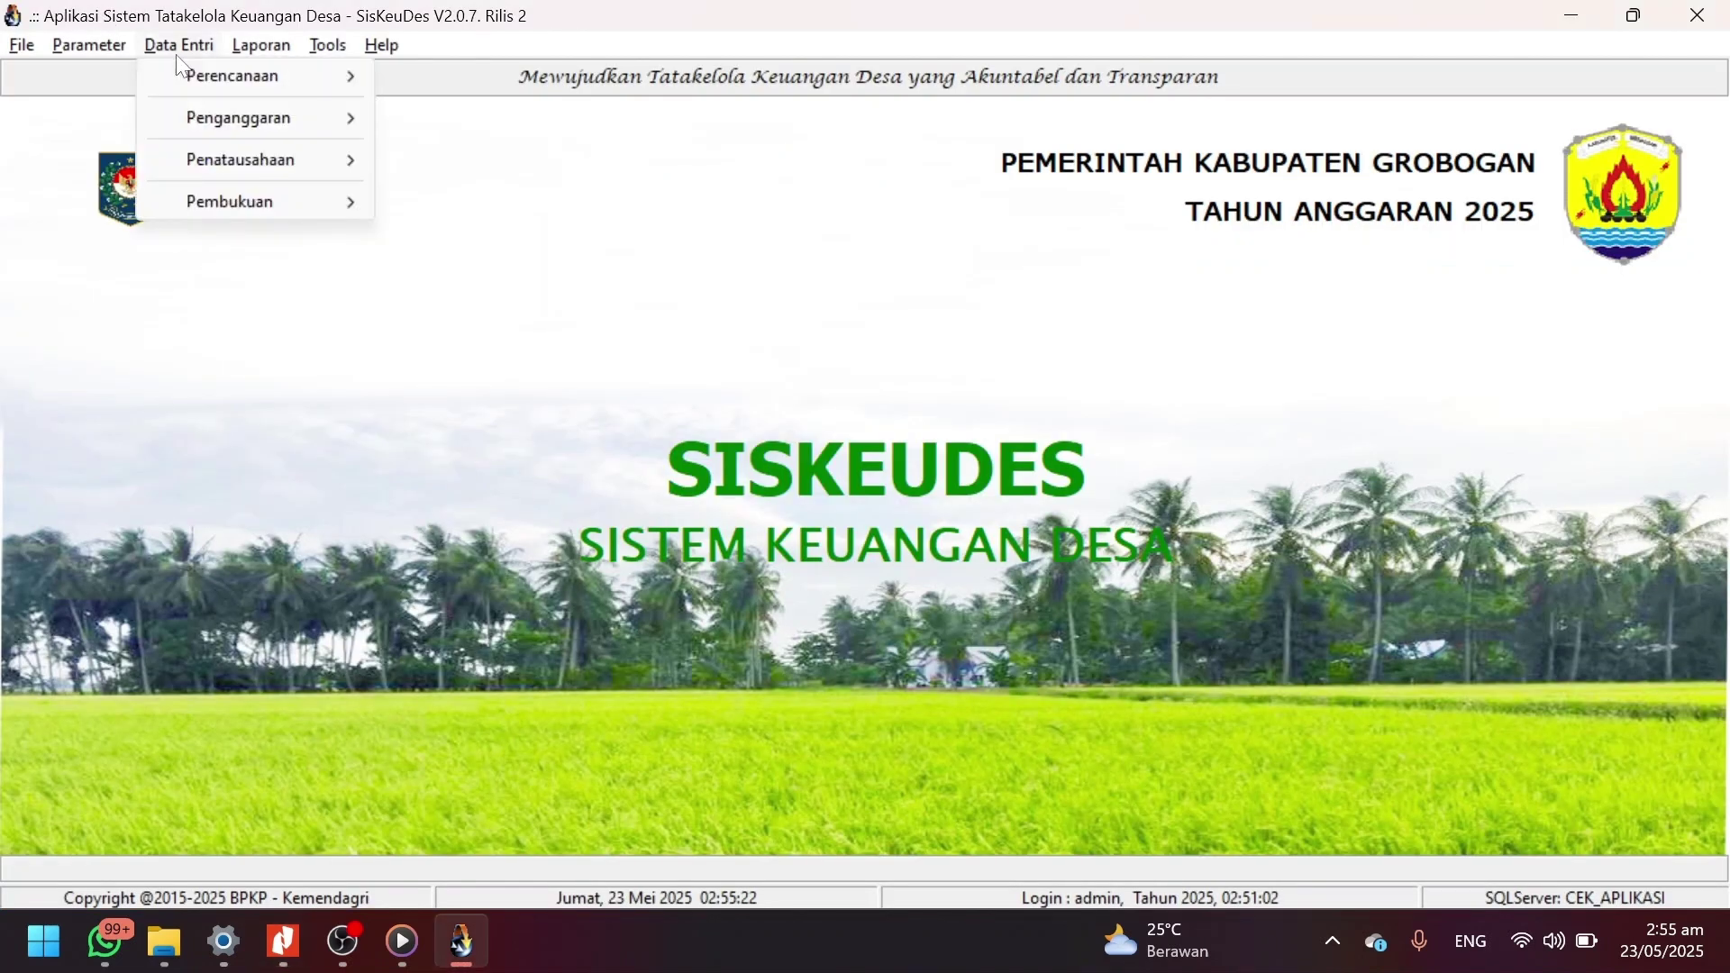
mouse_move(288, 132)
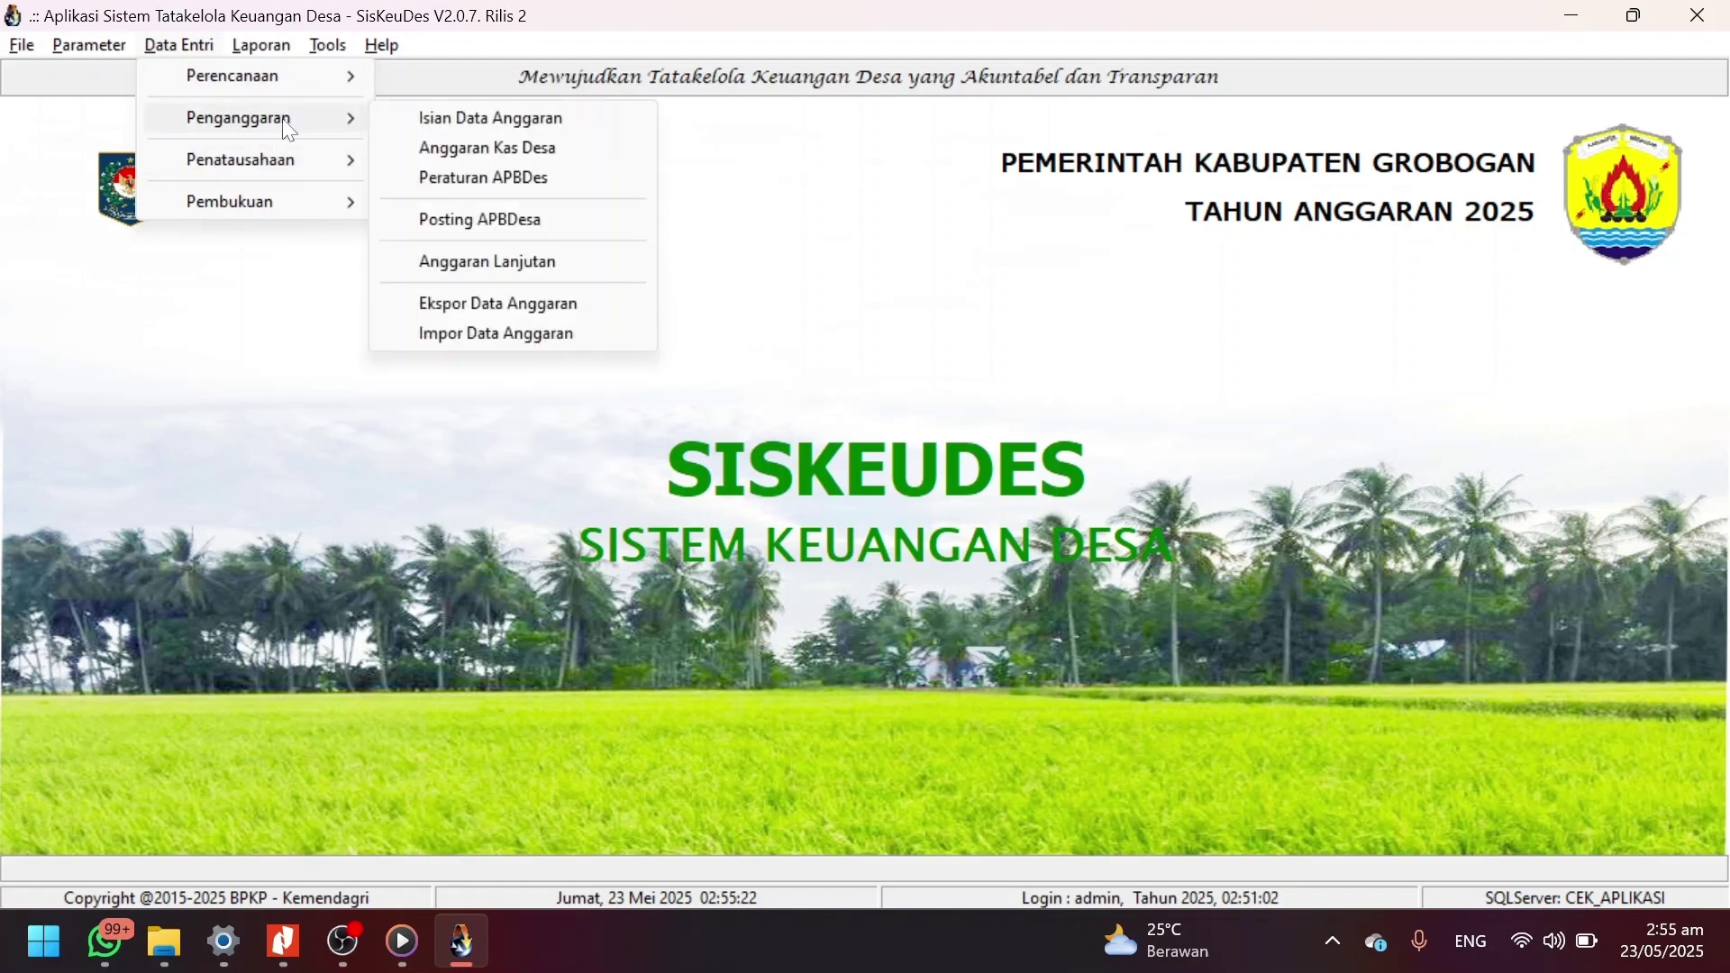
left_click(464, 124)
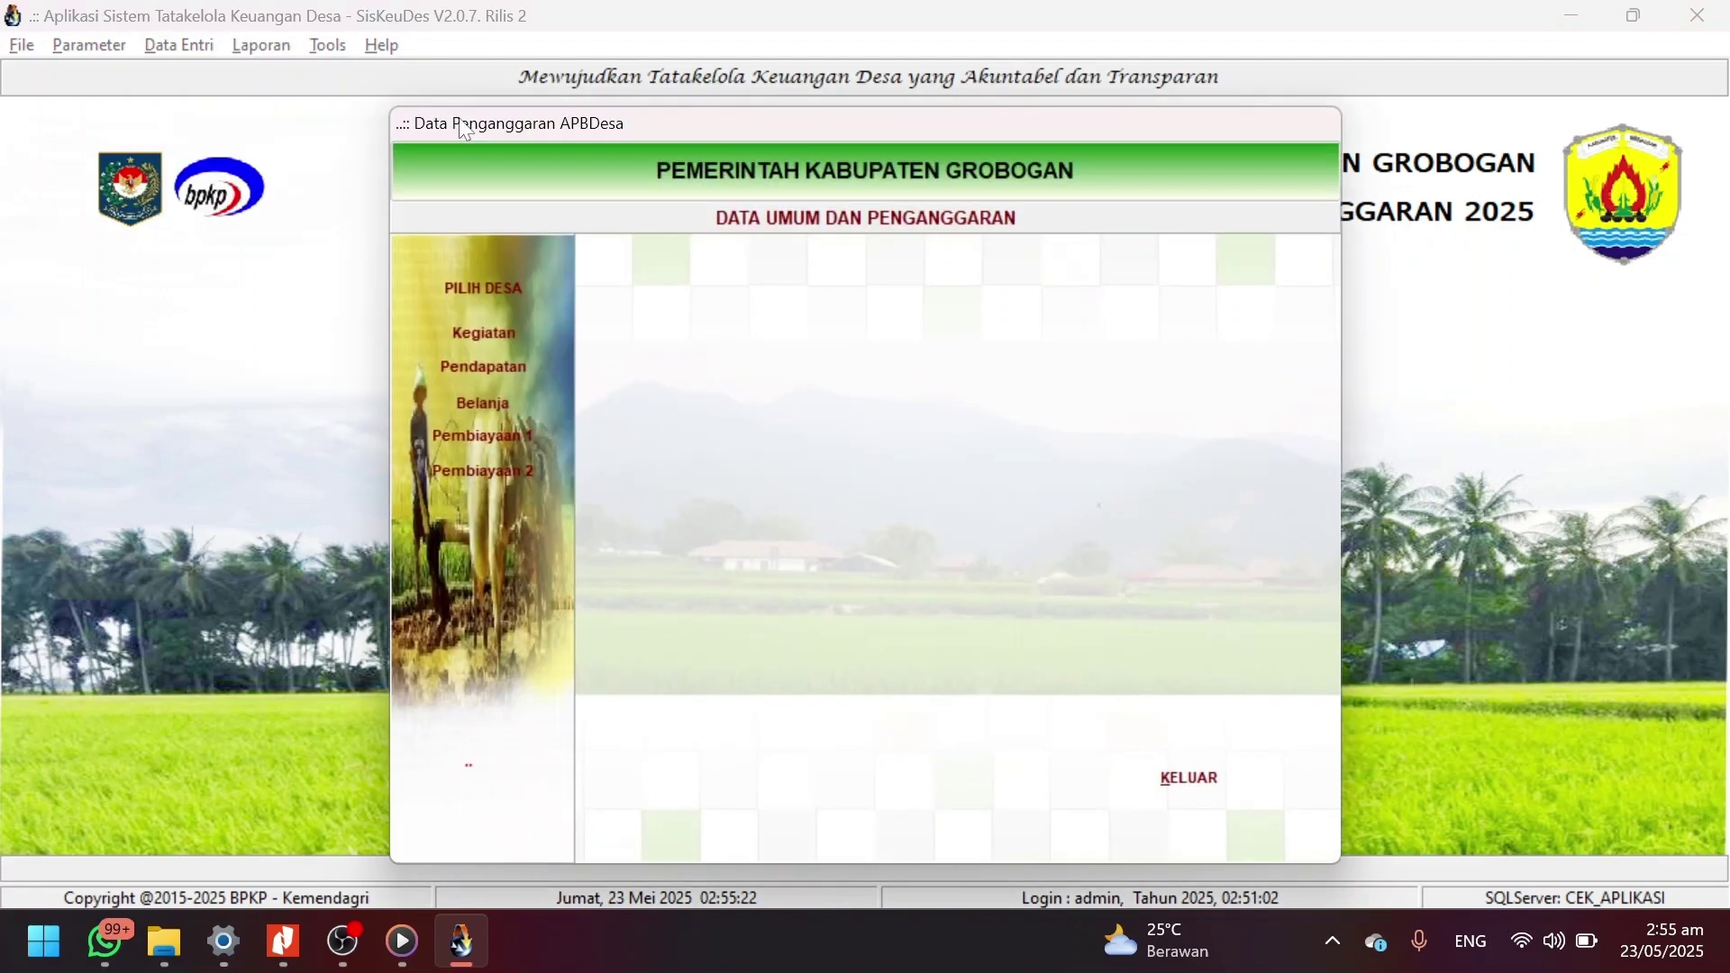
left_click(481, 281)
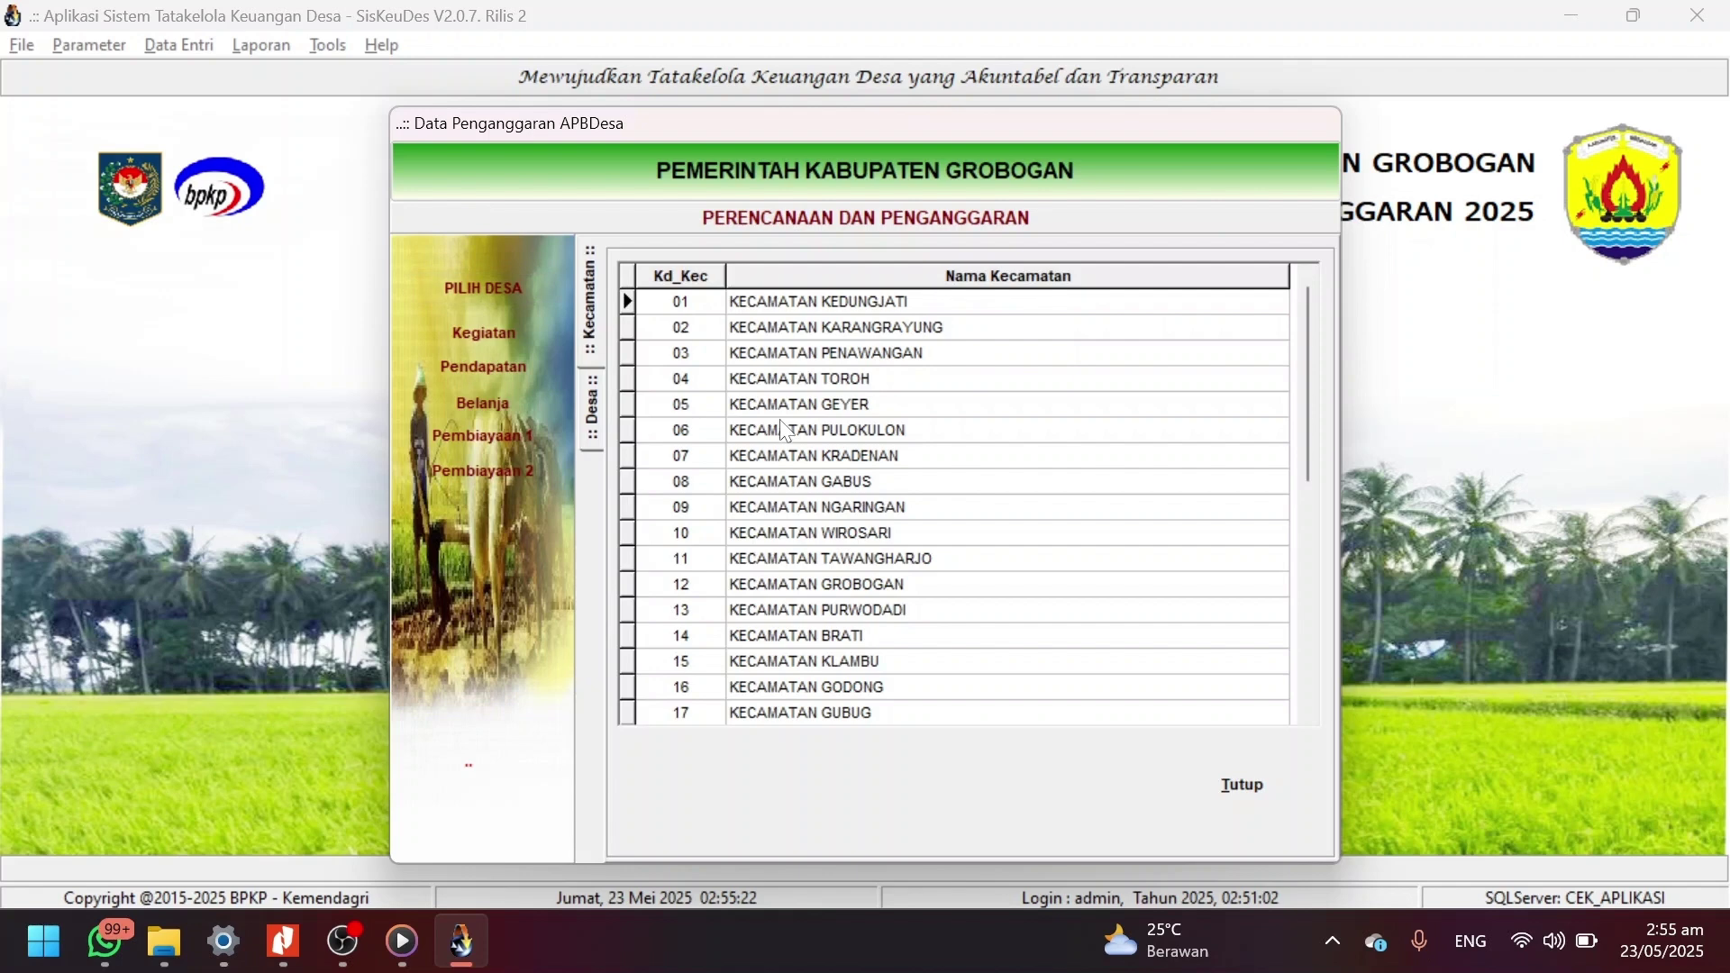
double_click(820, 351)
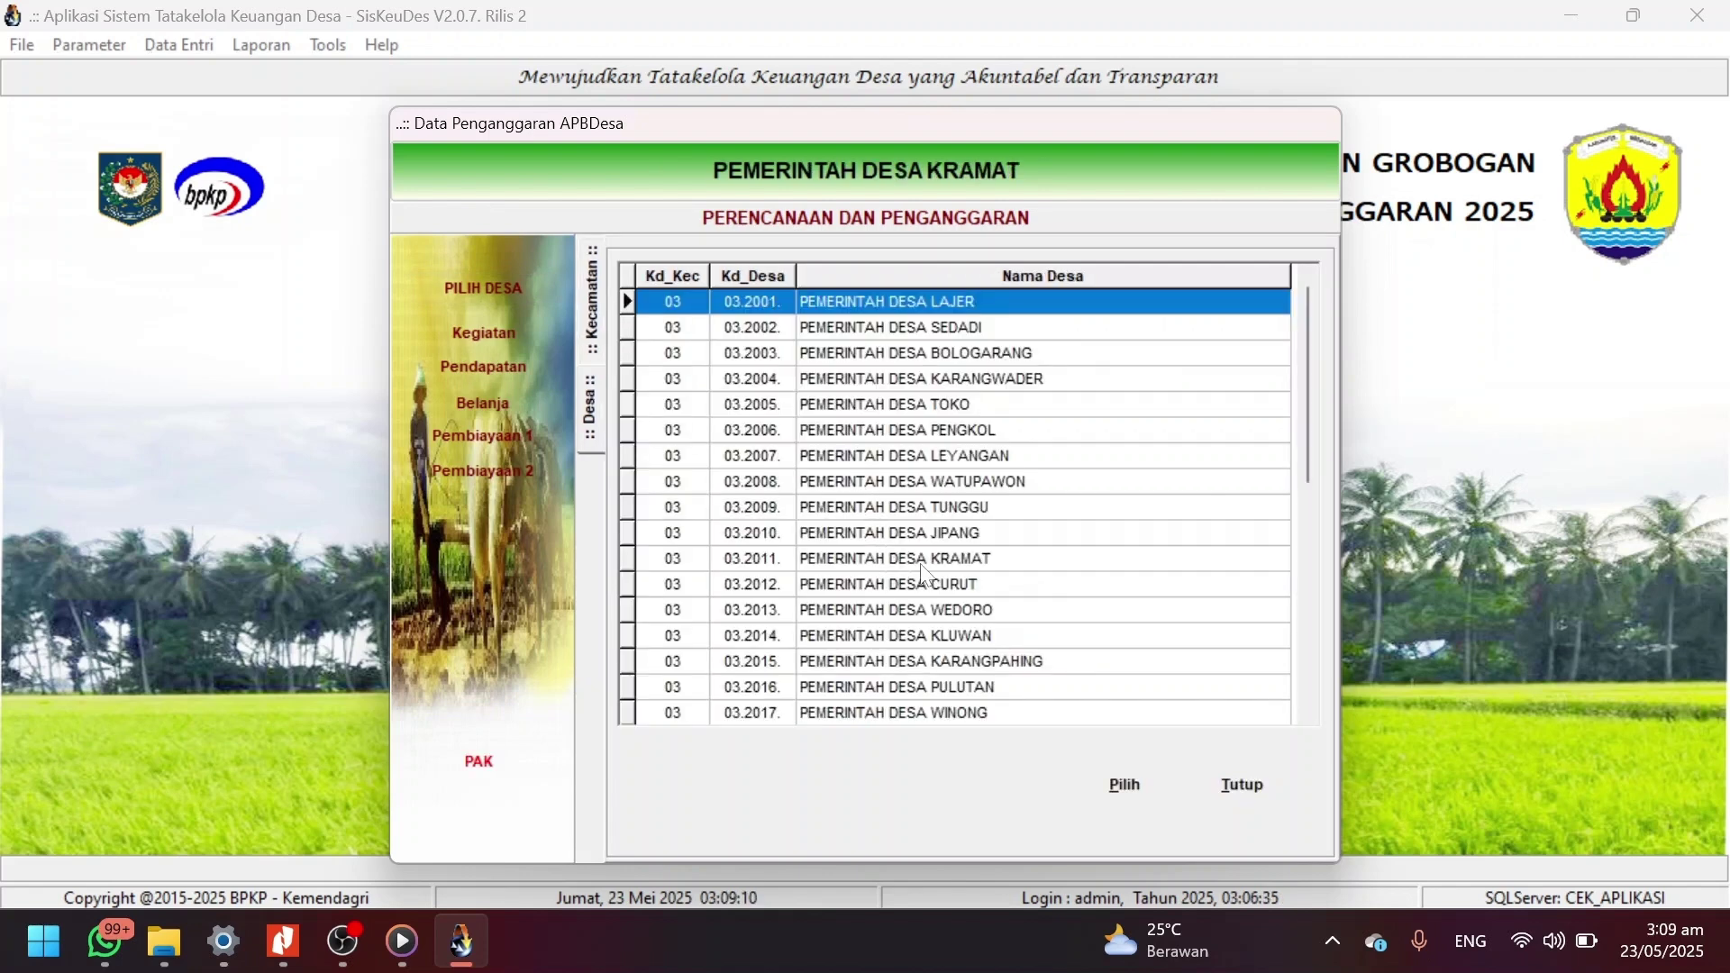
left_click(913, 561)
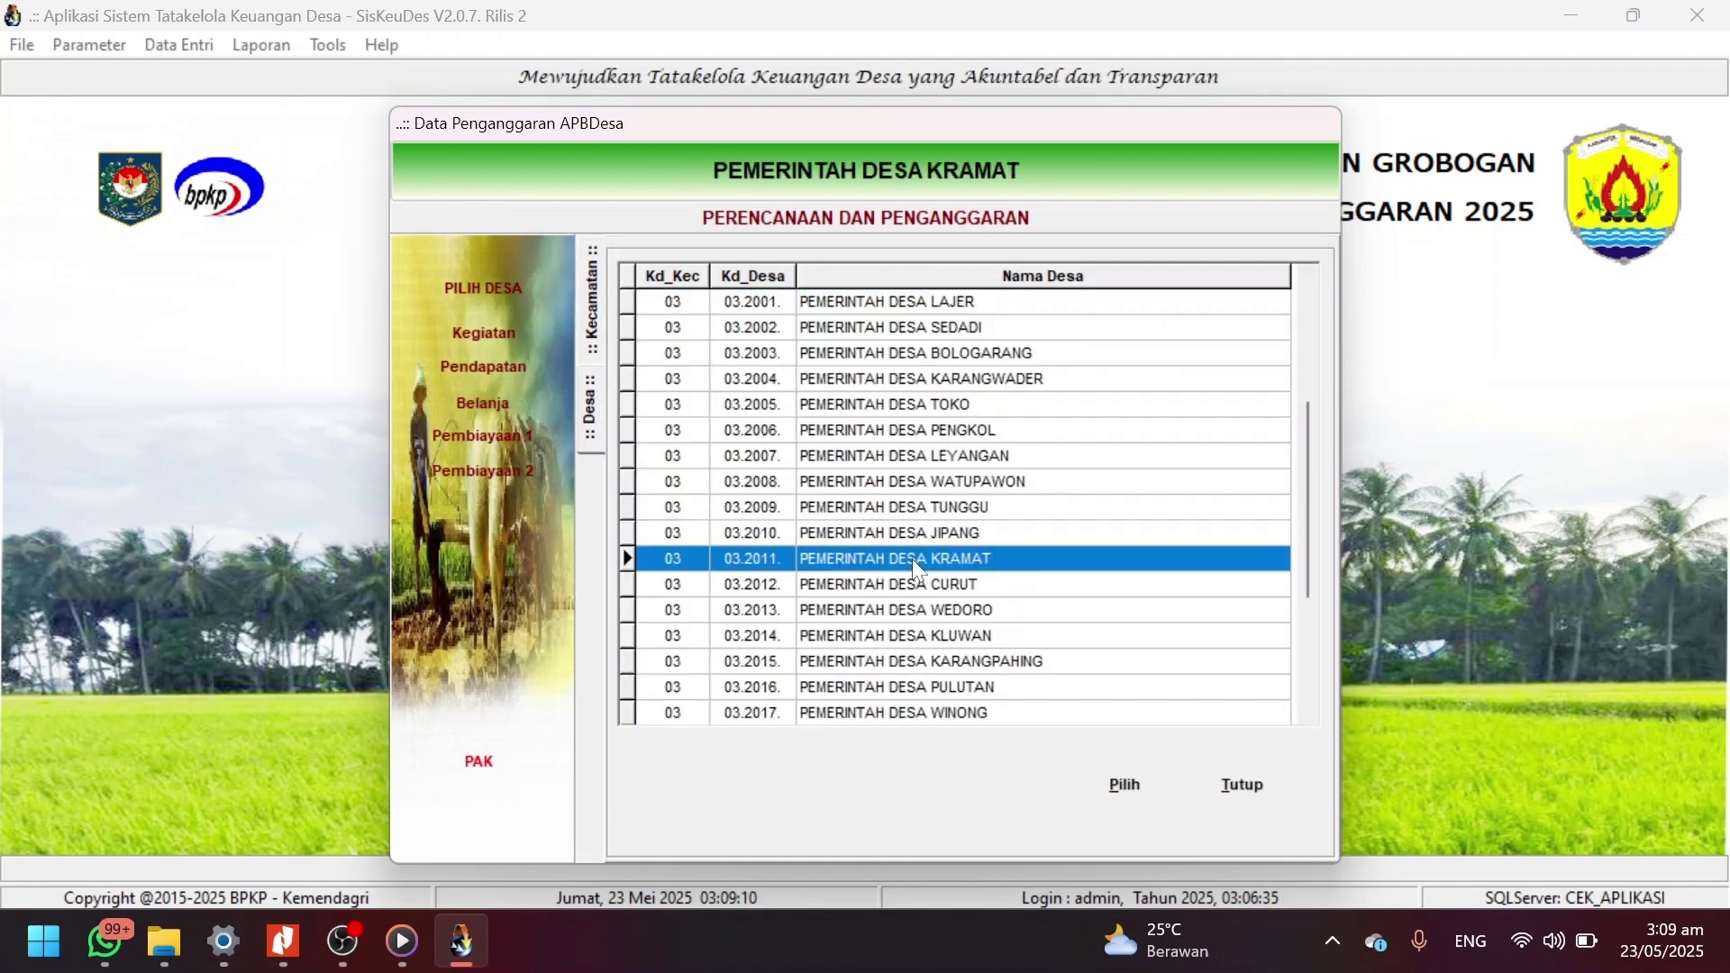
double_click(912, 558)
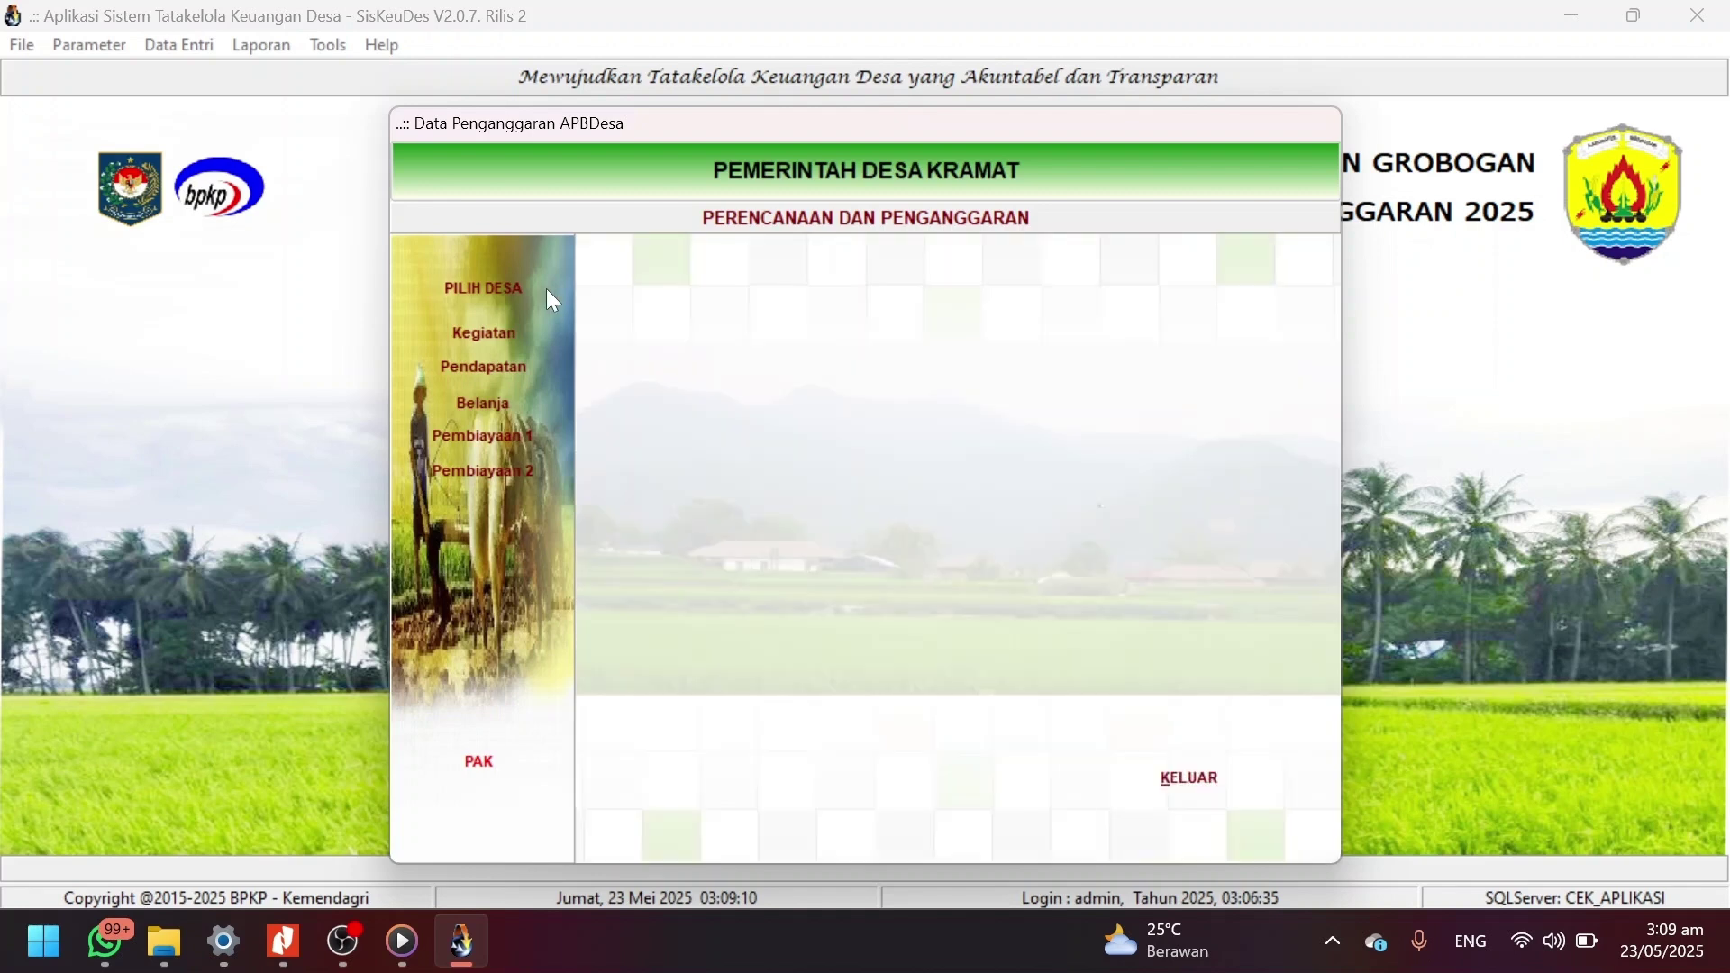
Drill to Bidang 04 > Sub Bidang 02 > Pemeliharaan Saluran Irigasi Tersier/Sederhana and open its packages.
left_click(500, 335)
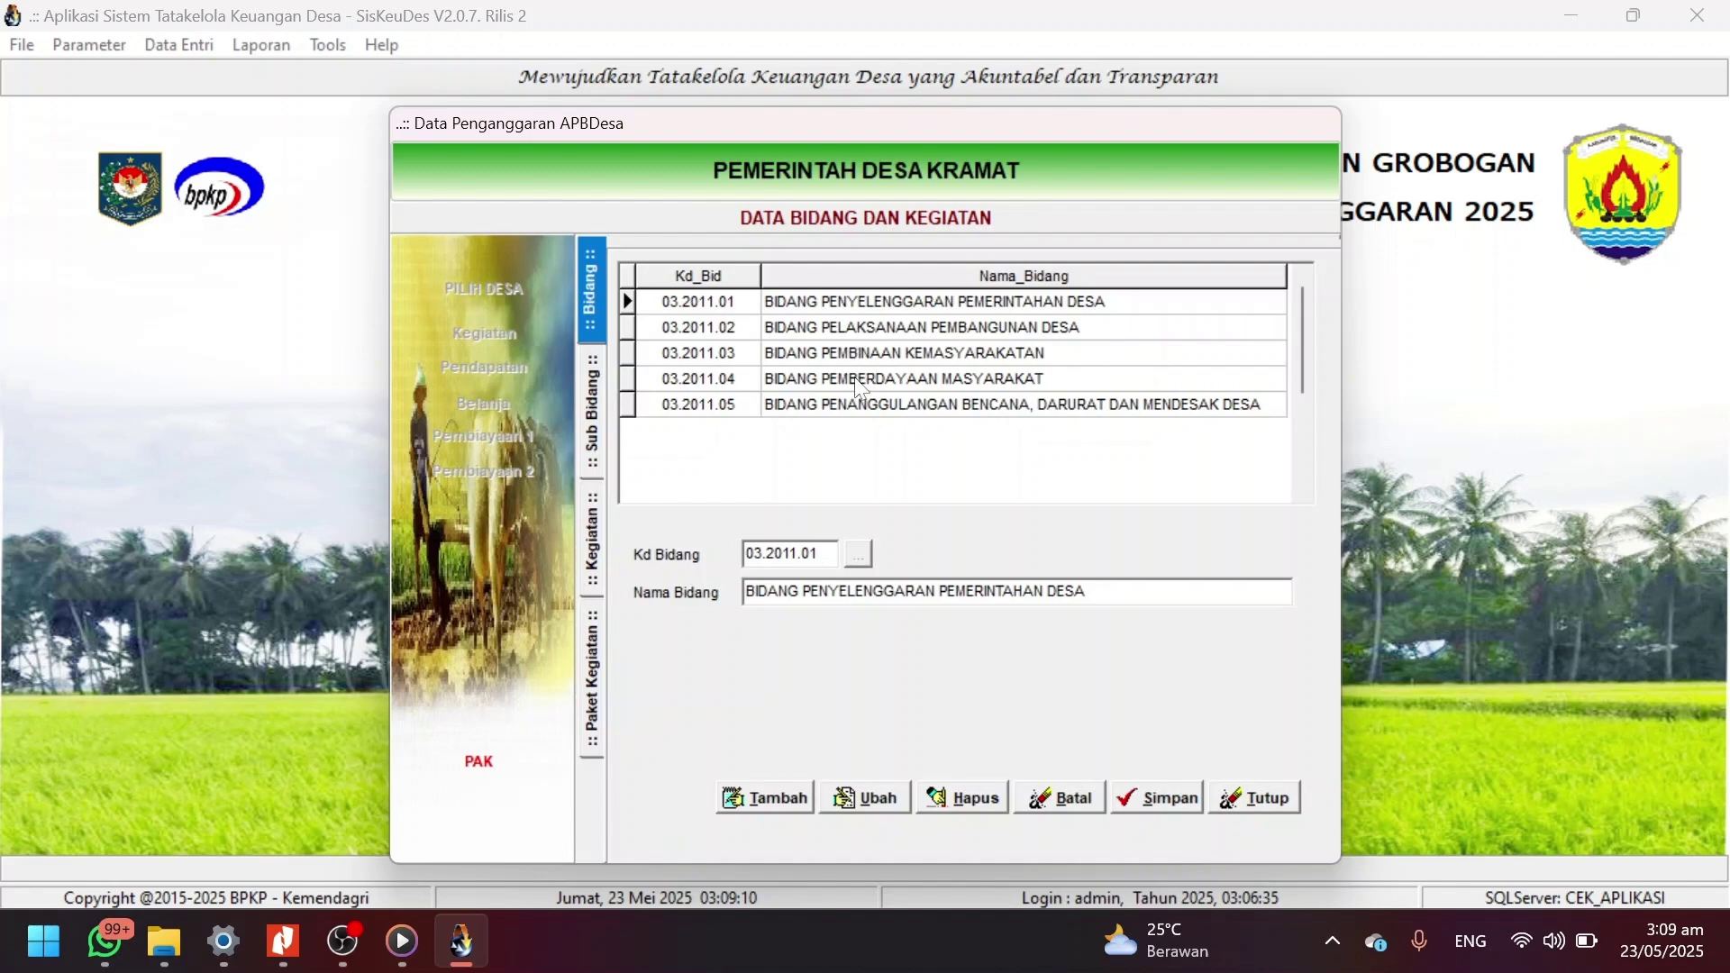
left_click(853, 378)
double_click(856, 380)
double_click(828, 326)
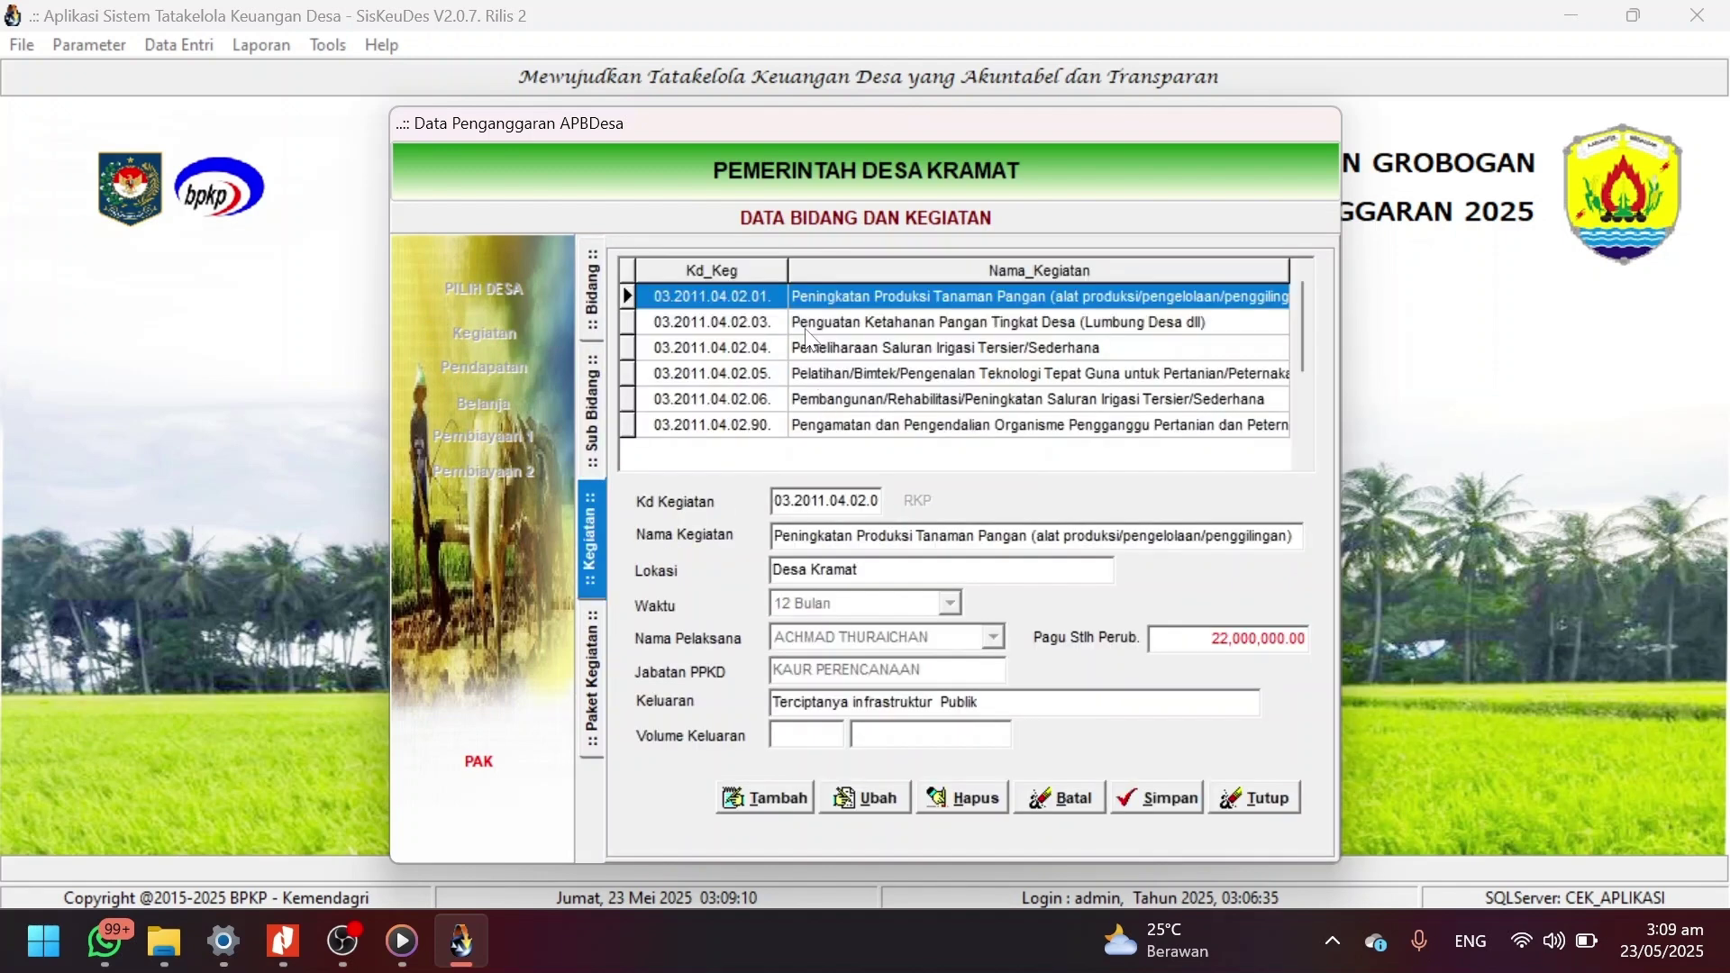
left_click(809, 347)
double_click(811, 349)
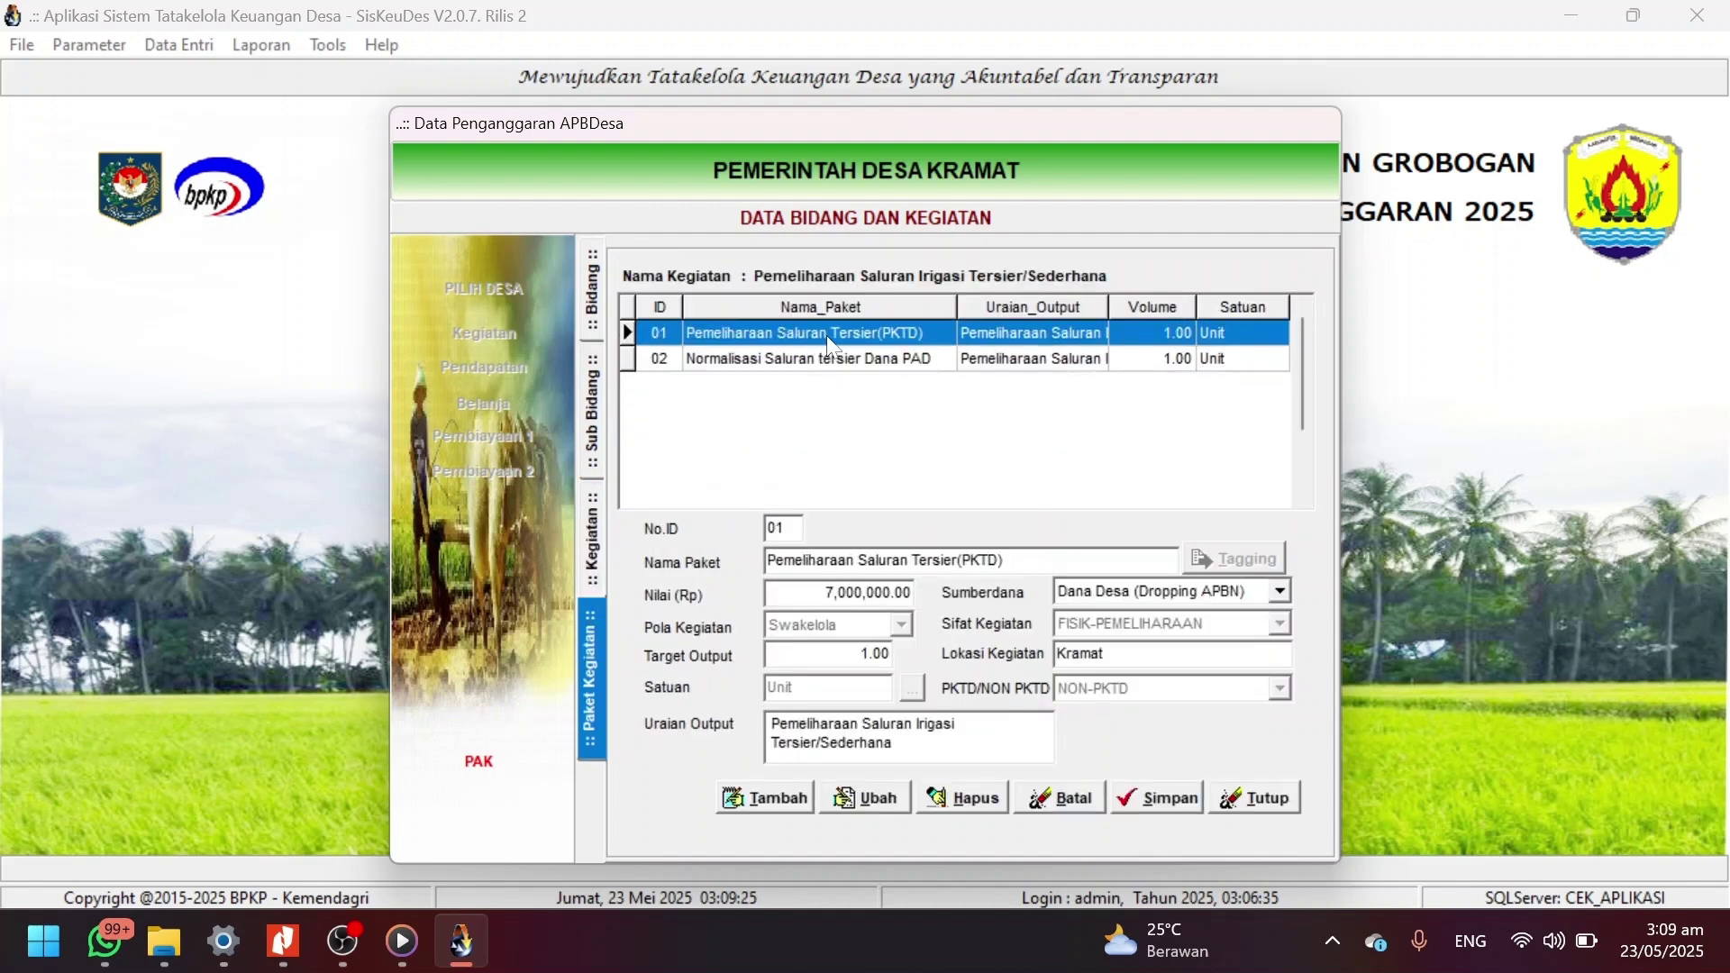
Edit package 01 Pemeliharaan Saluran Tersier(PKTD) and switch it from NON-PKTD to PKTD.
left_click(896, 799)
left_click(1270, 588)
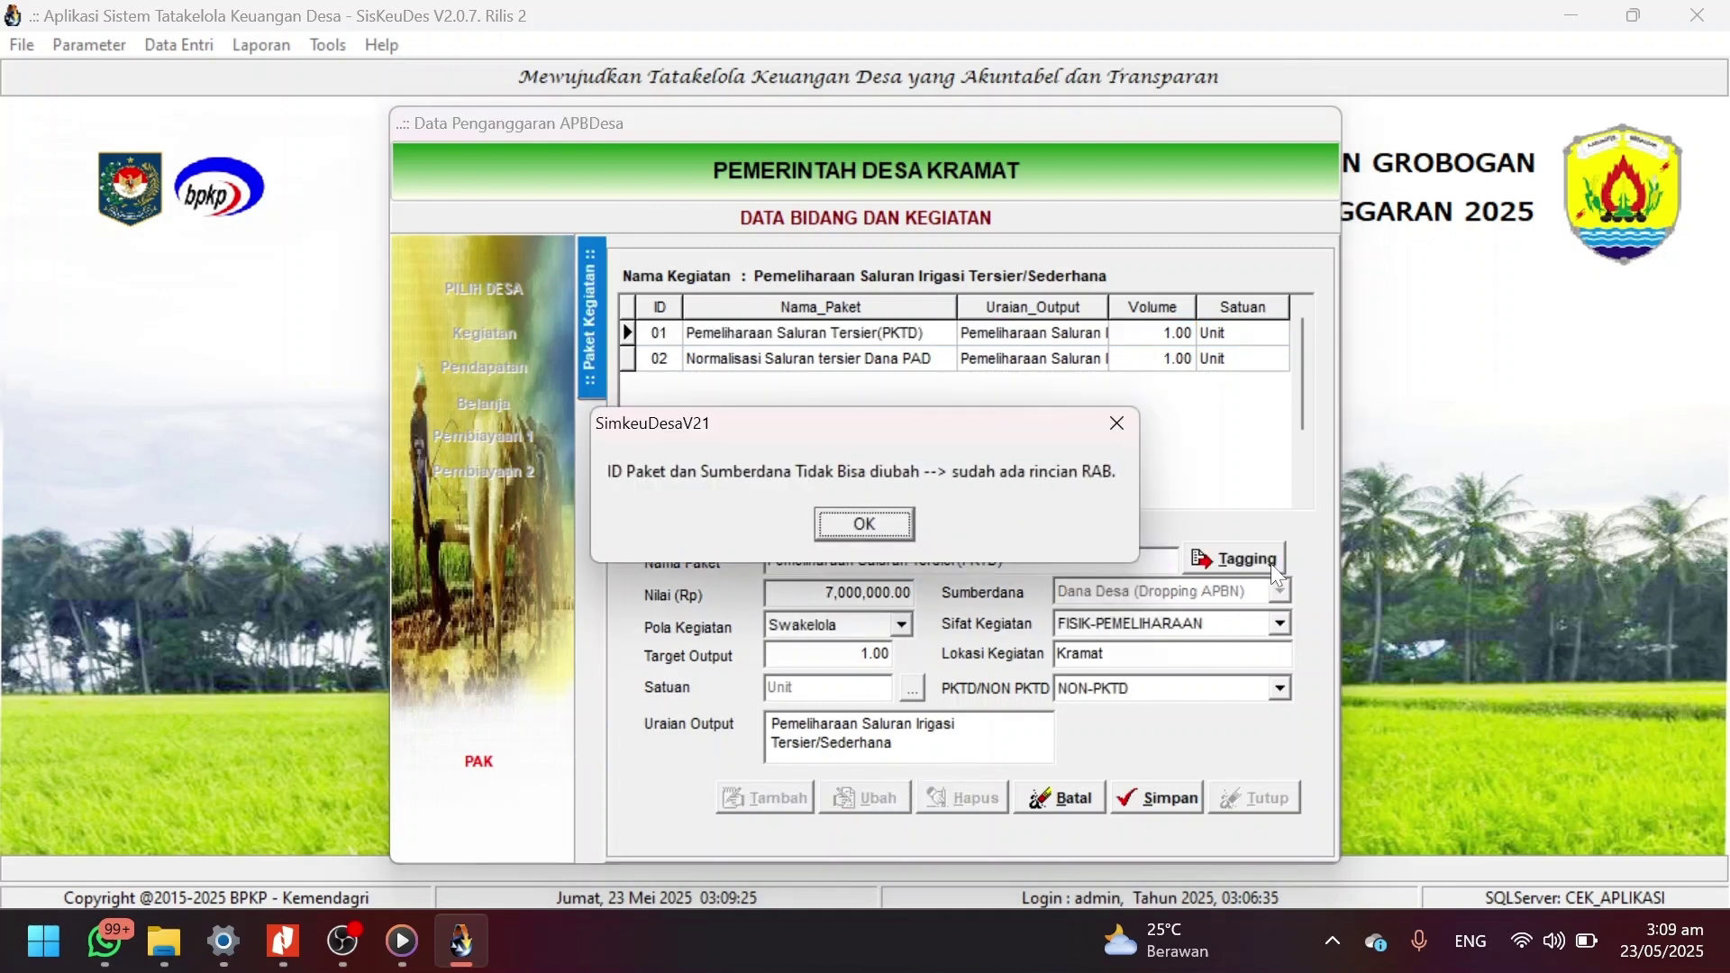
left_click(872, 522)
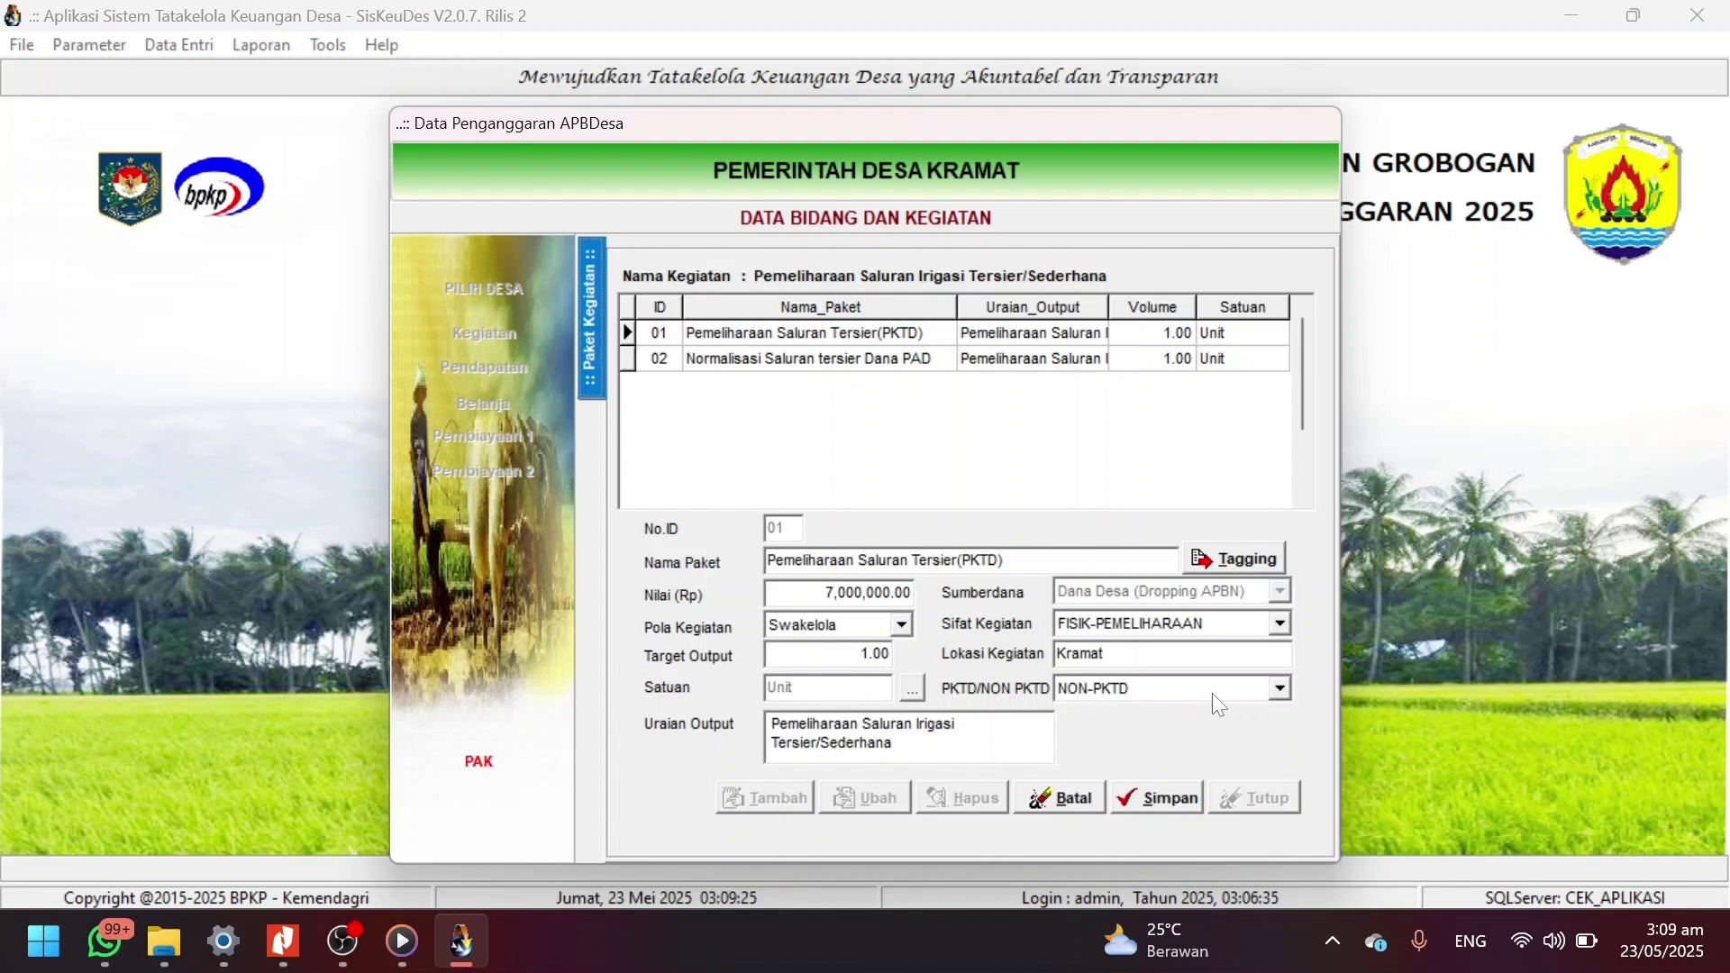
left_click(1279, 690)
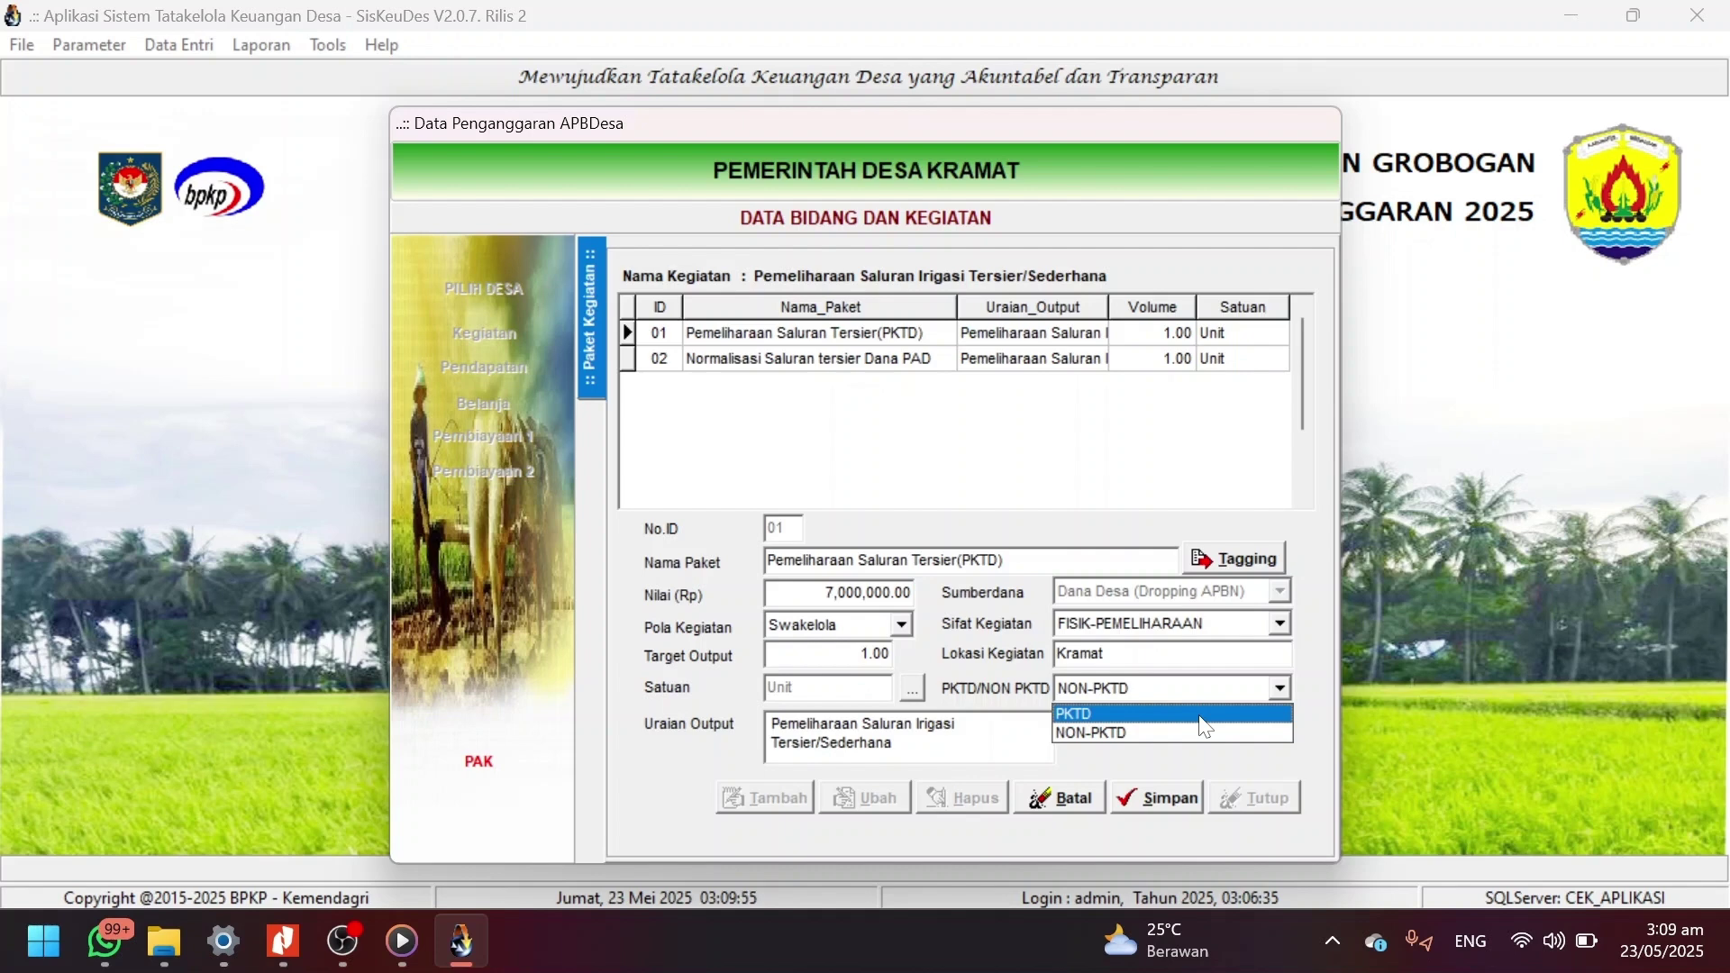
left_click(1198, 716)
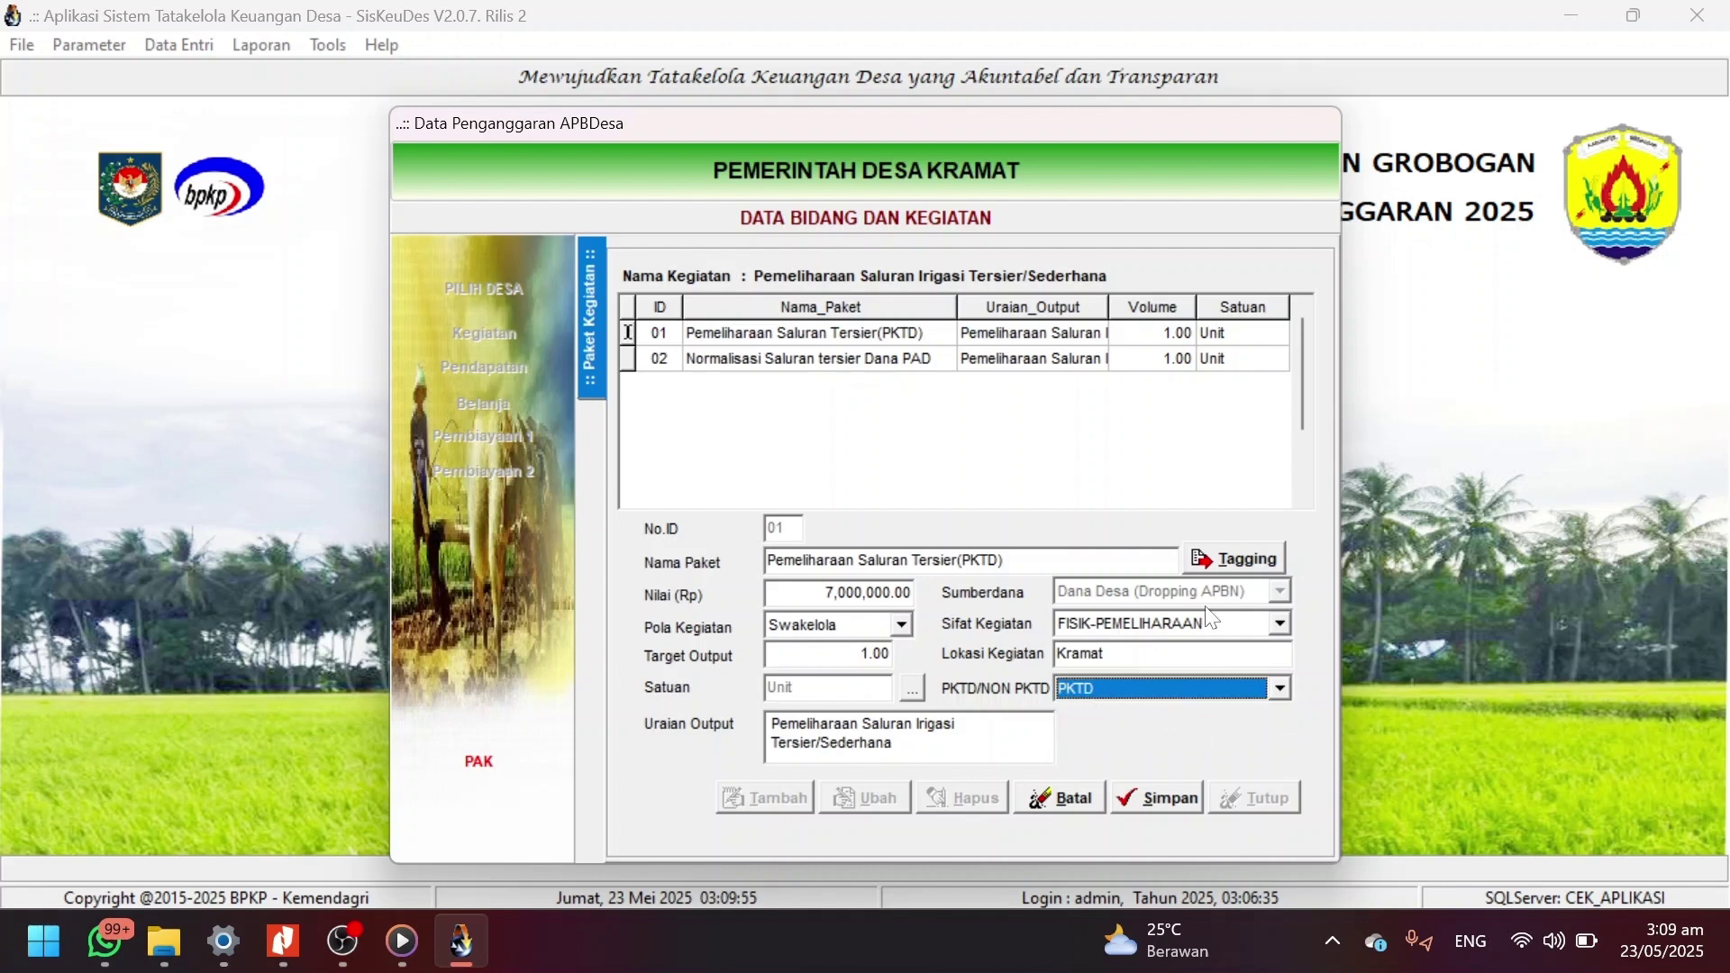
Save the package's tagging and close the tagging window.
left_click(1254, 560)
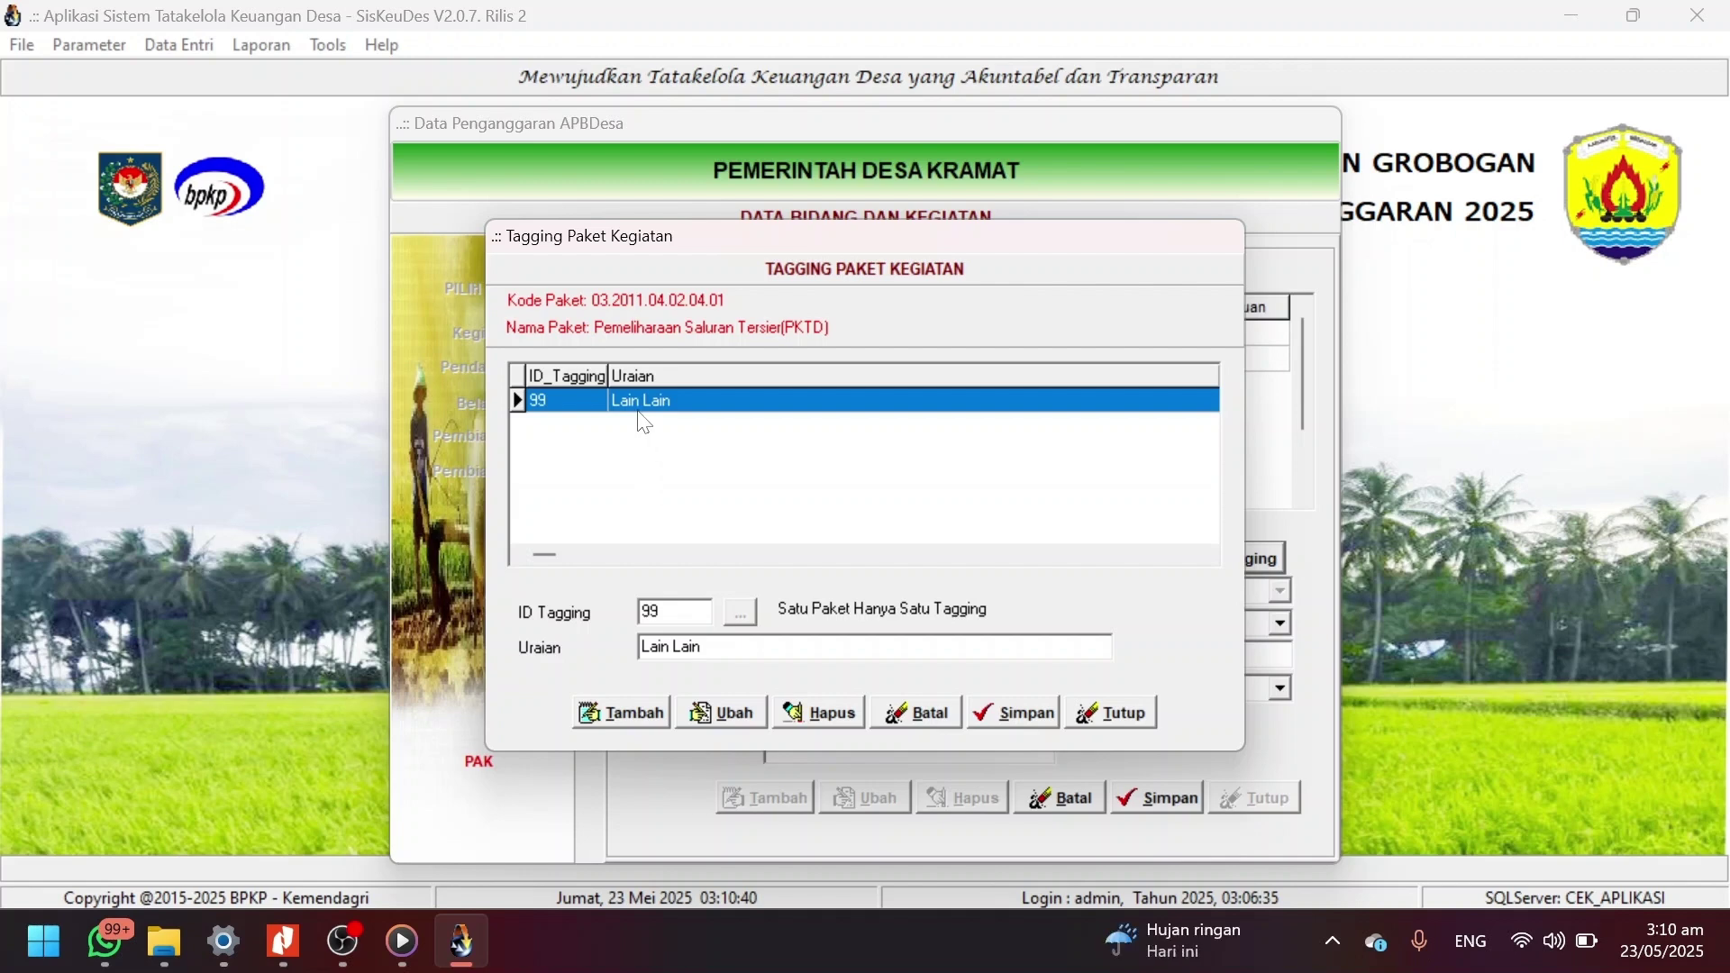
left_click(1025, 720)
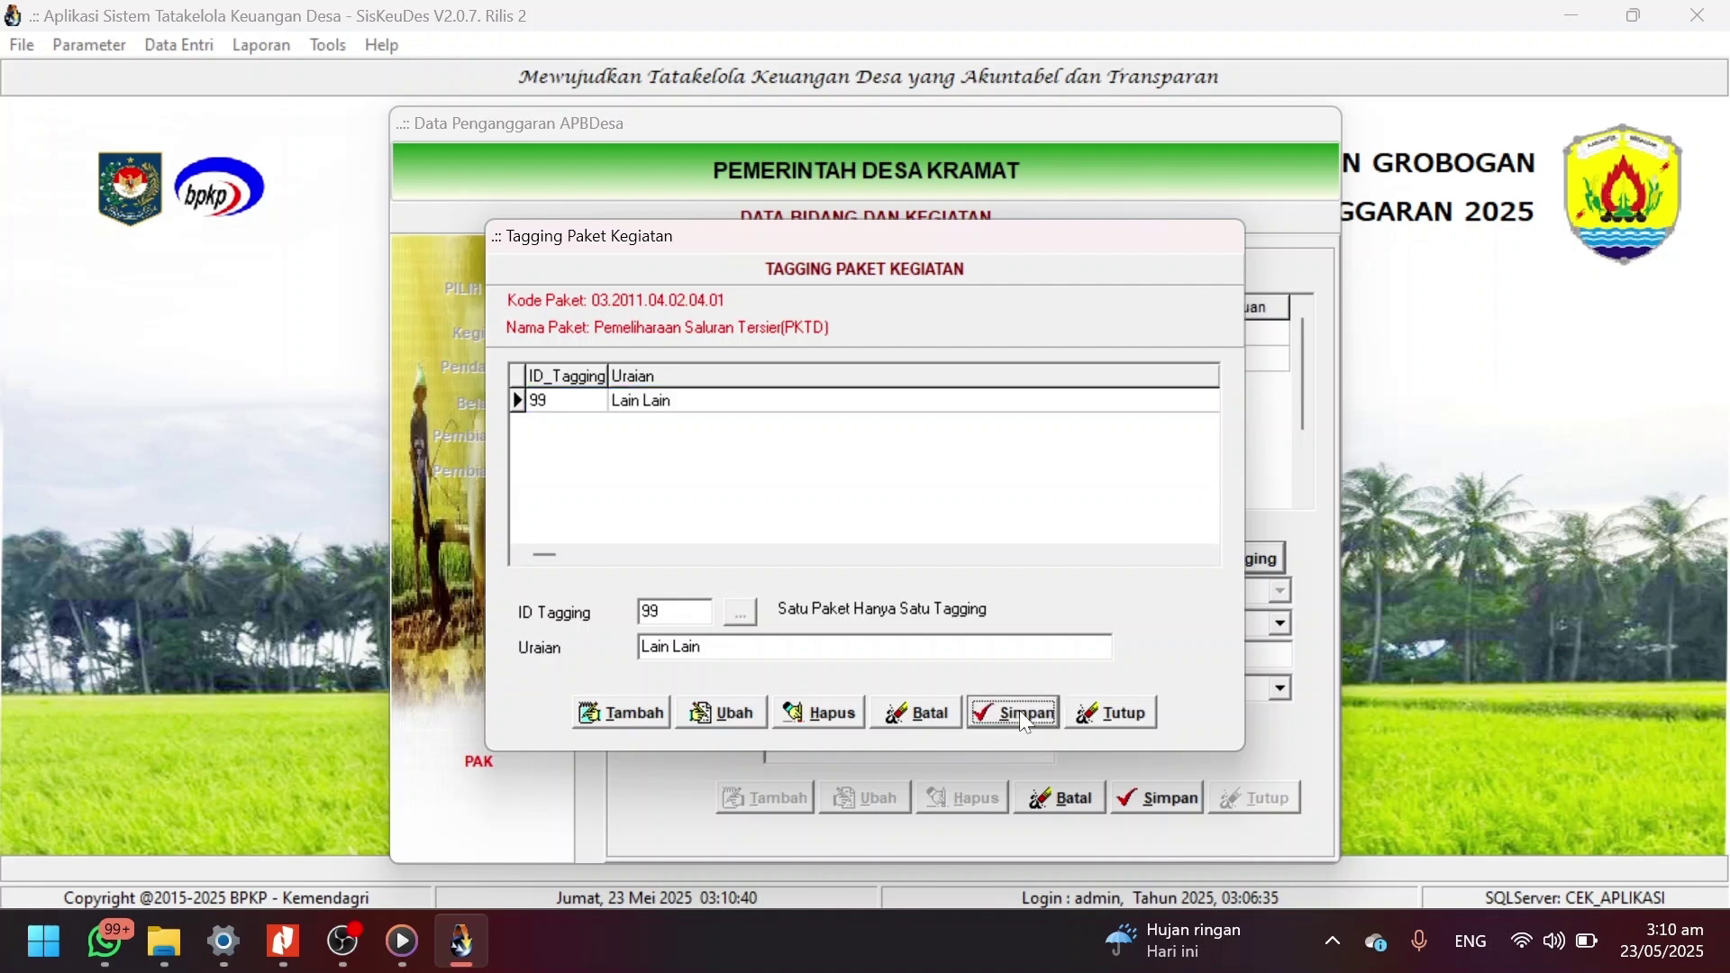
left_click(1115, 715)
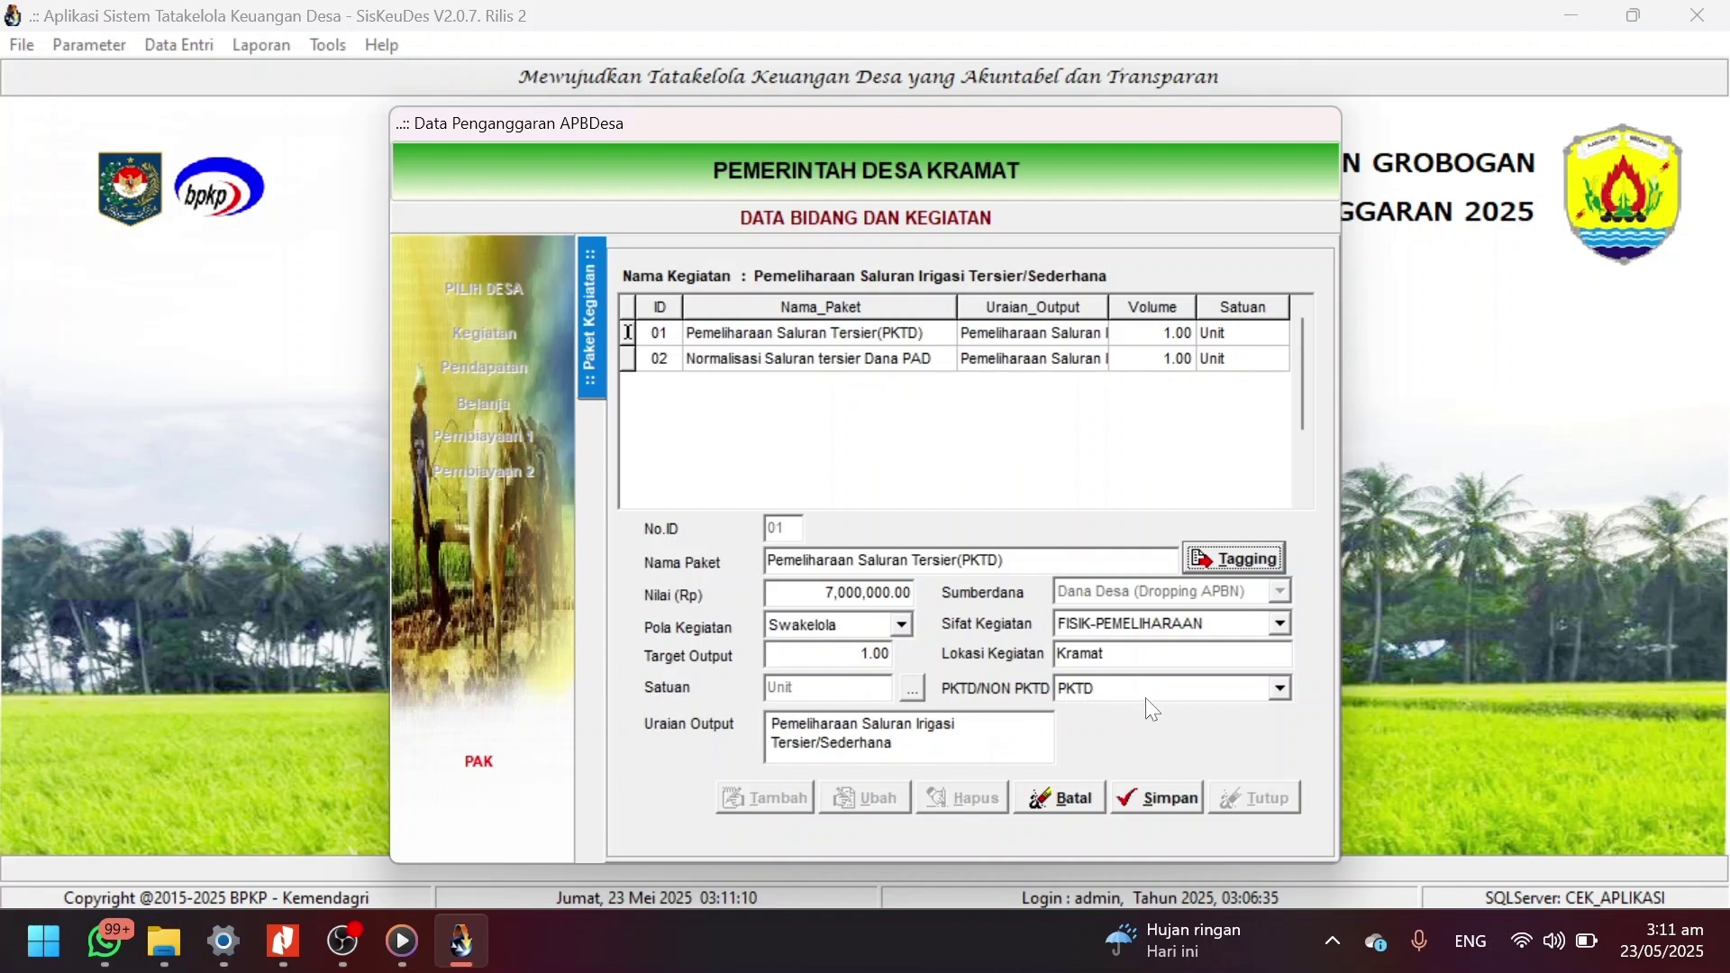
Set package 01 to PKTD, save it, and reselect it to verify.
left_click(1279, 690)
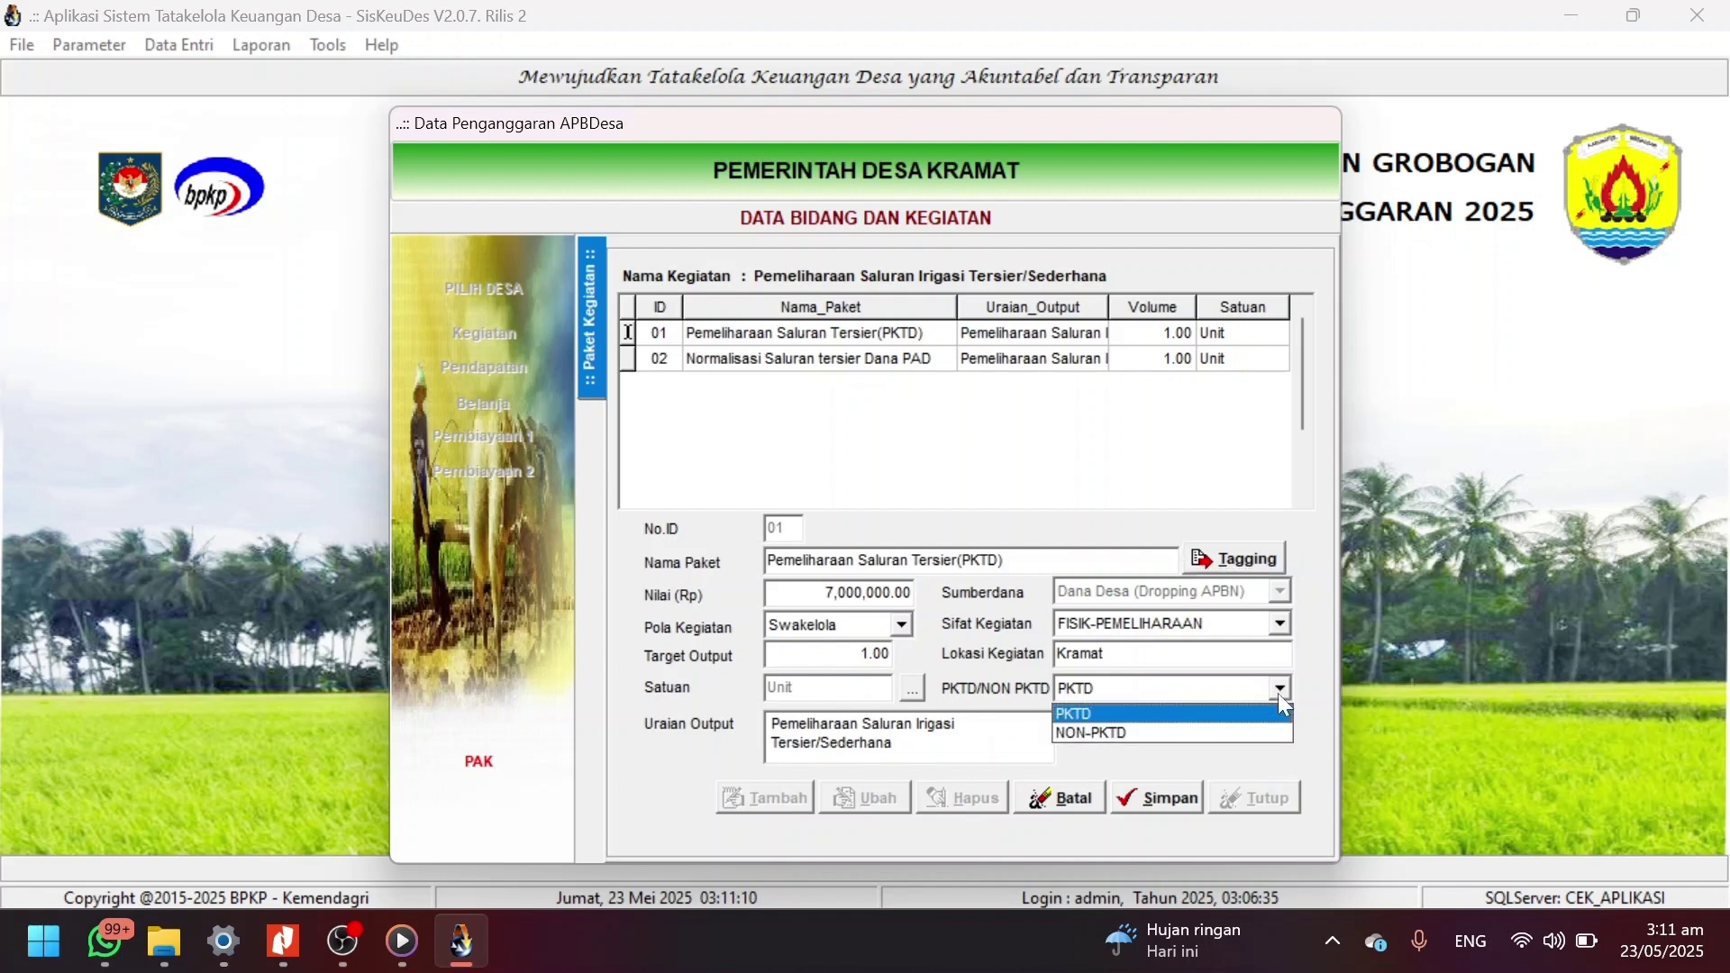
left_click(1225, 711)
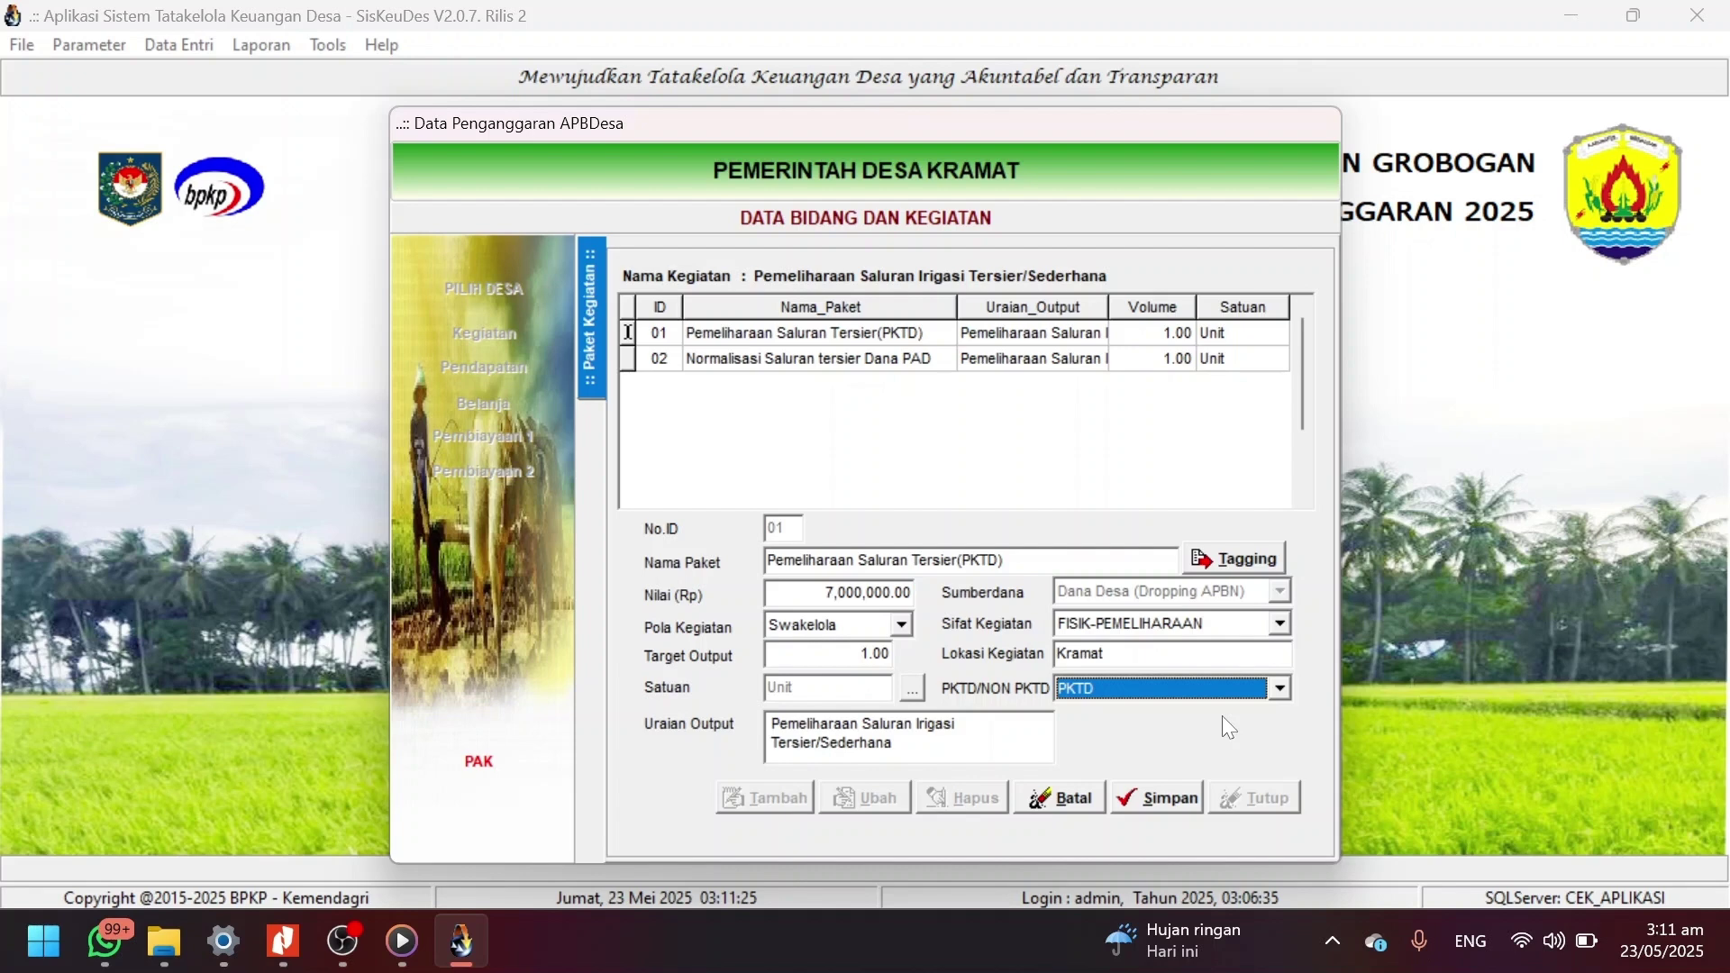
left_click(1170, 801)
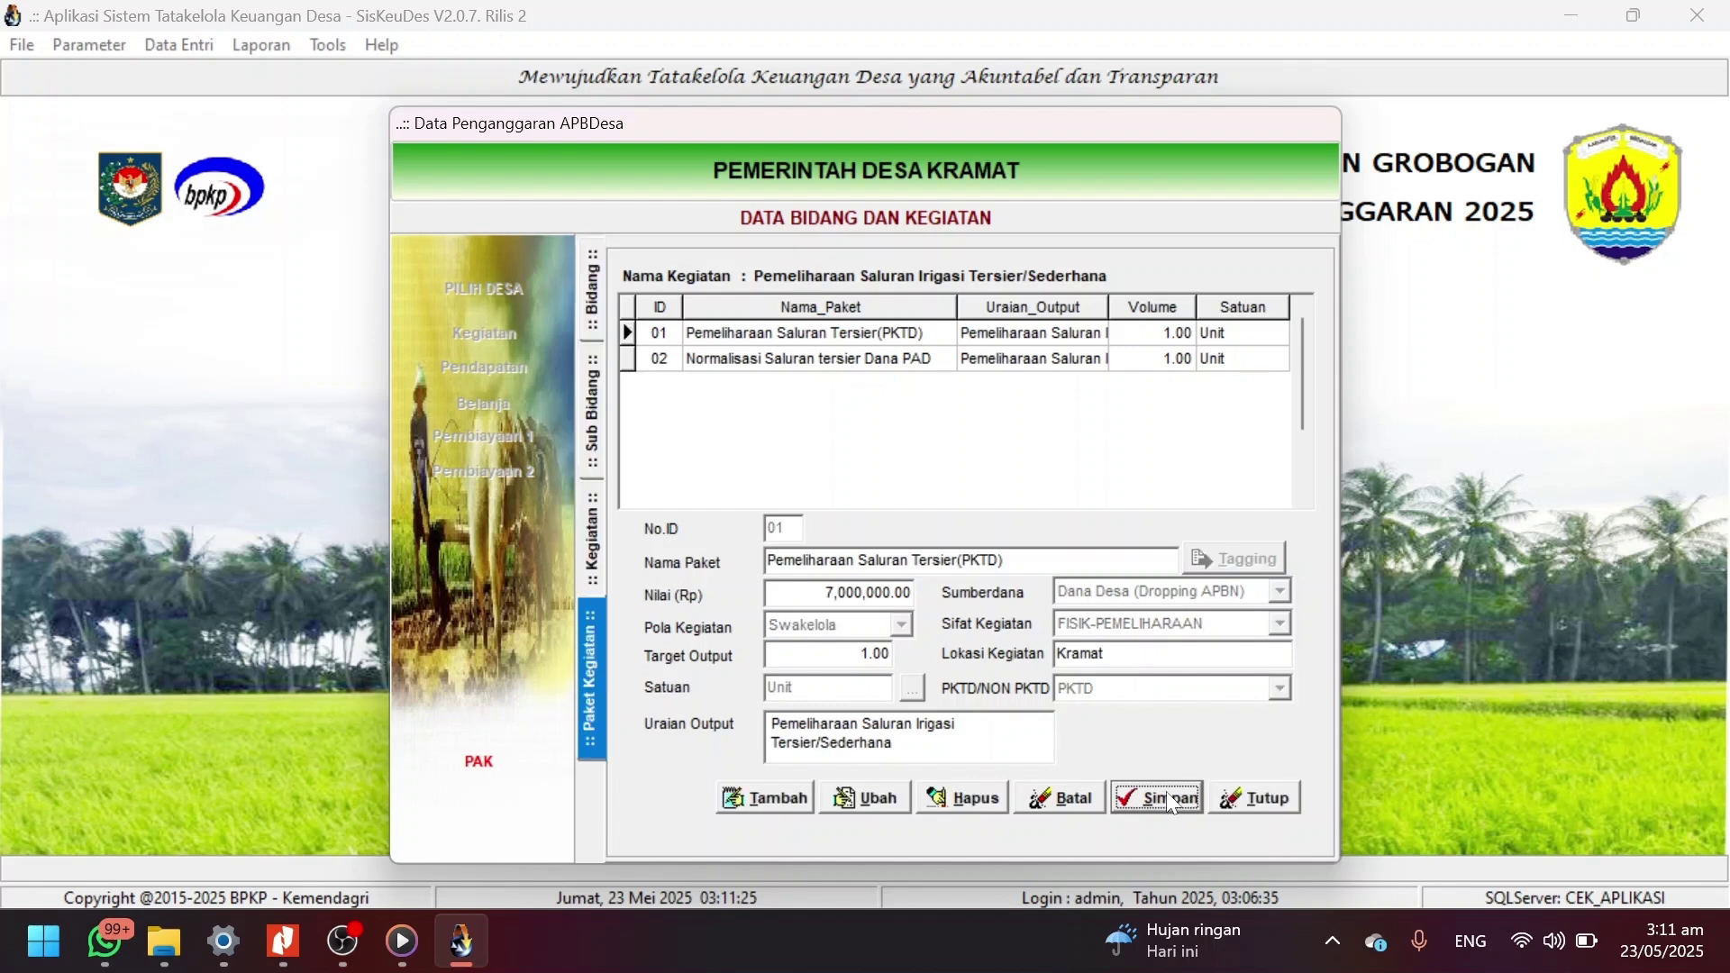
left_click(862, 333)
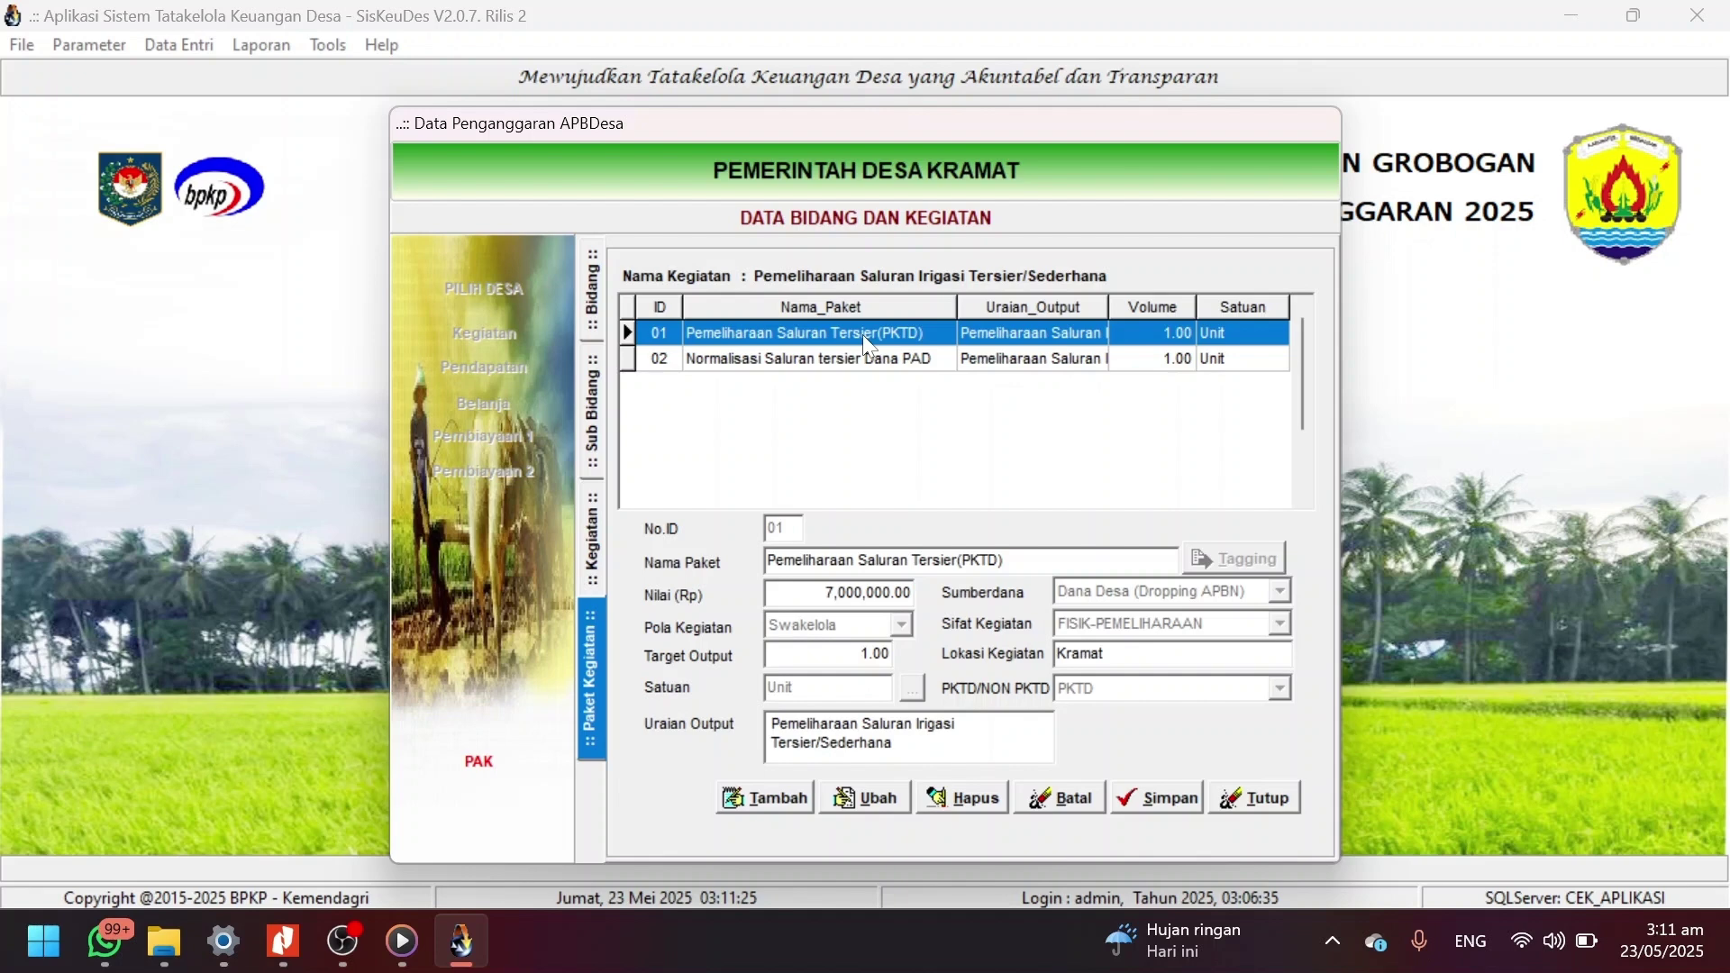
Go from Bidang 03.2011.02 into Sub Bidang 03.2011.02.03 to list its road and bridge activities.
left_click(600, 320)
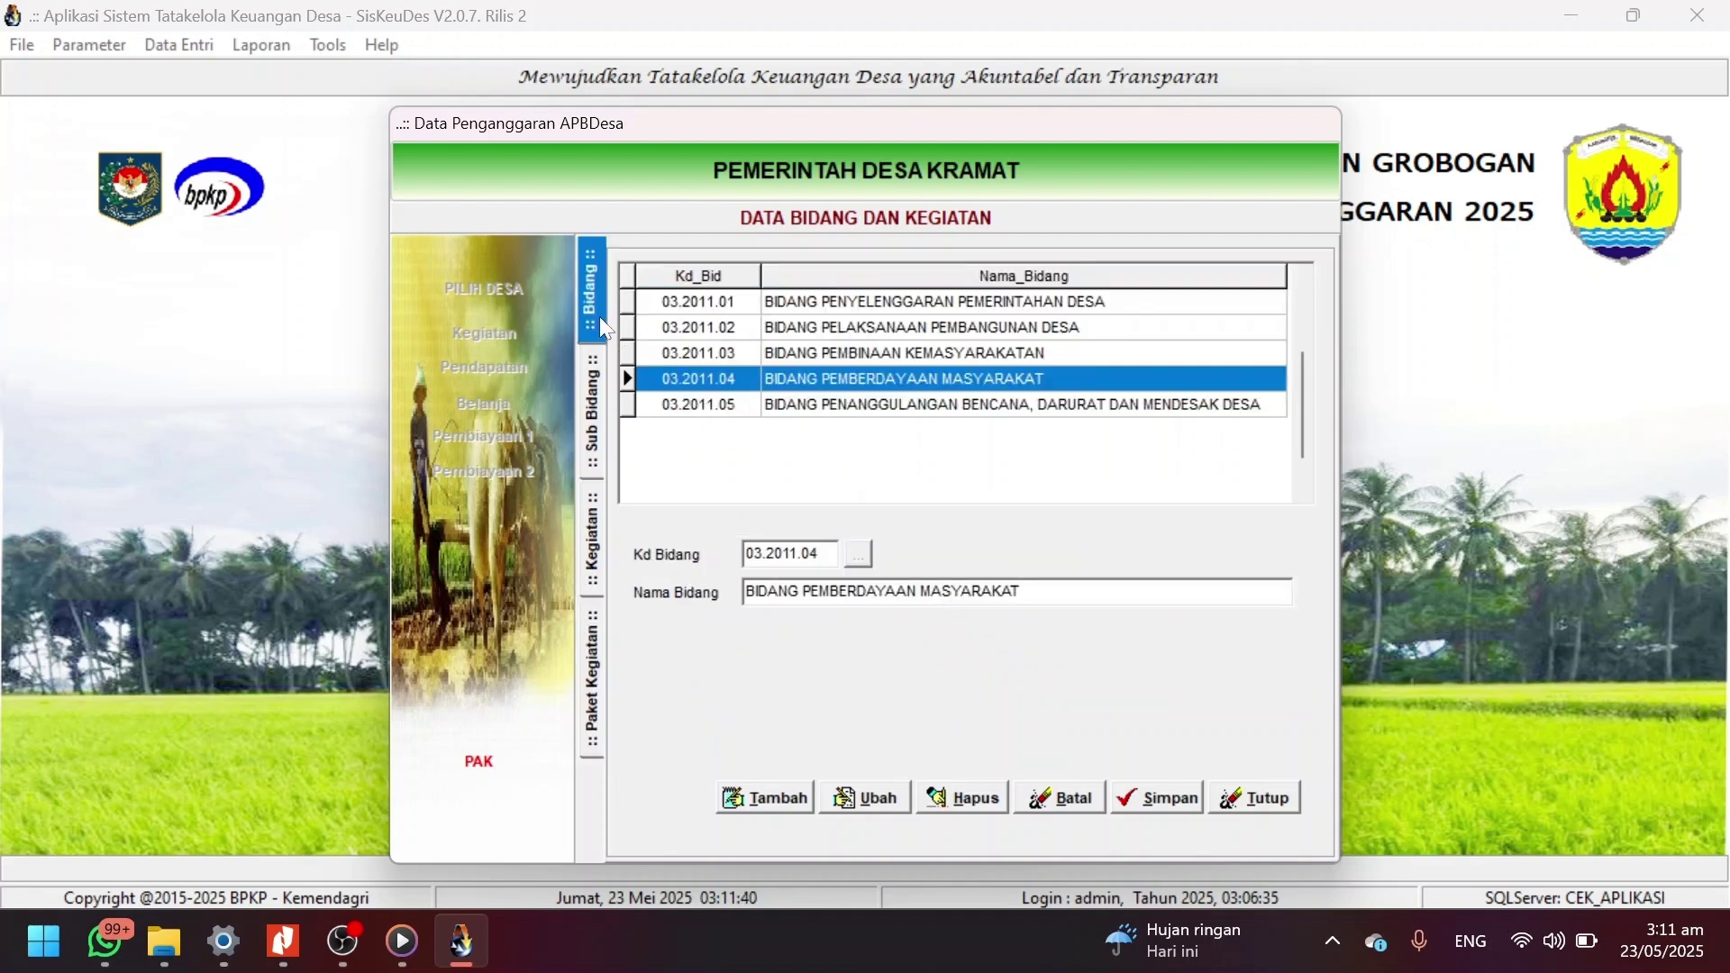
double_click(773, 328)
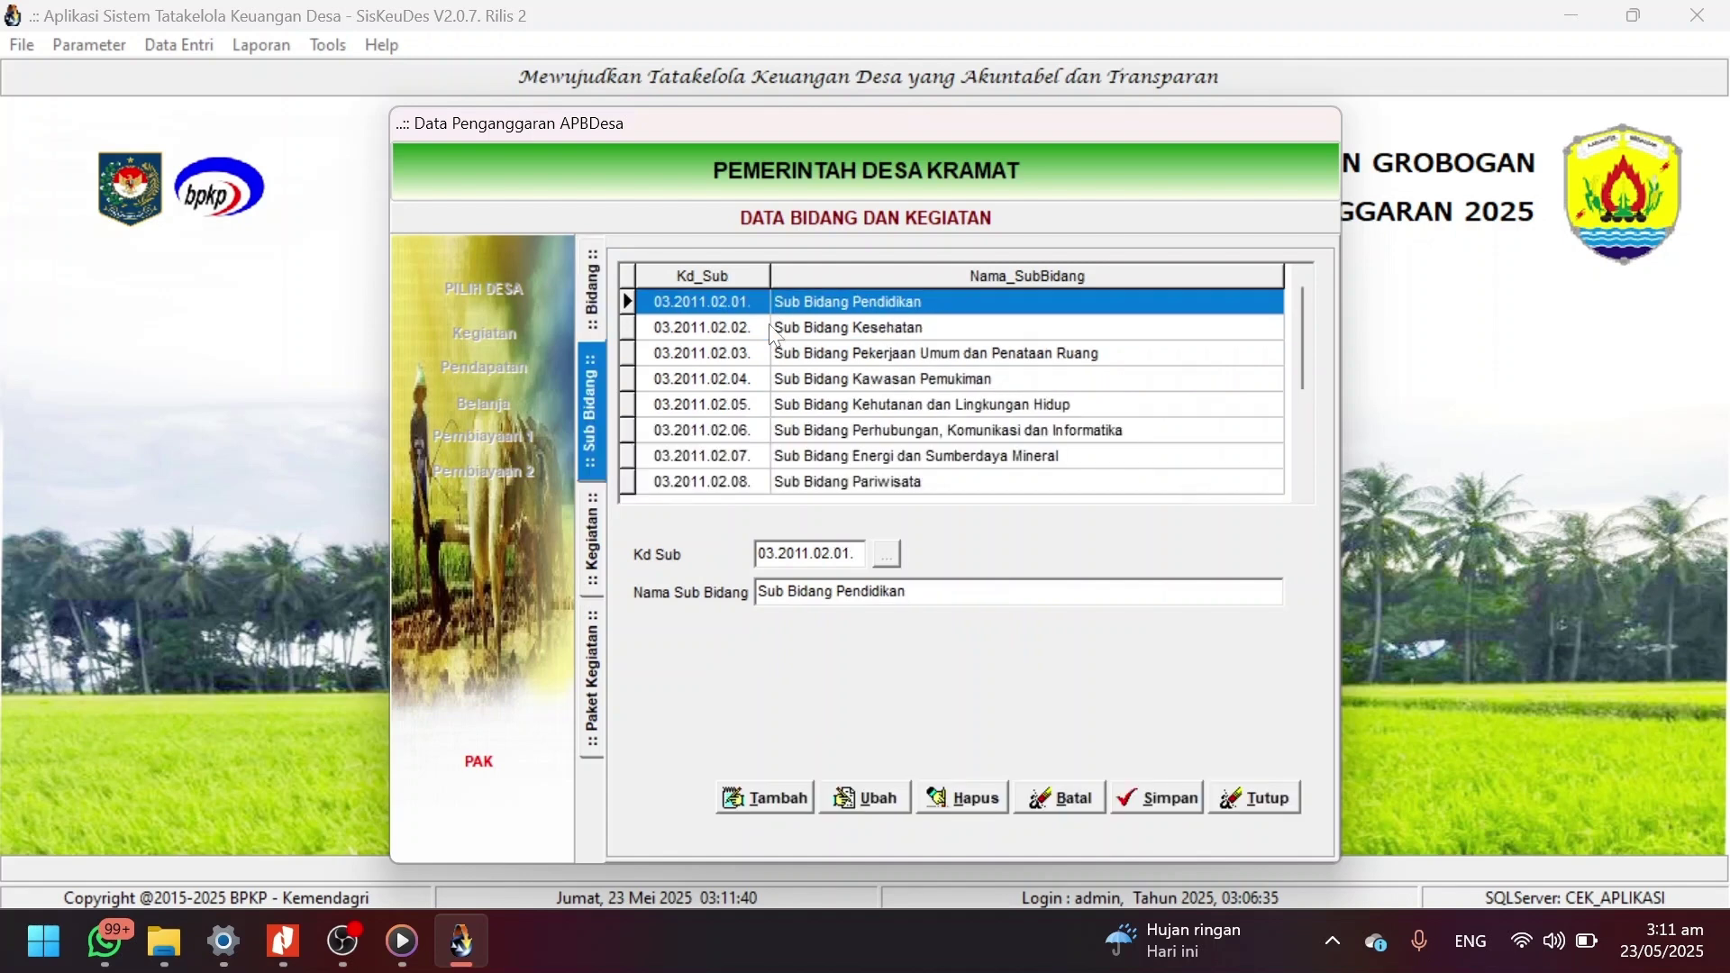
double_click(790, 354)
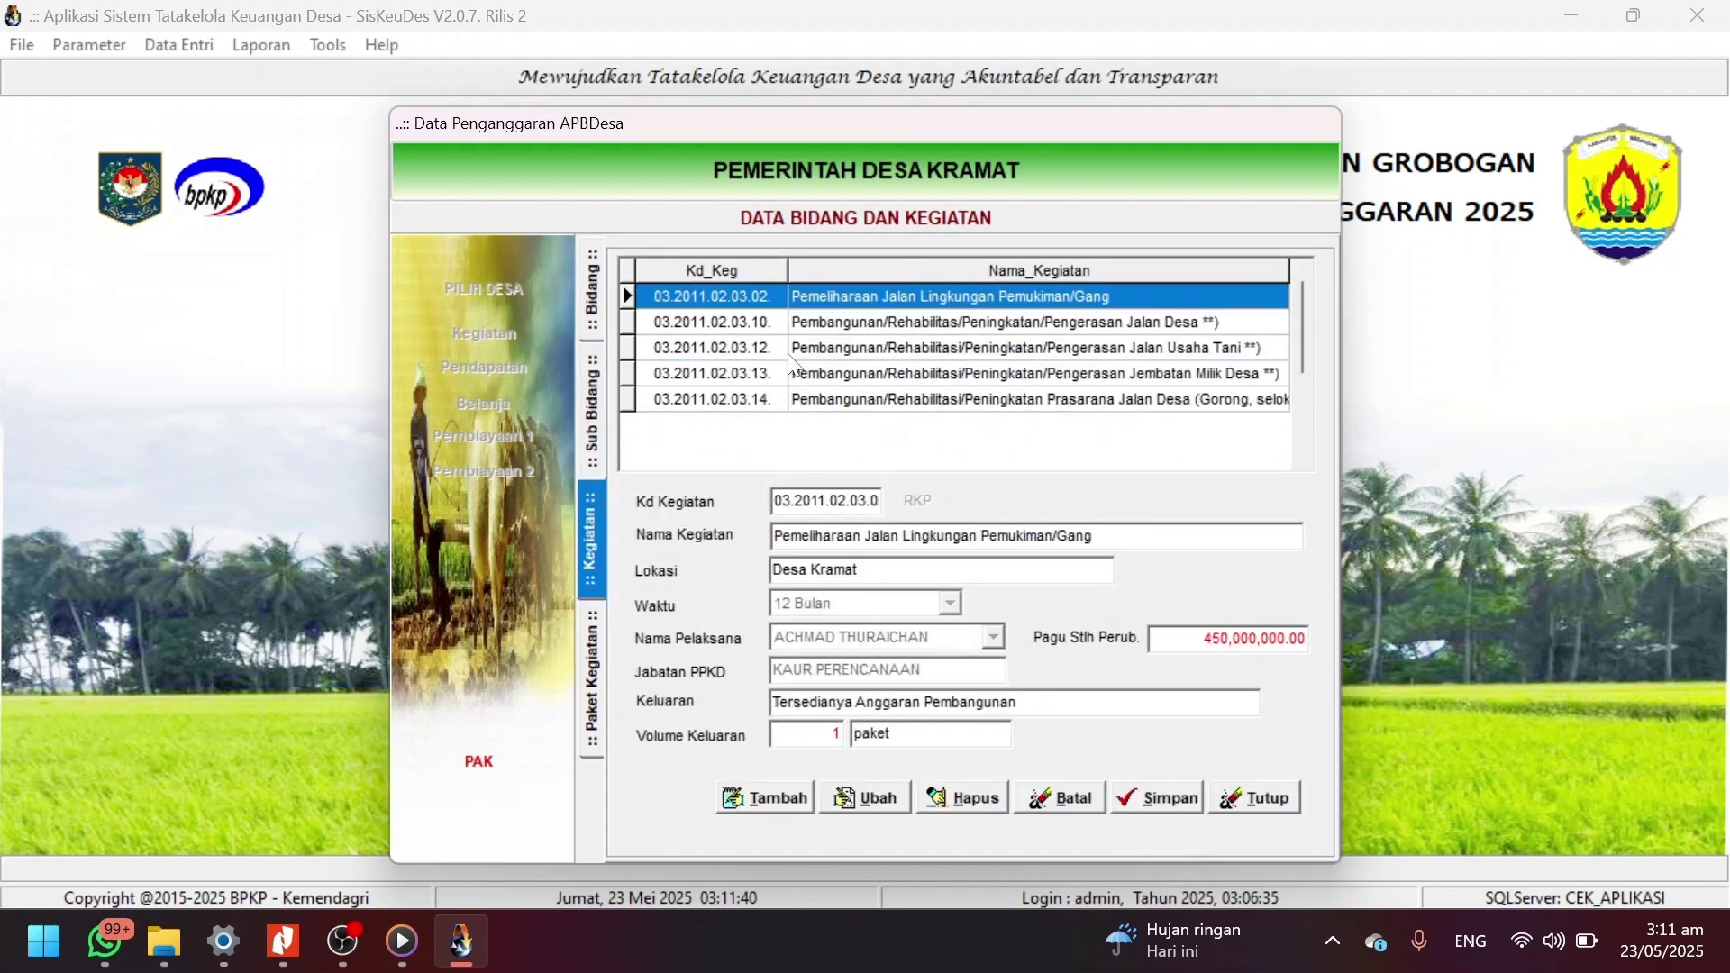
Open the packages of activity 03.2011.02.03.14 and start editing package 04, reviewing its tagging details.
double_click(814, 399)
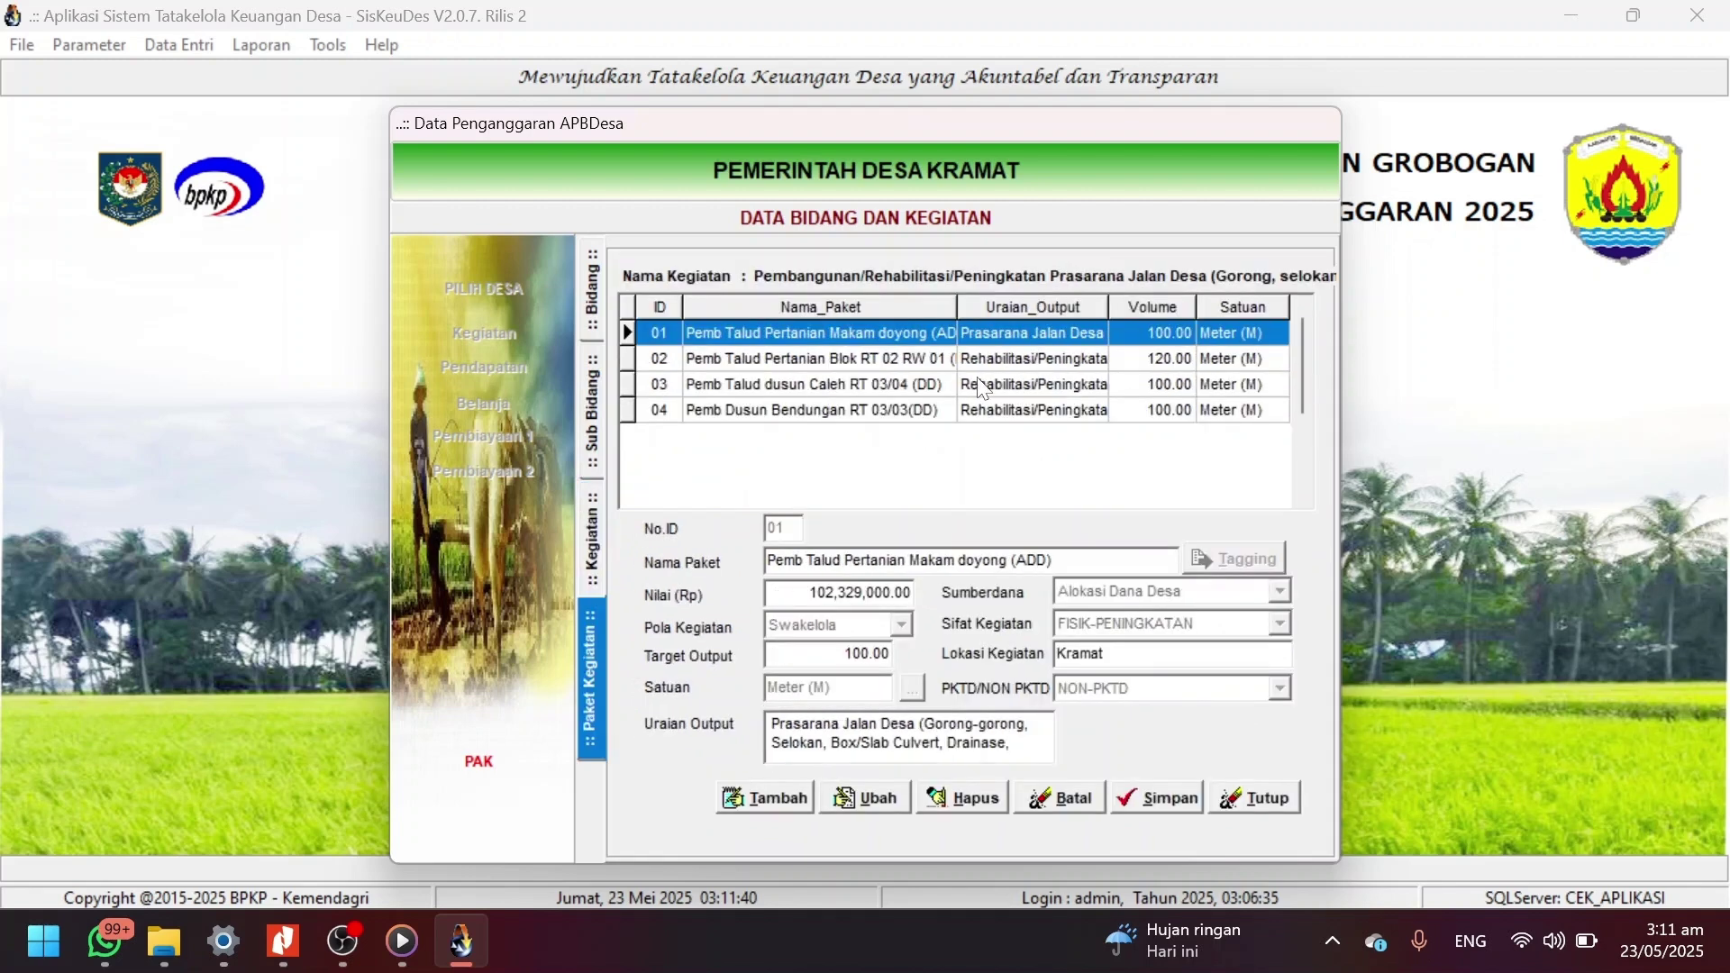
key("Down")
key("Down")
key("Down")
key("Up")
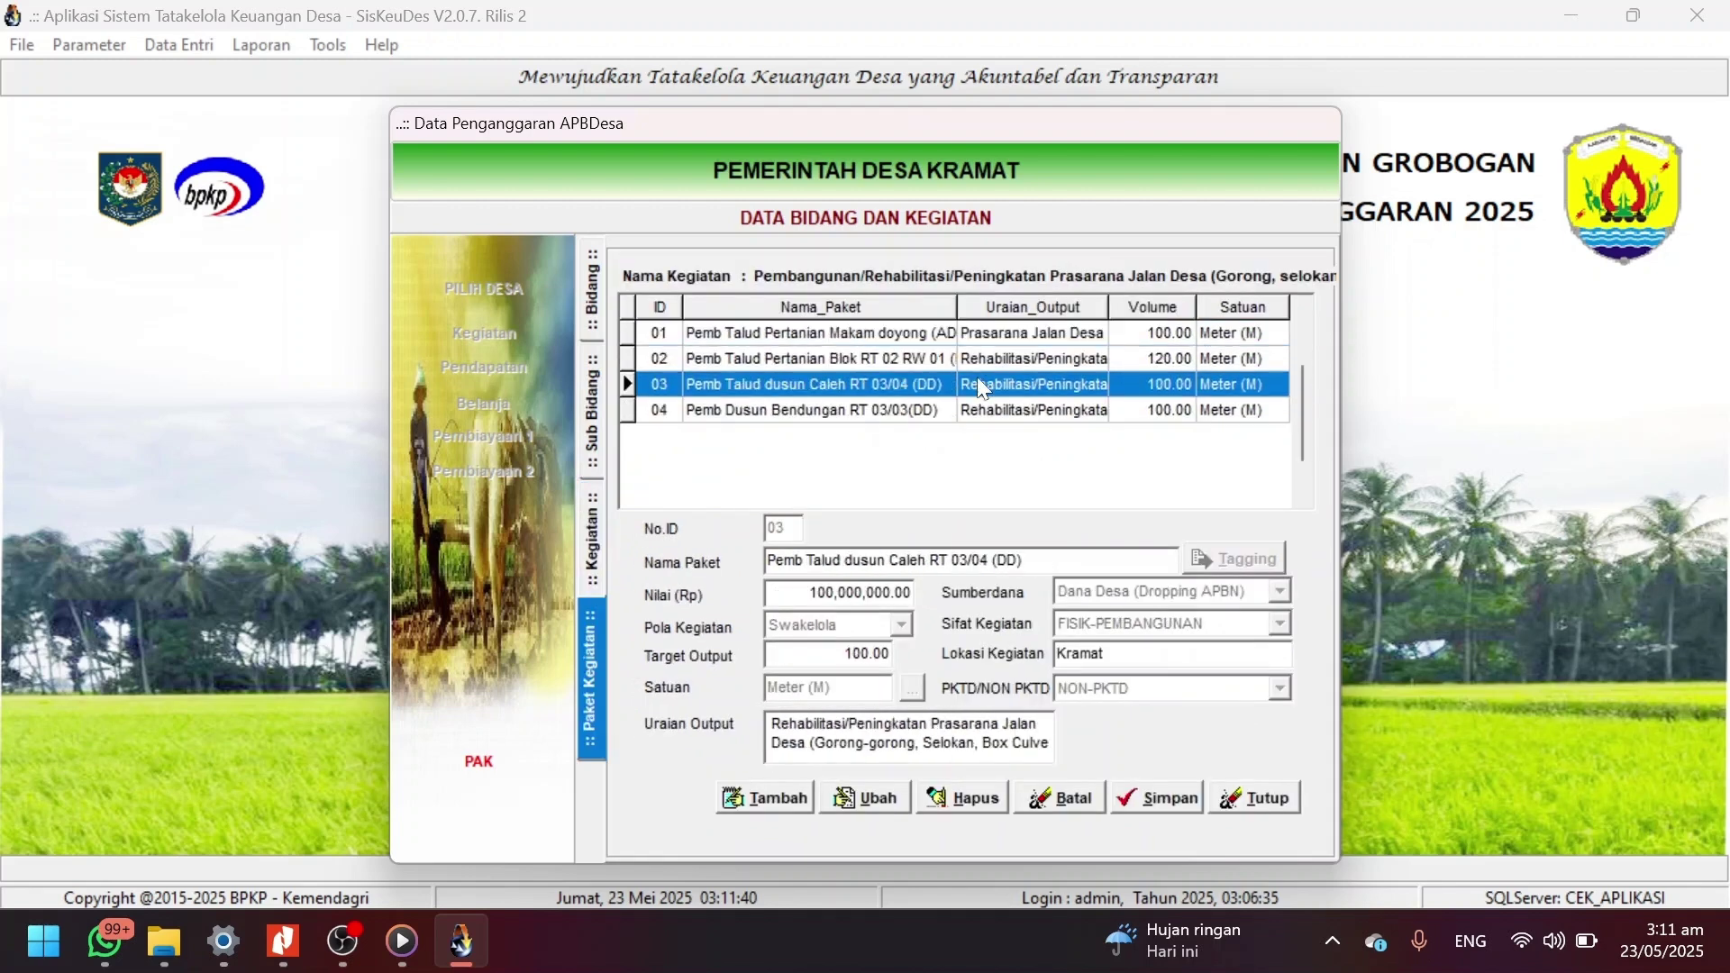
key("Down")
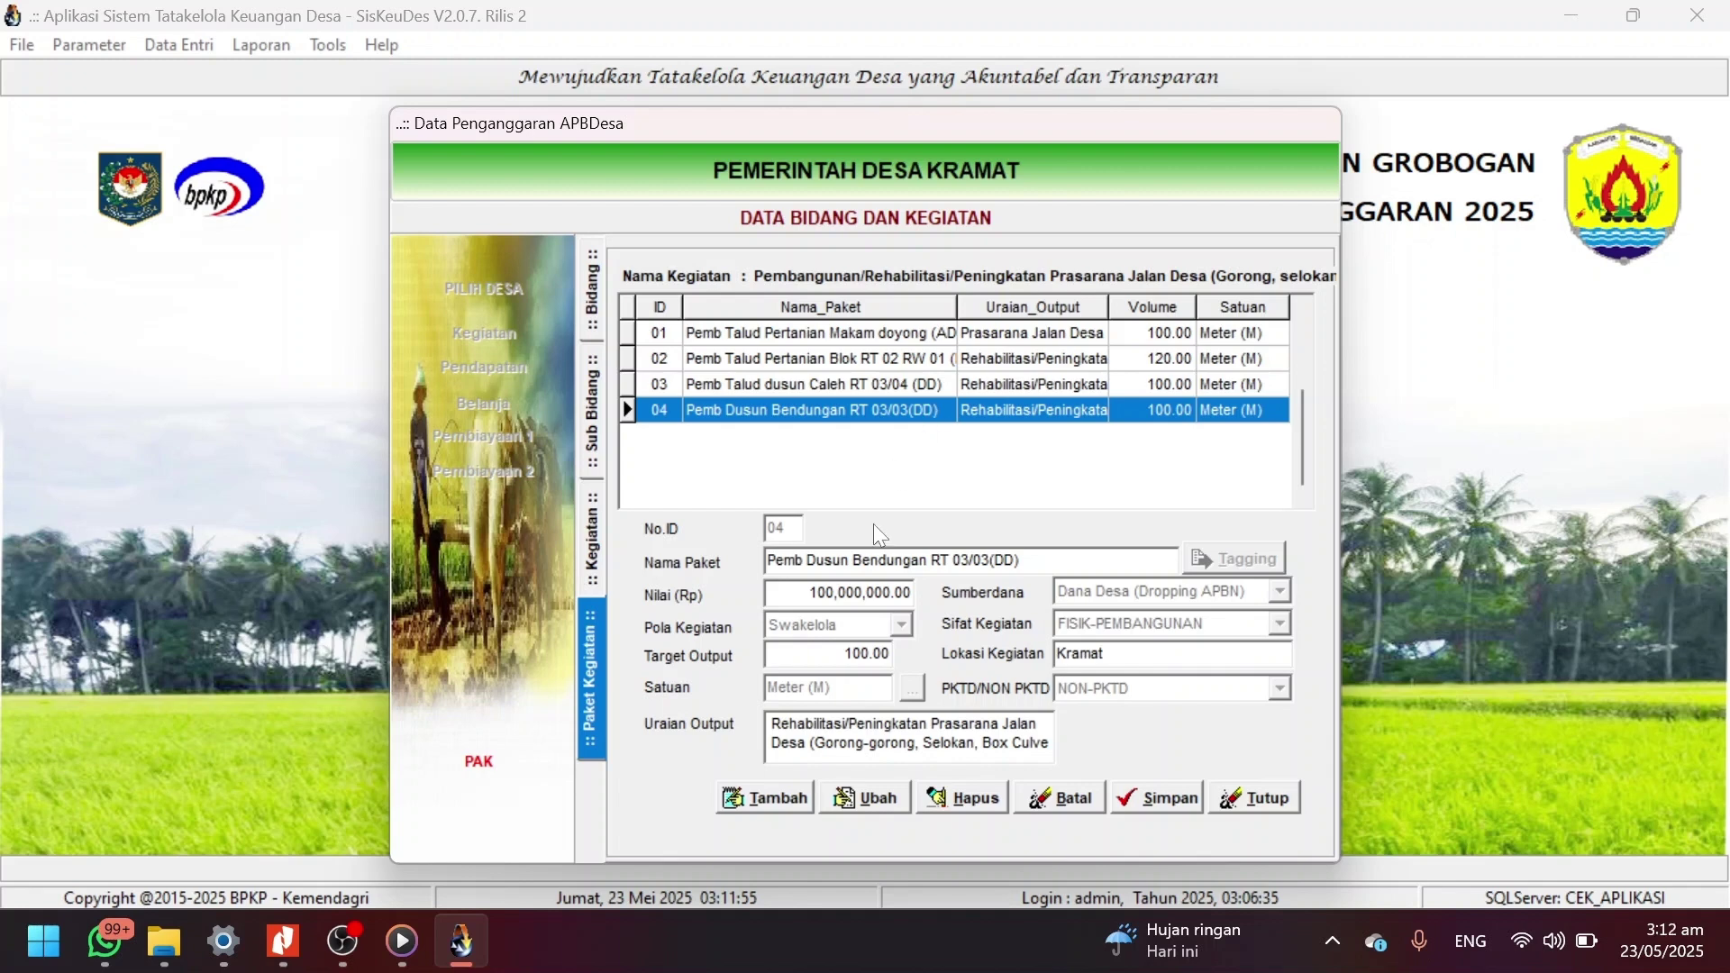
left_click(858, 800)
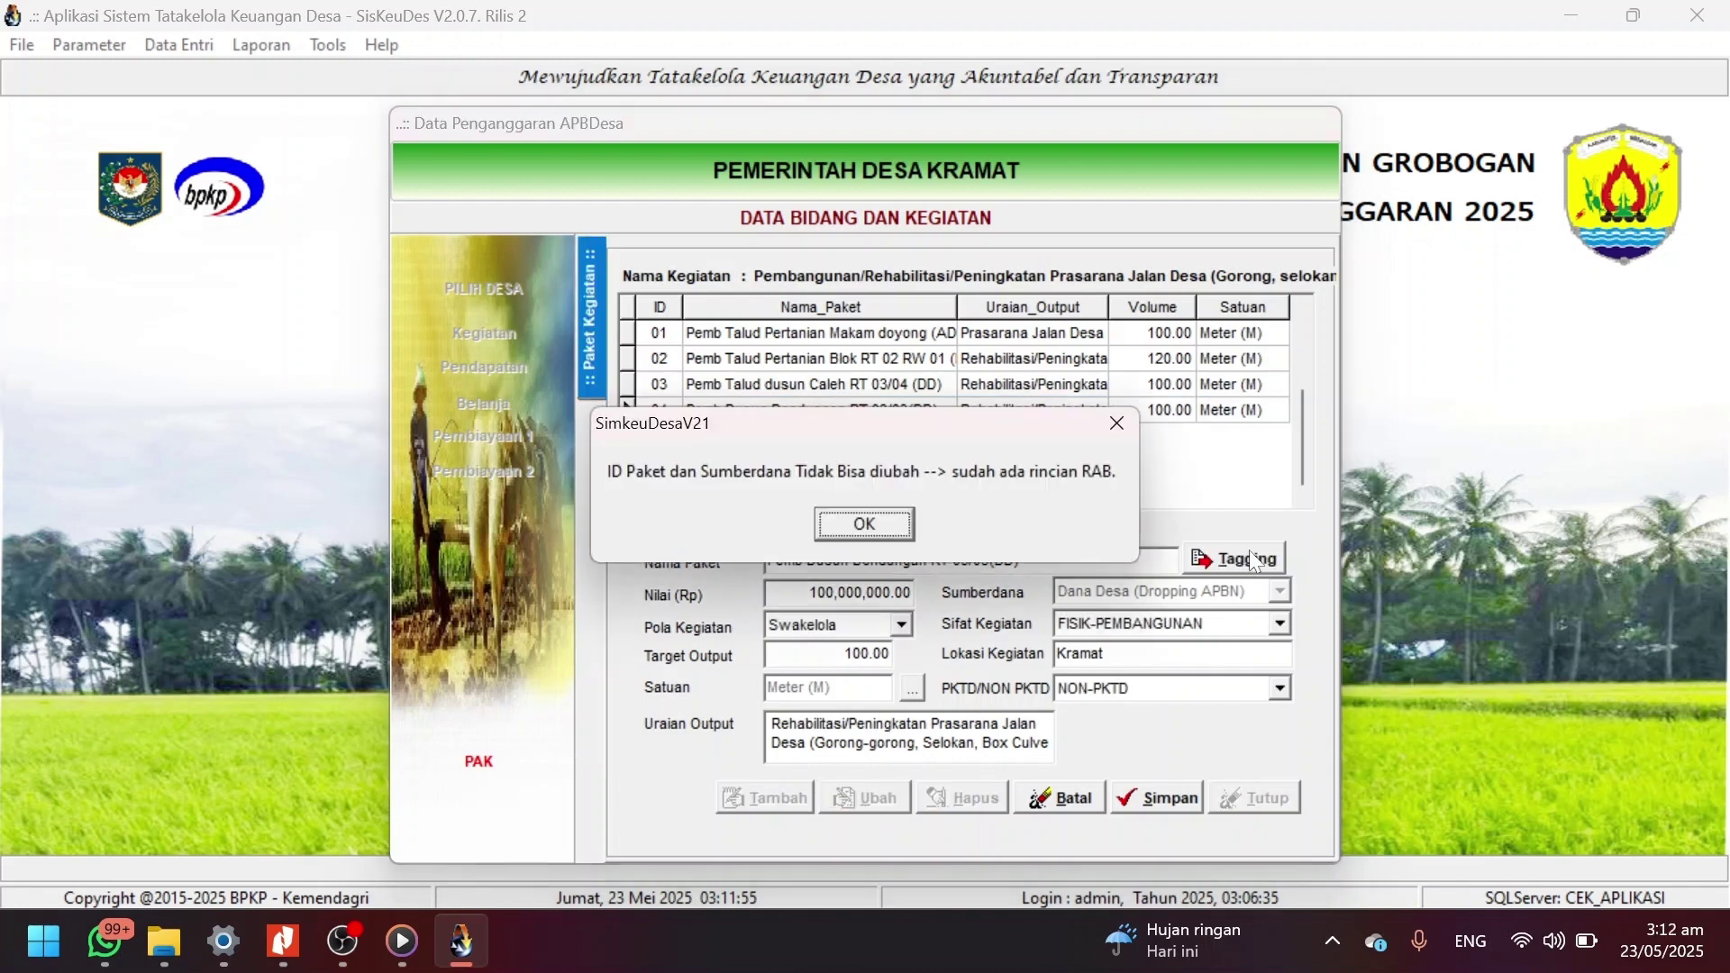
left_click(863, 524)
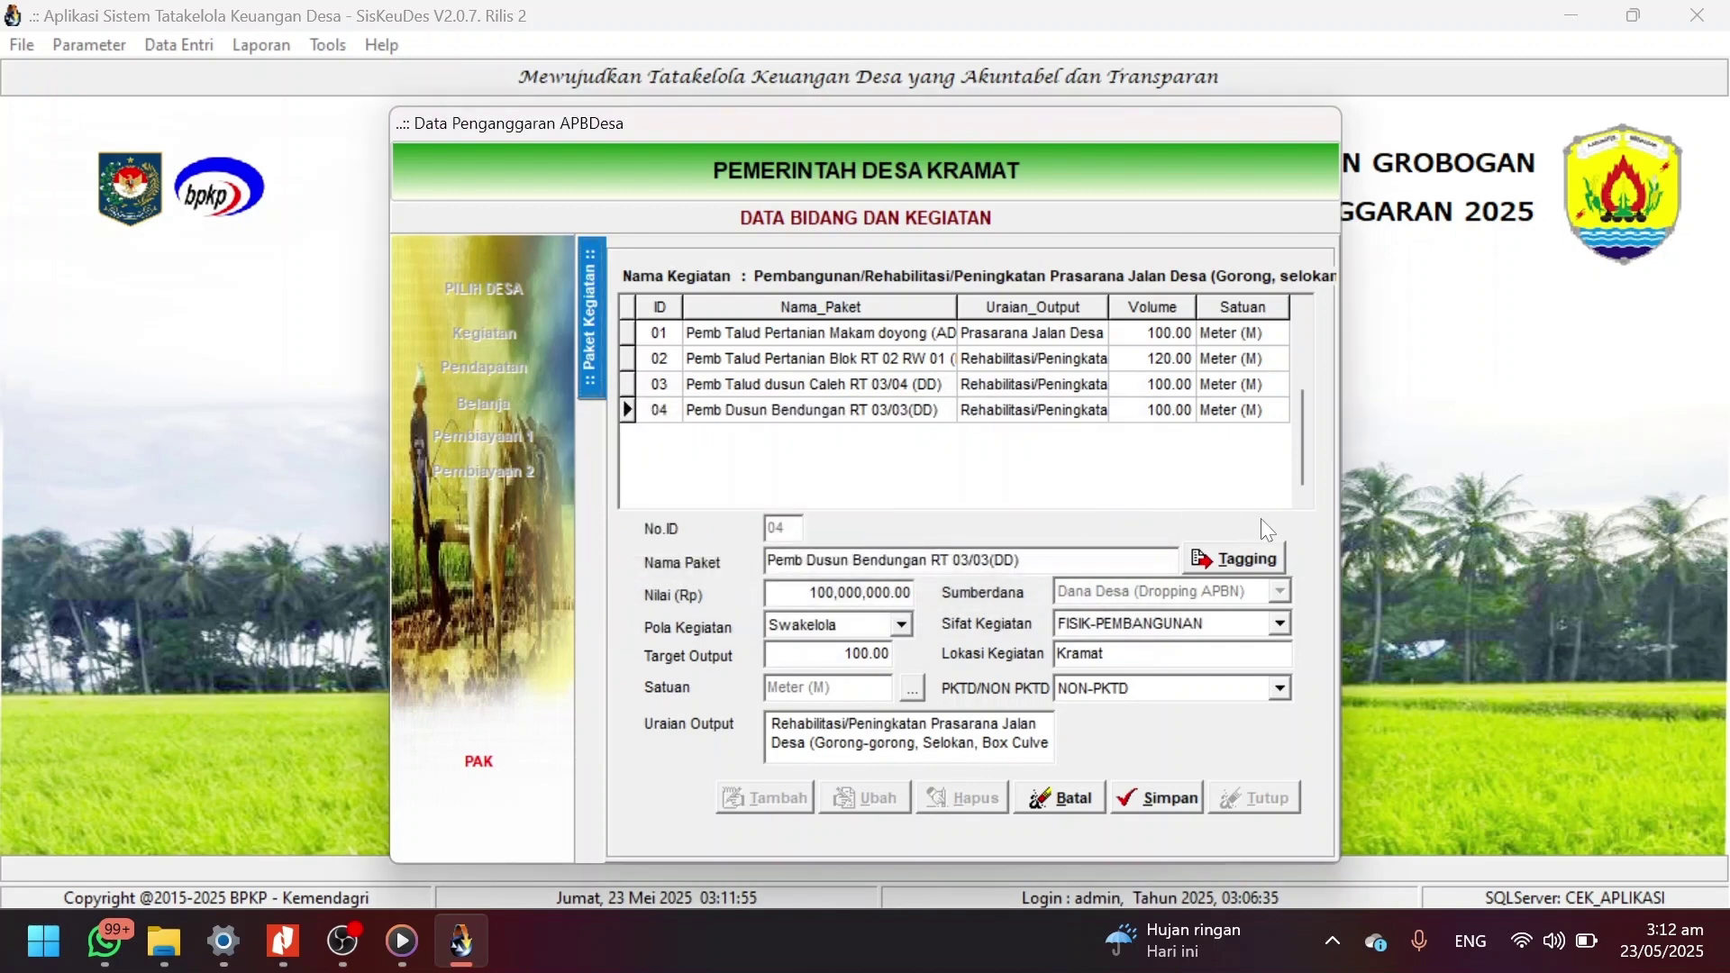
left_click(1261, 553)
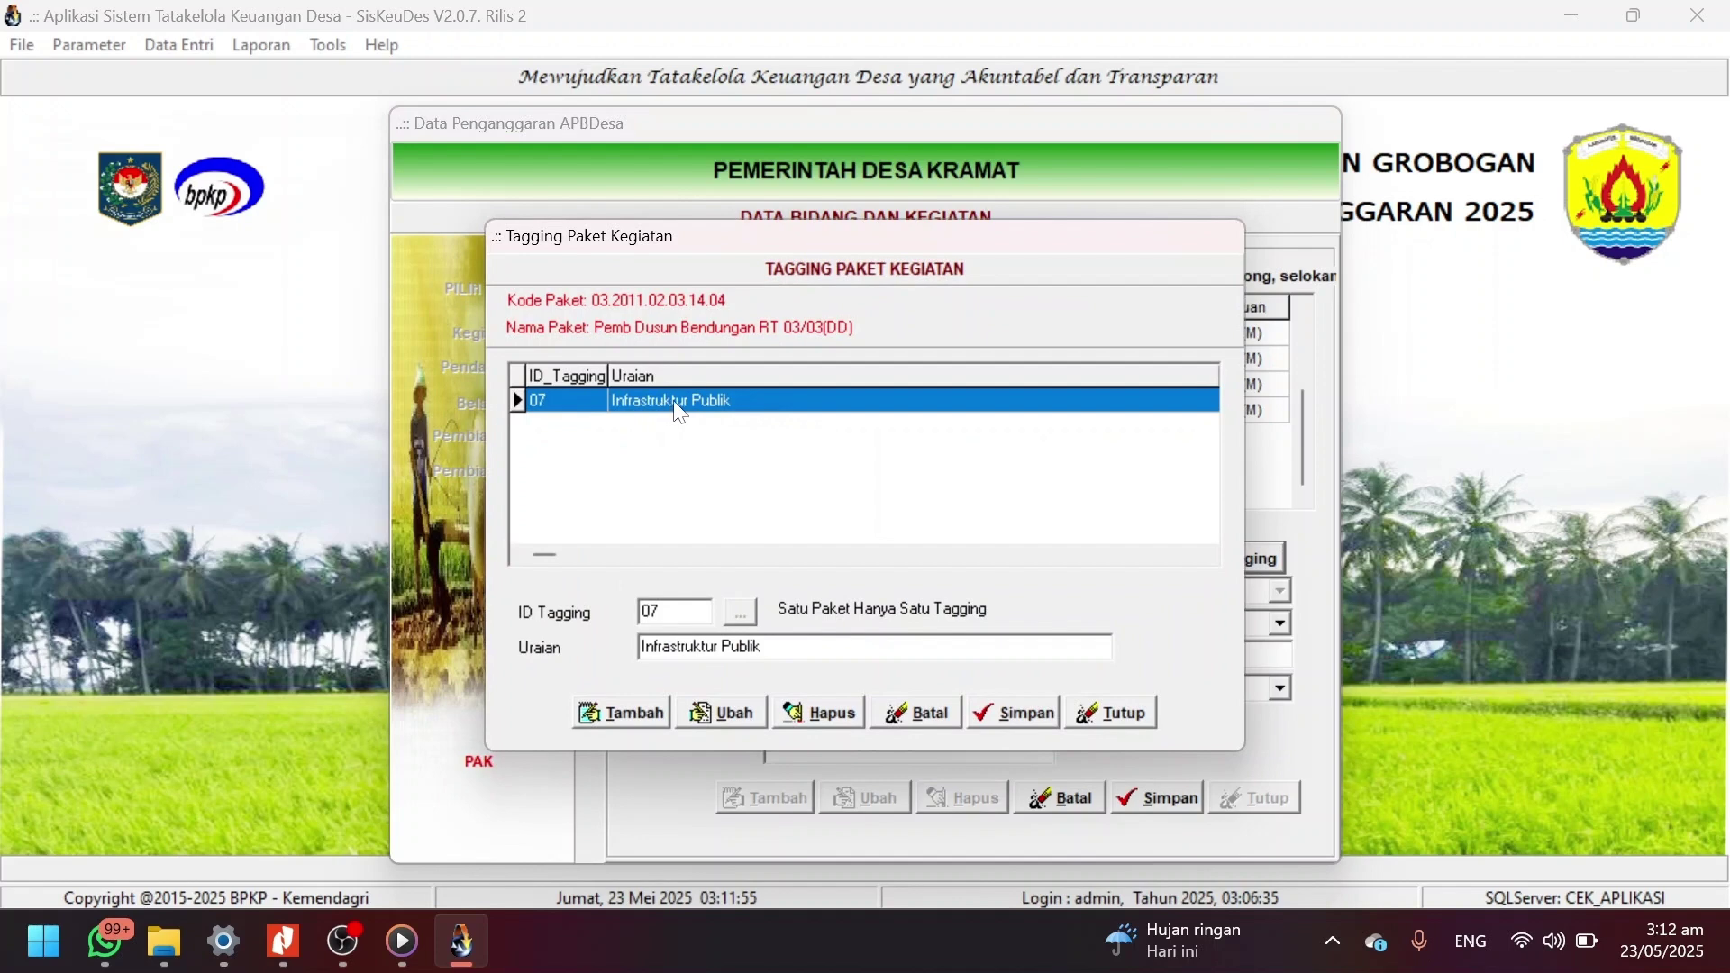
left_click(1094, 708)
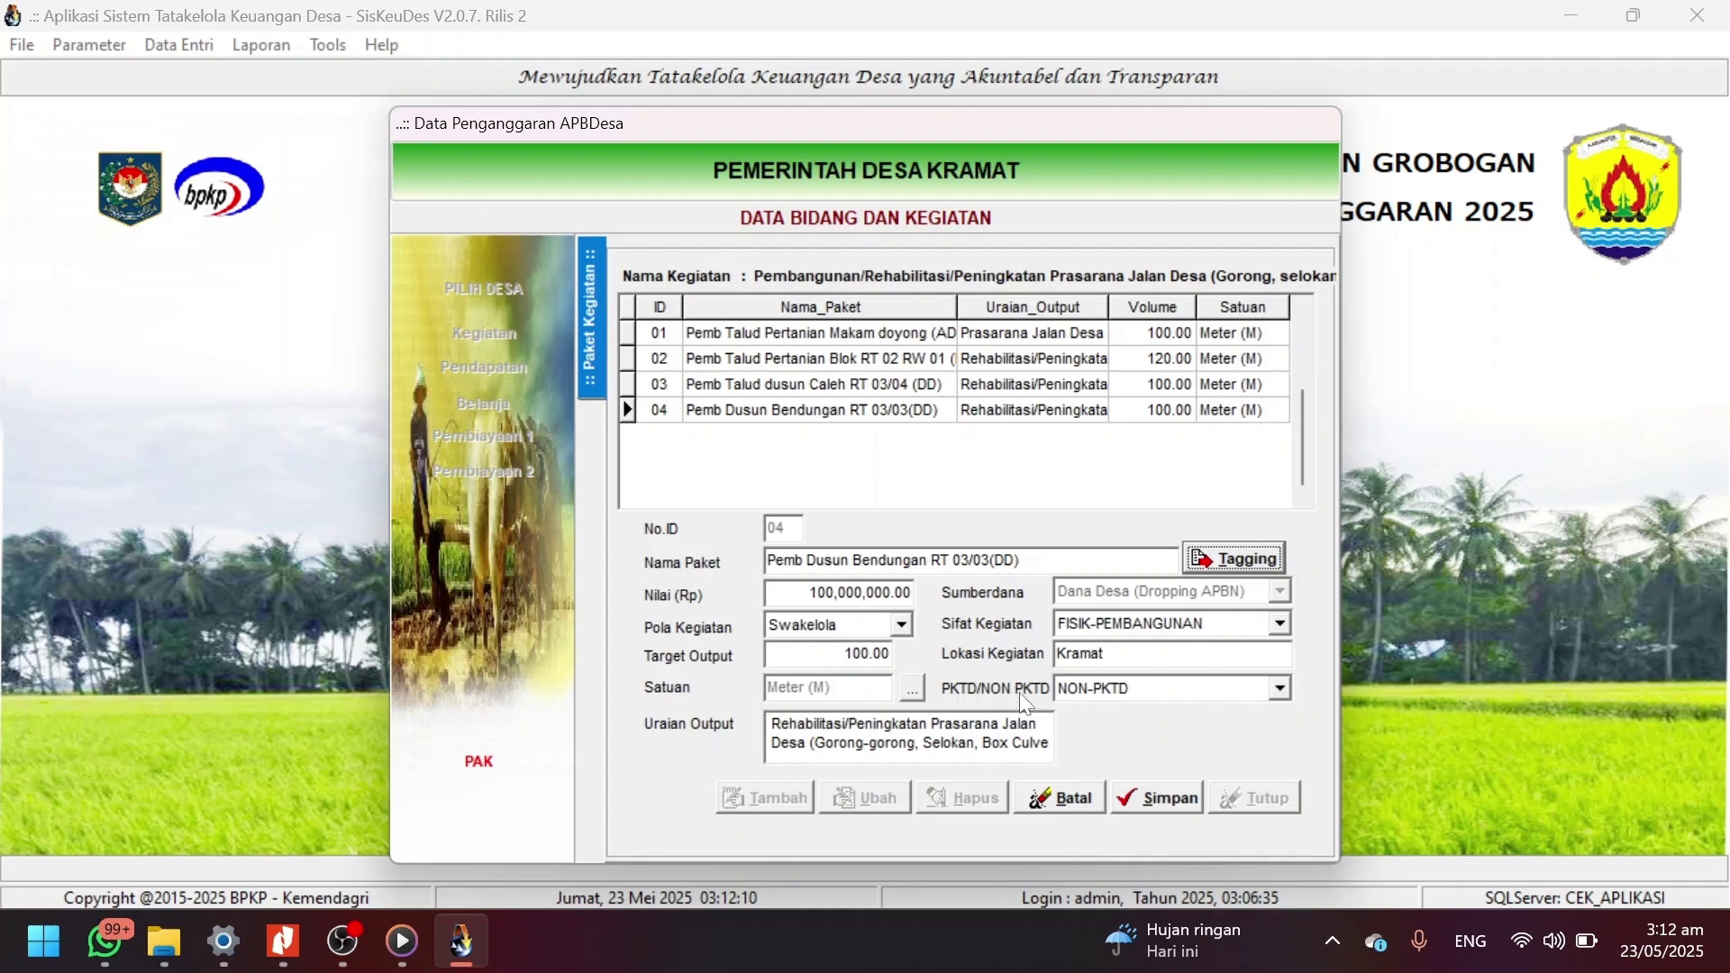
Try saving package 04 as PKTD; after the save is refused, cancel the edit.
left_click(1280, 688)
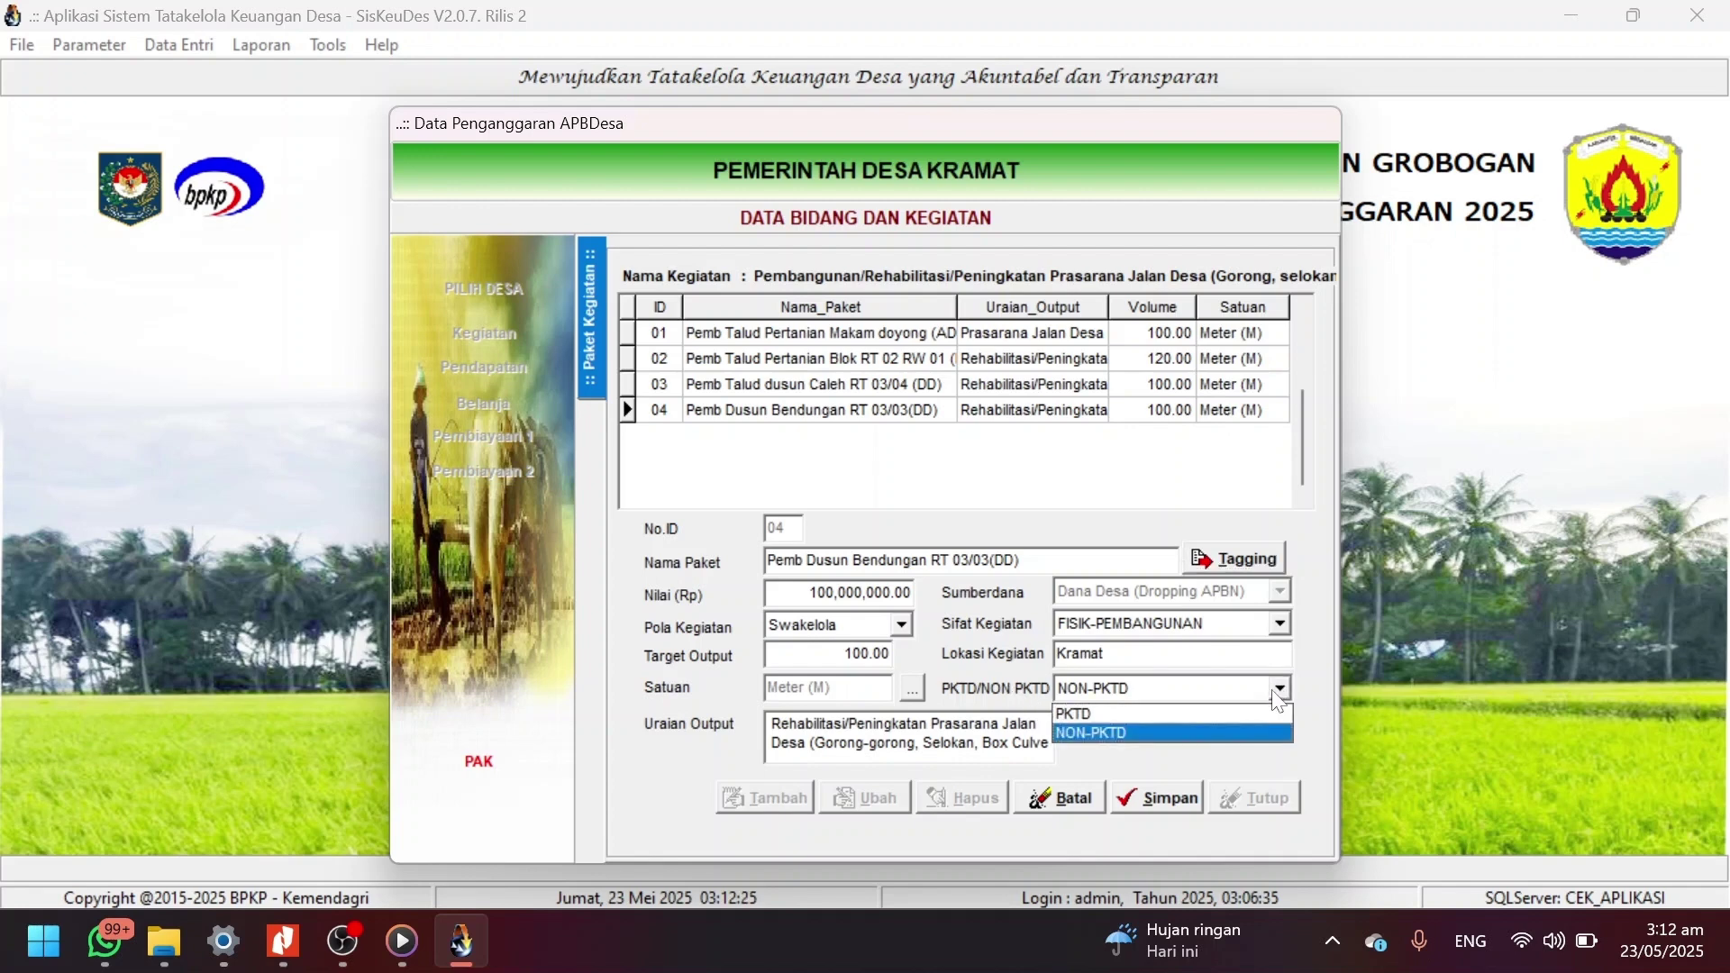
left_click(1227, 718)
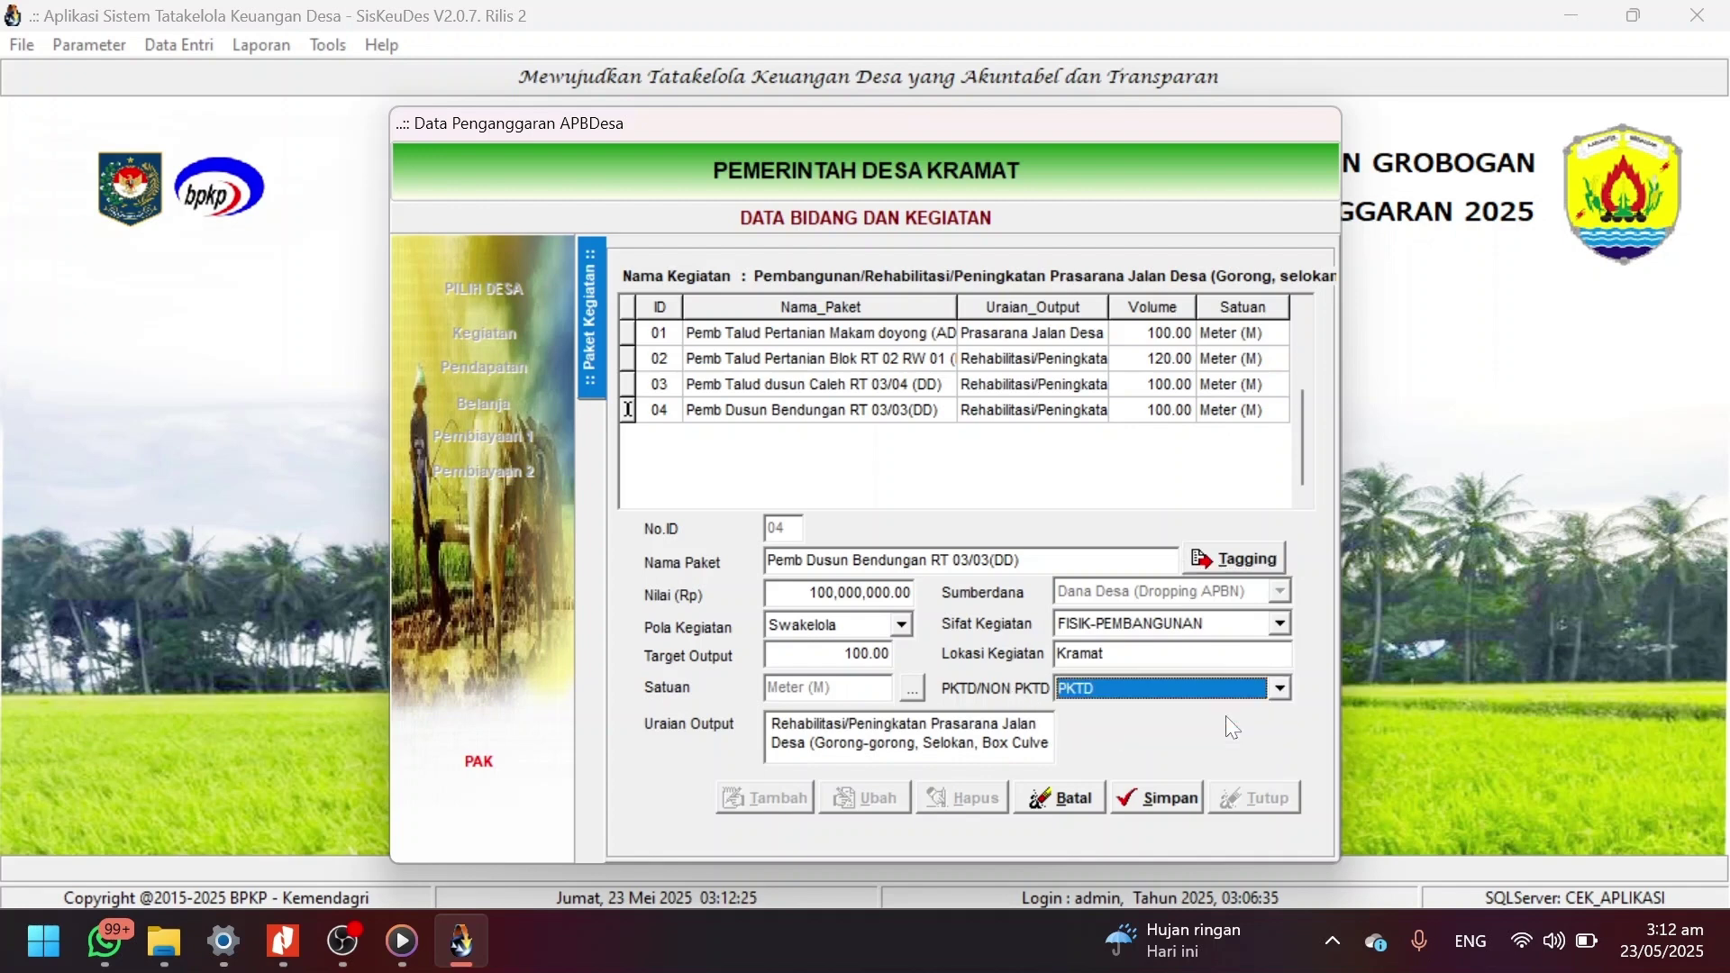
left_click(1159, 799)
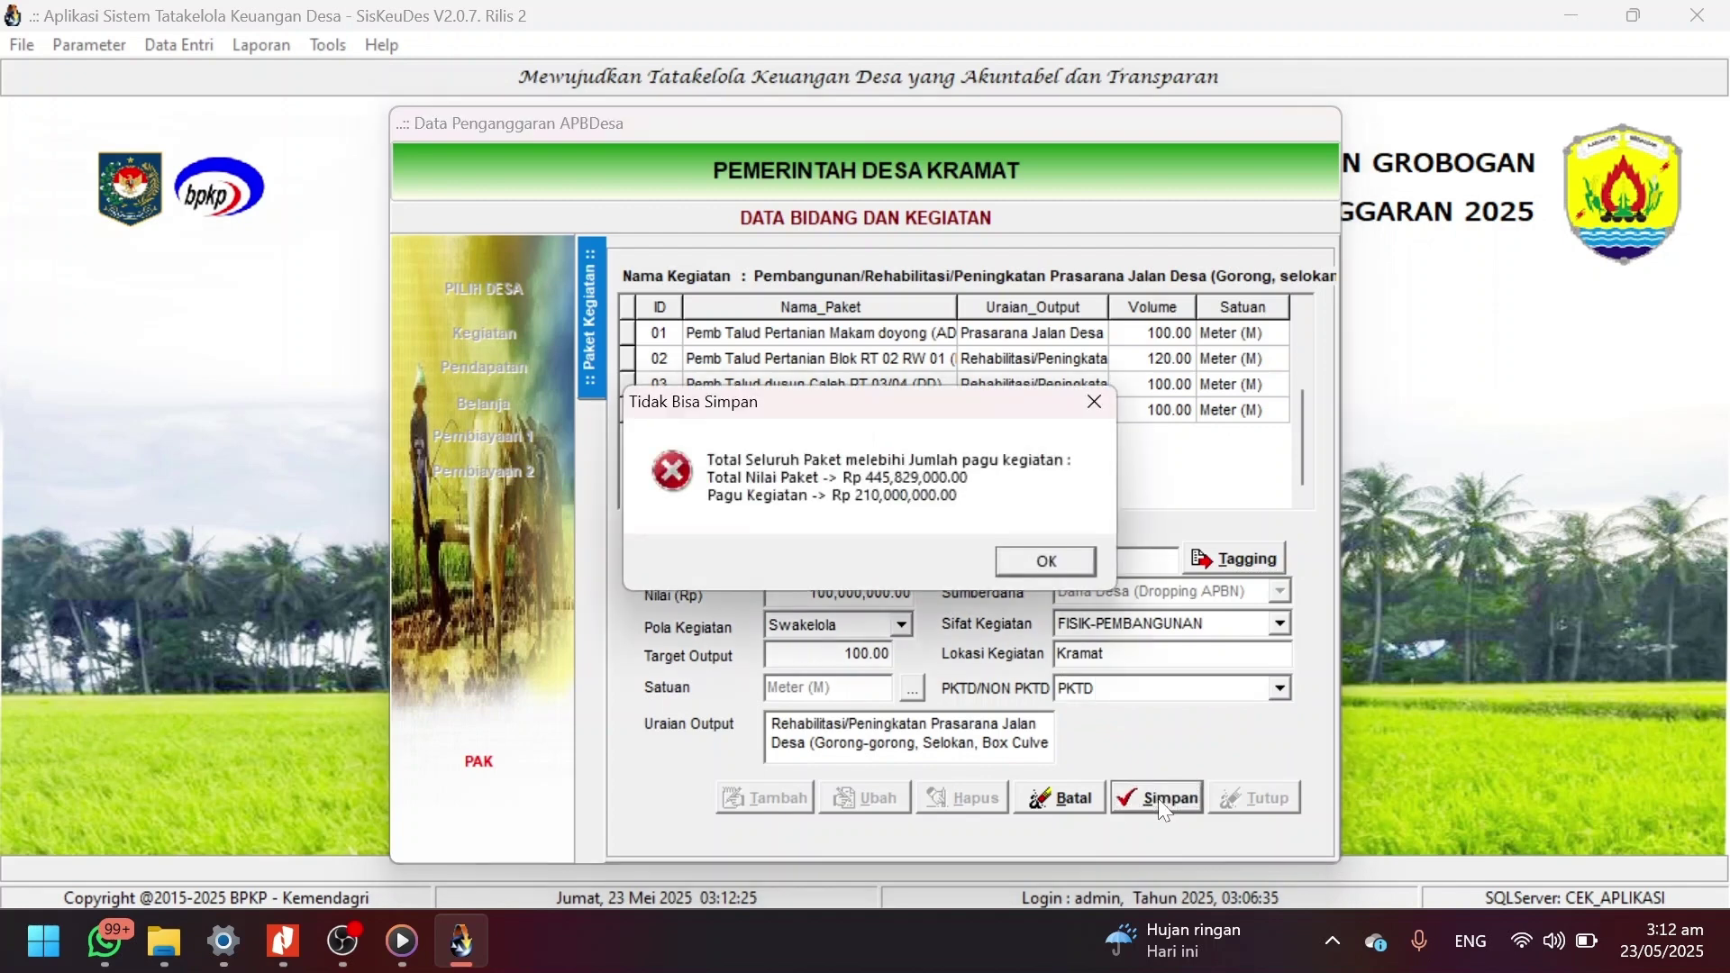
left_click(1041, 562)
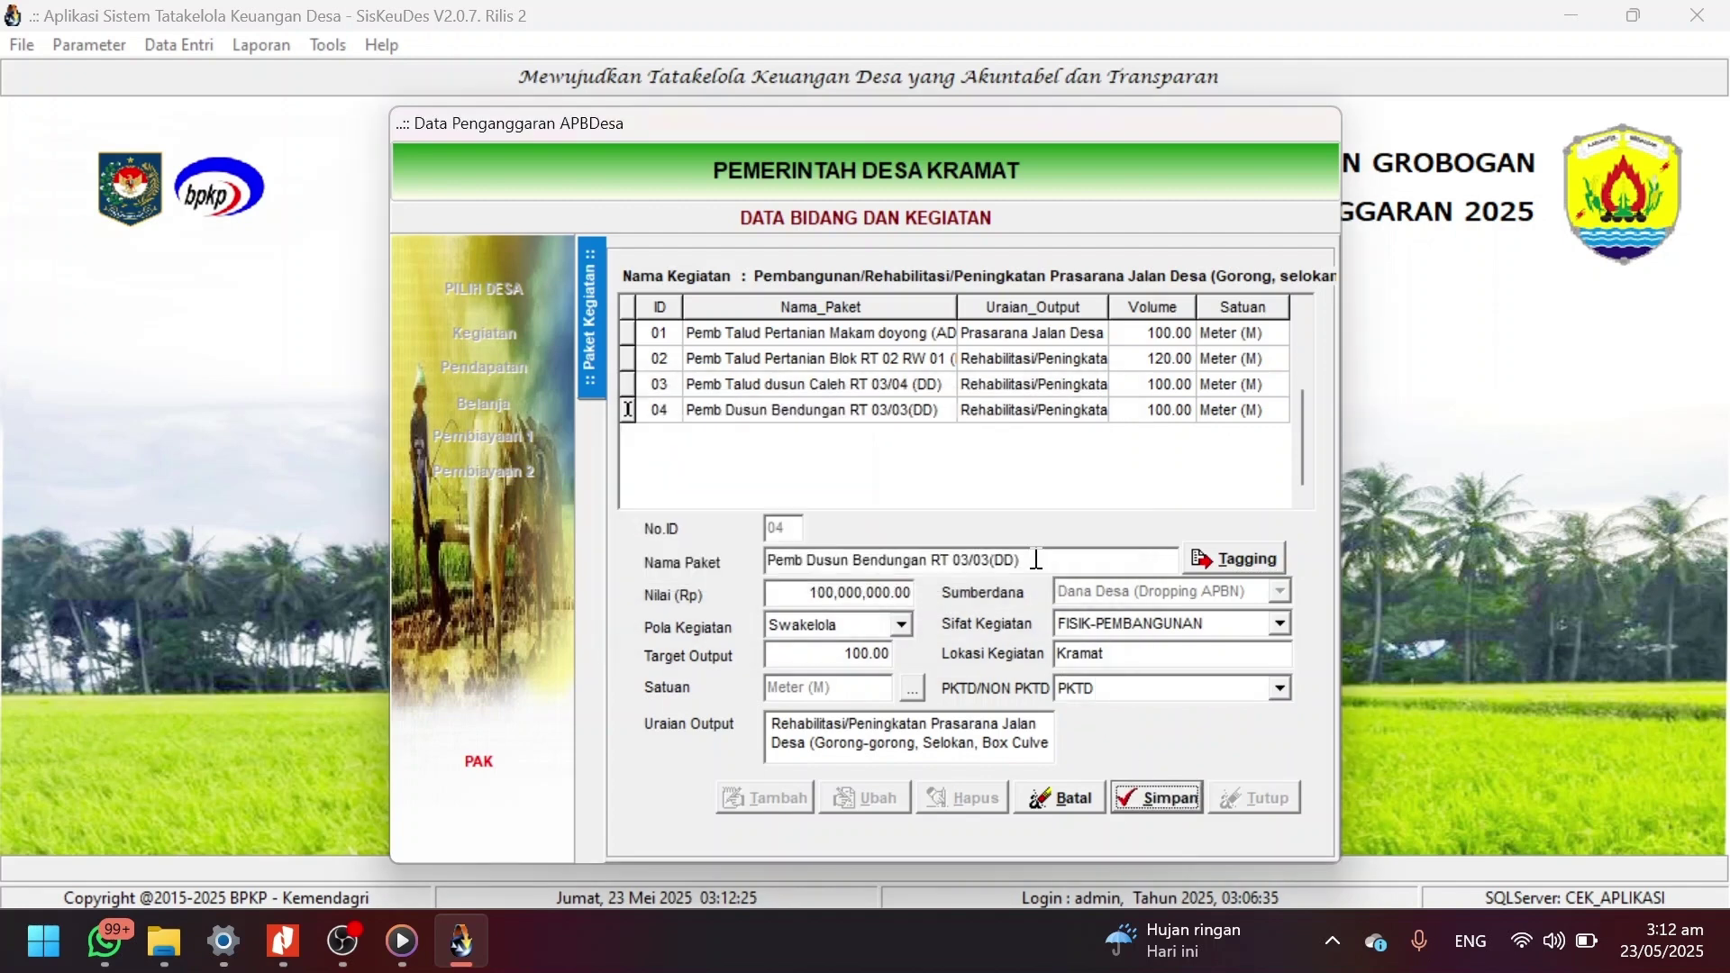
left_click(1045, 802)
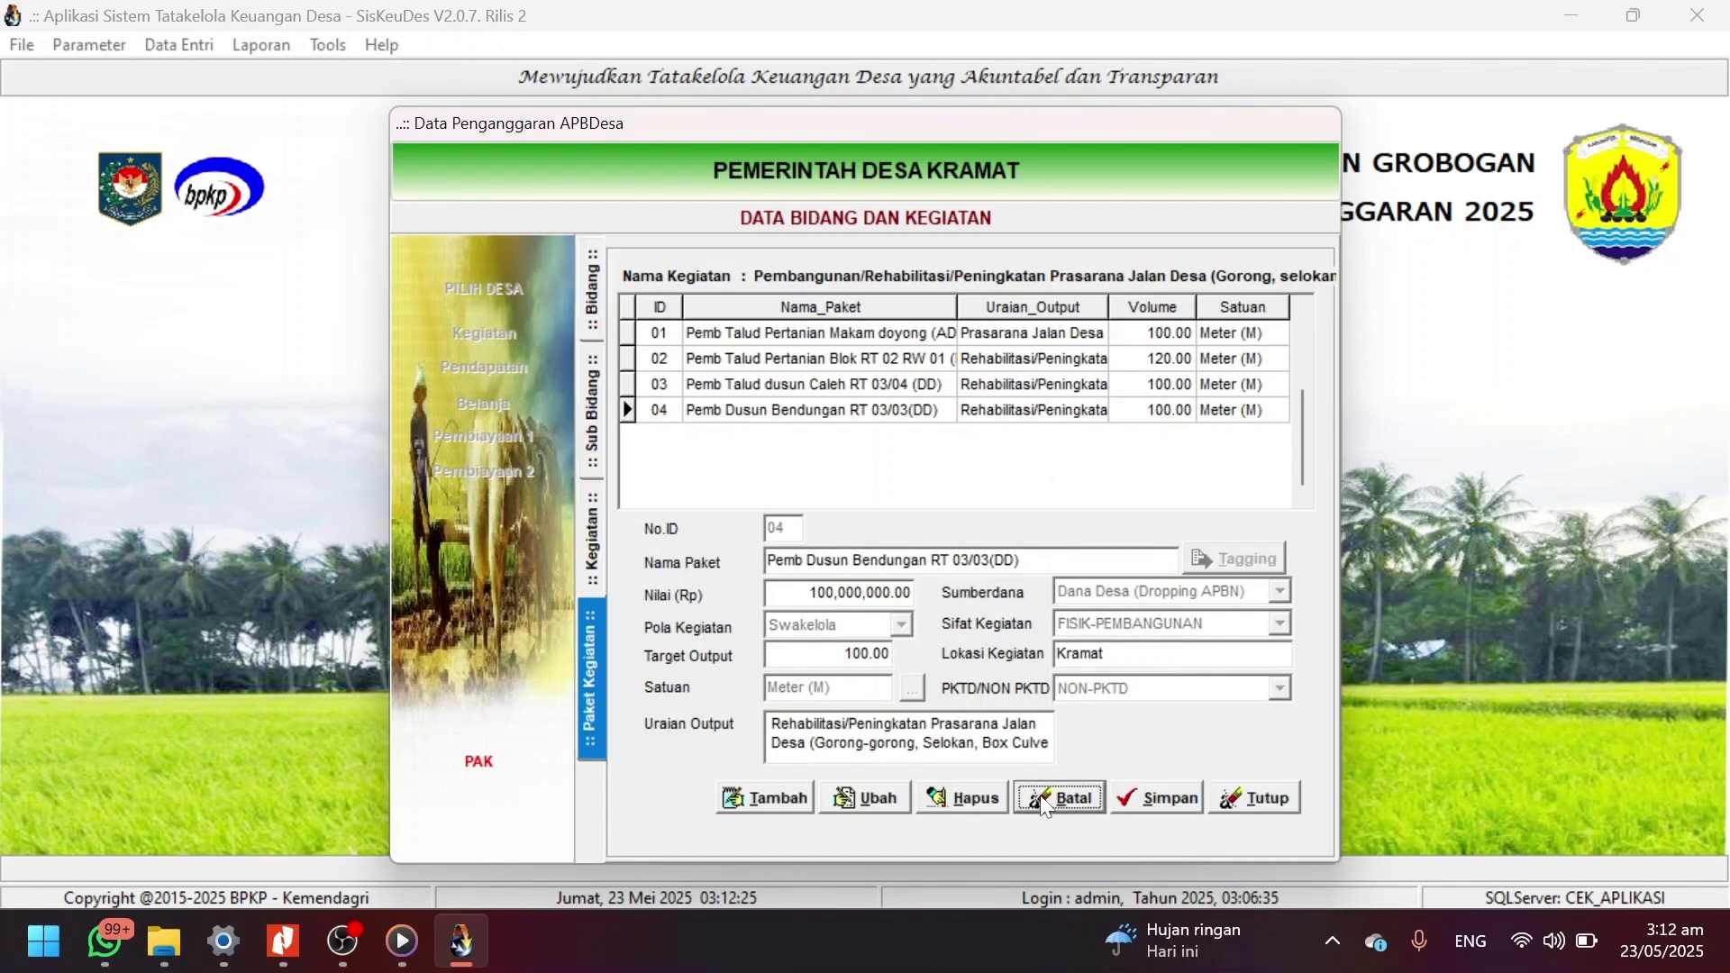
left_click(870, 384)
Select package 04 Pemb Dusun Bendungan RT 03/03(DD) again and open it for editing.
key("Down")
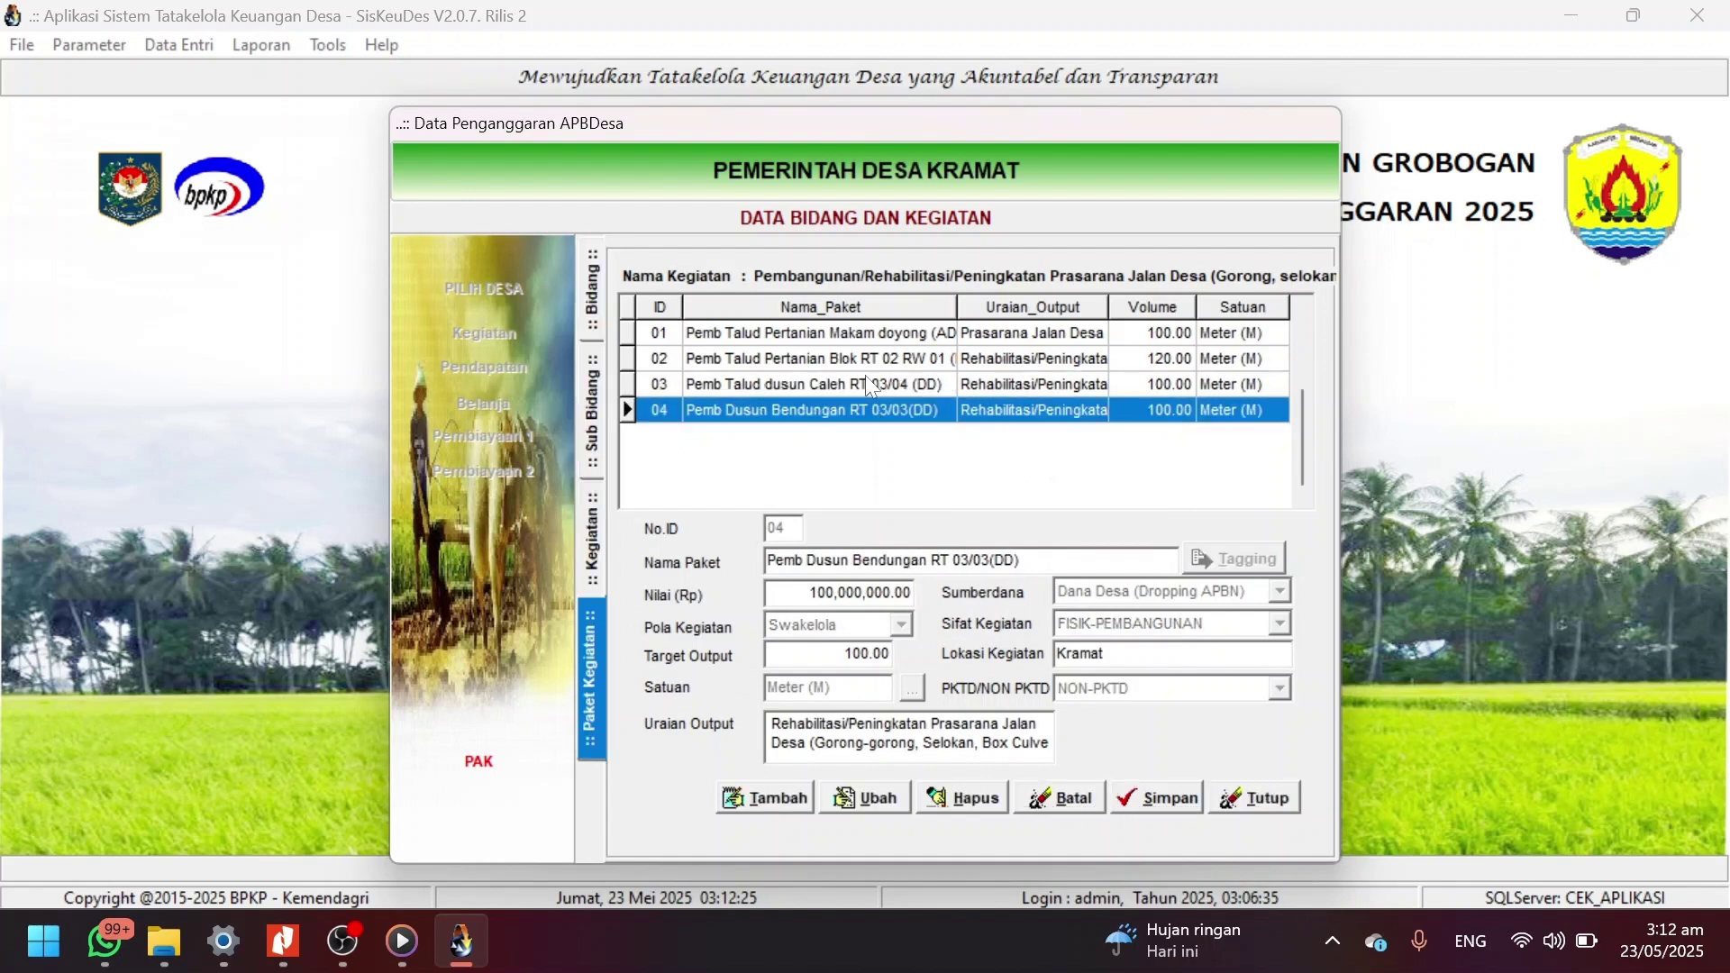
key("Up")
key("Up")
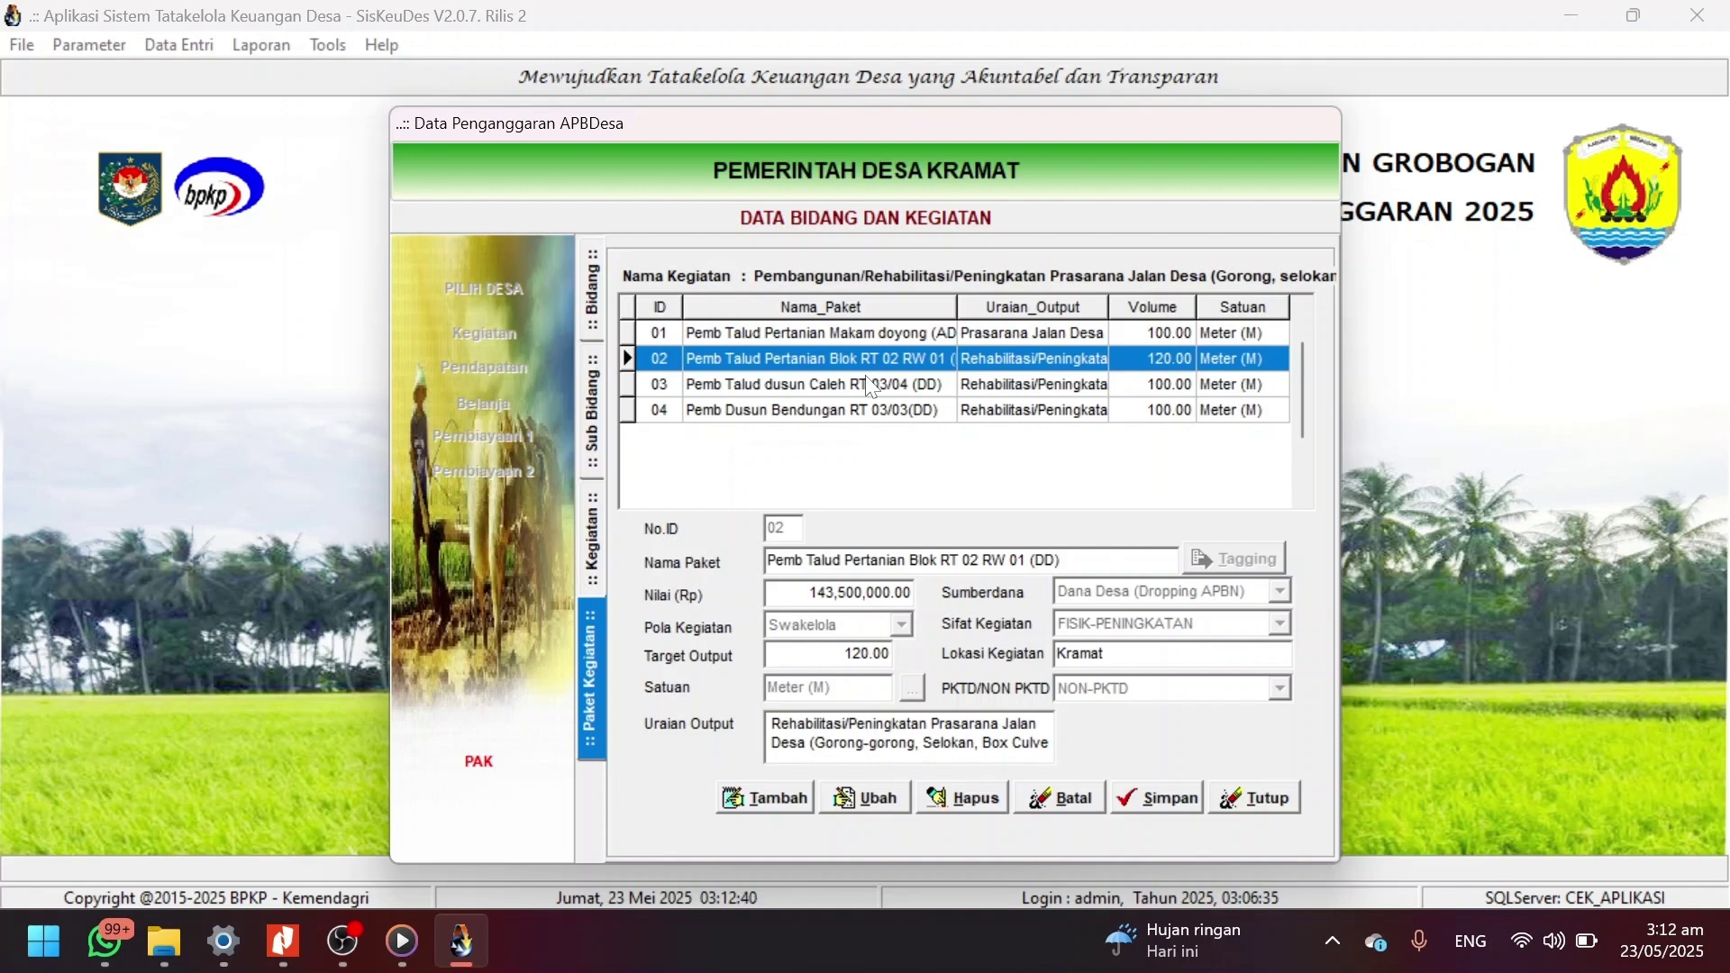
key("Up")
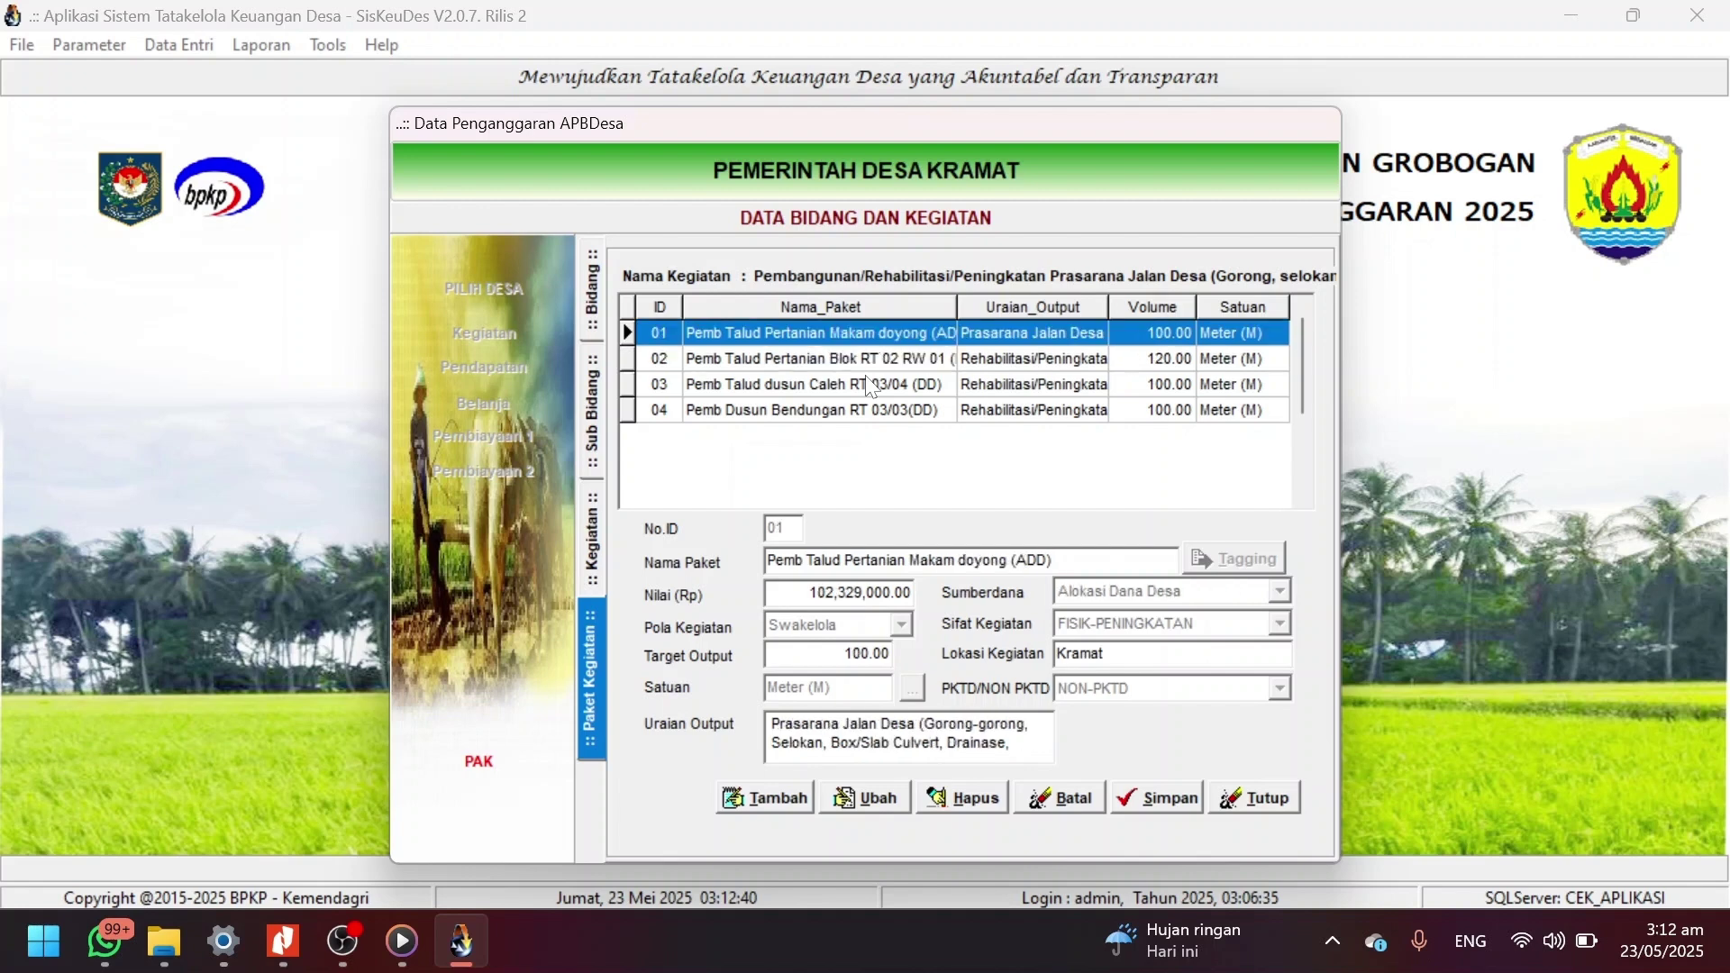
key("Down")
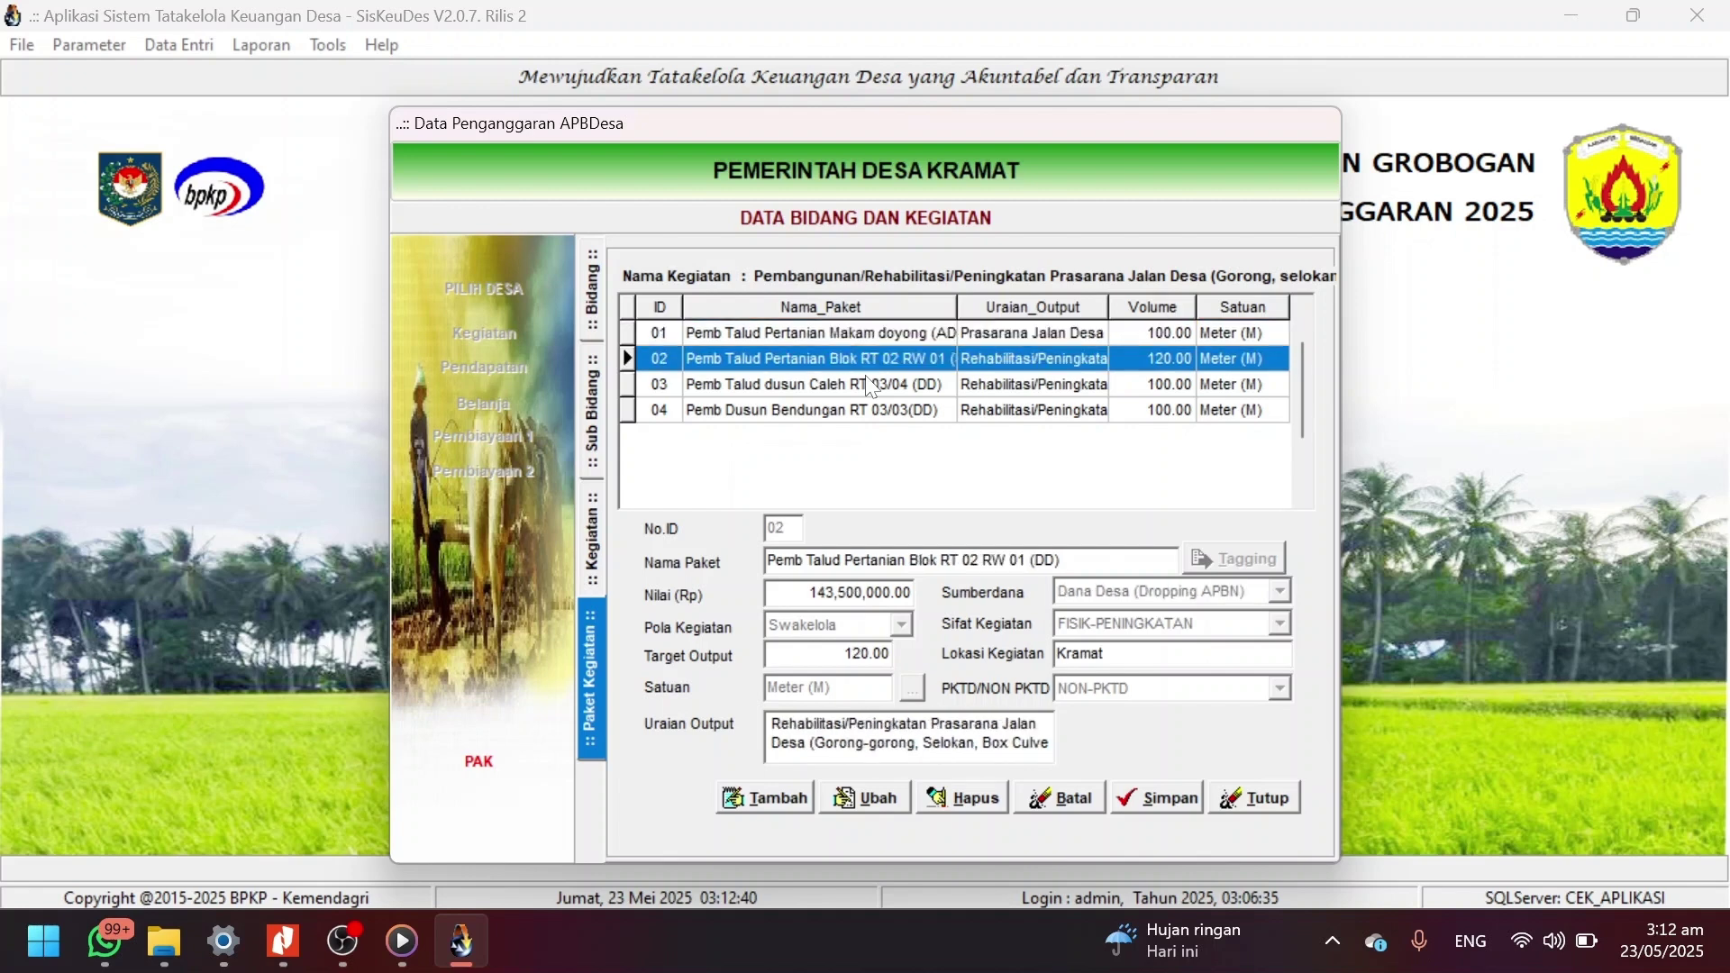
key("Down")
key("Down")
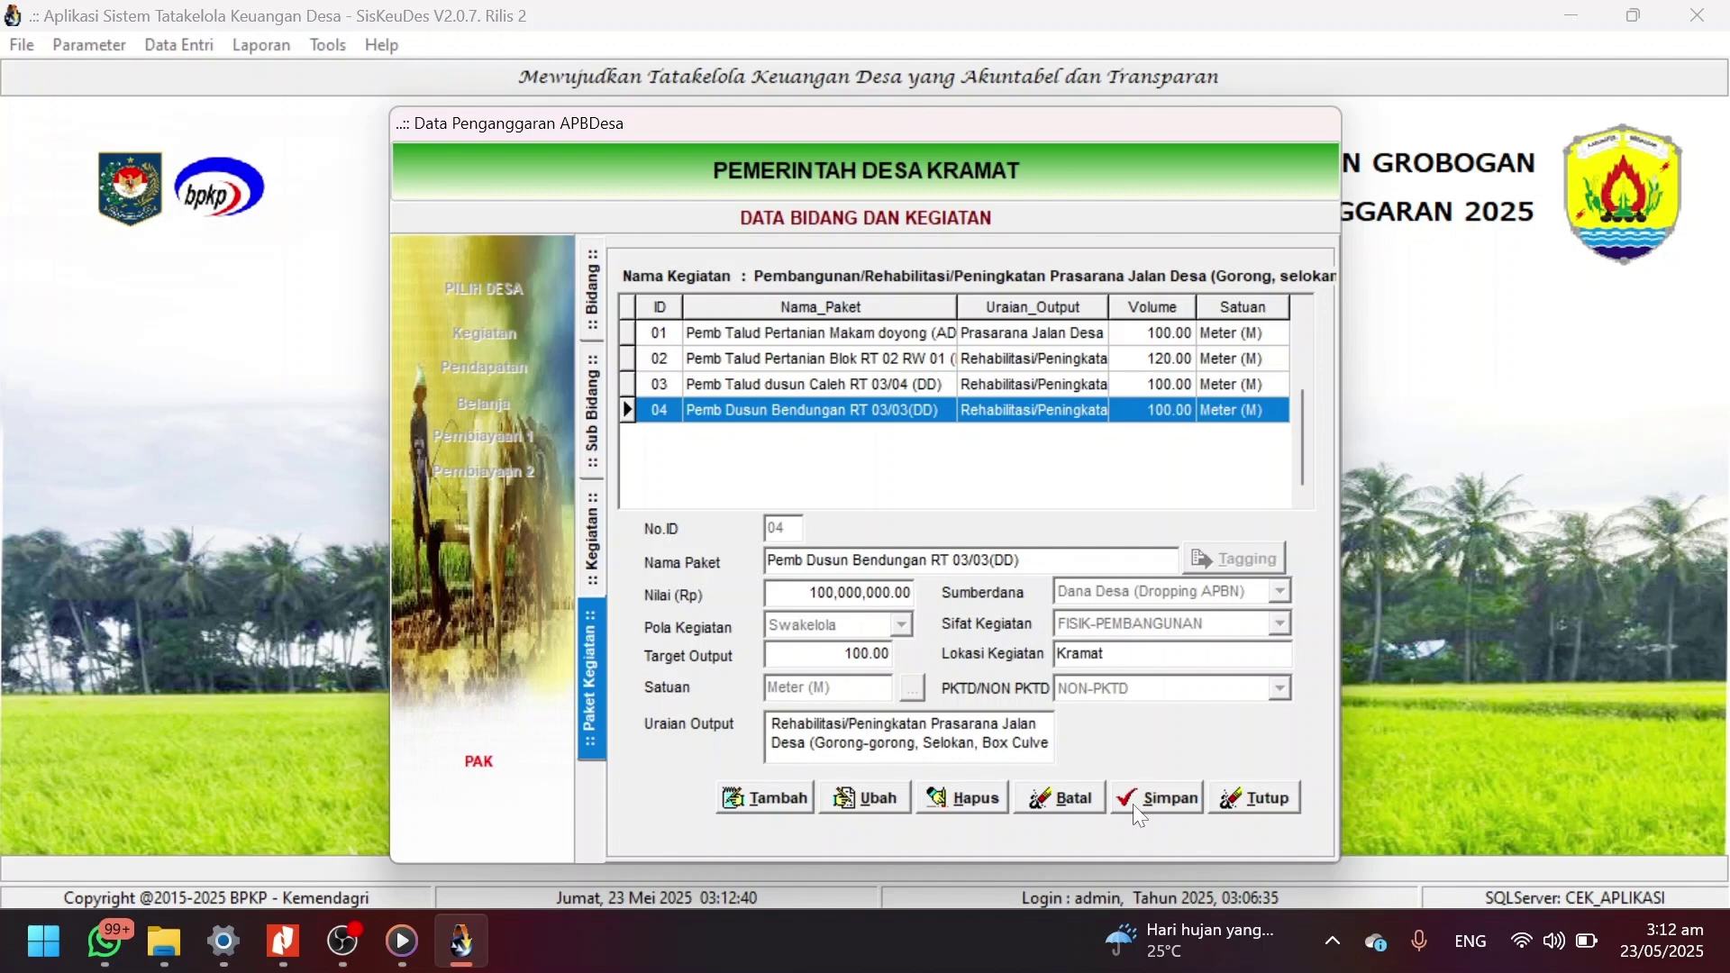
left_click(858, 798)
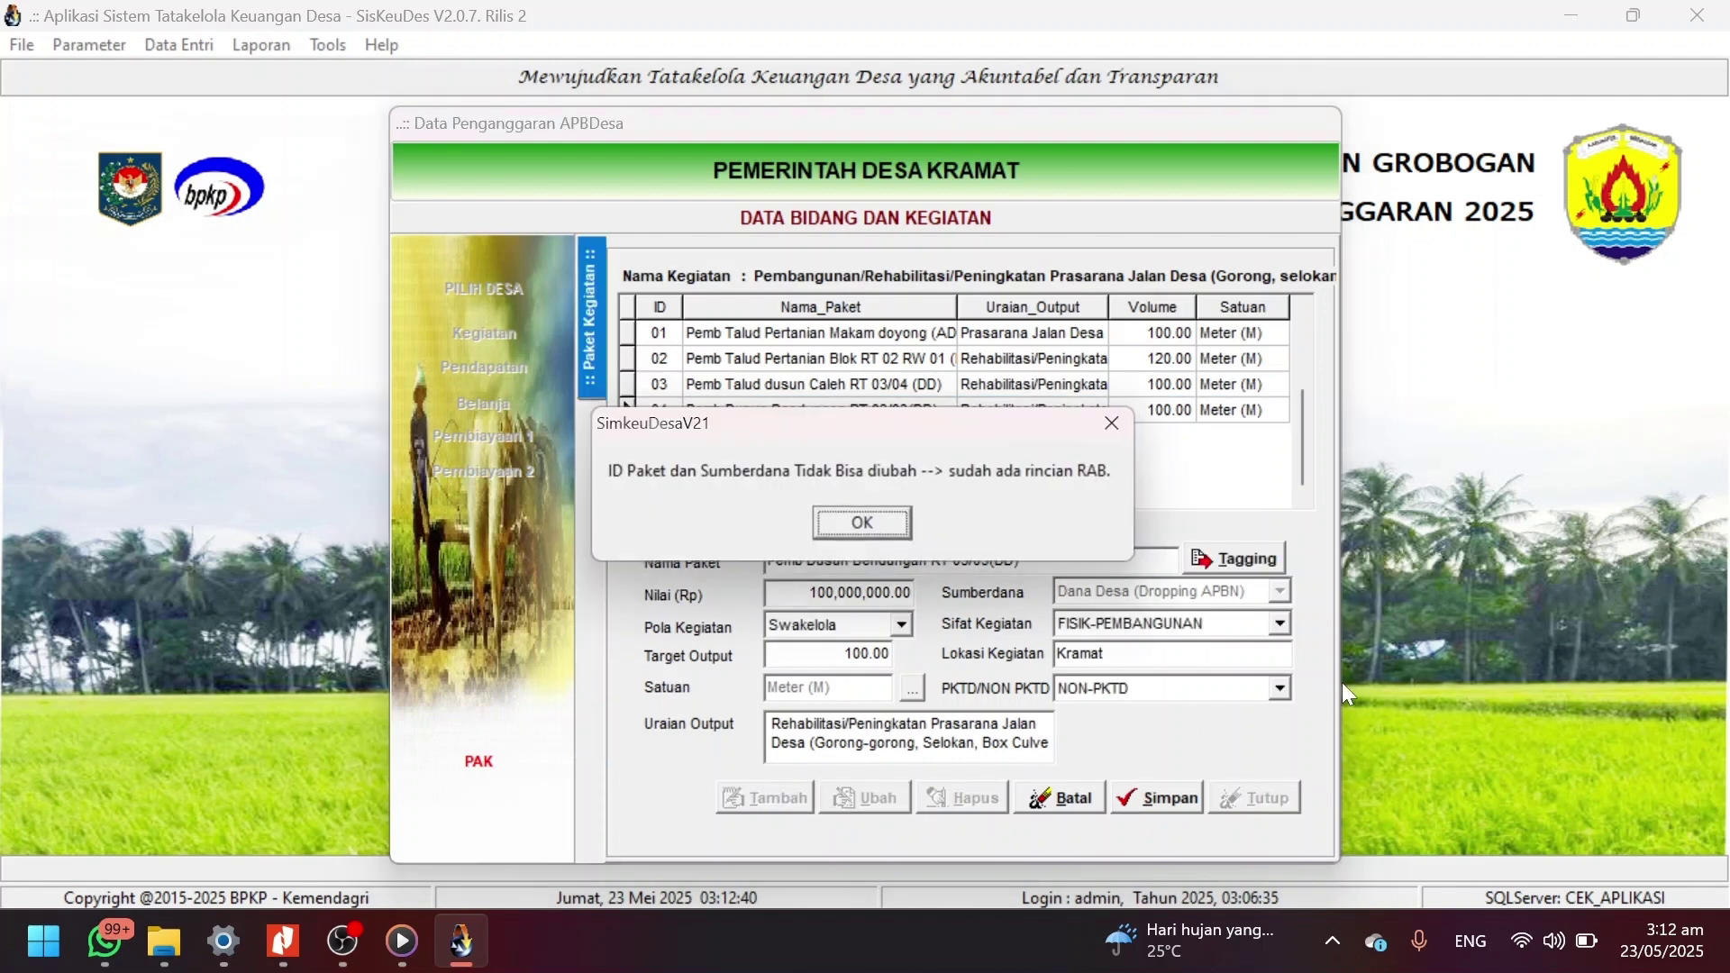
left_click(899, 523)
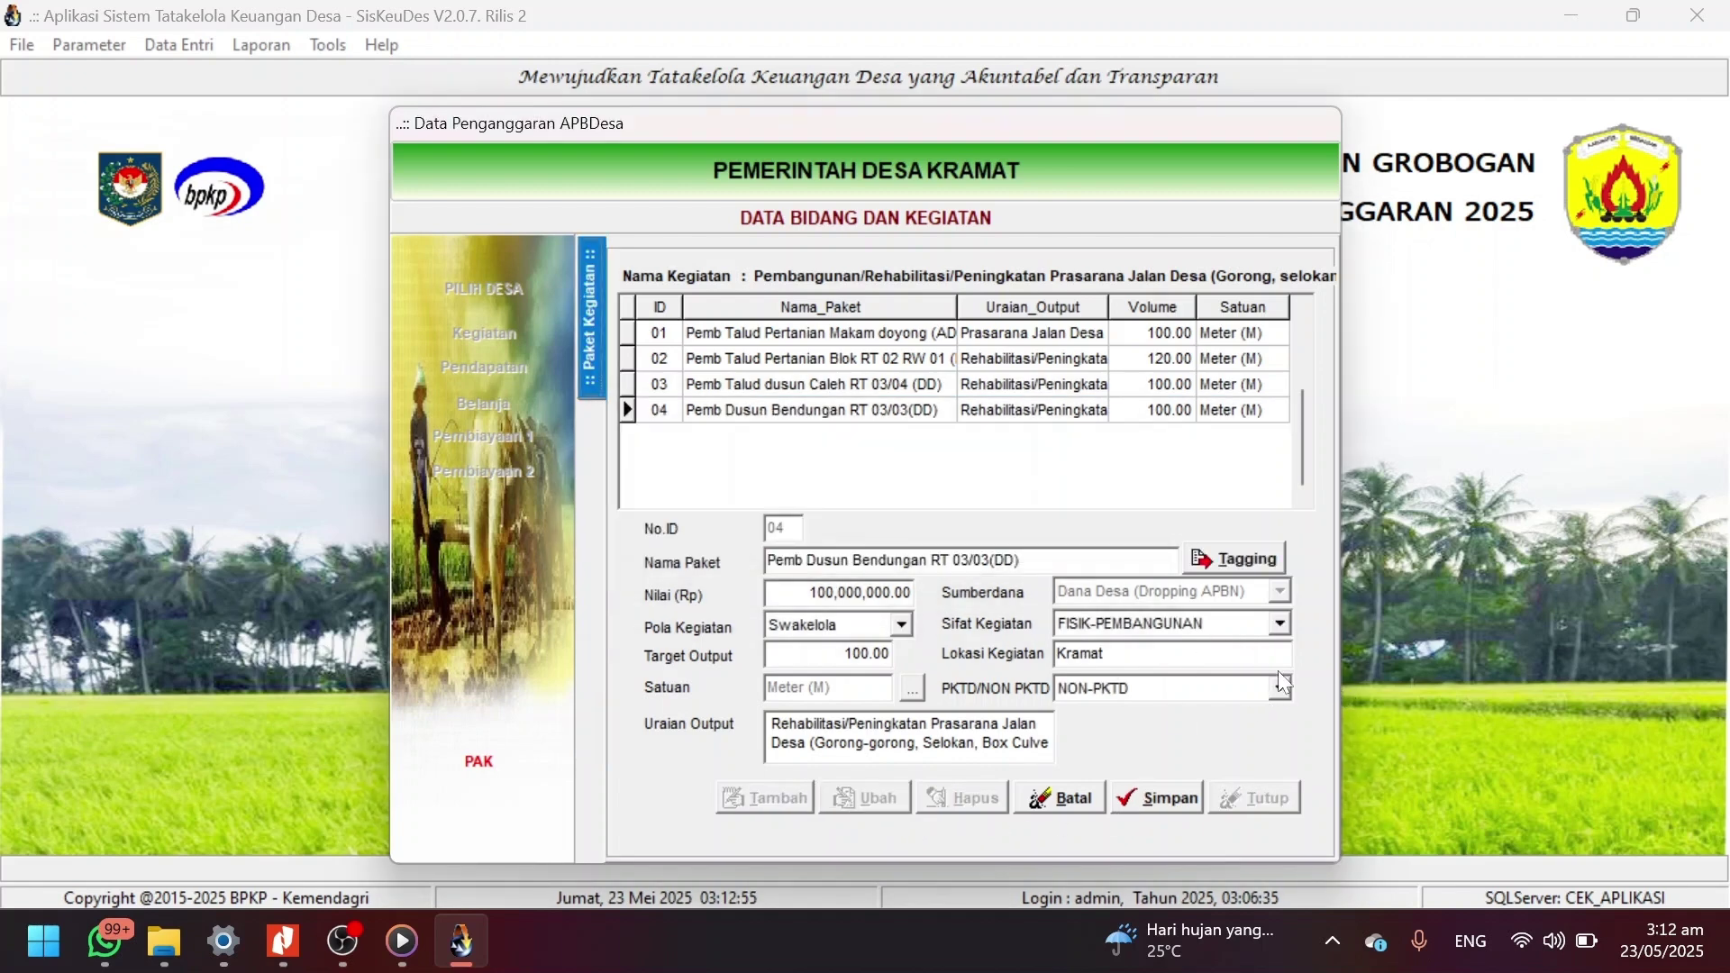
Retry saving package 04 as PKTD, dismiss the Rp 210,000,000 ceiling error, and cancel.
left_click(1279, 689)
left_click(1279, 688)
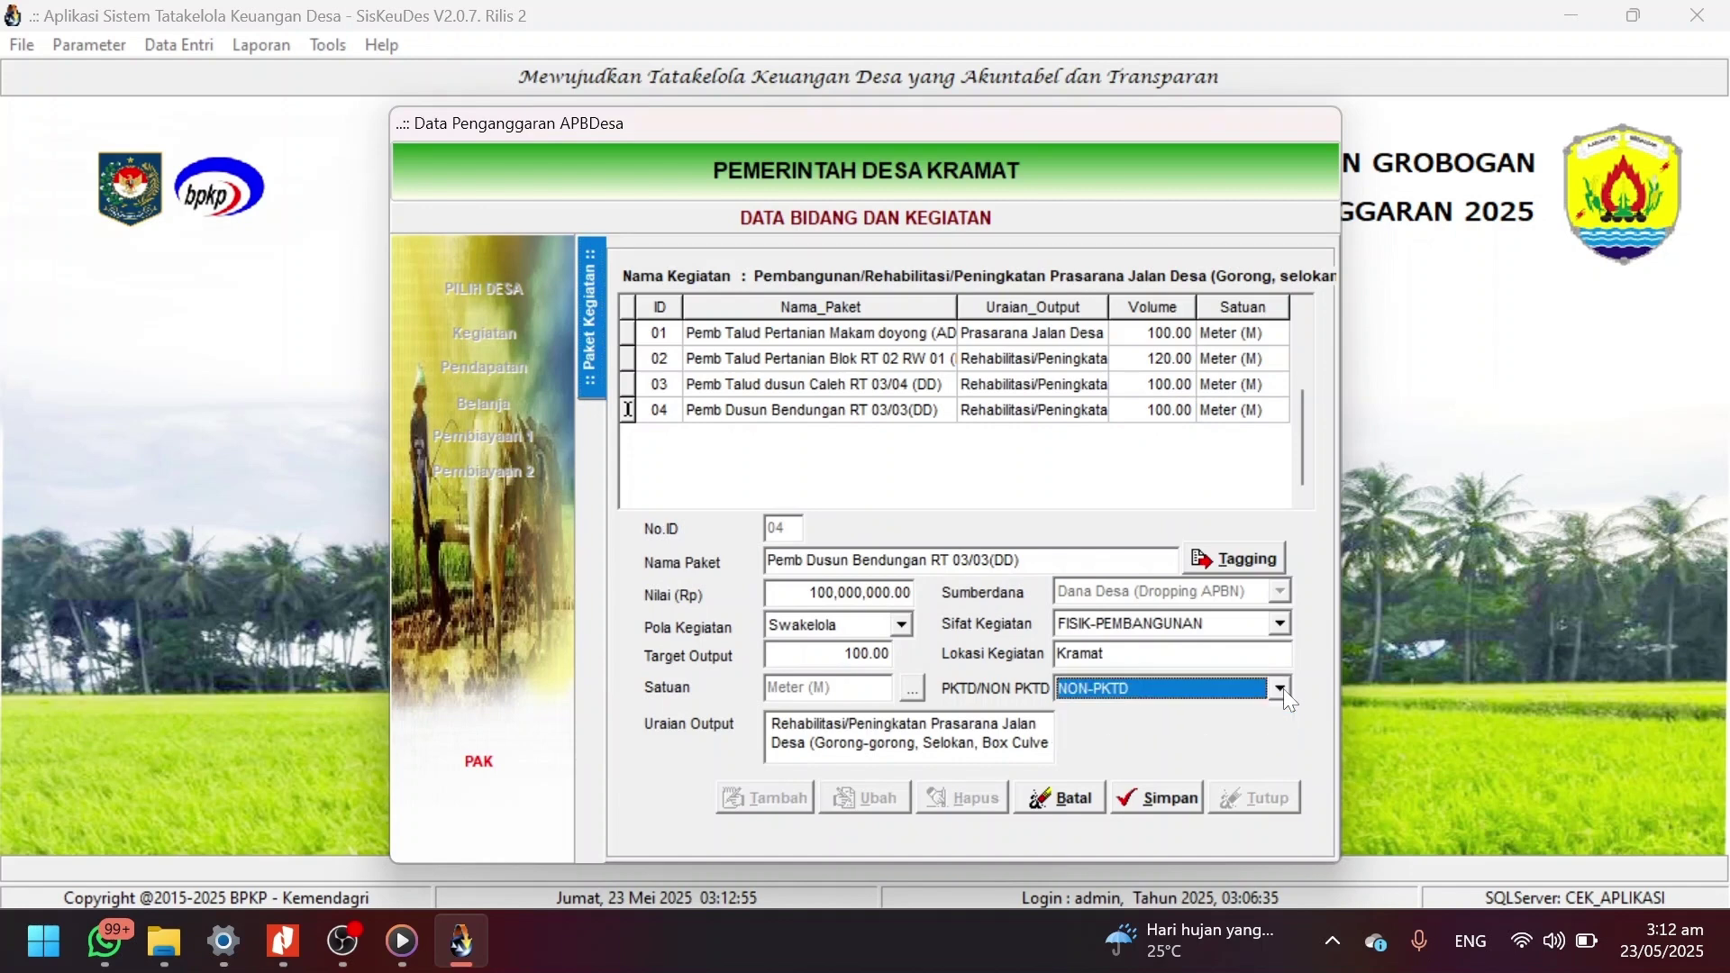
scroll(1283, 688, "up", 1)
left_click(1168, 792)
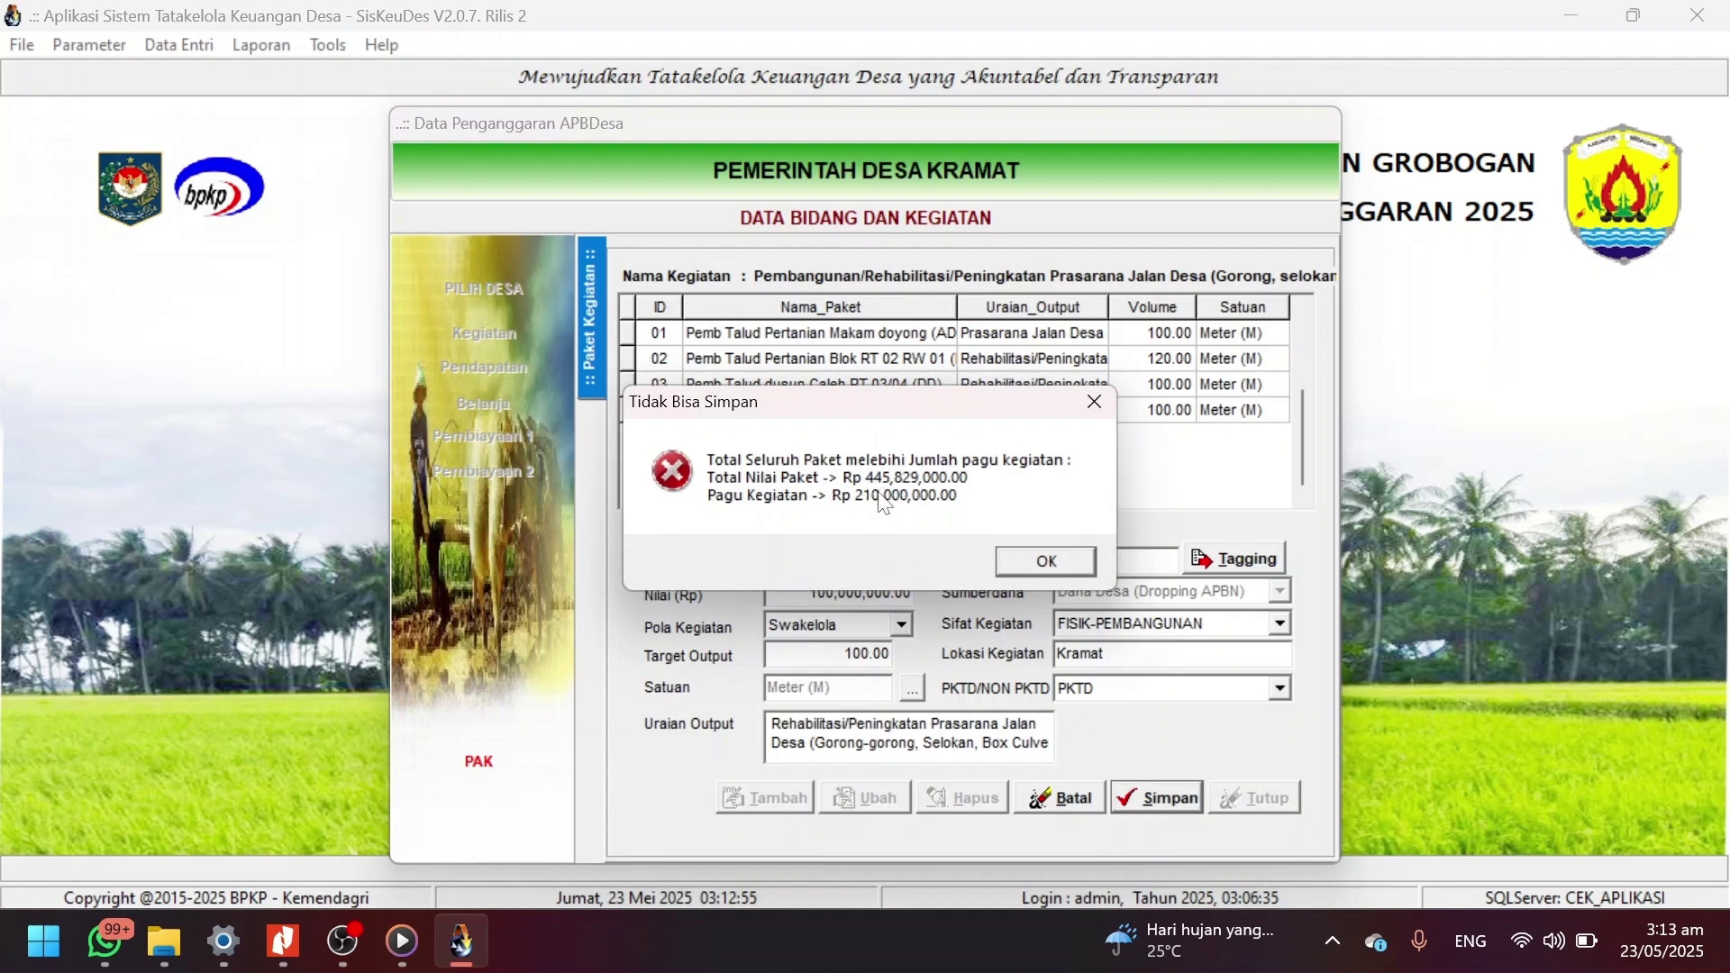
left_click(1036, 555)
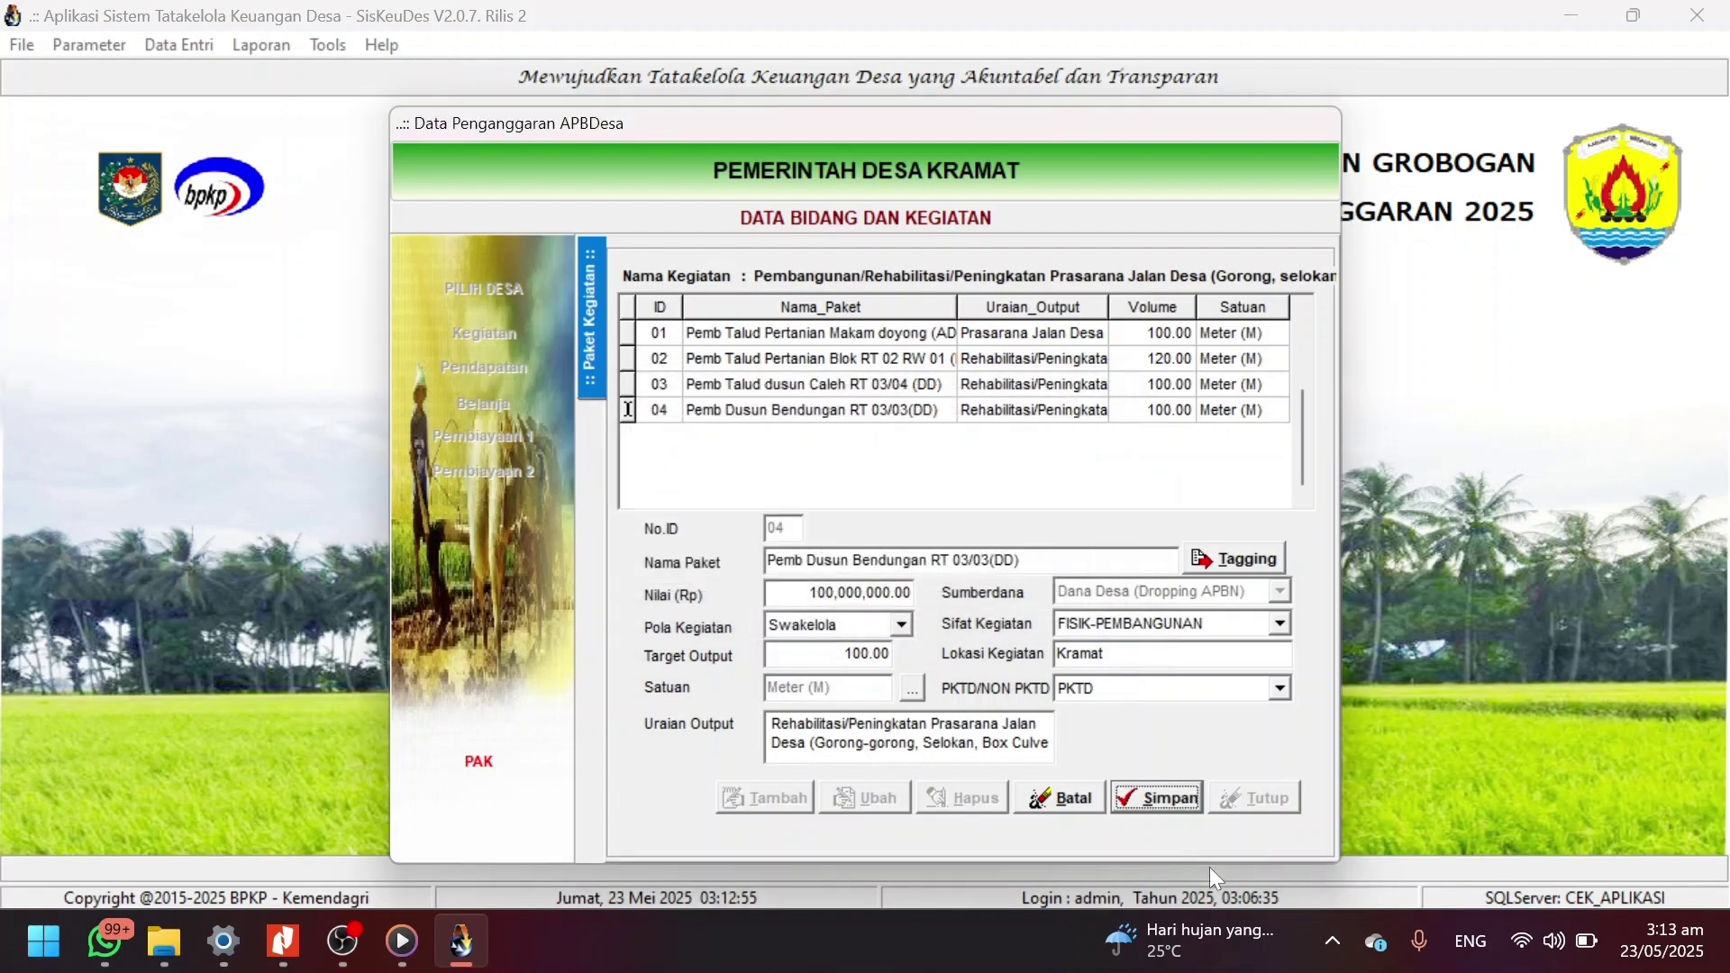
left_click(1045, 800)
Change the Pagu Stlh Perub. of activity 03.2011.02.03.14 to 445,829,000 and save.
left_click(593, 547)
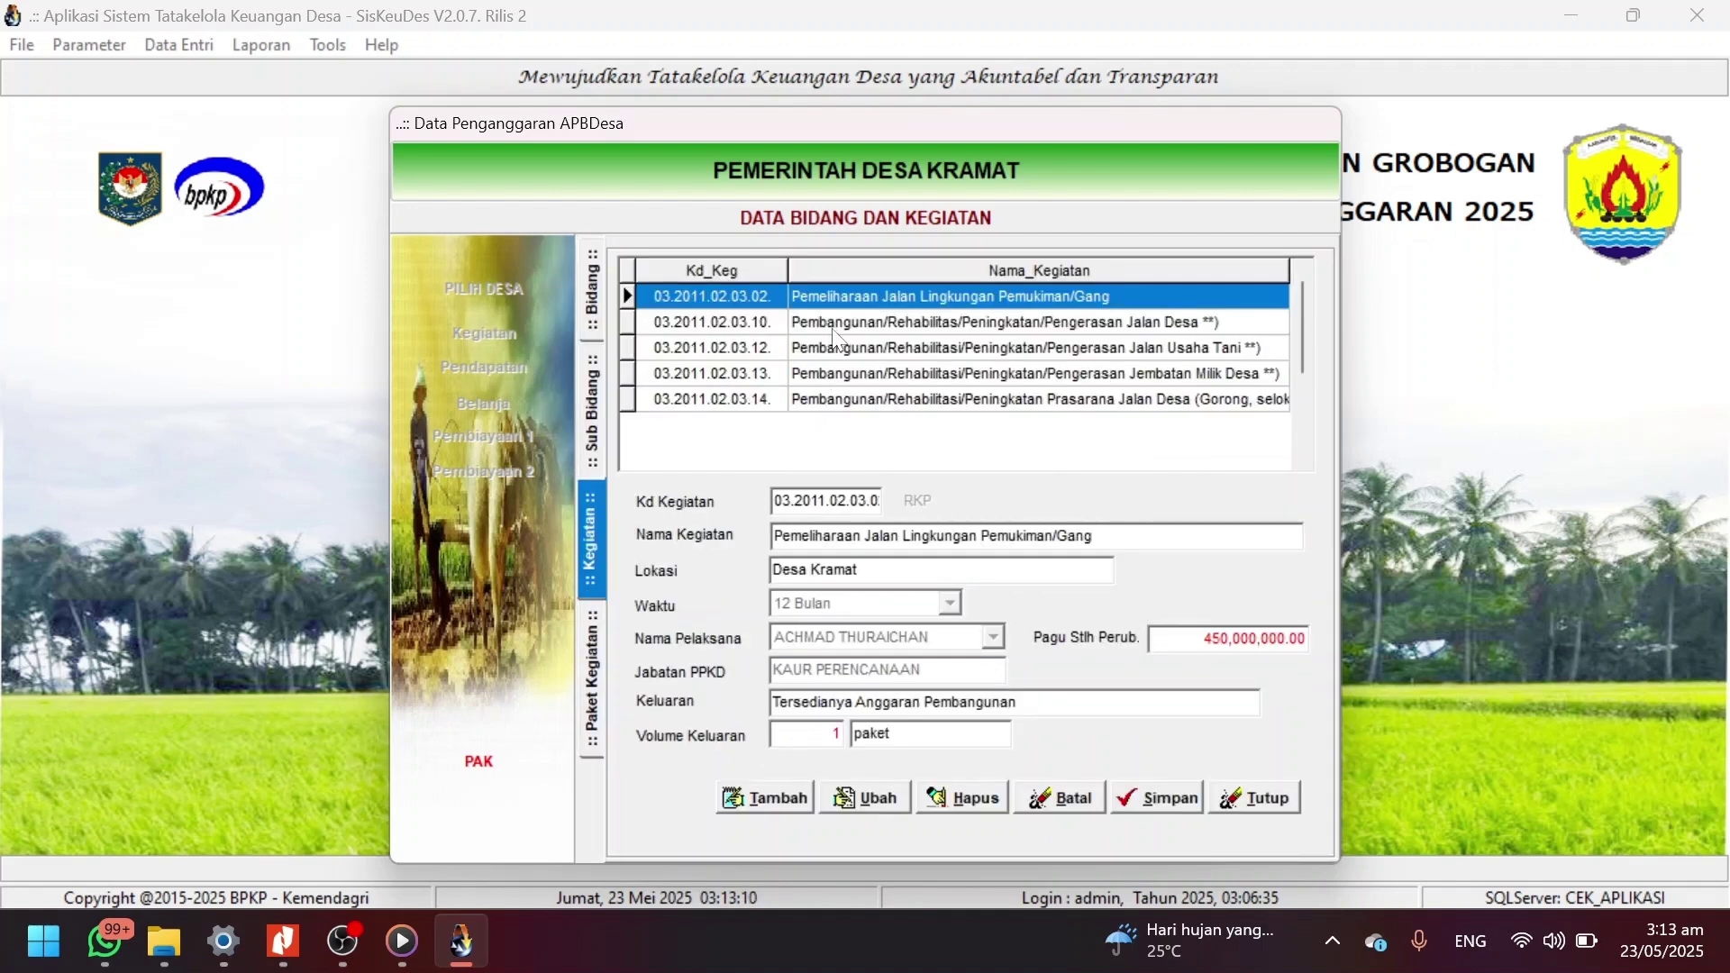
left_click(839, 397)
left_click(867, 800)
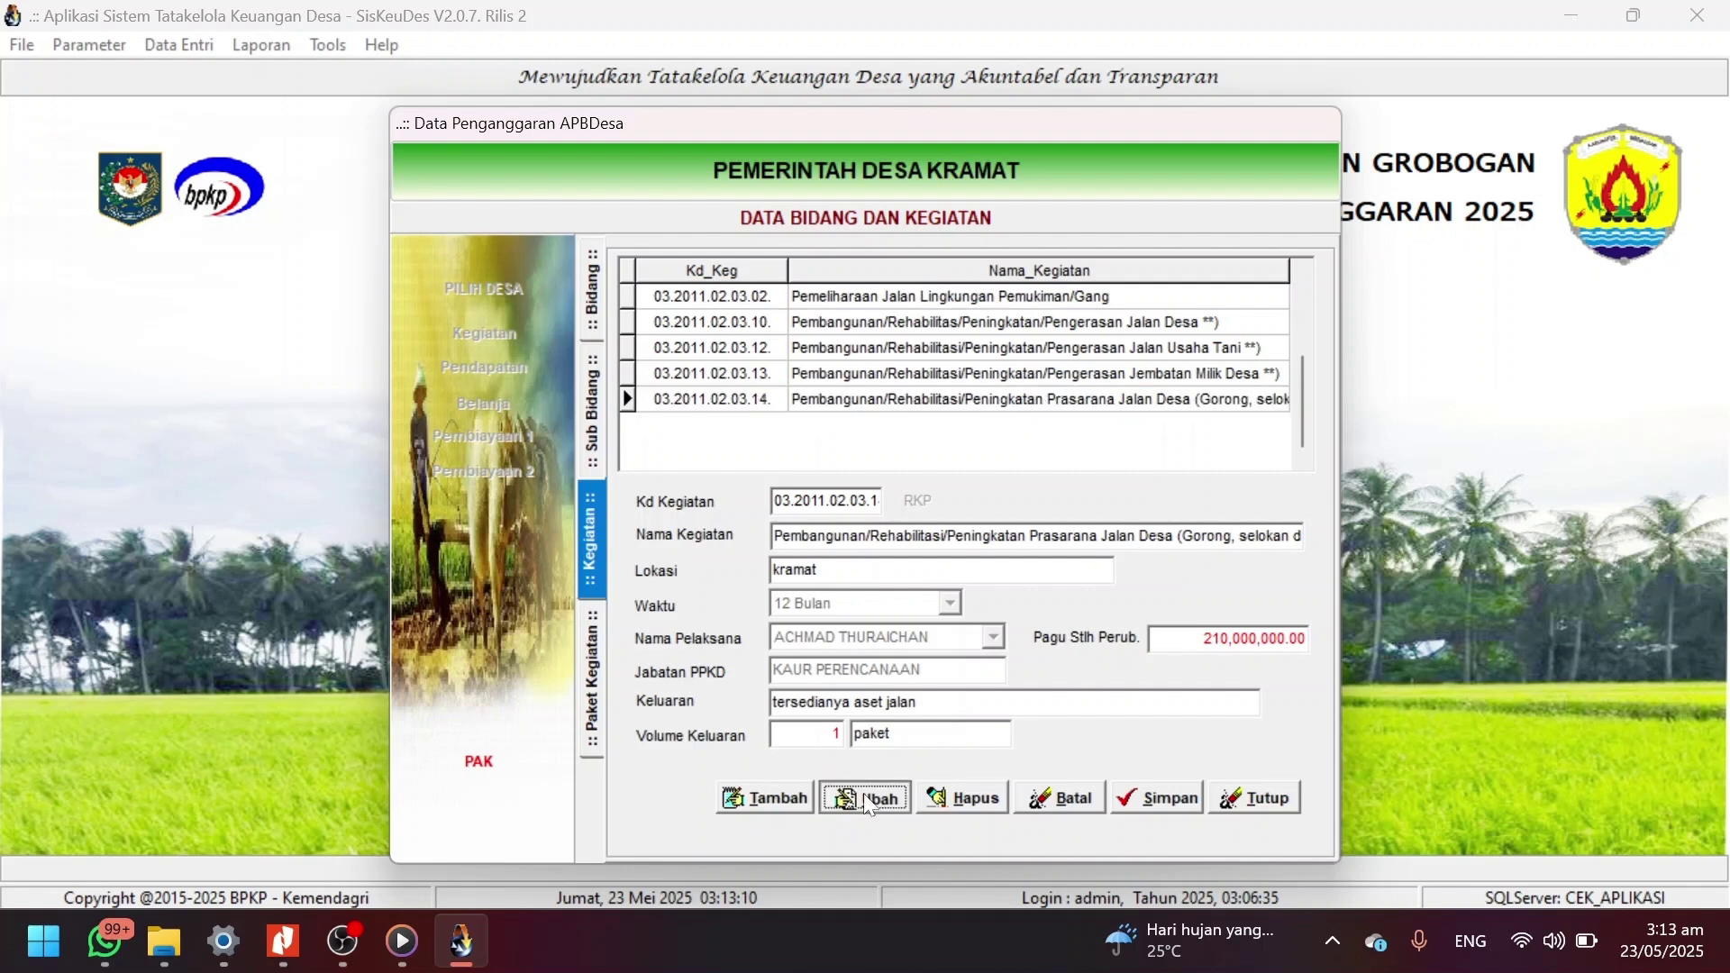
left_click_drag(1191, 638, 1090, 646)
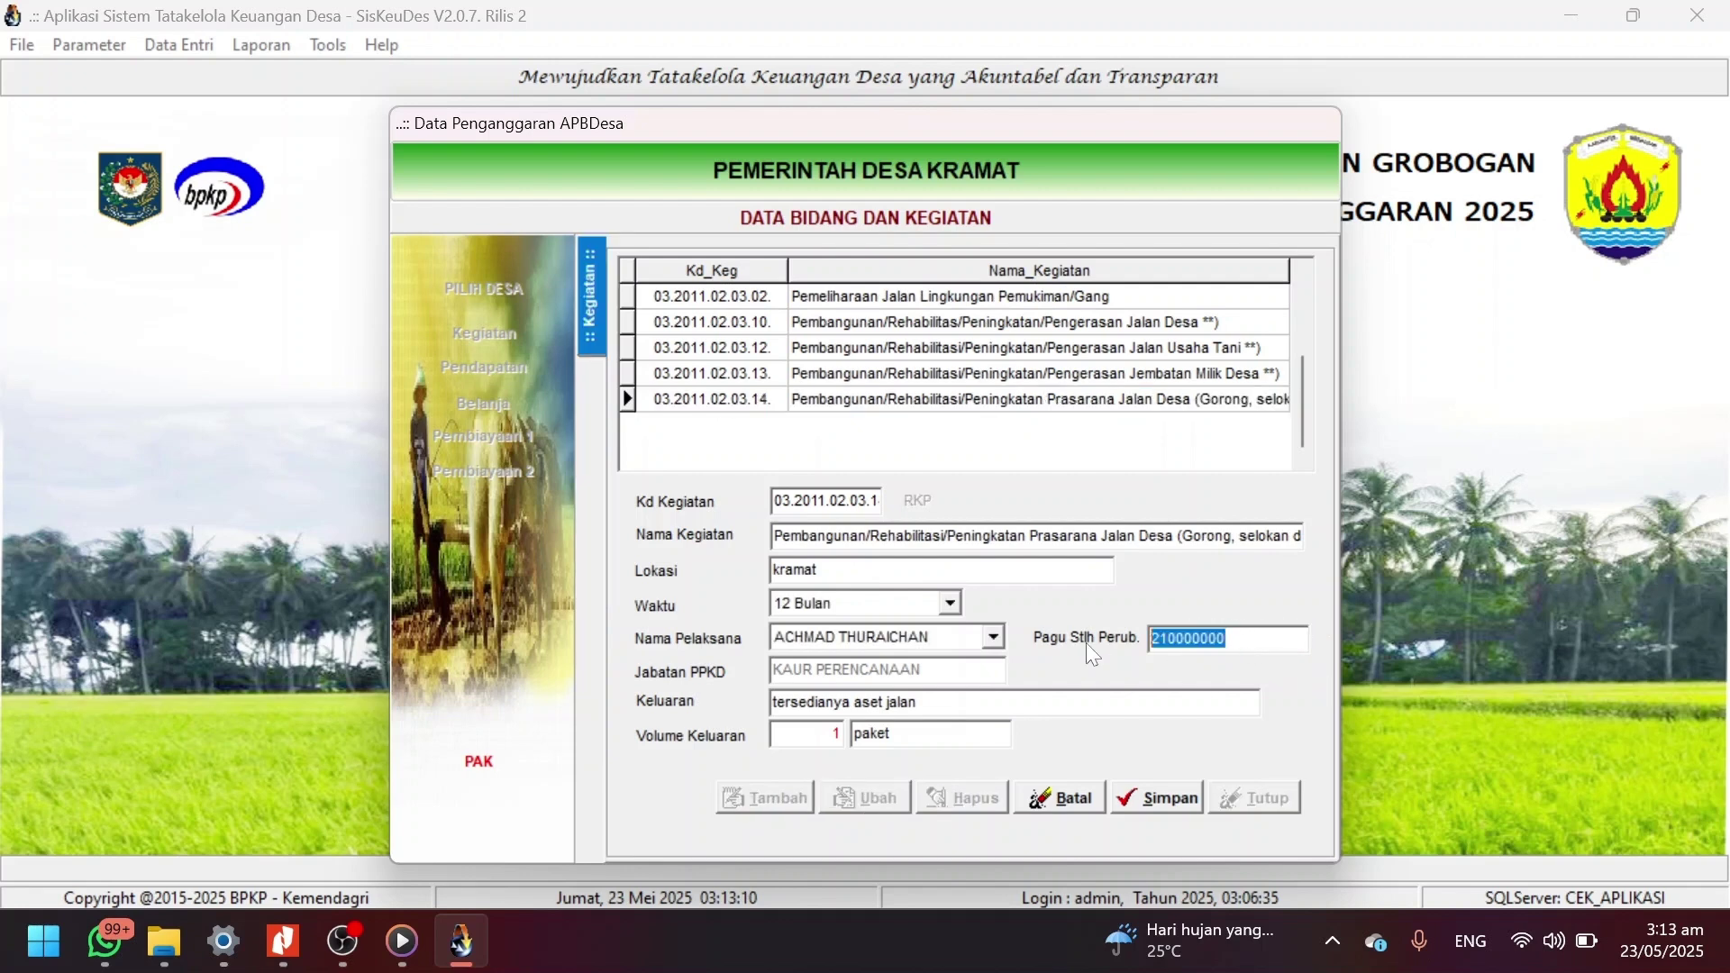
type("445")
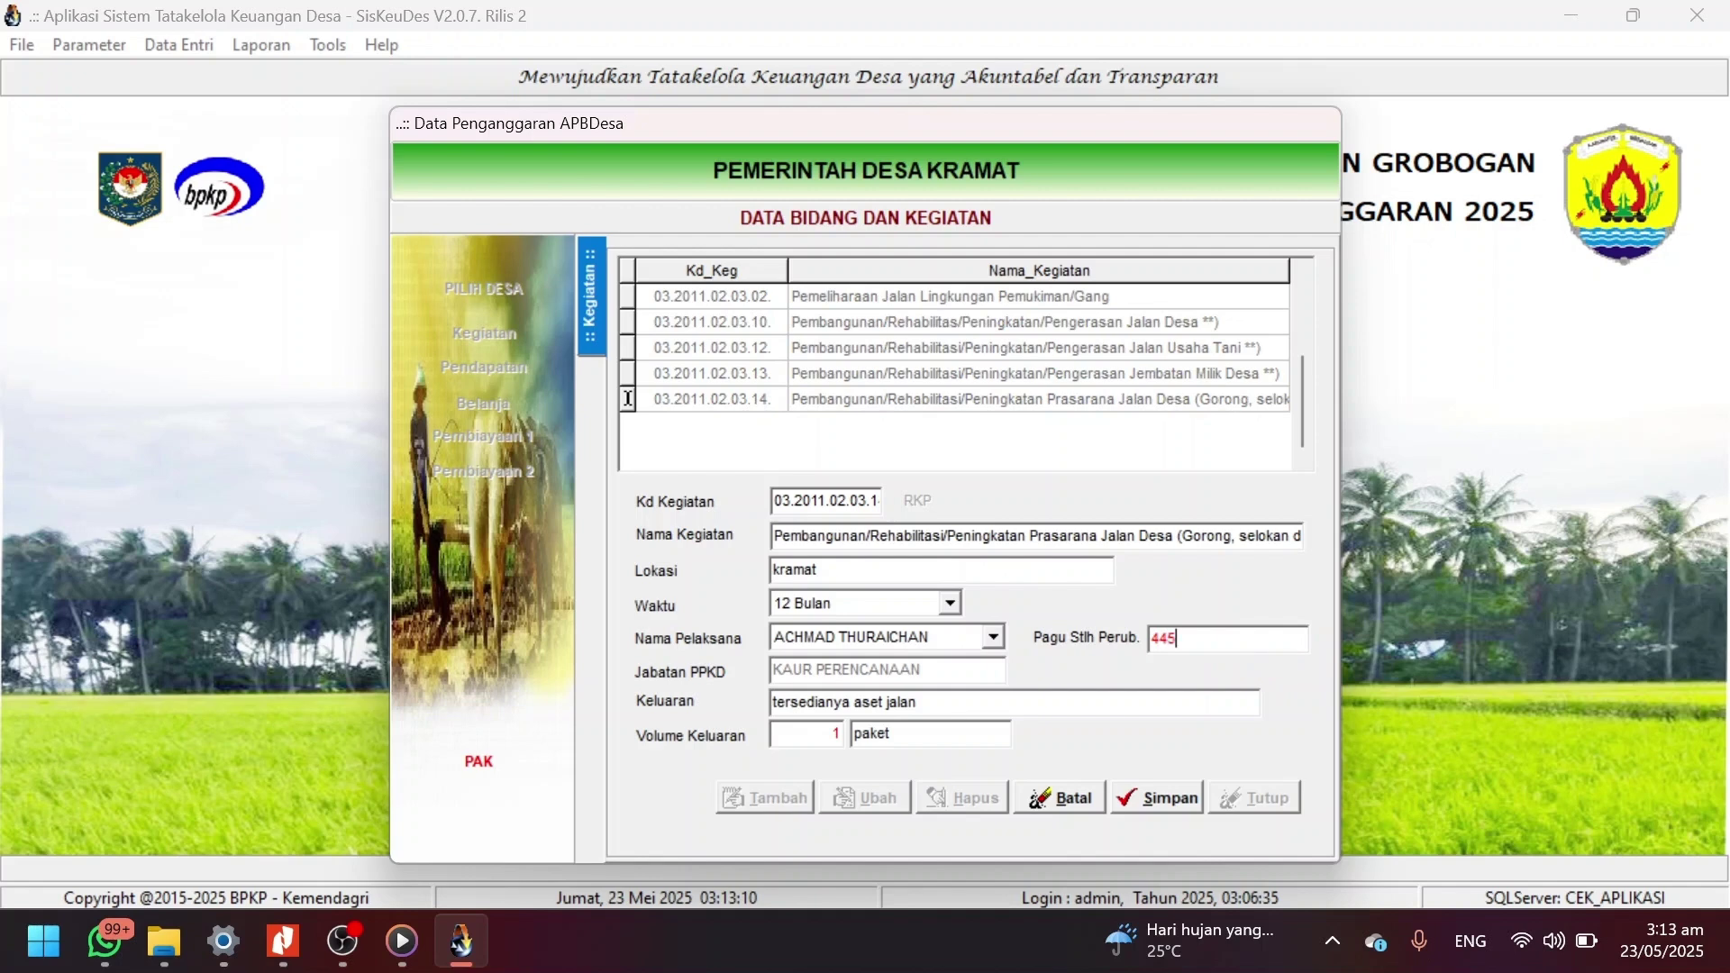
type("829000")
left_click(1171, 800)
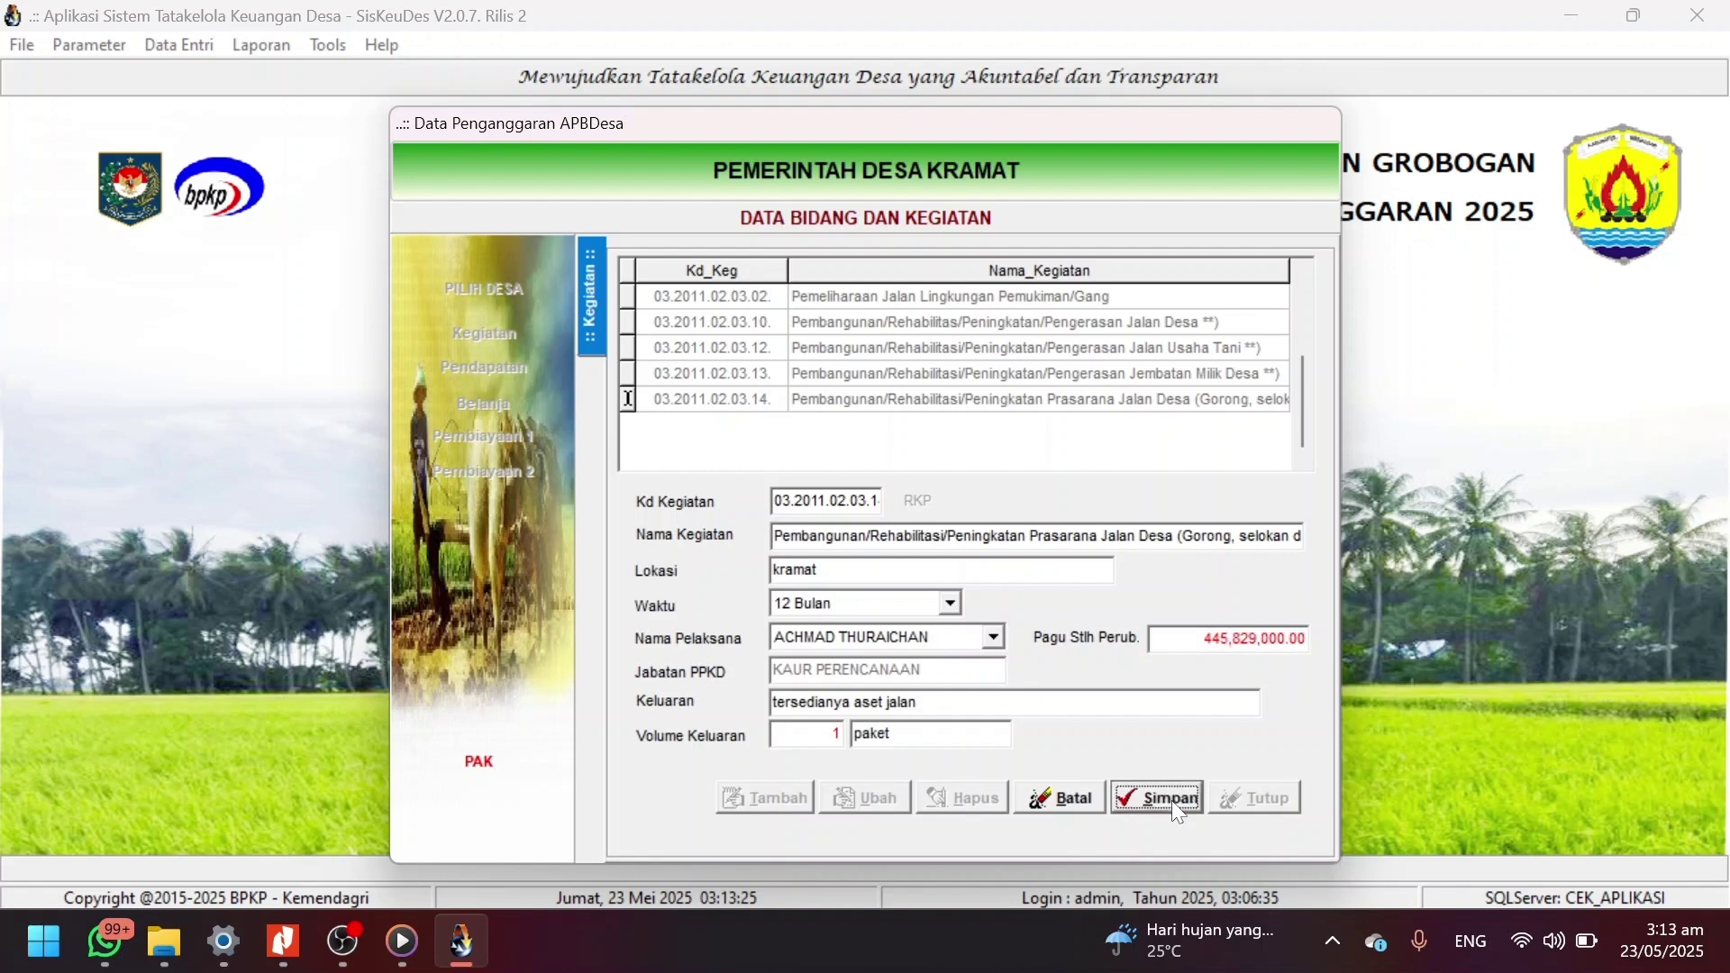
Mark package 04 Pemb Dusun Bendungan RT 03/03(DD) as PKTD, save, and close the activity form.
double_click(815, 399)
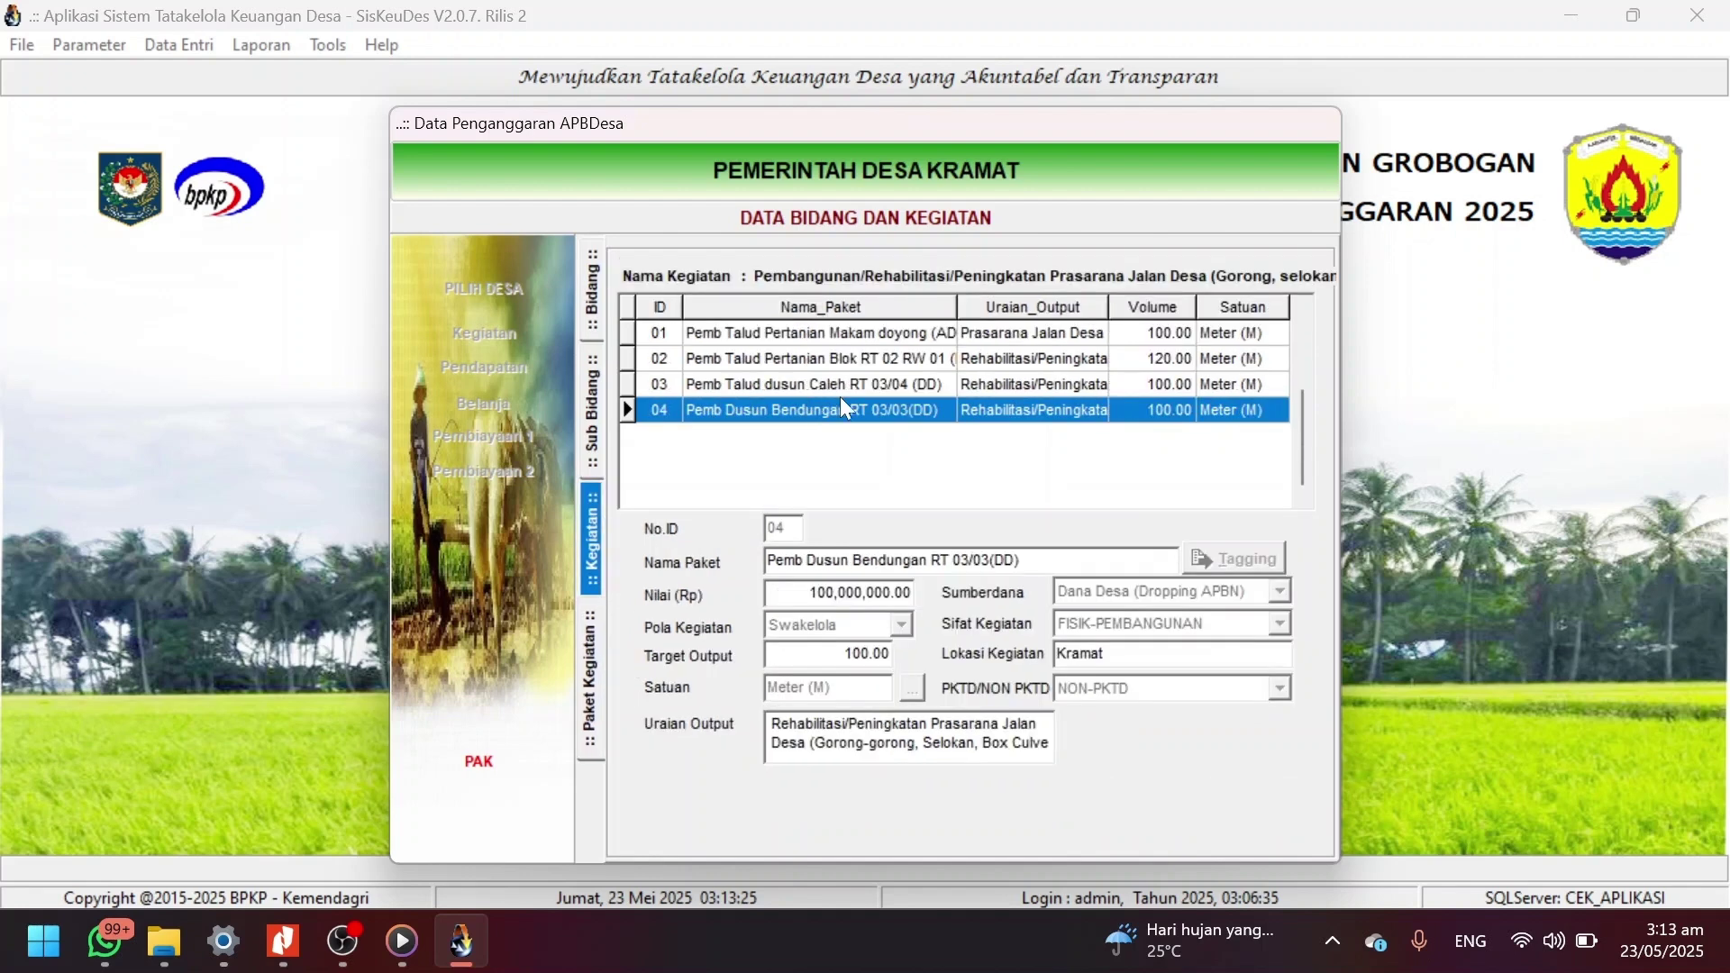
left_click(952, 407)
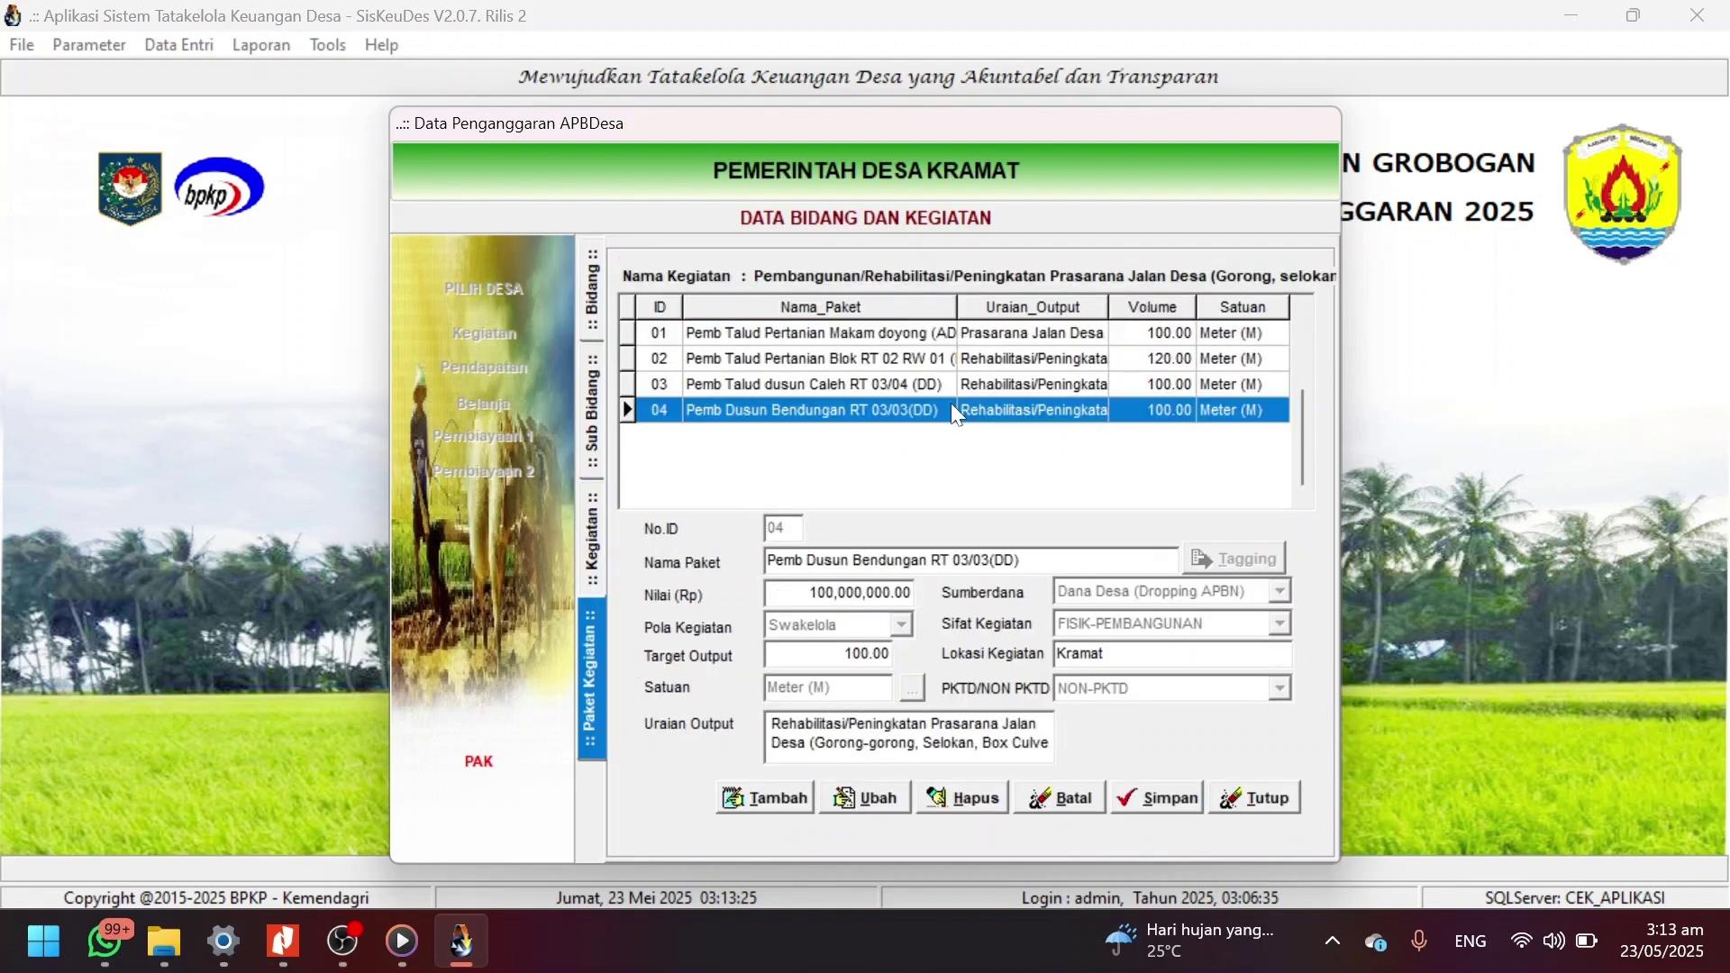
left_click(867, 797)
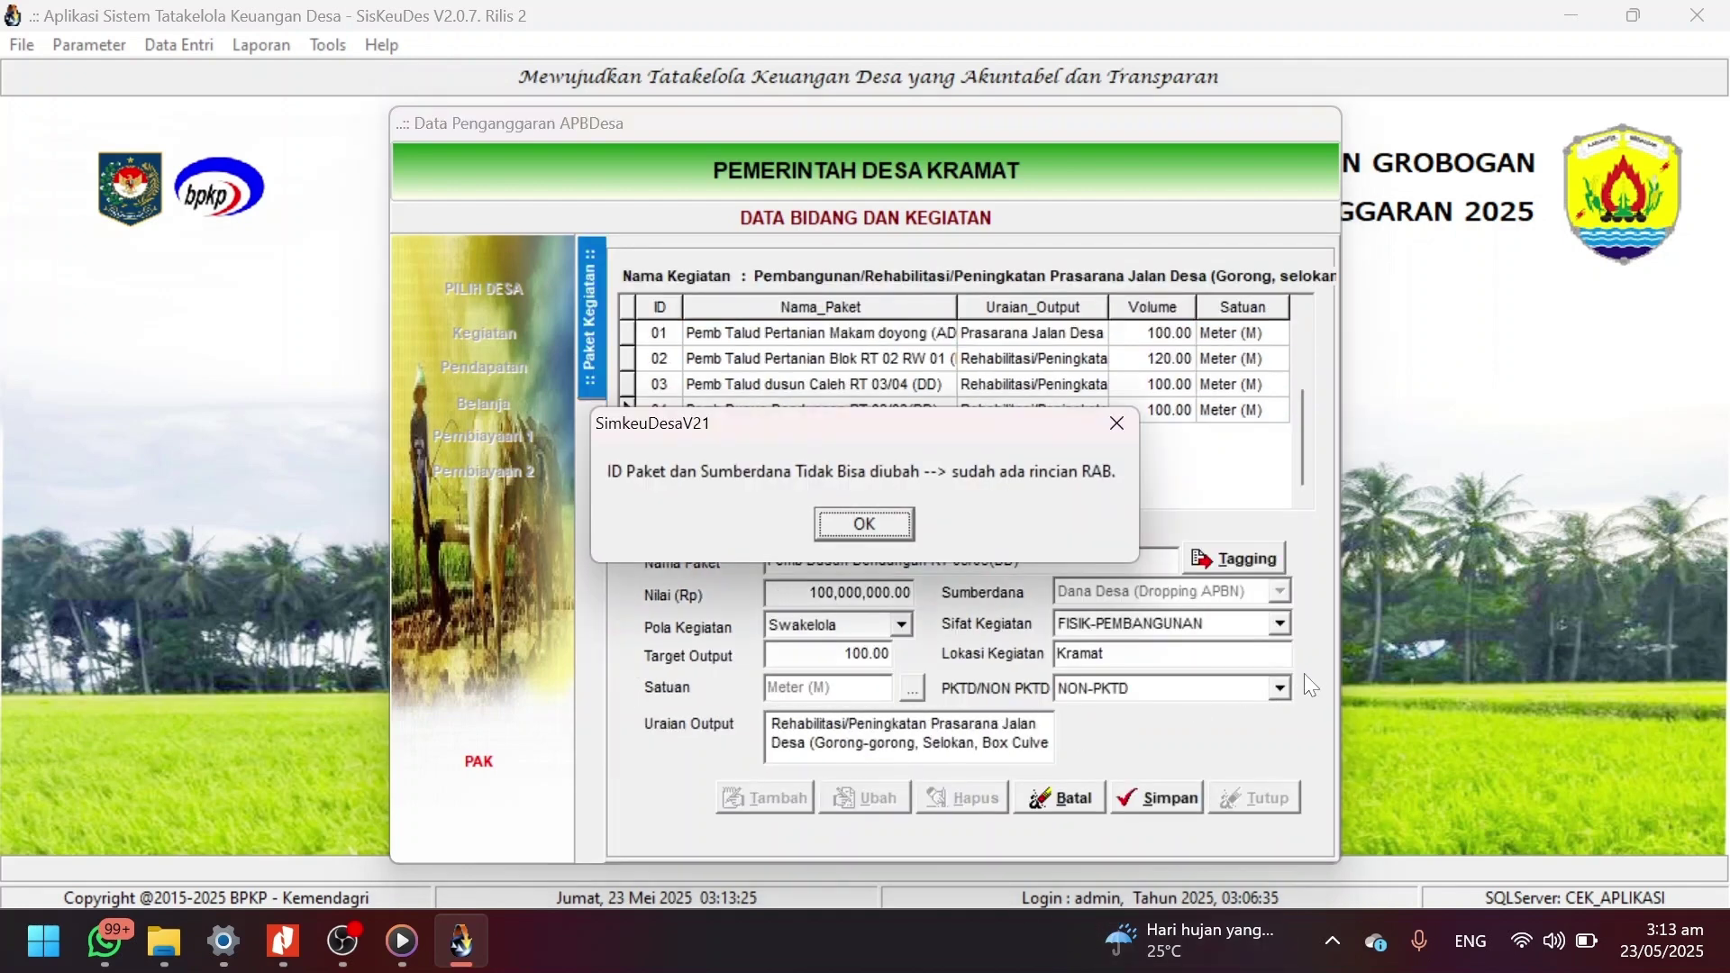
left_click(899, 526)
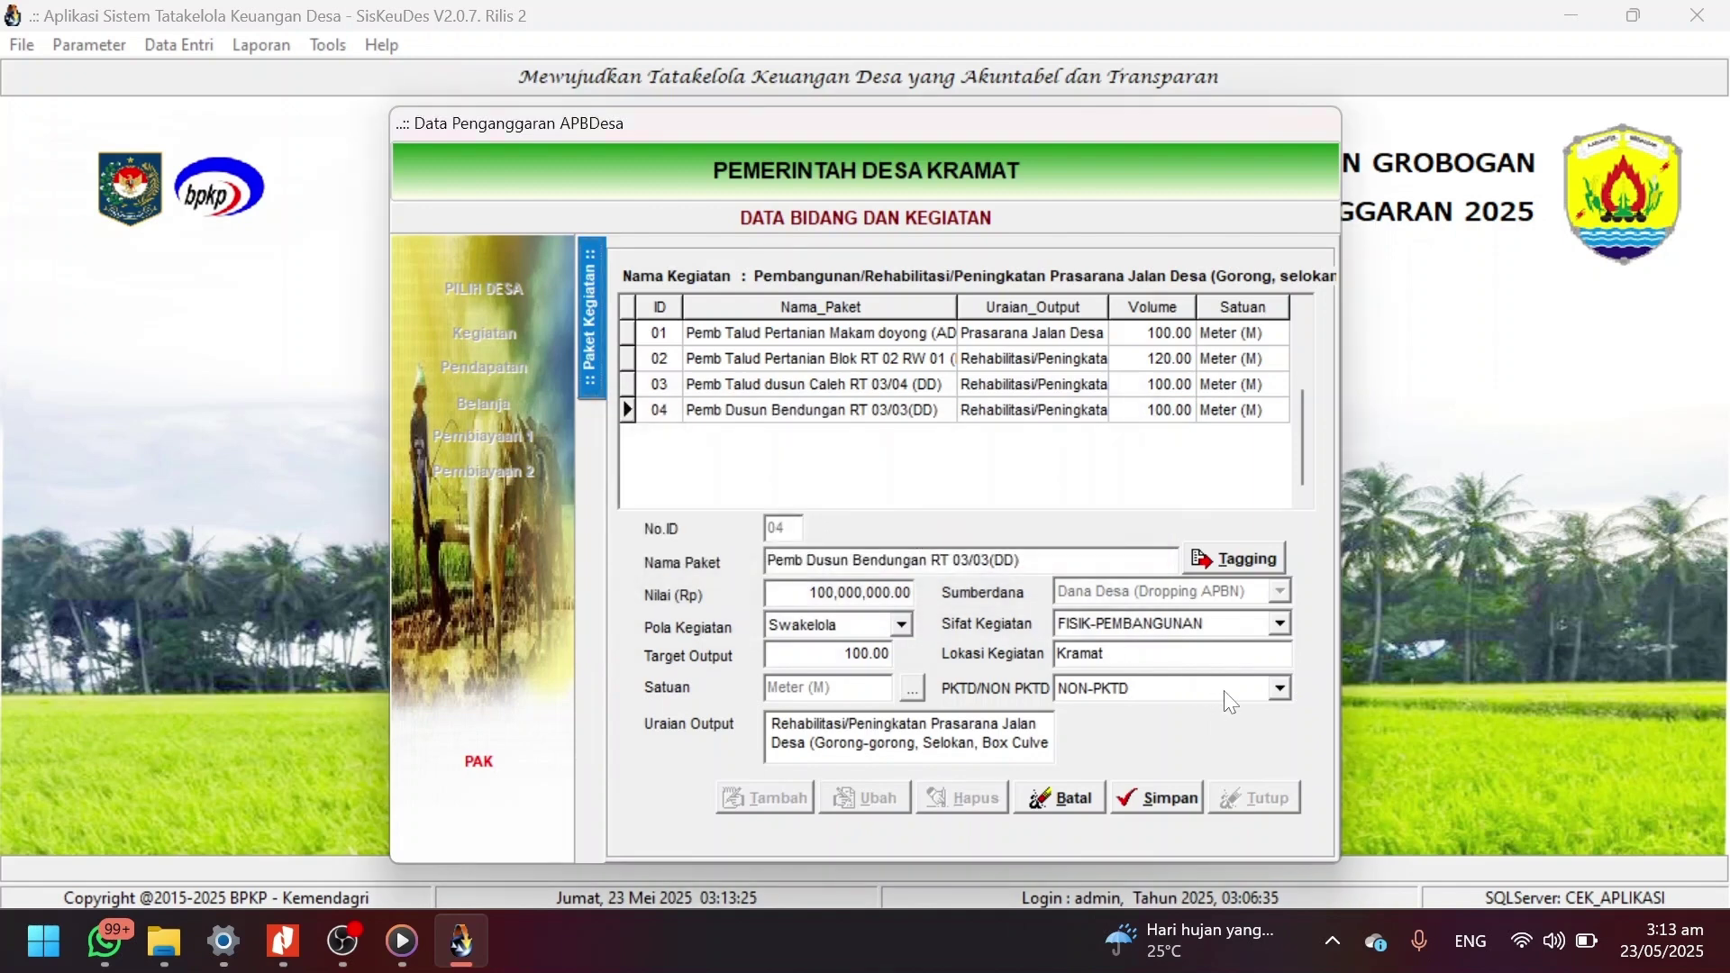
left_click(1279, 689)
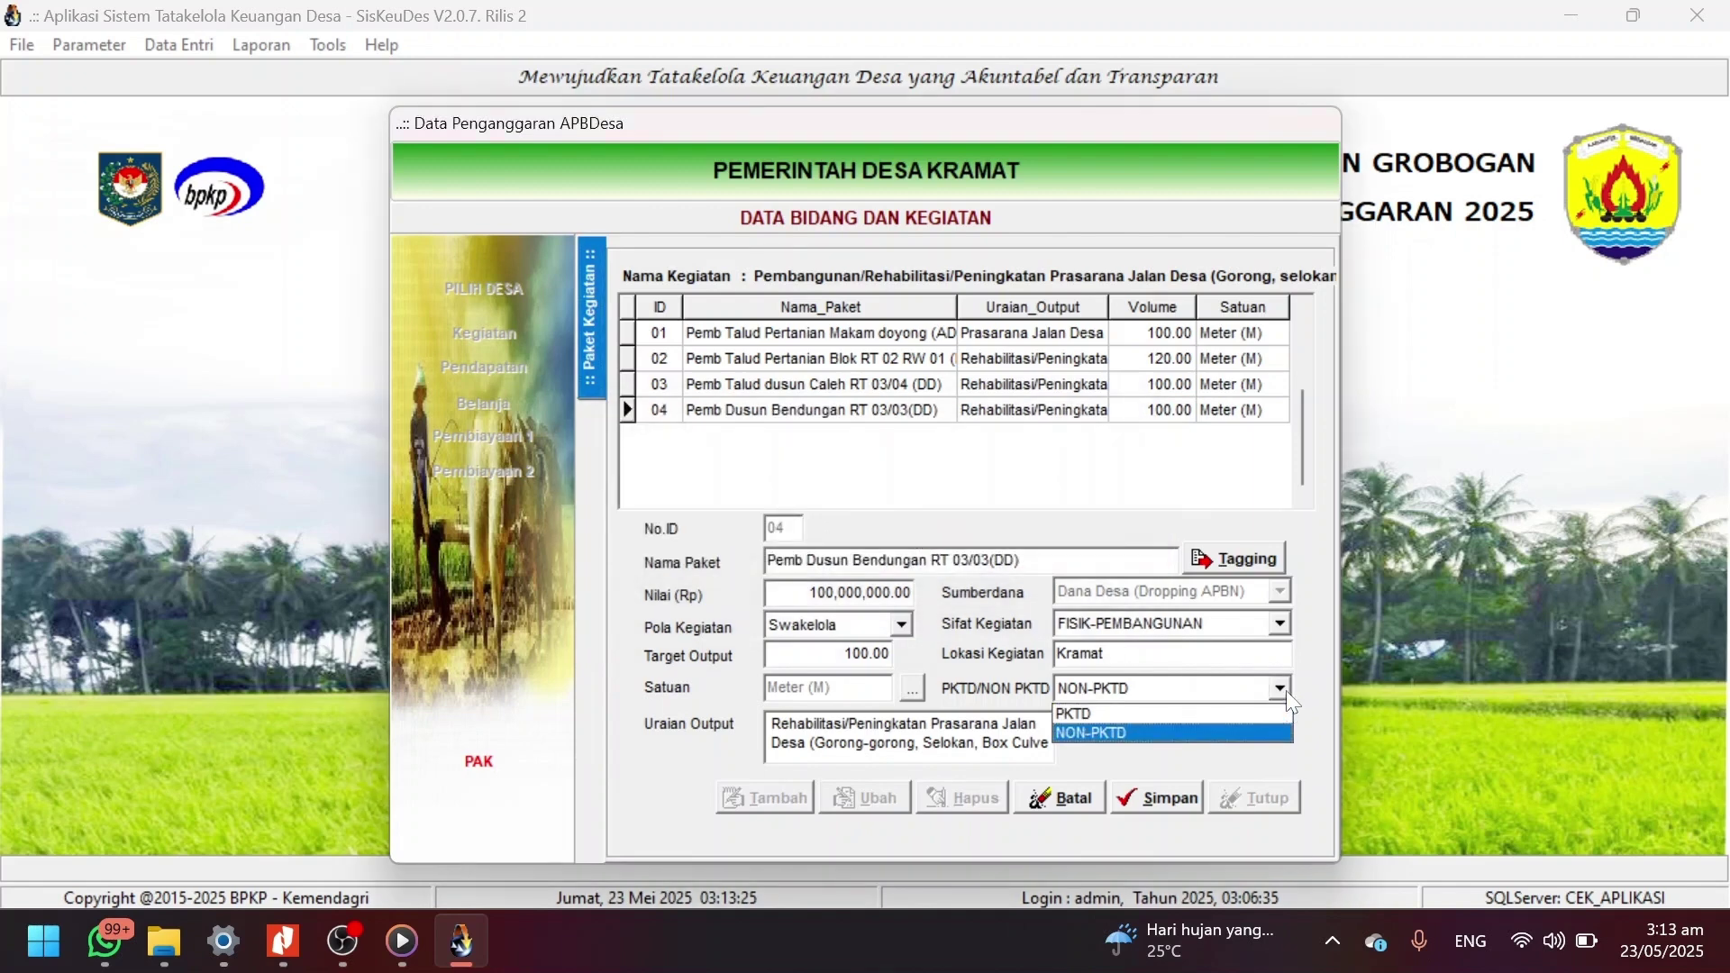
left_click(1219, 713)
left_click(1155, 798)
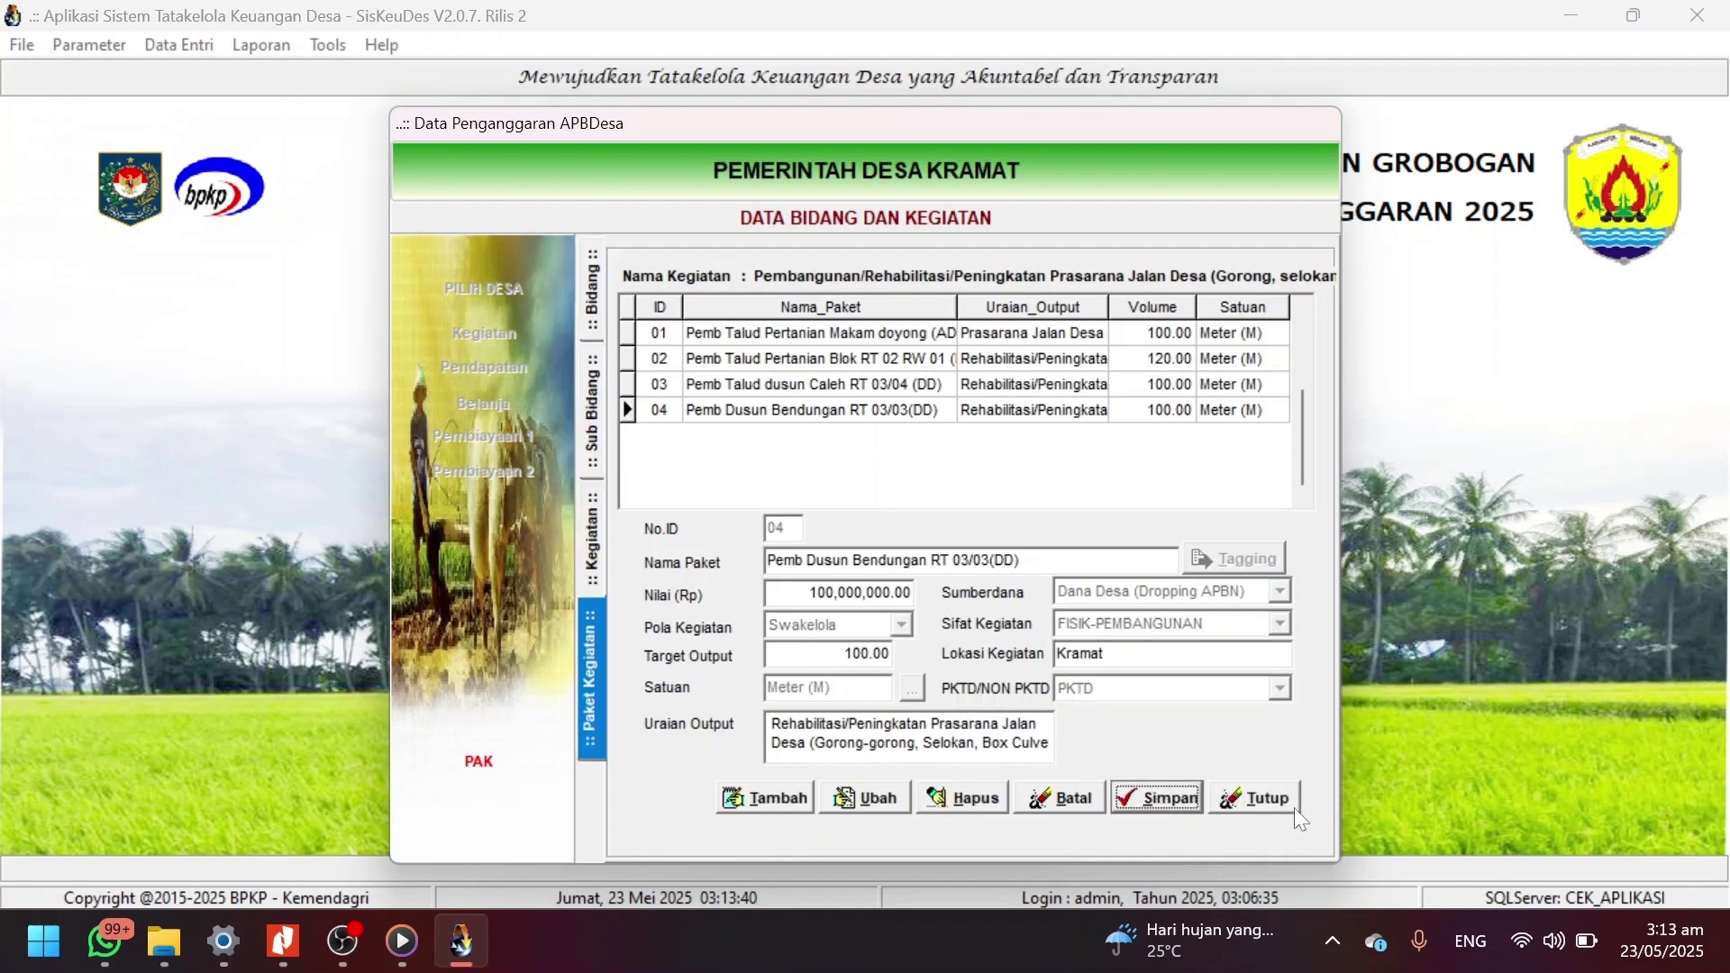
left_click(1245, 799)
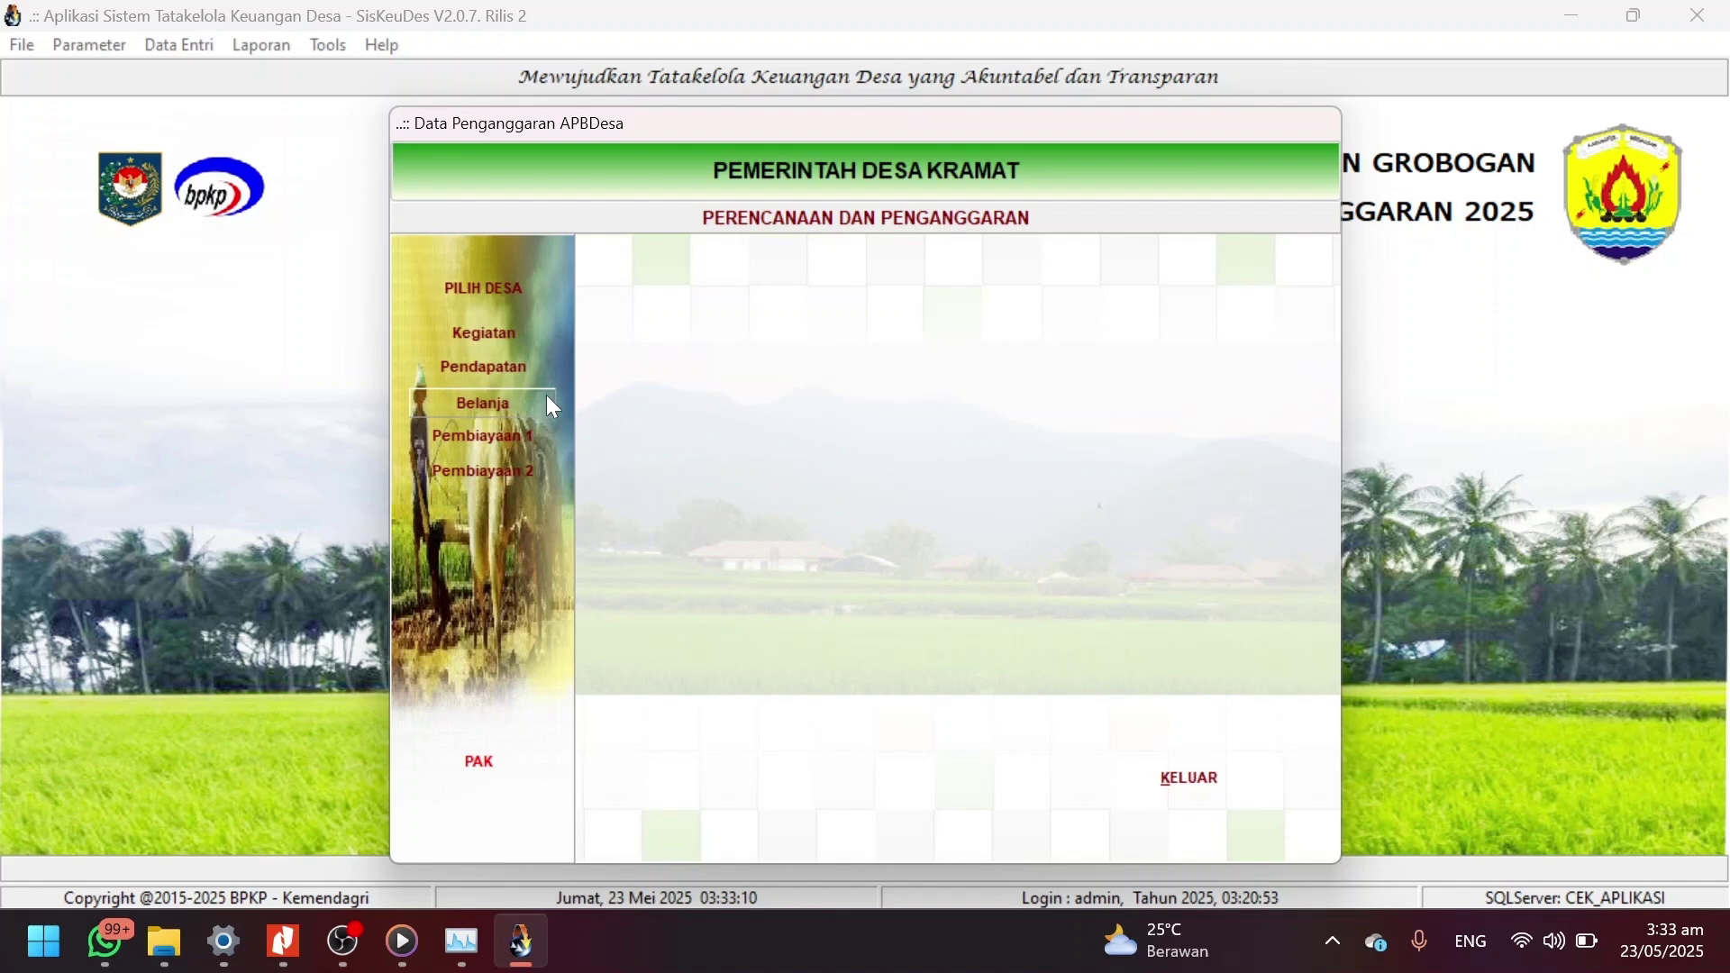
Open the Belanja lines of irrigation maintenance sub-kegiatan 01 under Bidang Pemberdayaan Masyarakat.
left_click(546, 397)
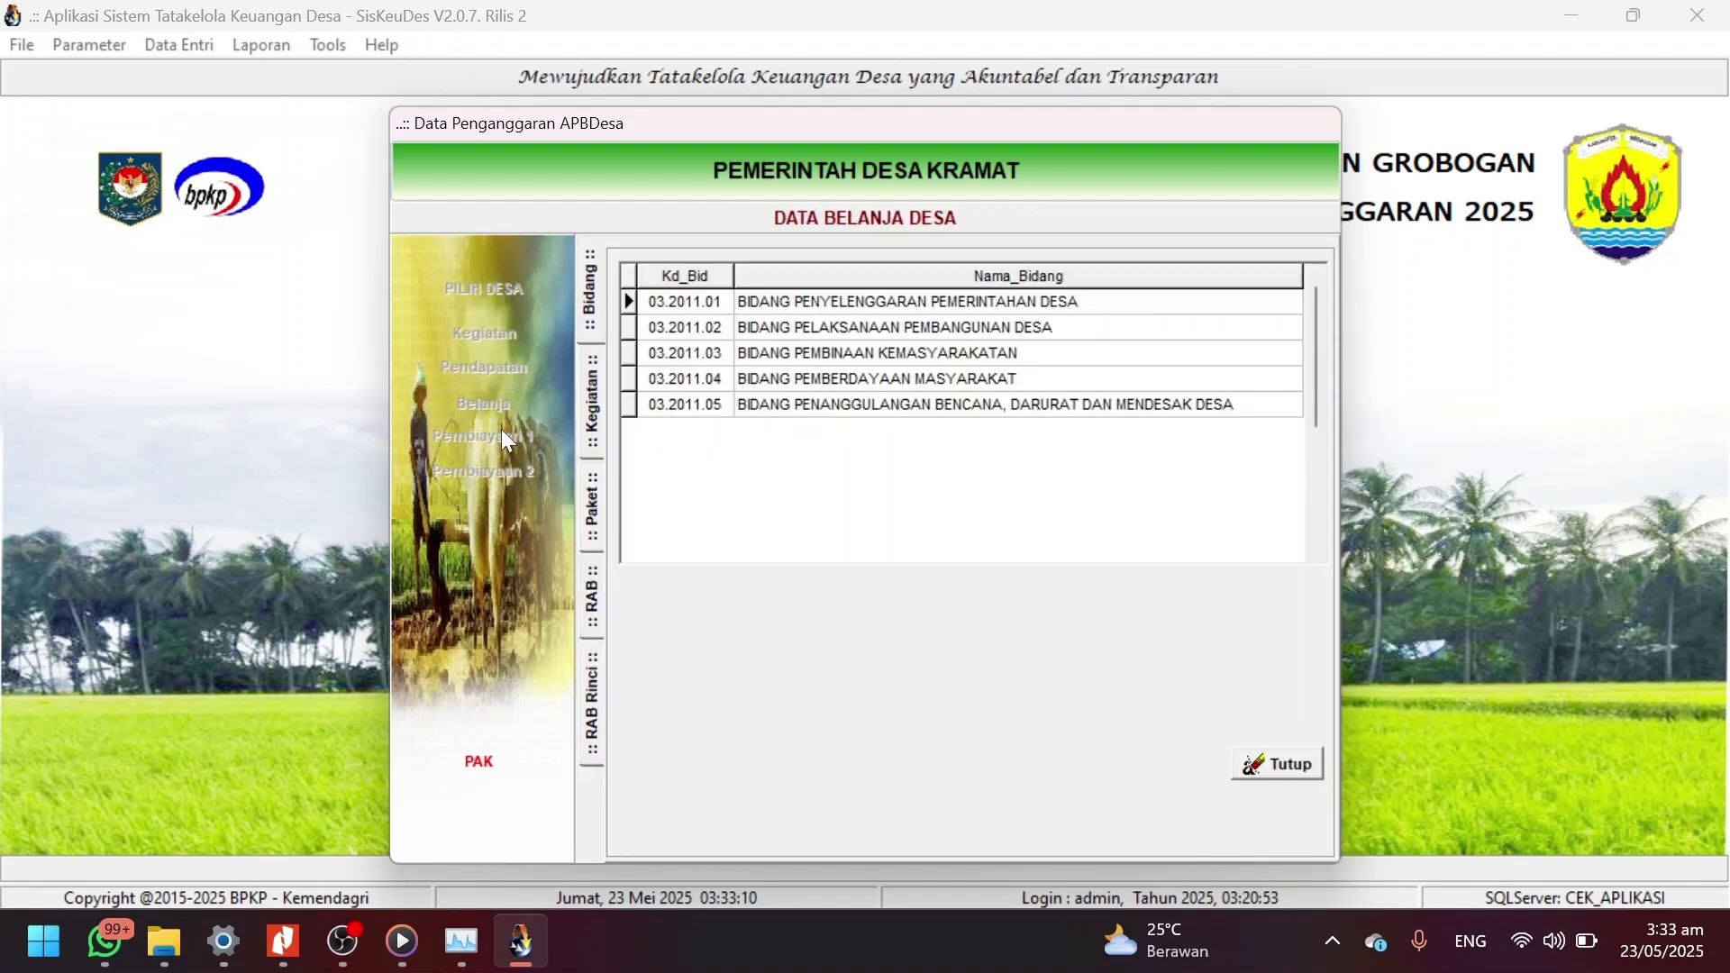
double_click(824, 378)
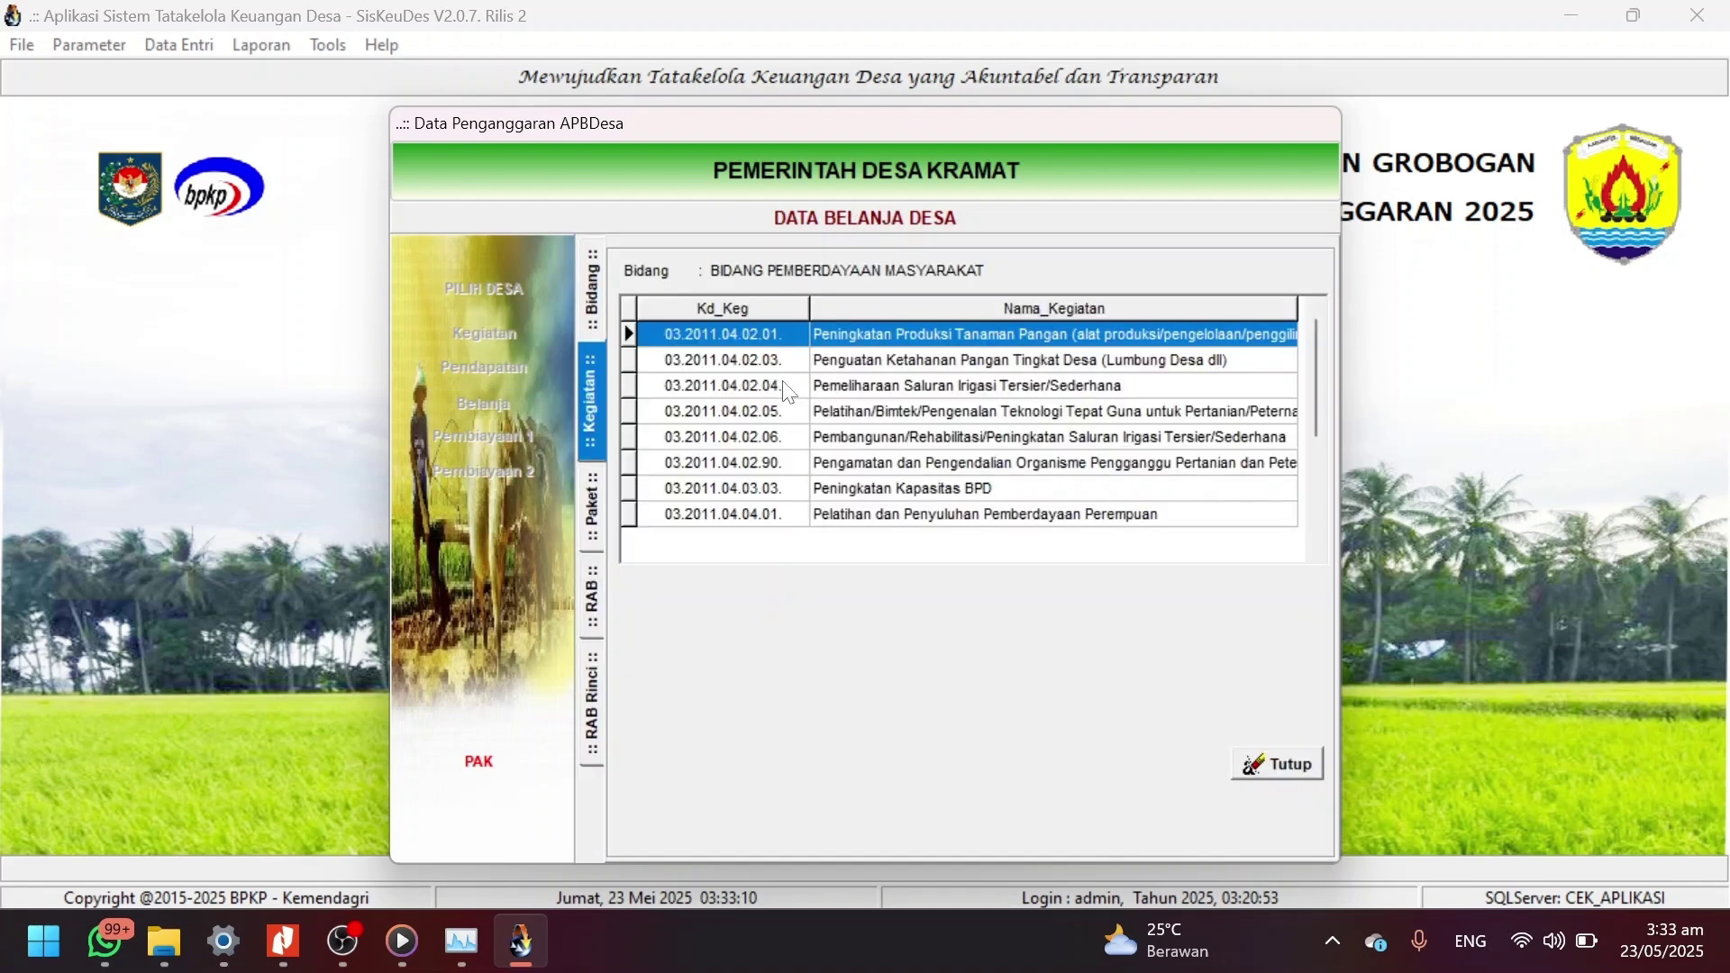
double_click(788, 392)
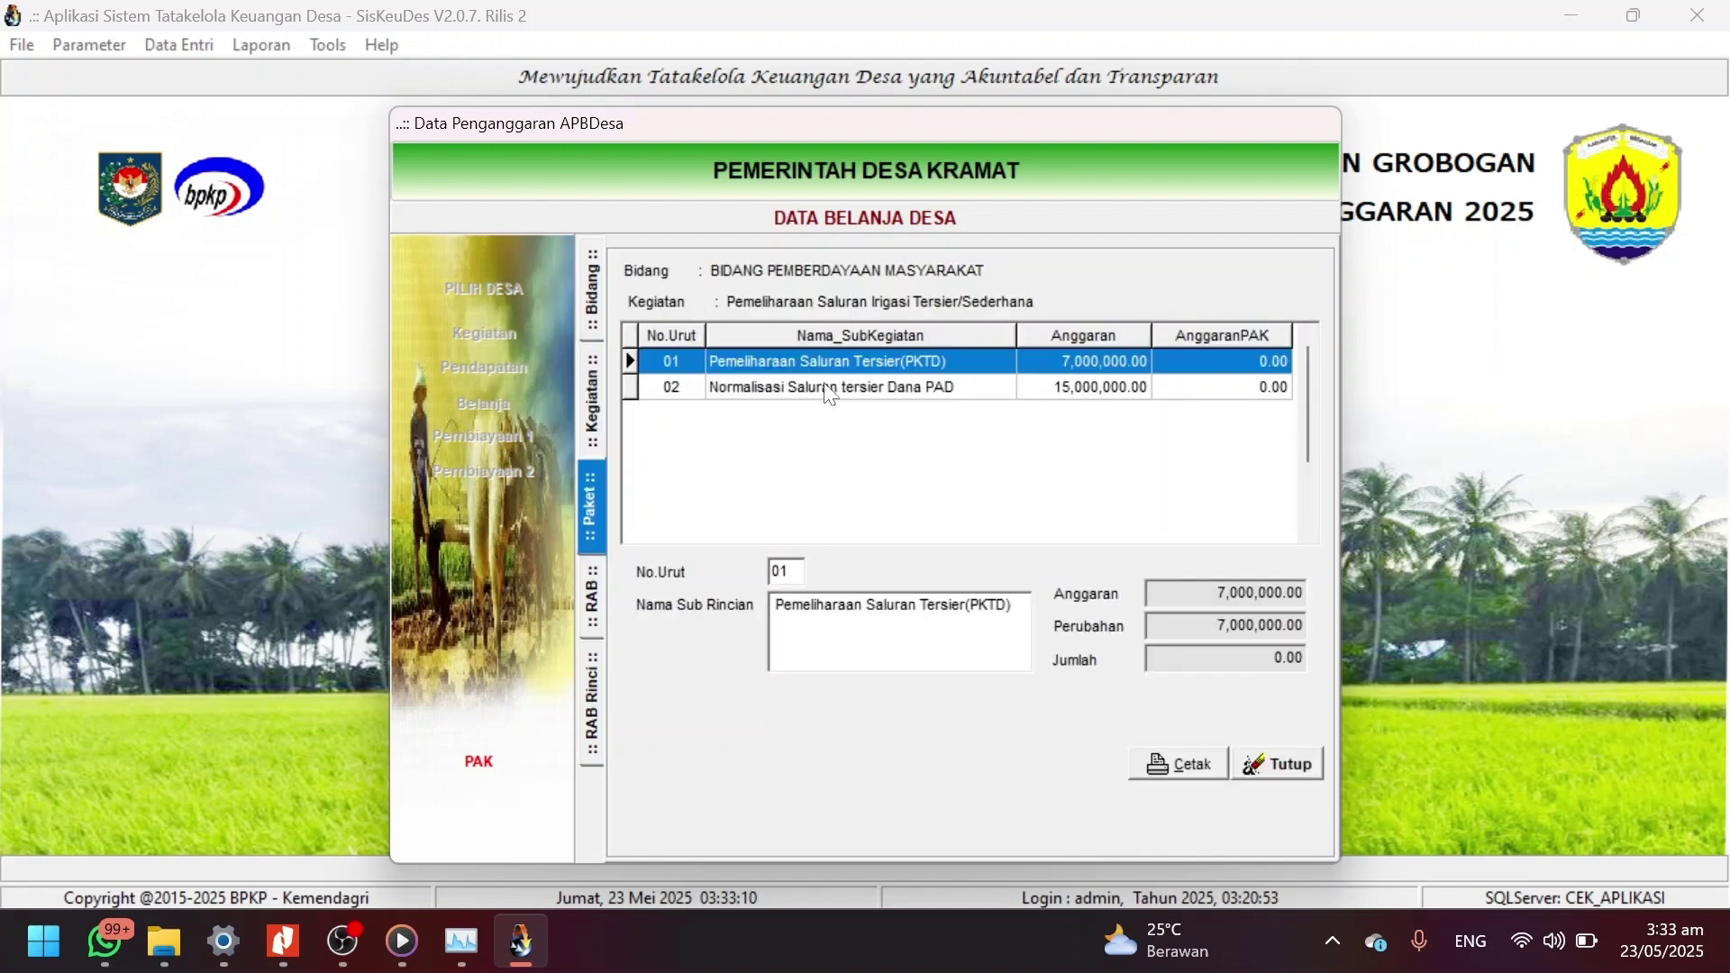
double_click(879, 360)
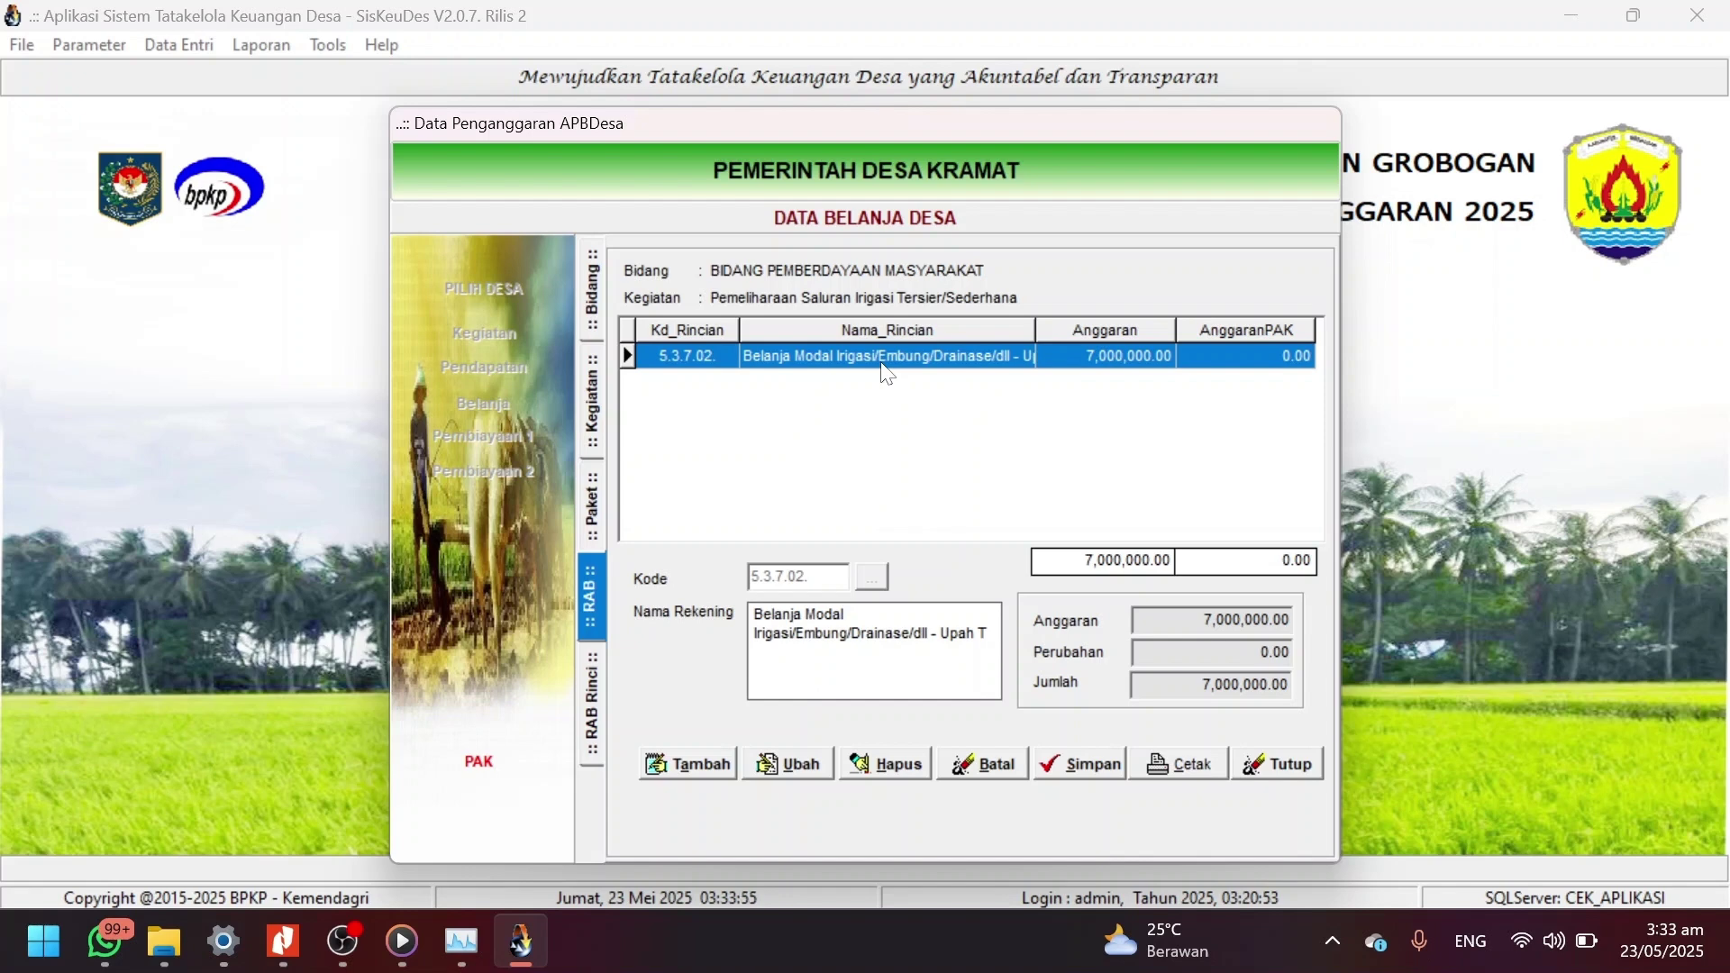
Set the existing upah cost item's unit price to 0 and save.
left_click(794, 765)
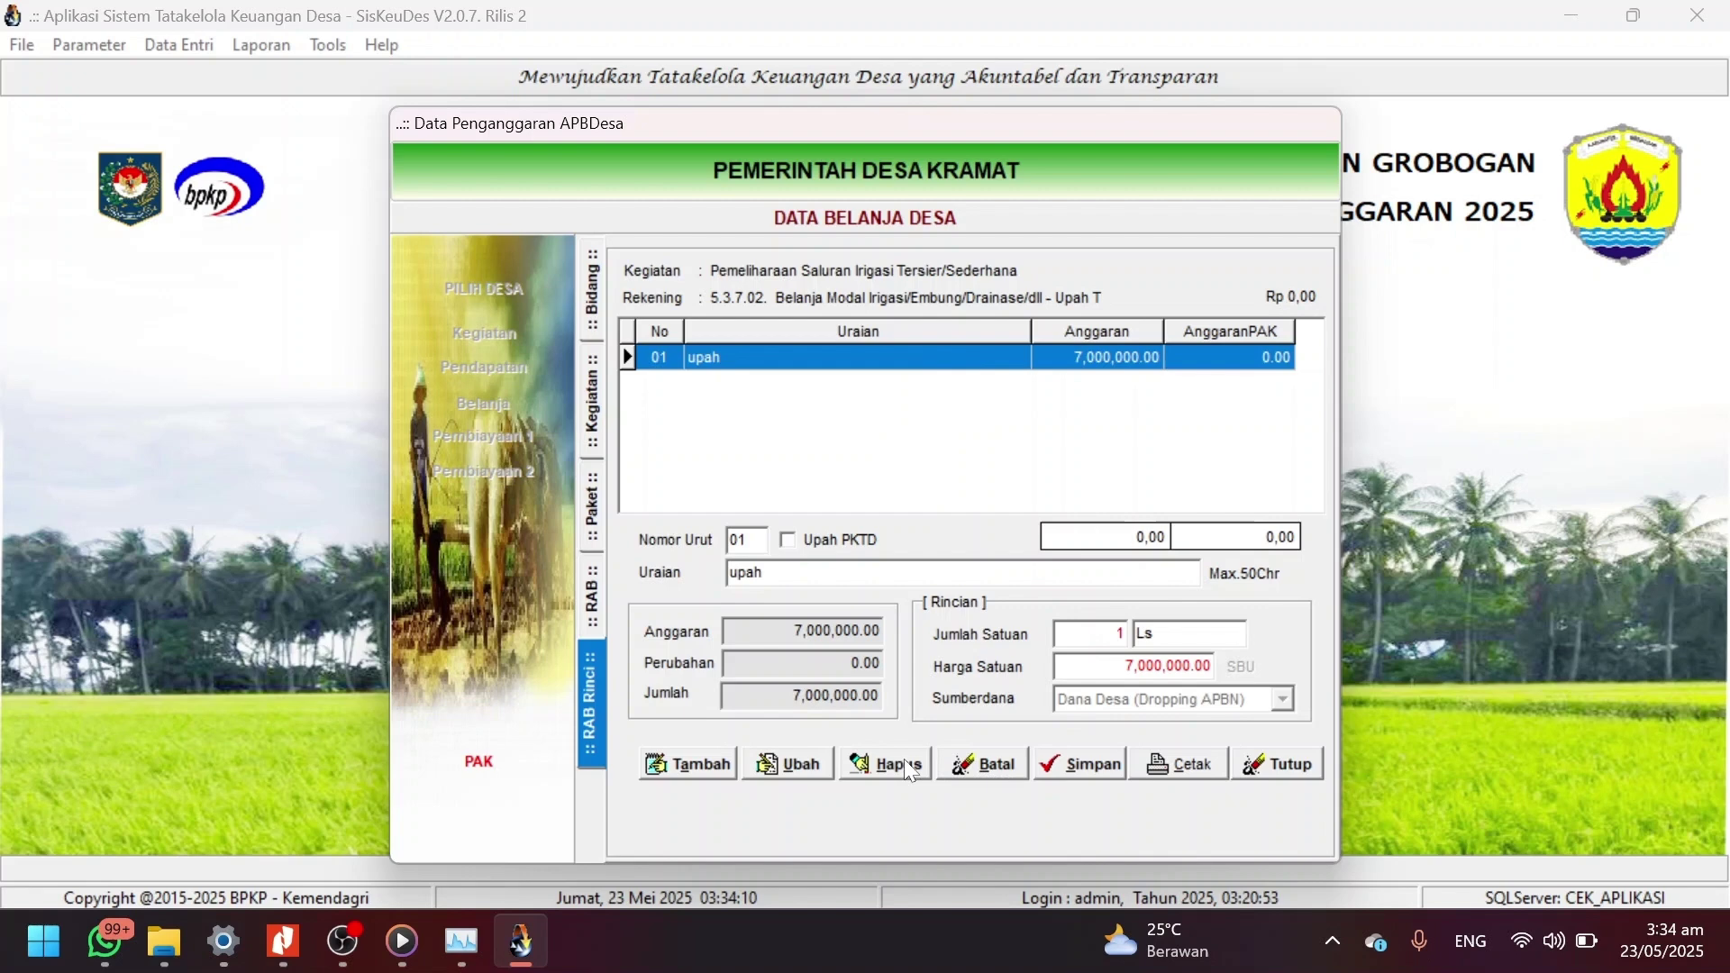
left_click(793, 765)
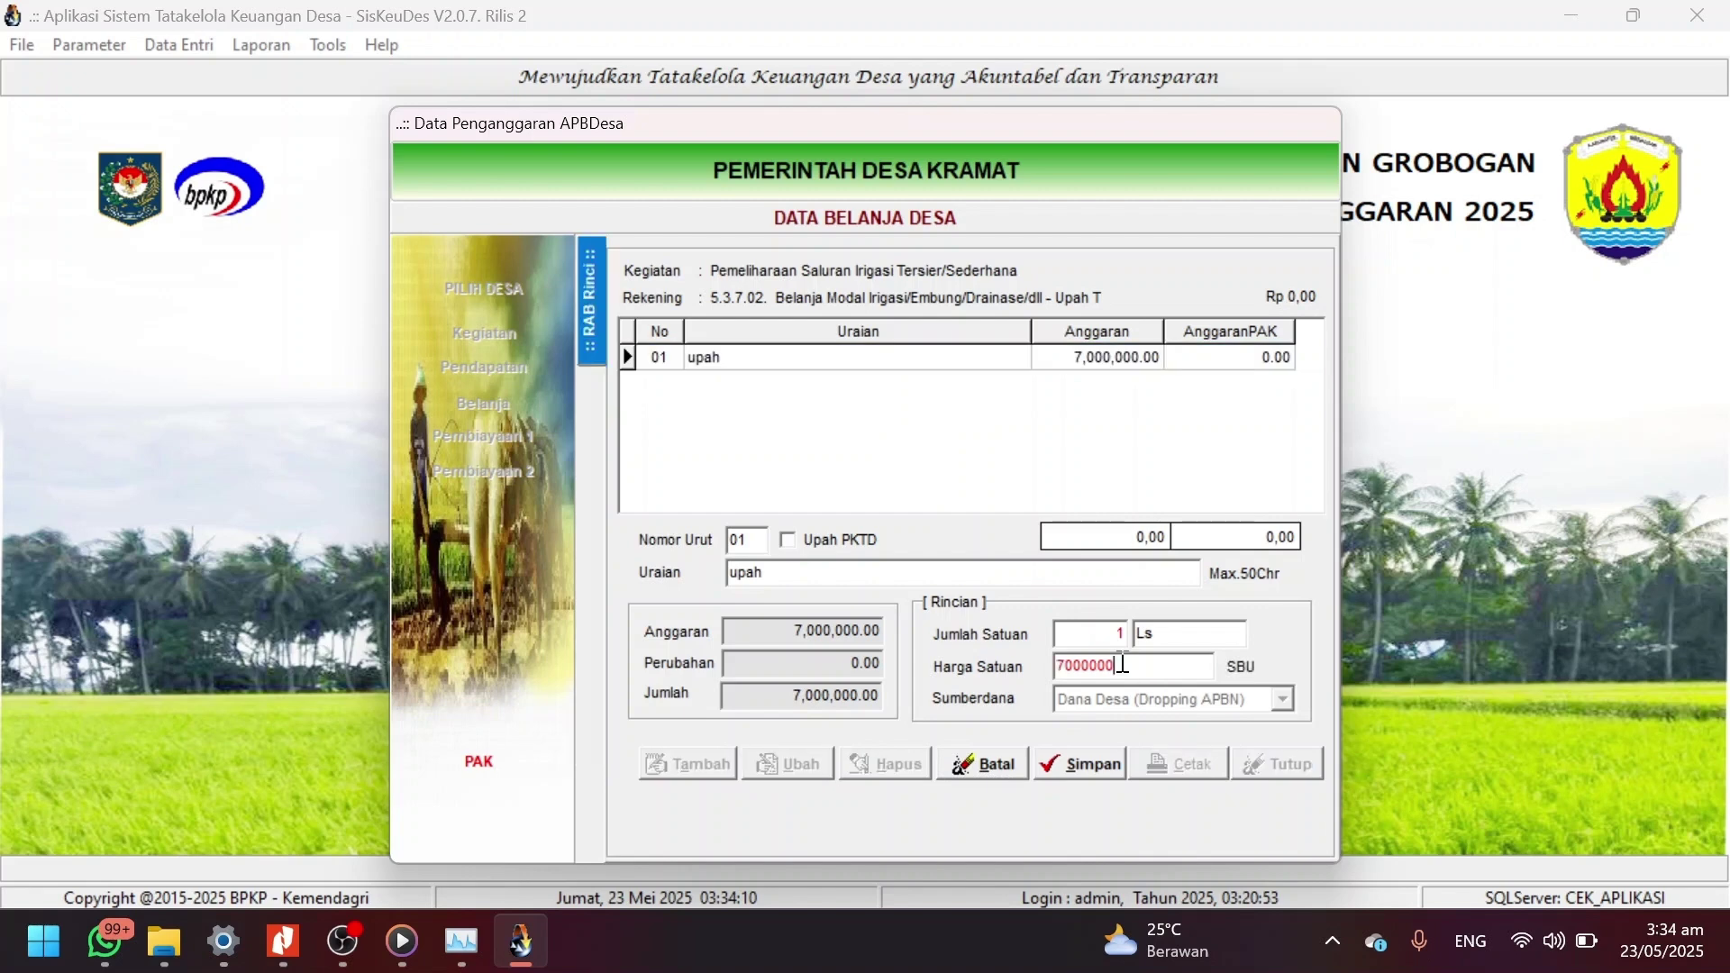
type("0")
left_click(1106, 773)
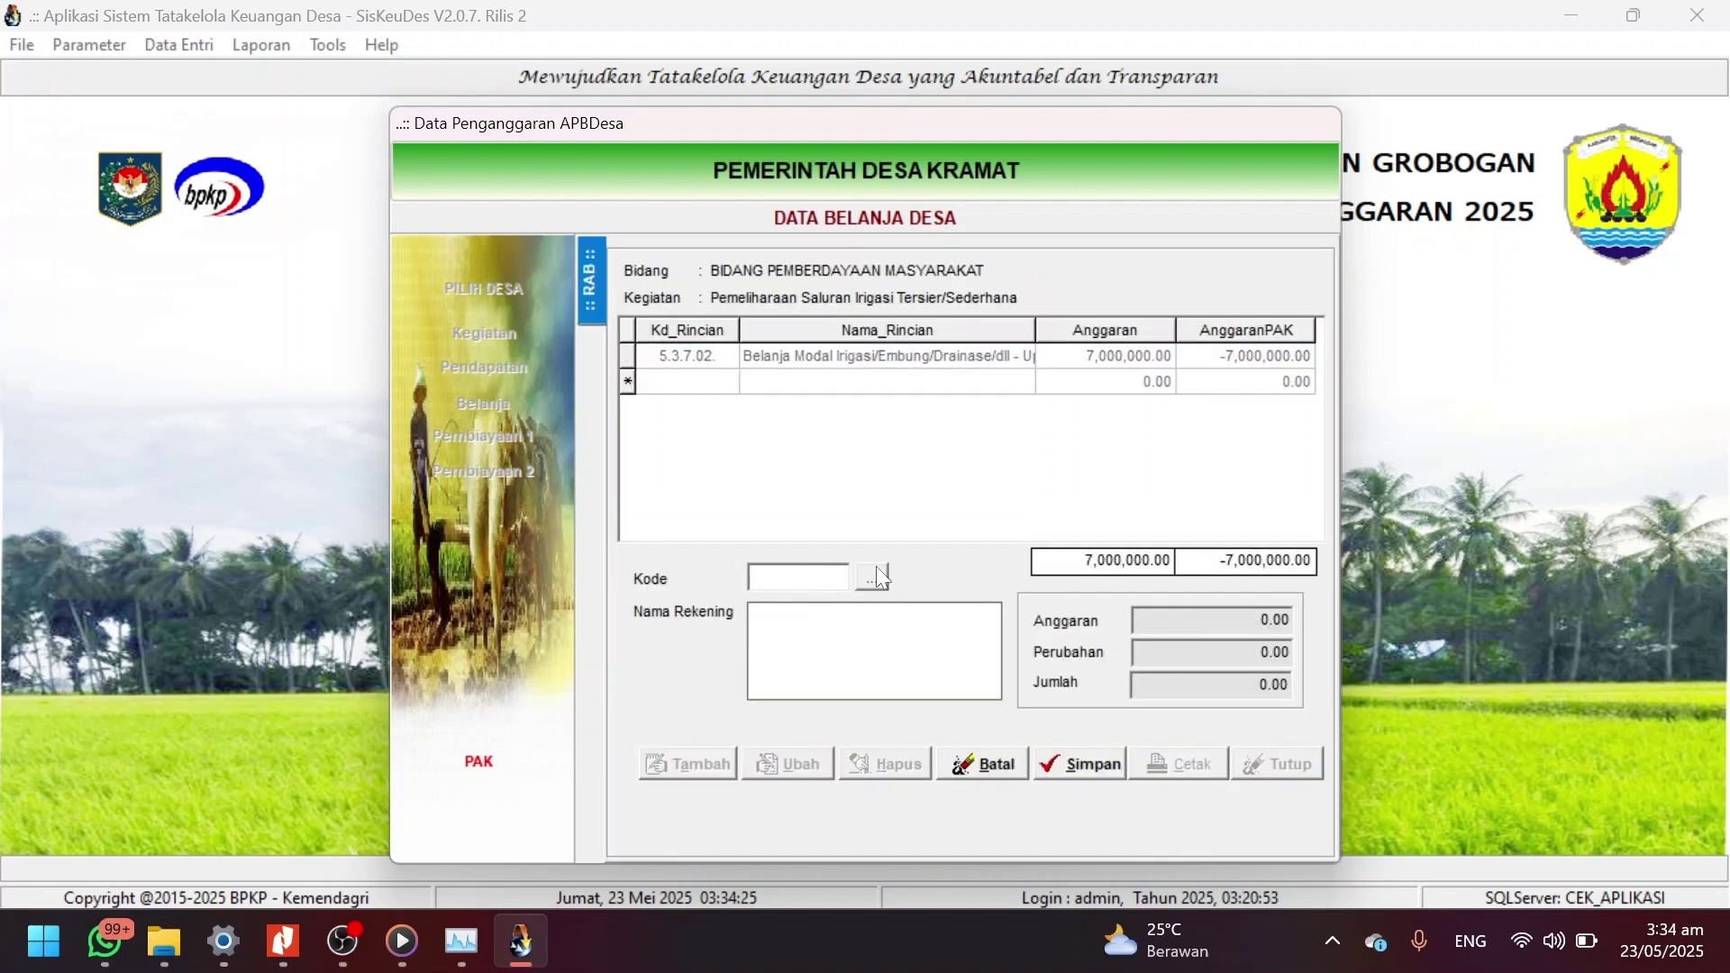
Add budget account 5.2.6.07 as a new line and open its cost details.
double_click(828, 350)
left_click(587, 302)
double_click(838, 328)
double_click(868, 428)
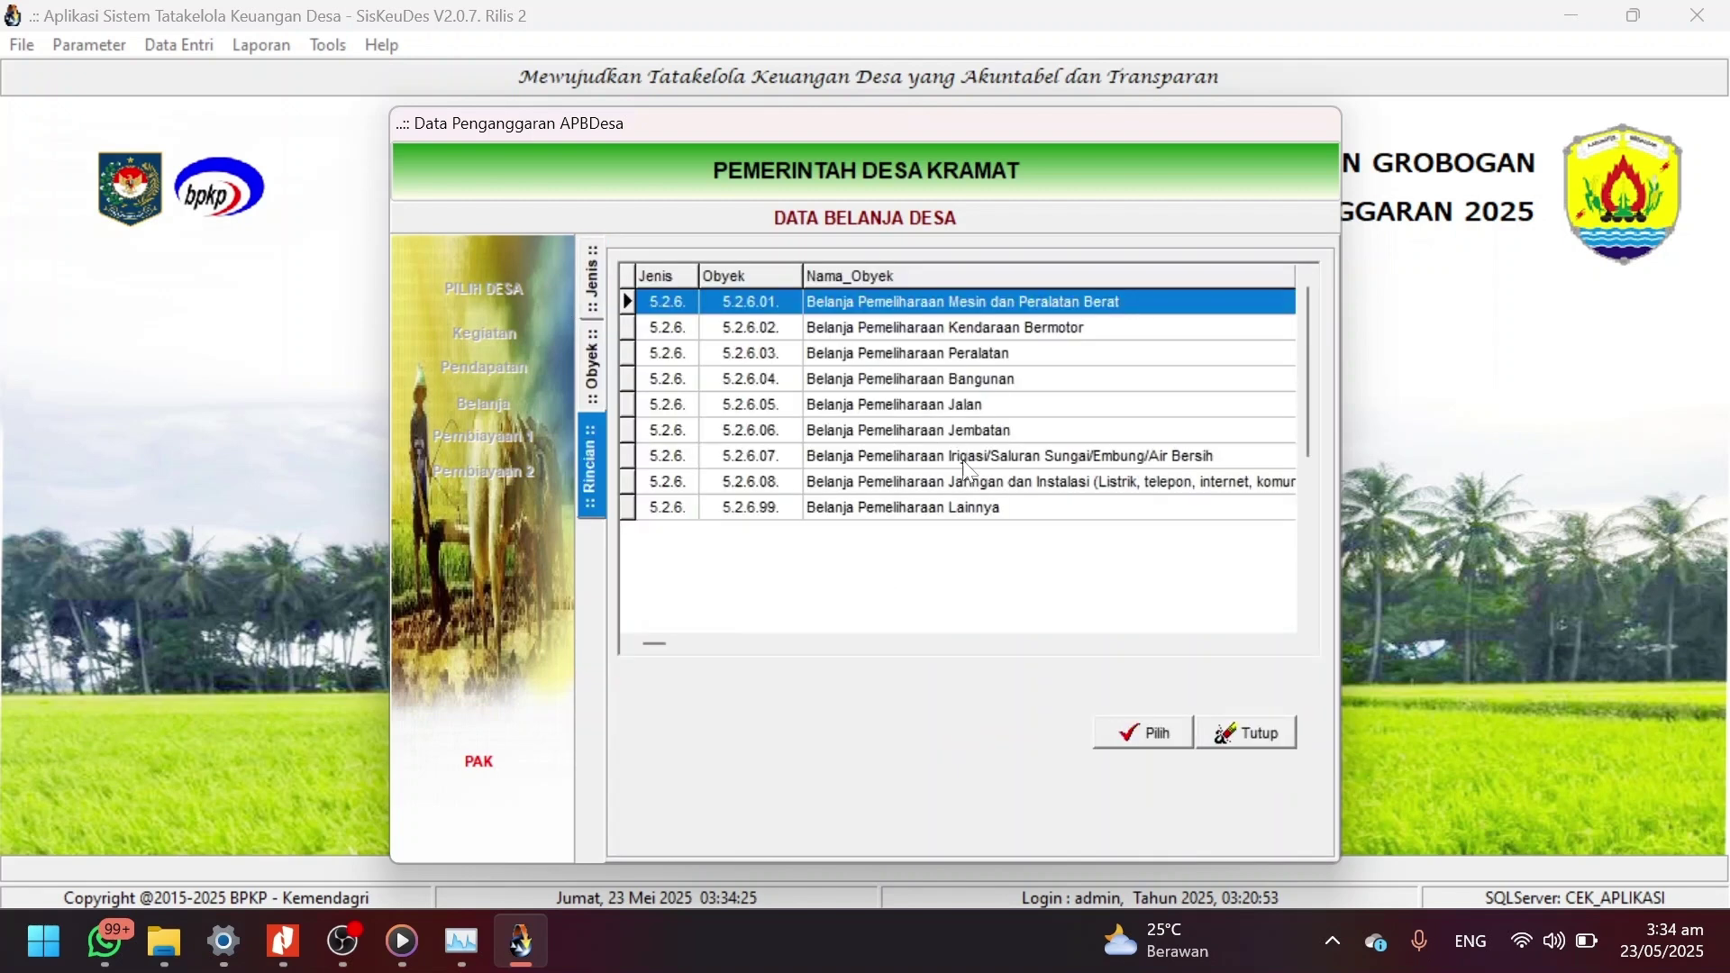
double_click(952, 458)
double_click(1002, 385)
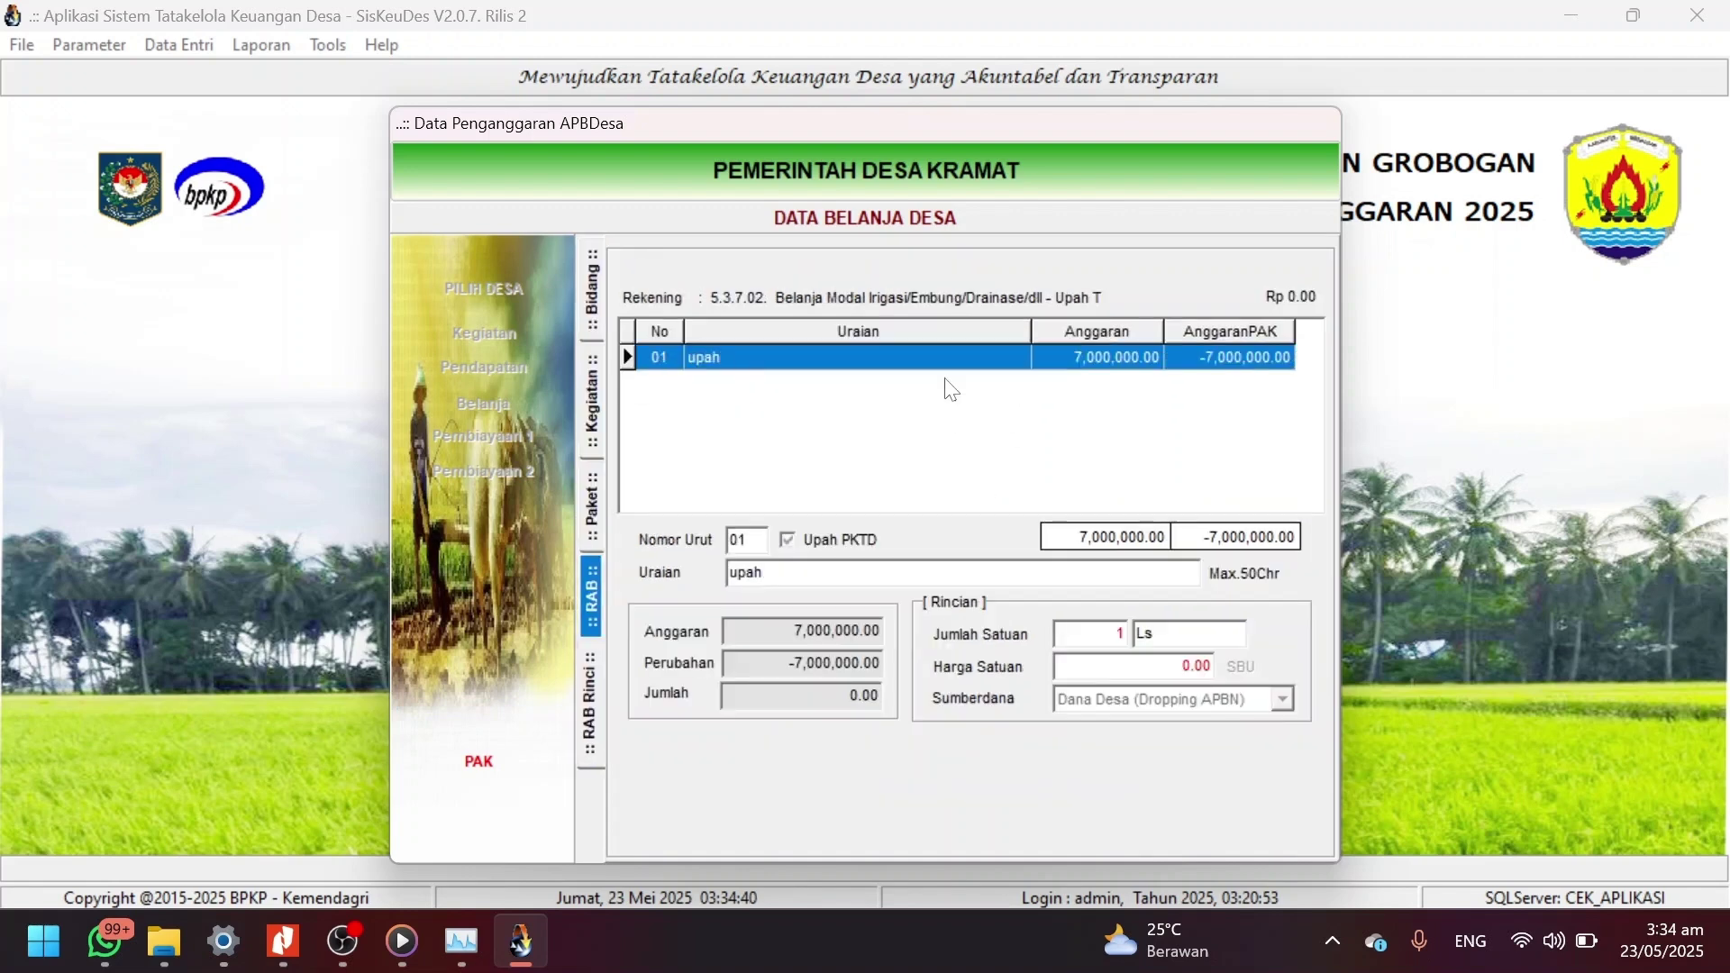
Add cost item Upah Tenaga Kerja: 70 HOK at 100,000 unit price.
left_click(687, 764)
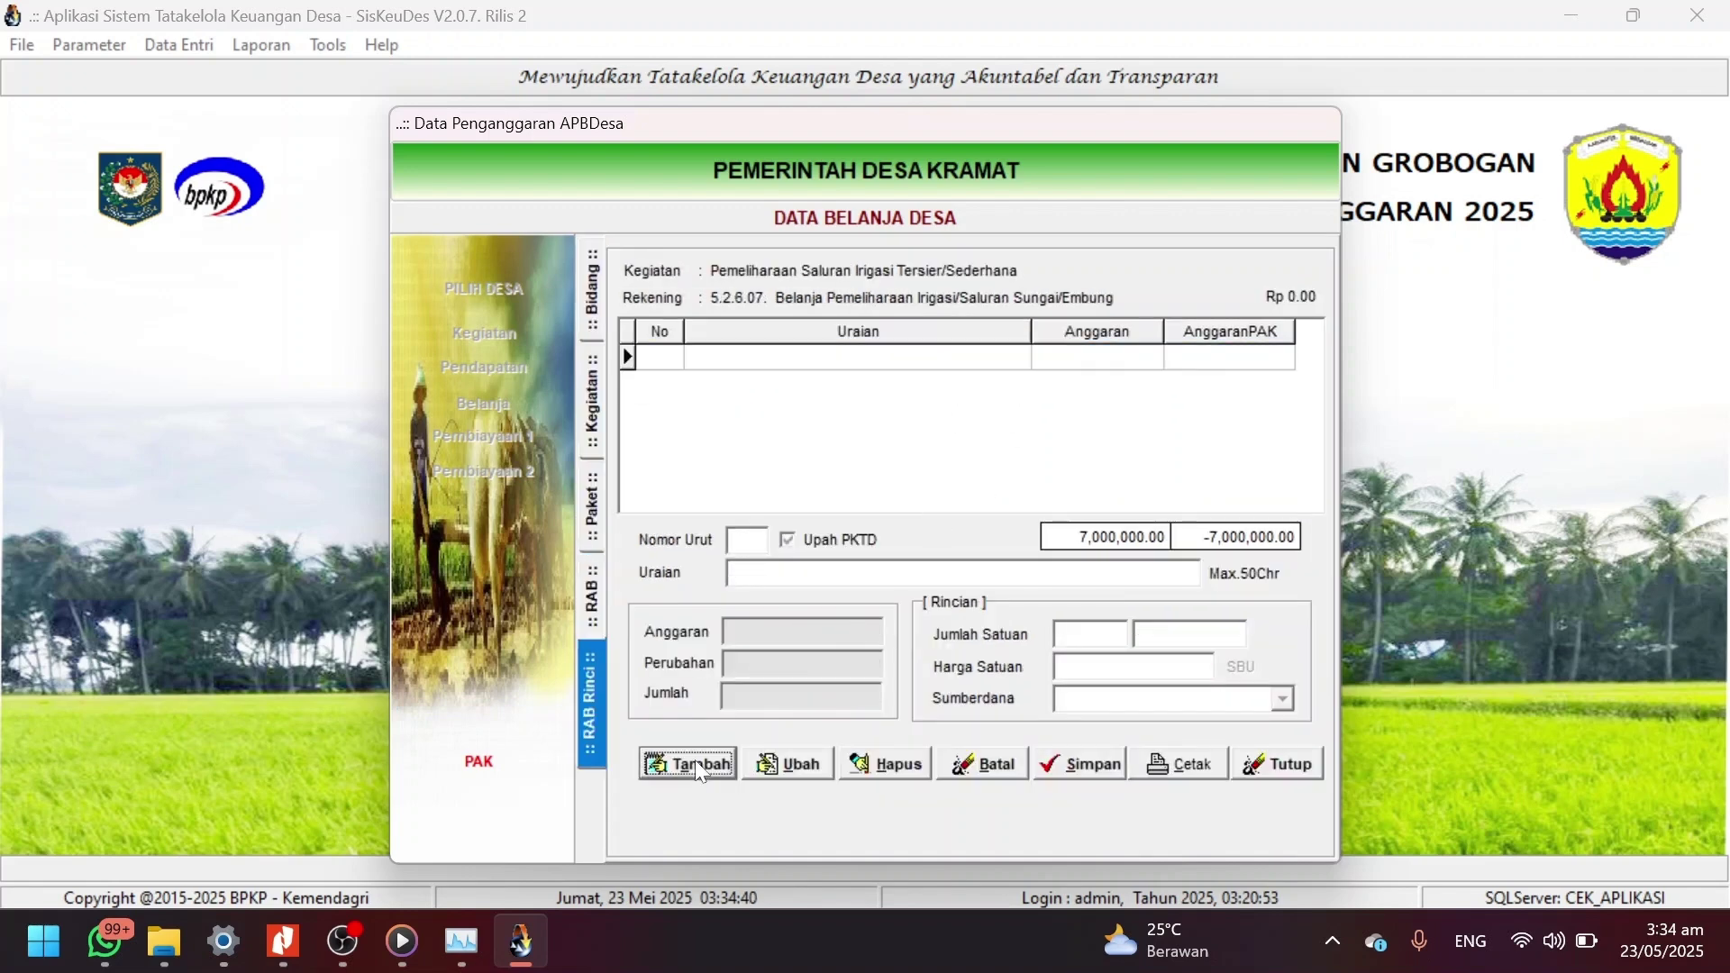
left_click(804, 571)
type("Upah Tenaga Kerja")
left_click(1093, 633)
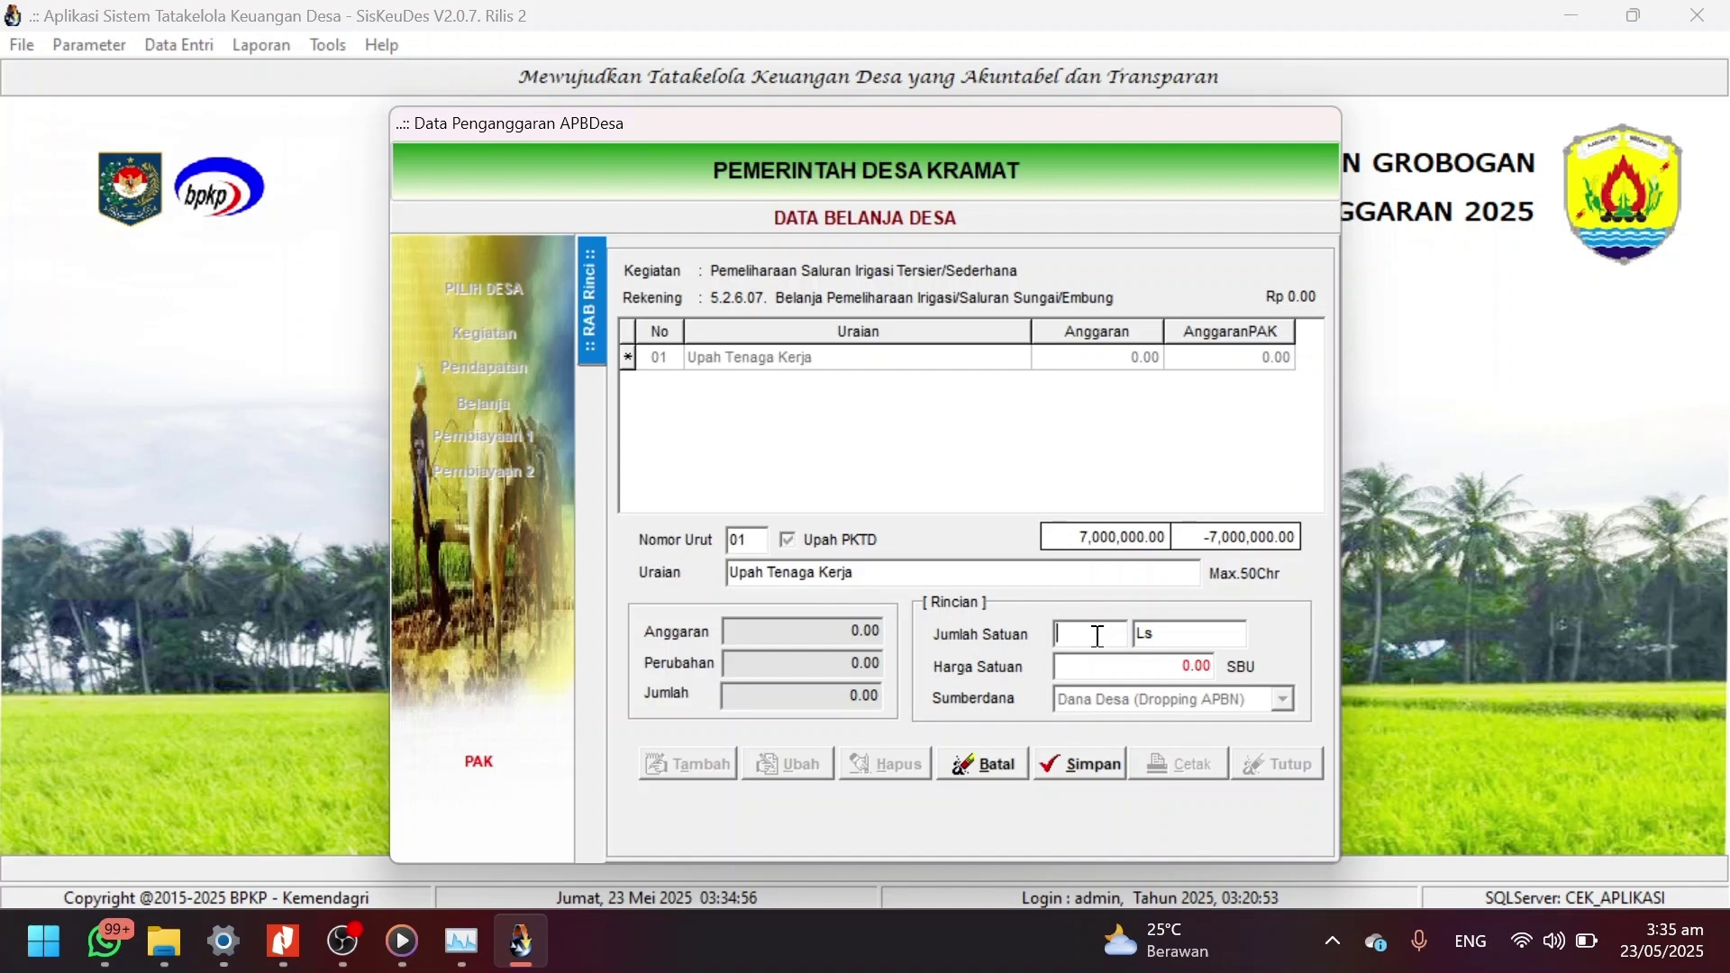
type("70")
key("Tab")
key("shift+Tab")
type("HOK")
key("Tab")
type("100000")
left_click(1079, 764)
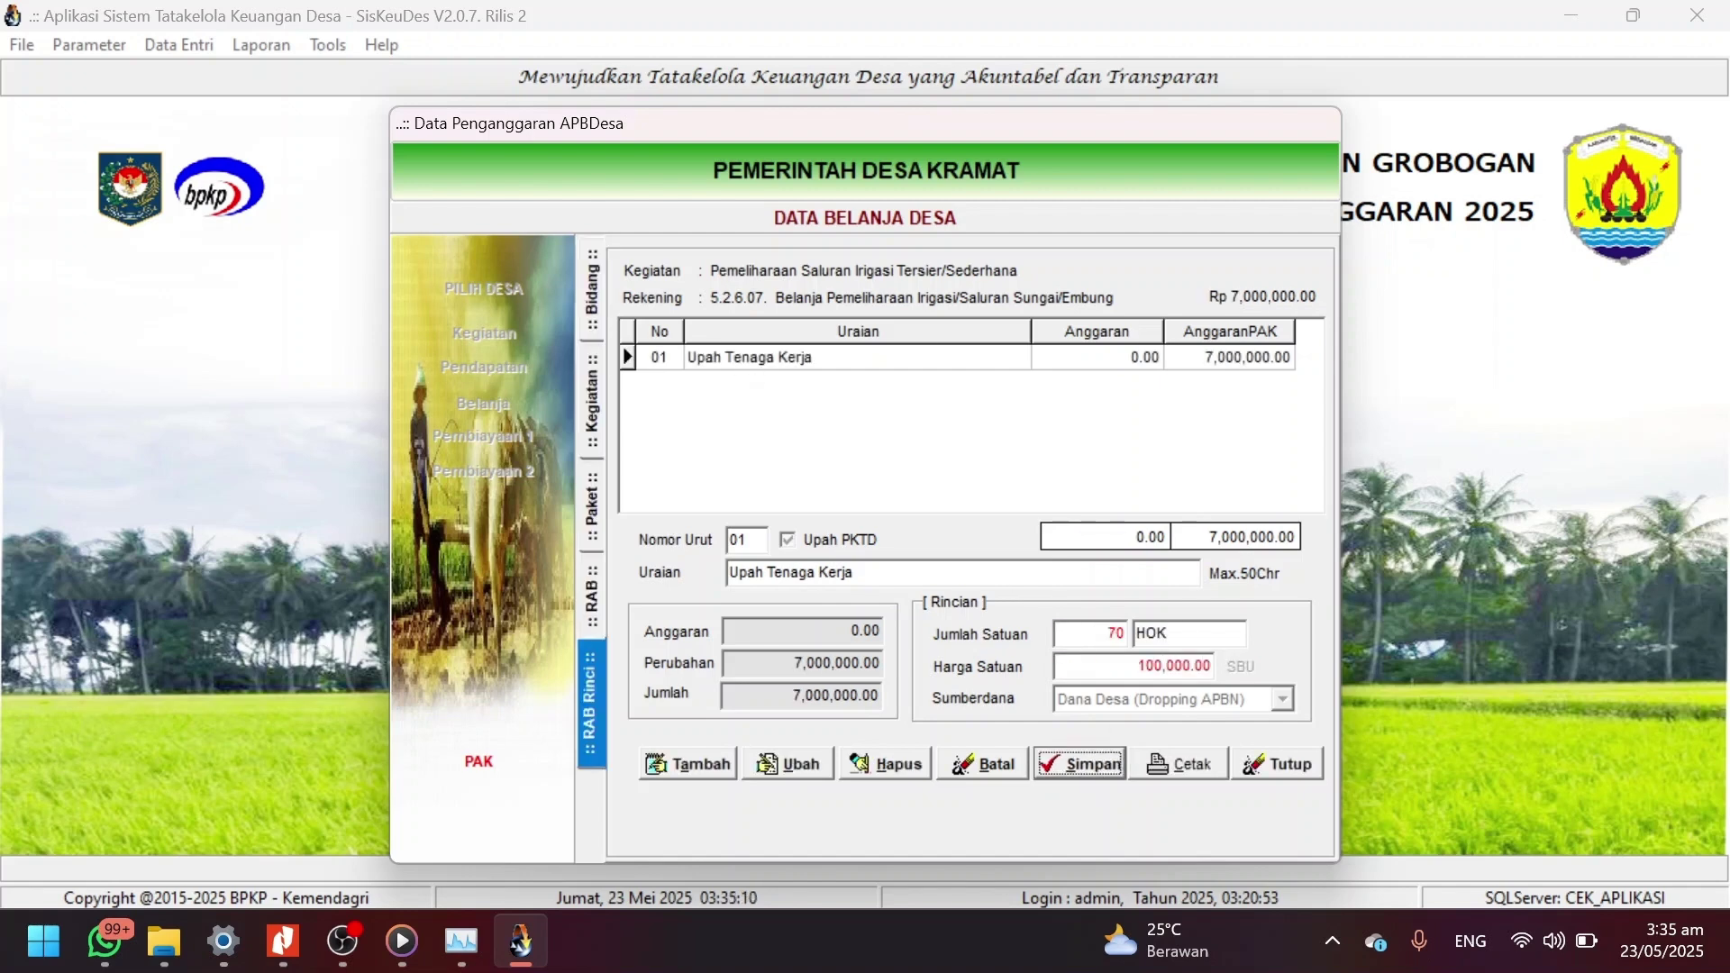
Flag the Upah Tenaga Kerja item under 5.2.6.07 as Upah PKTD and save.
left_click(592, 597)
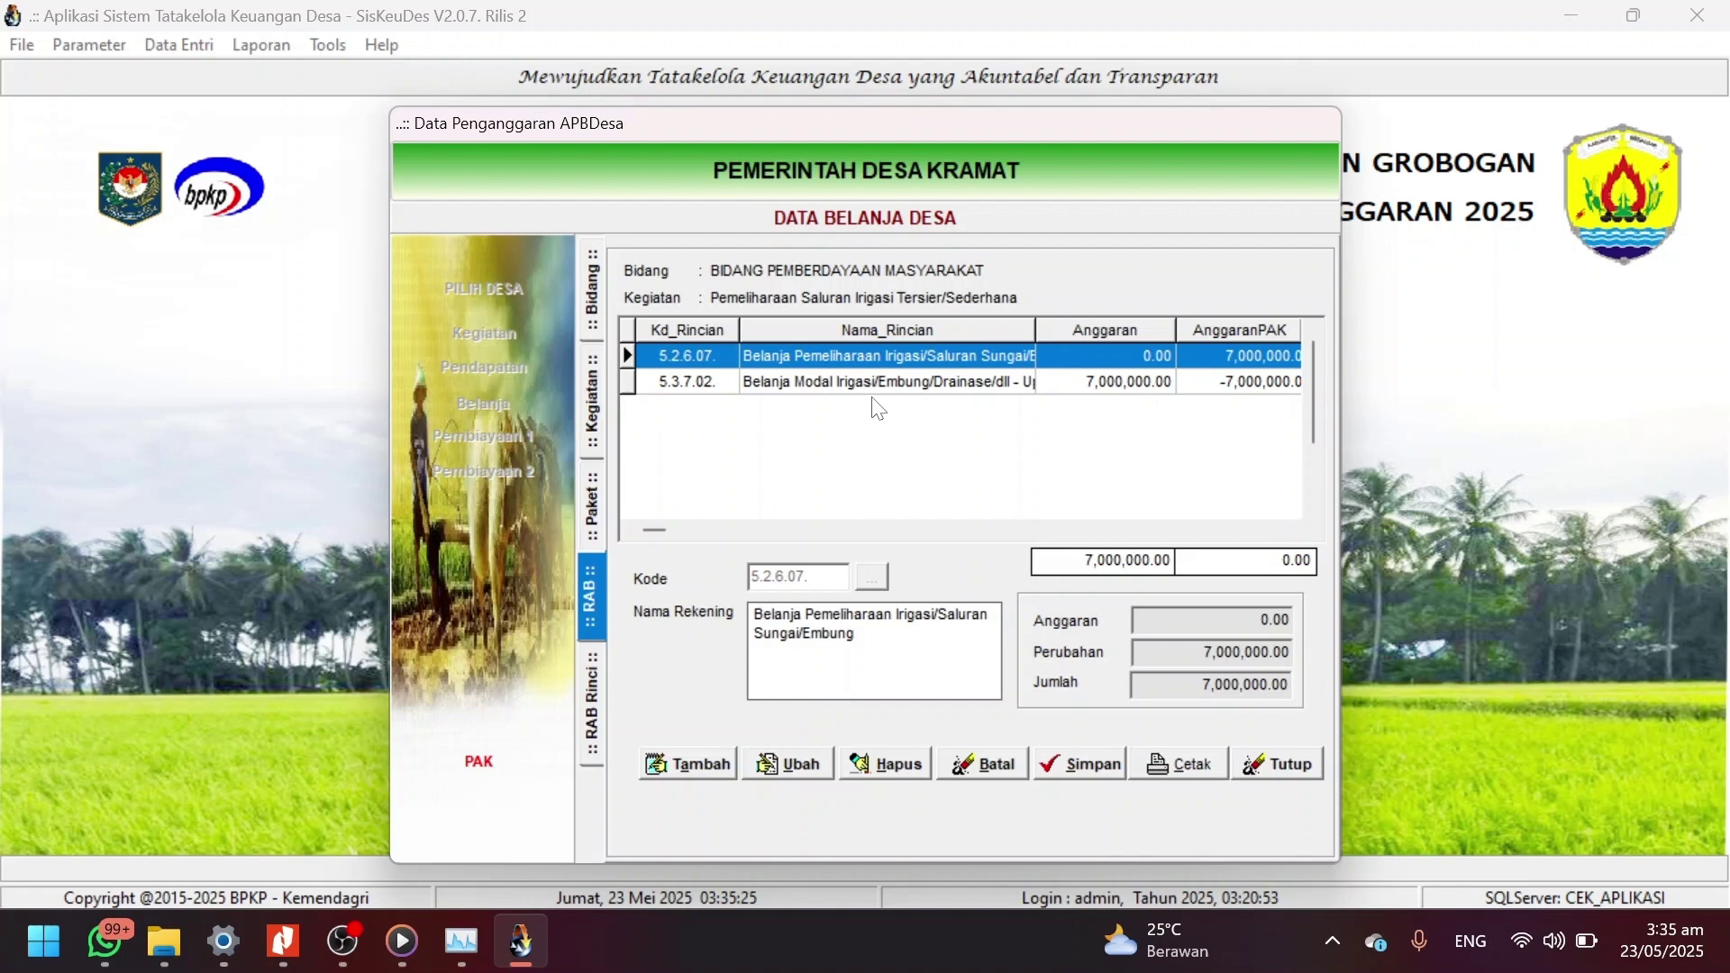
double_click(862, 356)
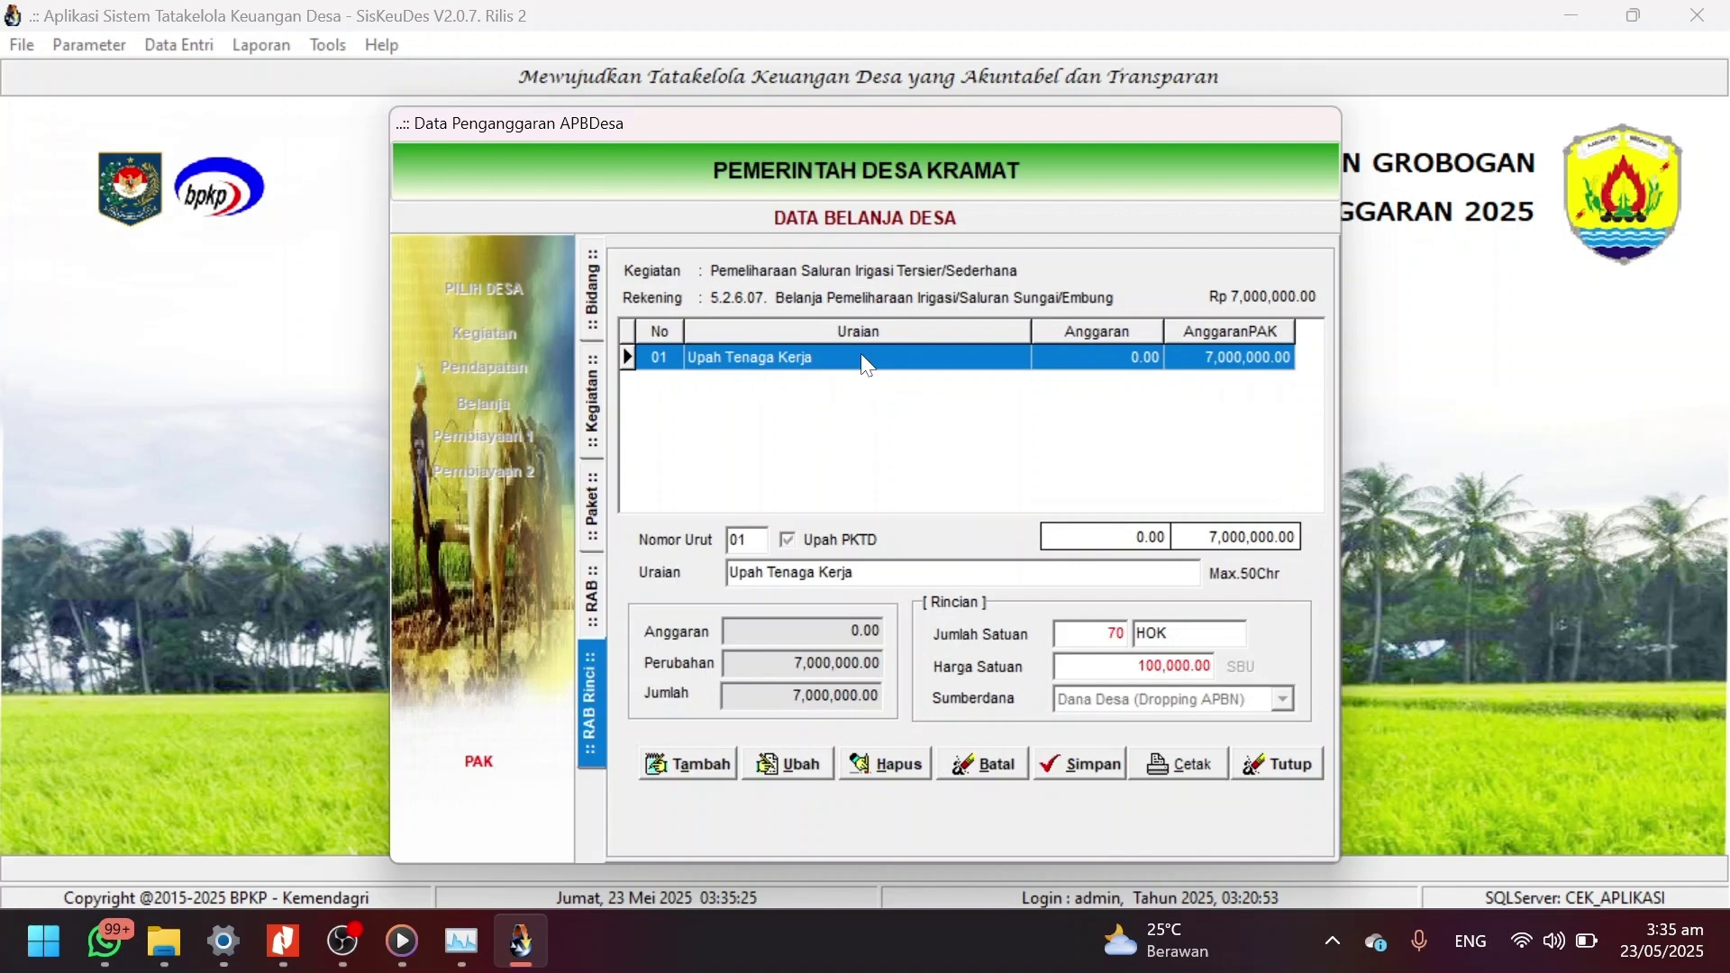
left_click(798, 764)
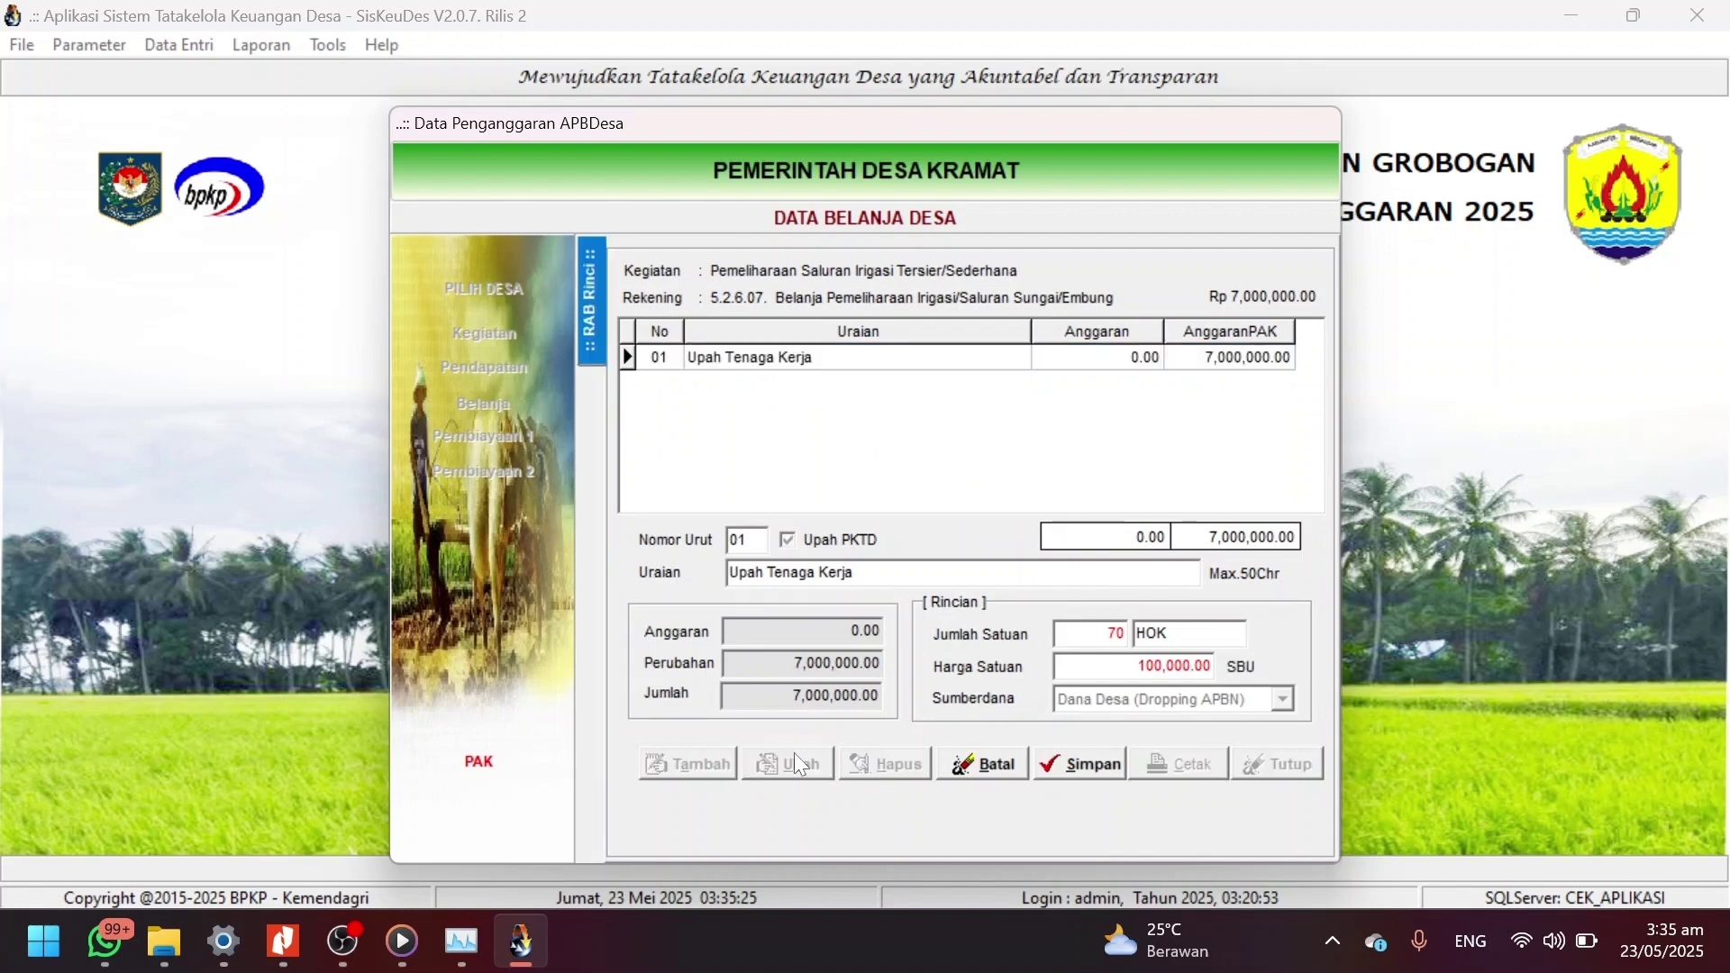
left_click(787, 540)
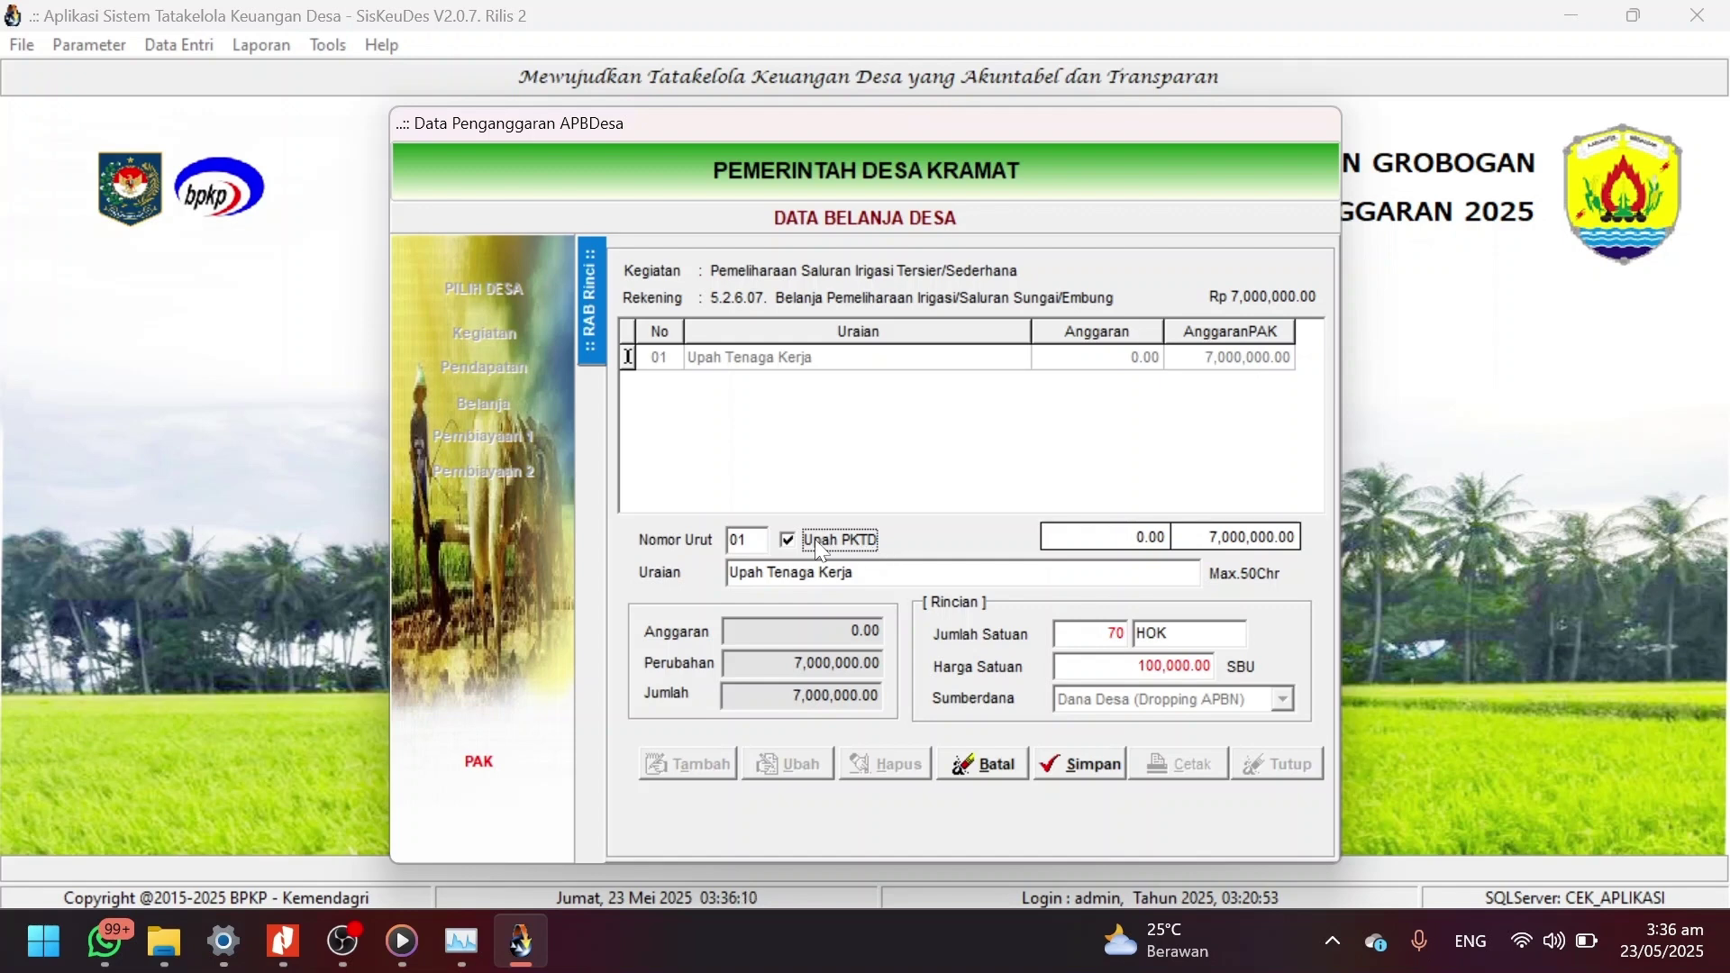
left_click(1085, 765)
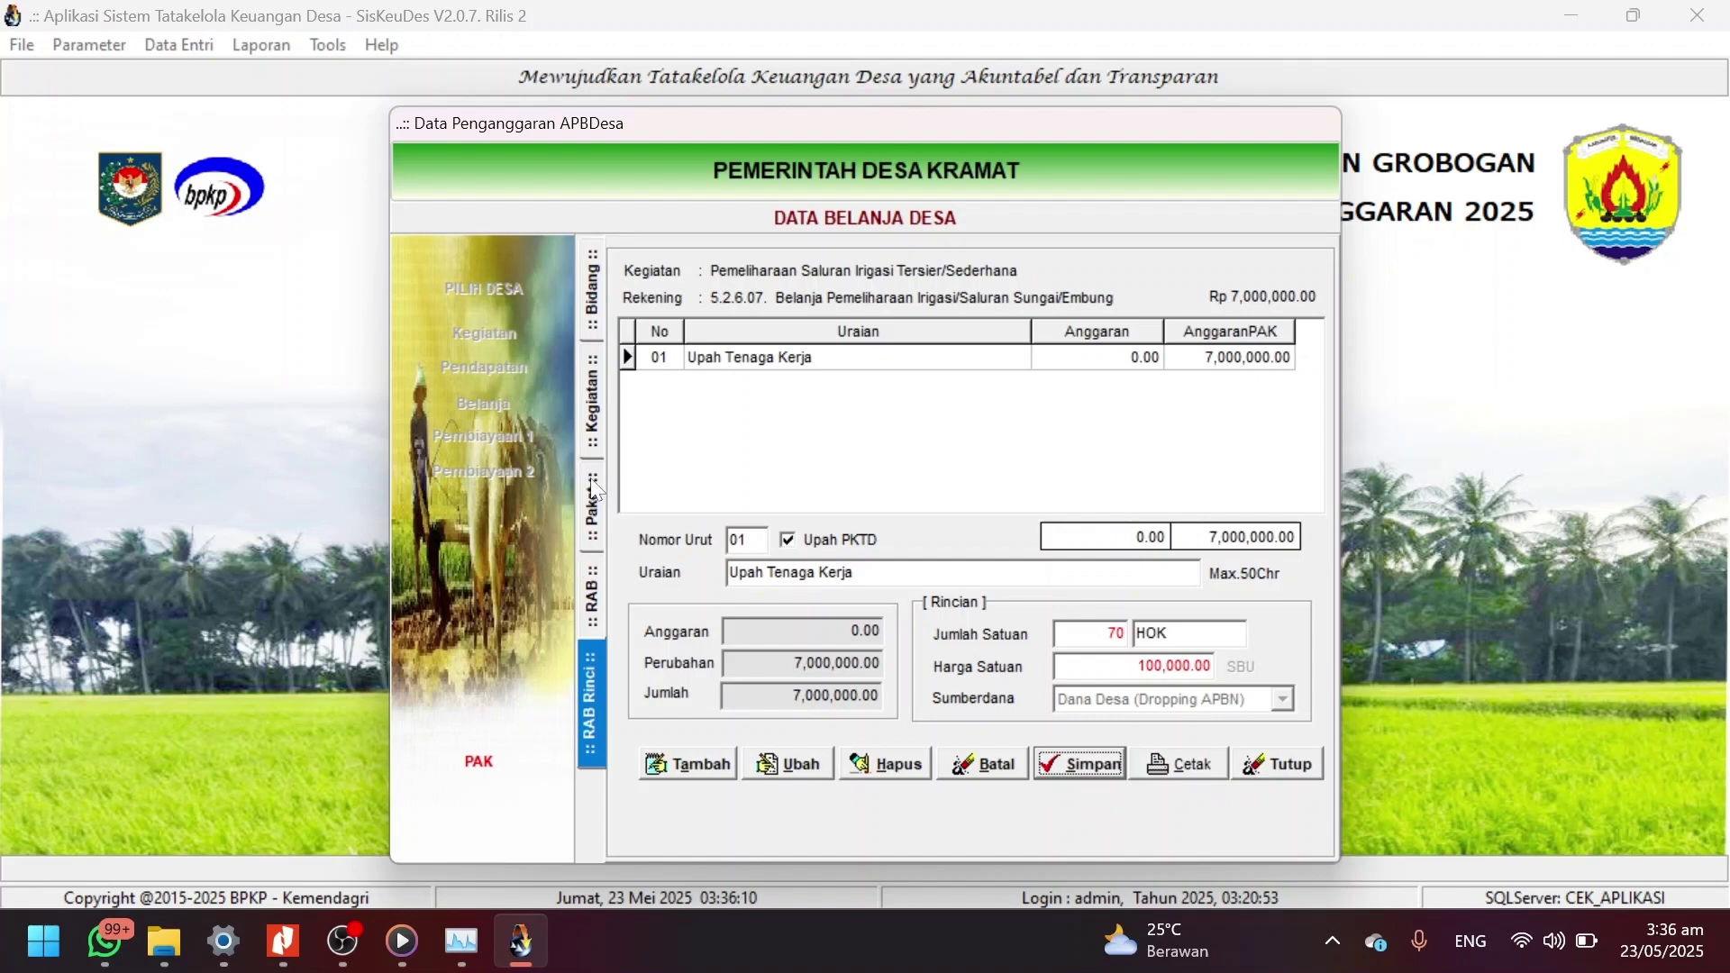
Return to Bidang Pelaksanaan Pembangunan Desa and open the road infrastructure activity's packages.
left_click(598, 413)
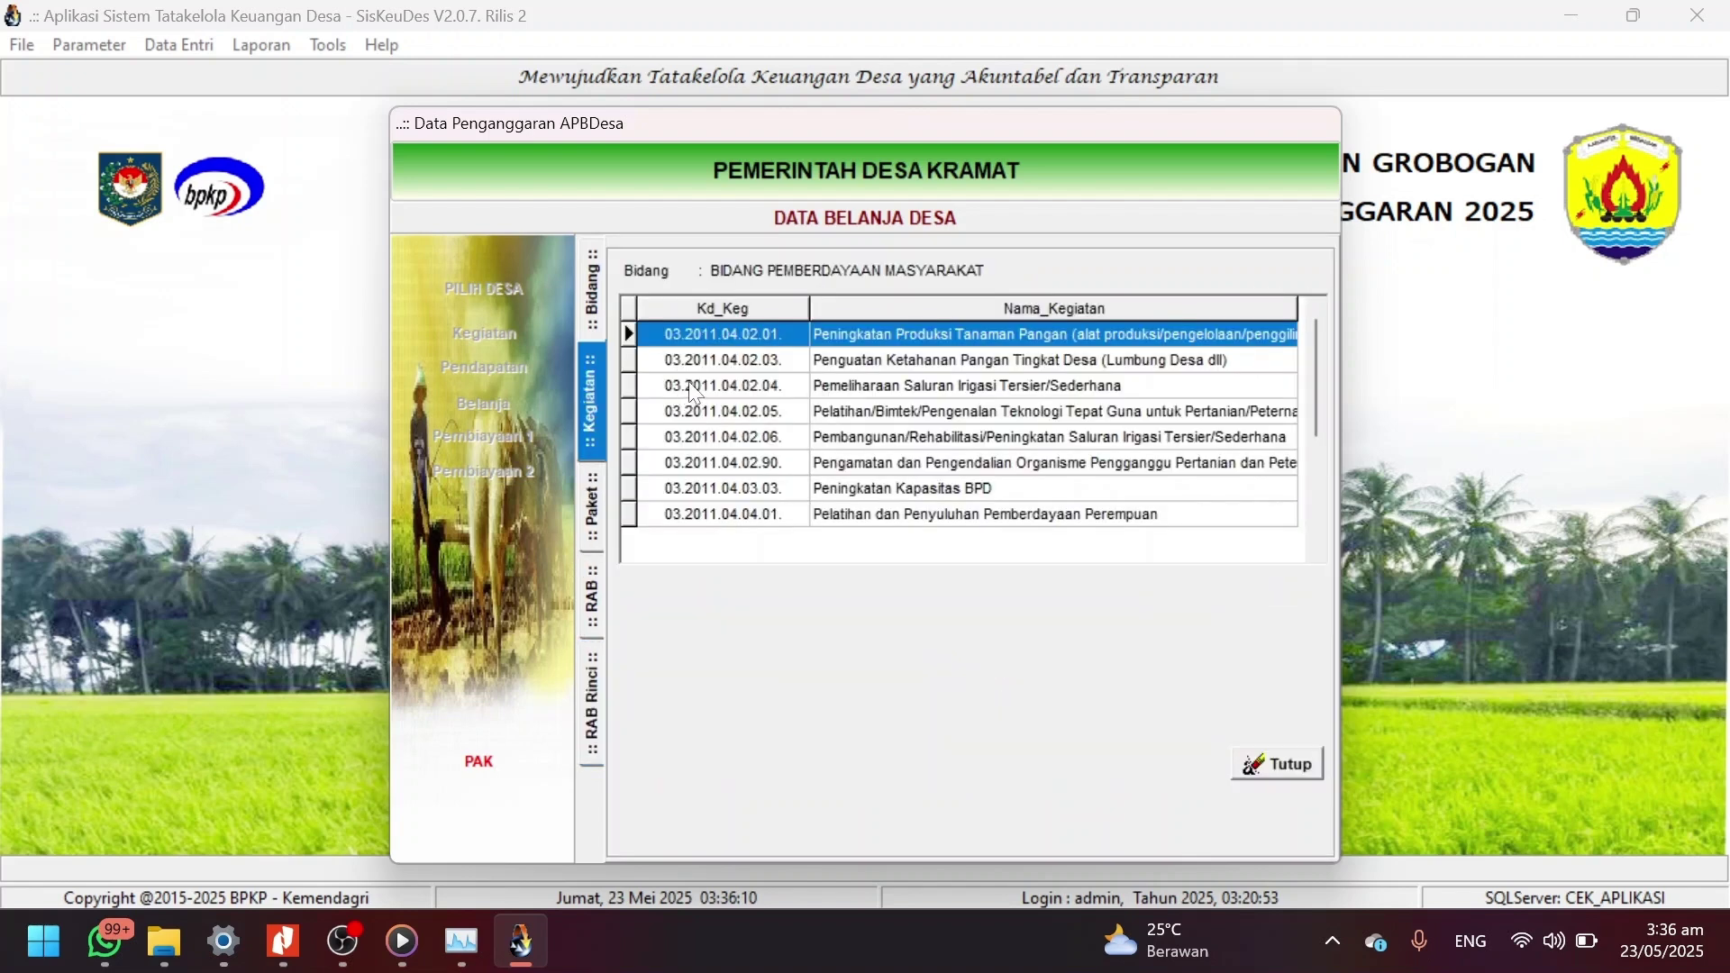
left_click(592, 304)
double_click(732, 333)
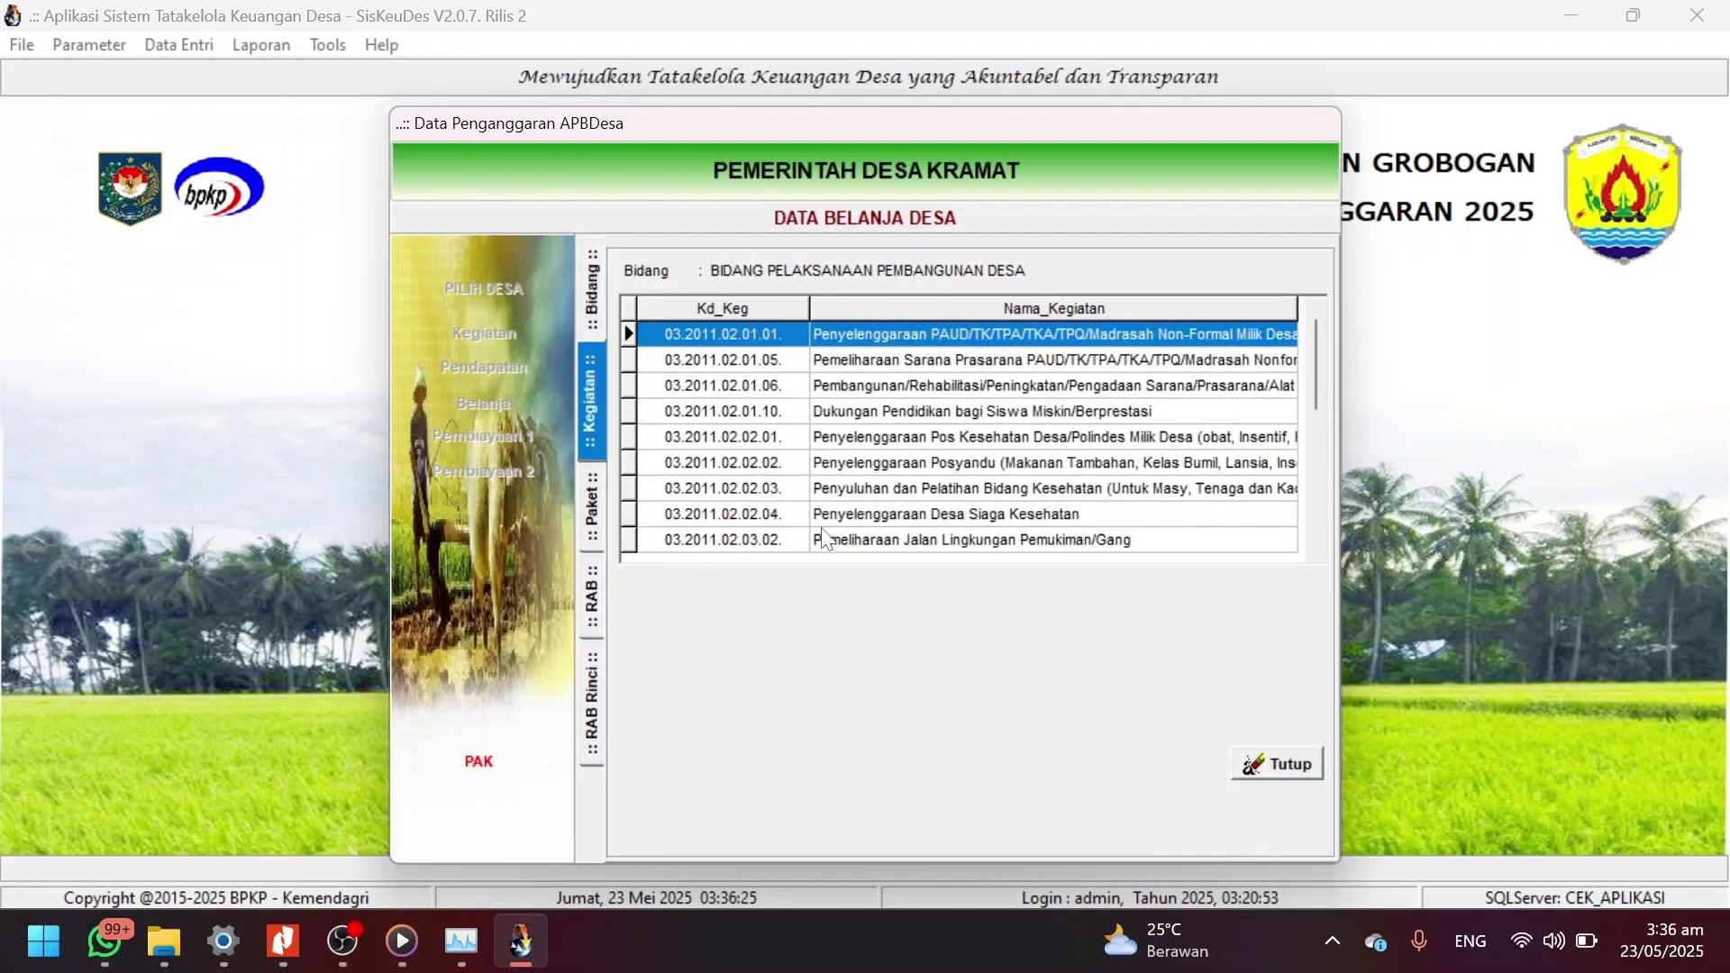
left_click(826, 539)
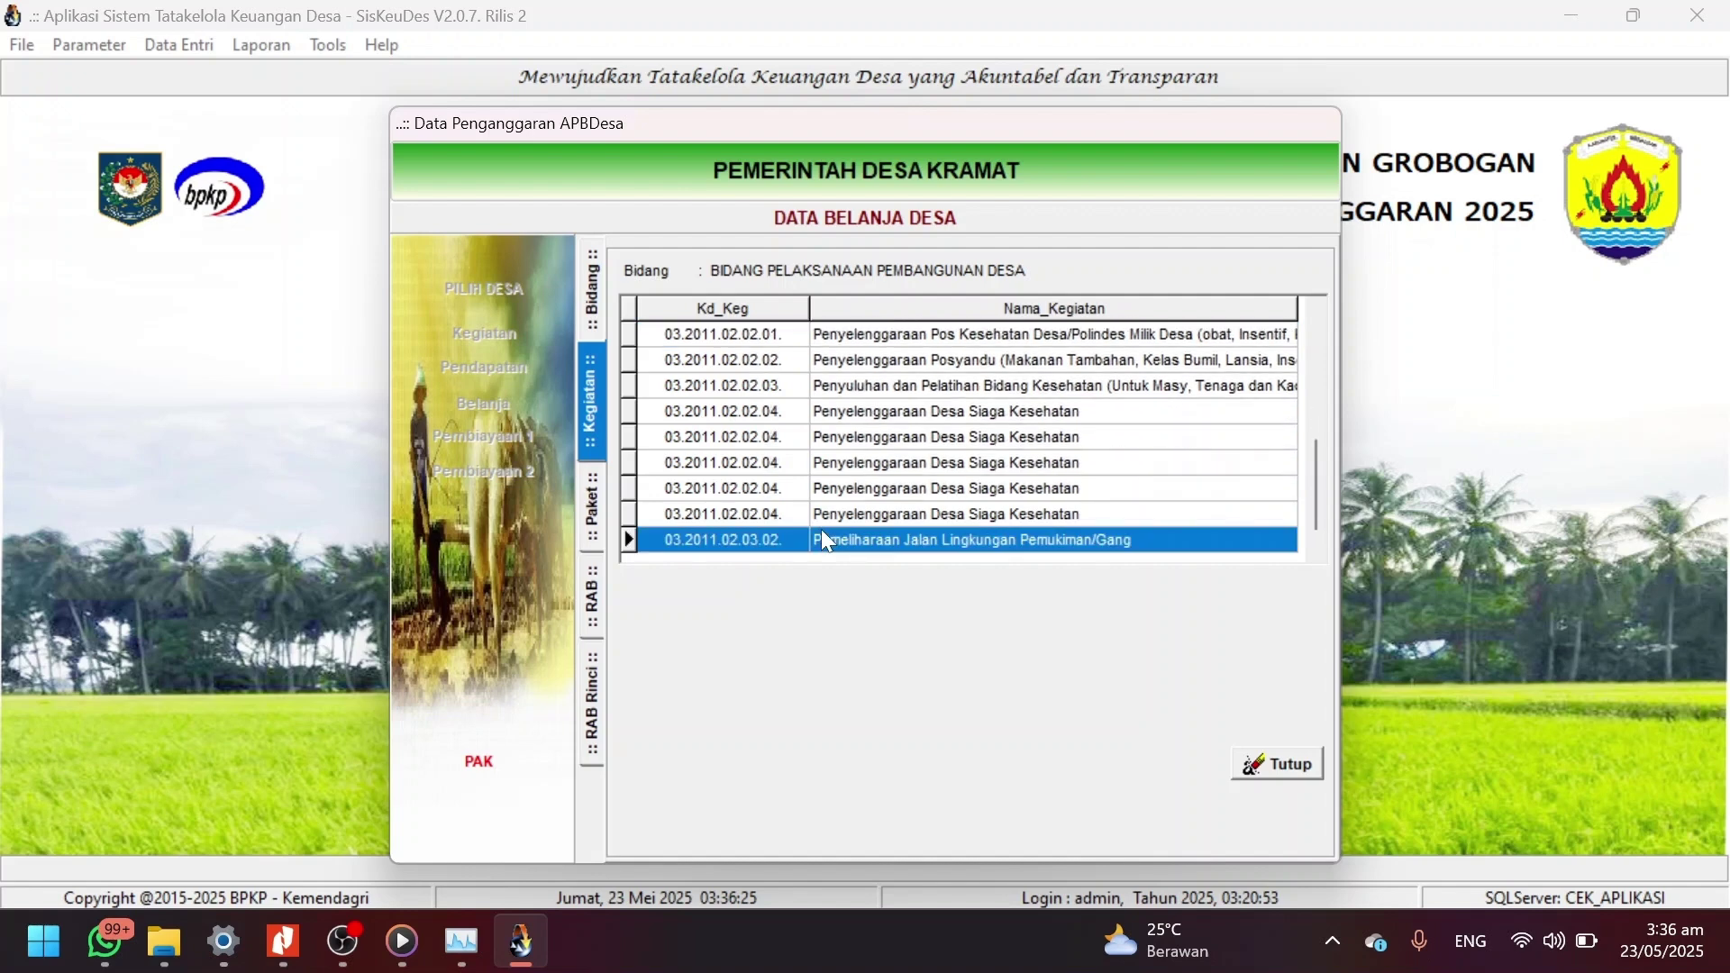
scroll(826, 539, "down", 5)
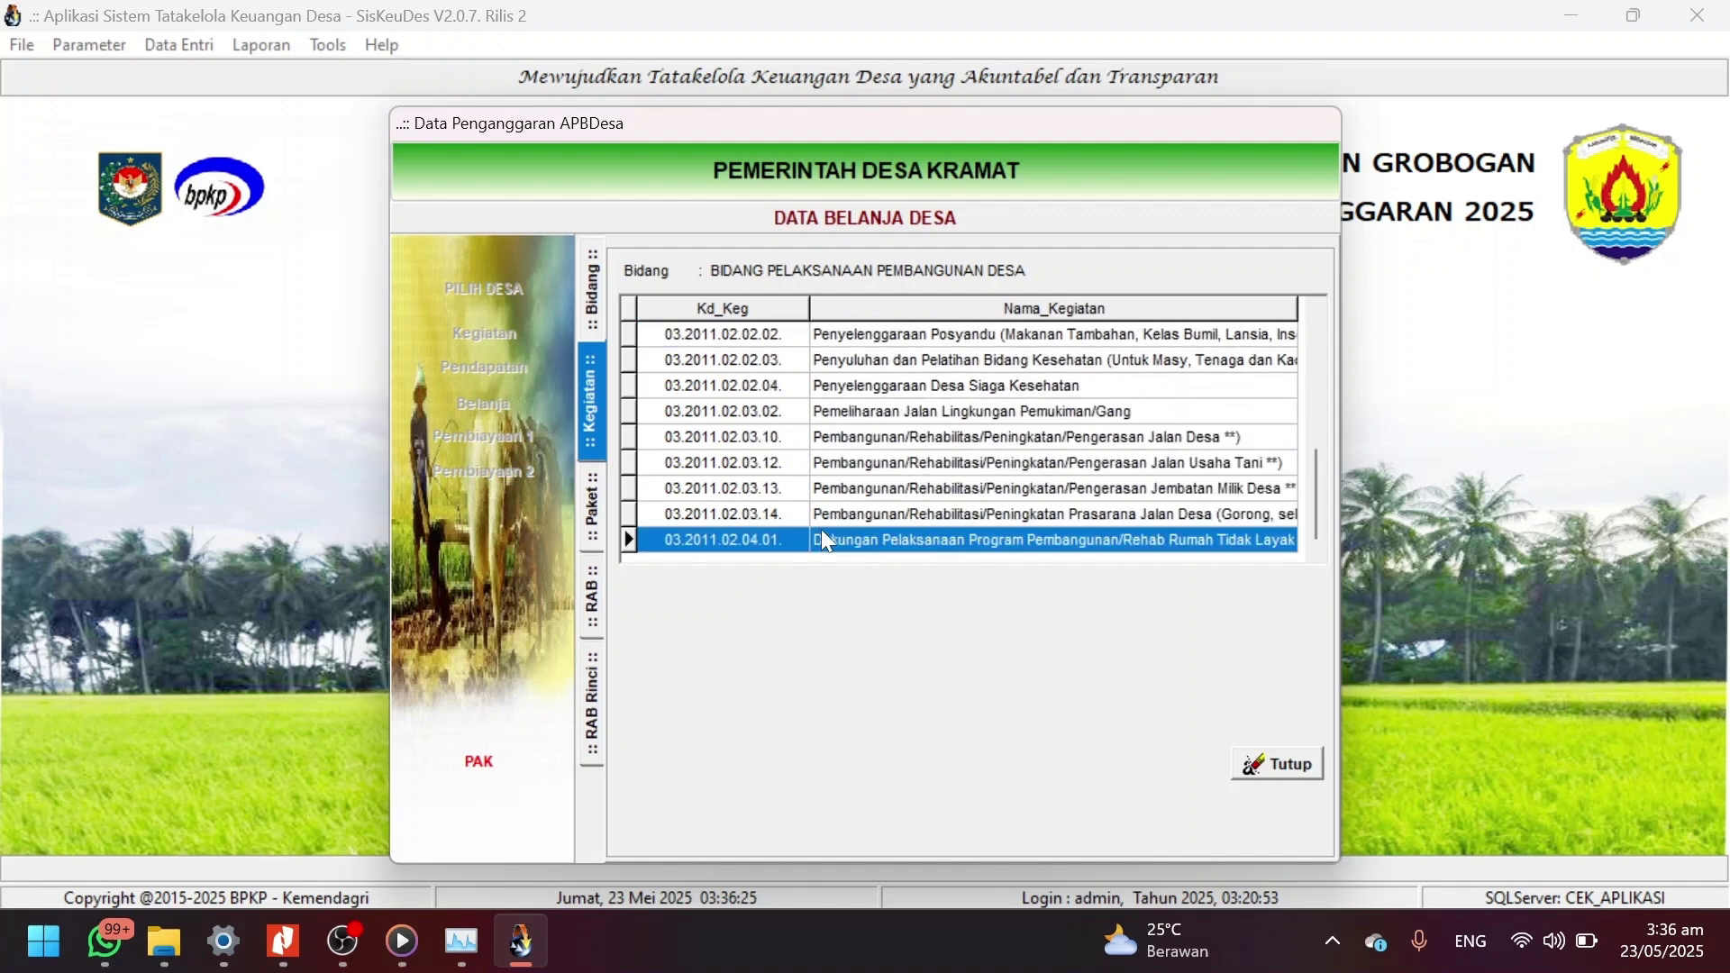
double_click(839, 516)
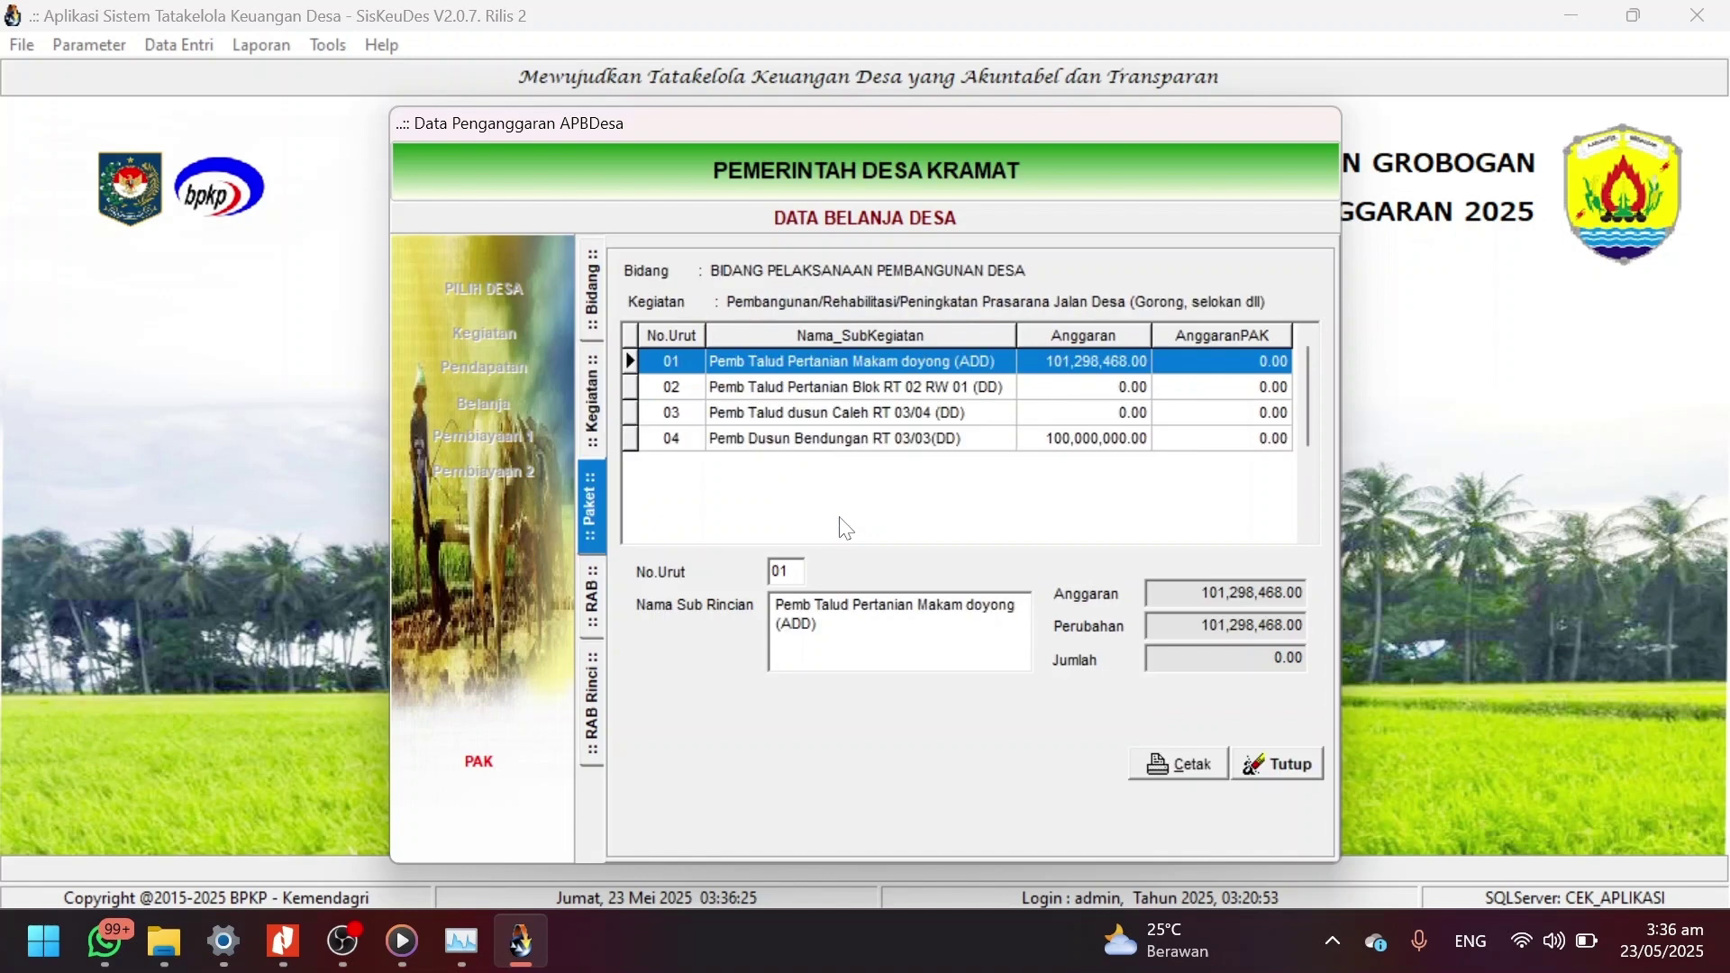
Open package 04's budget breakdown and review rekening 5.3.7.03's detail items.
double_click(854, 433)
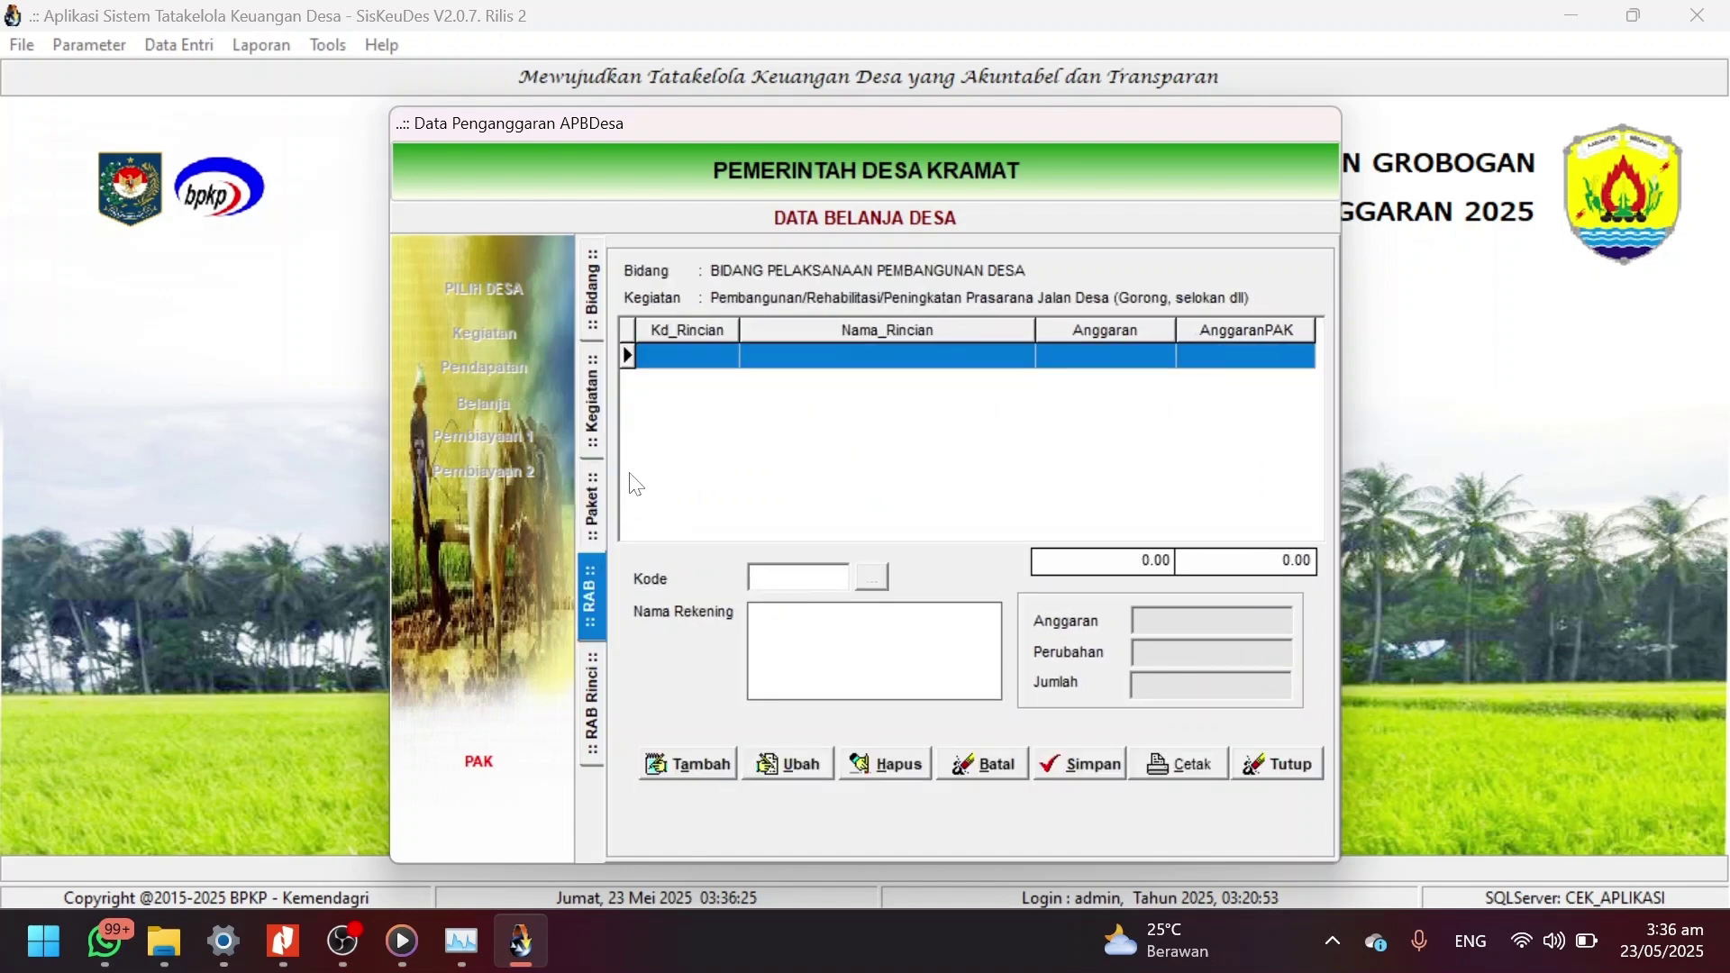
left_click(593, 491)
double_click(829, 436)
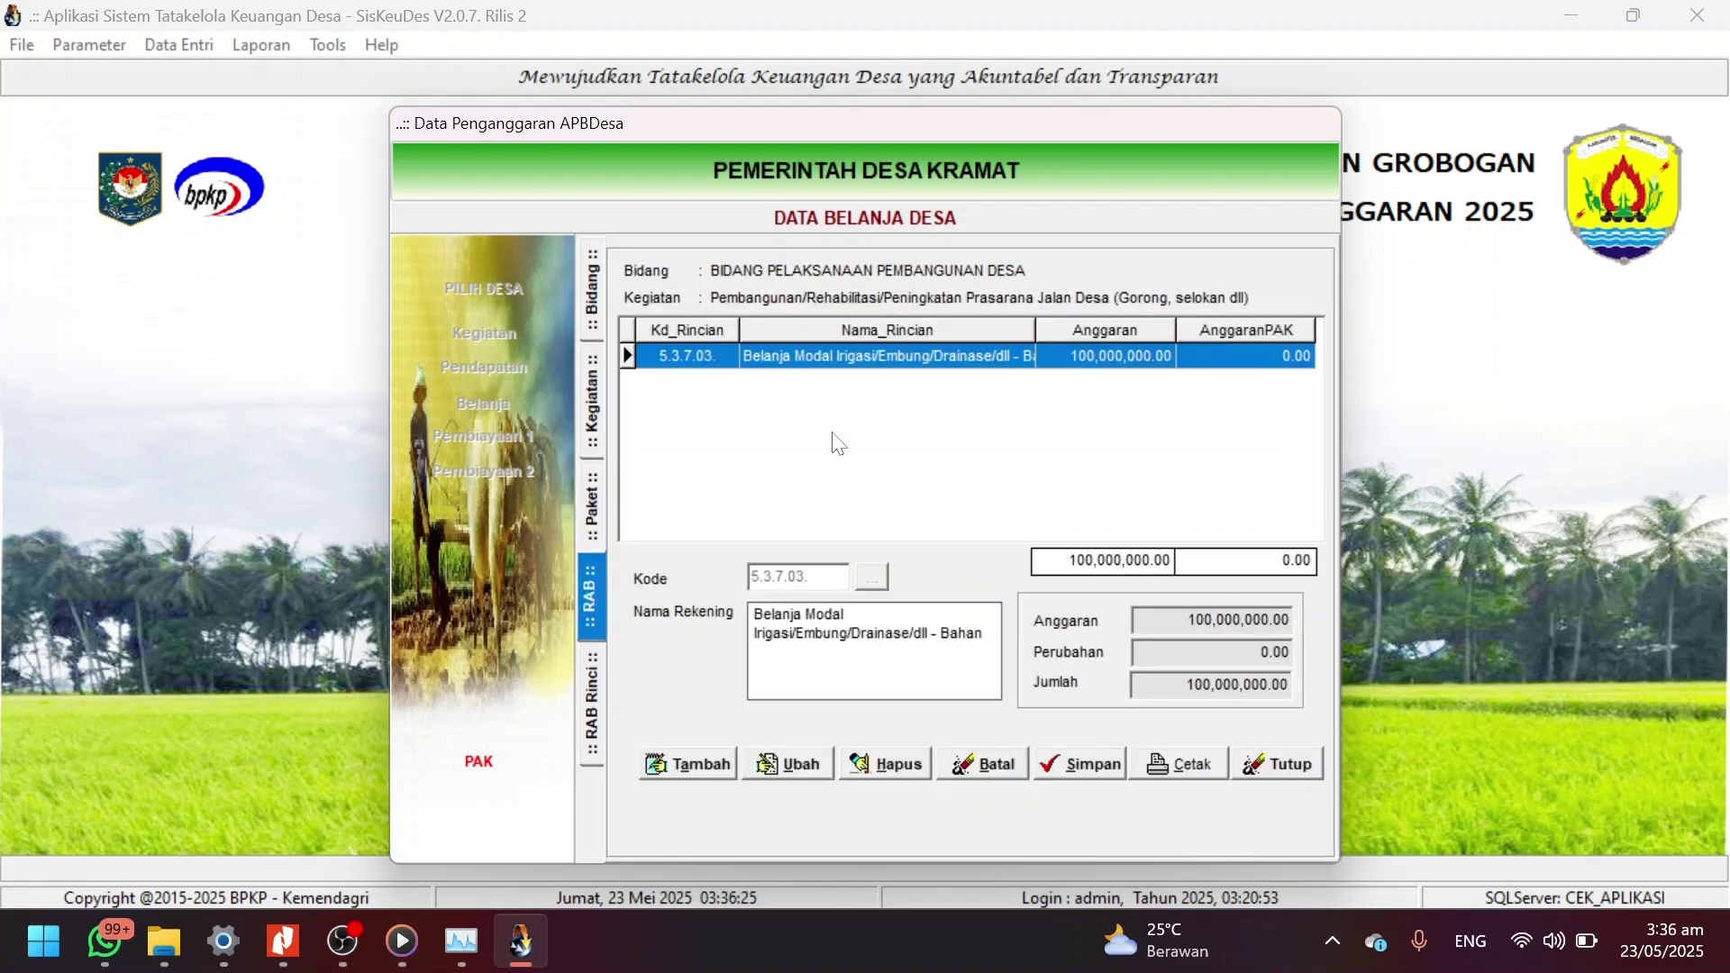
double_click(829, 351)
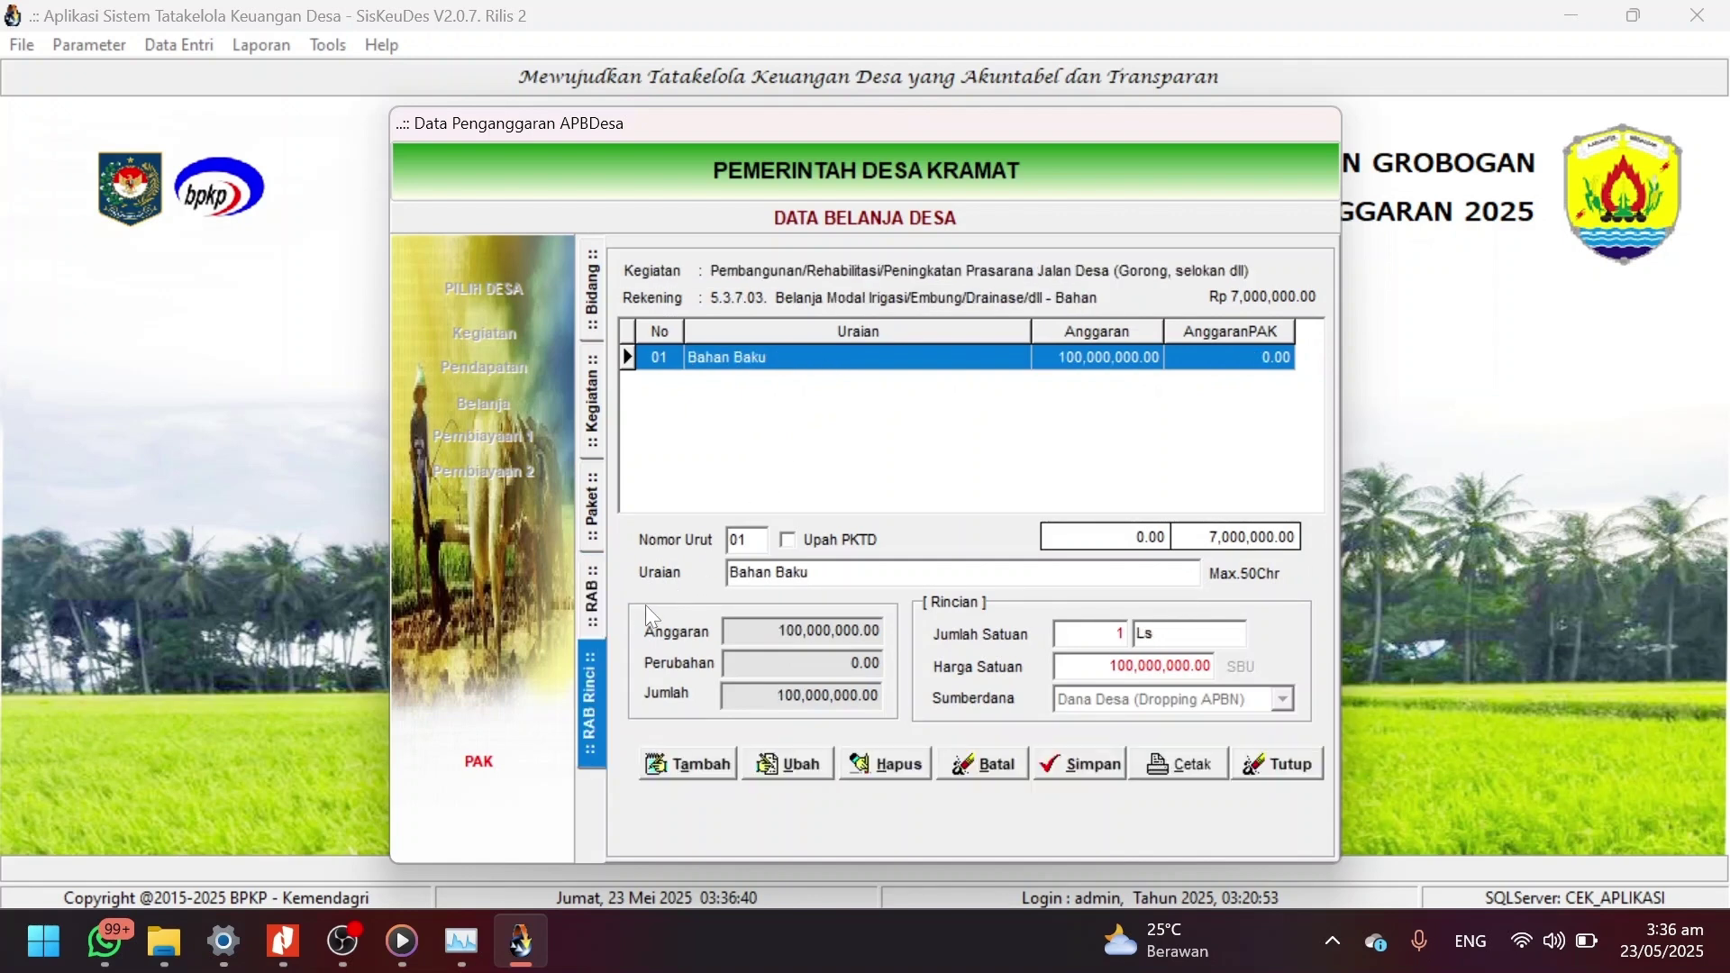
left_click(596, 583)
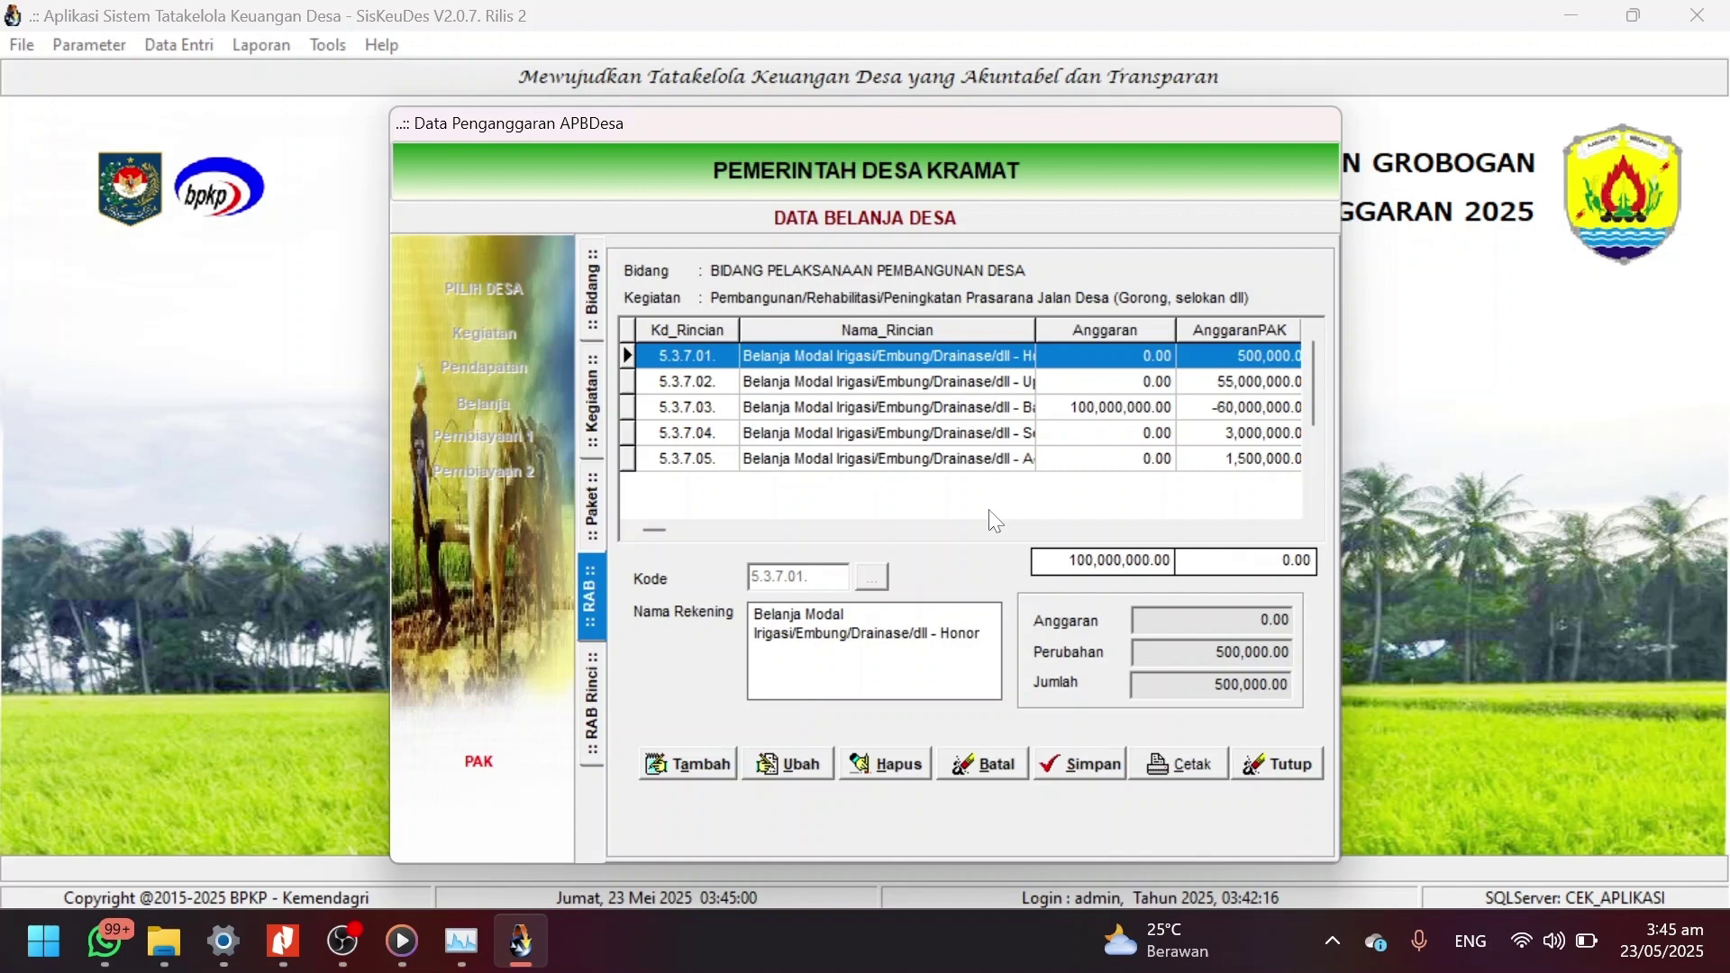
Flag Upah Tenaga Kerja under 5.3.7.02 (550 HOK × 100,000) as Upah PKTD, save, and close.
left_click(957, 381)
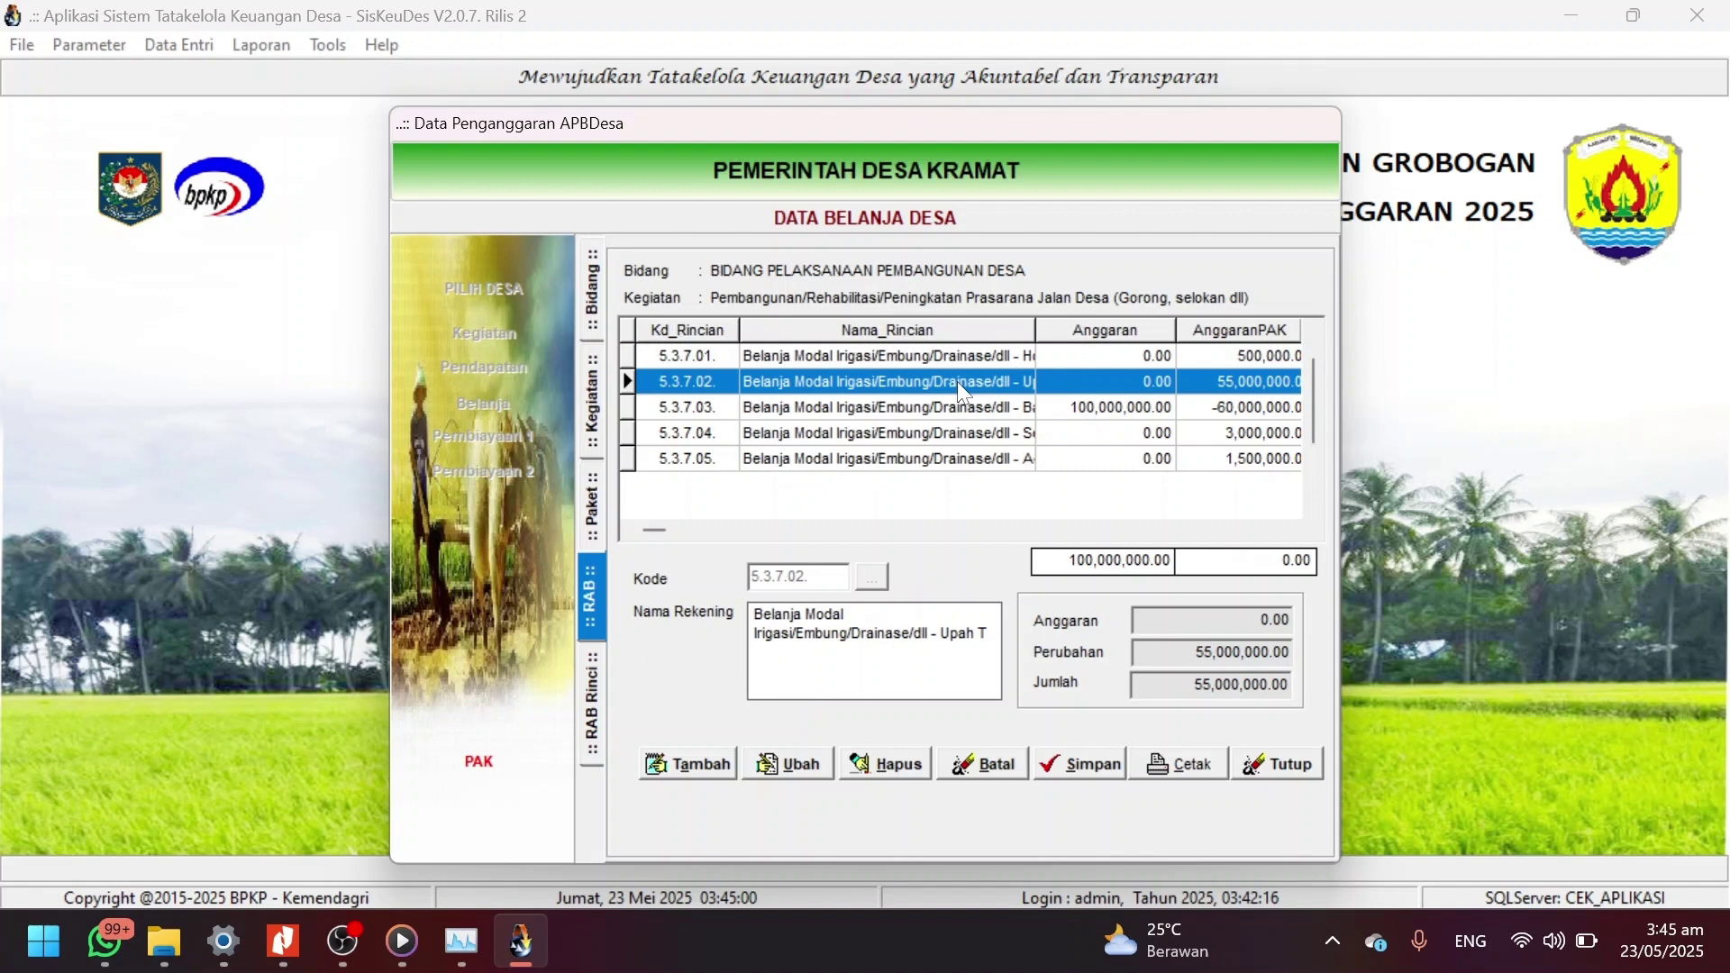
double_click(957, 382)
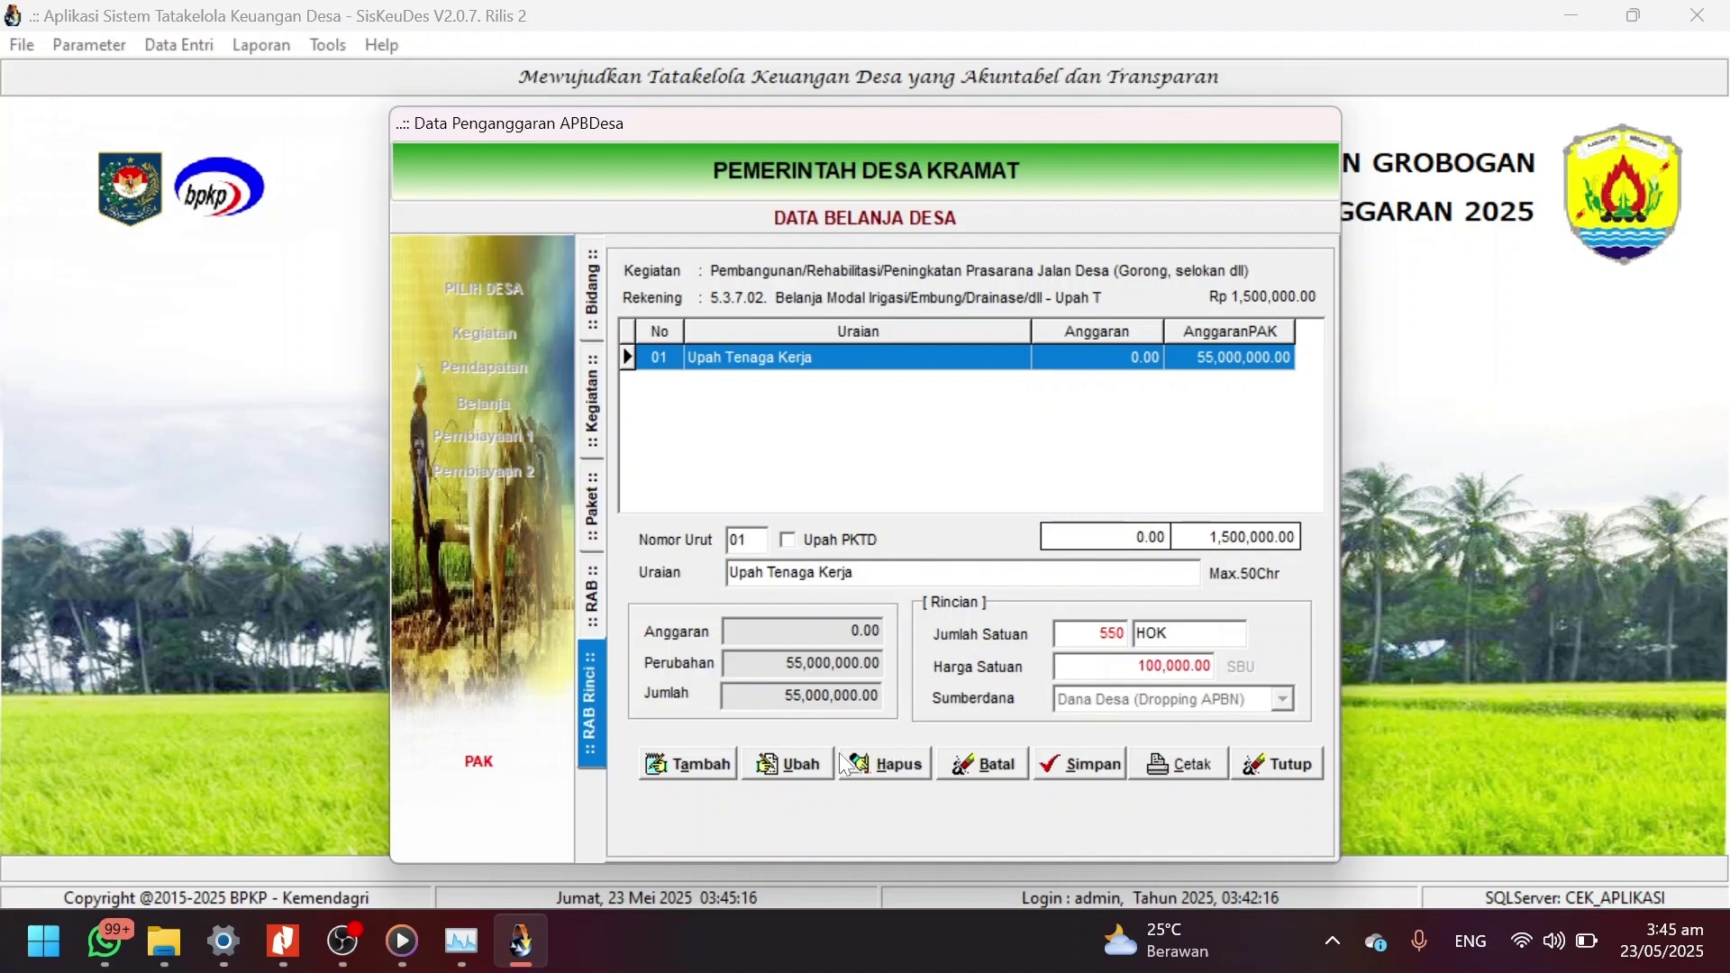
left_click(793, 762)
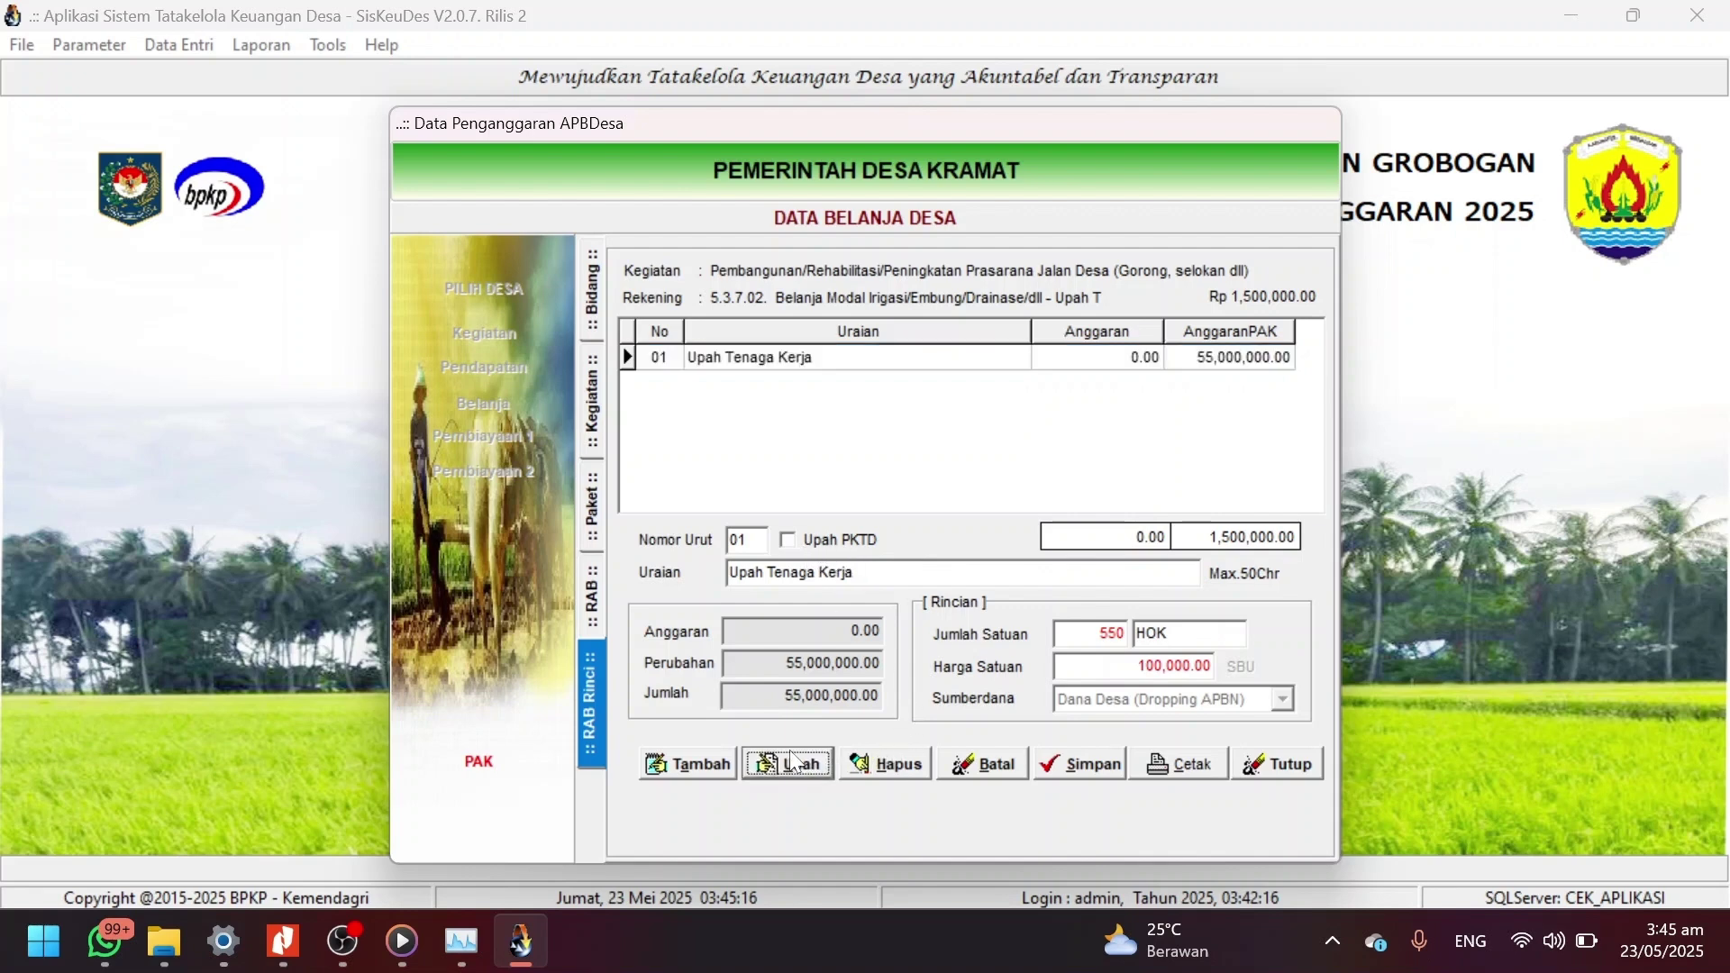
left_click(789, 540)
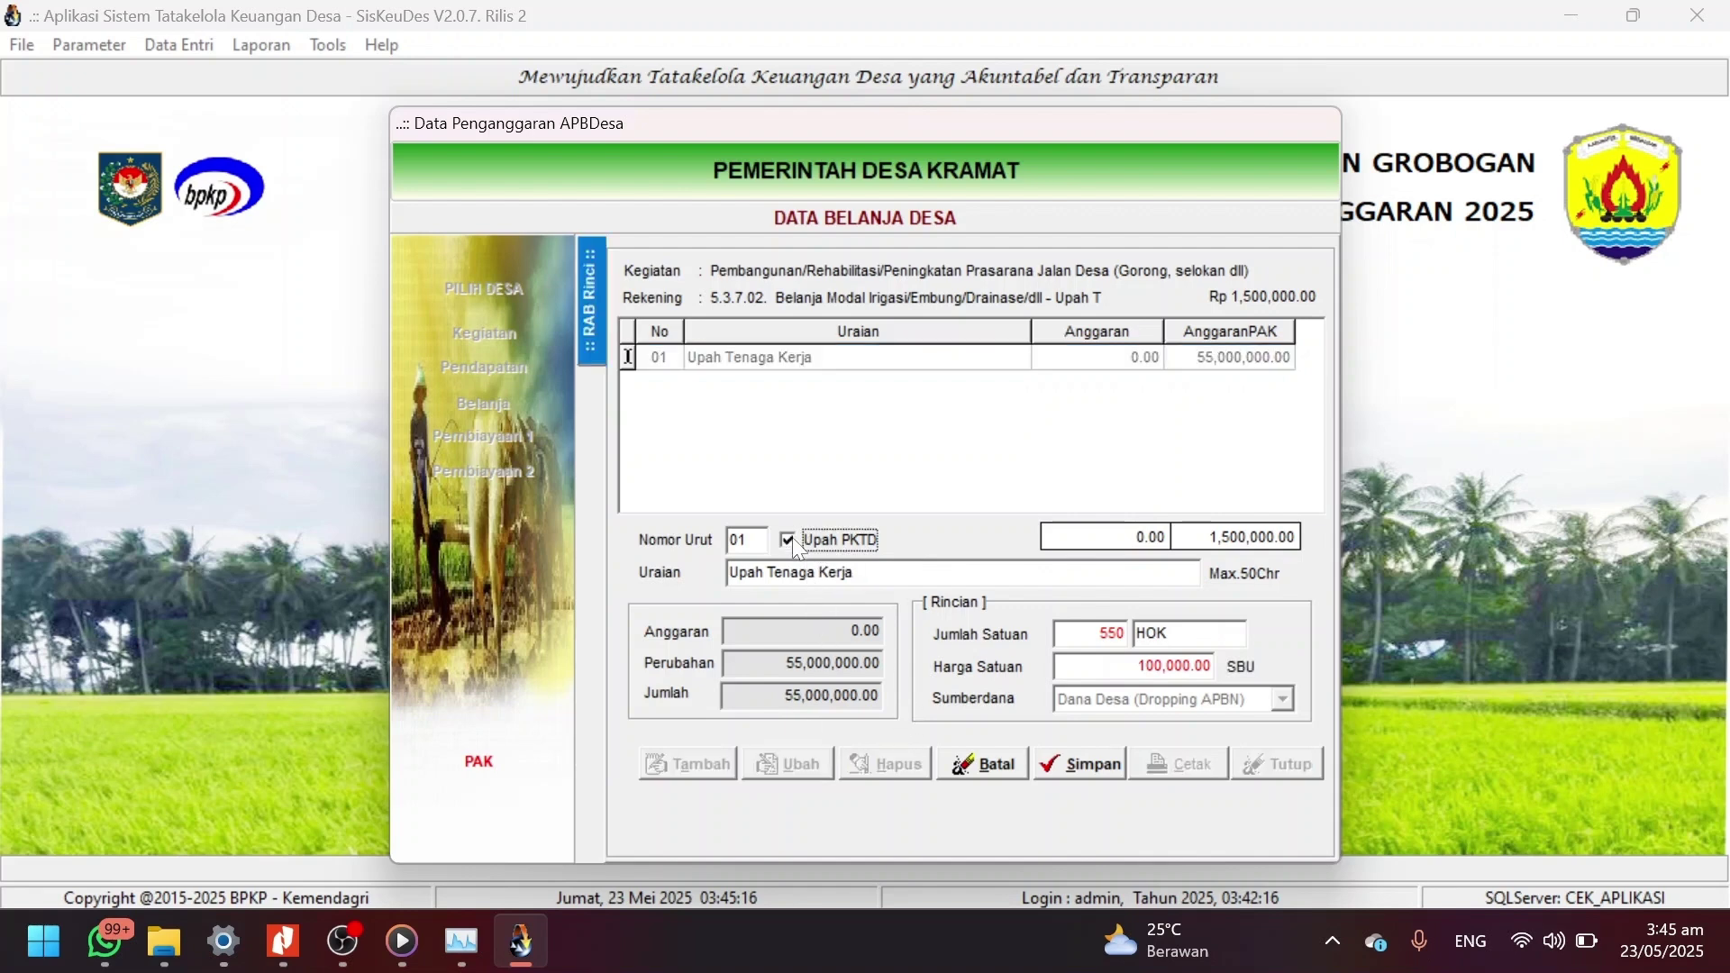
left_click(1077, 763)
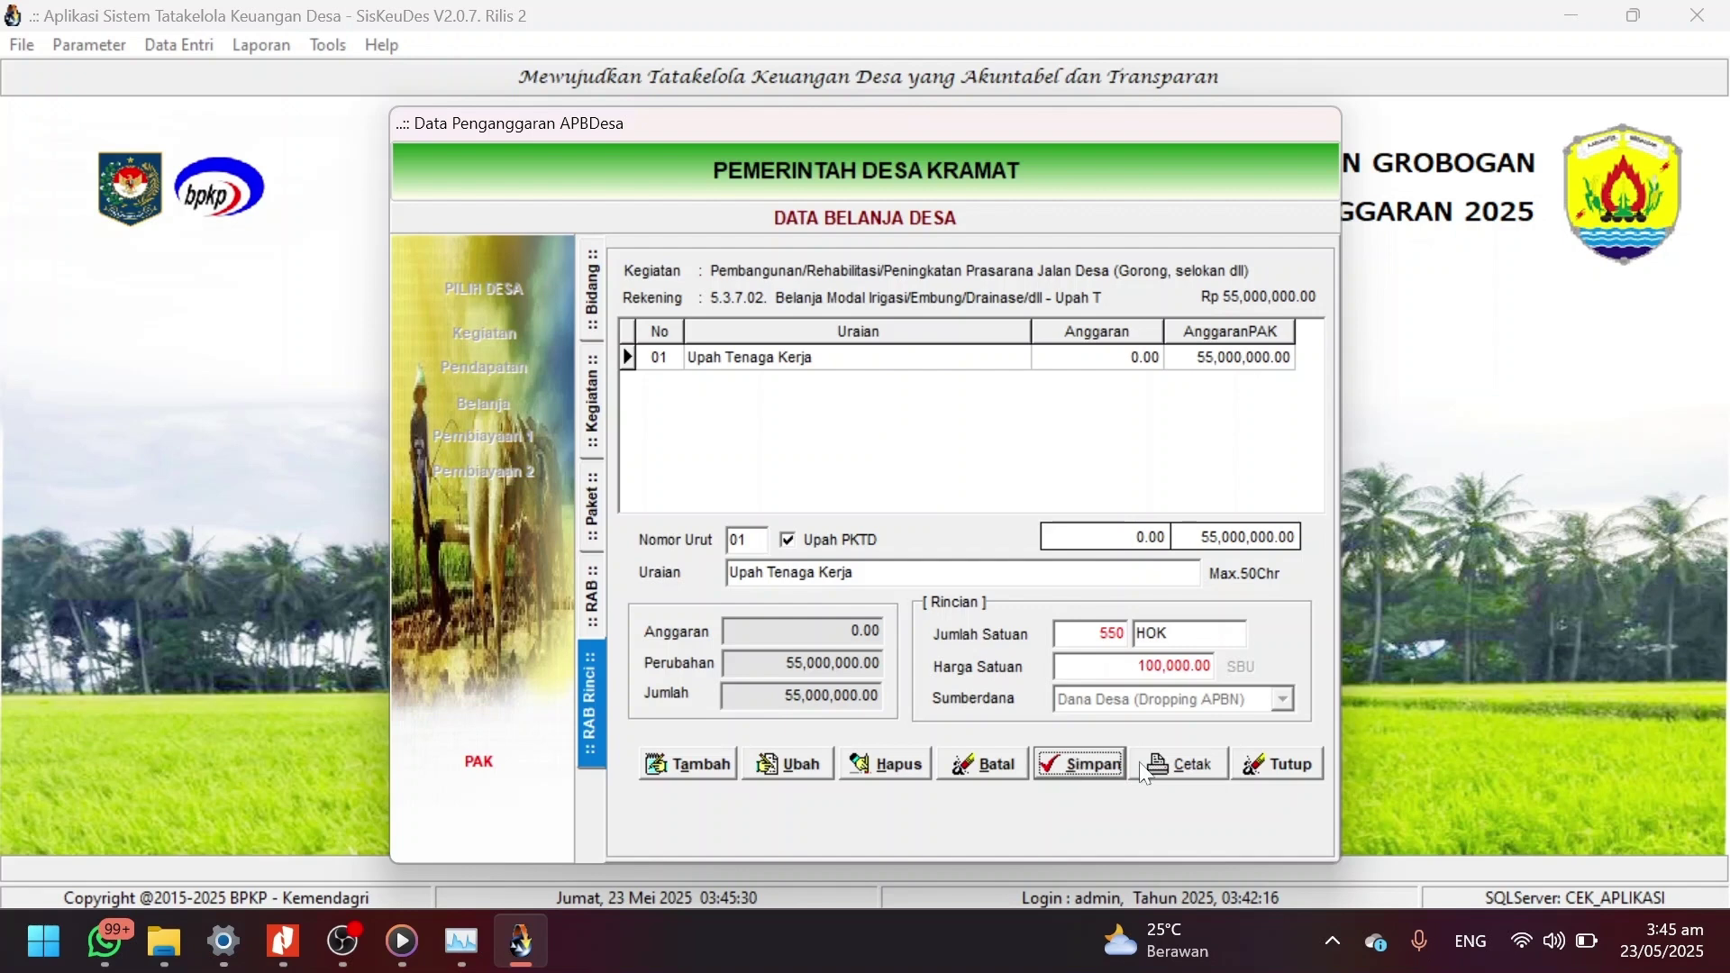
left_click(1291, 767)
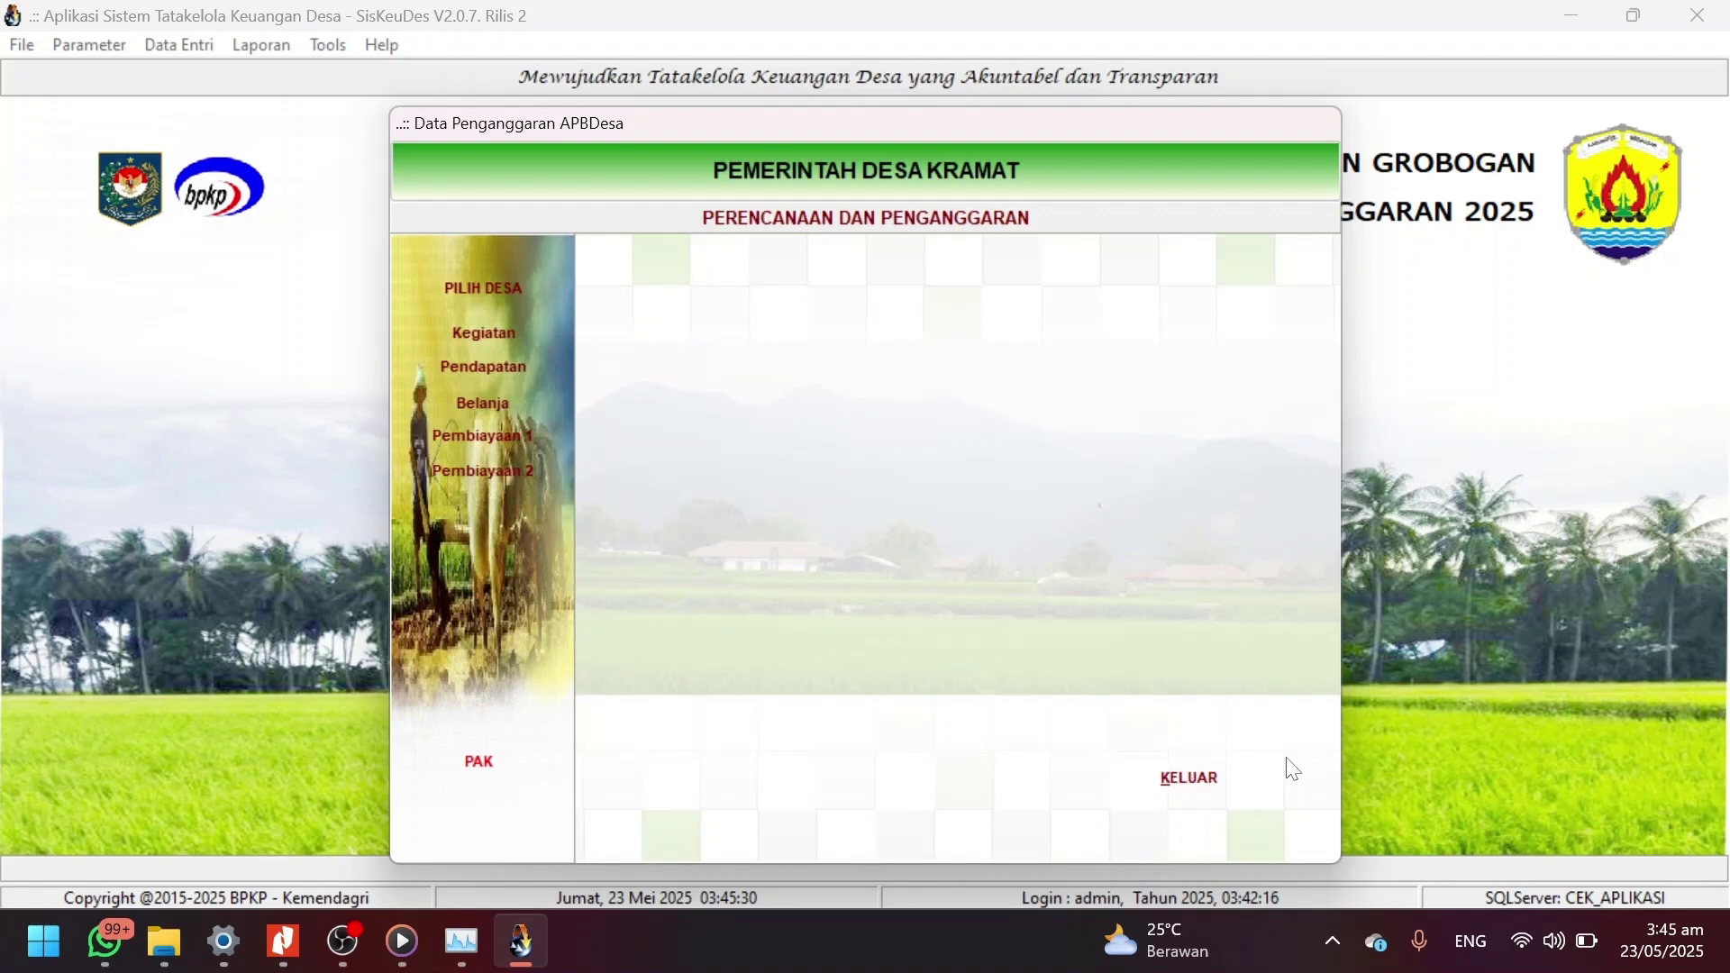
Leave the planning window and open the Laporan Penganggaran reports.
left_click(1220, 786)
left_click(266, 46)
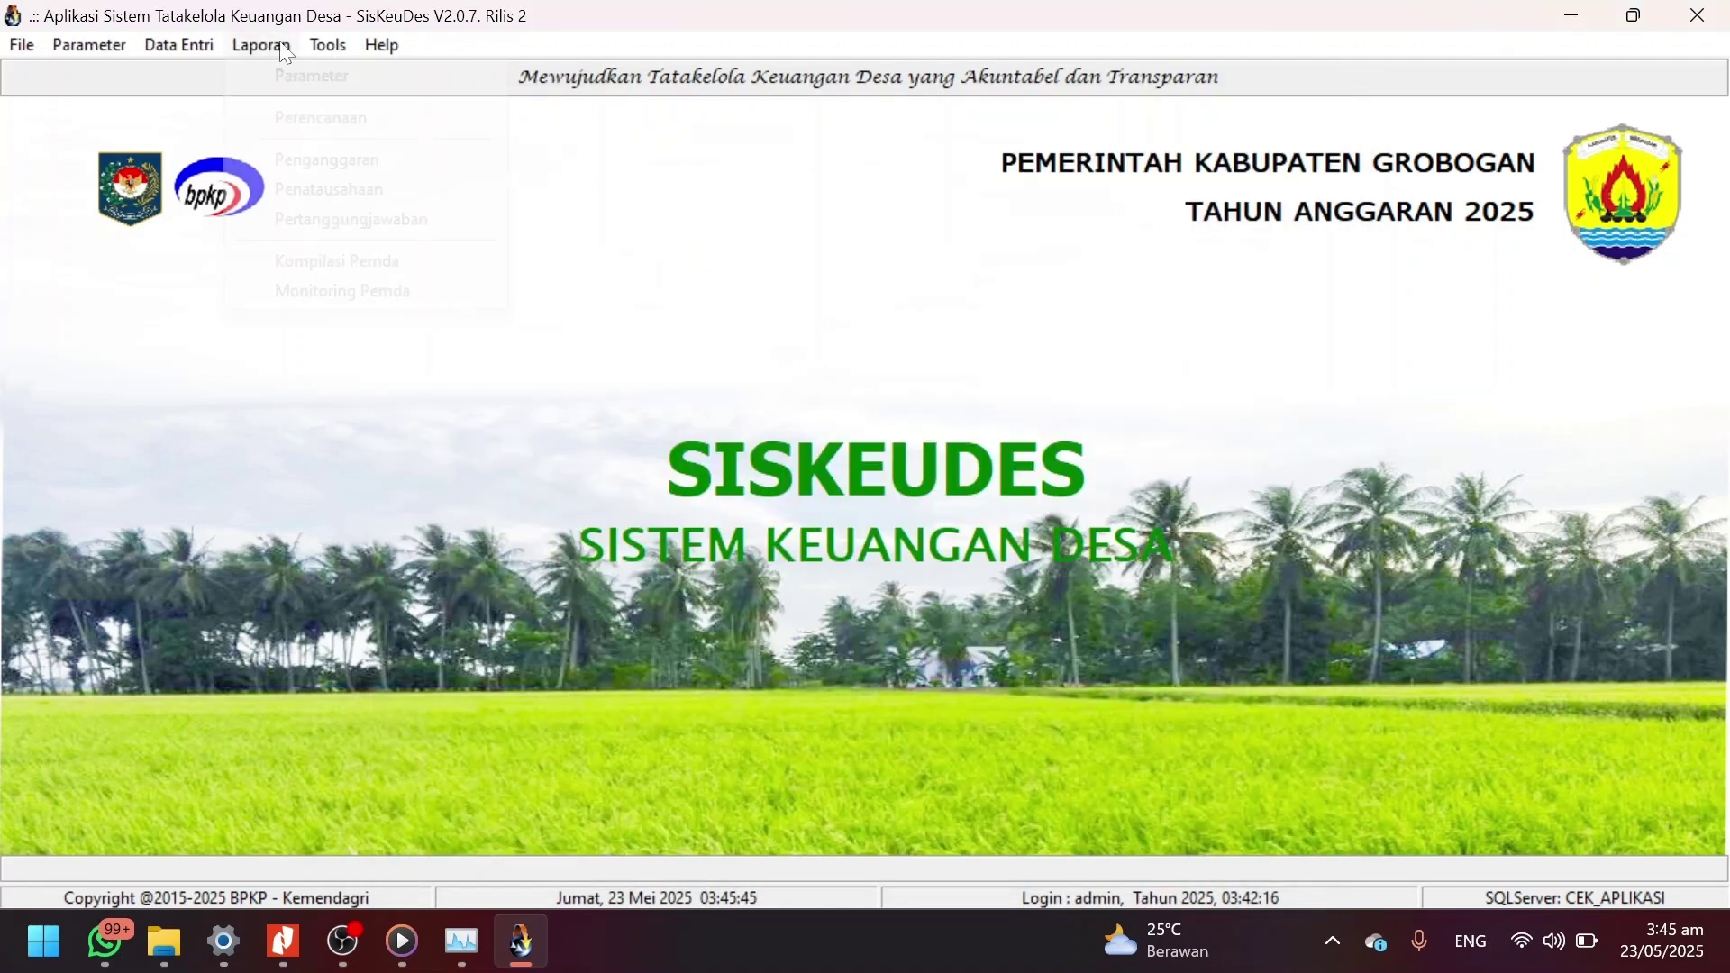
left_click(317, 159)
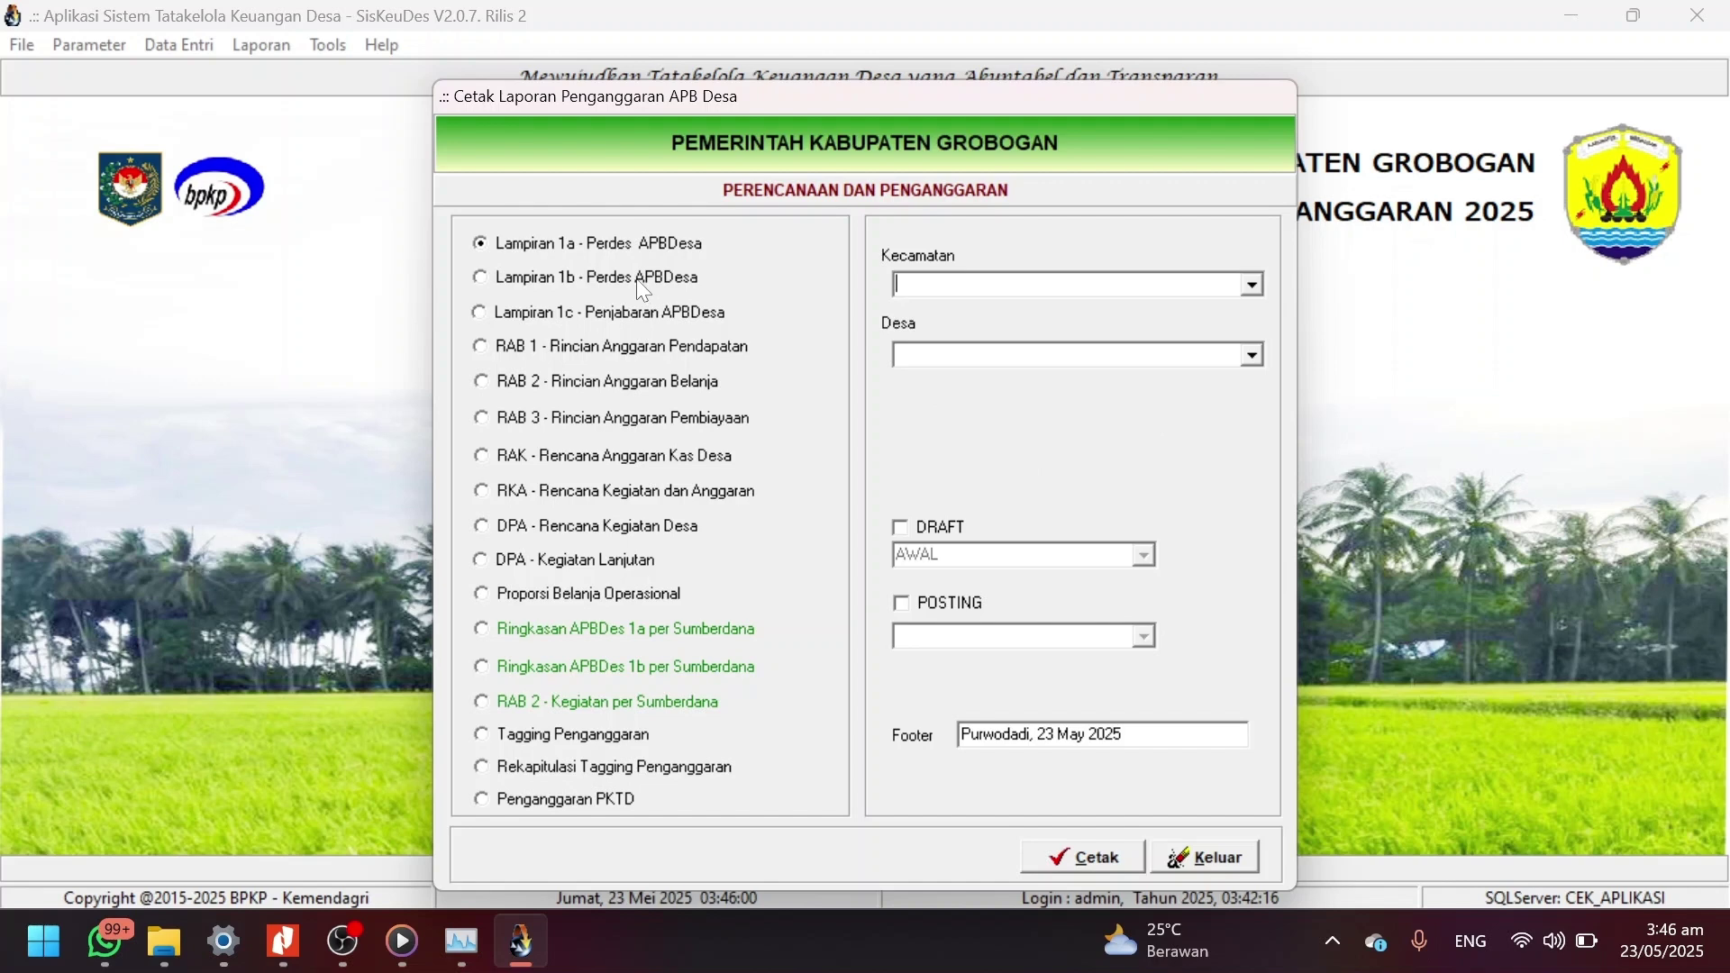
Set the report location to Kecamatan Penawangan, Desa Kramat.
left_click(1257, 286)
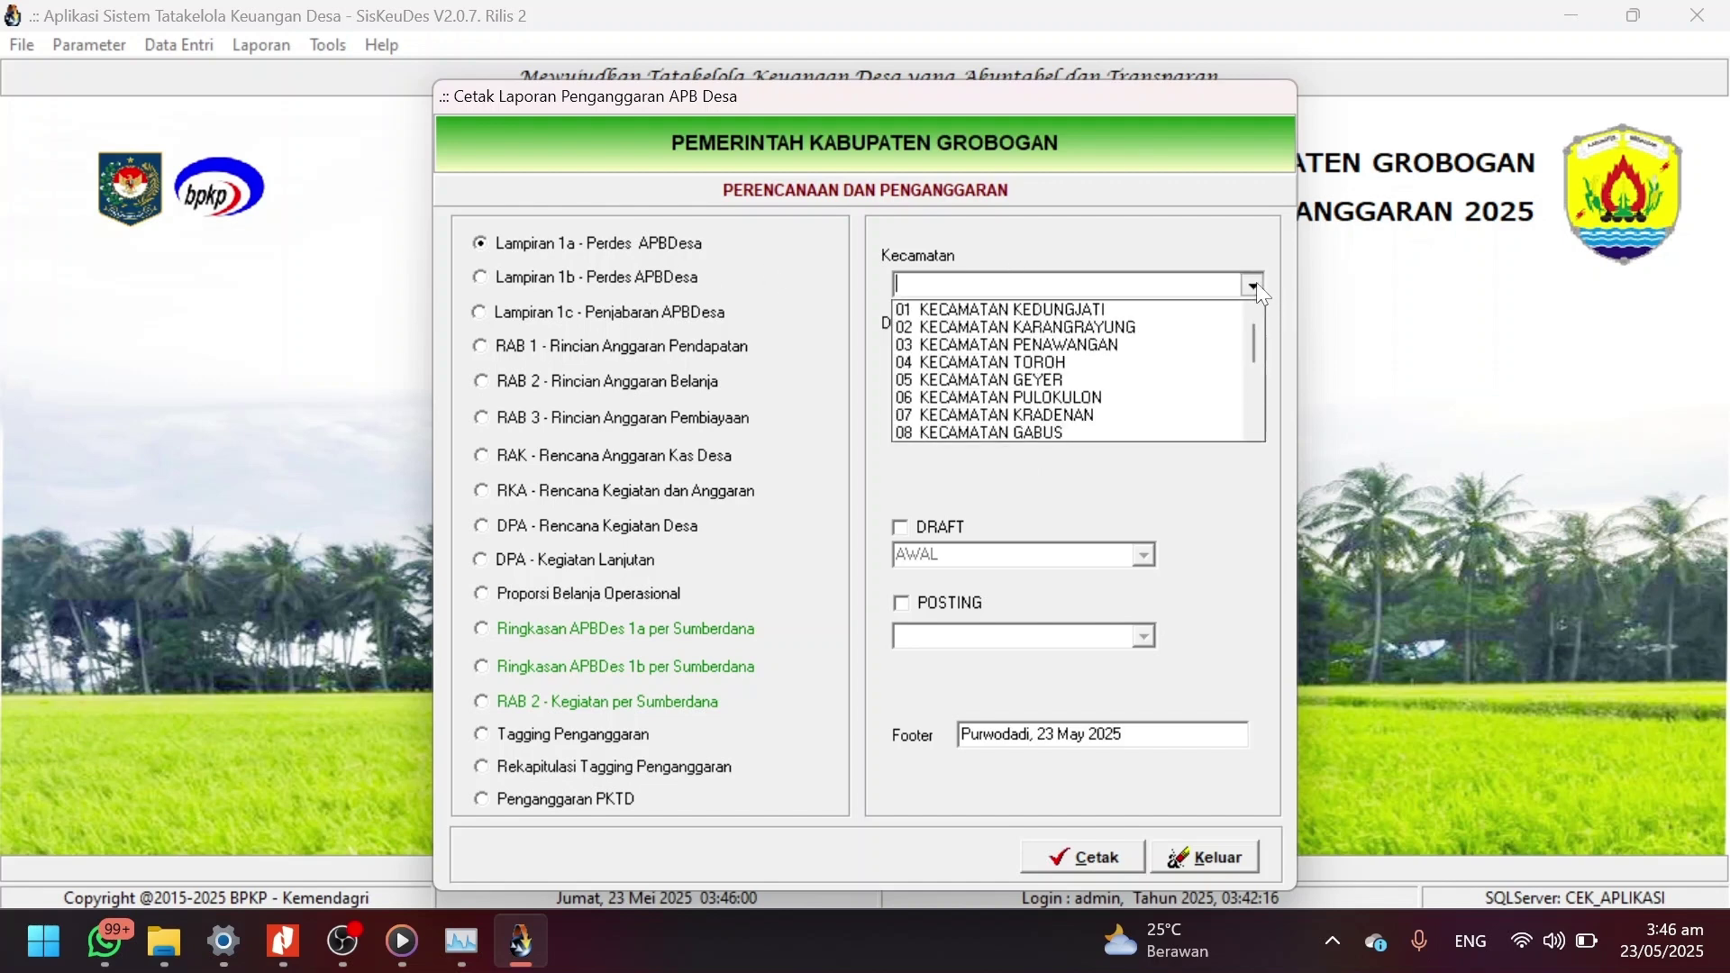
left_click(1147, 355)
left_click(1253, 355)
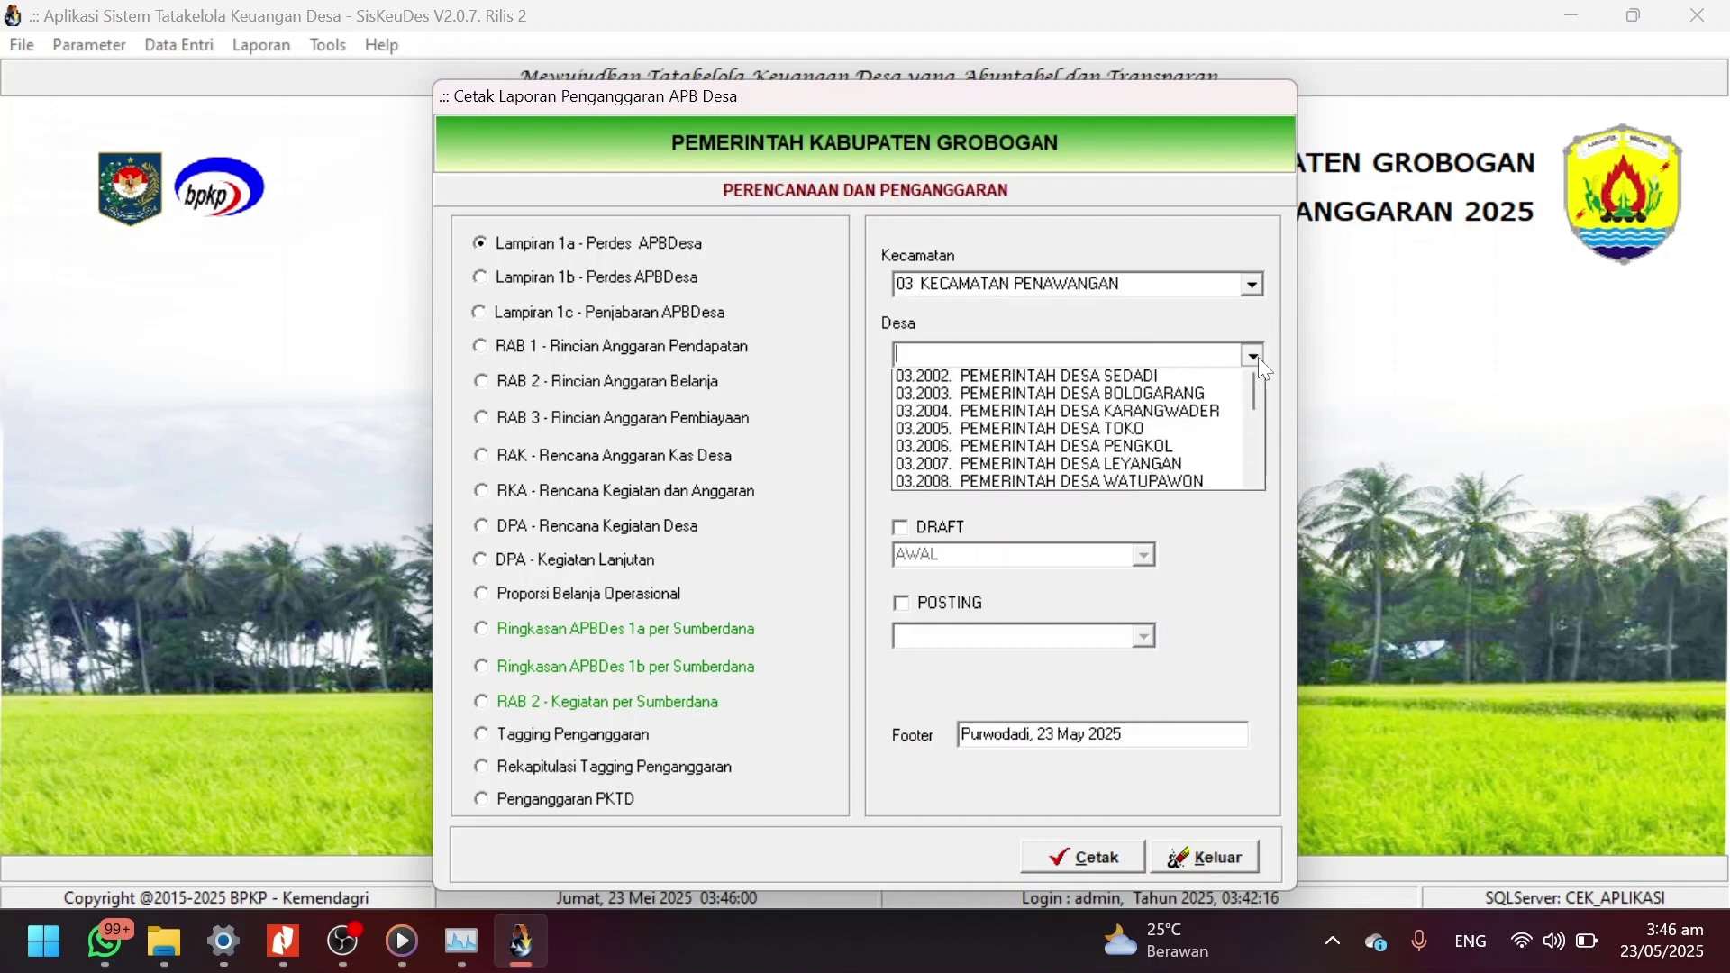
scroll(1176, 479, "down", 2)
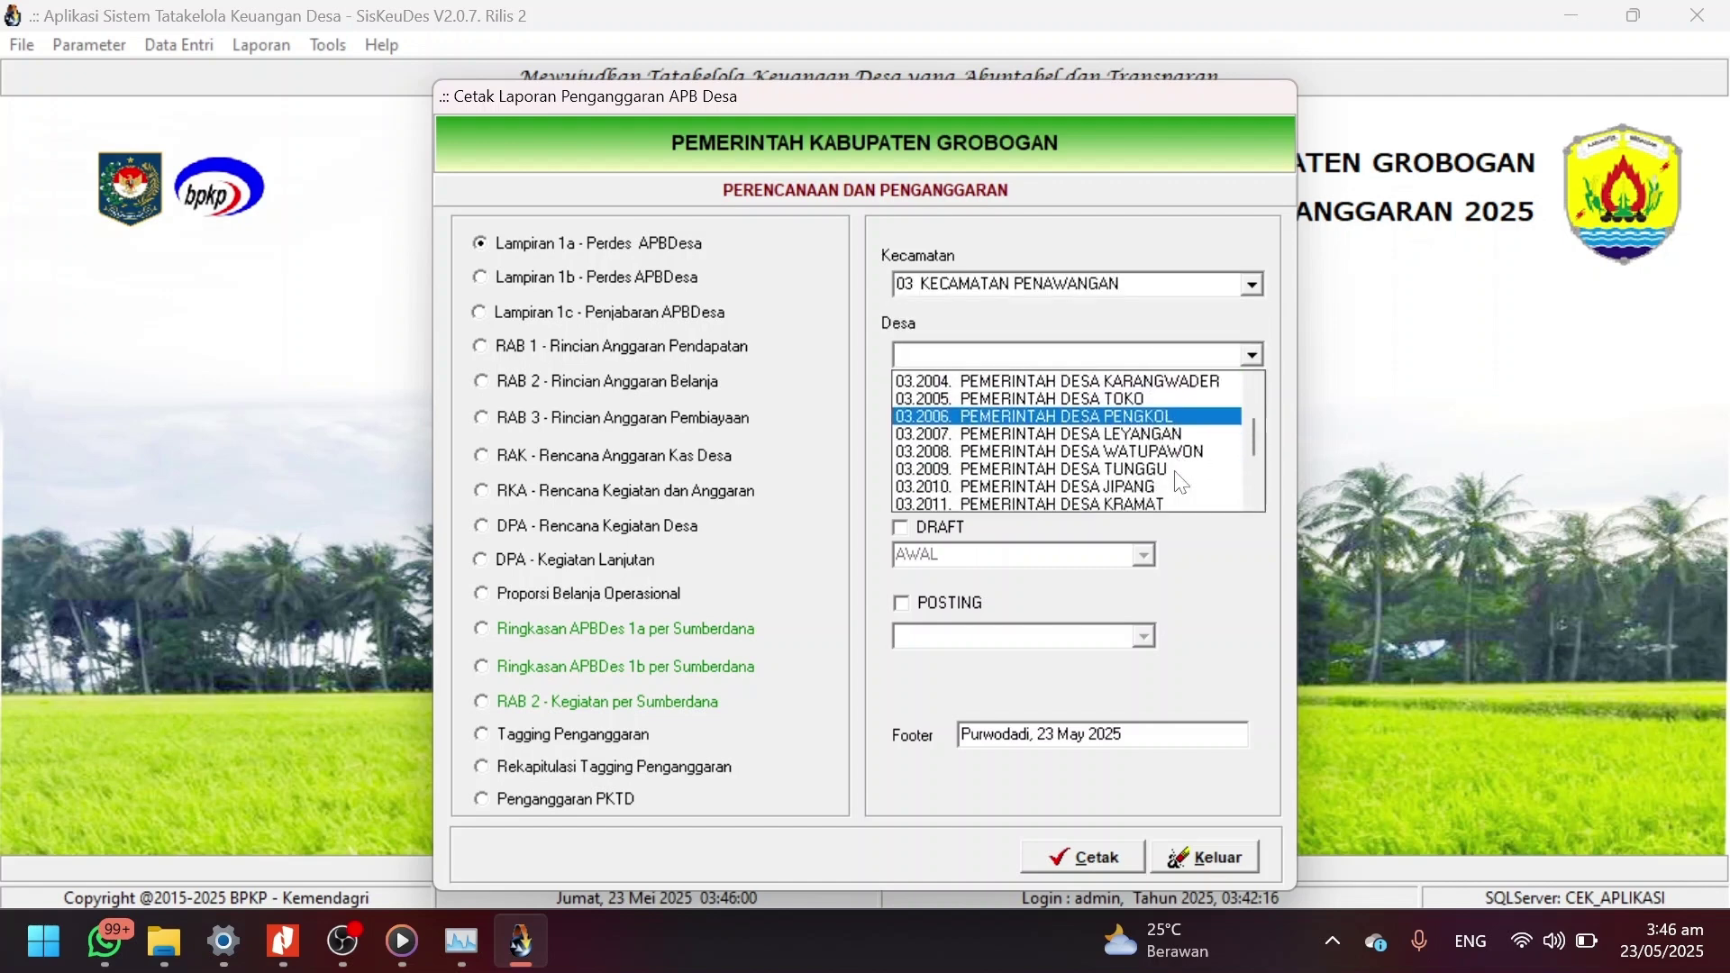
left_click(1144, 468)
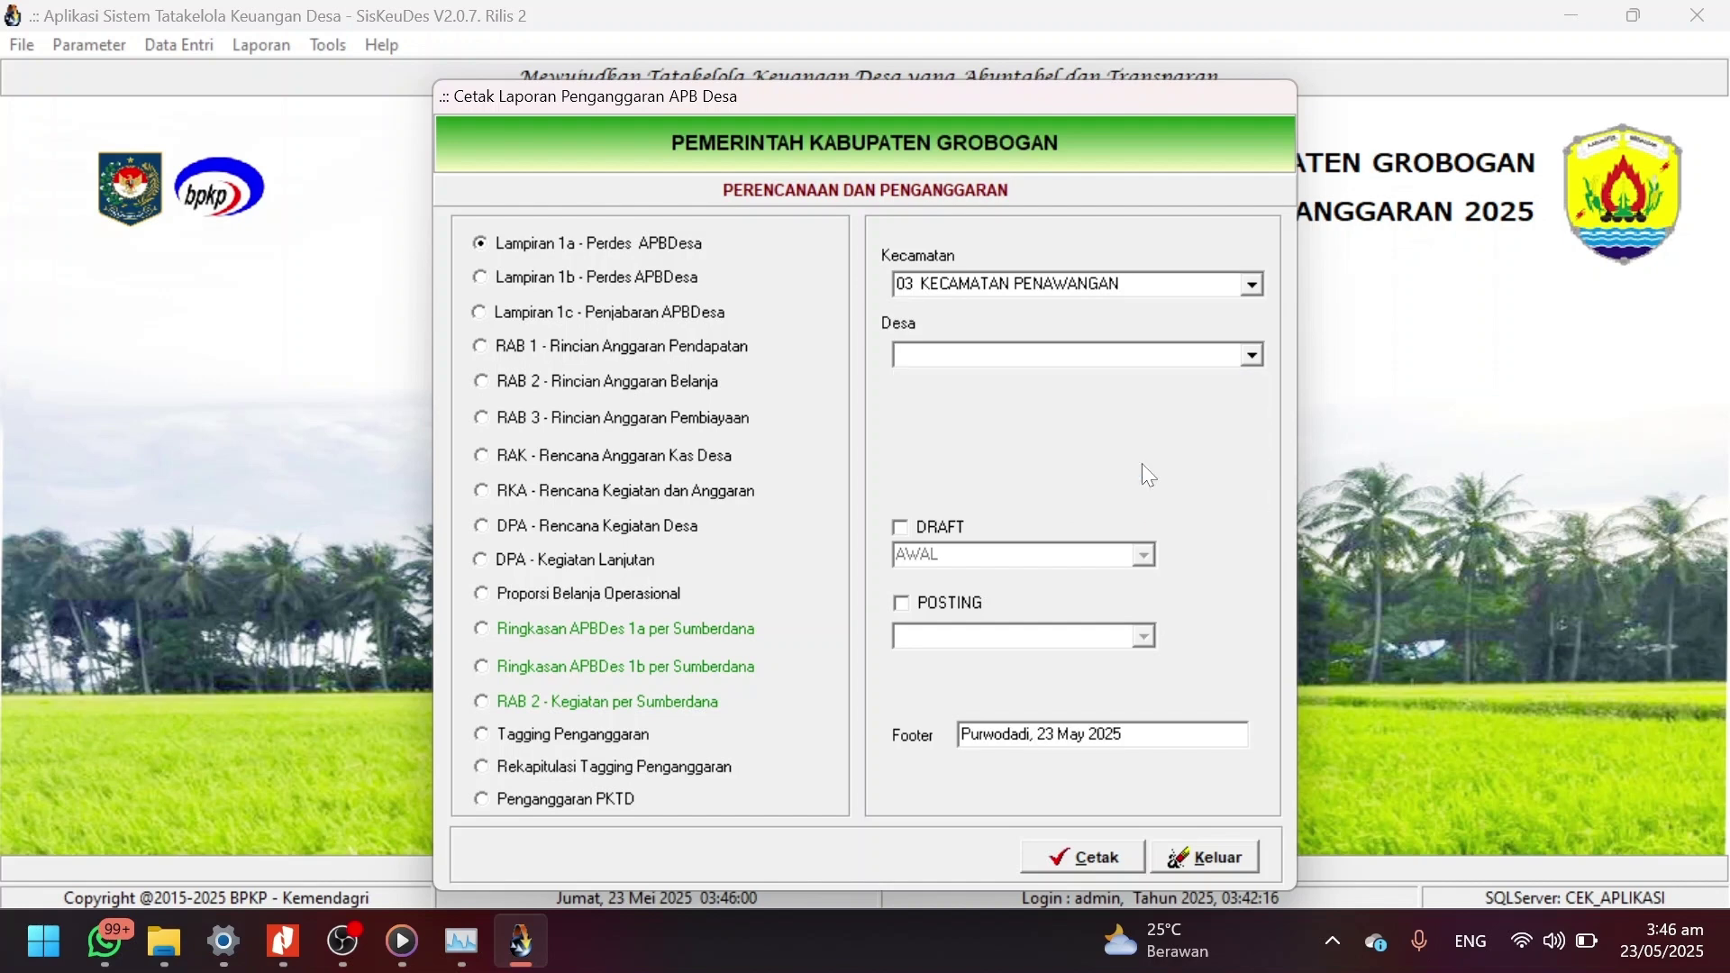
Choose the DRAFT PERUBAHAN version and the Ringkasan APBDes 1b per Sumberdana report.
left_click(928, 530)
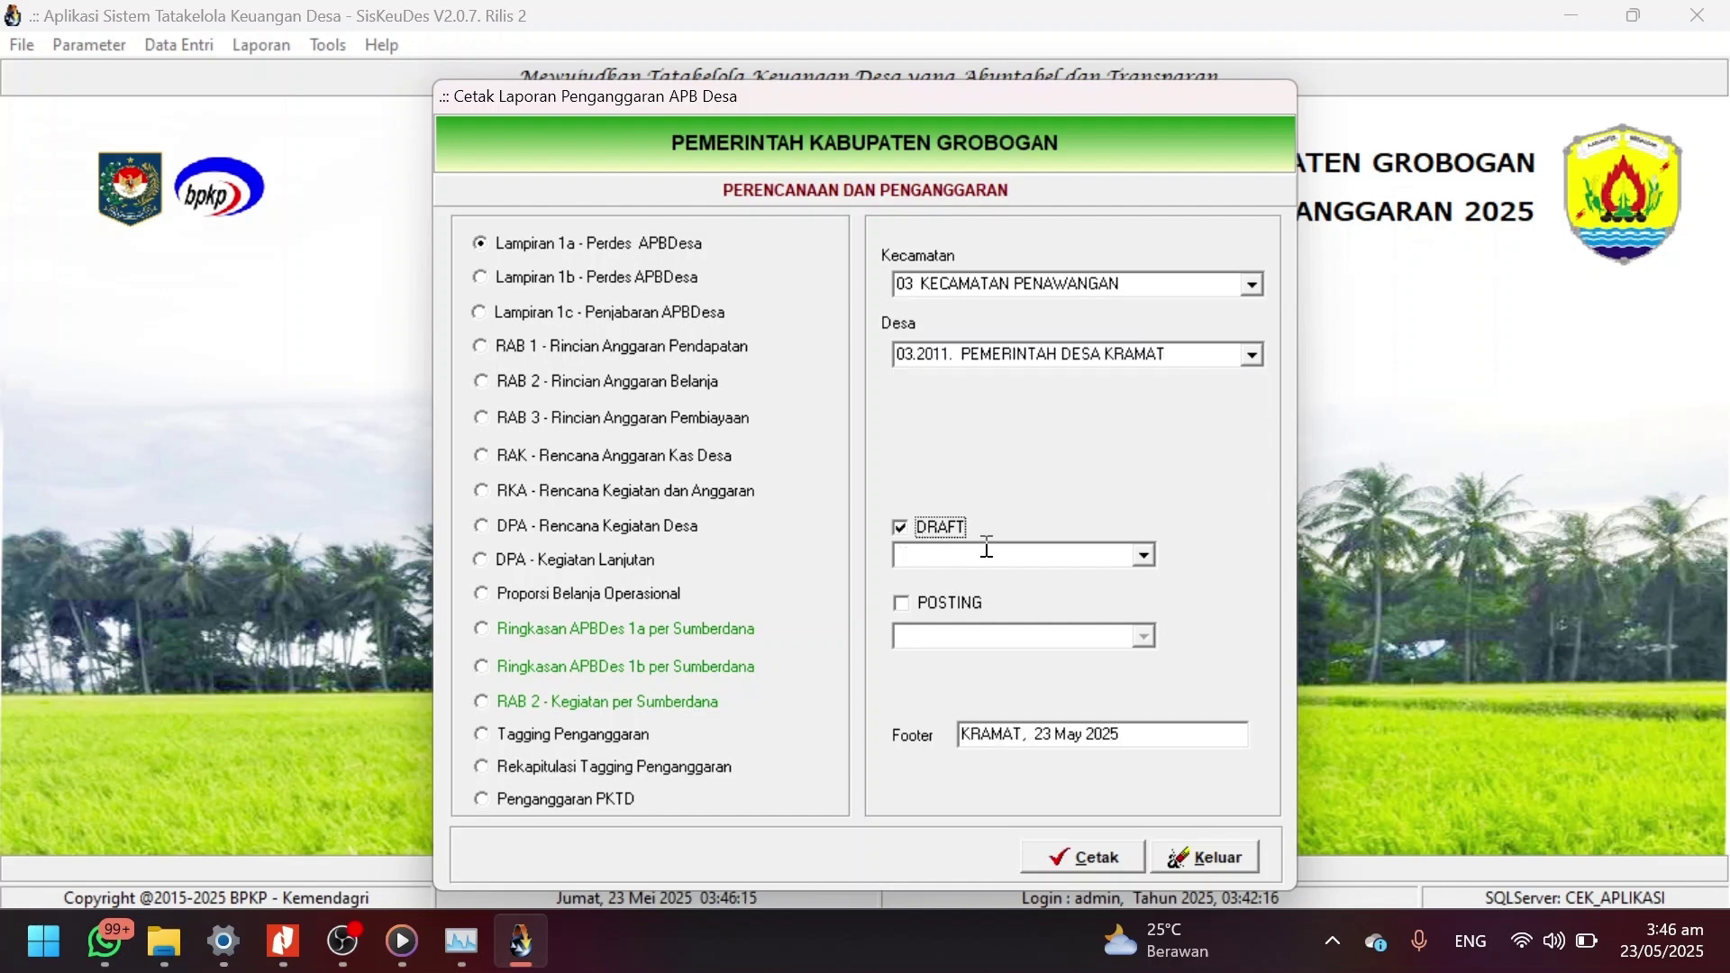
left_click(1145, 562)
key("Down")
key("Down")
key("Return")
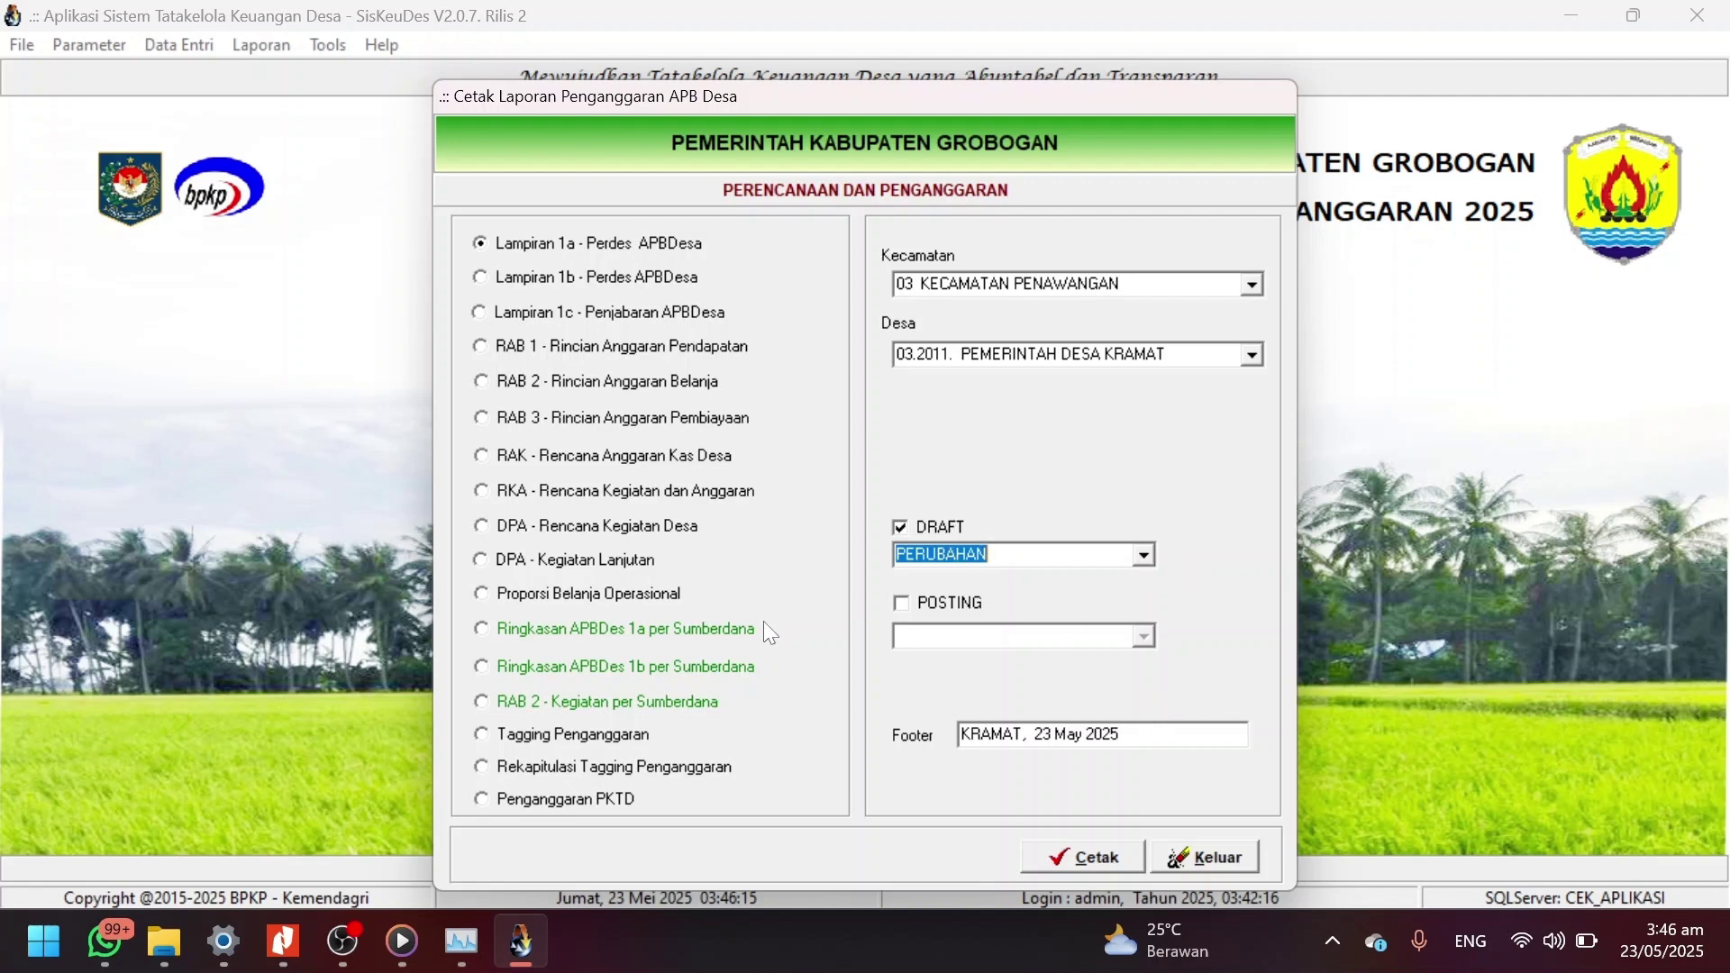
left_click(693, 663)
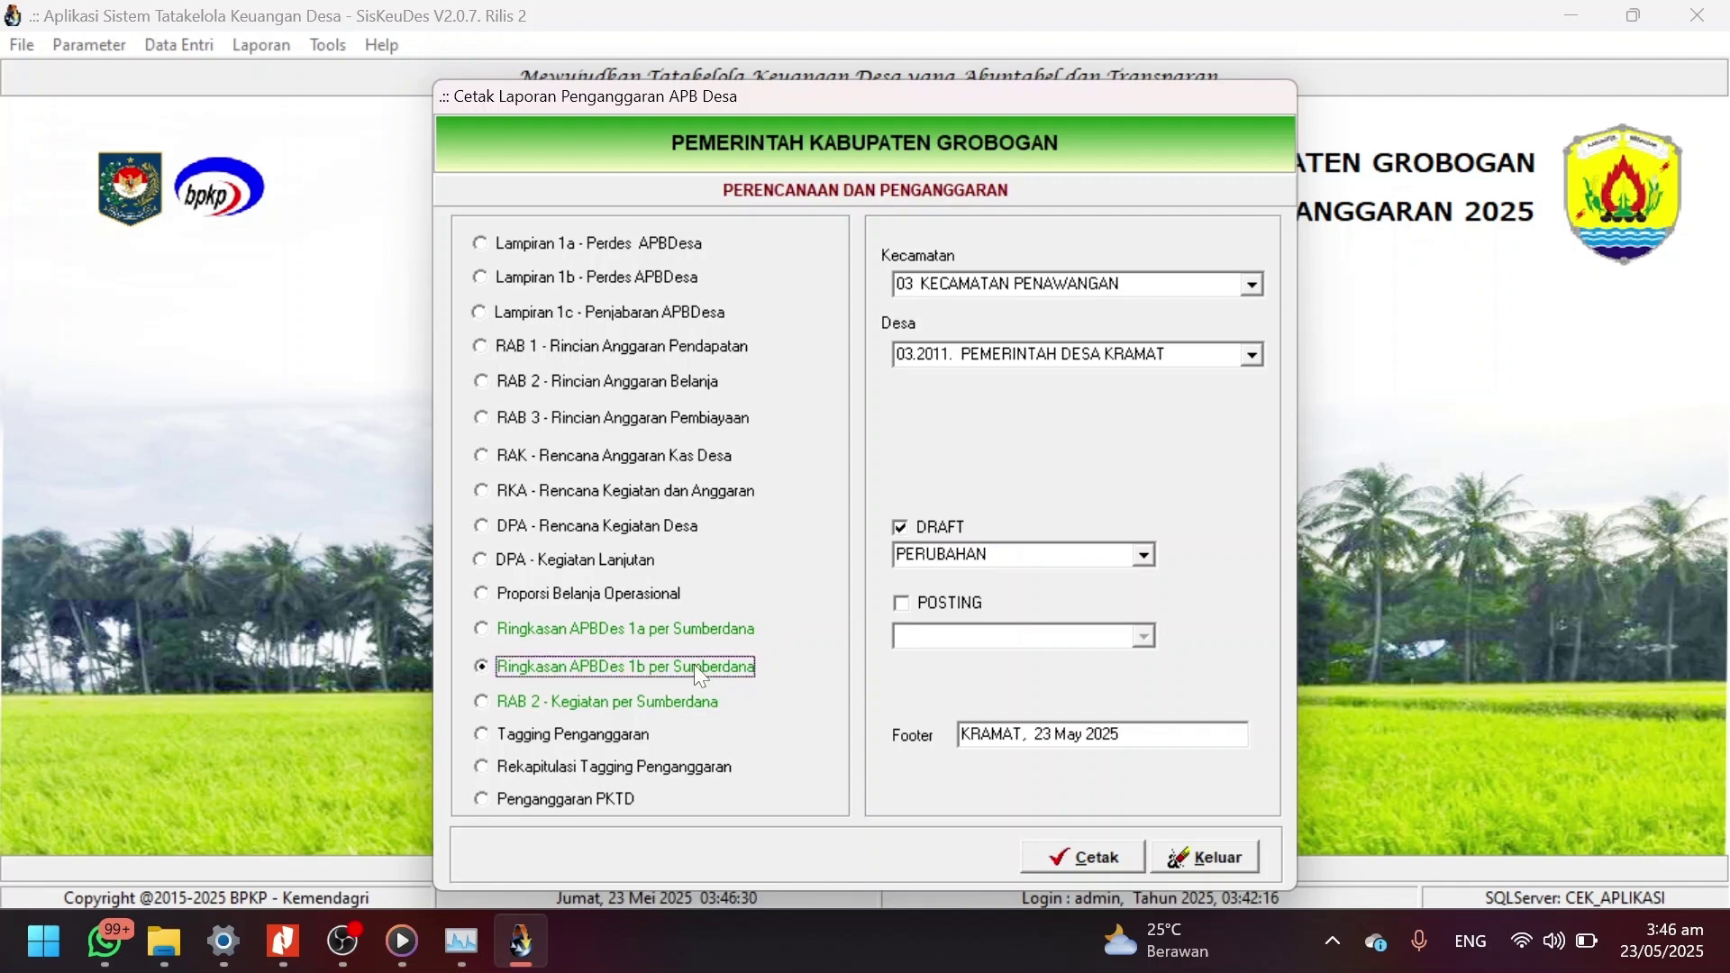
Attempt the Ringkasan APBDes 1b per Sumberdana report, dismiss the missing-source warning, and set Sumberdana to DDS.
left_click(1084, 852)
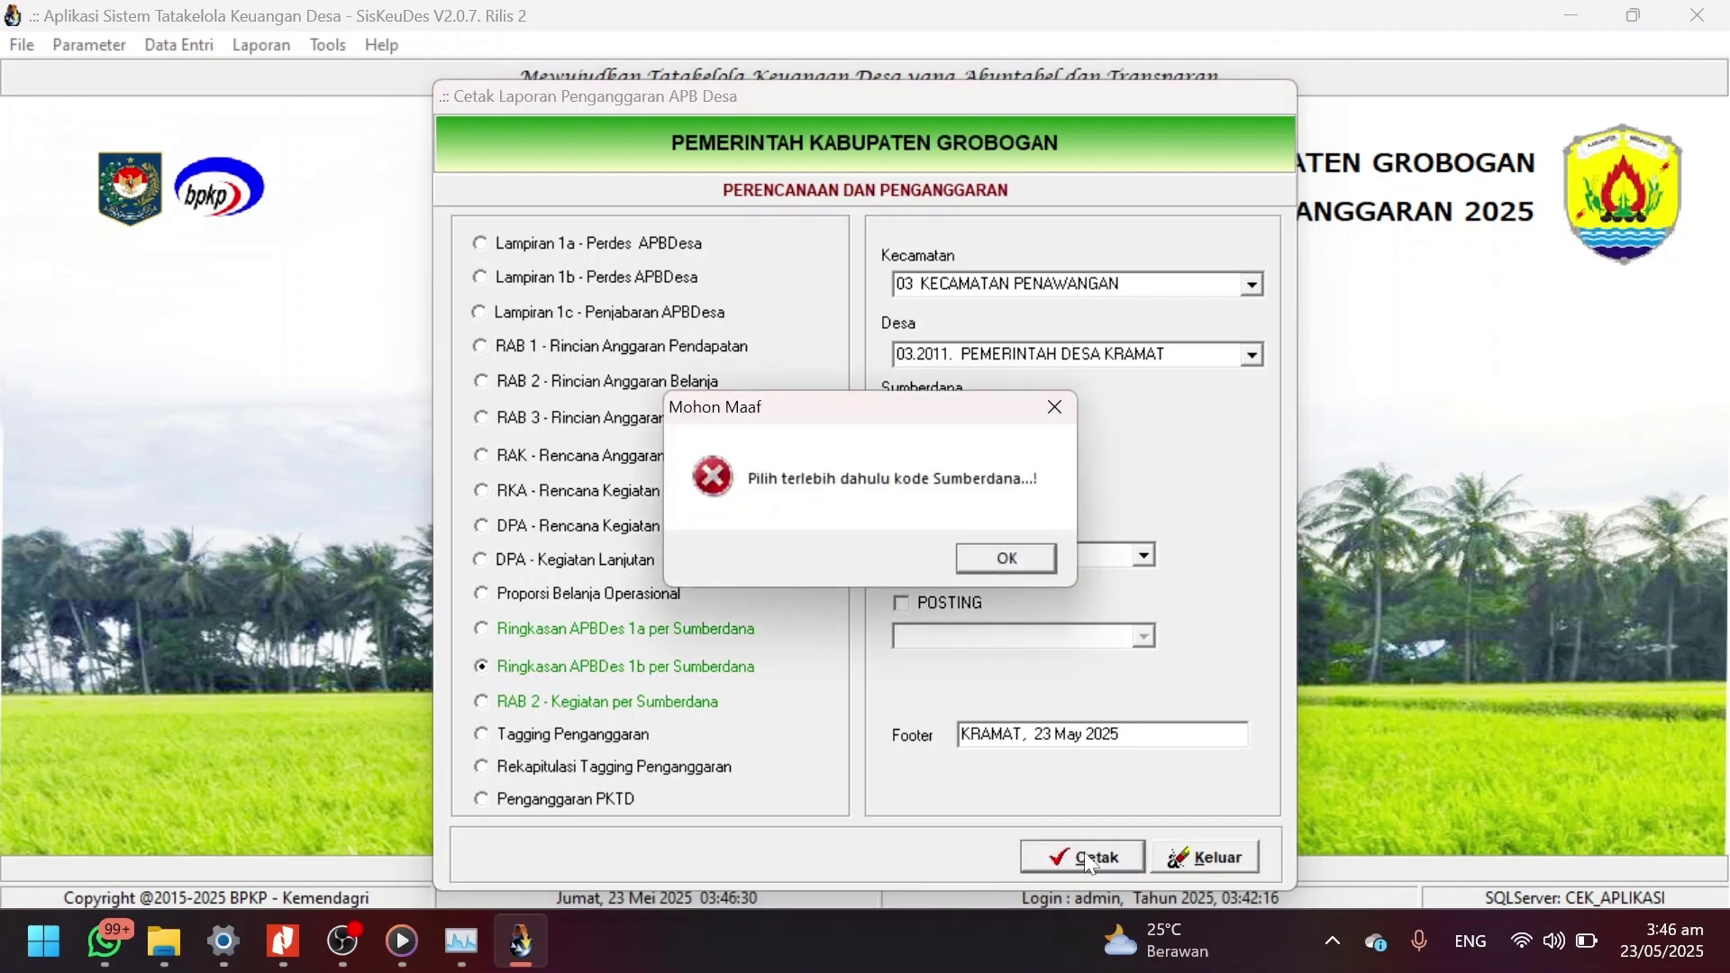
left_click(1007, 558)
left_click(1029, 422)
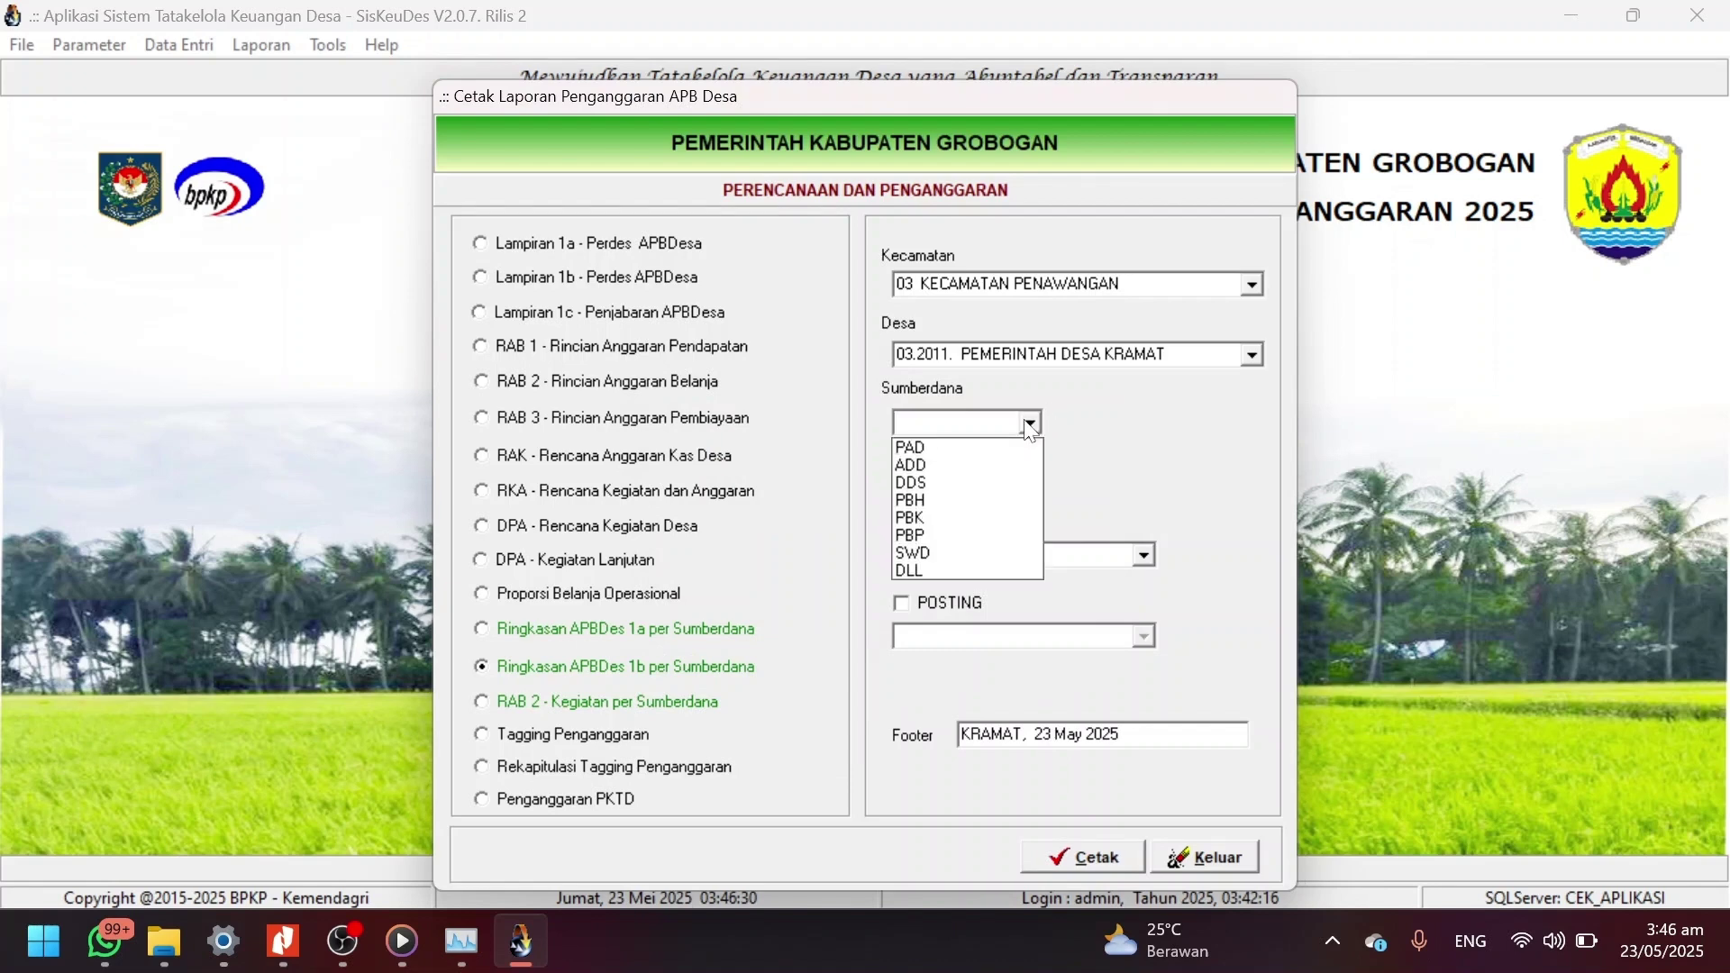
key("Down")
key("Down")
key("Down")
key("Return")
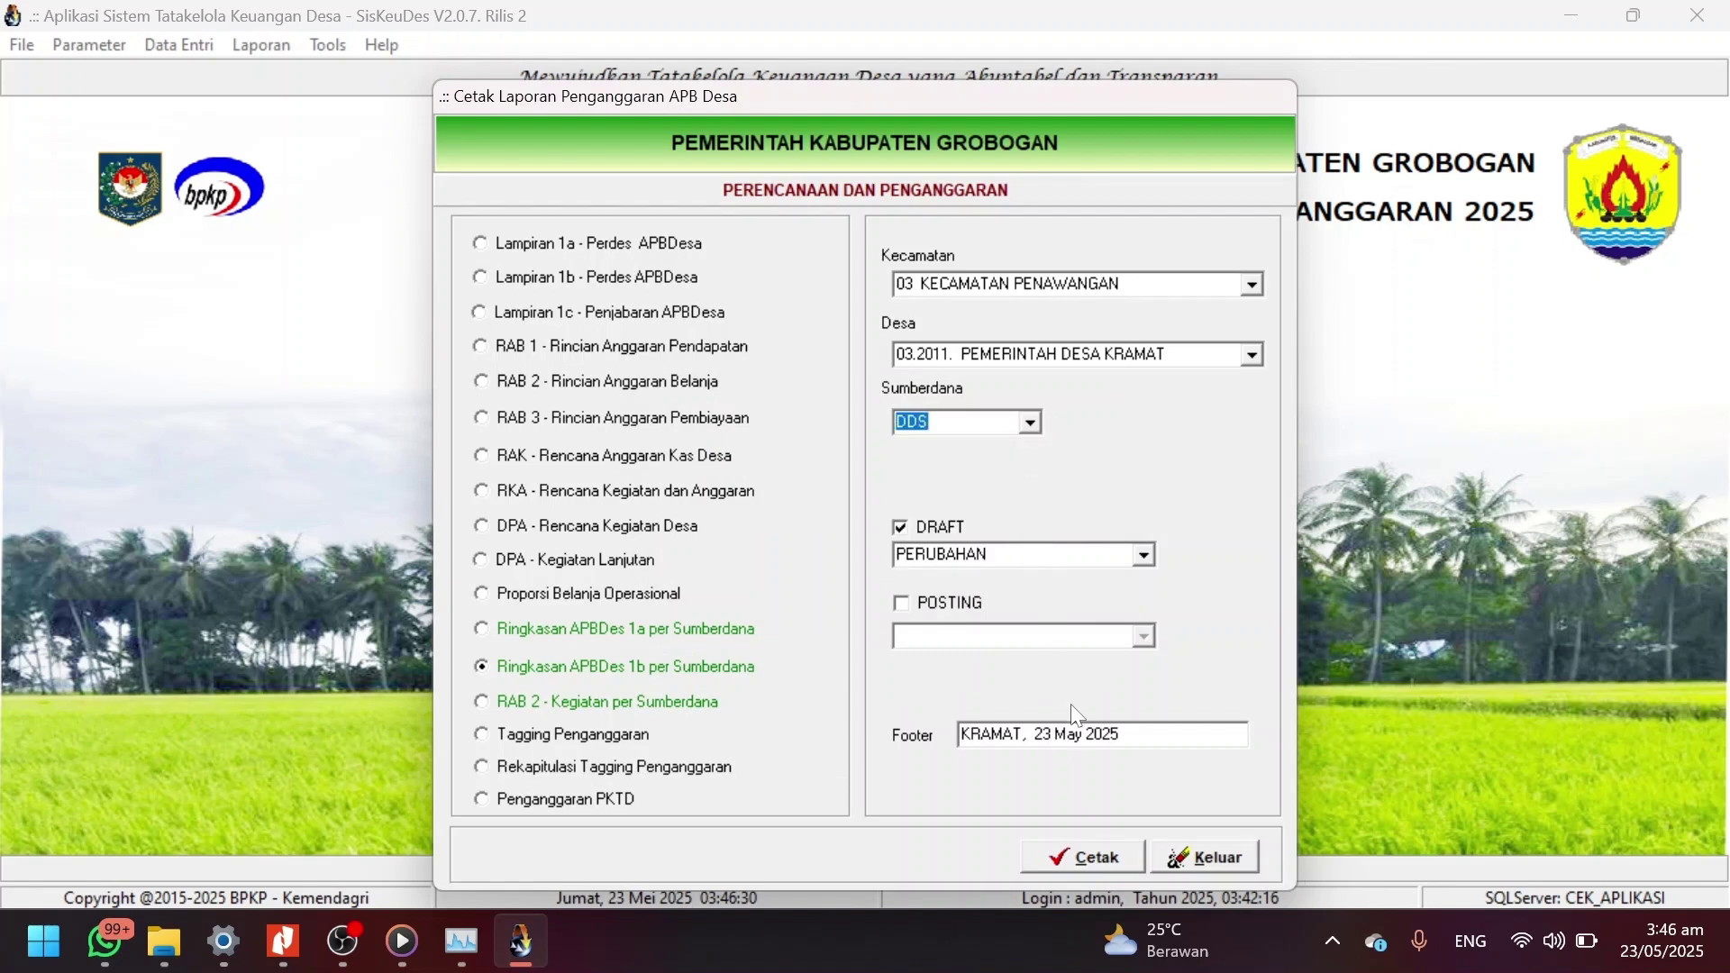
Preview the 5-page DDS Ringkasan APBDes 1b report through its last page, then close it.
left_click(1096, 858)
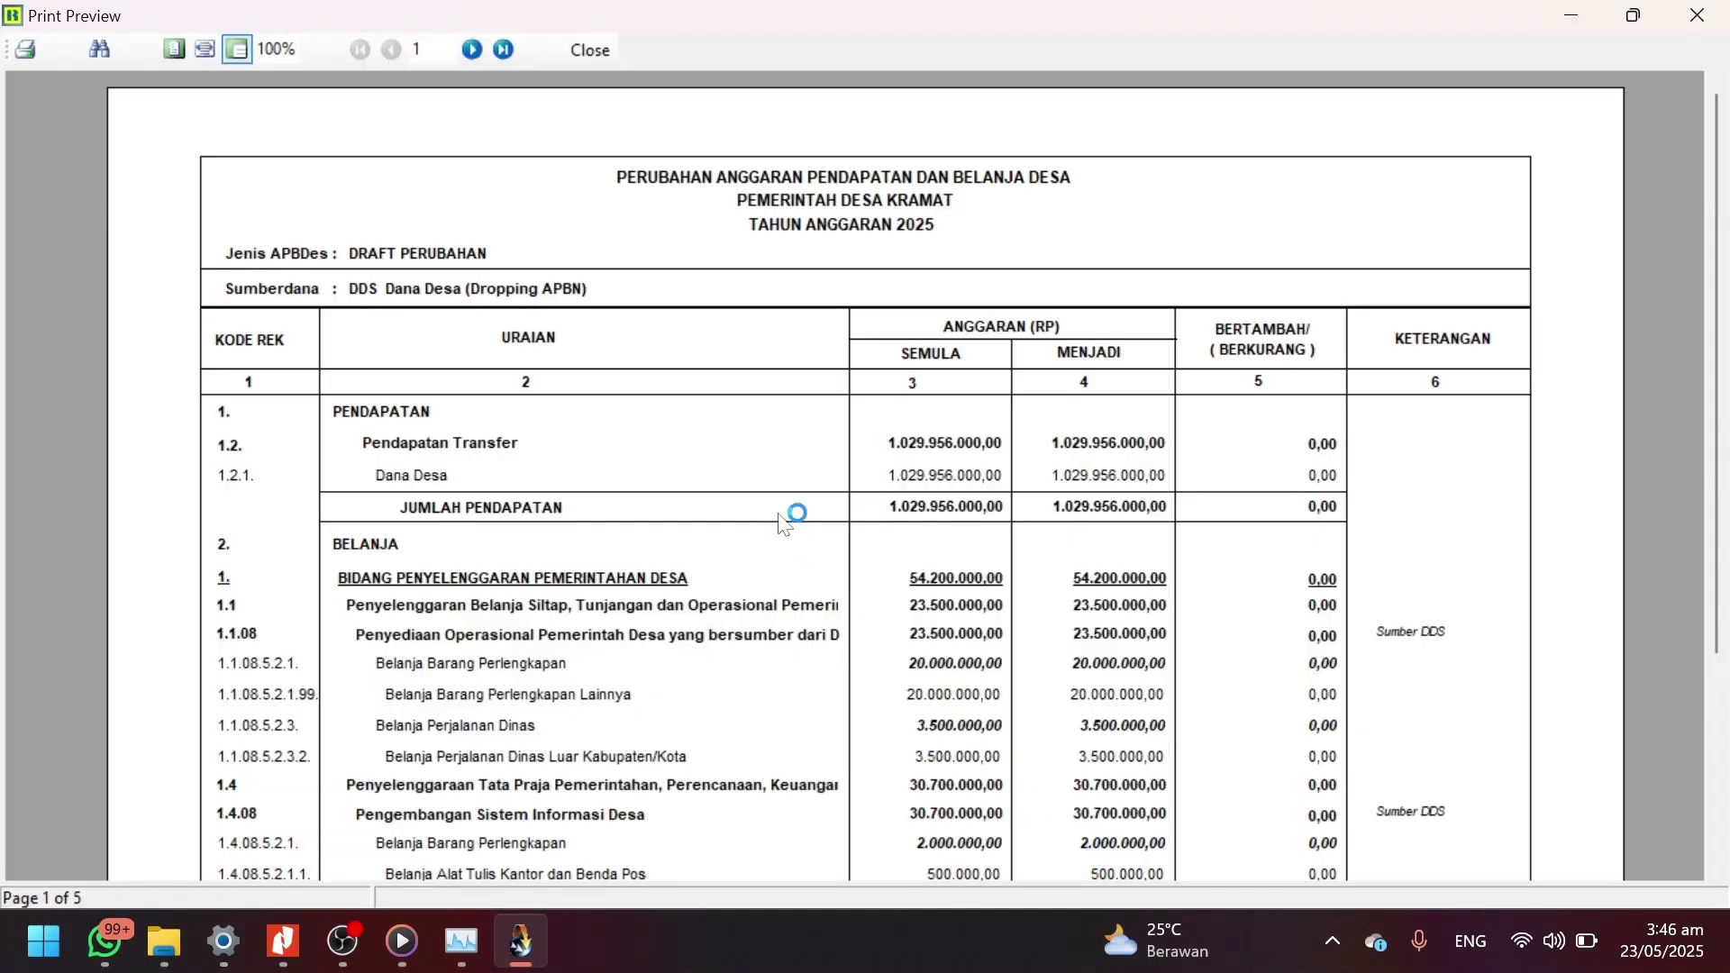
scroll(780, 522, "down", 3)
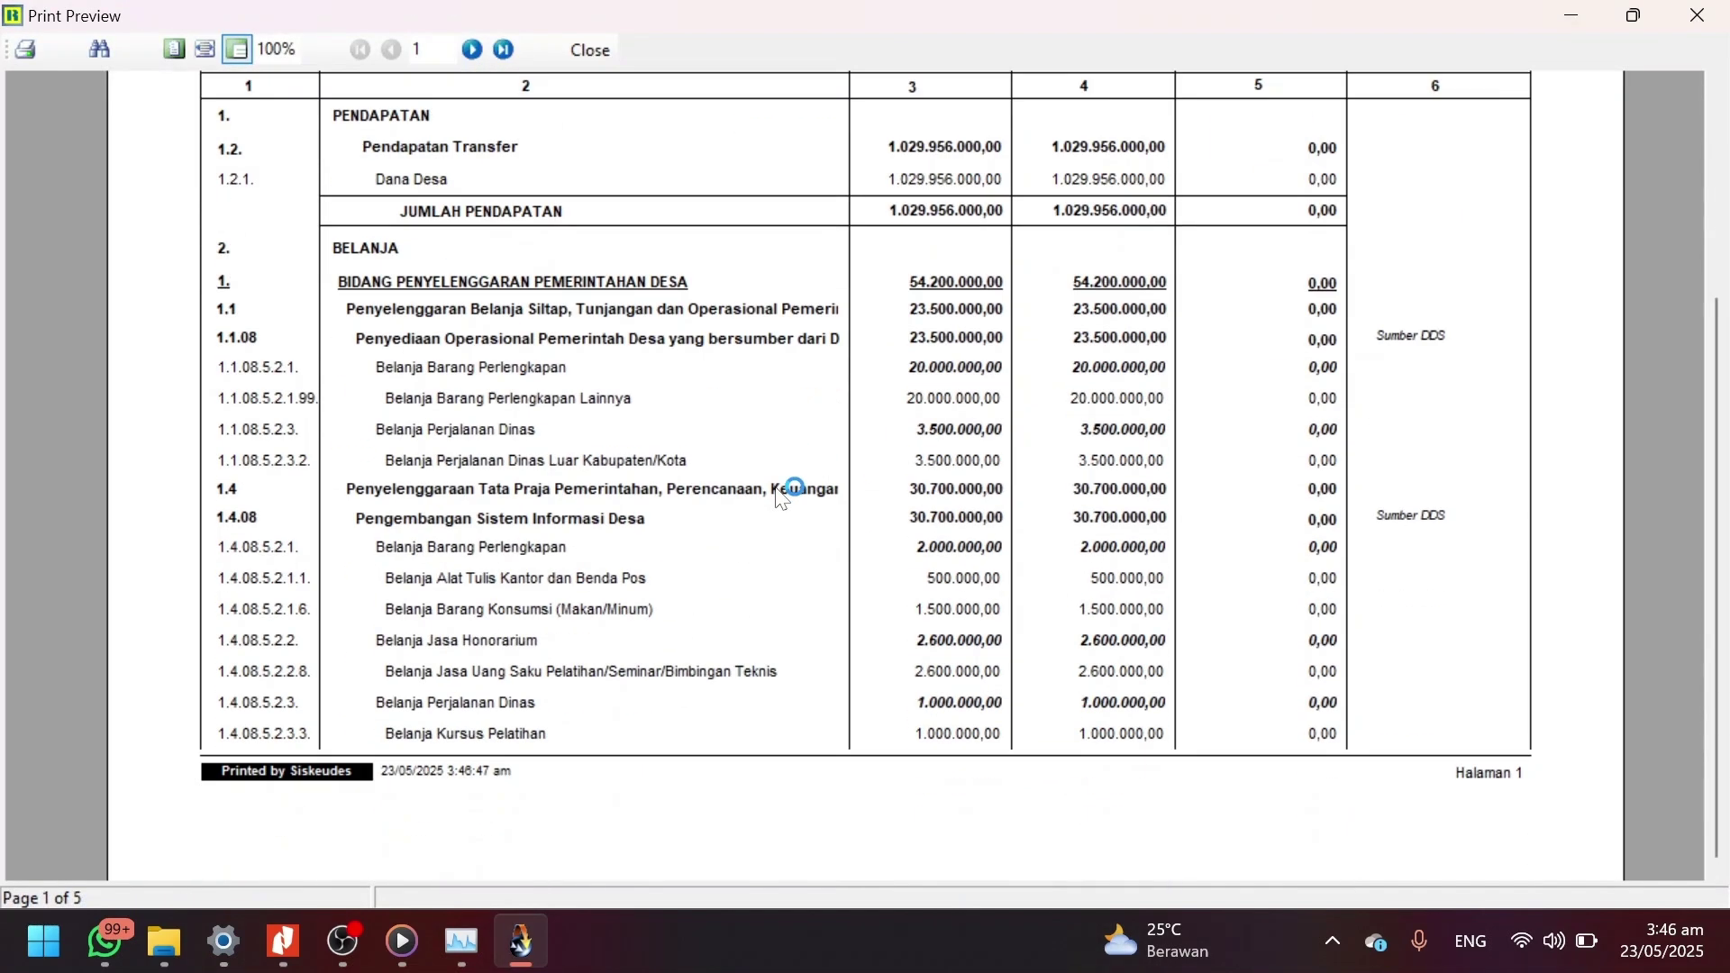
left_click(503, 49)
scroll(688, 390, "up", 3)
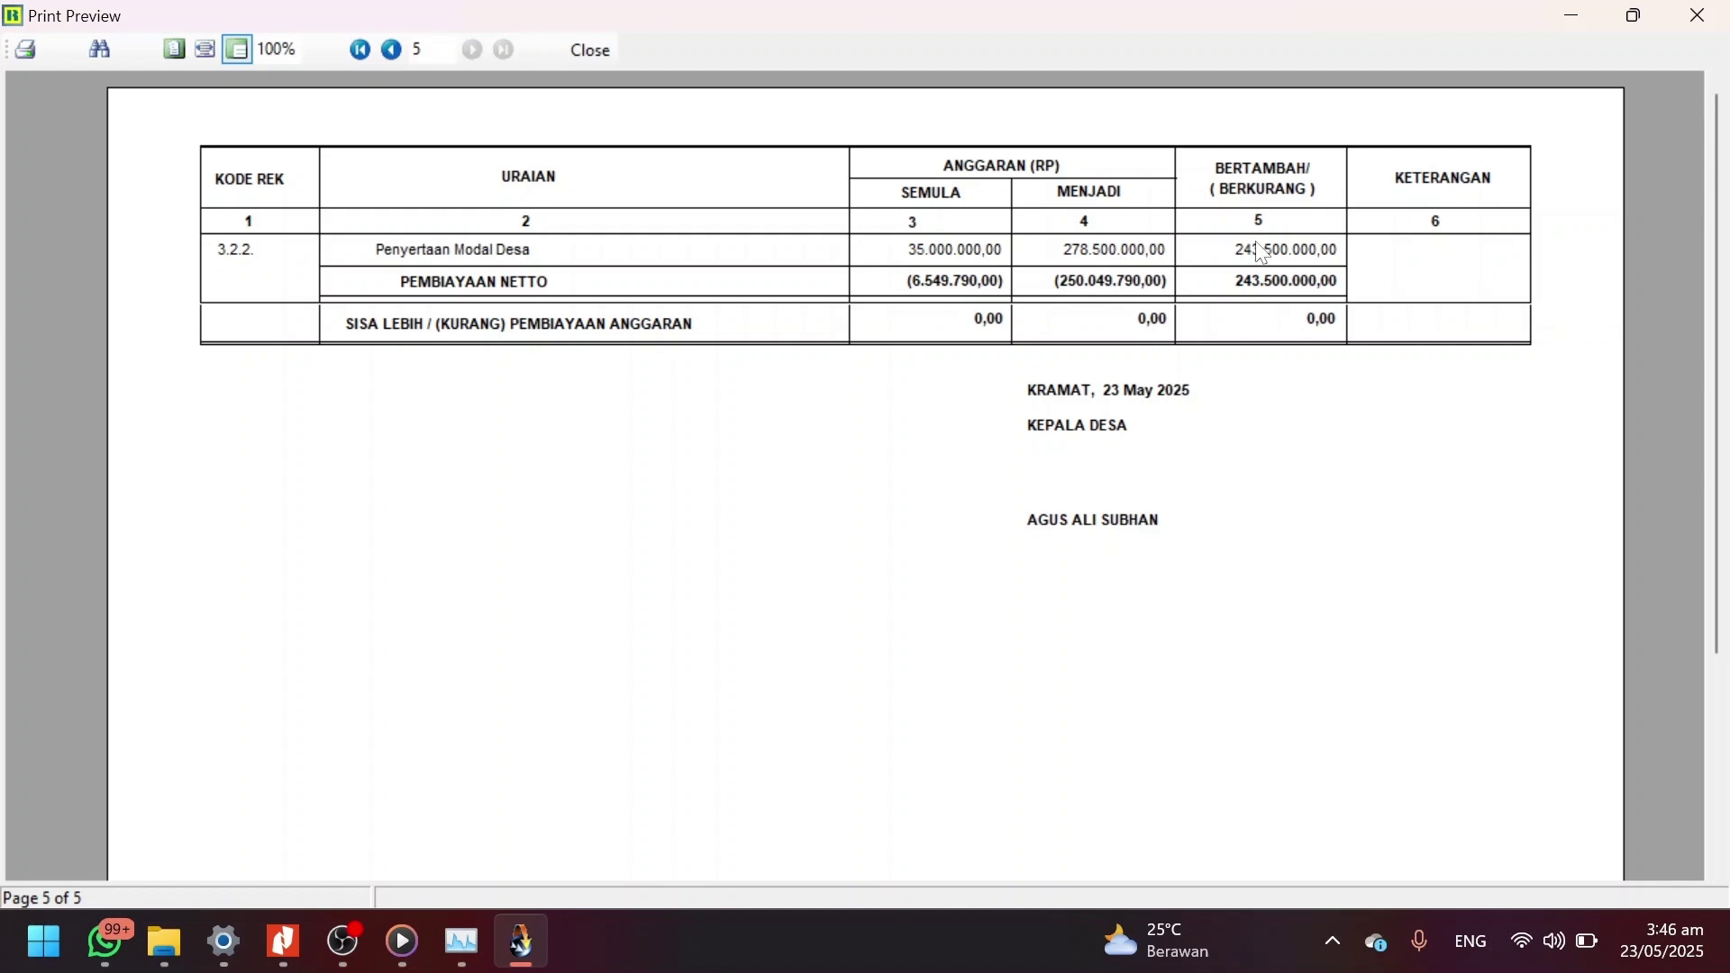
left_click(594, 50)
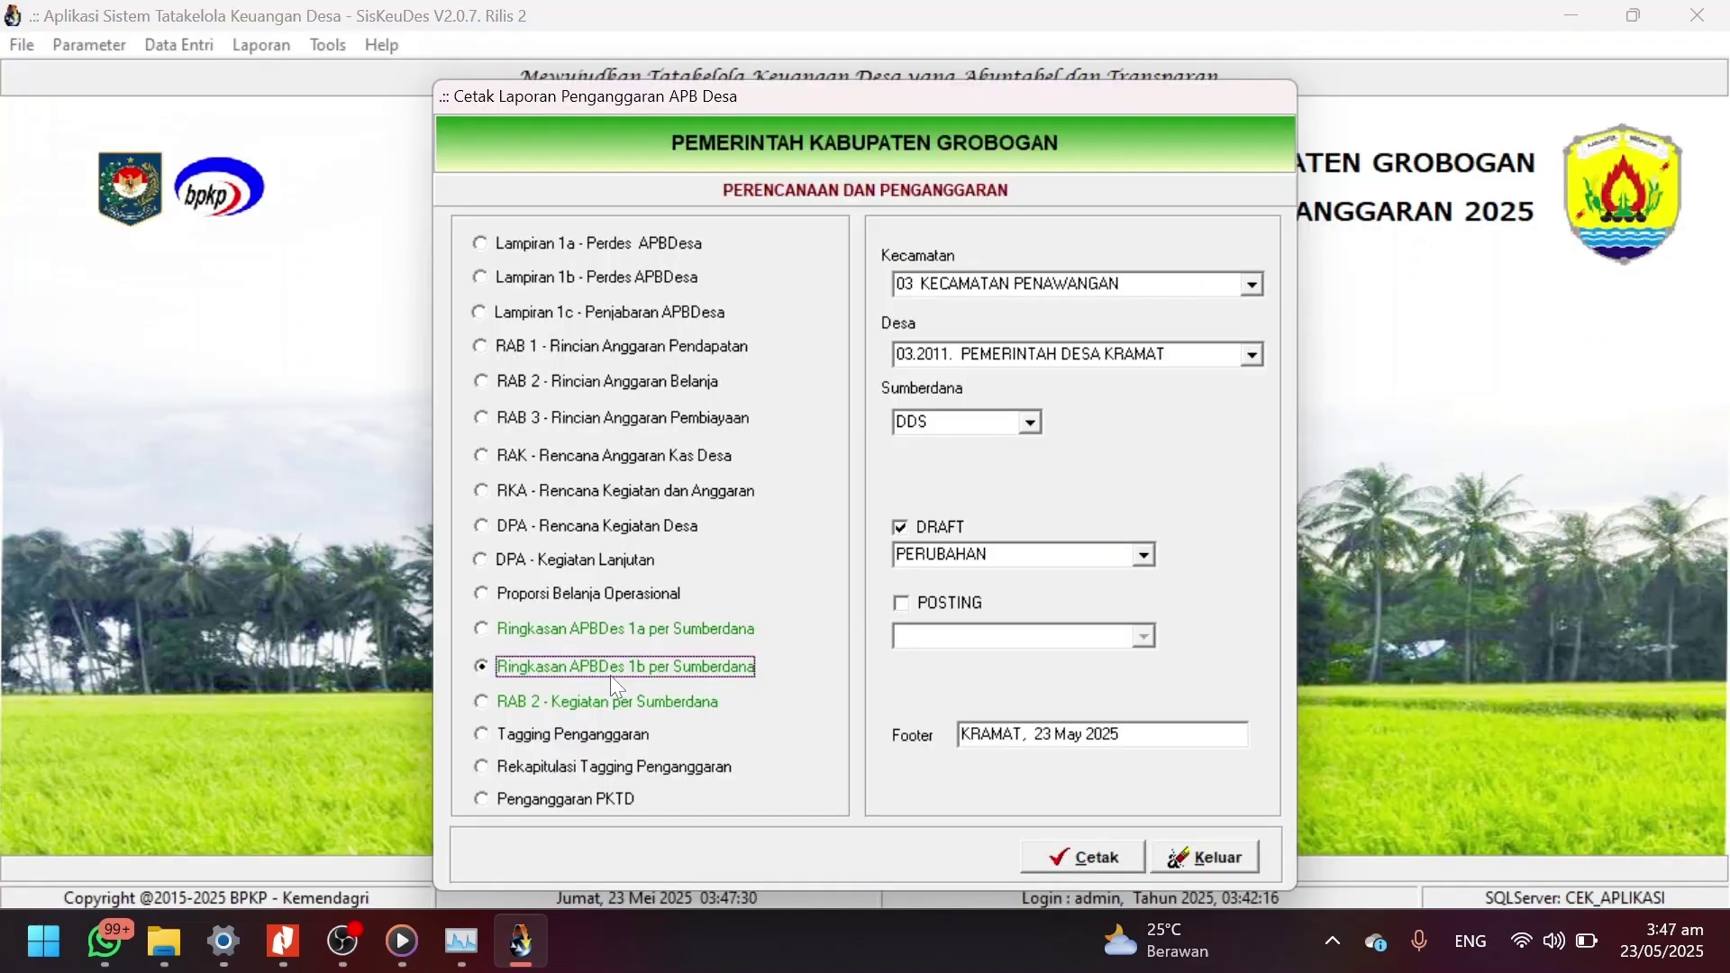
Preview the Rekapitulasi Tagging Penganggaran report for PKTD with DDS funds.
left_click(671, 767)
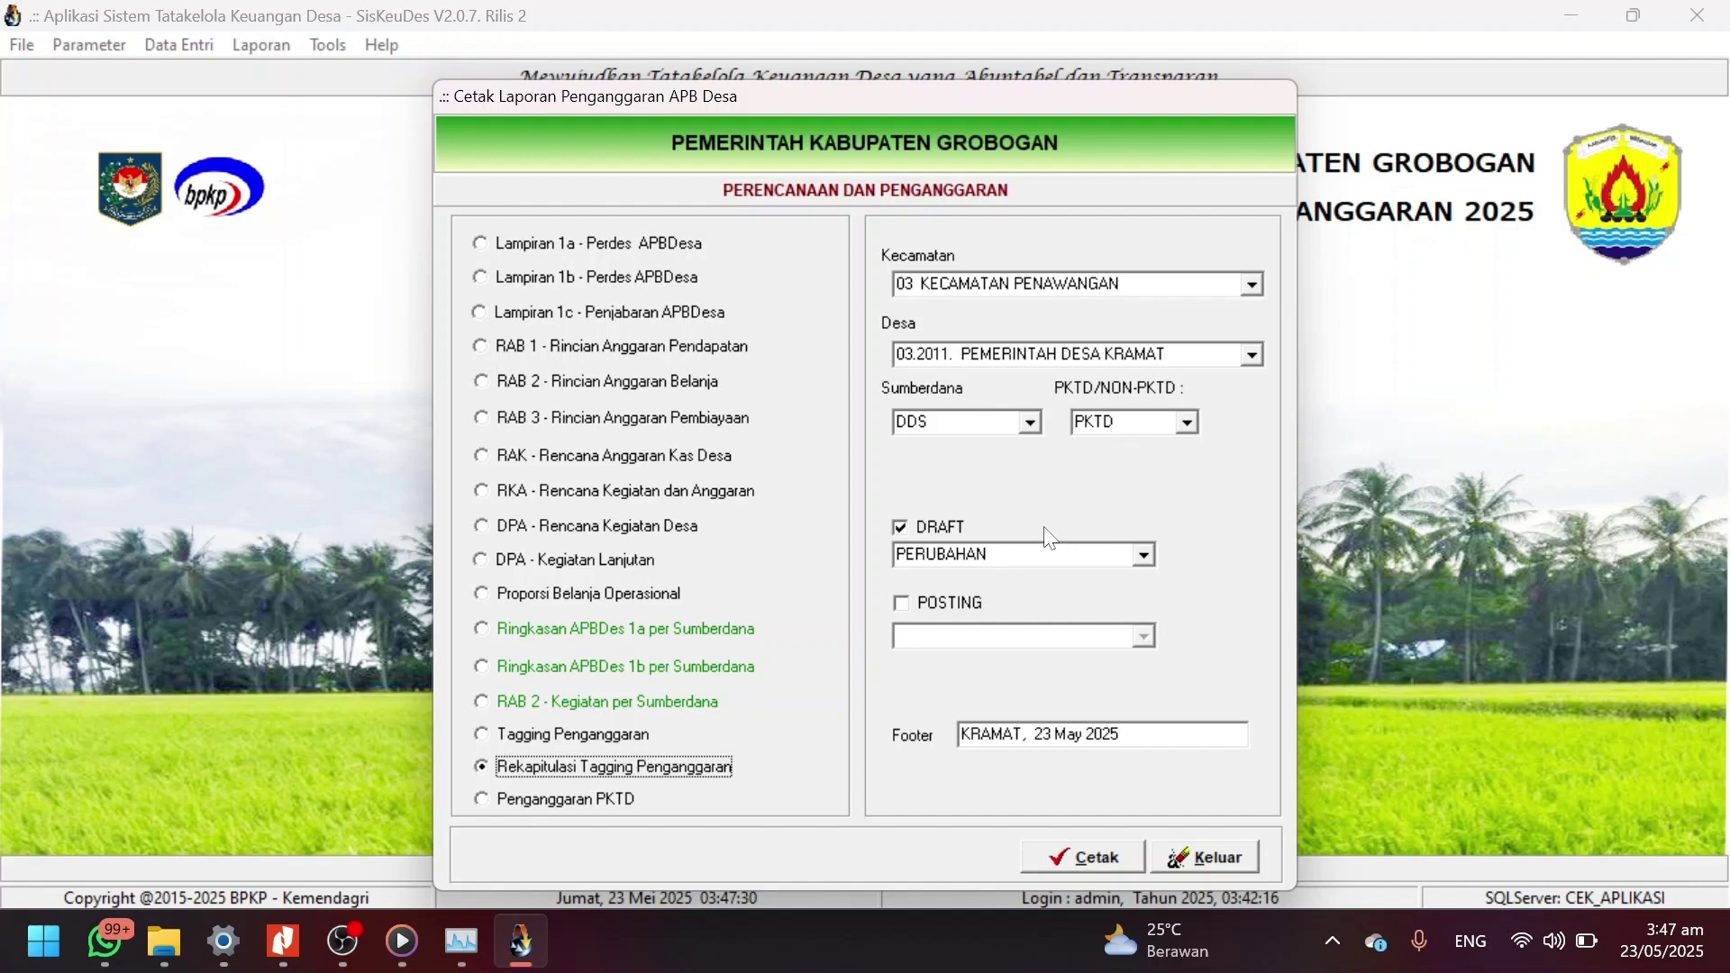
left_click(1070, 863)
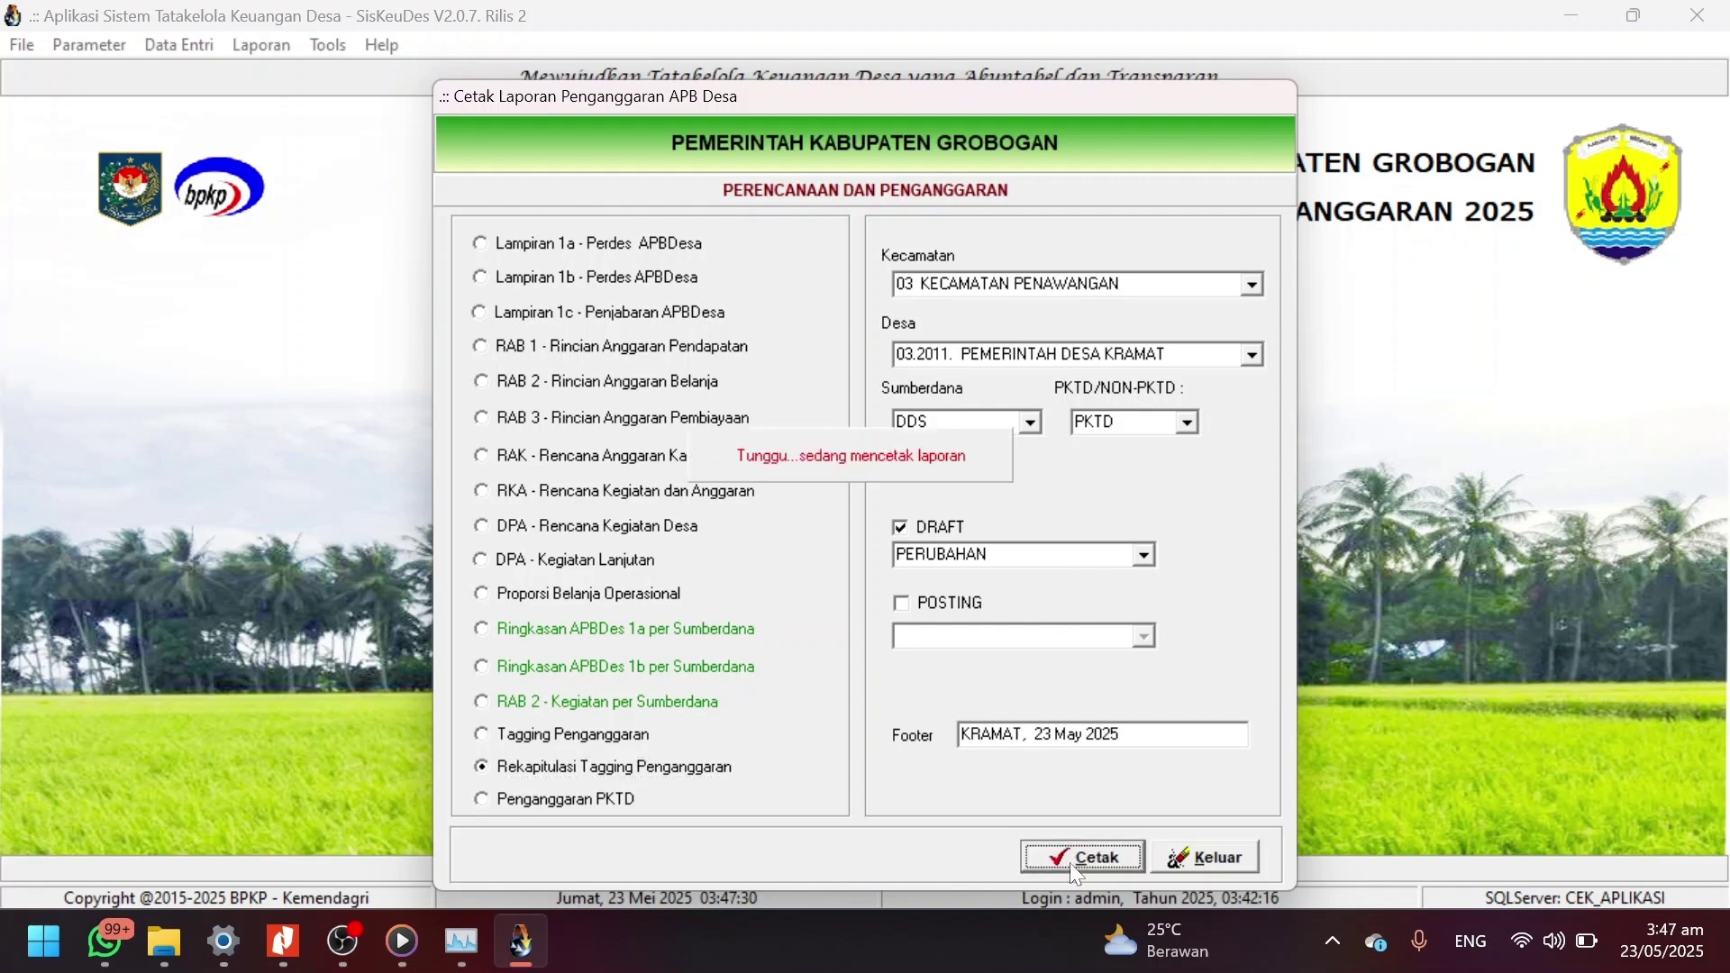
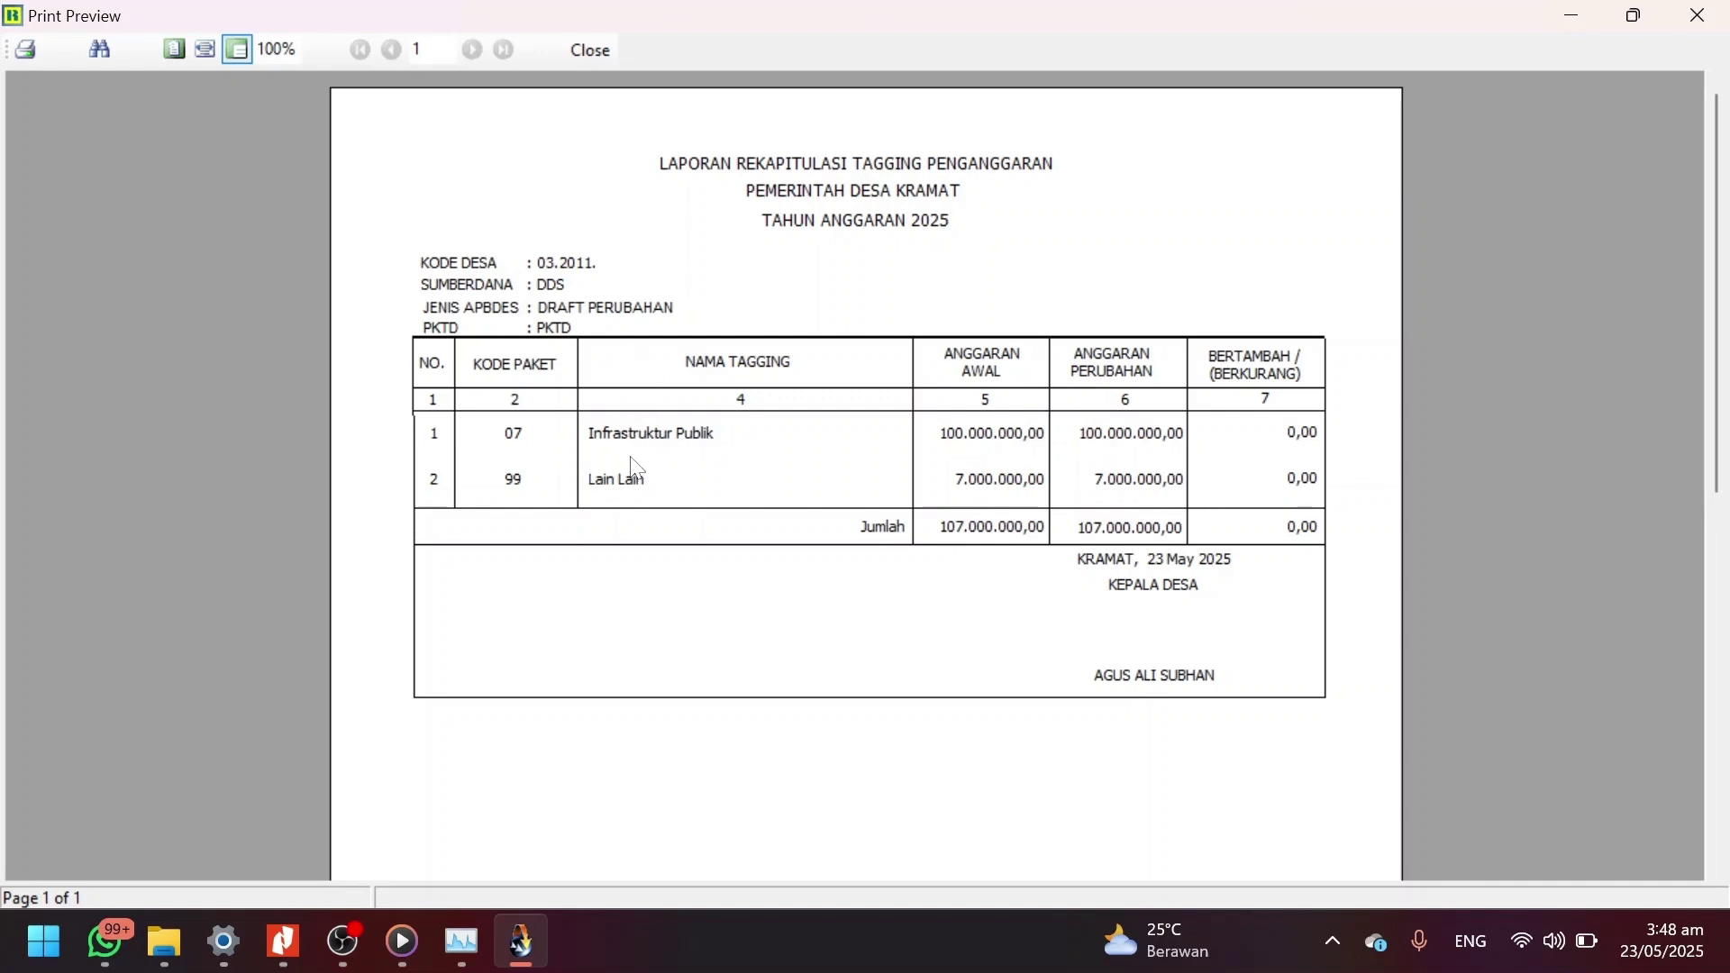
Close the Rekapitulasi Tagging Penganggaran preview to return to the APB Desa report dialog.
left_click(606, 60)
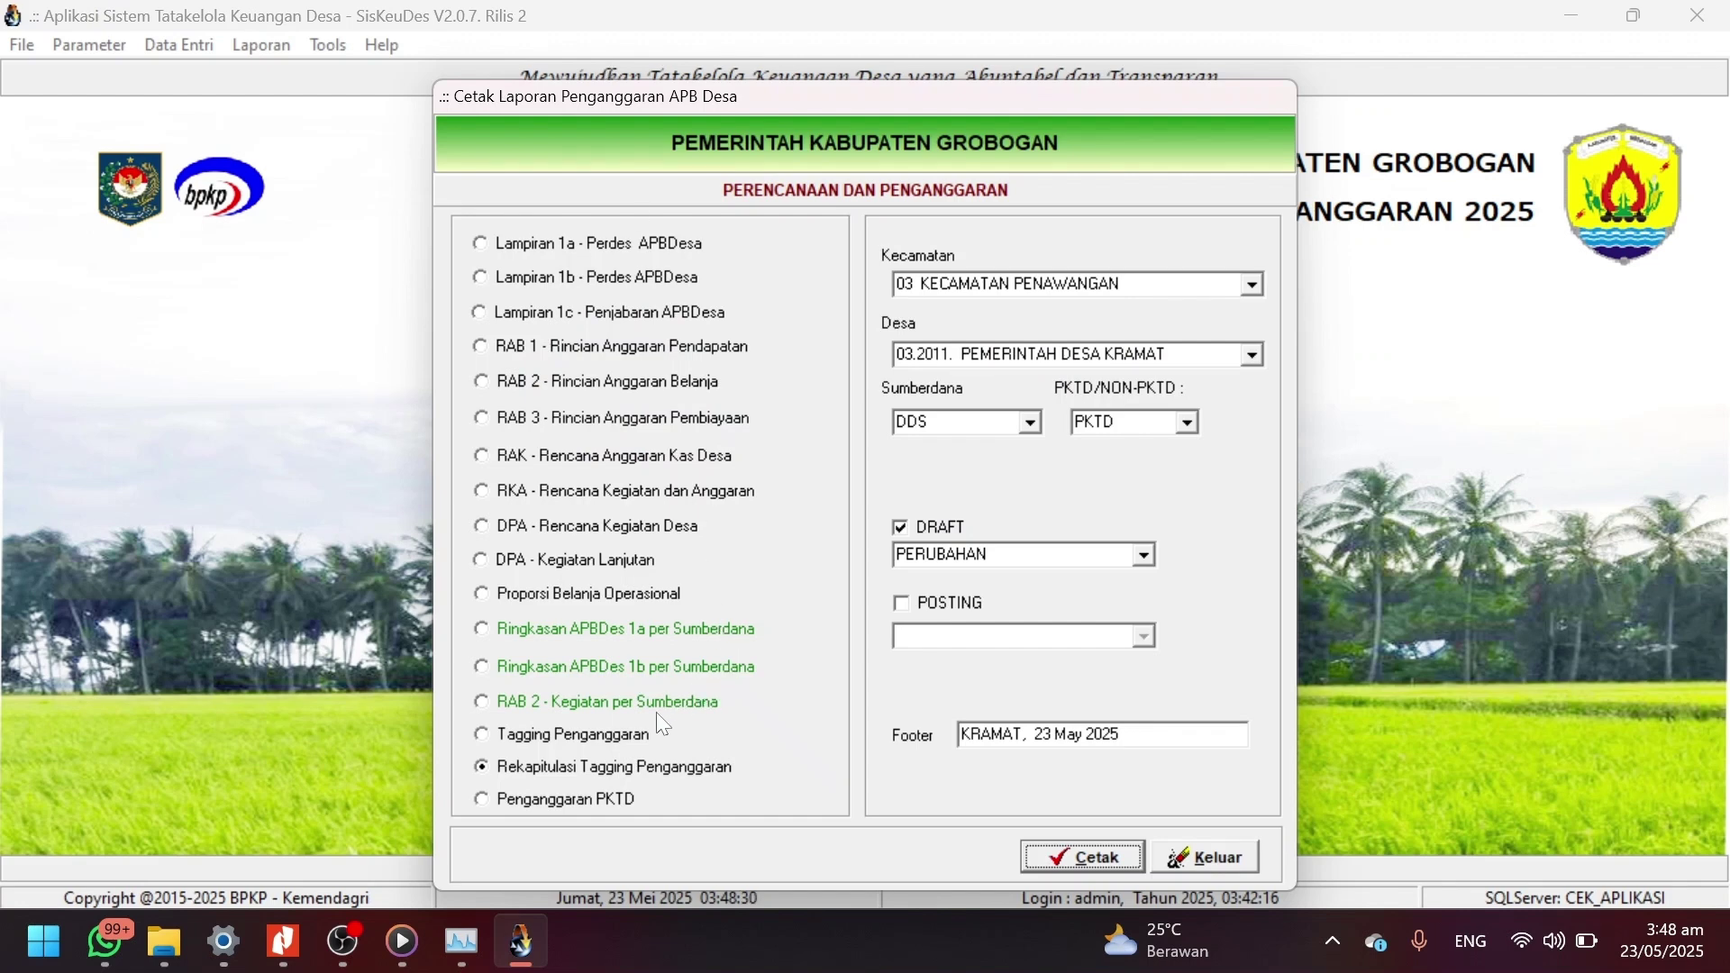
Preview the Tagging Penganggaran report for tag 07 Infrastruktur Publik, then close it.
left_click(571, 738)
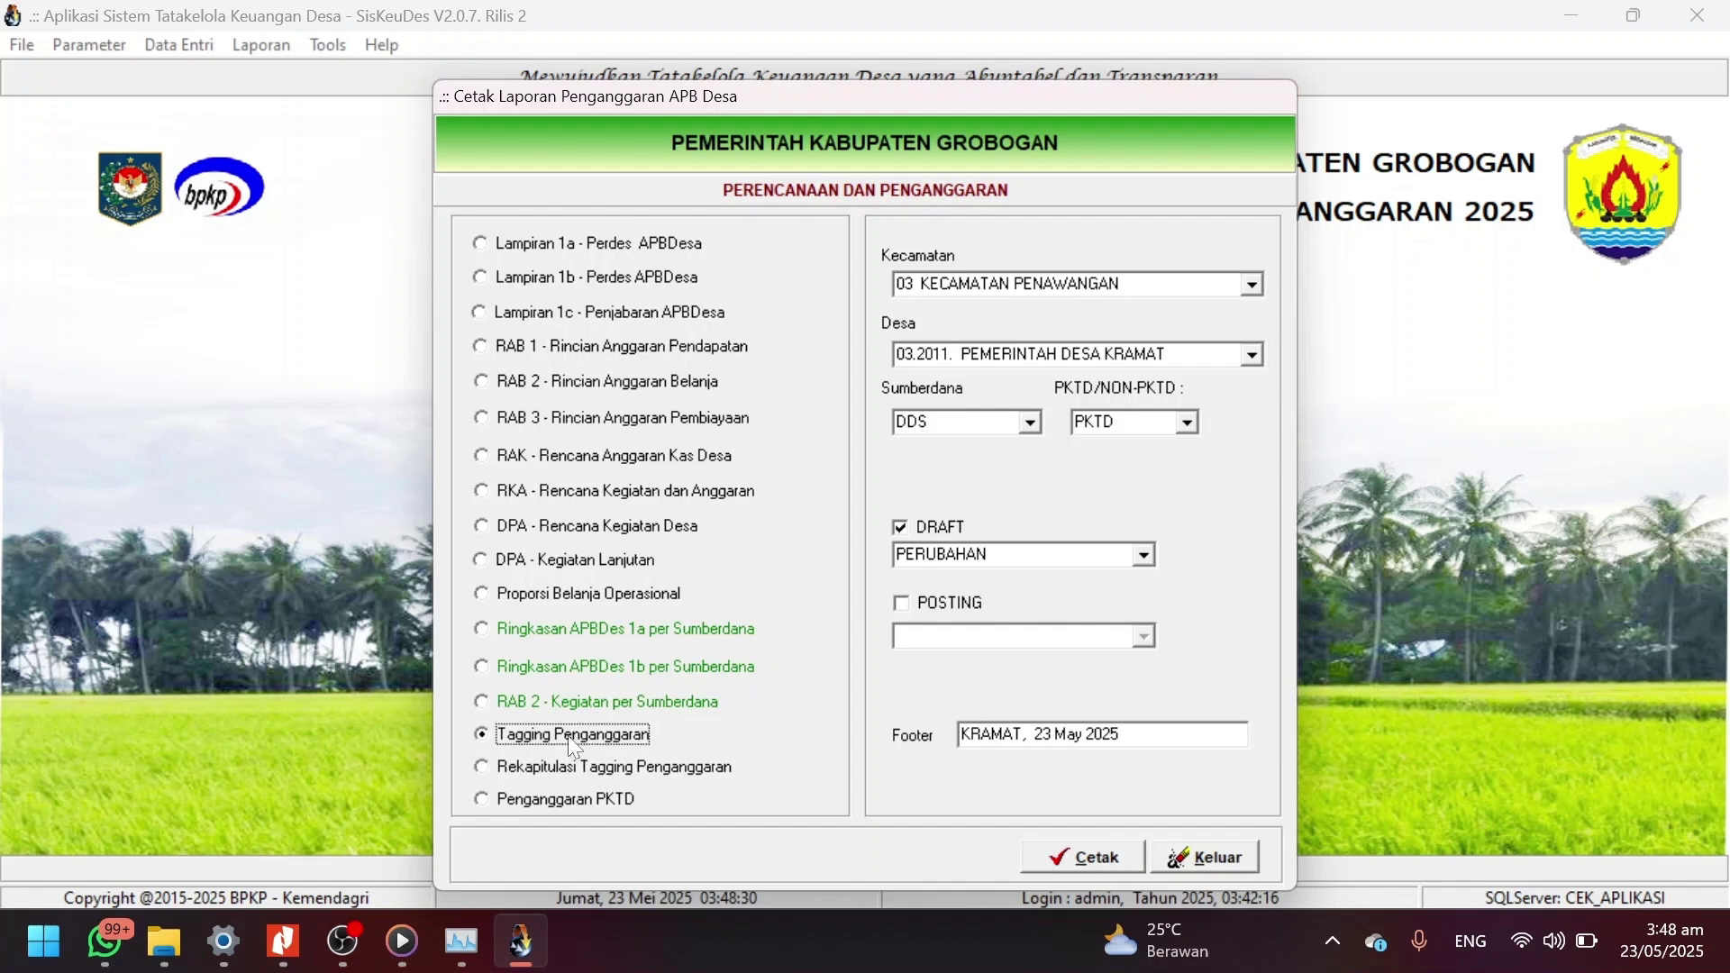
left_click(1252, 488)
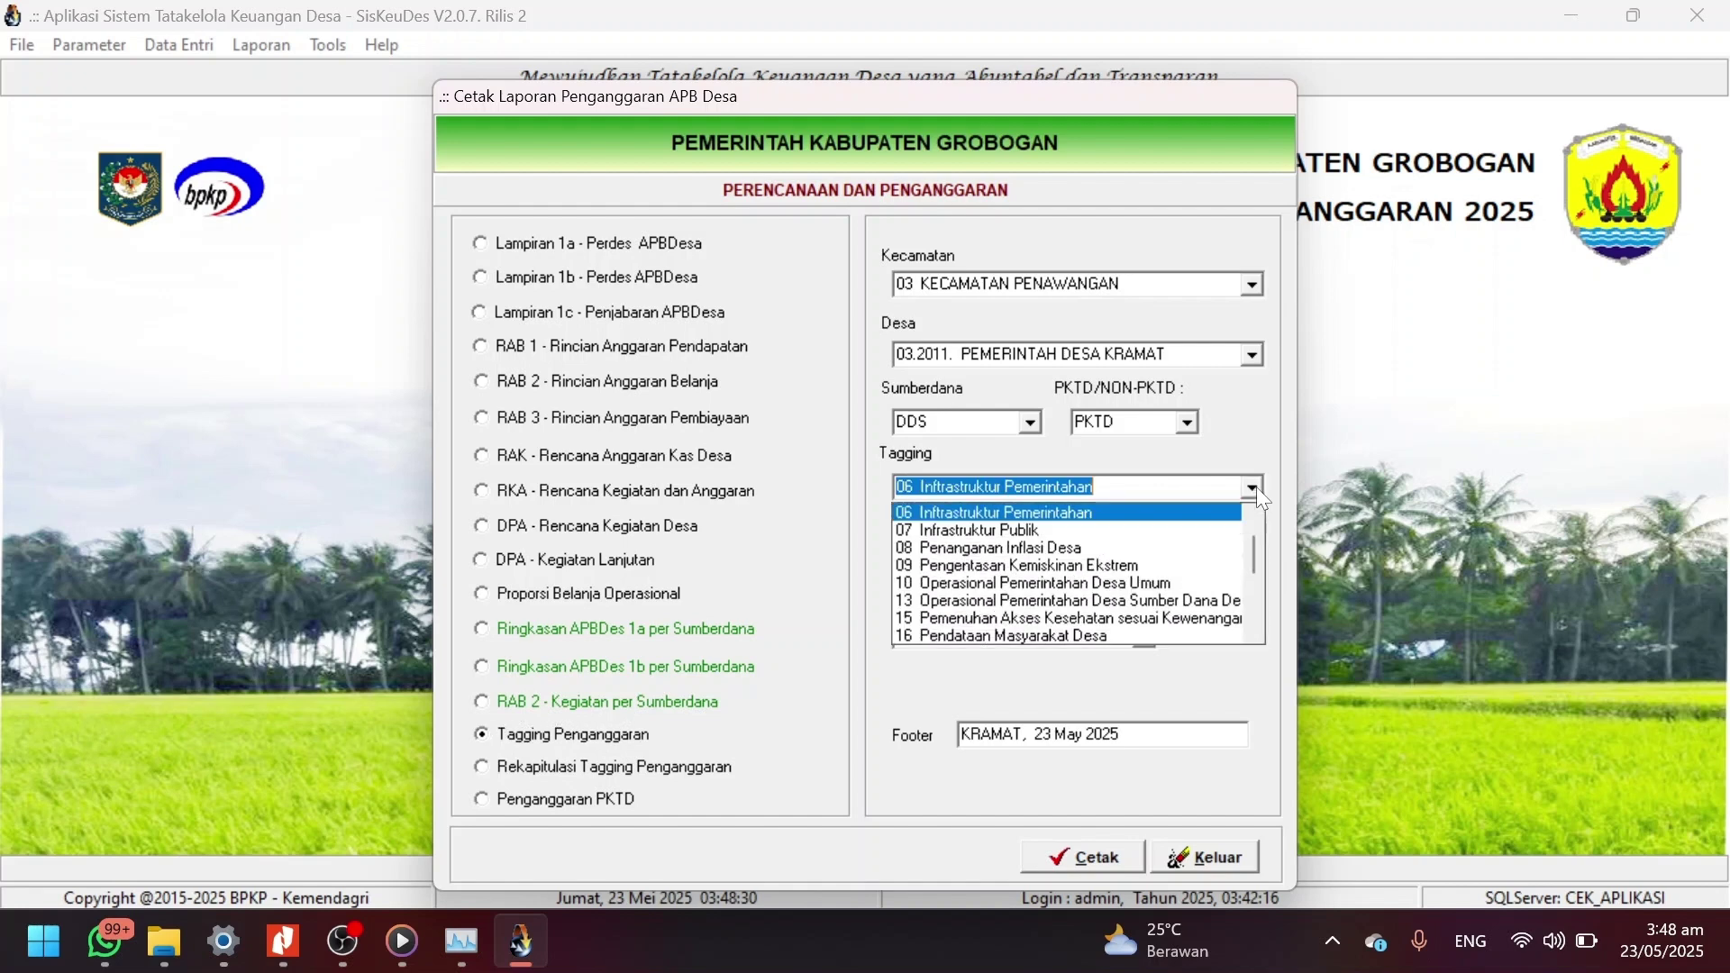
left_click(1110, 531)
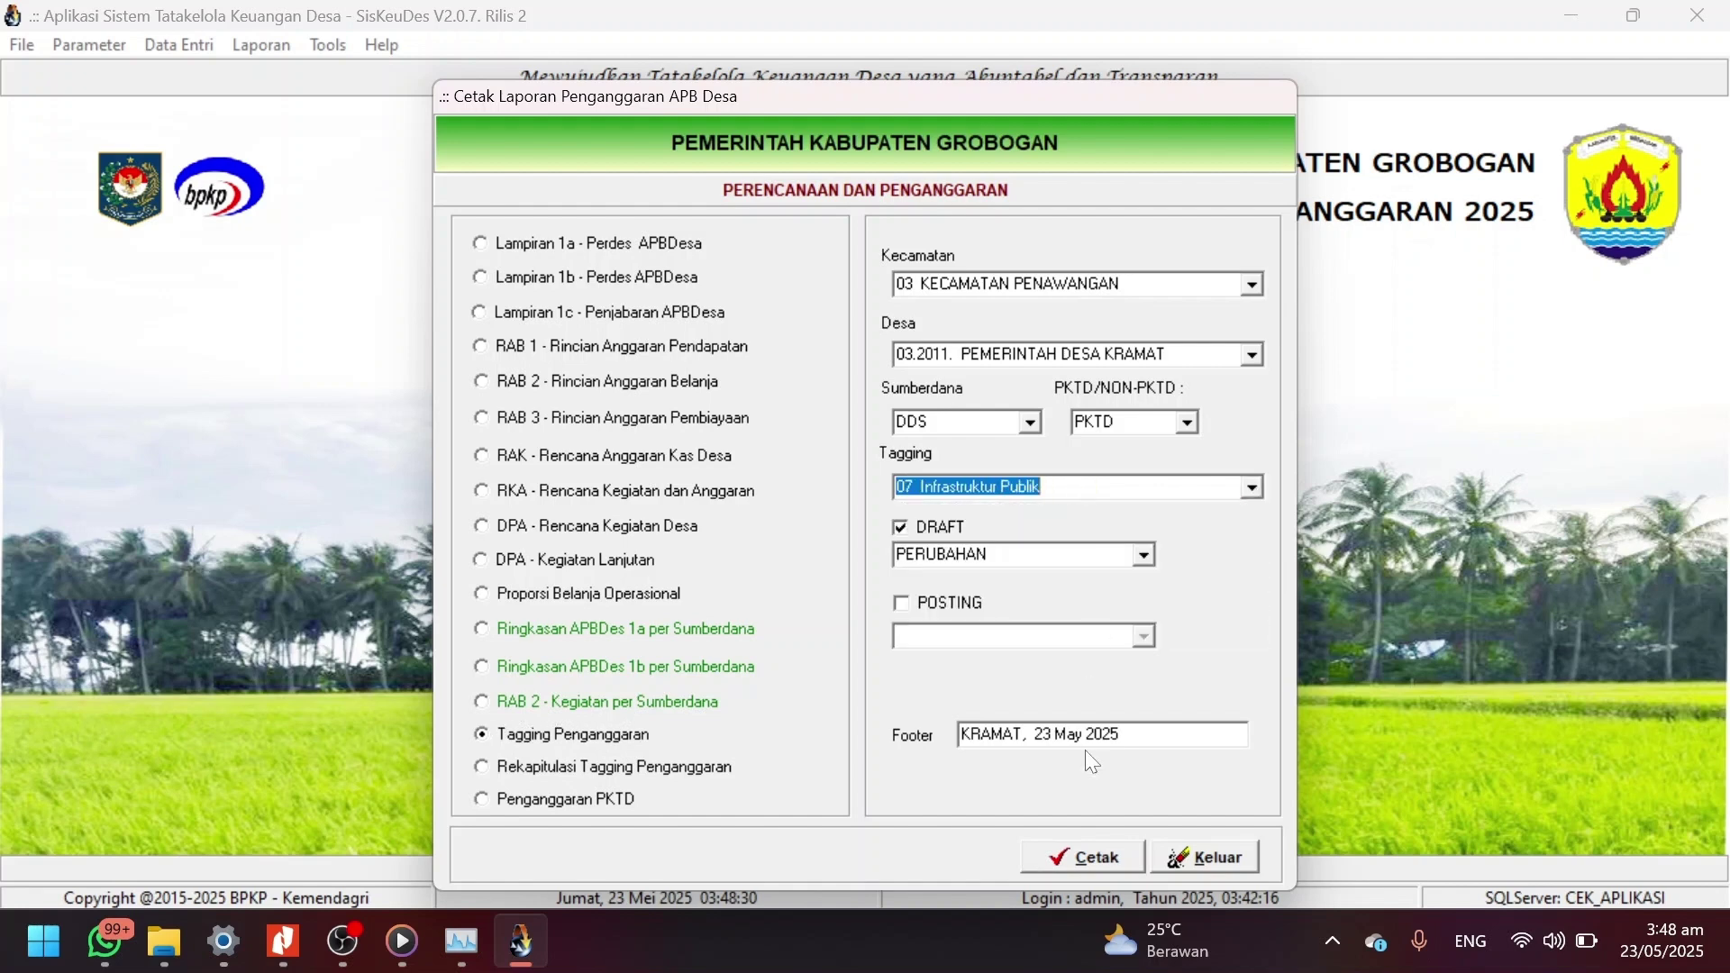
left_click(1090, 854)
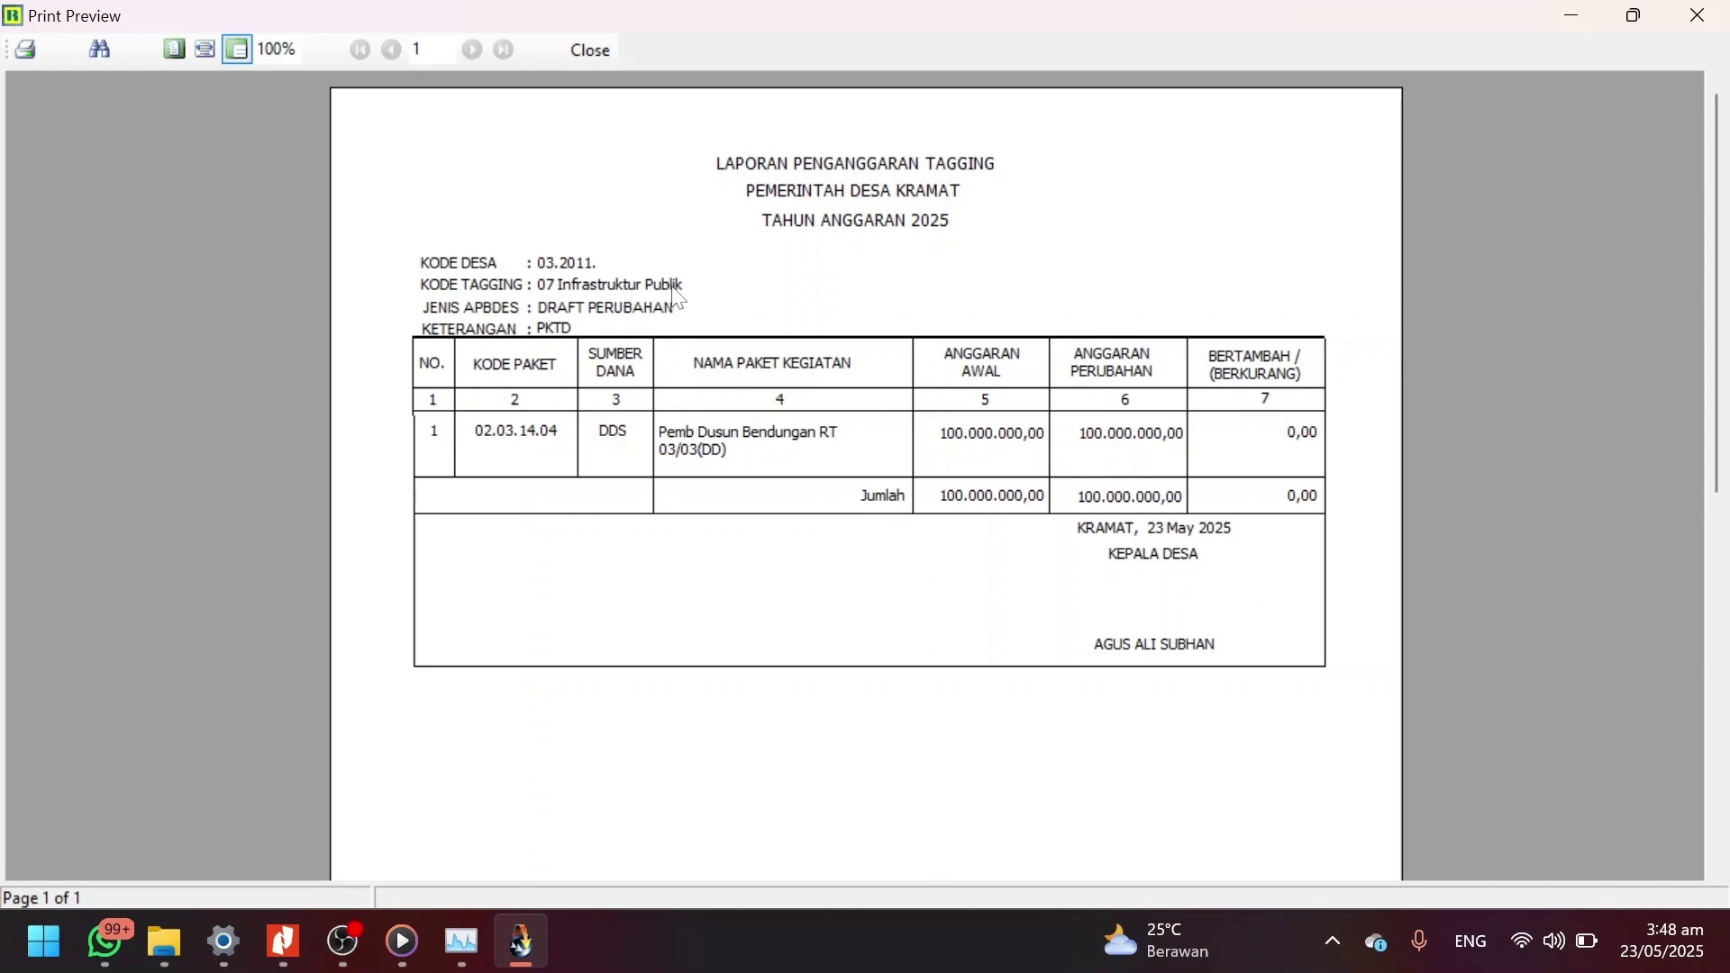
left_click(578, 51)
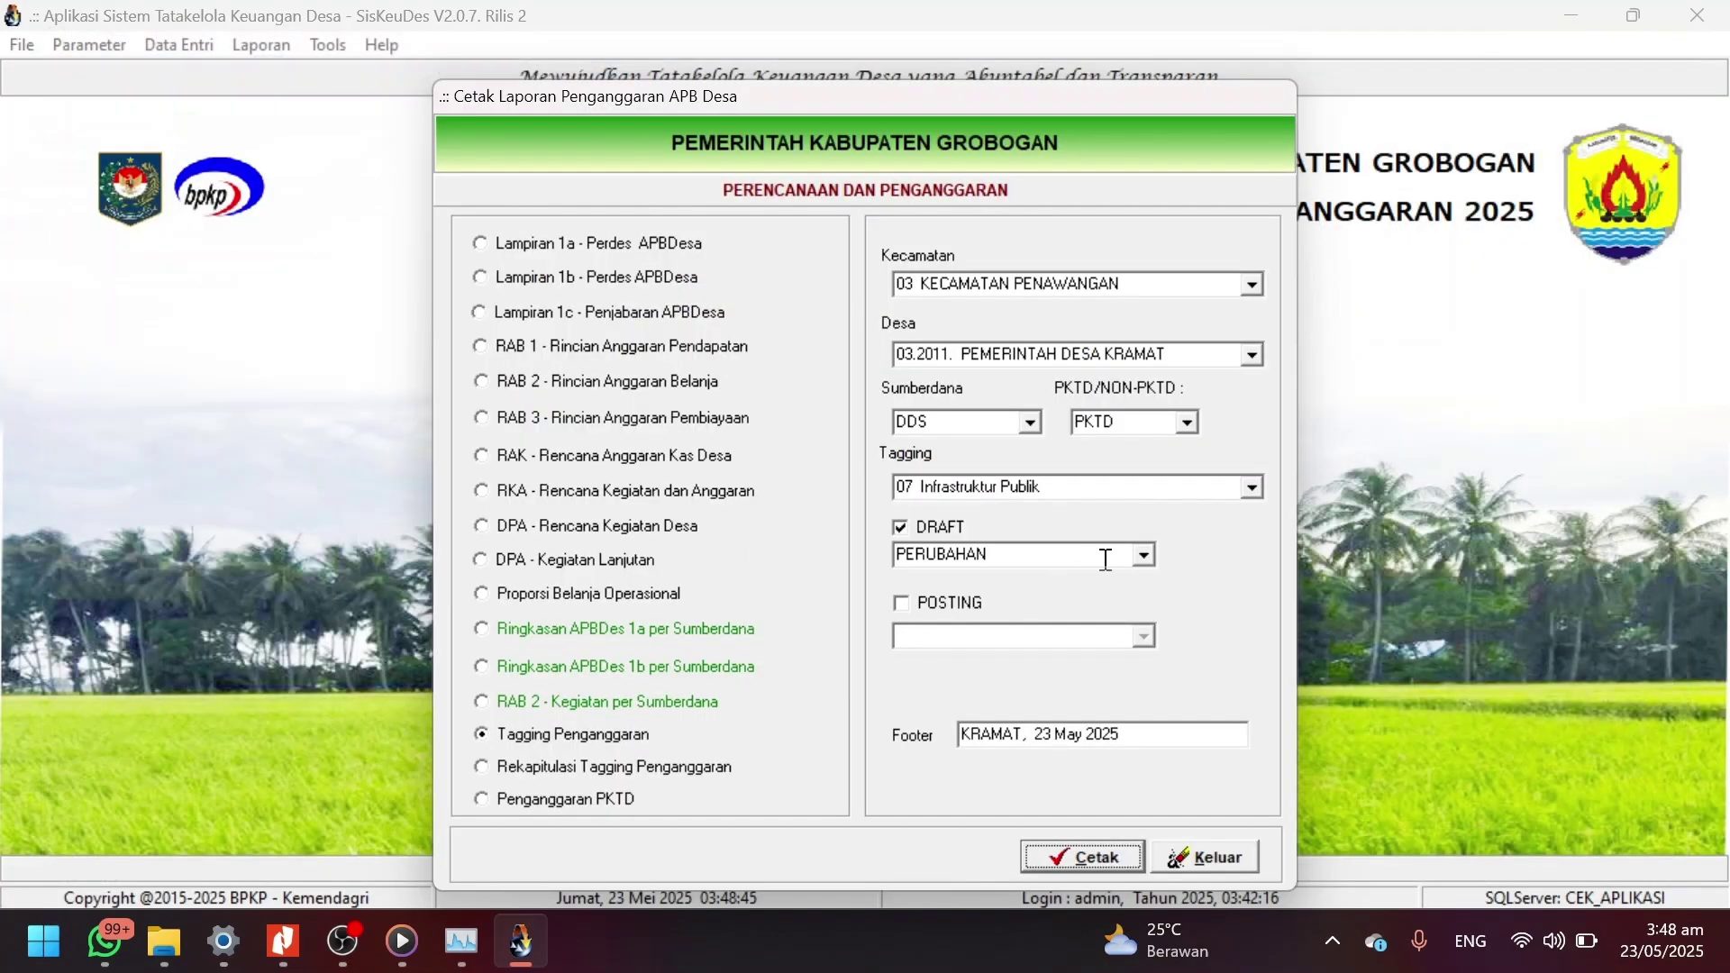
Preview the tagging report for 99 Lain Lain, close it, and exit the report dialog.
left_click(1252, 487)
scroll(1157, 620, "down", 3)
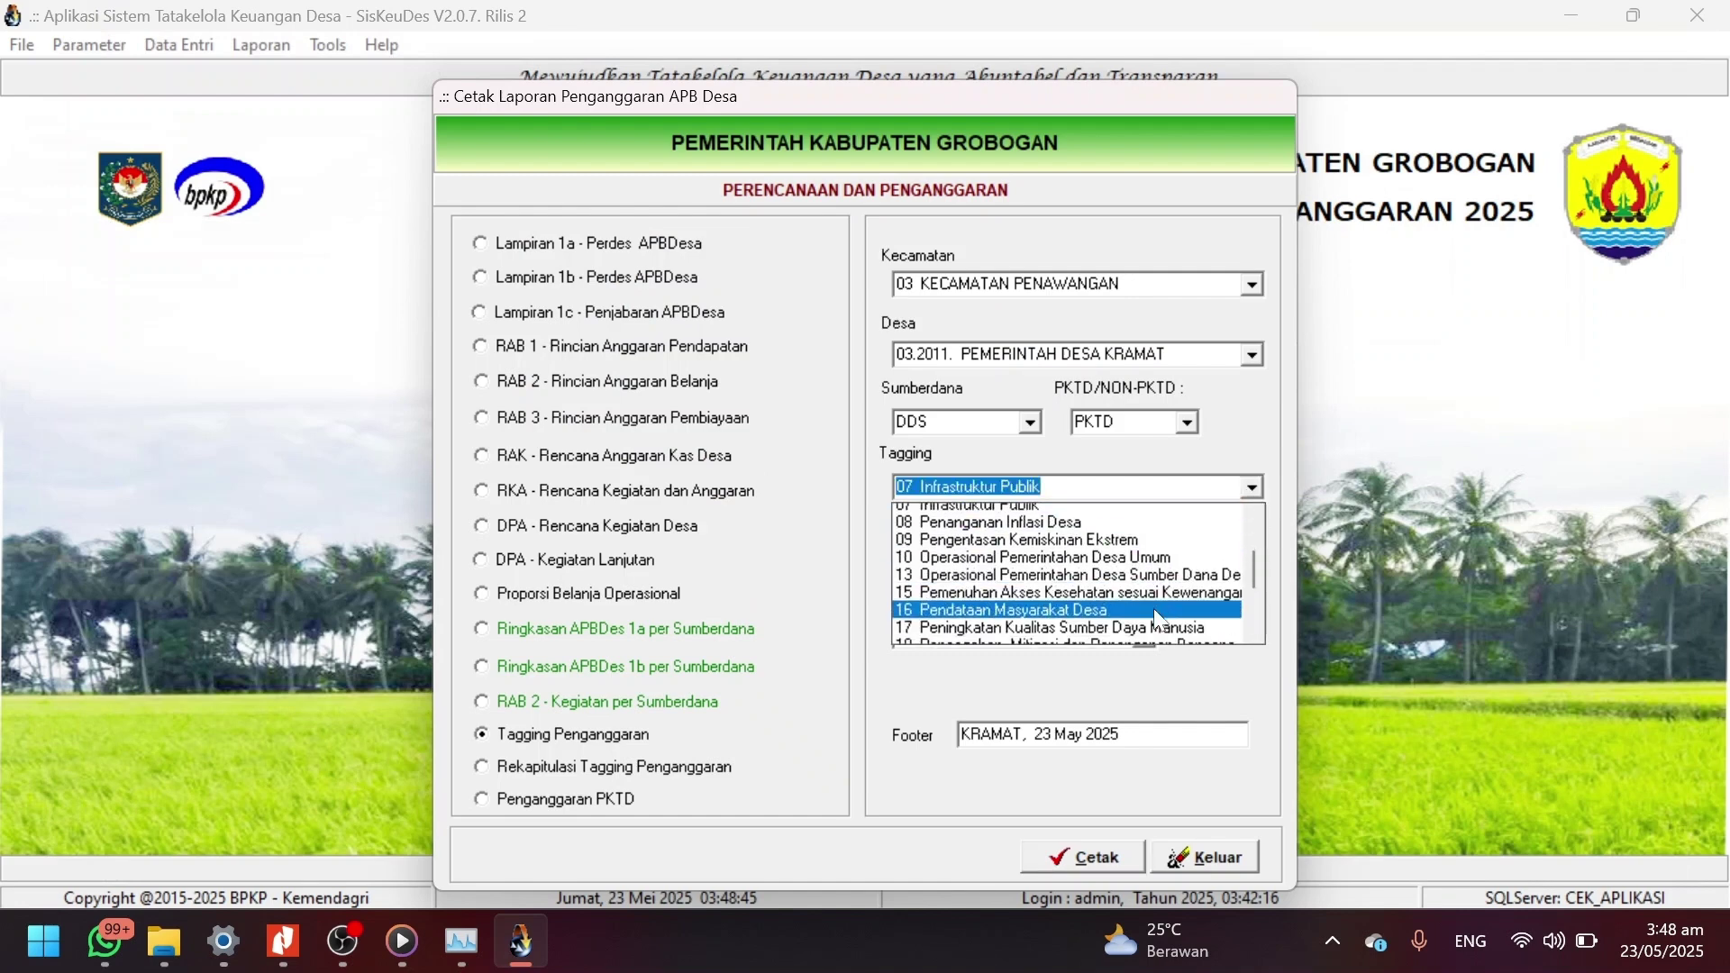
scroll(1158, 620, "down", 2)
left_click(1072, 637)
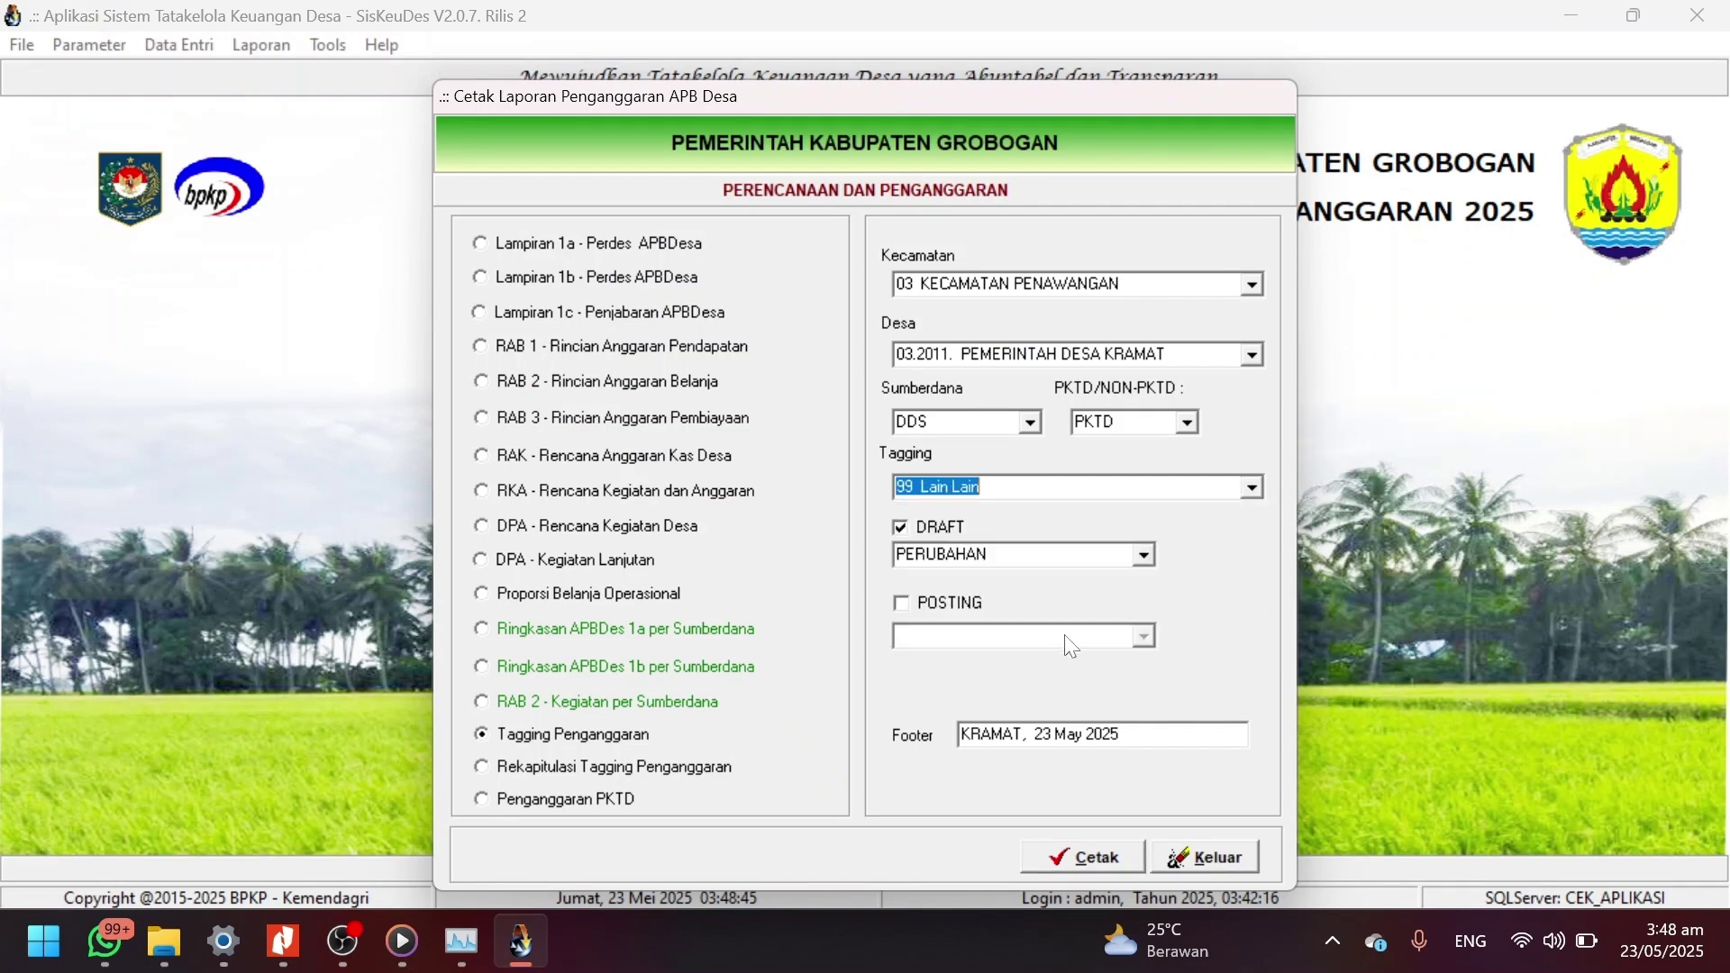
left_click(1077, 859)
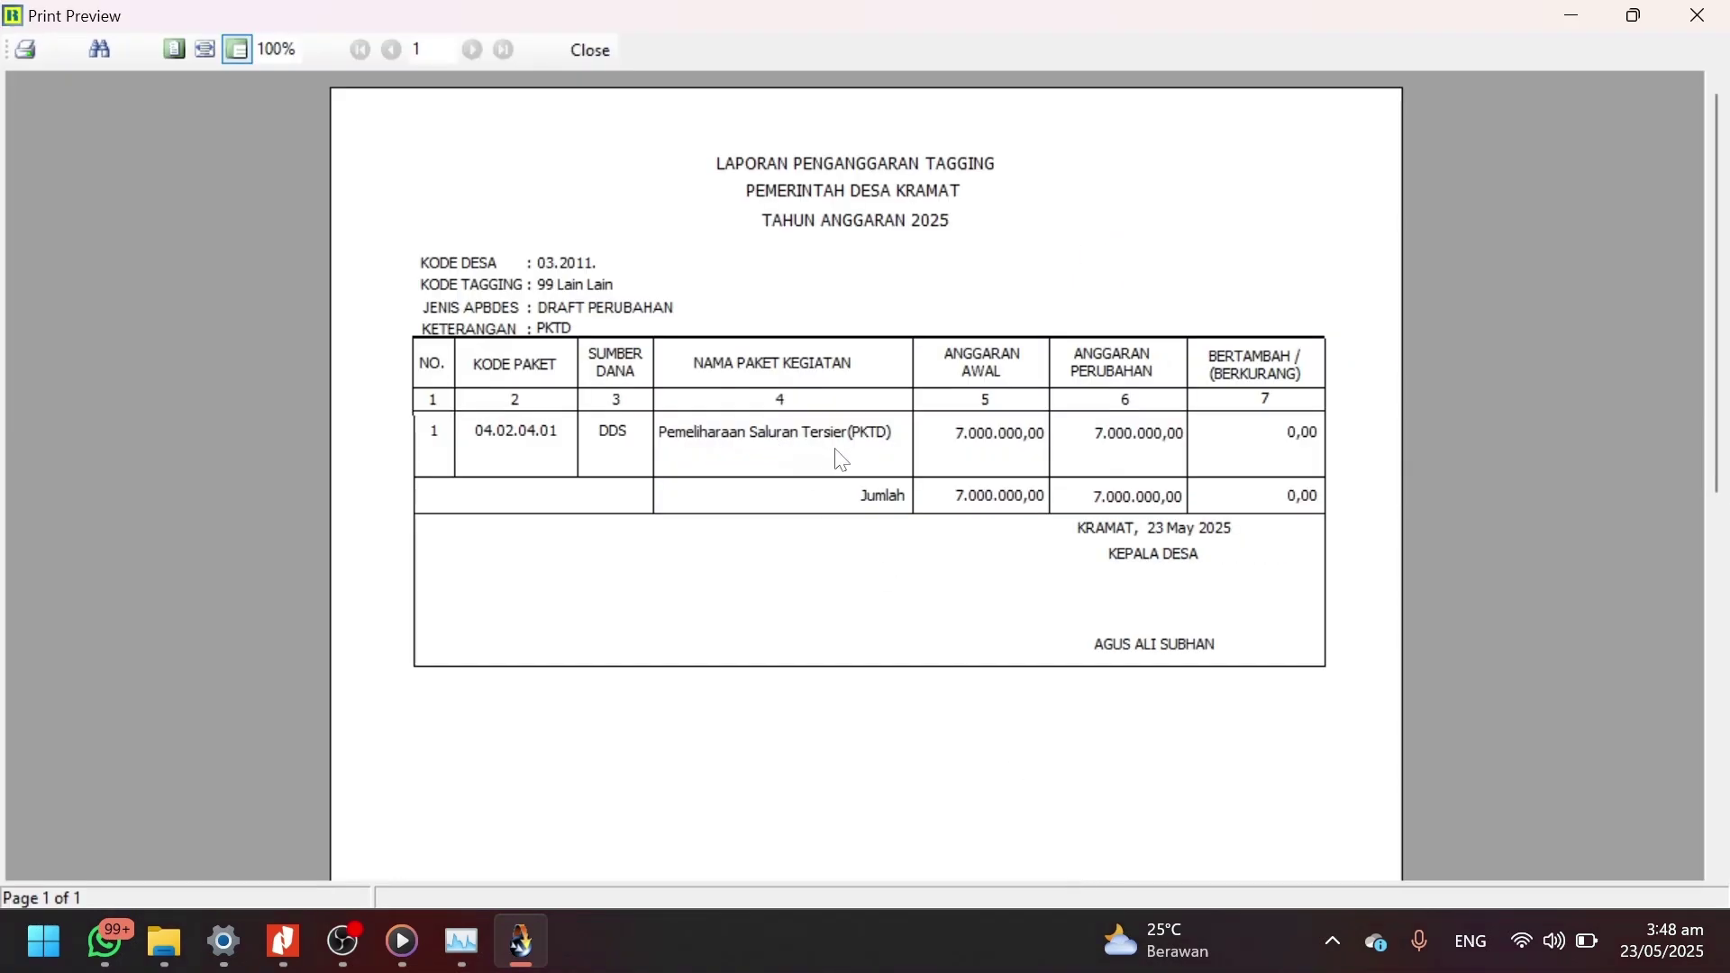
left_click(597, 50)
left_click(1234, 852)
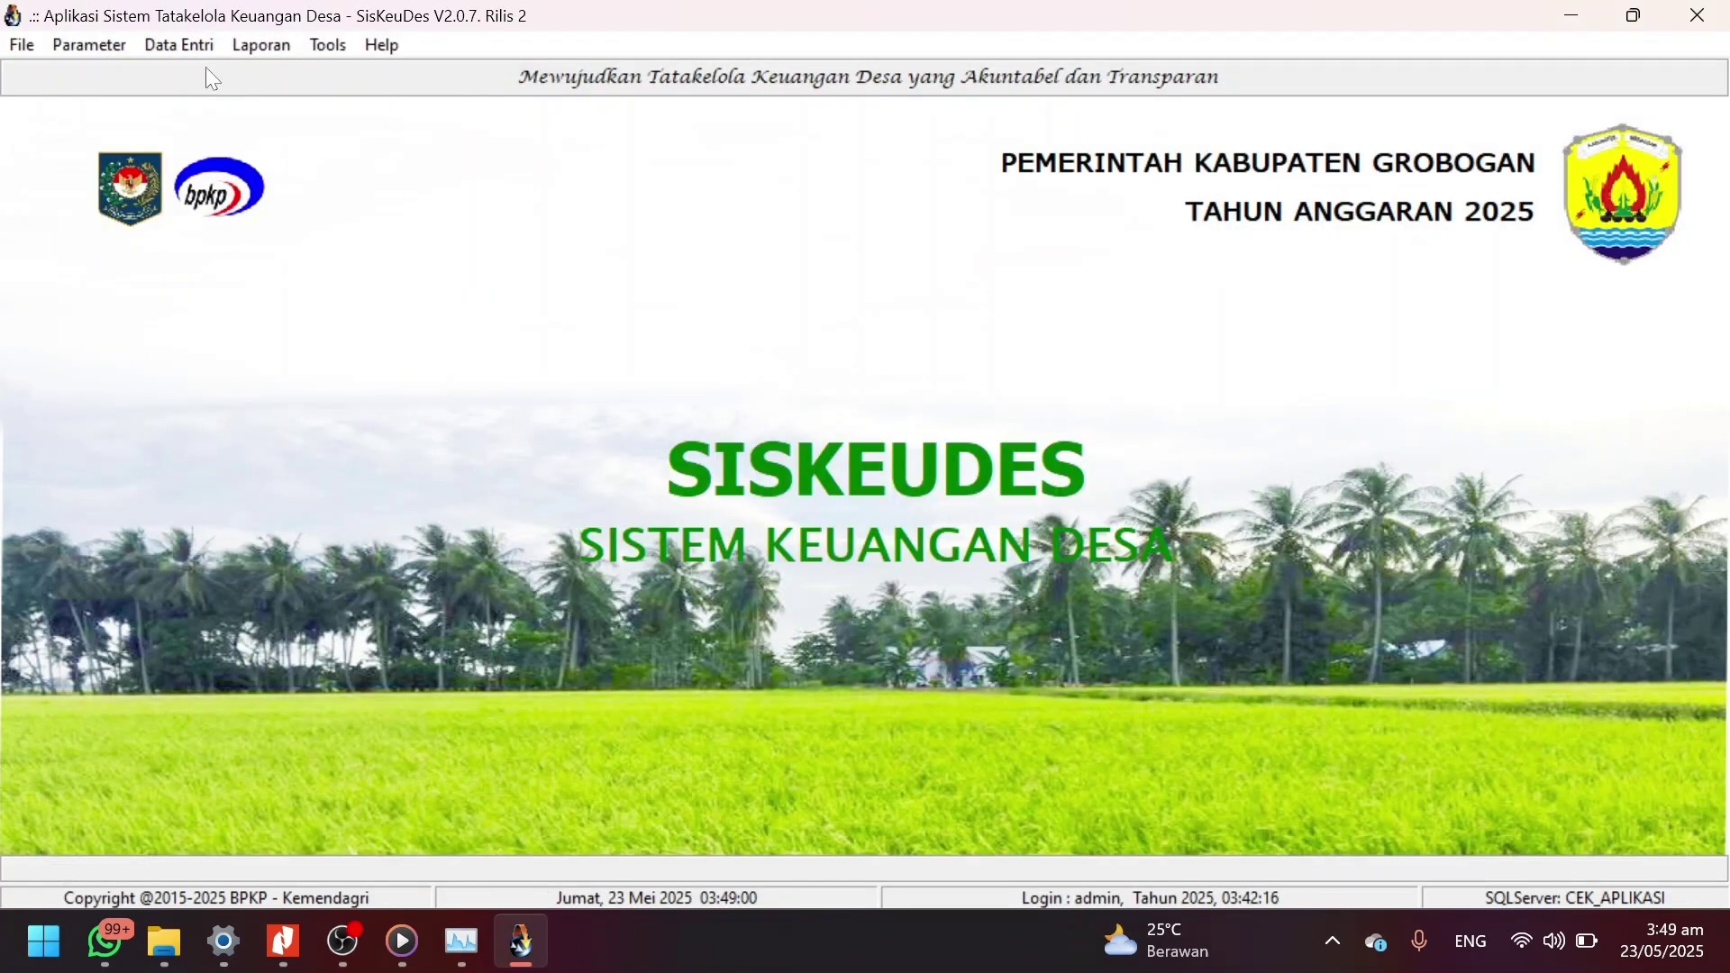
Open Posting APBDesa and select Pemerintah Desa Kramat in Kecamatan Penawangan.
left_click(189, 46)
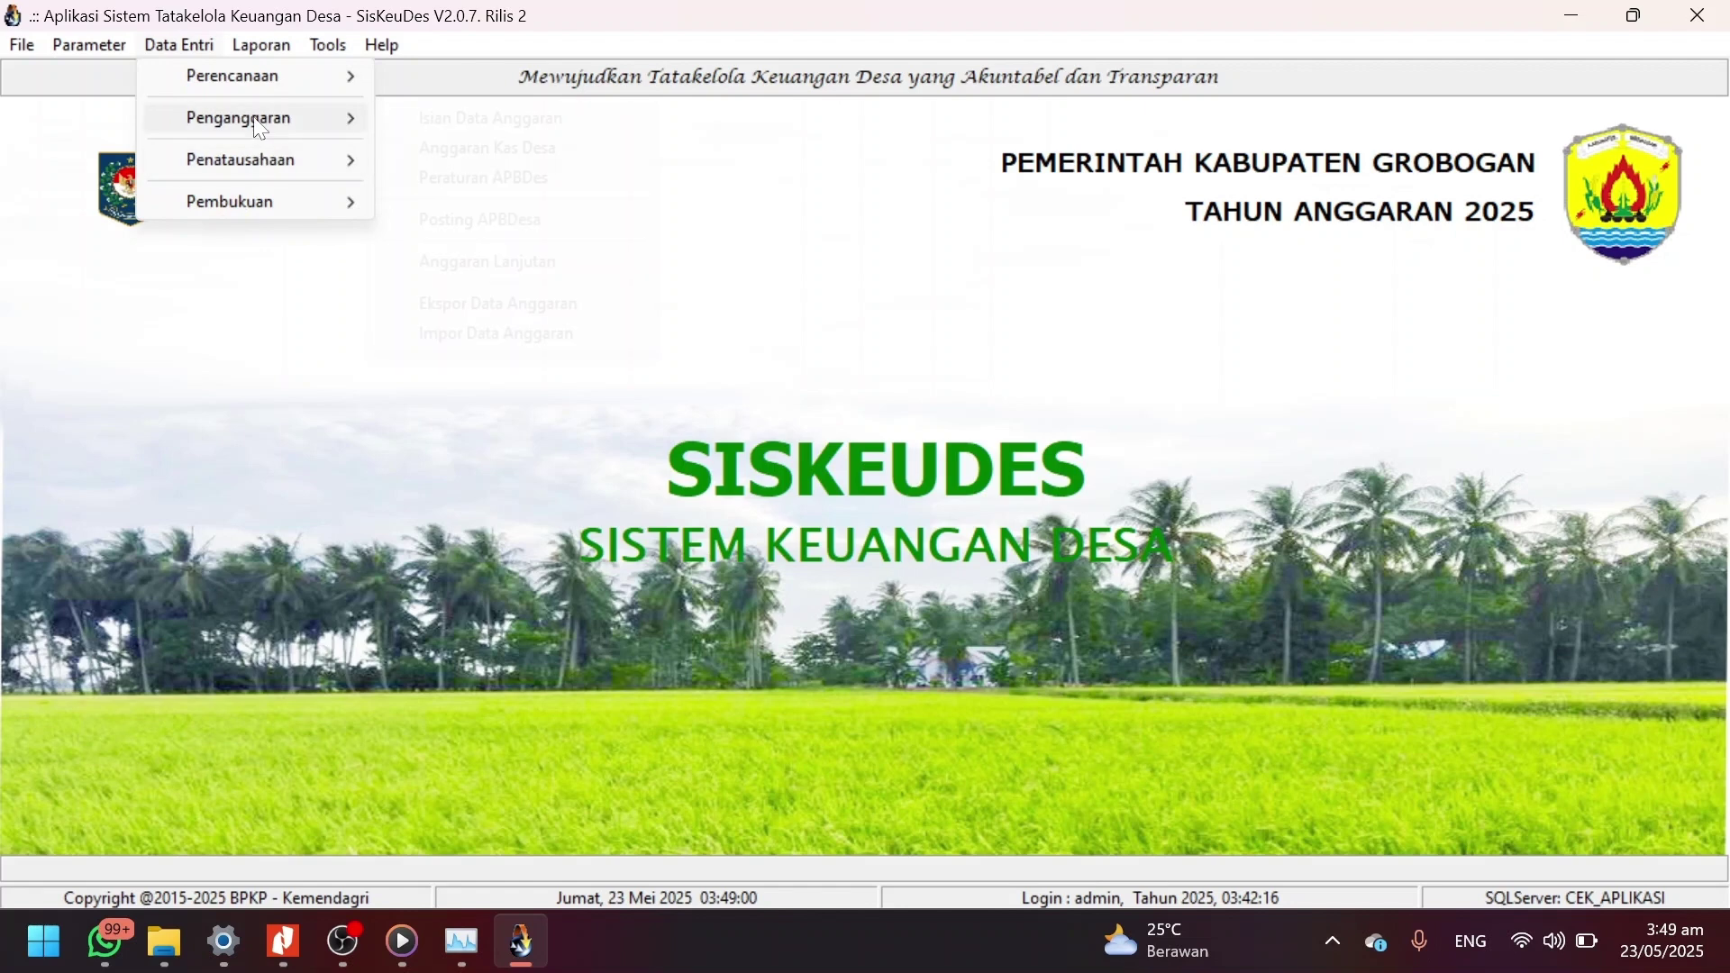
mouse_move(262, 118)
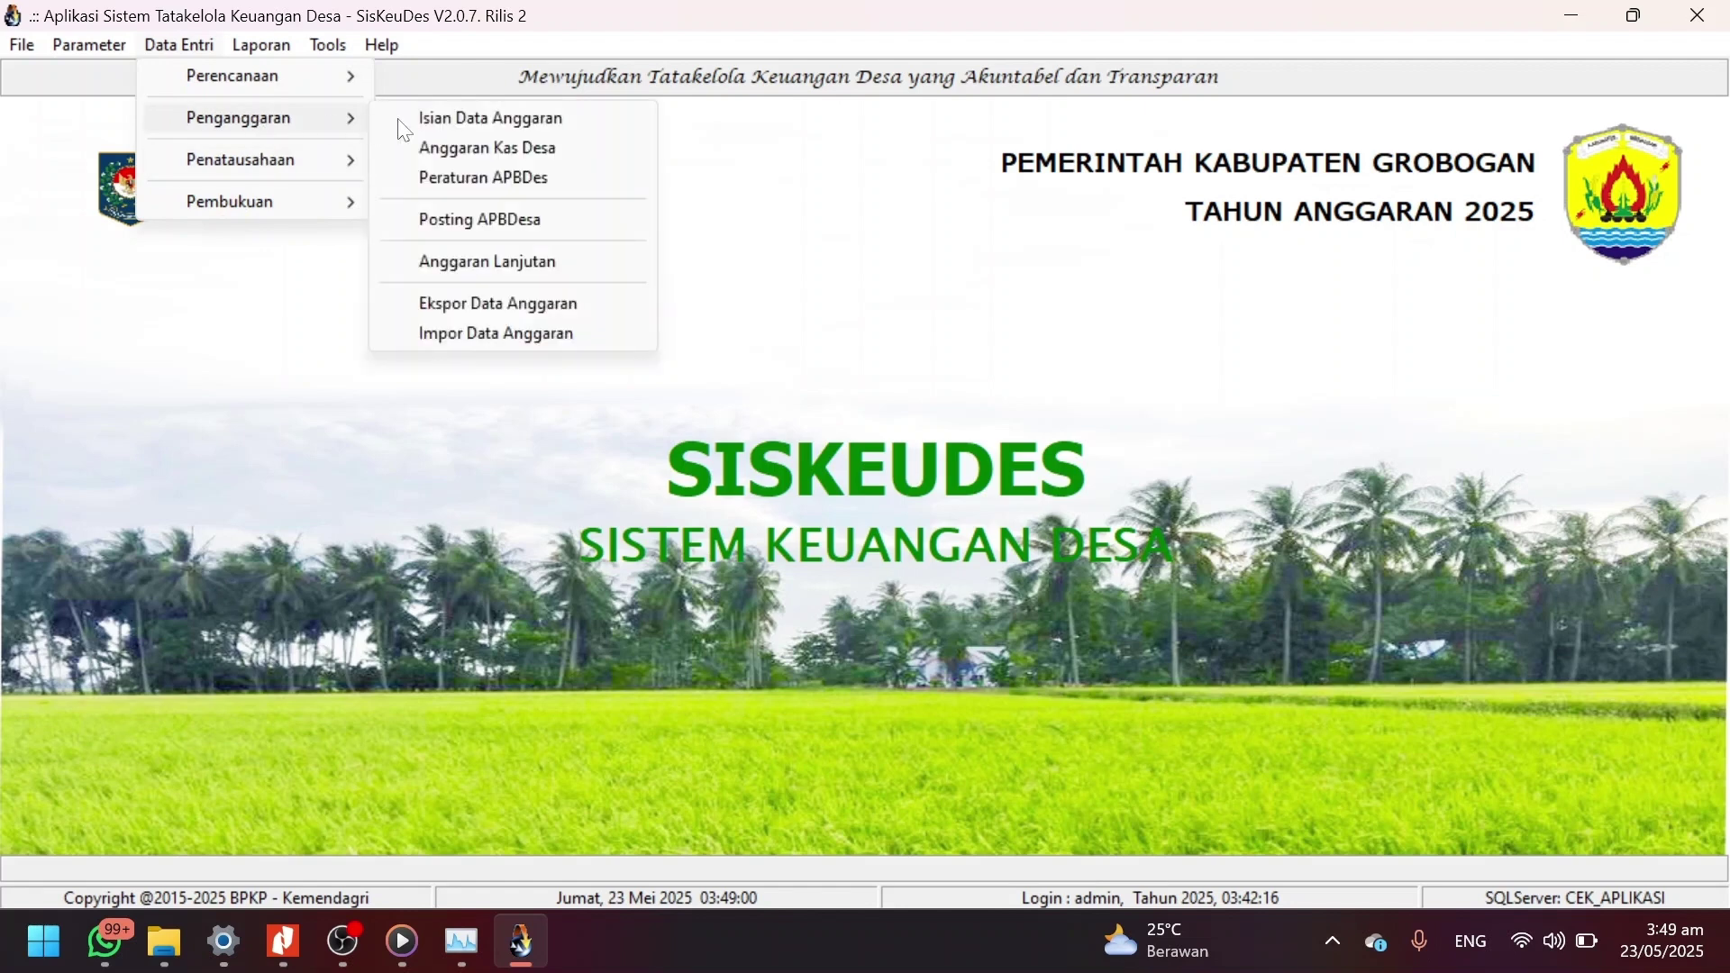
left_click(479, 224)
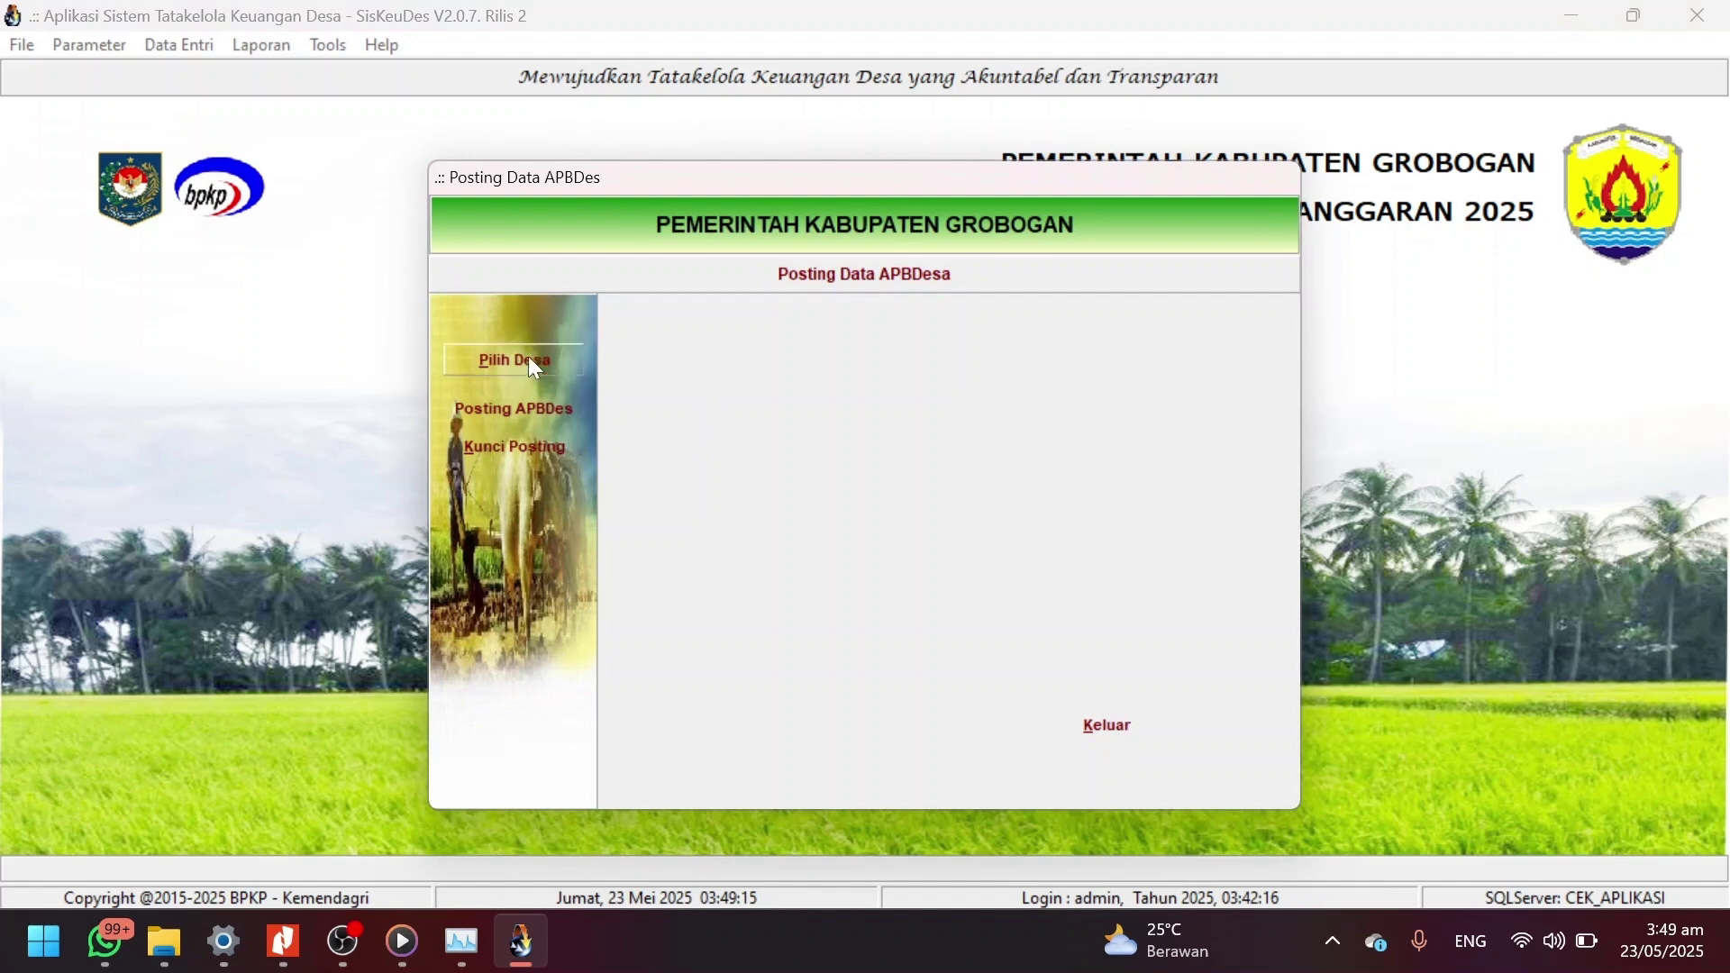
left_click(527, 359)
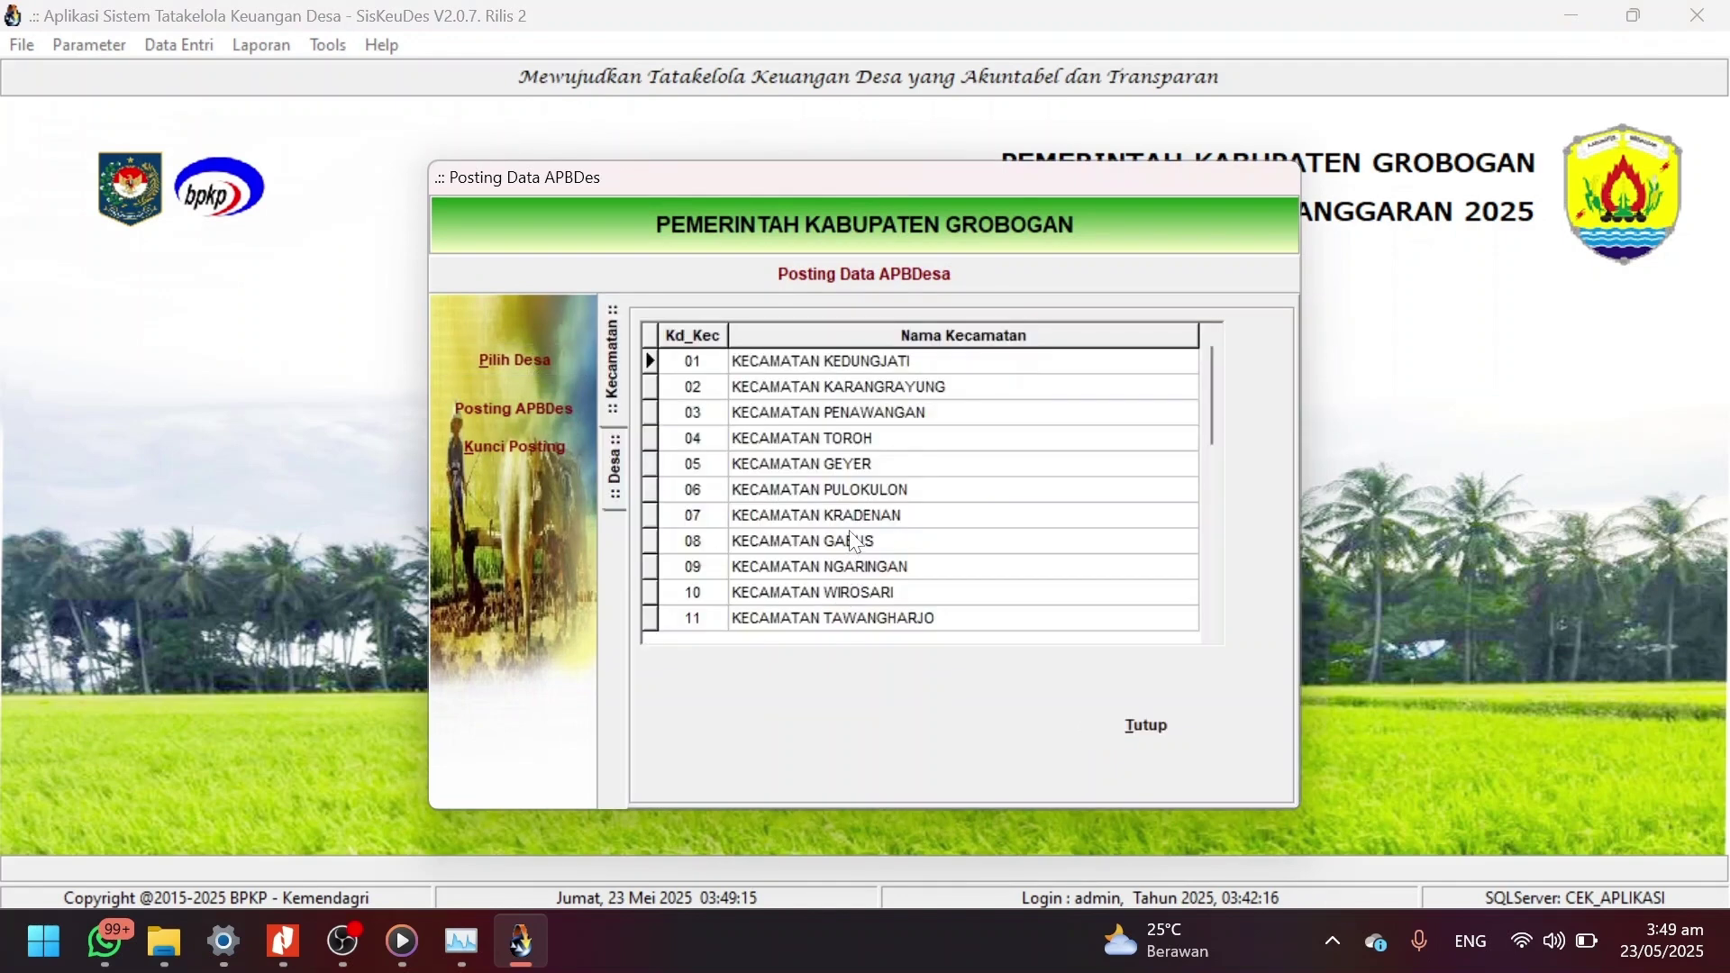
double_click(869, 410)
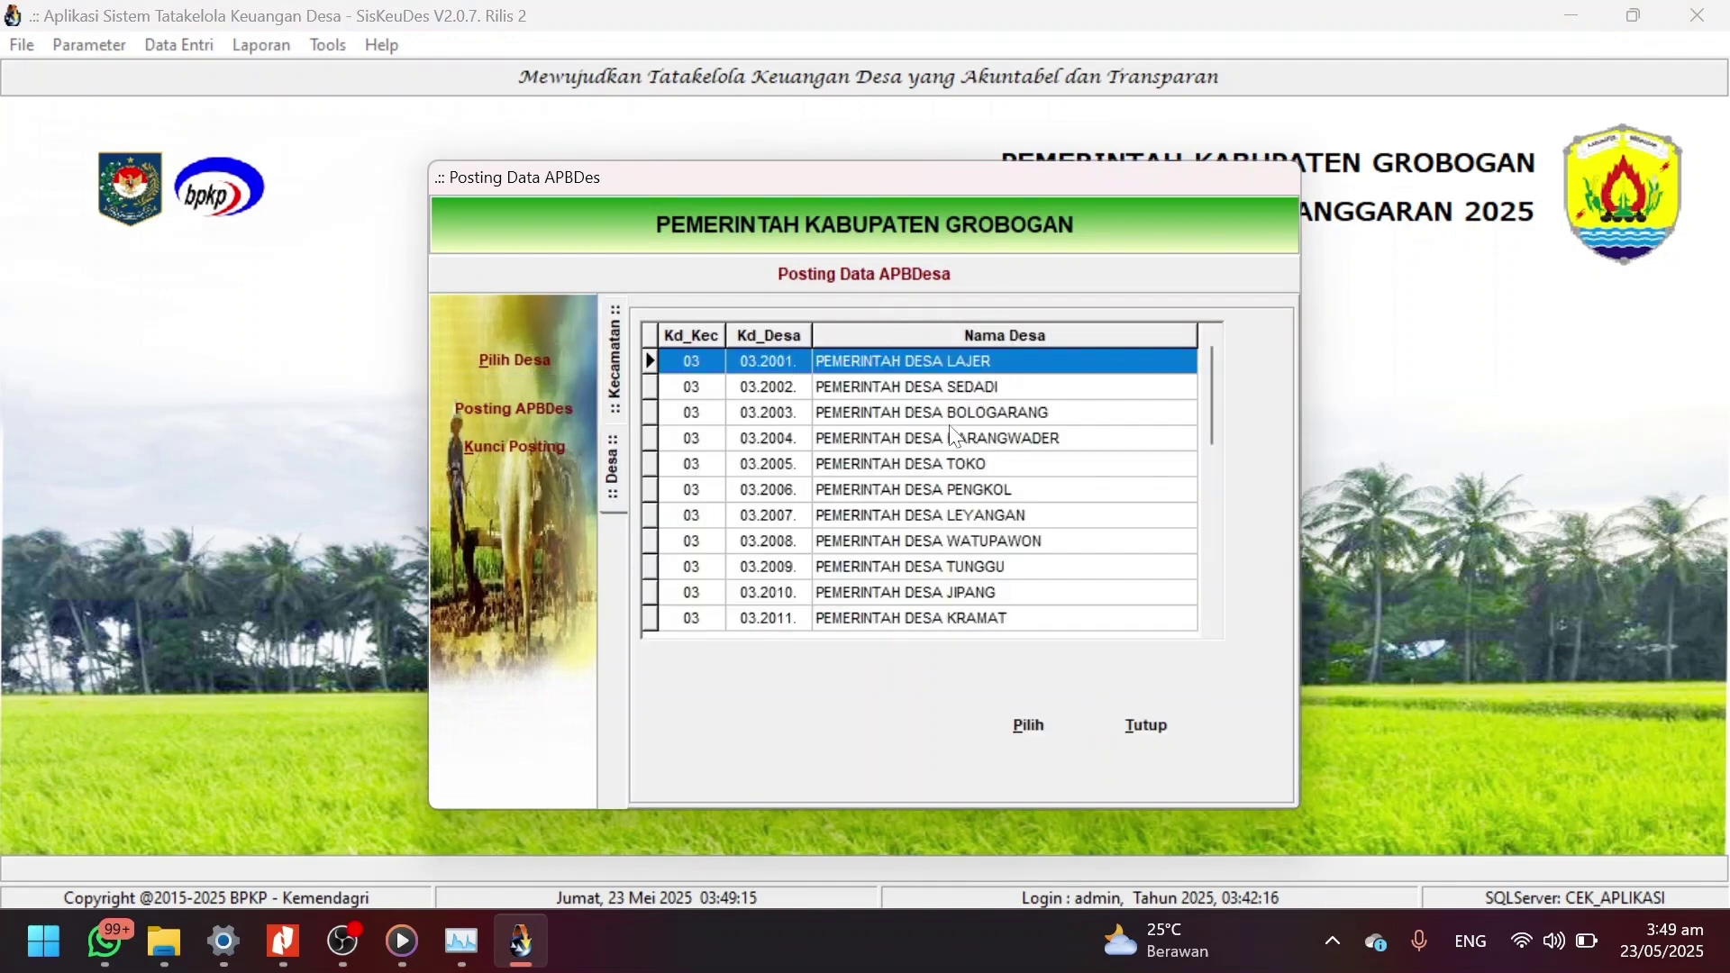
left_click(949, 593)
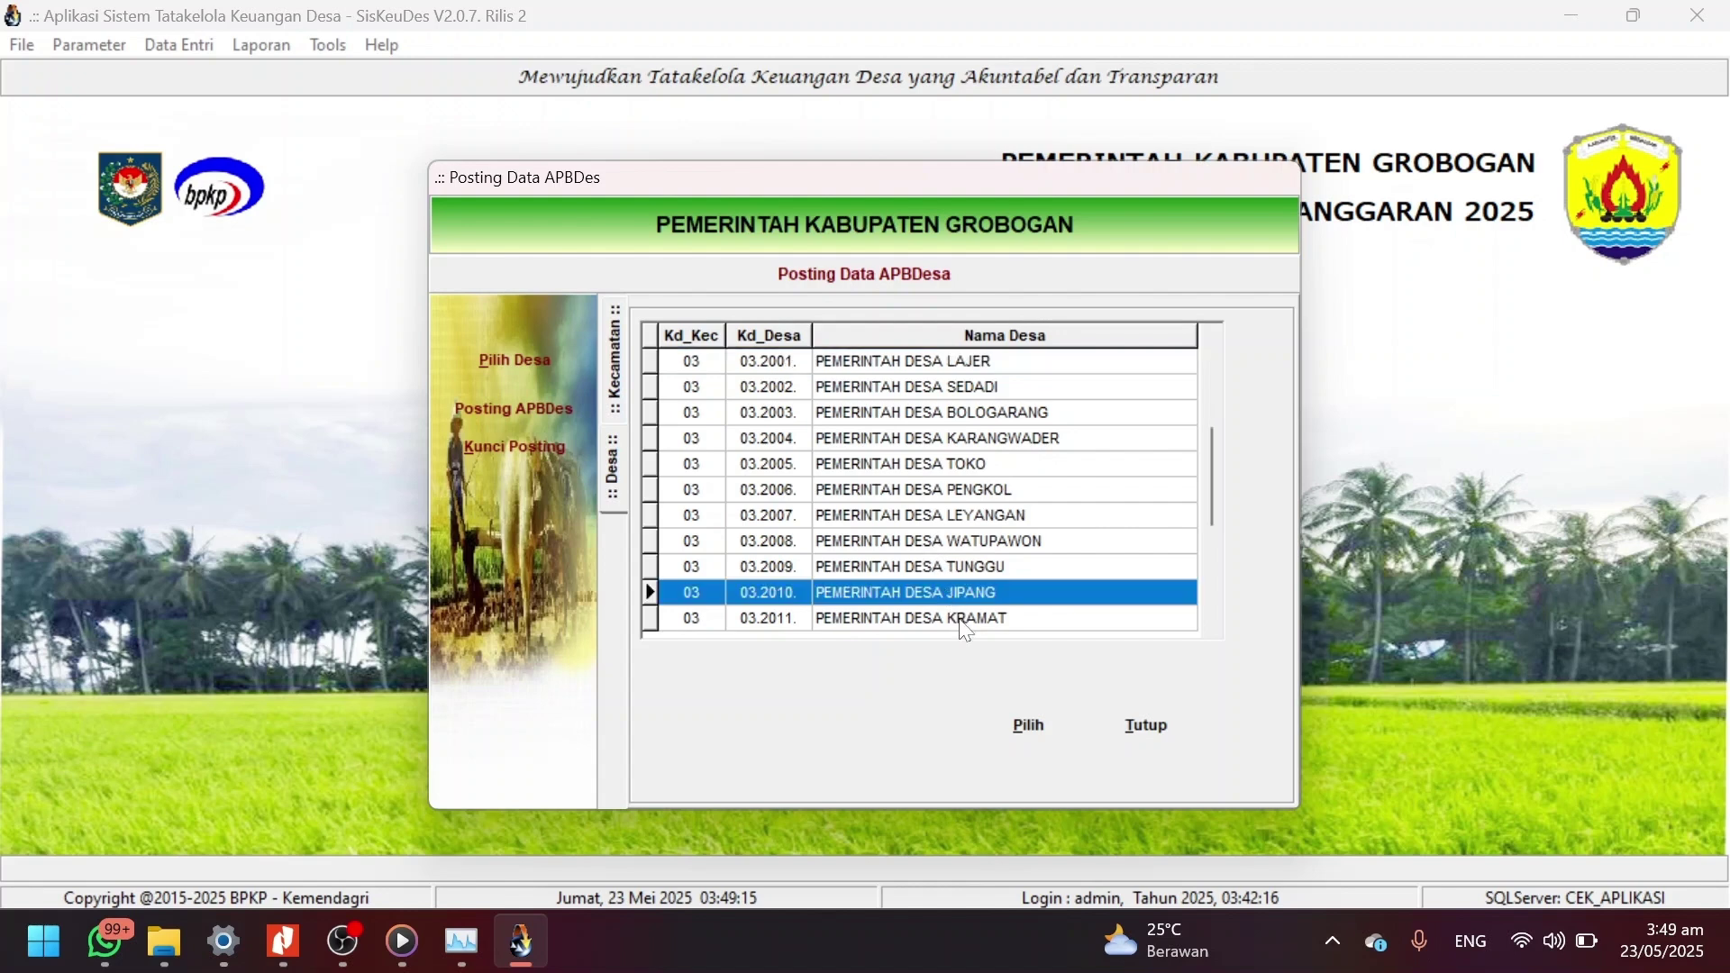
double_click(958, 618)
Set up APBDesa Perubahan posting with Perdes and Perkades number 5, date 23/05/2025, officer admin.
left_click(533, 411)
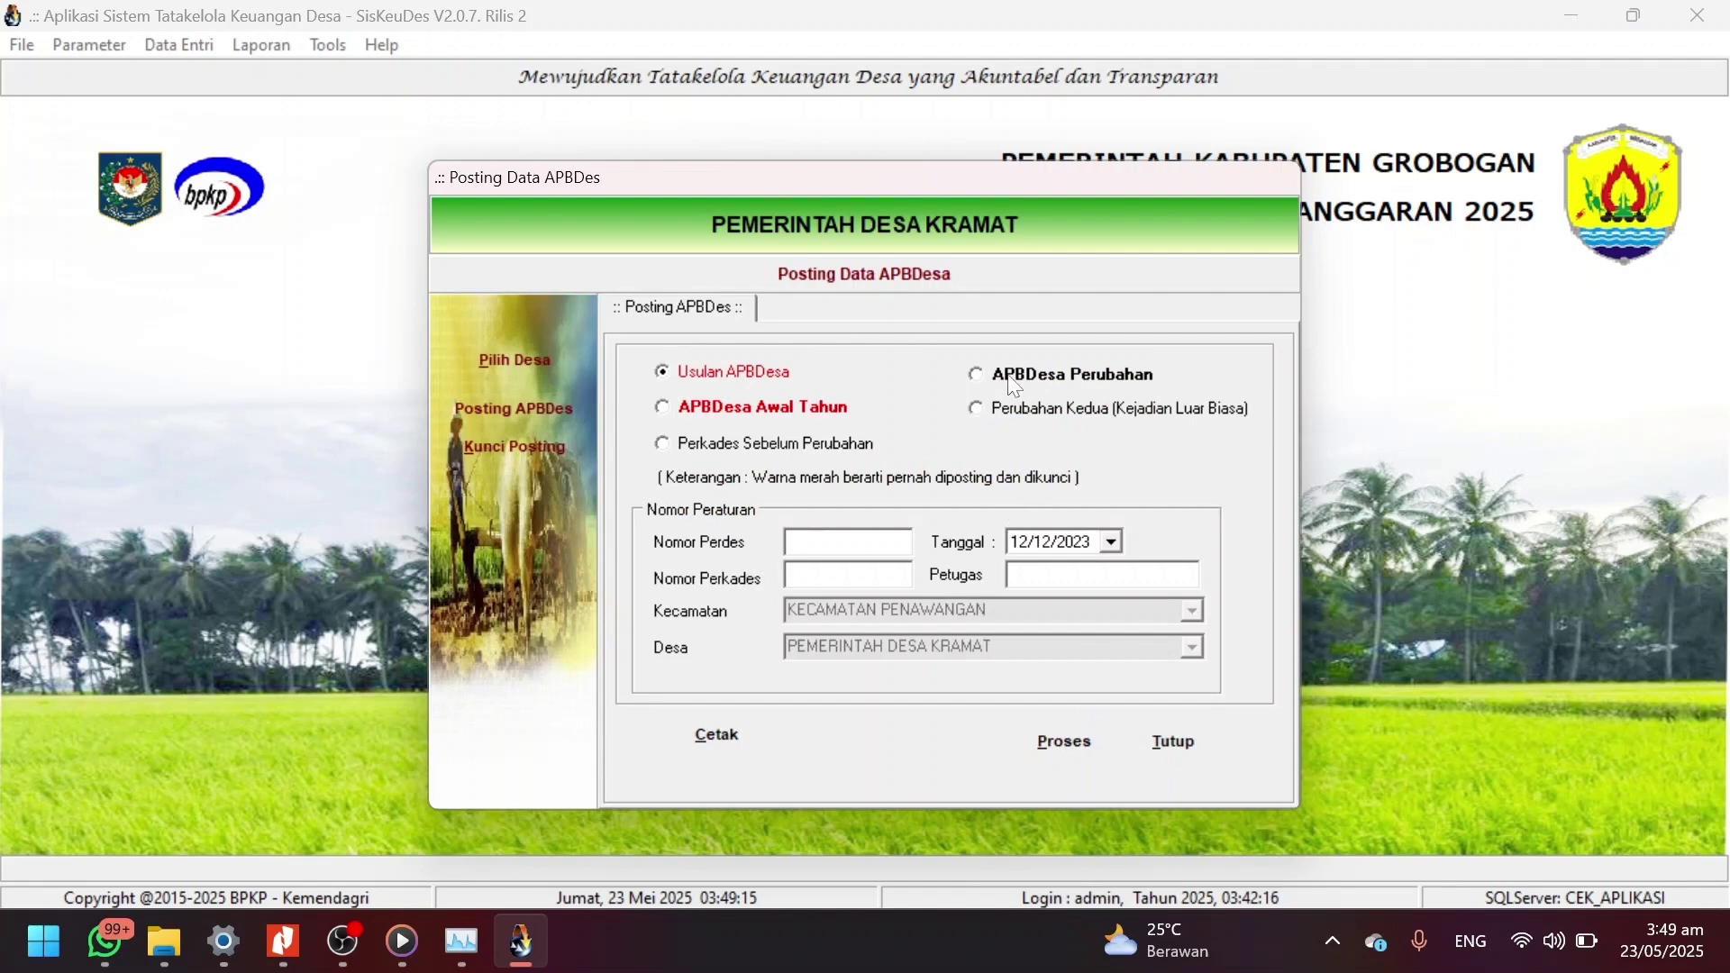
left_click(1014, 378)
left_click(825, 537)
type("5")
left_click(841, 568)
type("5")
left_click(1111, 541)
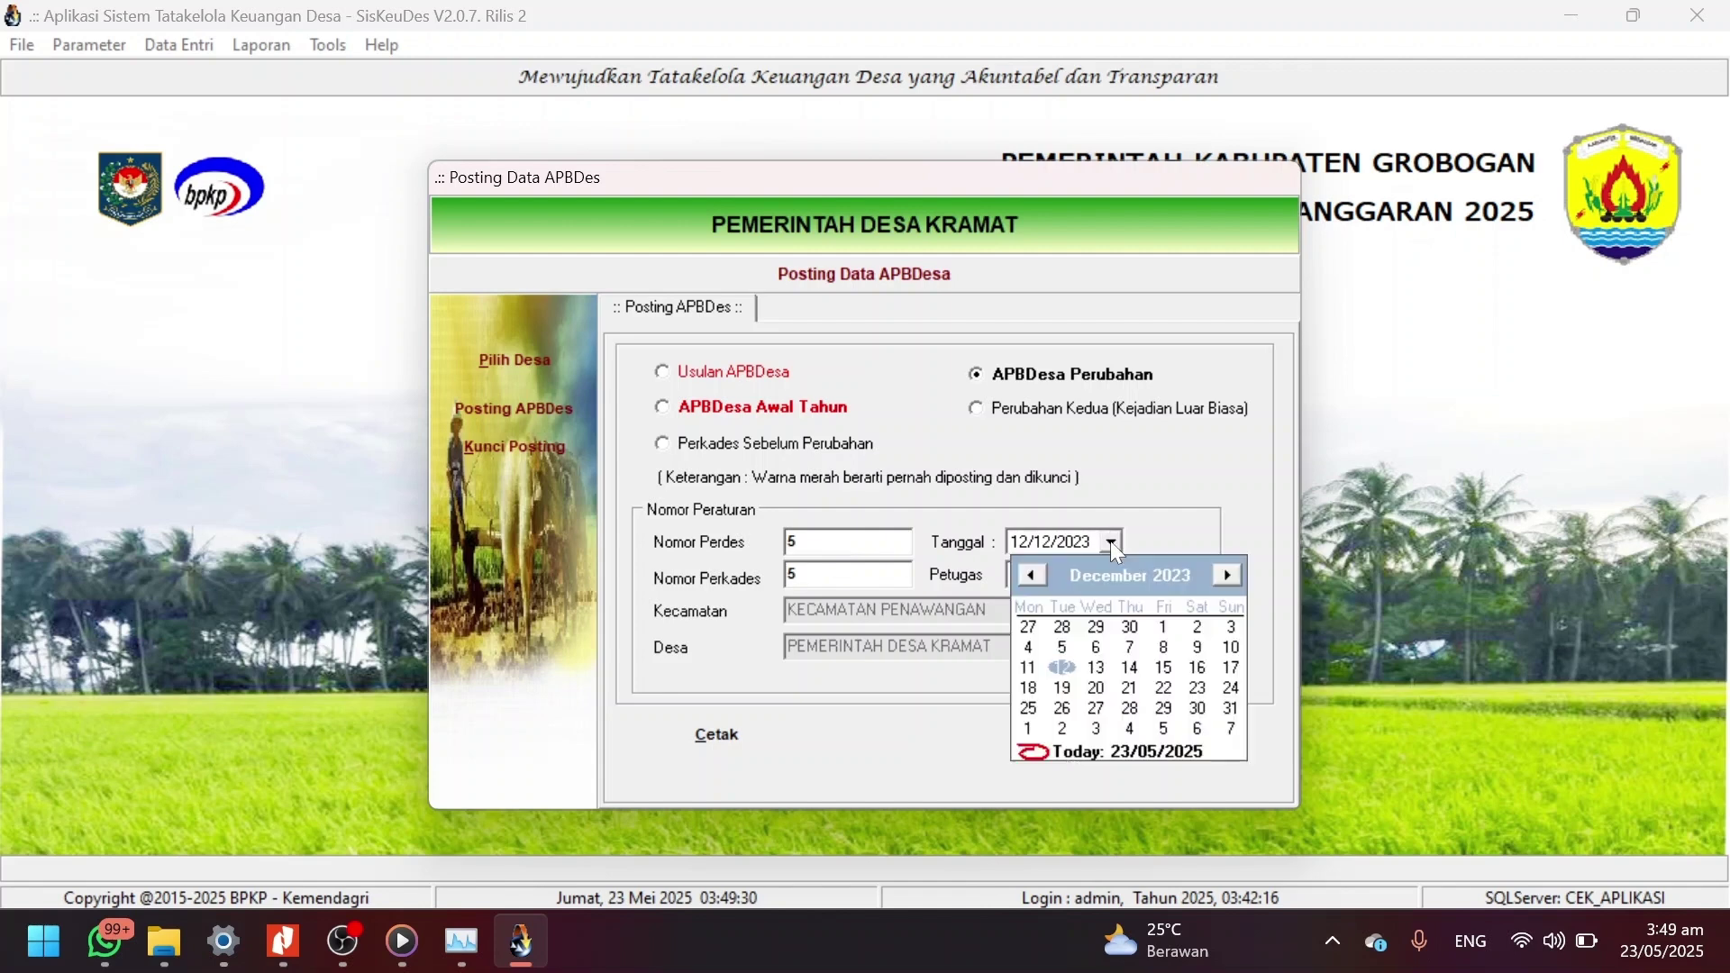
left_click(1098, 755)
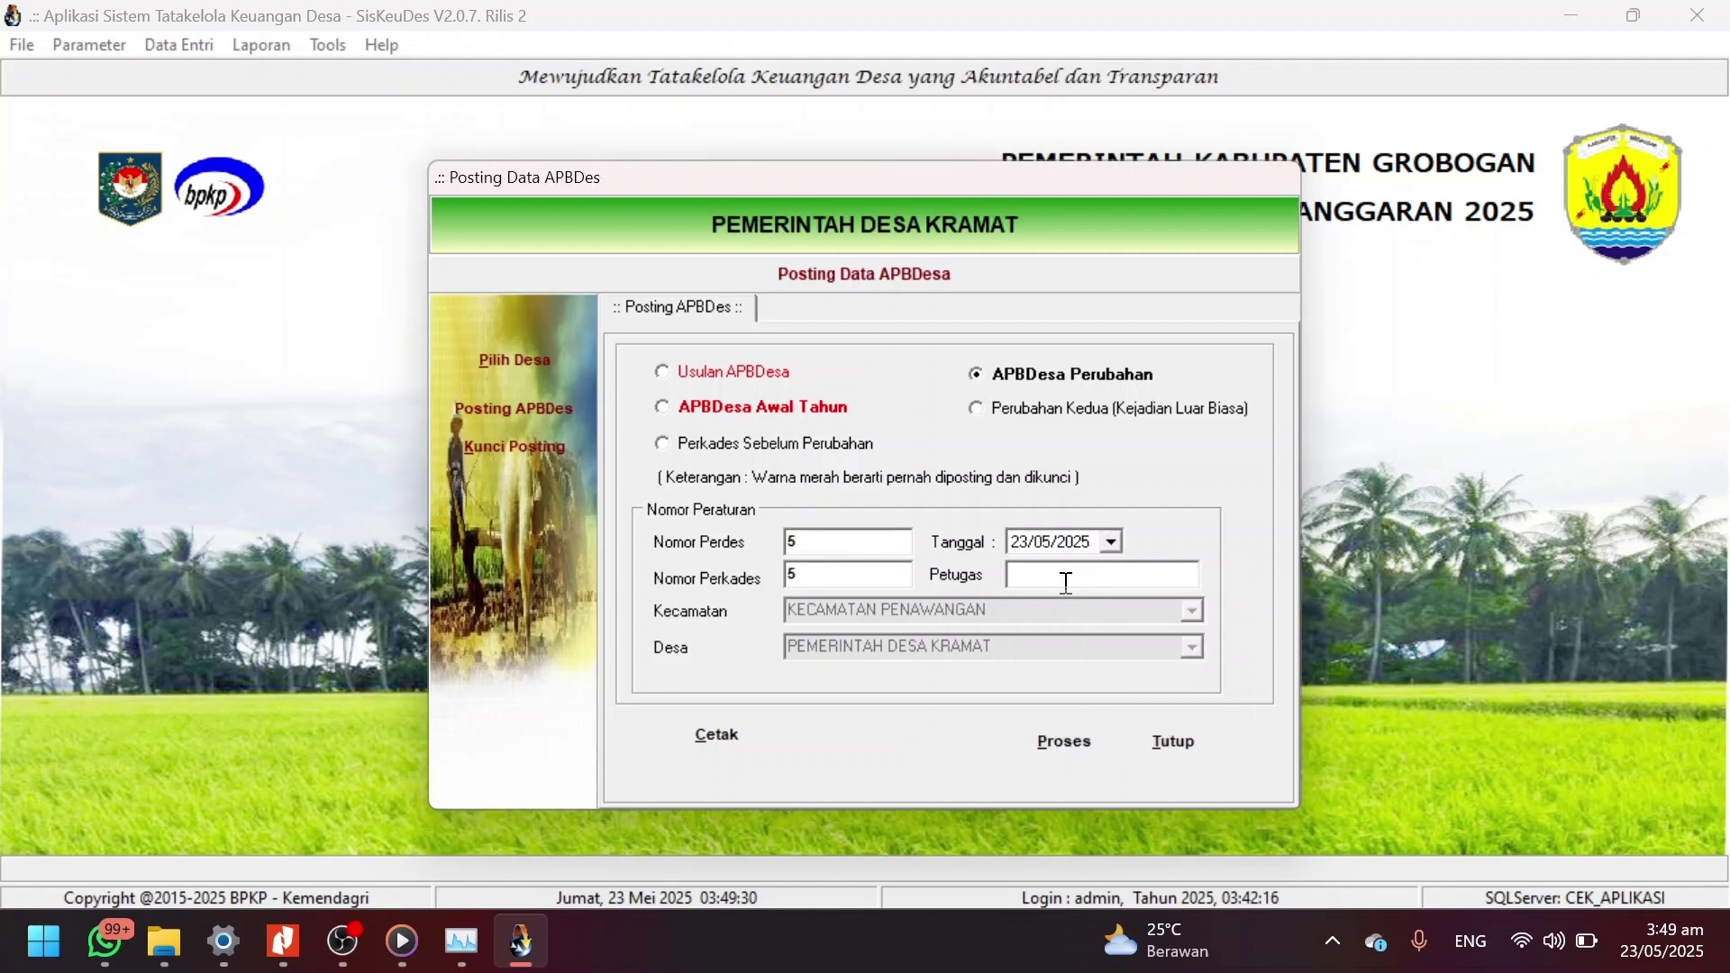
type("admin")
Run and confirm the APBDesa posting, then close the posting windows.
left_click(1064, 742)
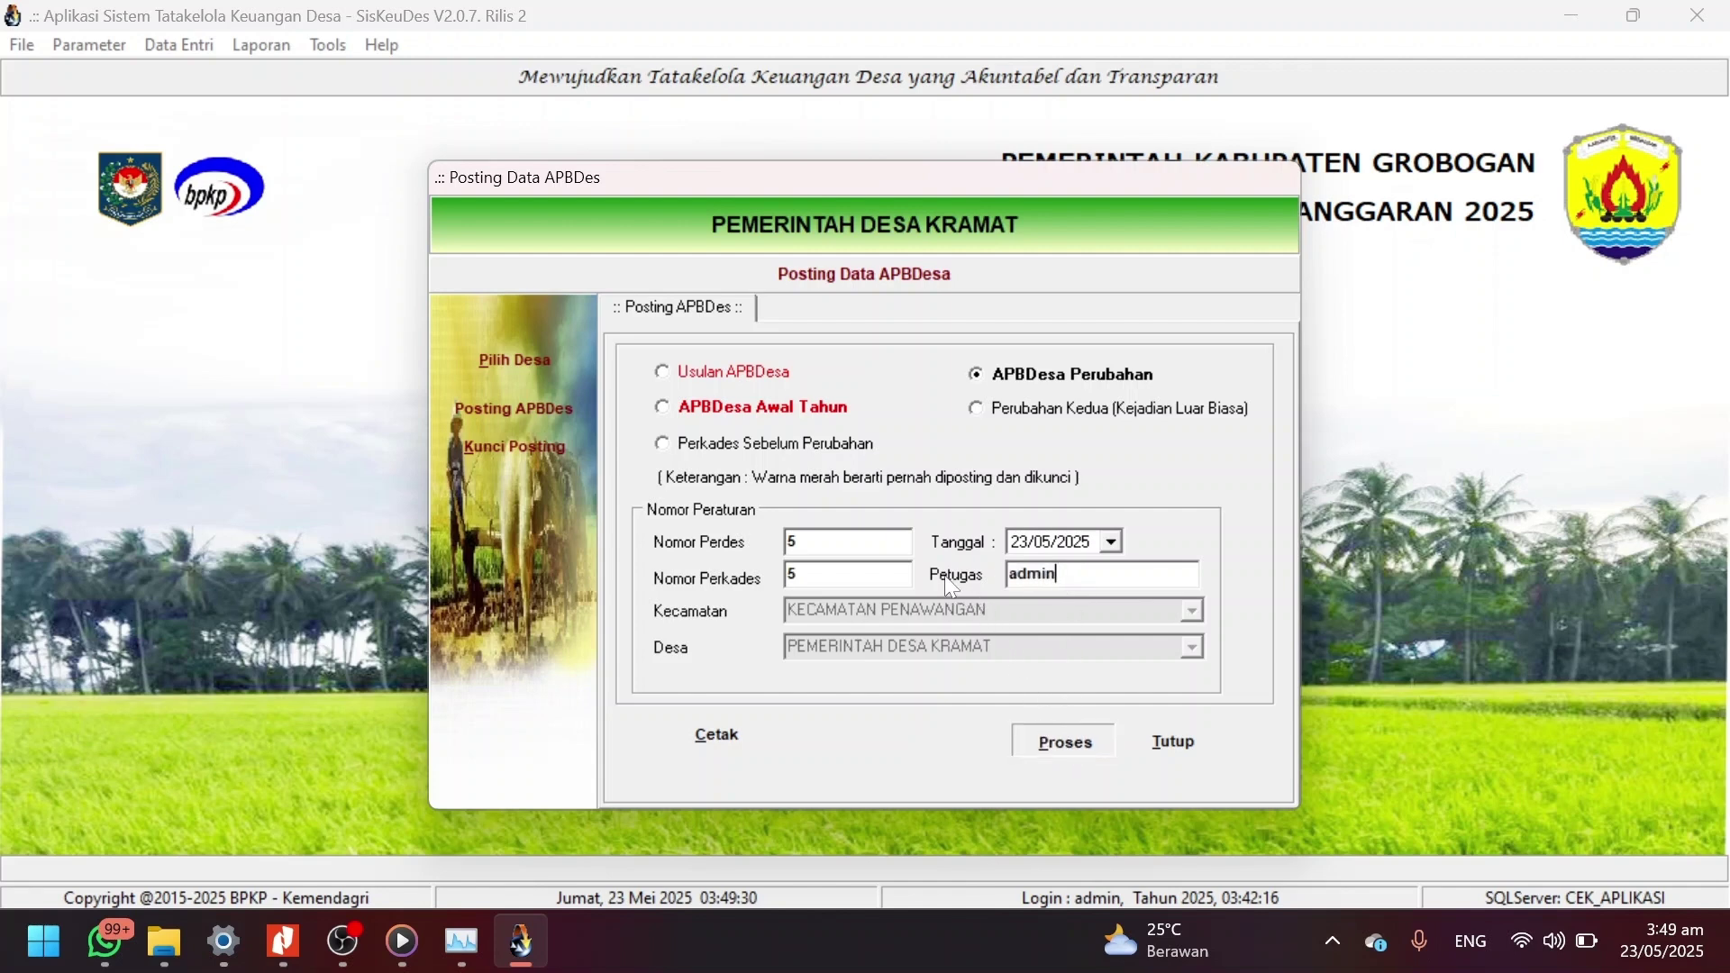
left_click(835, 541)
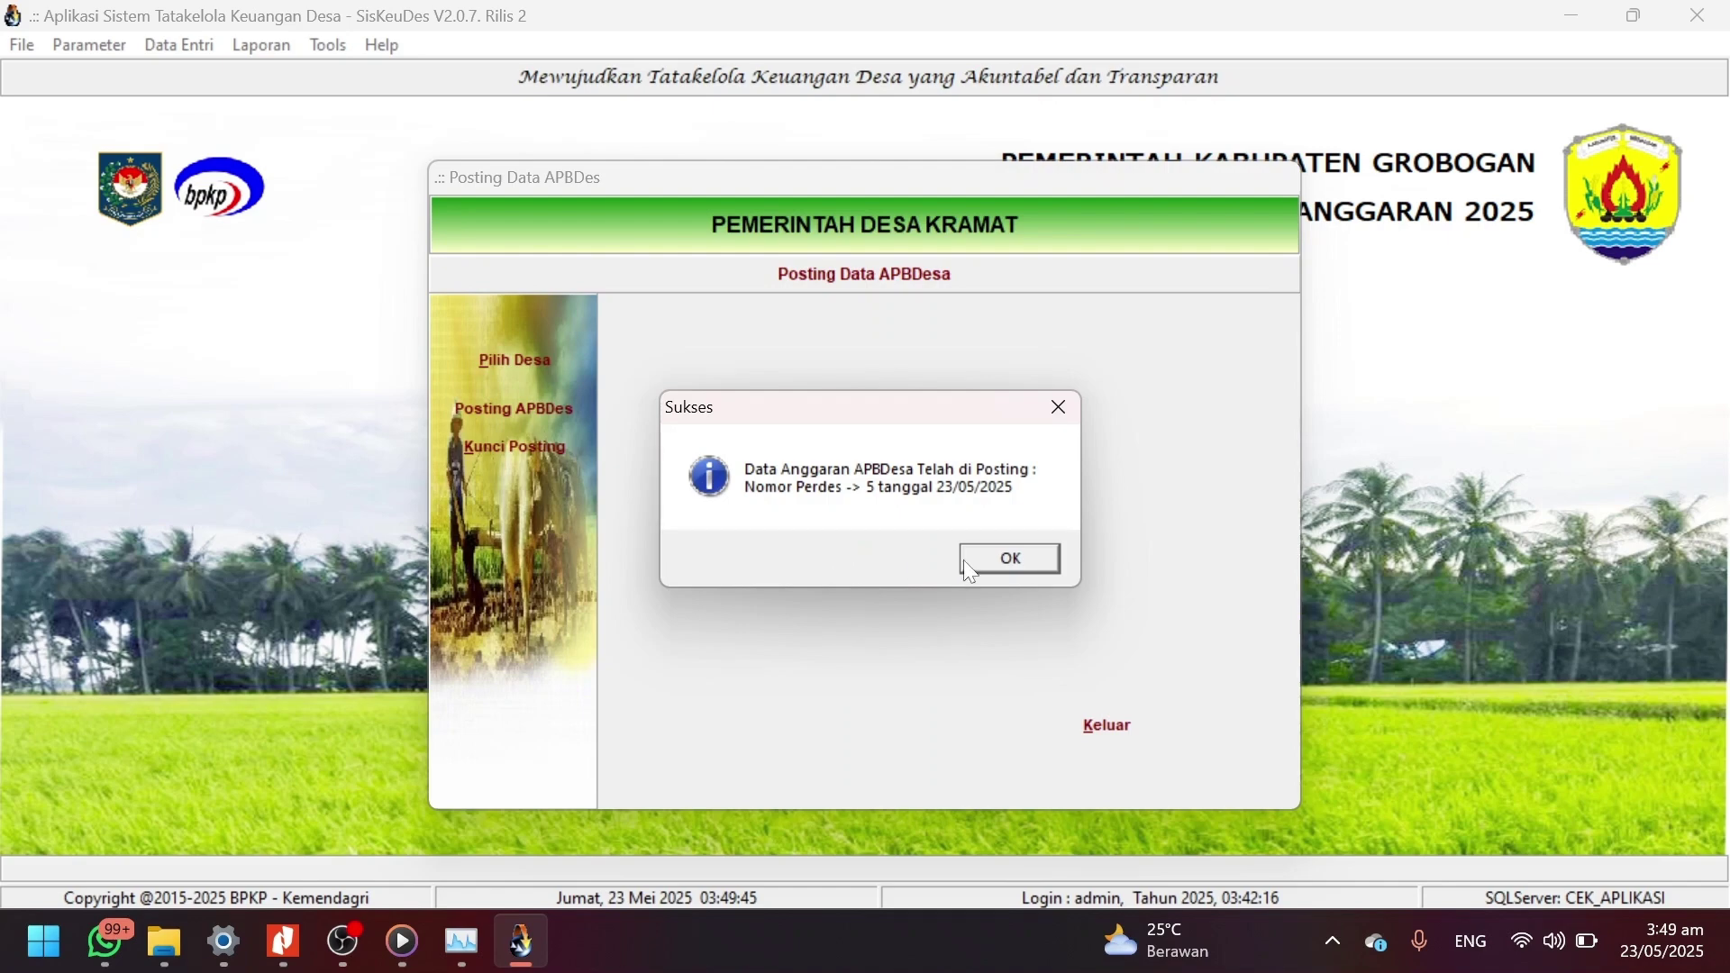
left_click(989, 561)
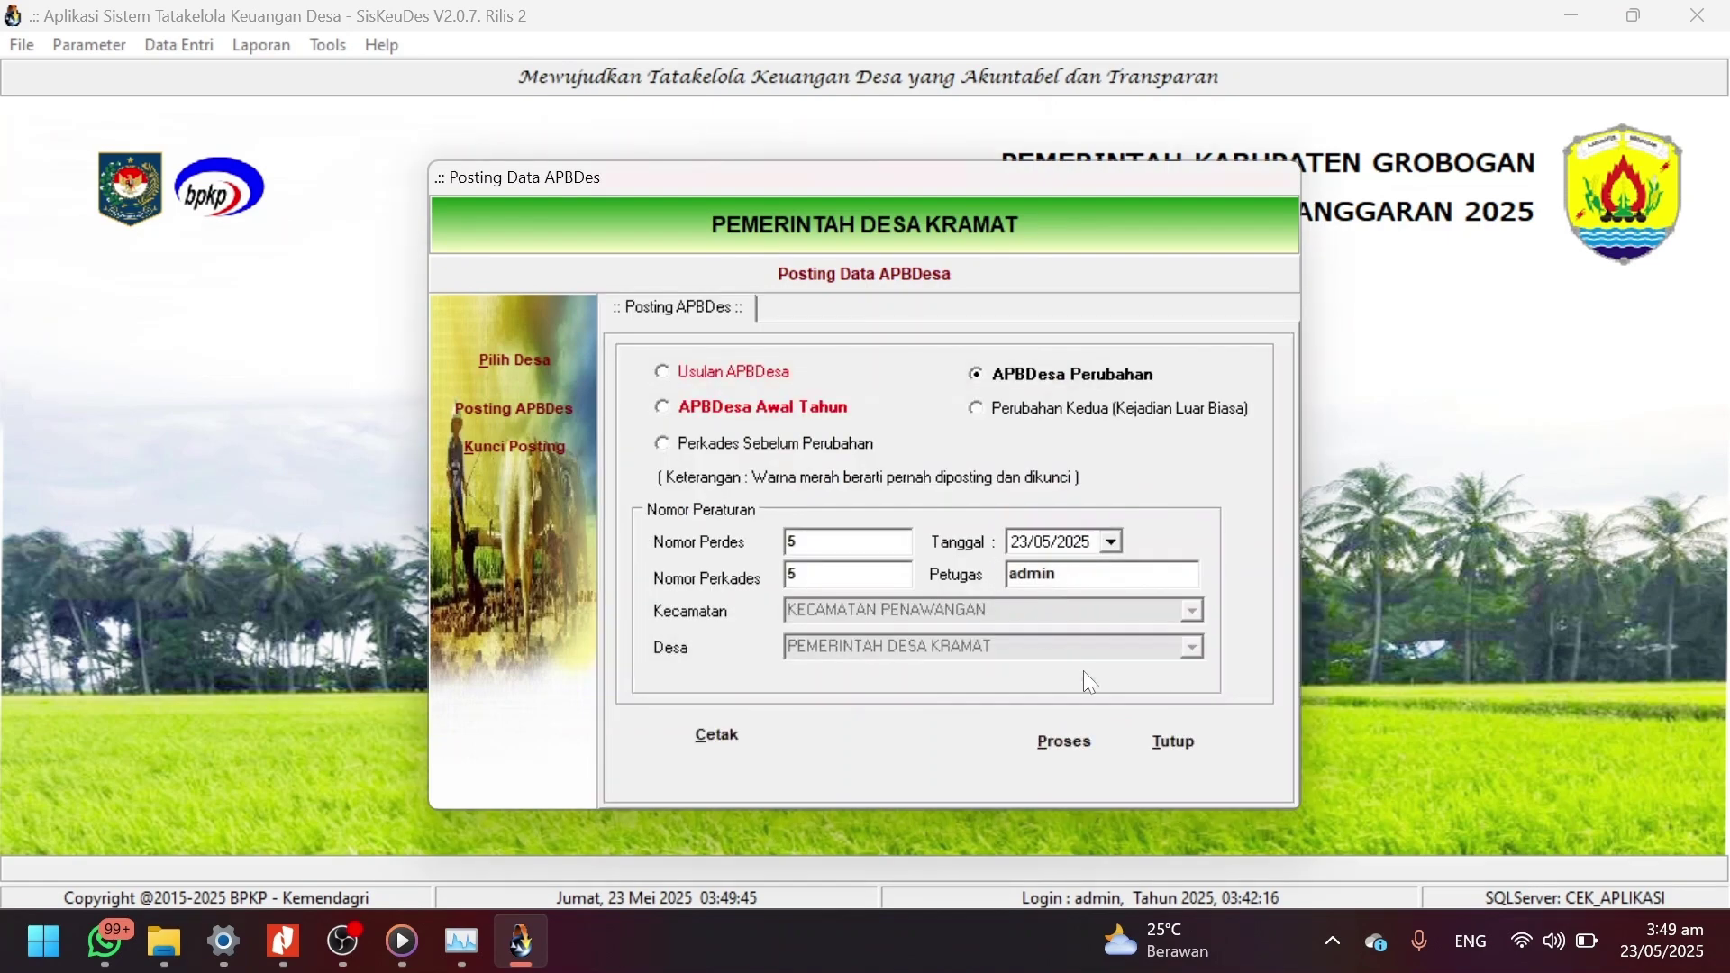
left_click(1168, 739)
left_click(1127, 717)
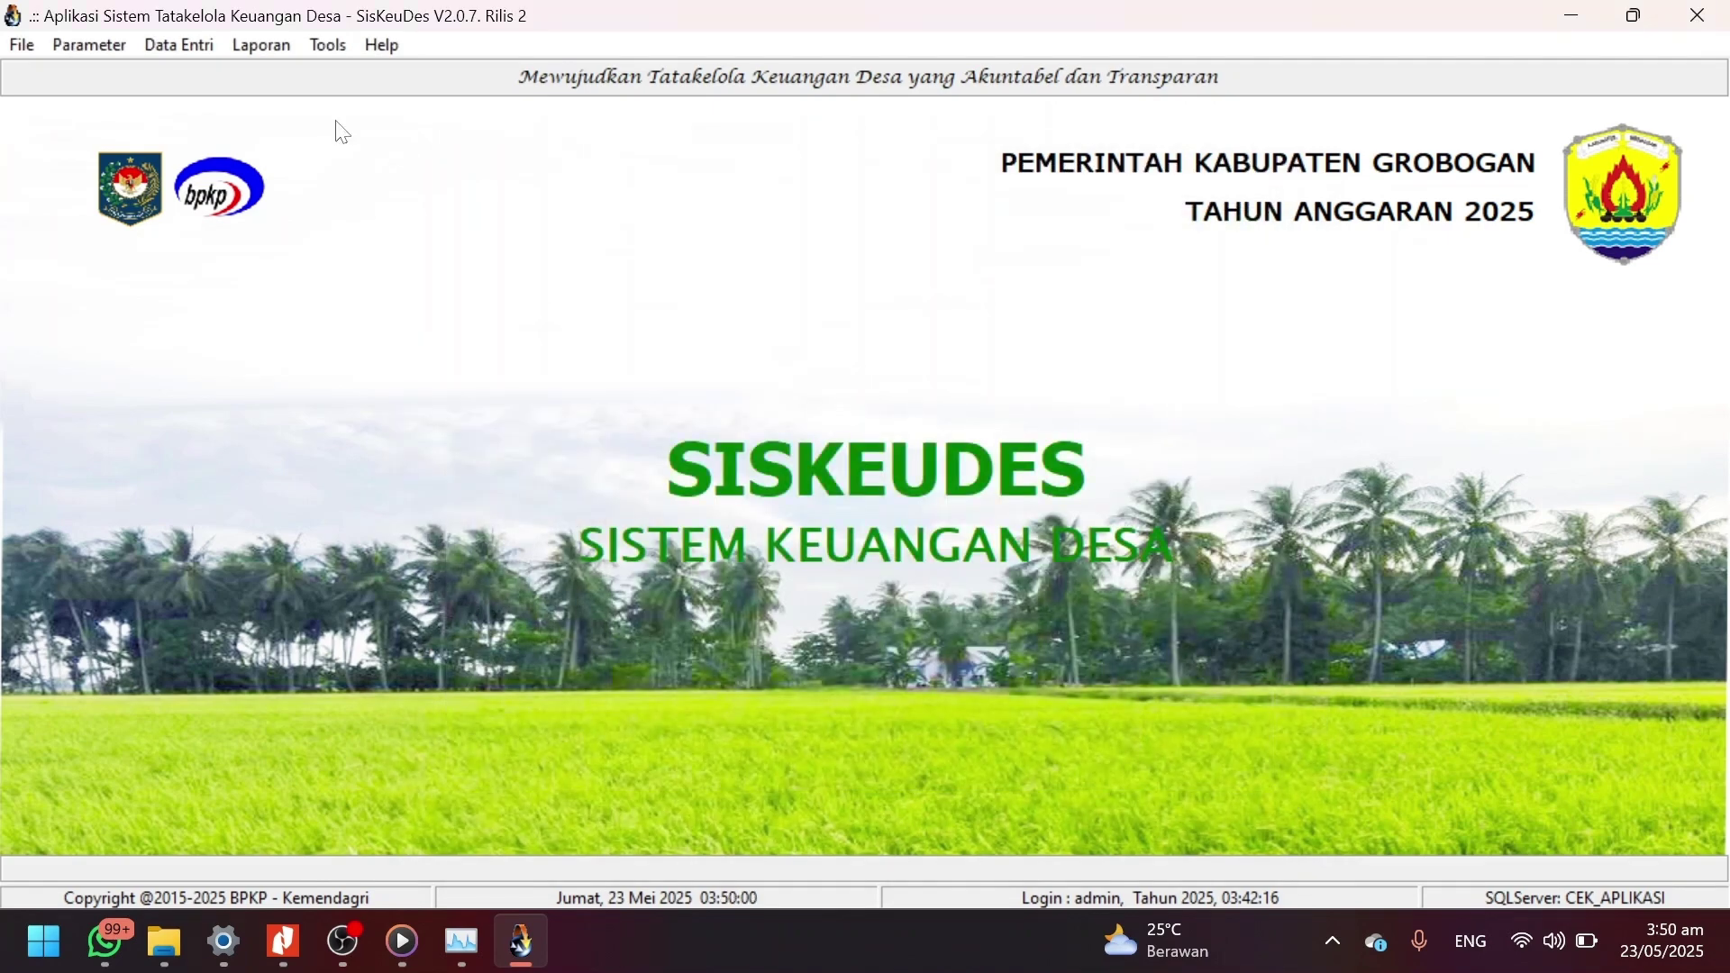
Open the activity SPP window for Desa Kramat (Kecamatan Penawangan) and switch to SPP Definitif.
left_click(200, 55)
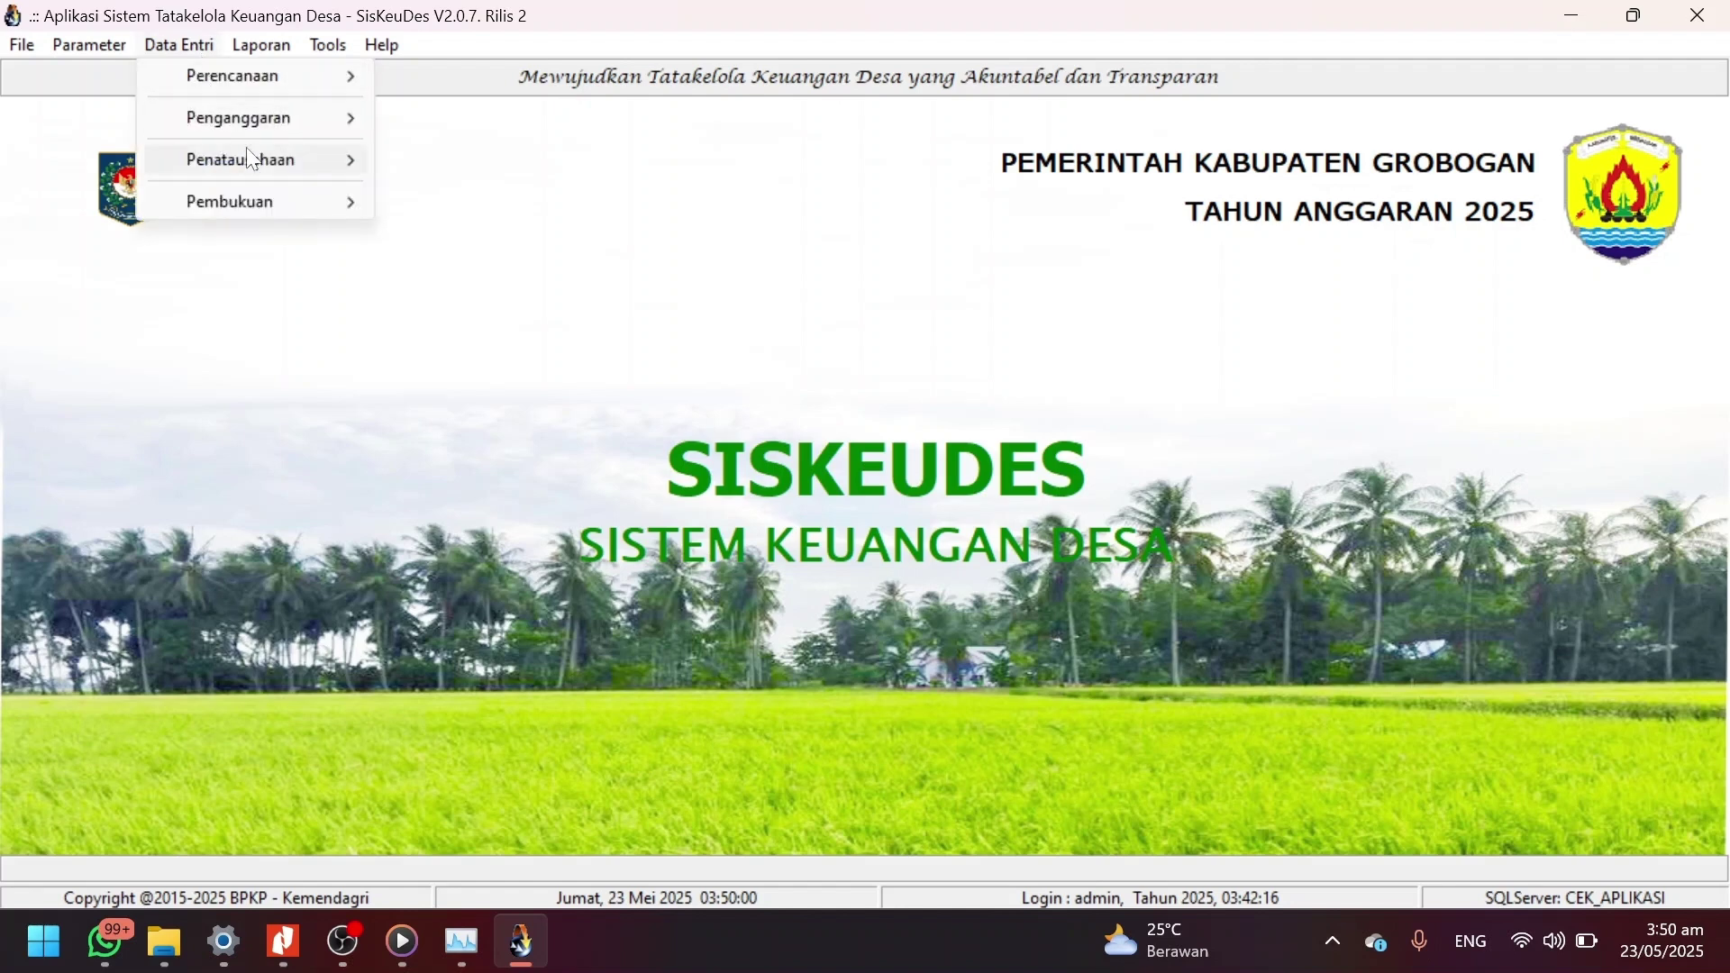
mouse_move(260, 159)
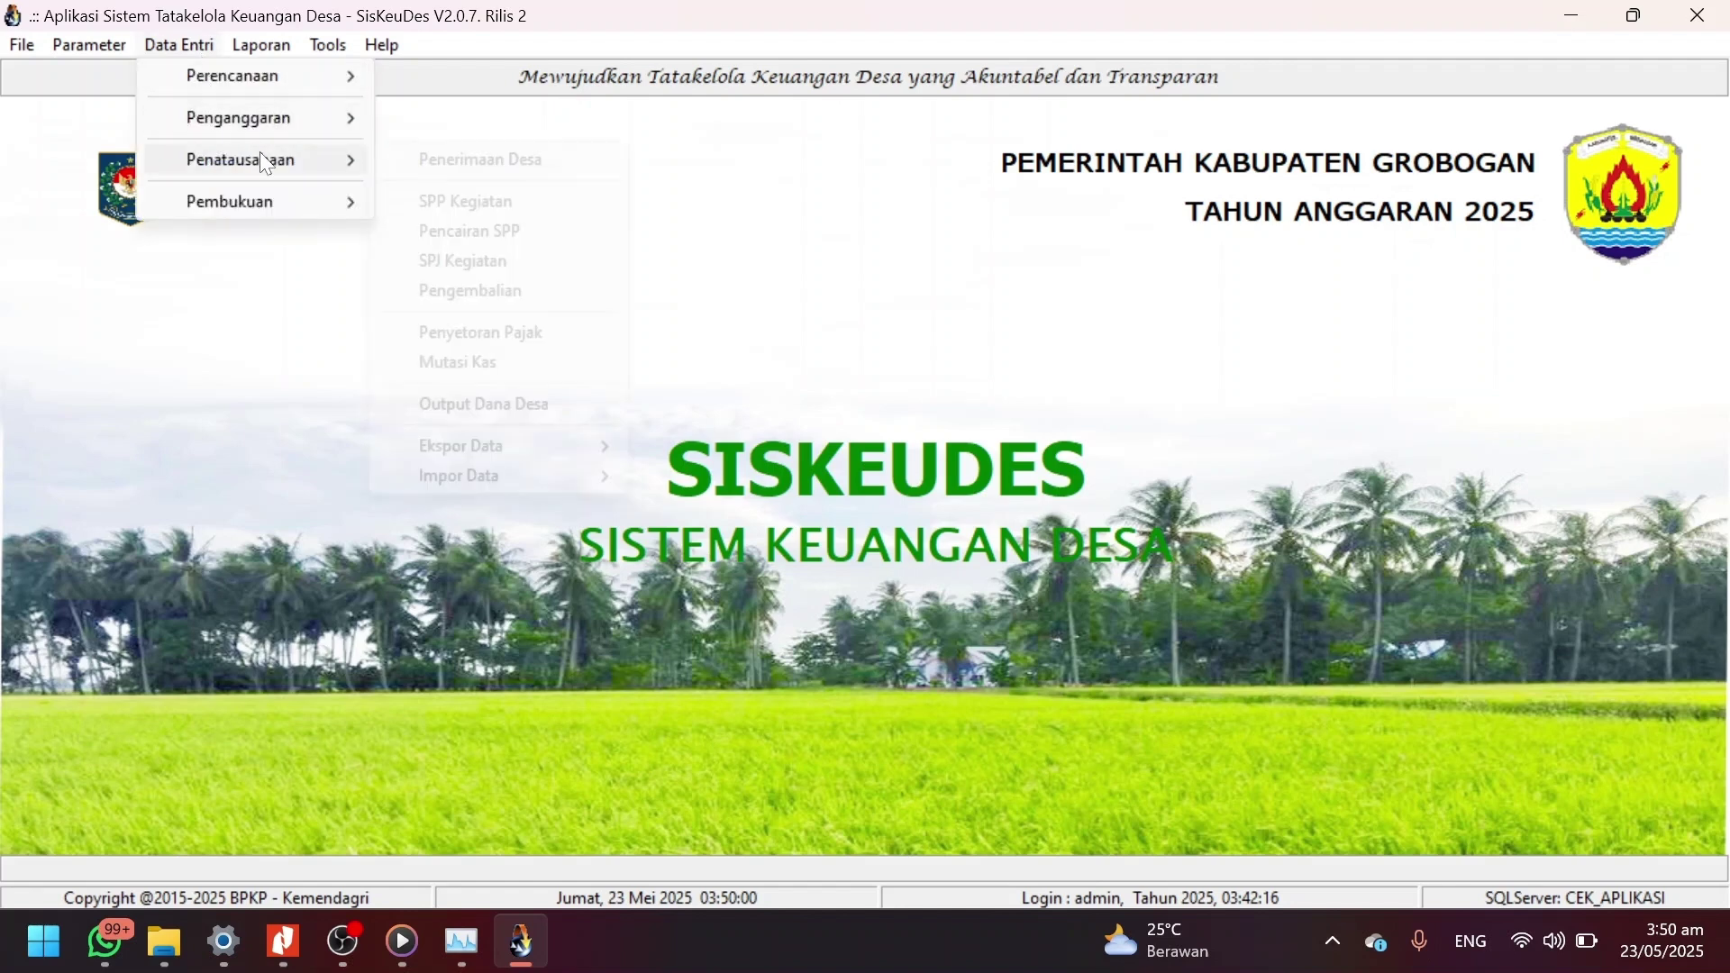
left_click(486, 199)
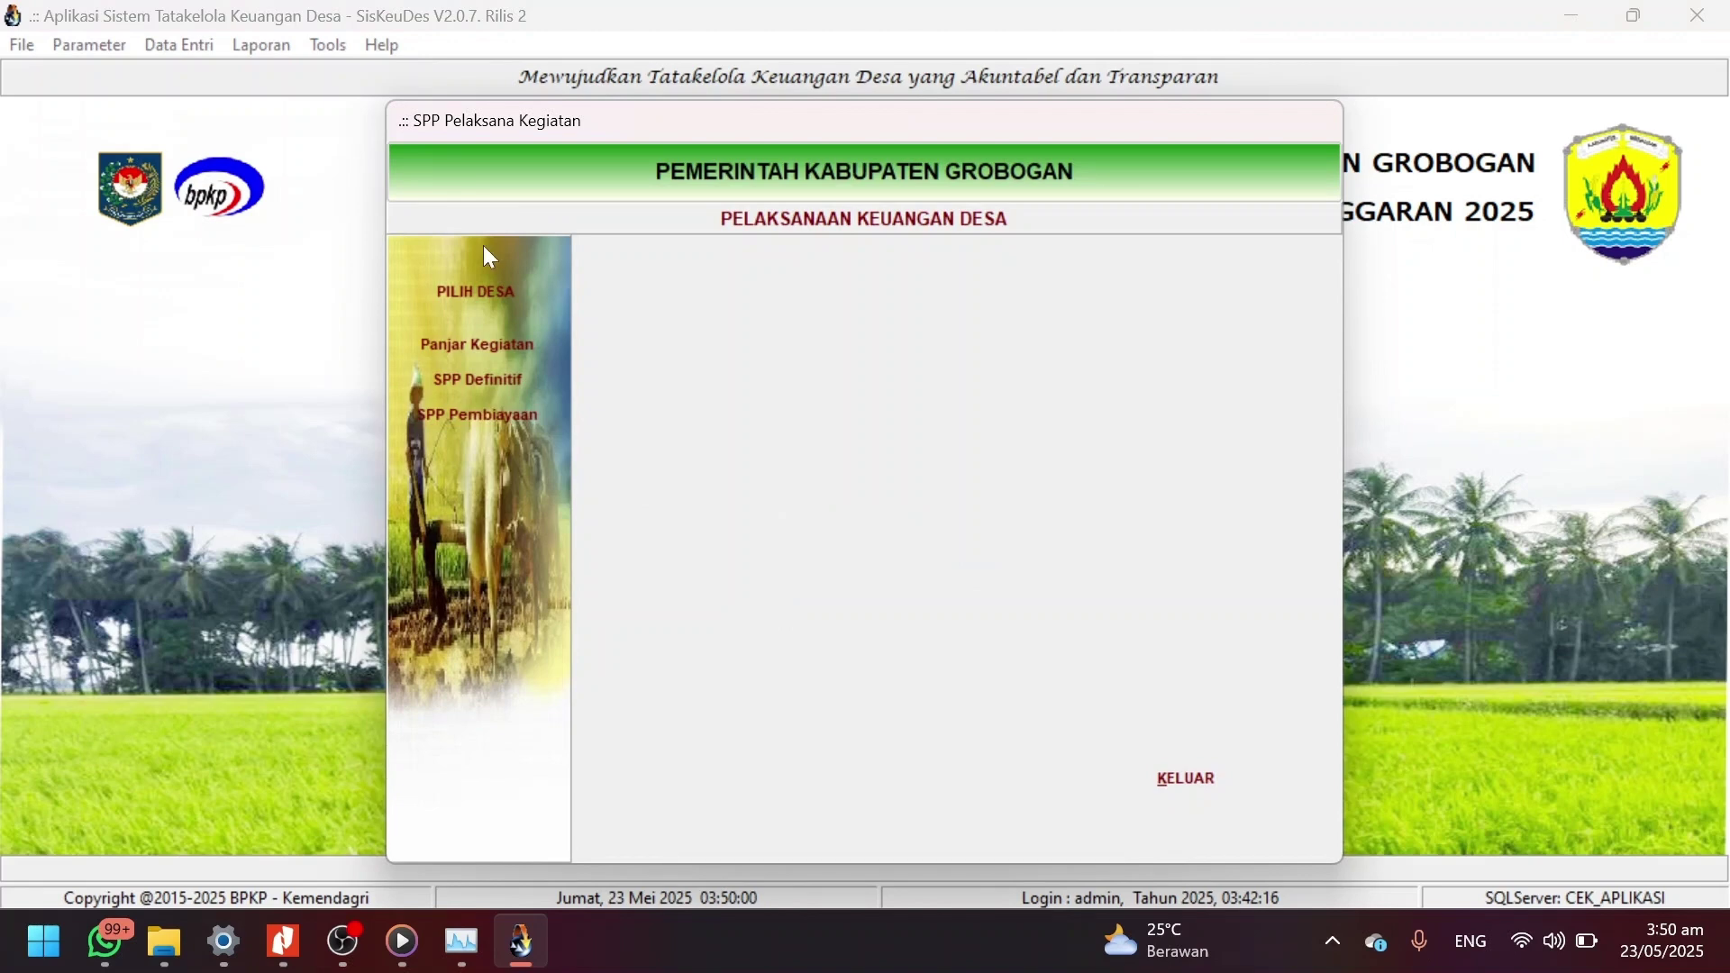
left_click(494, 290)
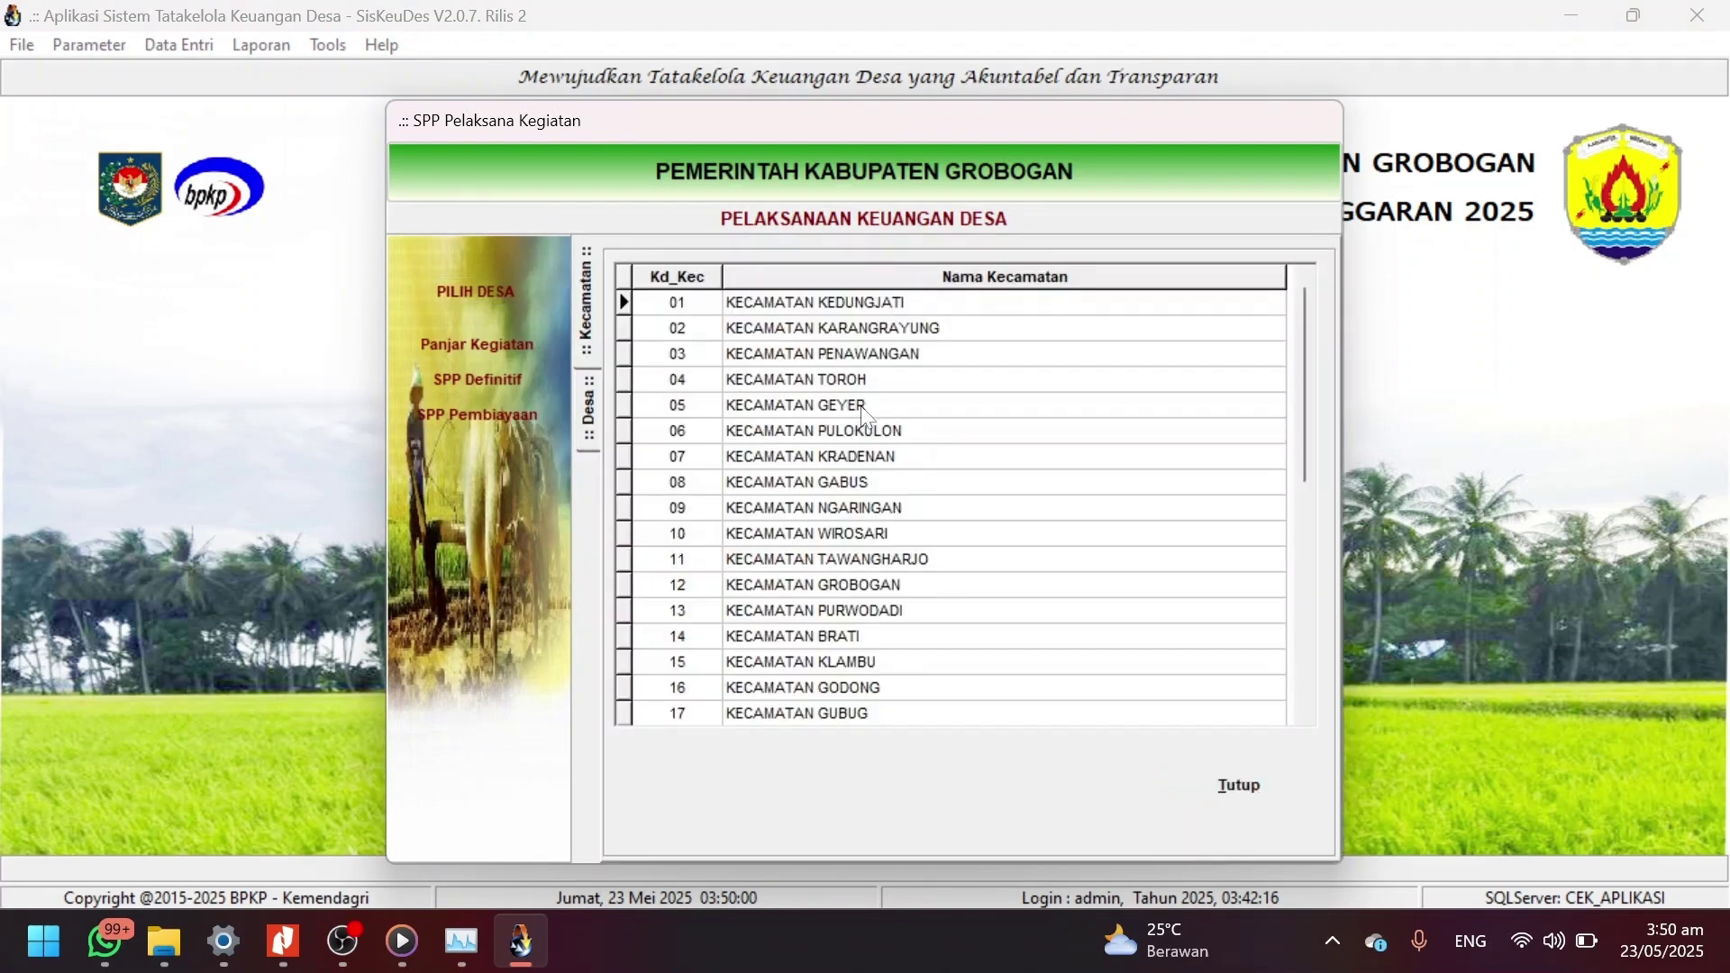
double_click(866, 356)
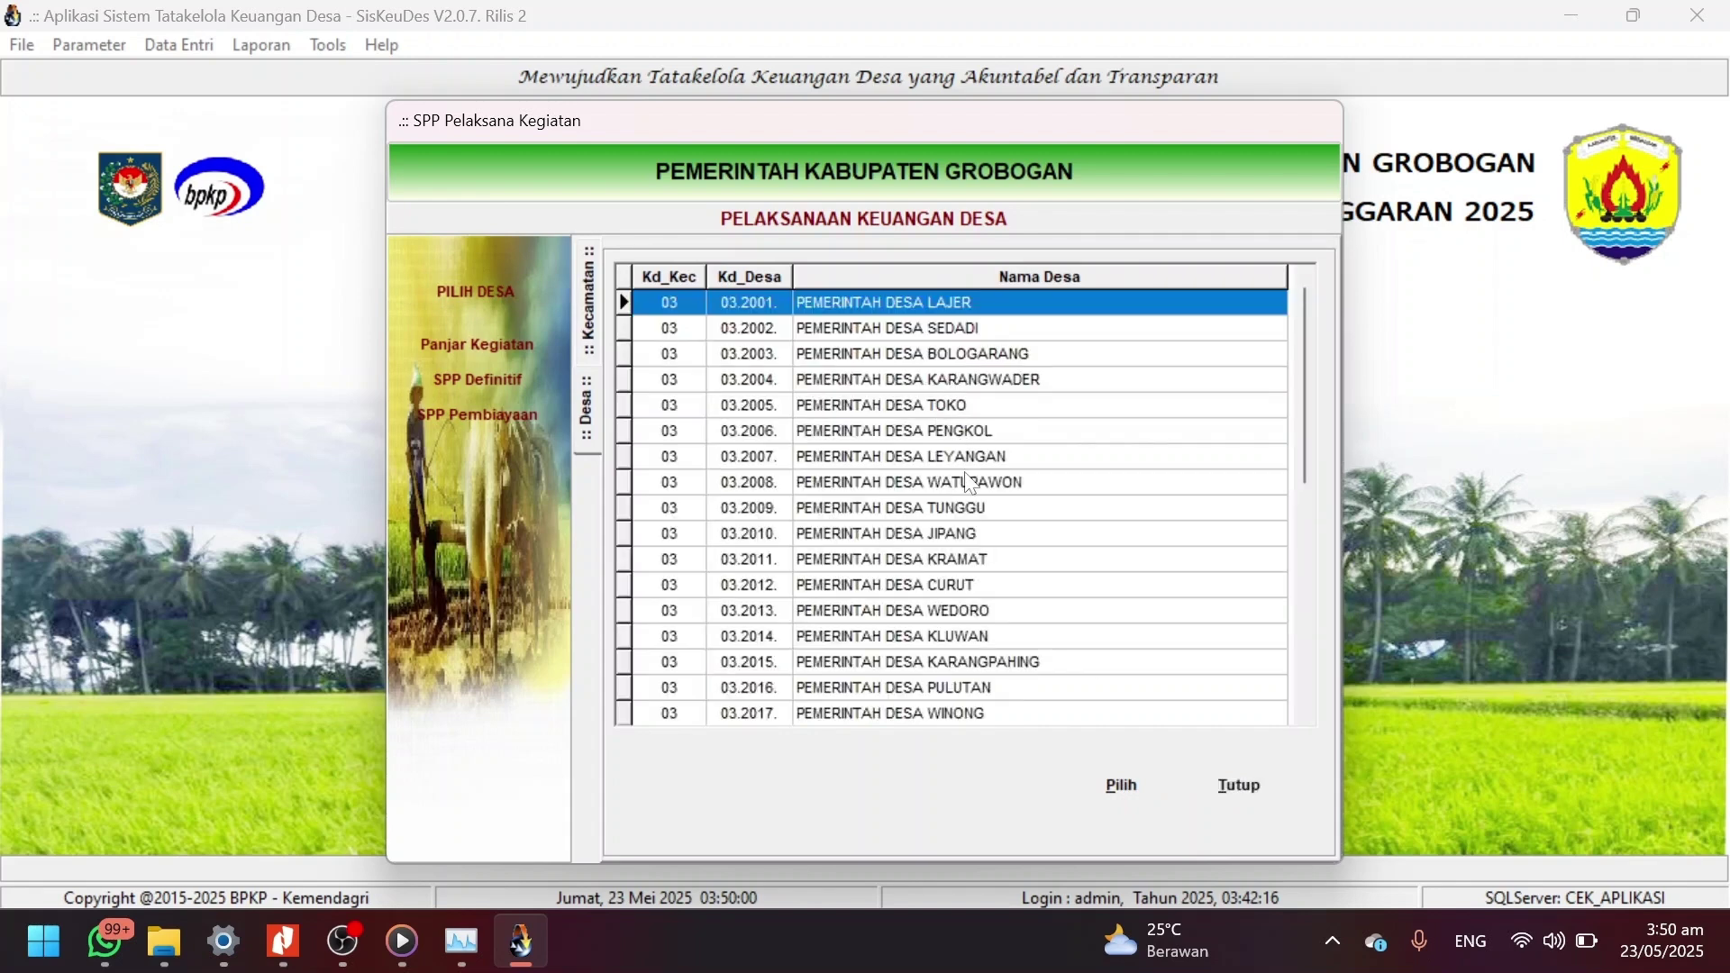
double_click(962, 560)
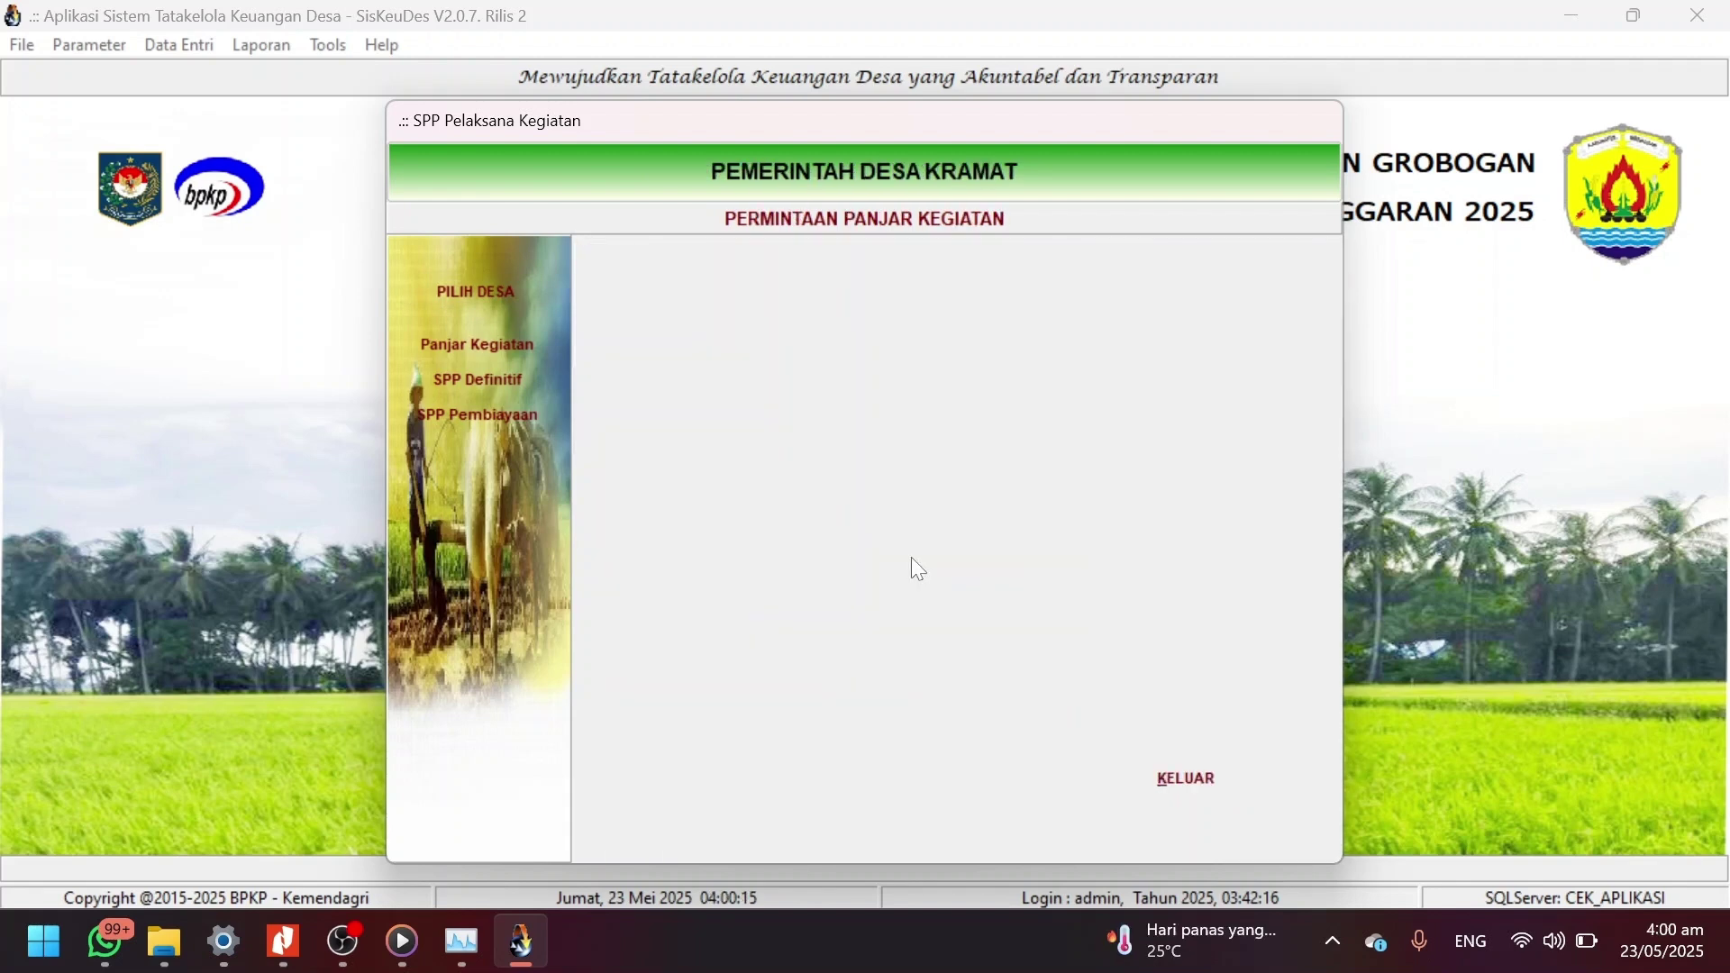
left_click(469, 380)
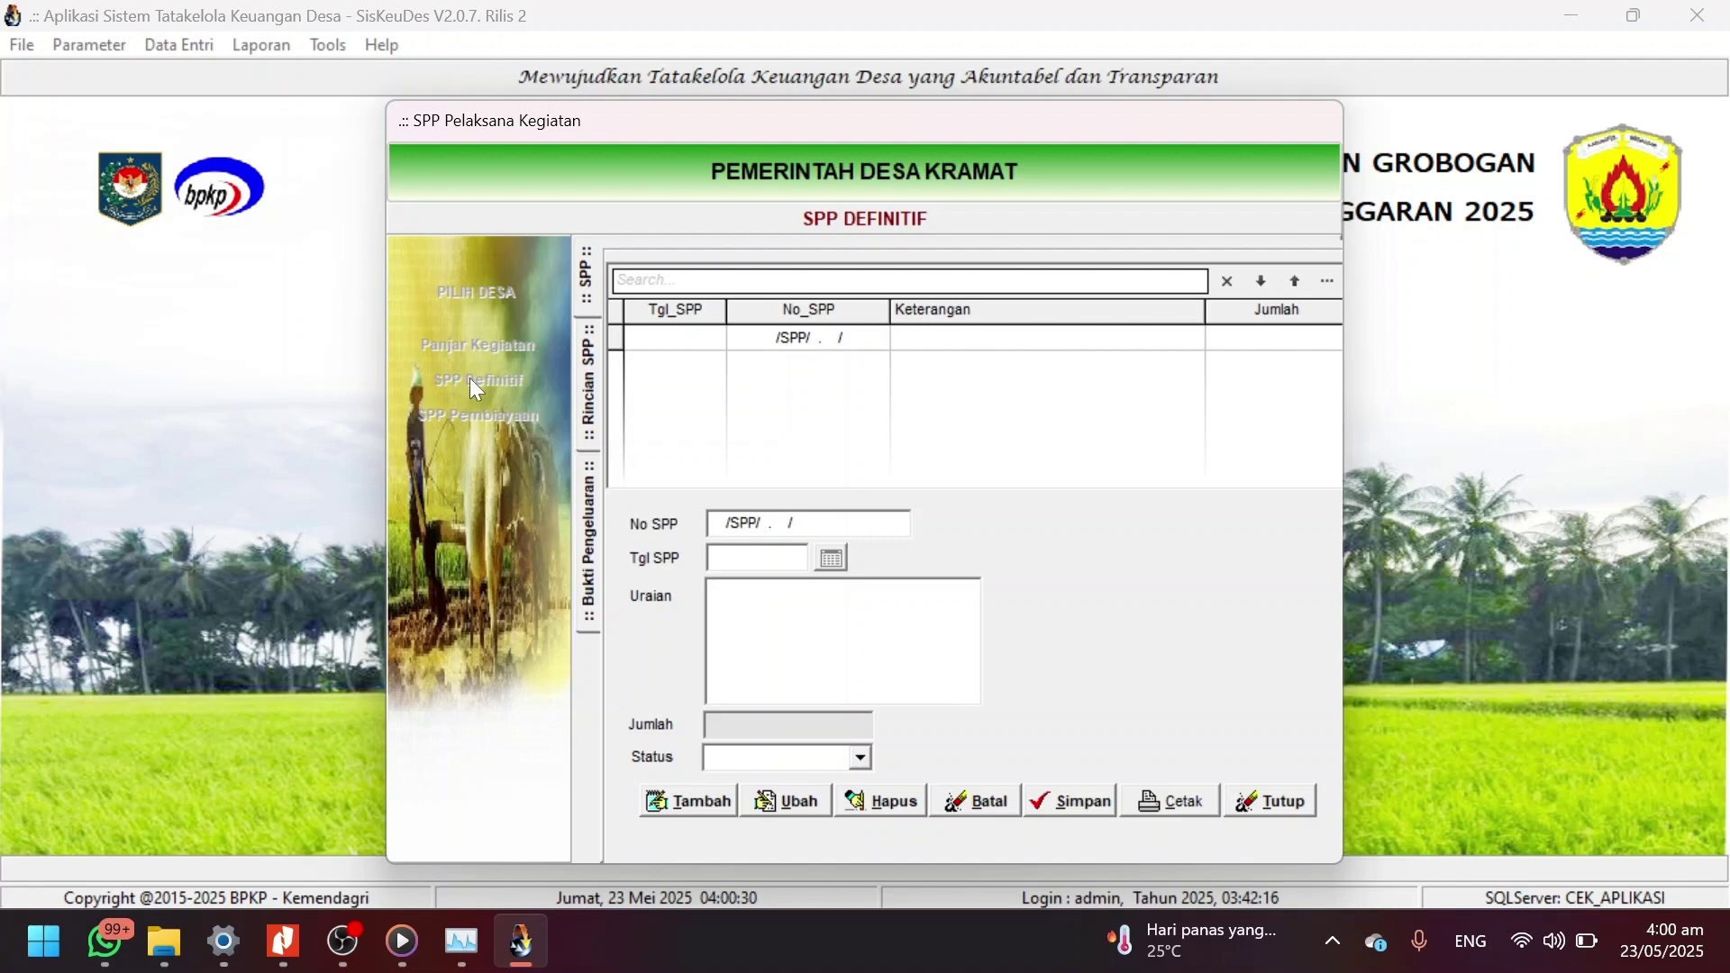
Create and save a new SPP dated 23/05/2025 described 'Pembangunan Talud ...'.
left_click(689, 801)
left_click(833, 560)
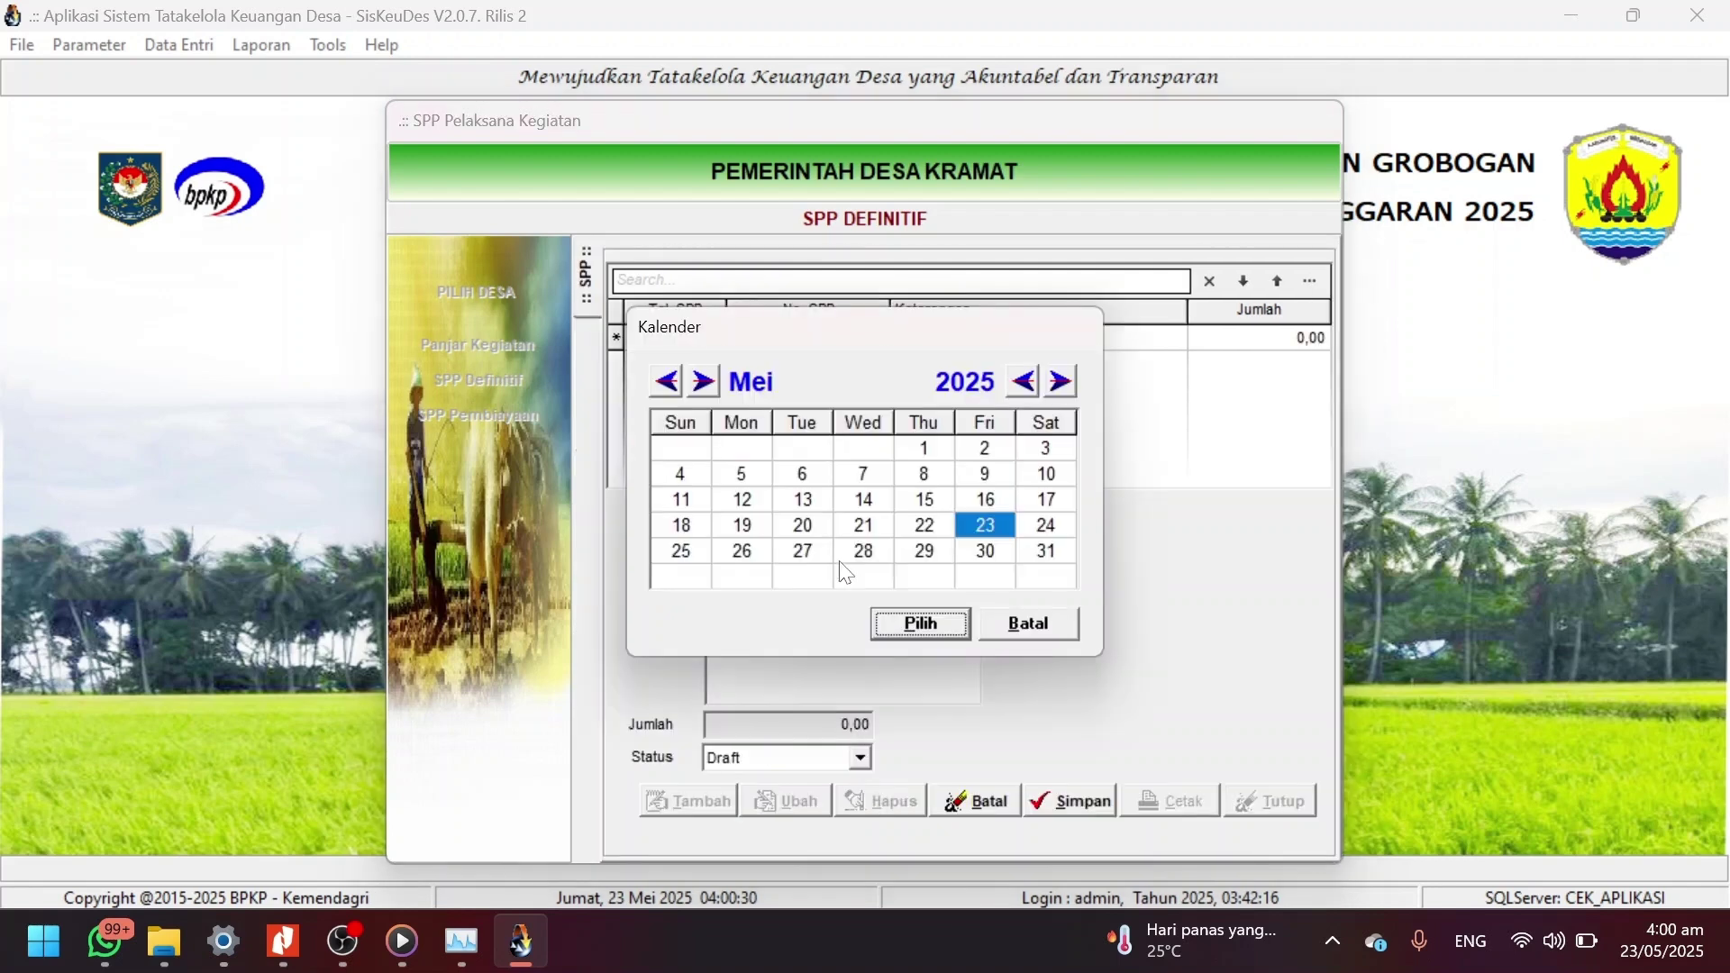
key("Return")
left_click(848, 588)
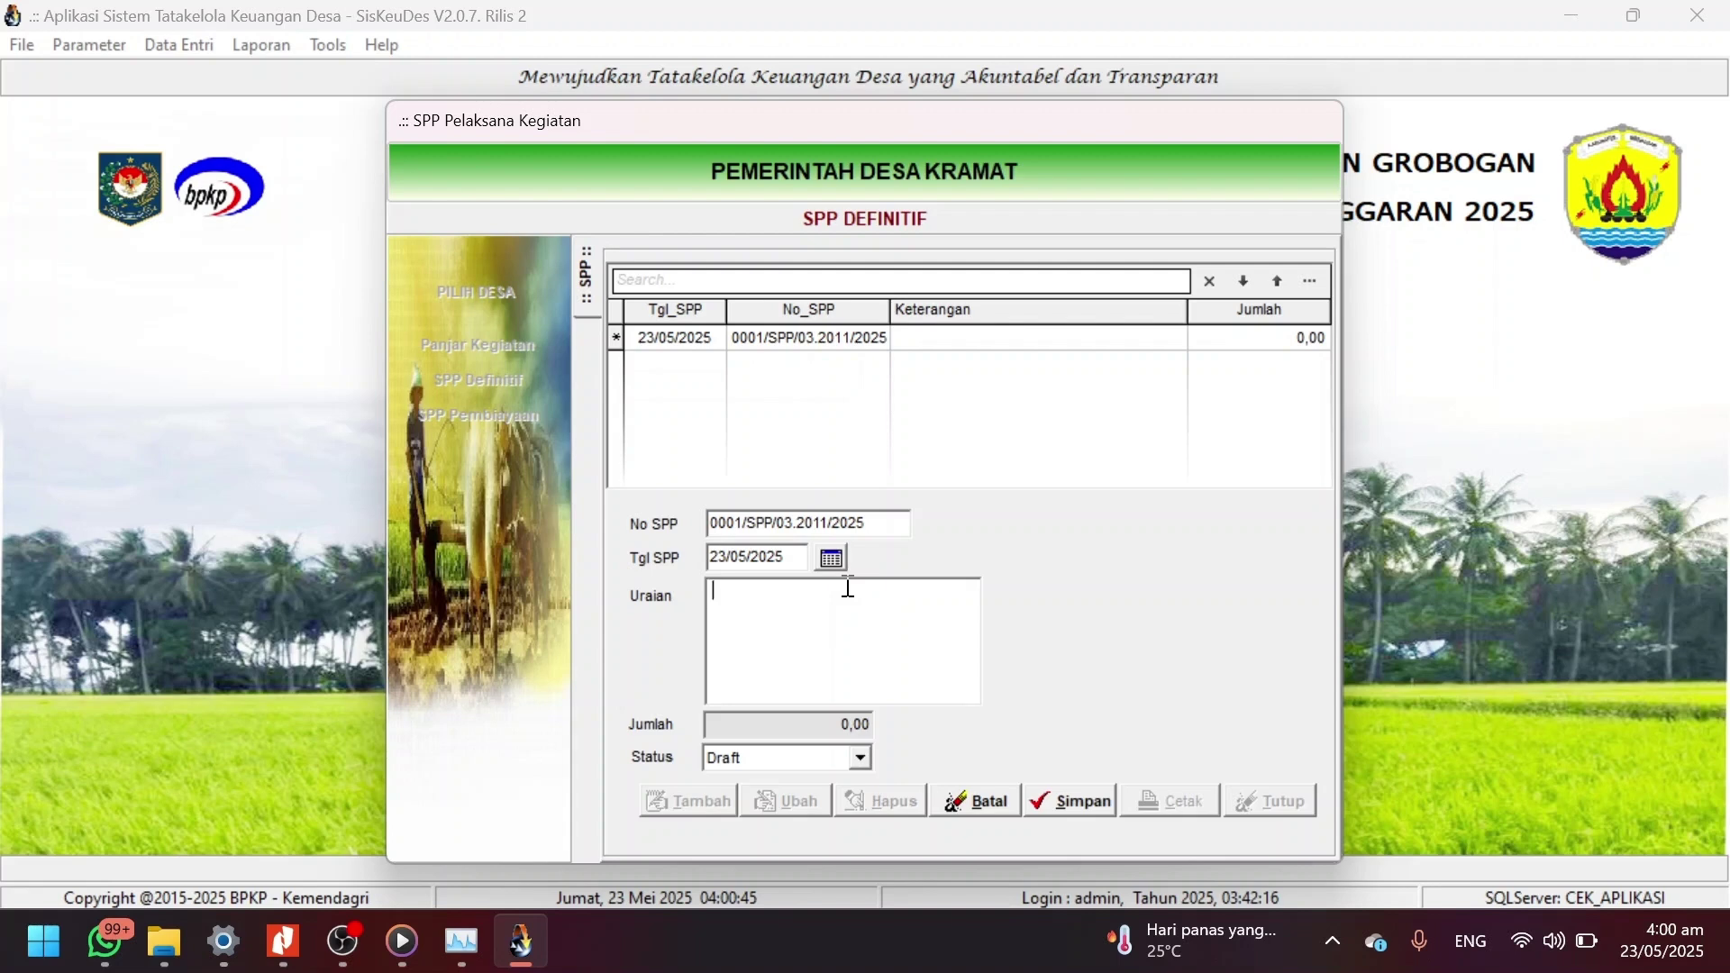
type("Pembangunan Talud ...")
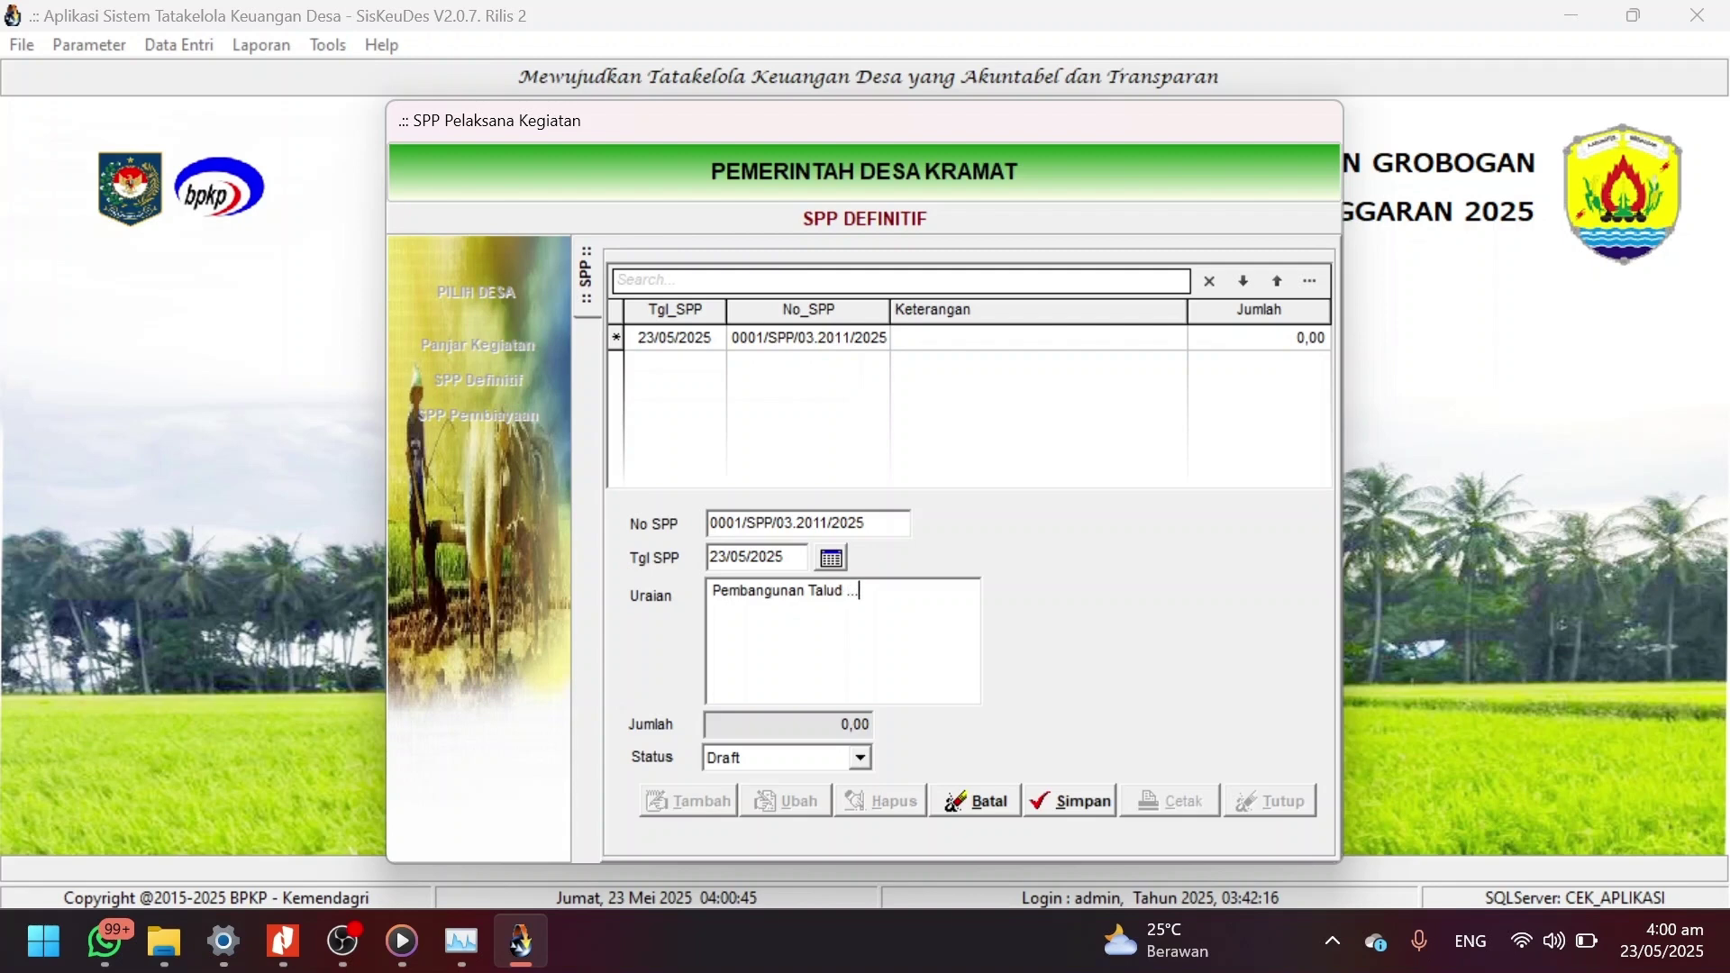
left_click(1068, 803)
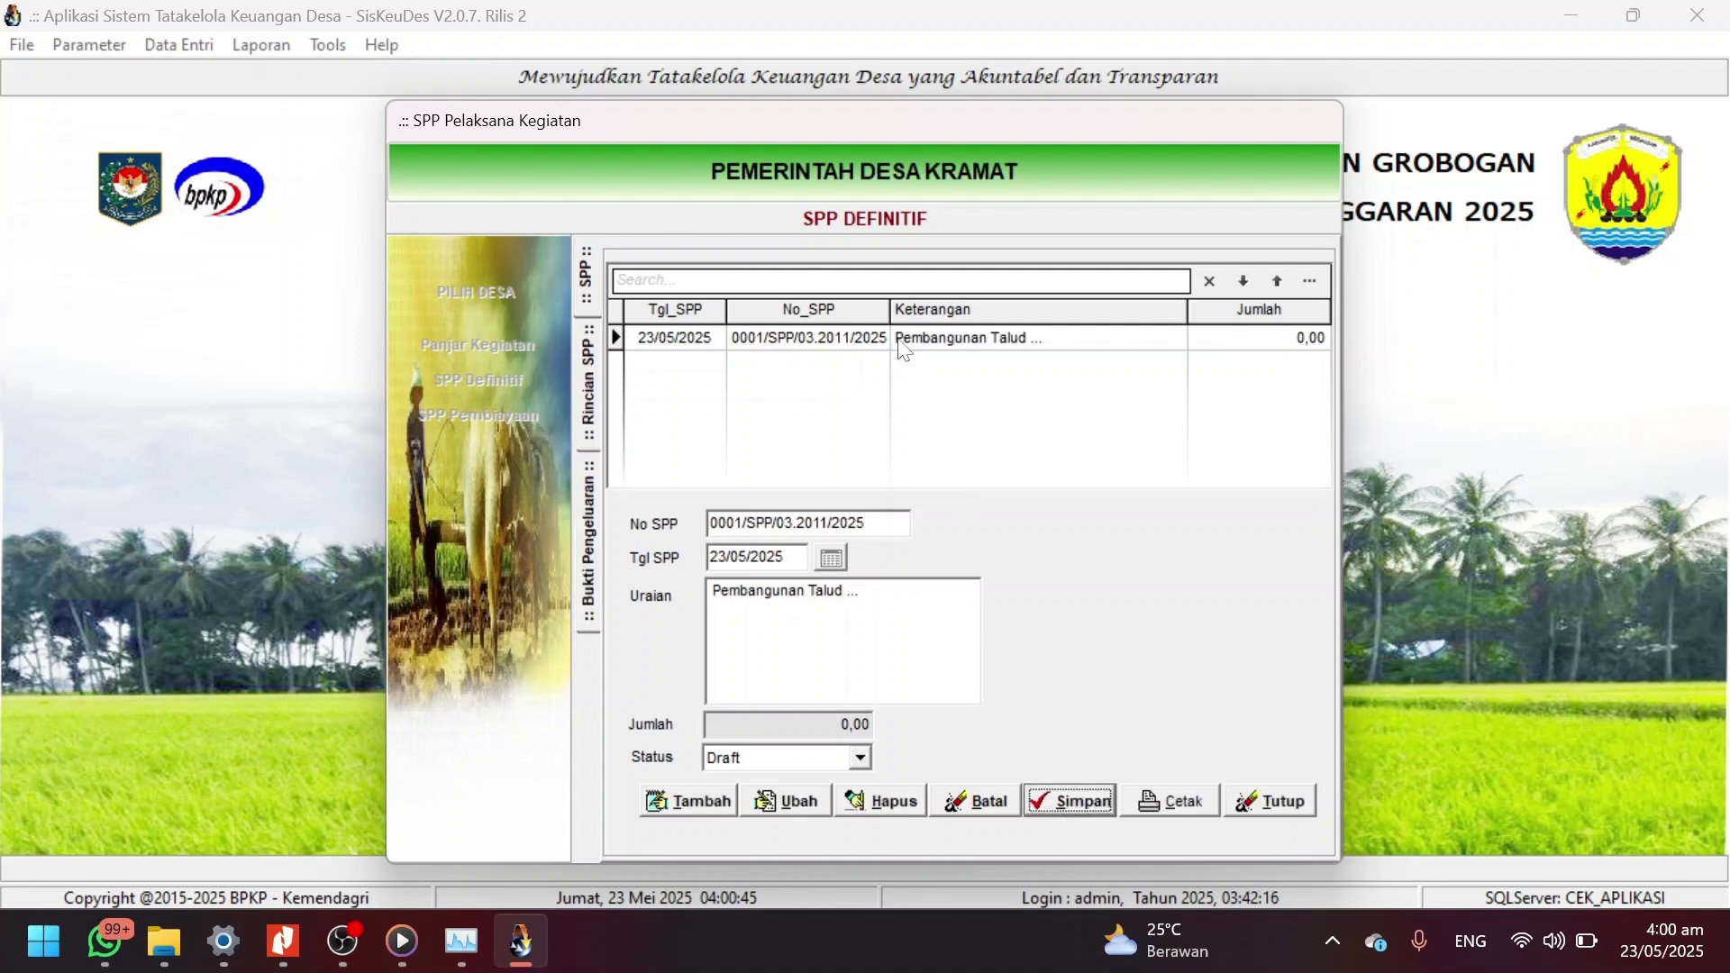
Add rincian 5.3.7.02 Upah Tenaga Kerja from activity 03.2011.02.03.14, package 04.
left_click(716, 808)
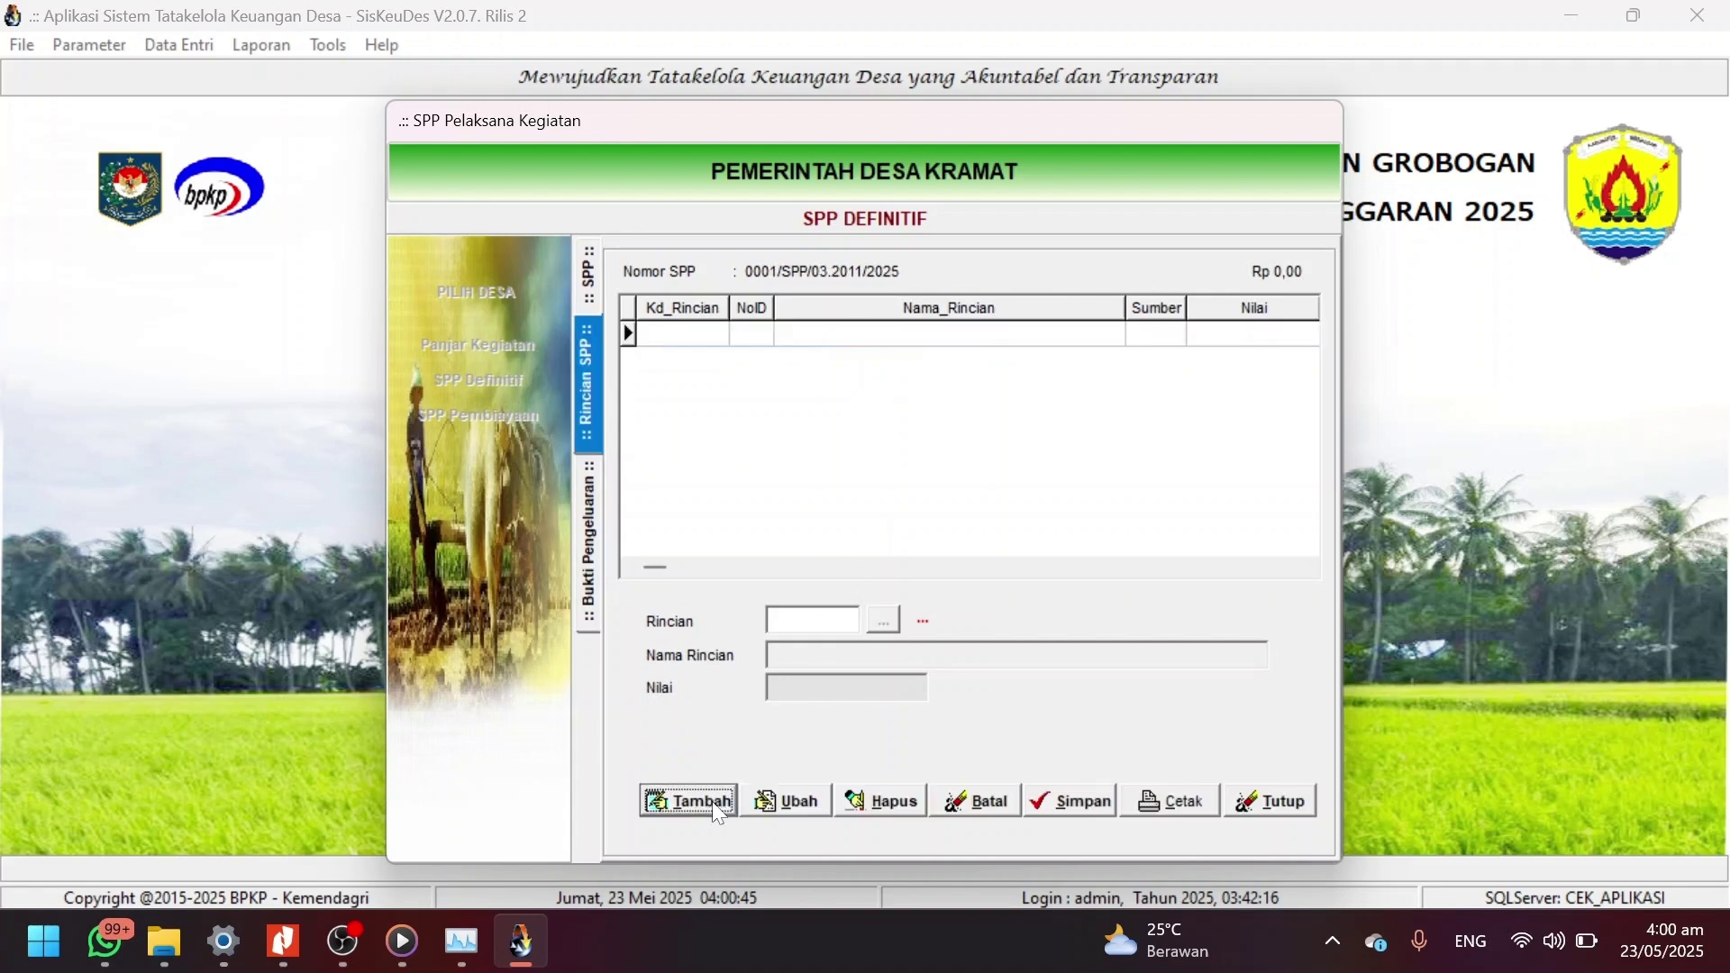
left_click(884, 618)
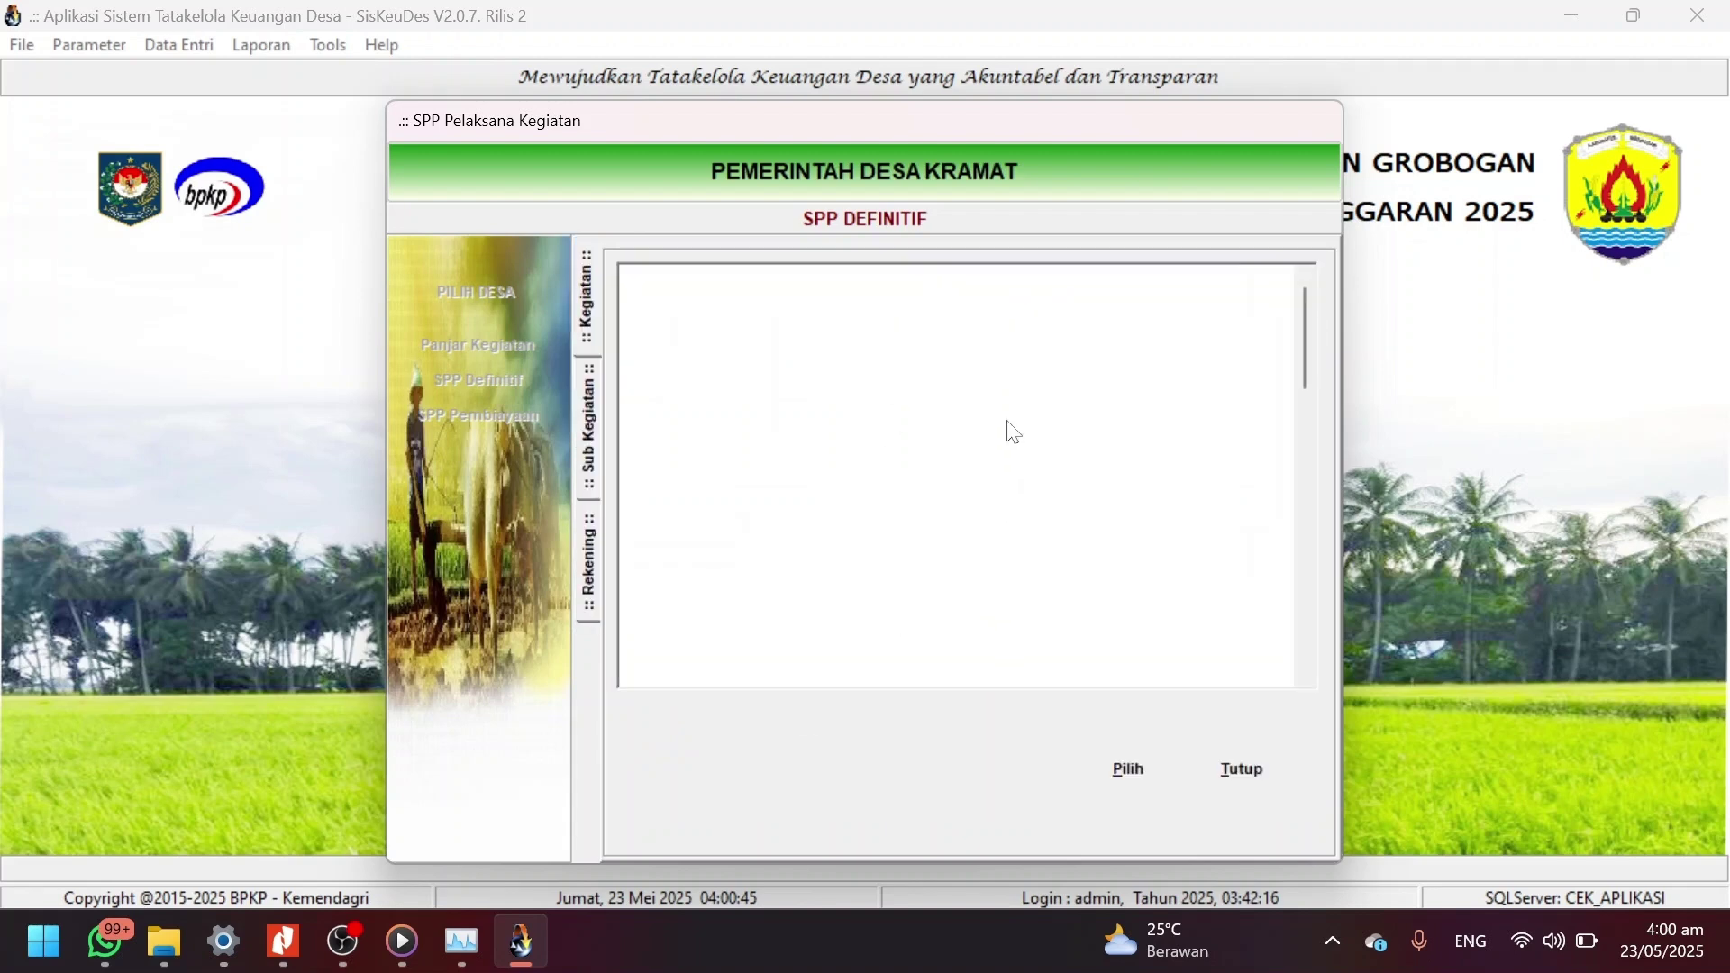
left_click(871, 616)
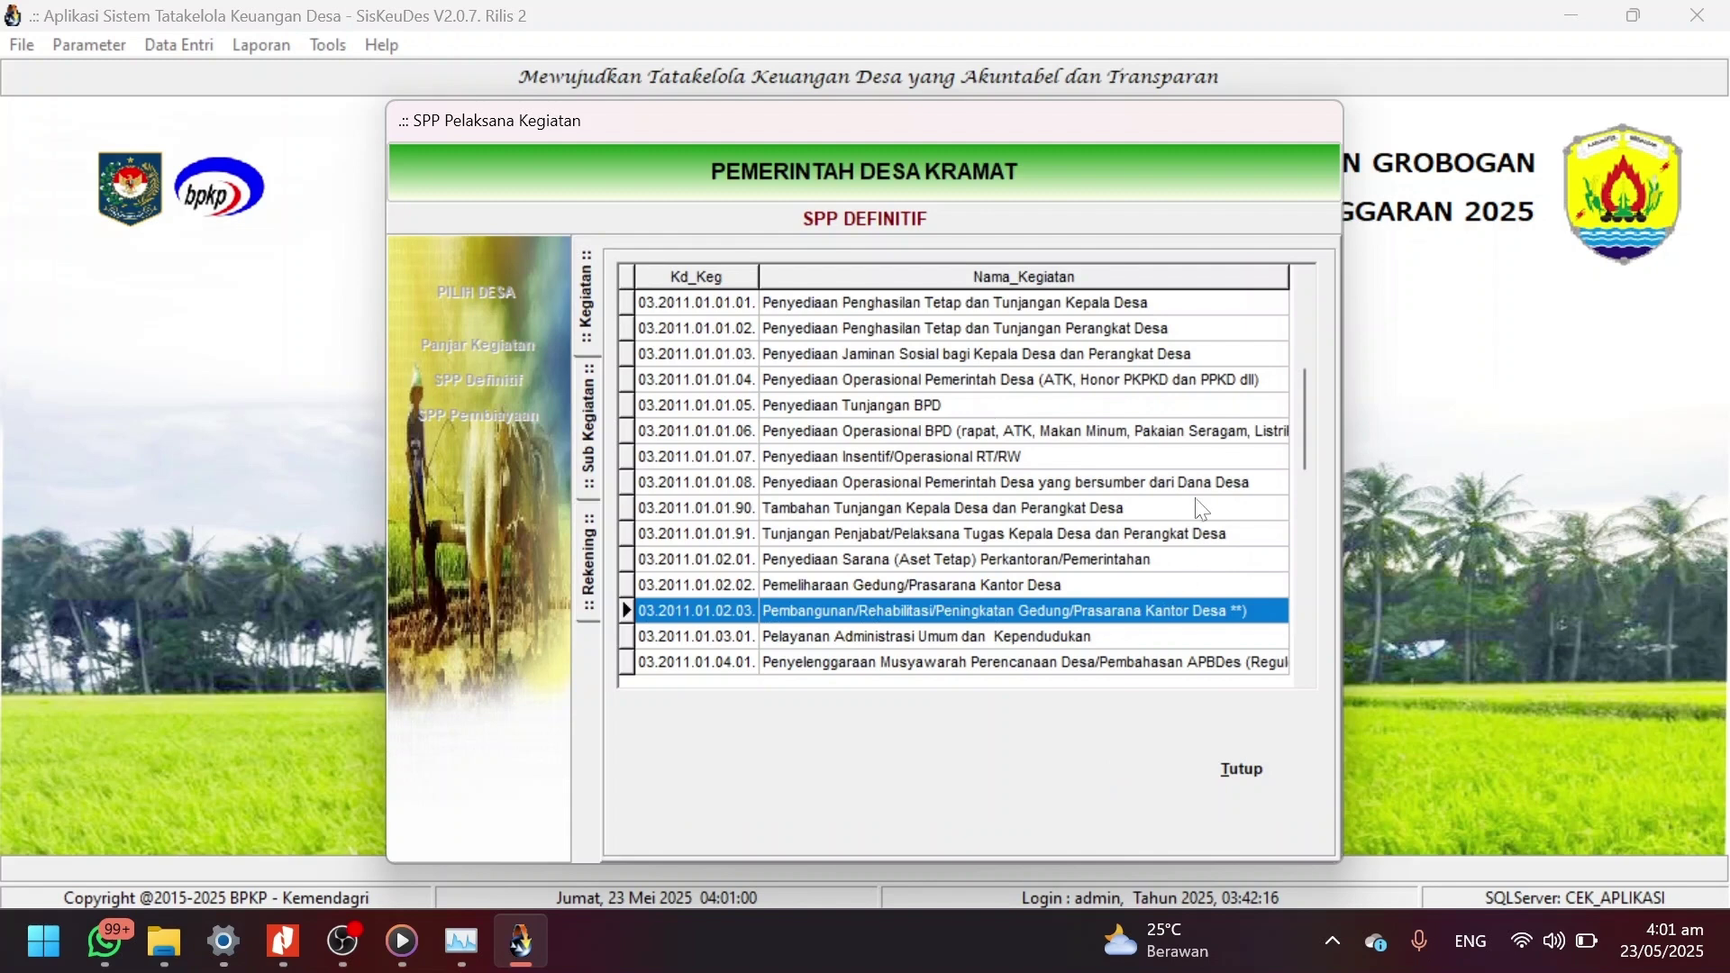
left_click(1299, 548)
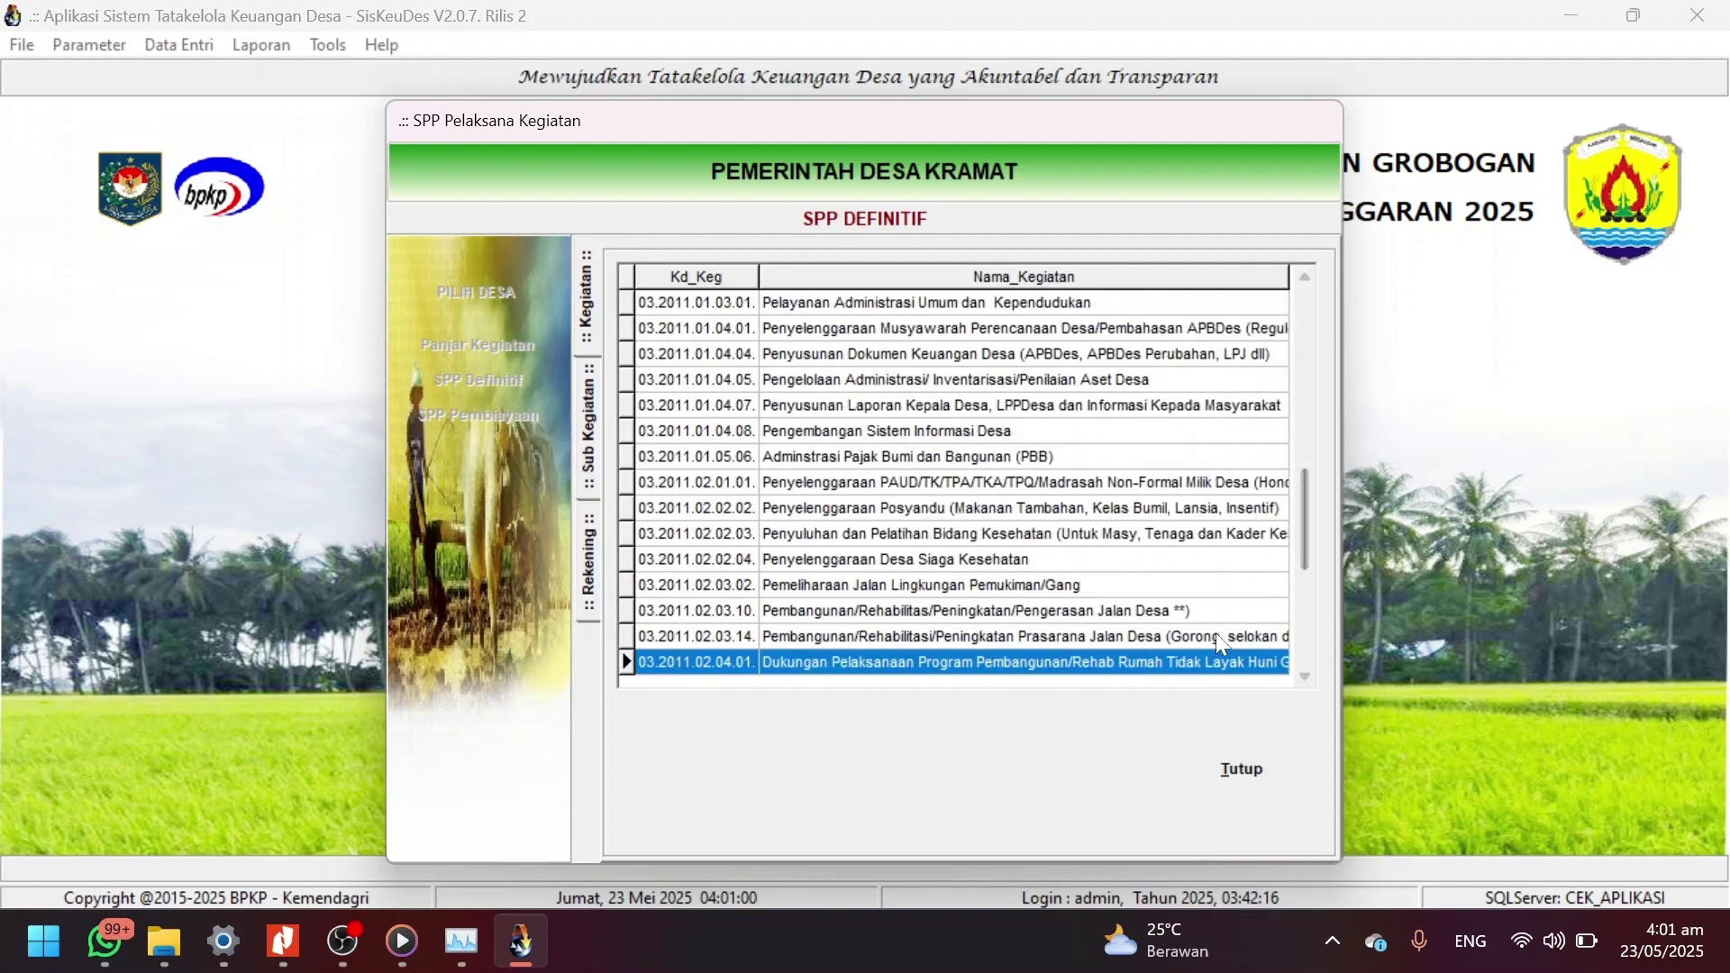
double_click(1046, 637)
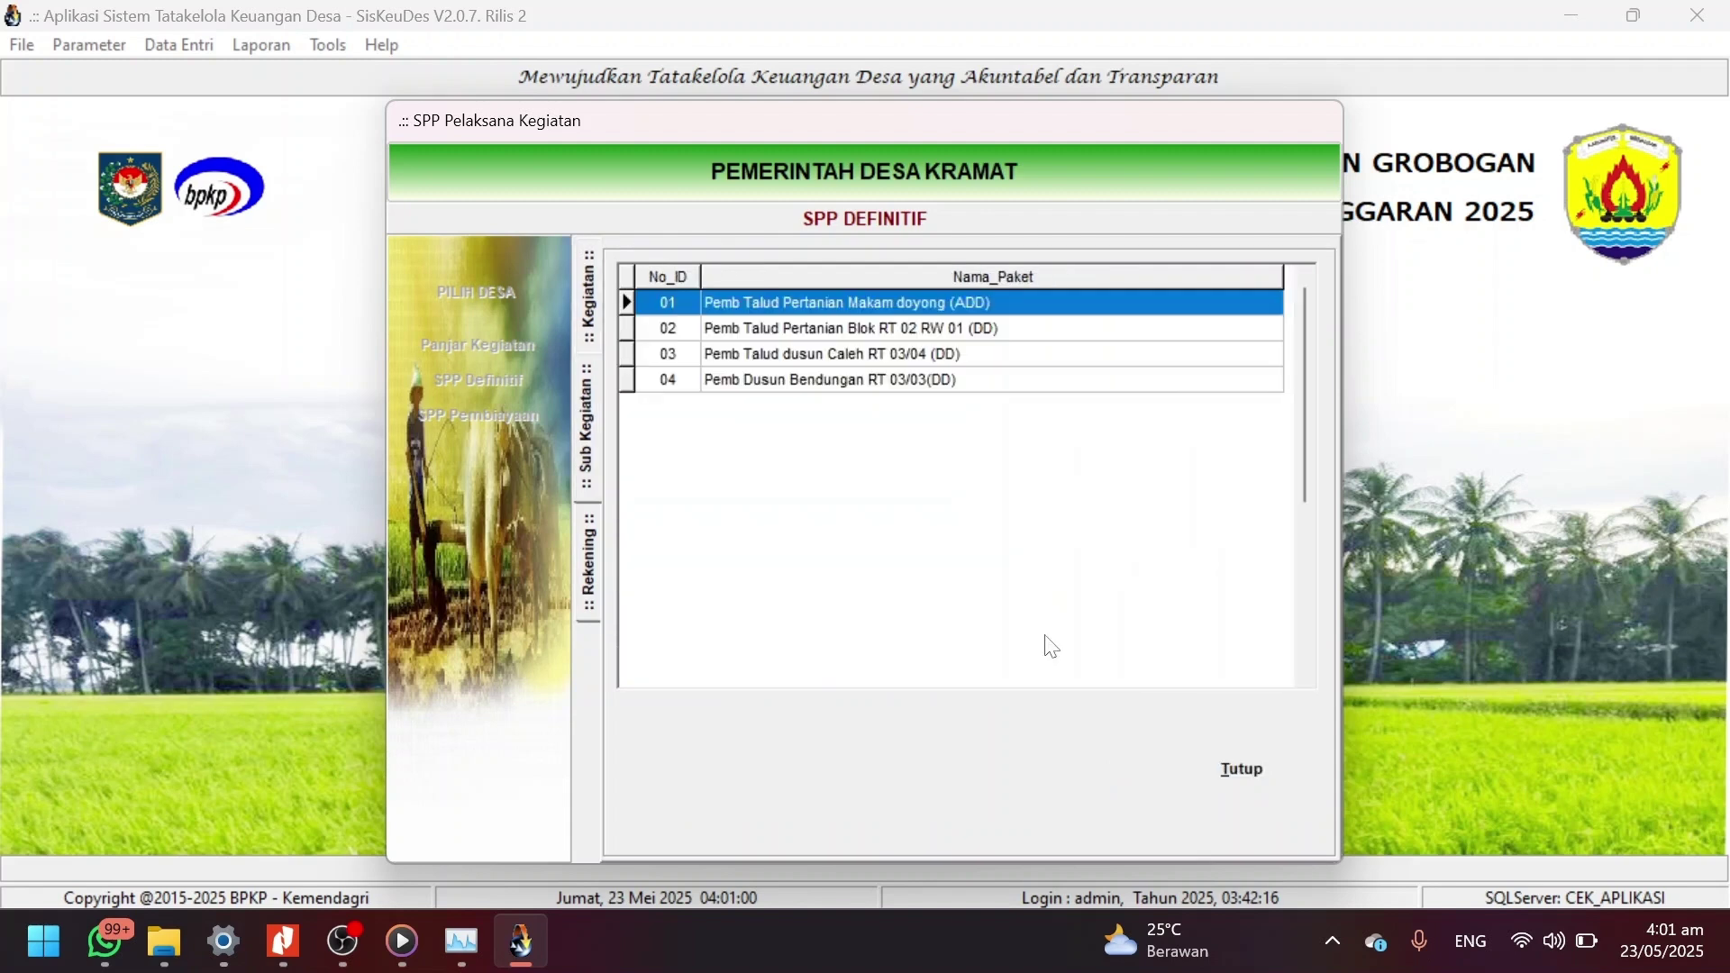
double_click(896, 383)
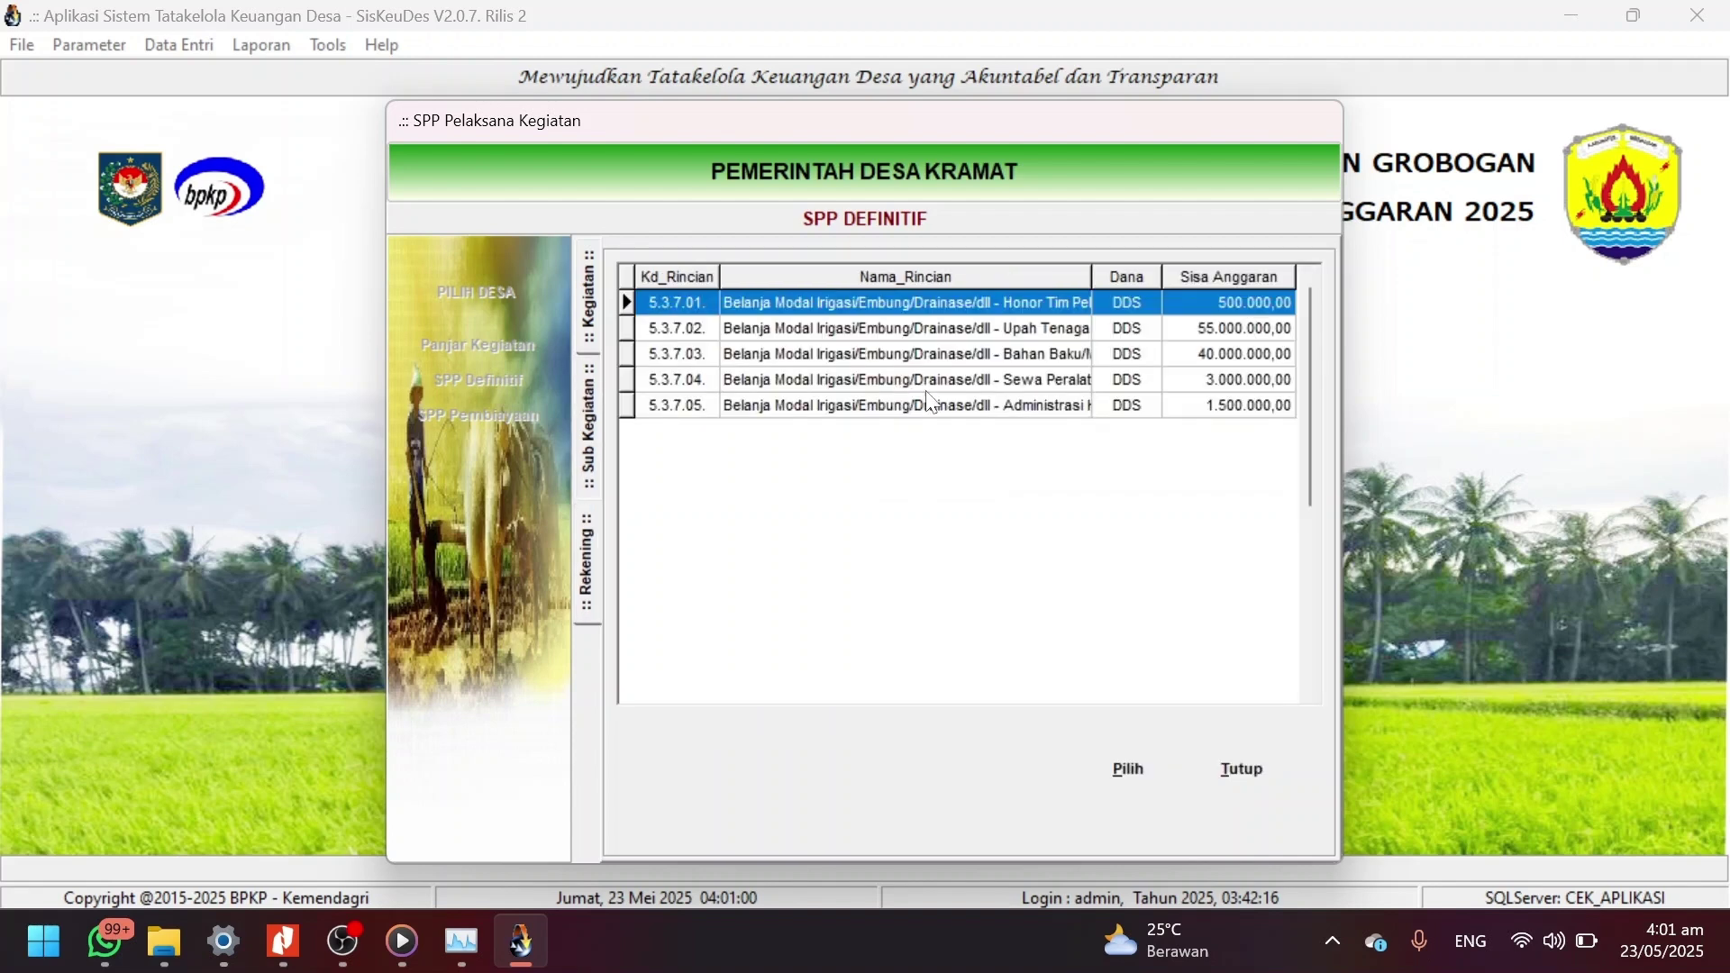
left_click(1040, 336)
double_click(1037, 333)
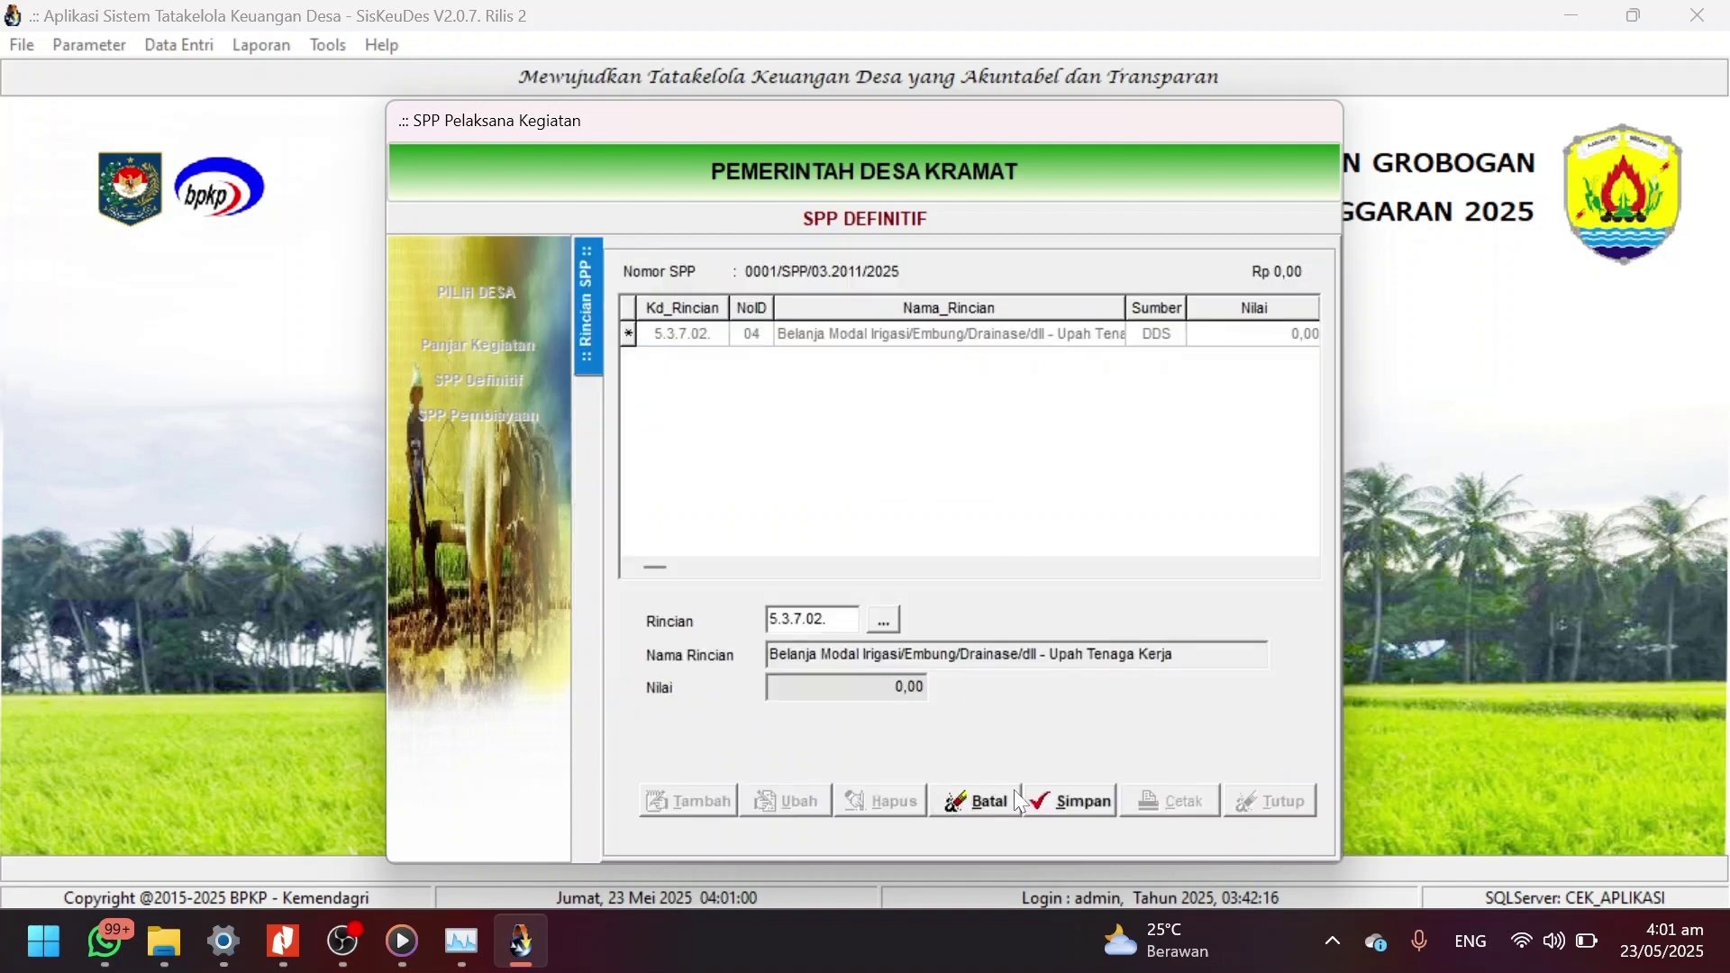
left_click(689, 799)
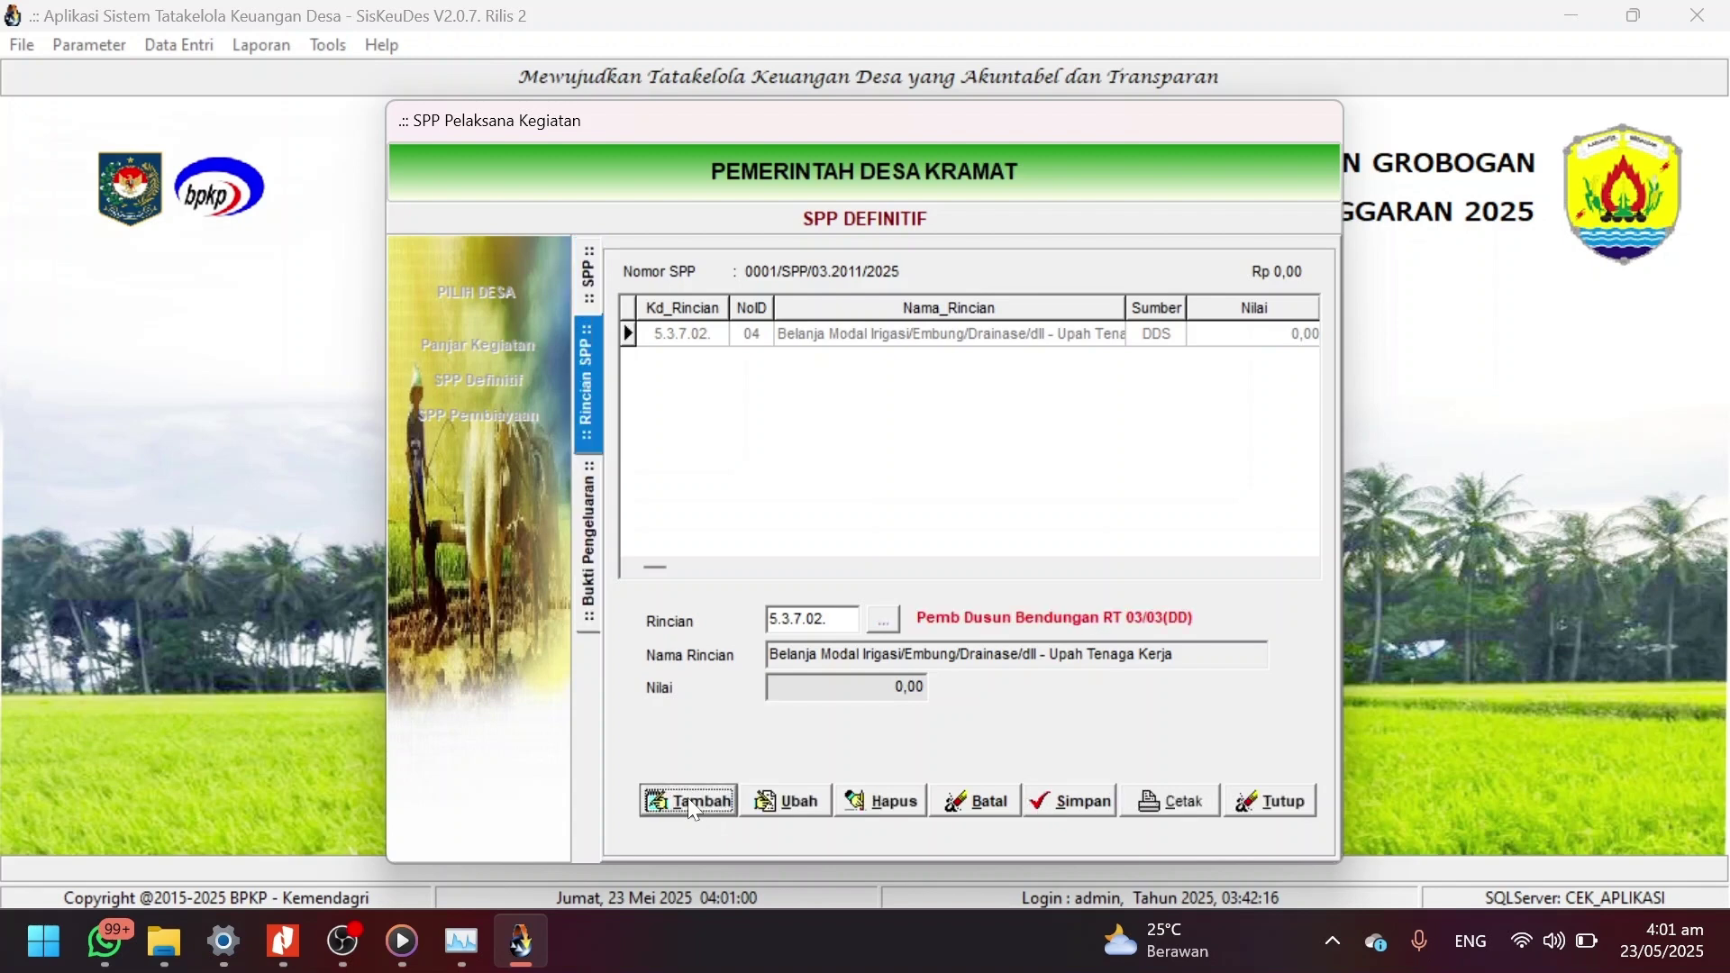
Add and save rincian 5.3.7.03 Bahan Baku/Material, then open its Bukti Pengeluaran.
left_click(885, 621)
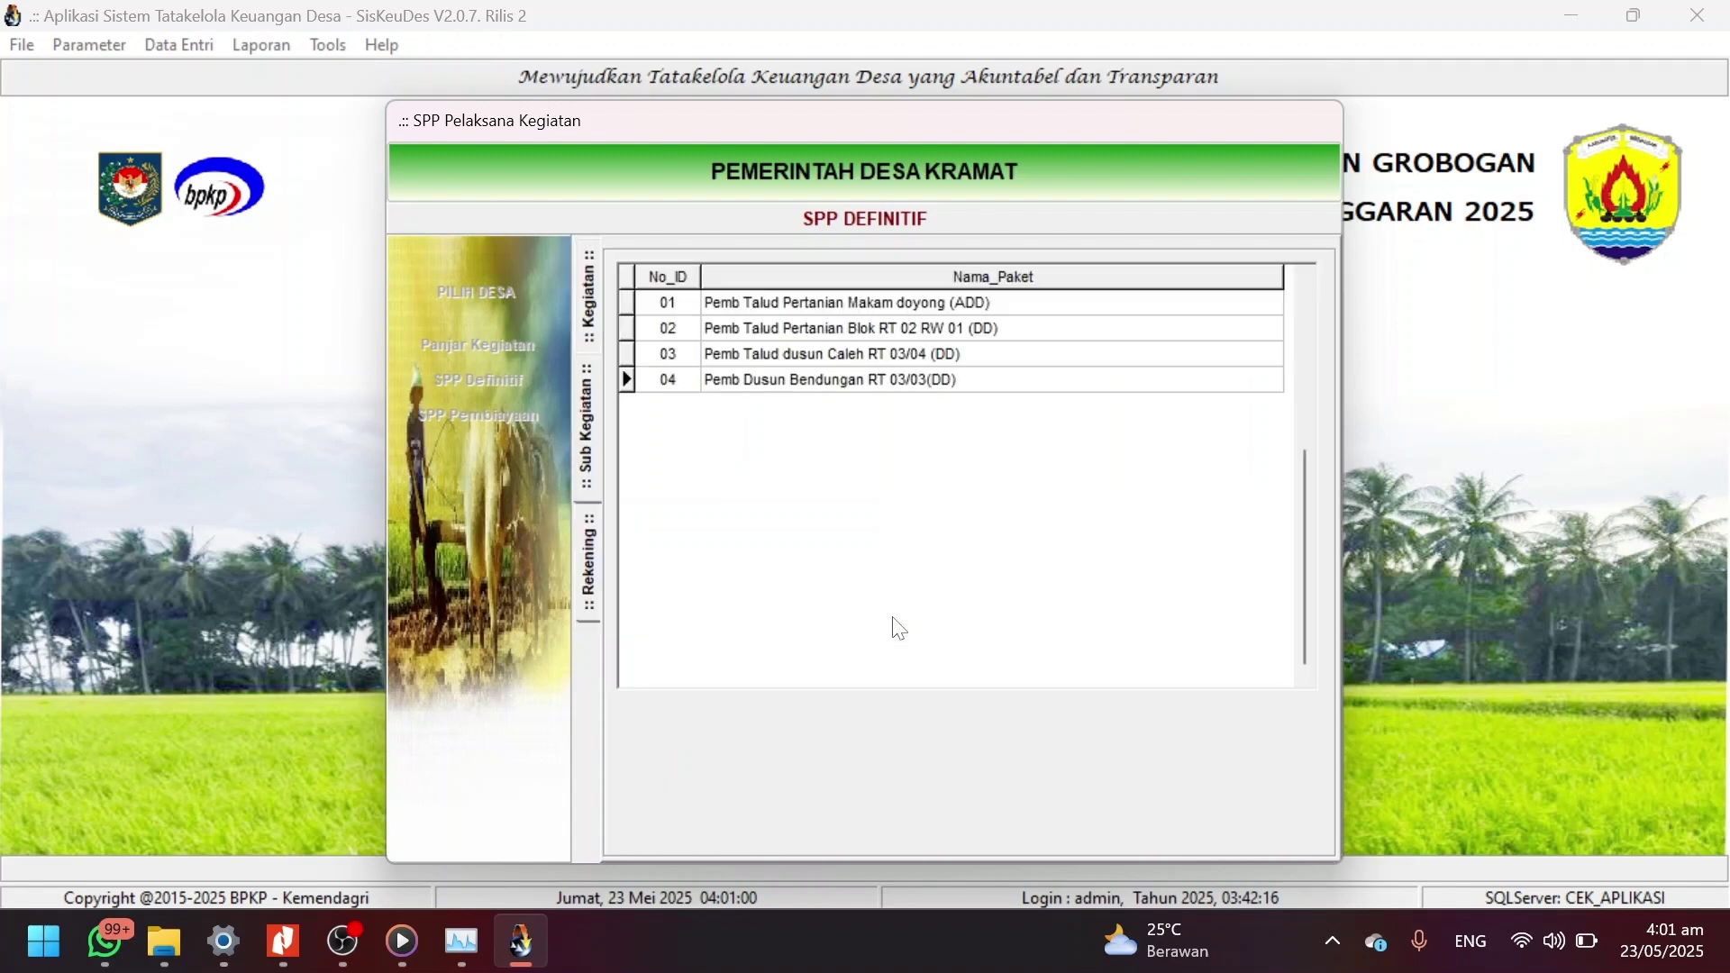
double_click(917, 385)
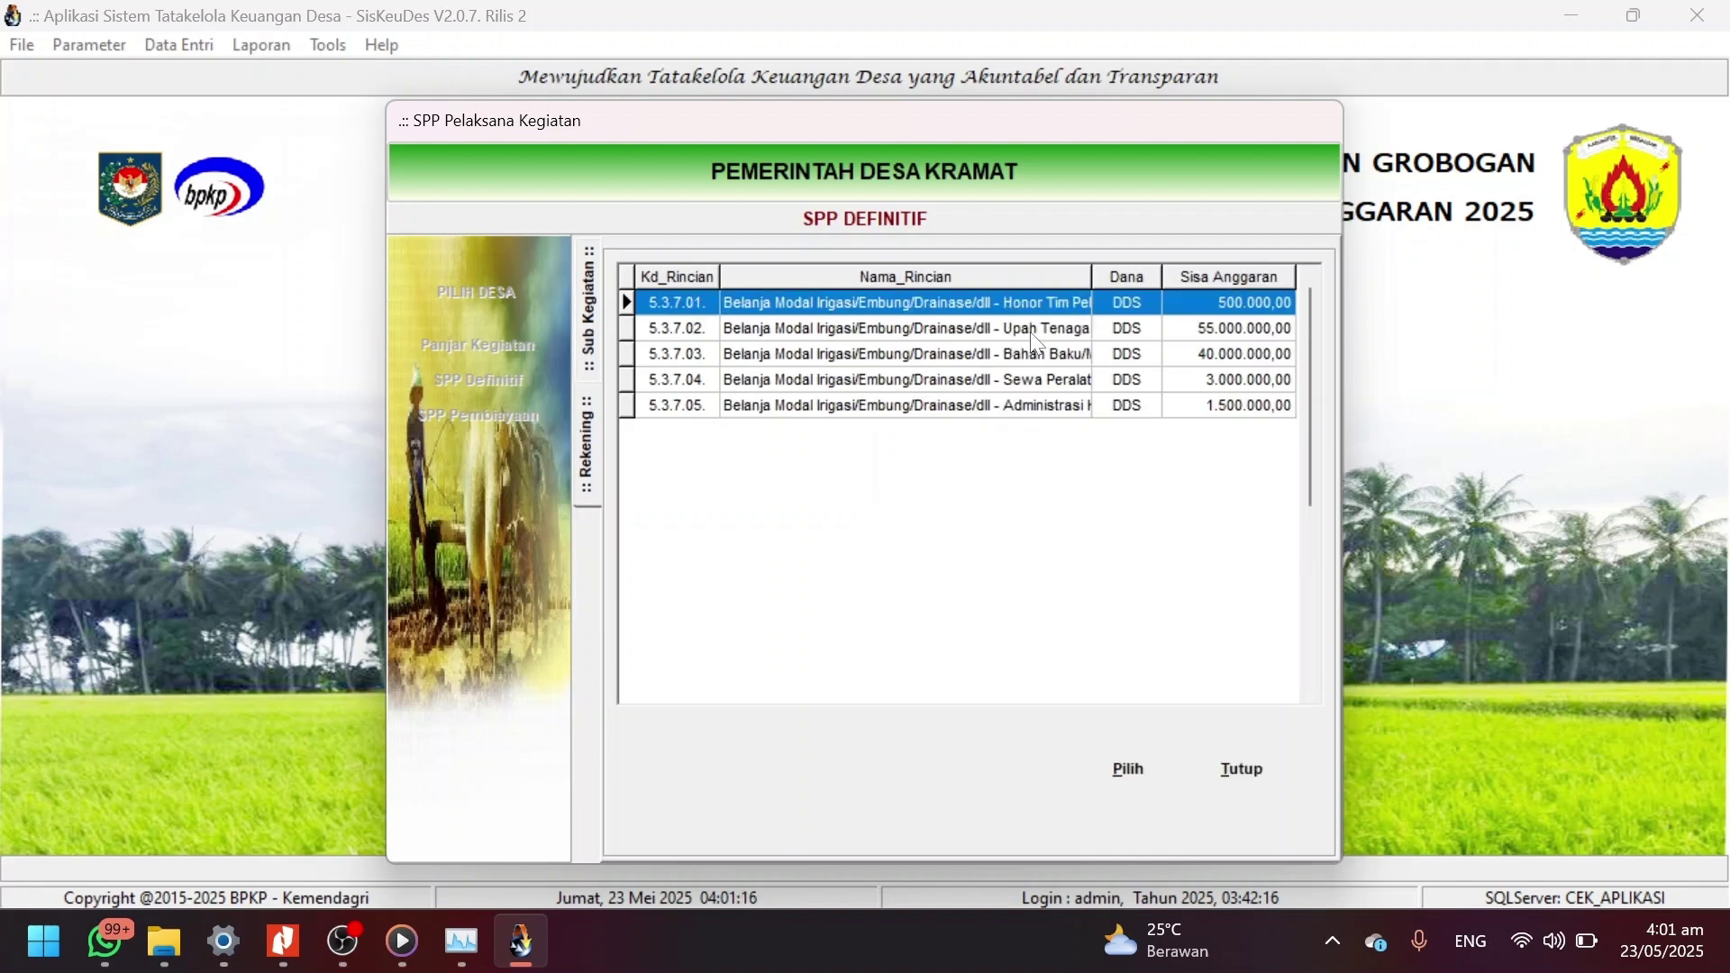
double_click(1009, 354)
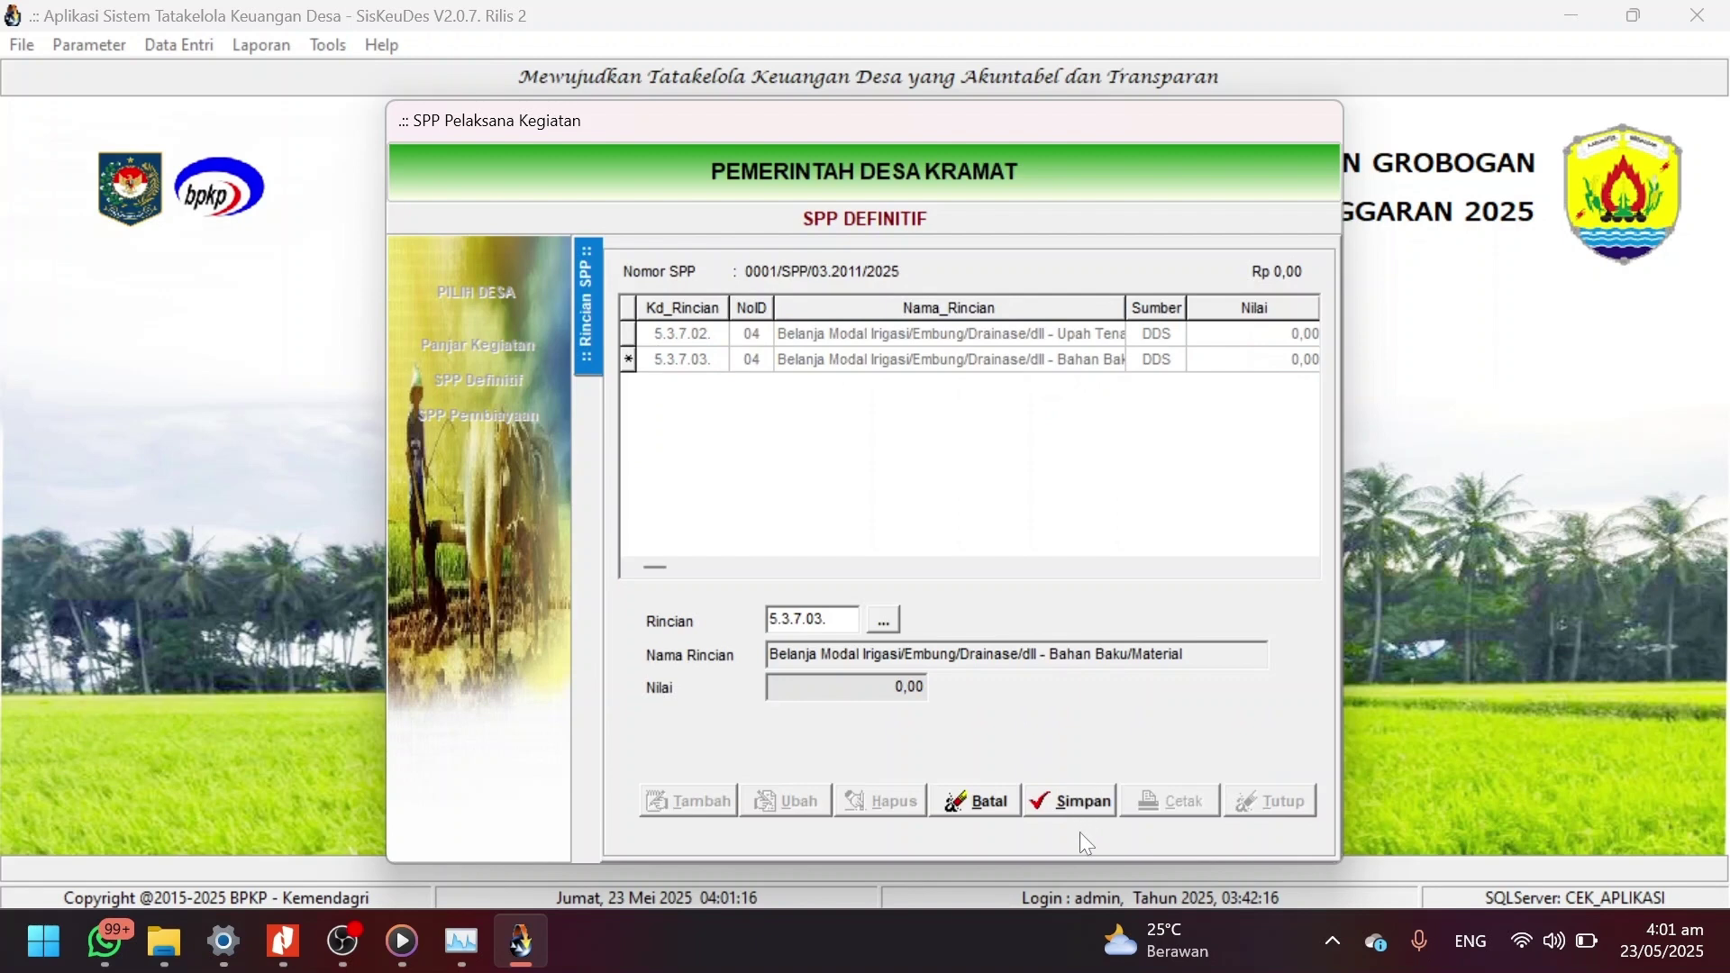
left_click(1067, 809)
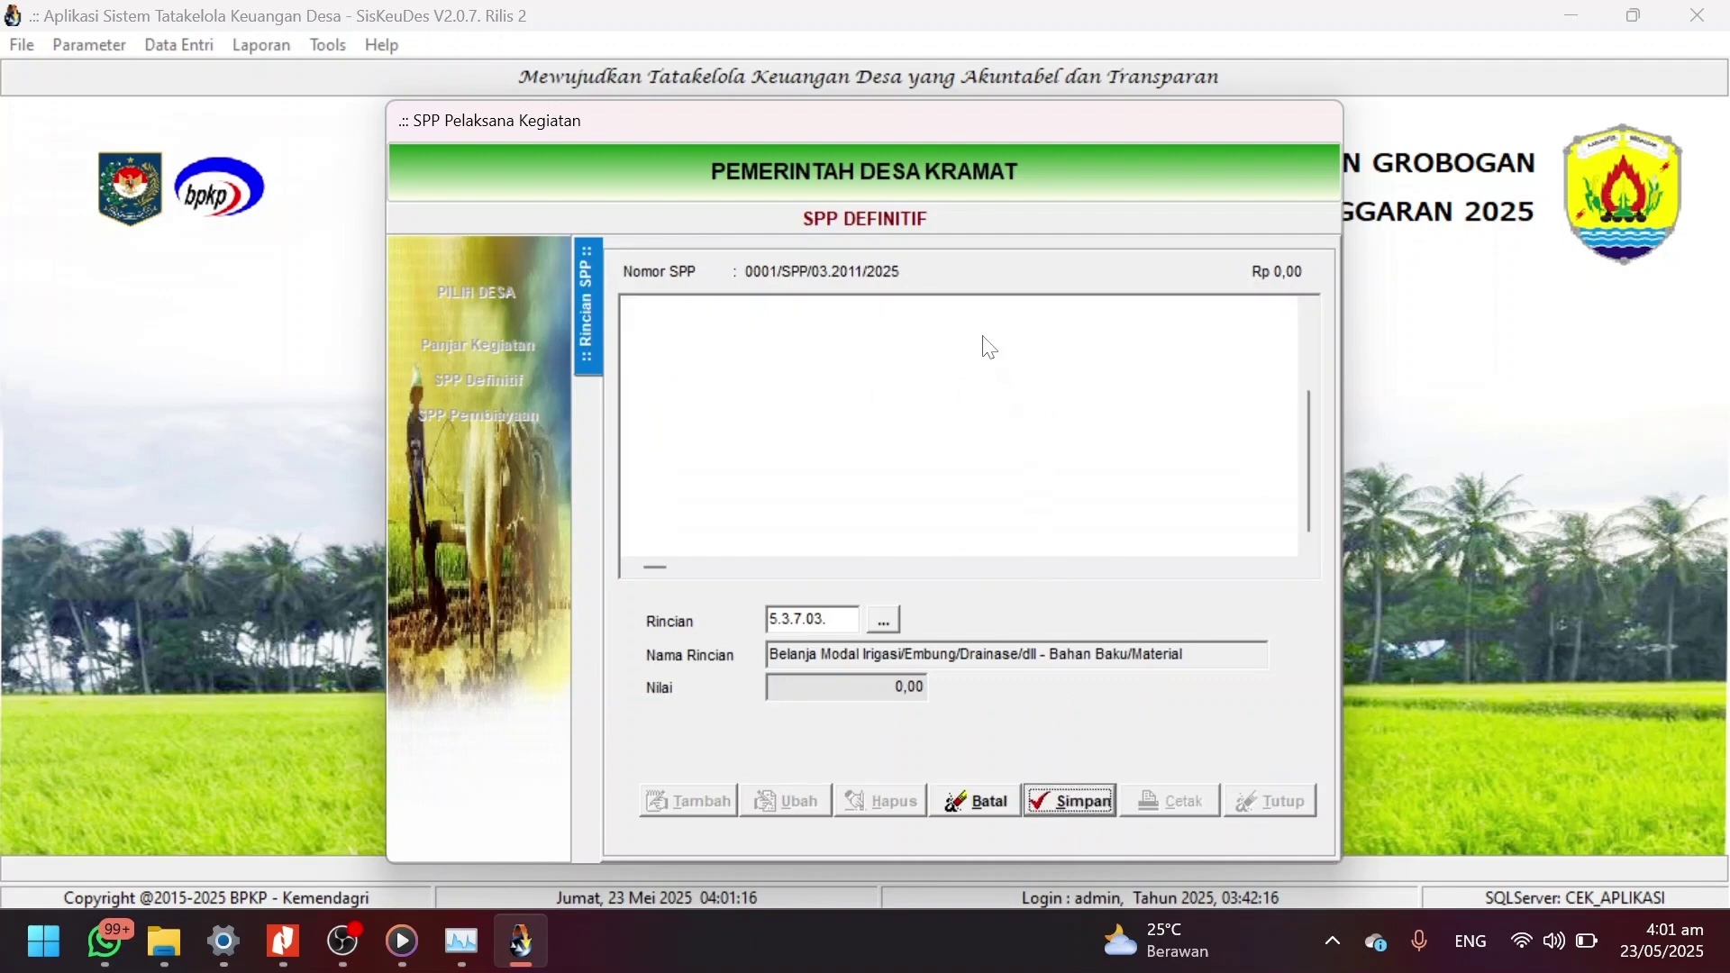
double_click(918, 339)
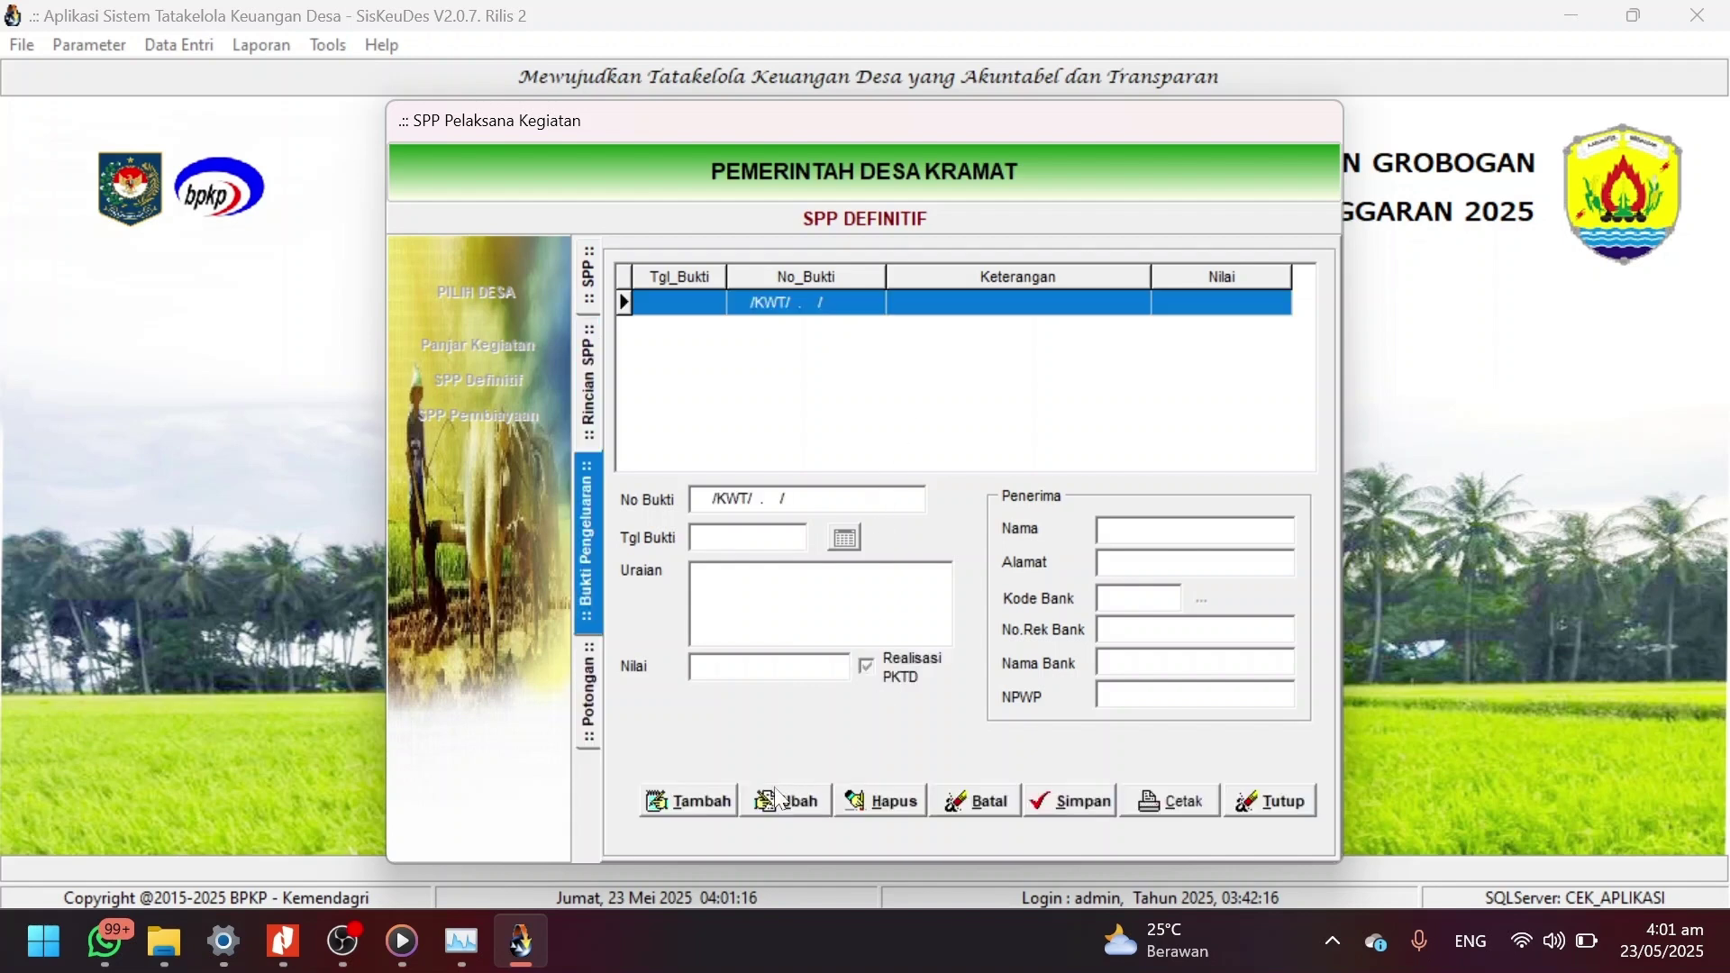
Start a new receipt dated 23/05/2025 with description 'Upah Tukang'.
left_click(727, 797)
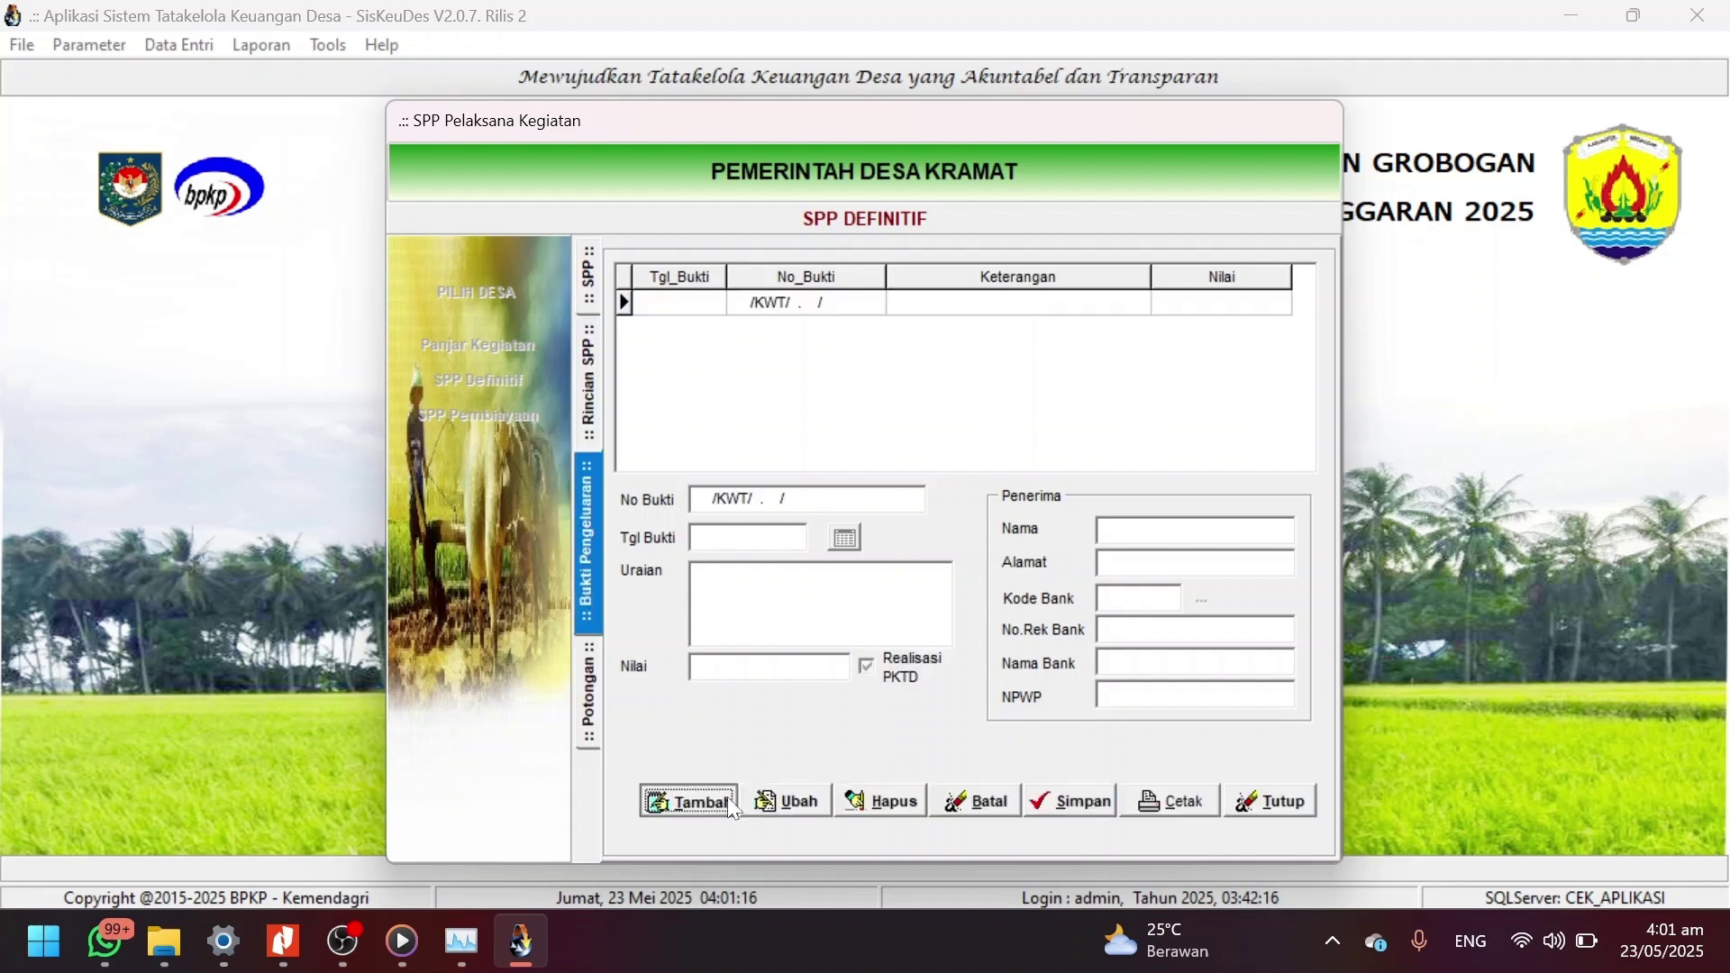
left_click(847, 541)
left_click(915, 622)
left_click(844, 587)
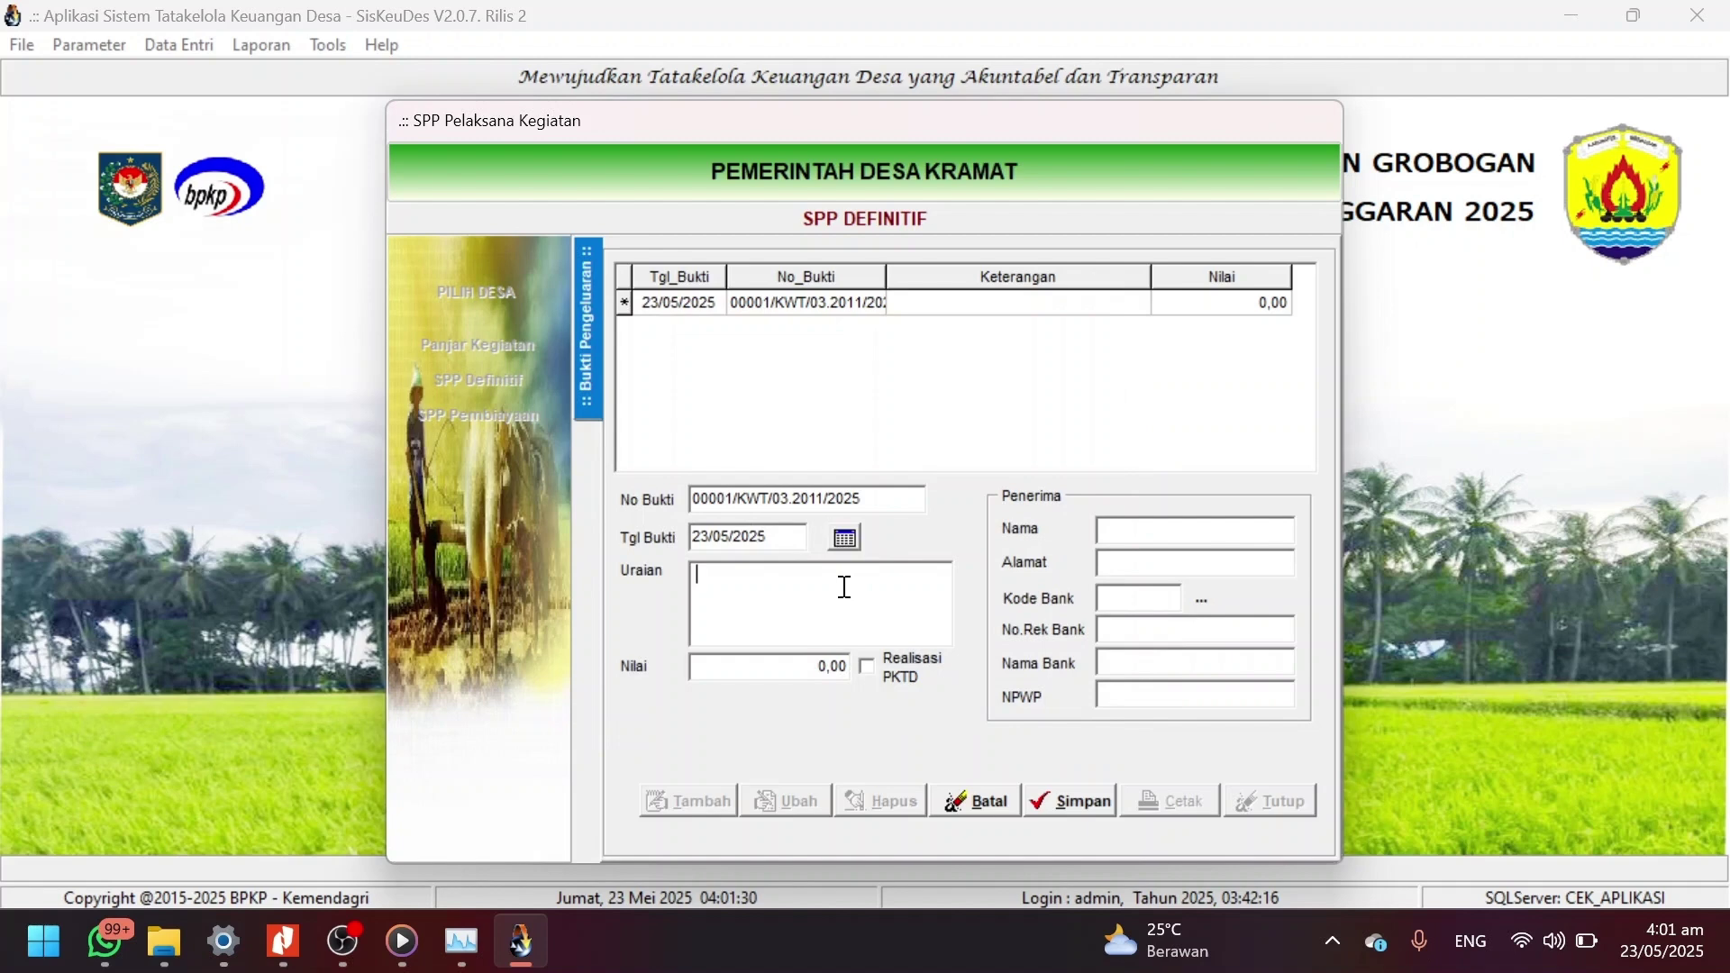
type("Upah Tukang")
Enter the recipient's name and address on the receipt.
left_click(1124, 529)
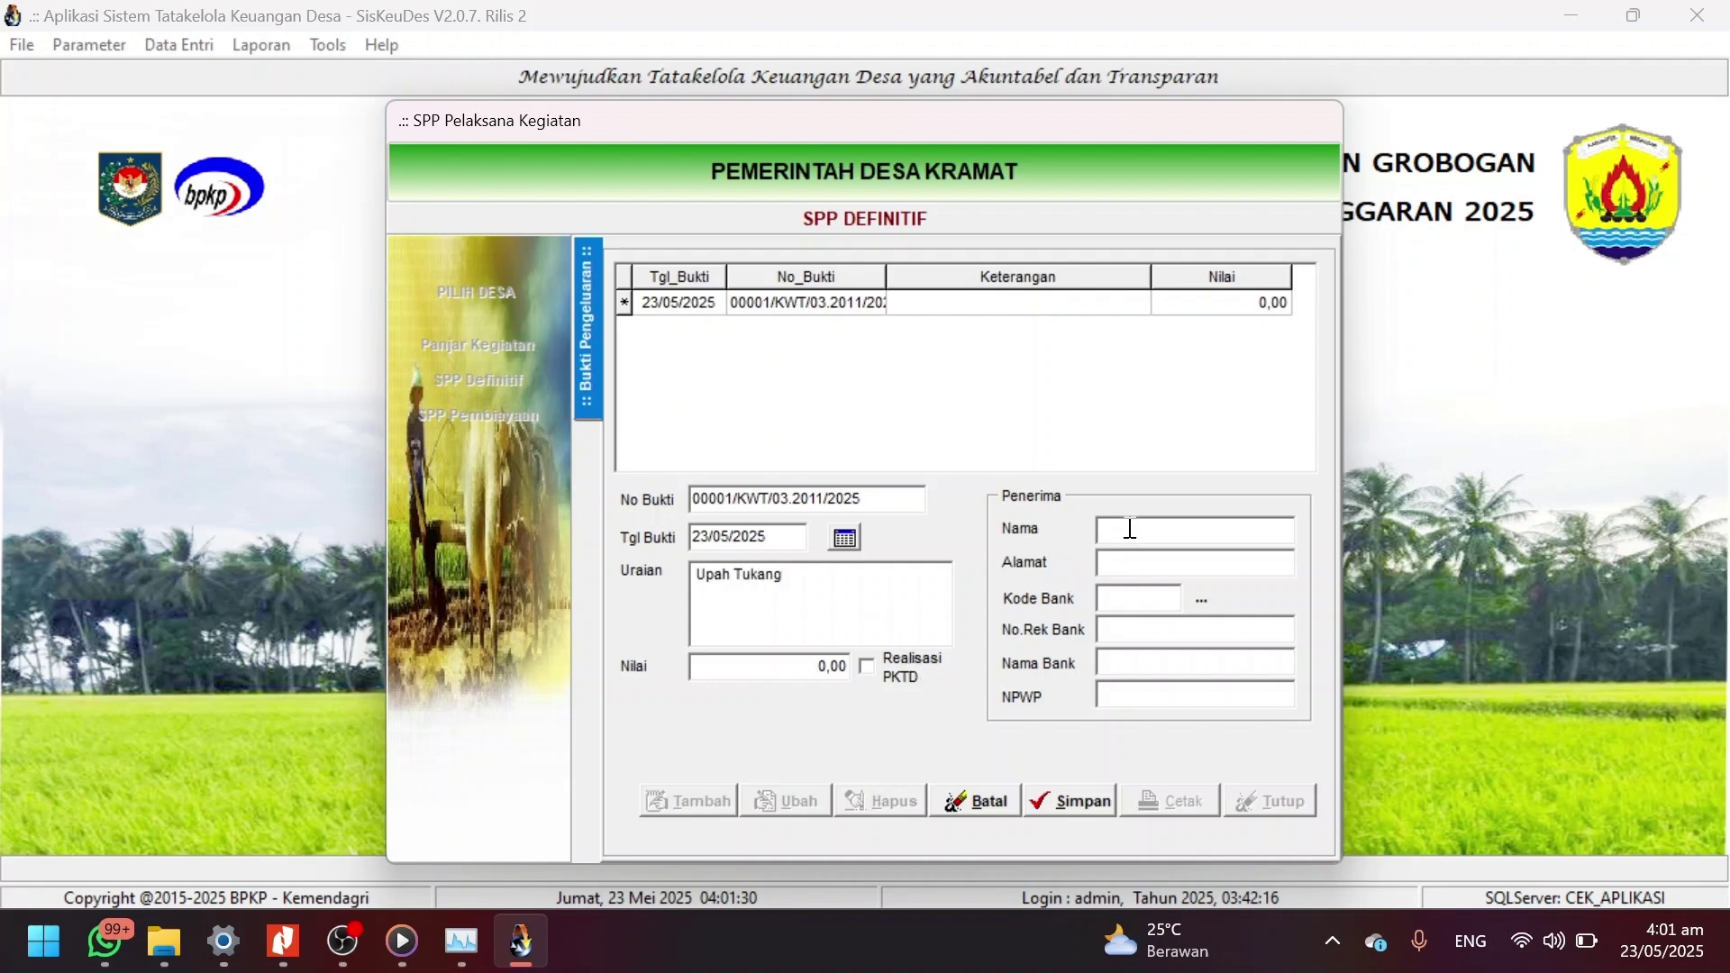
left_click(1202, 598)
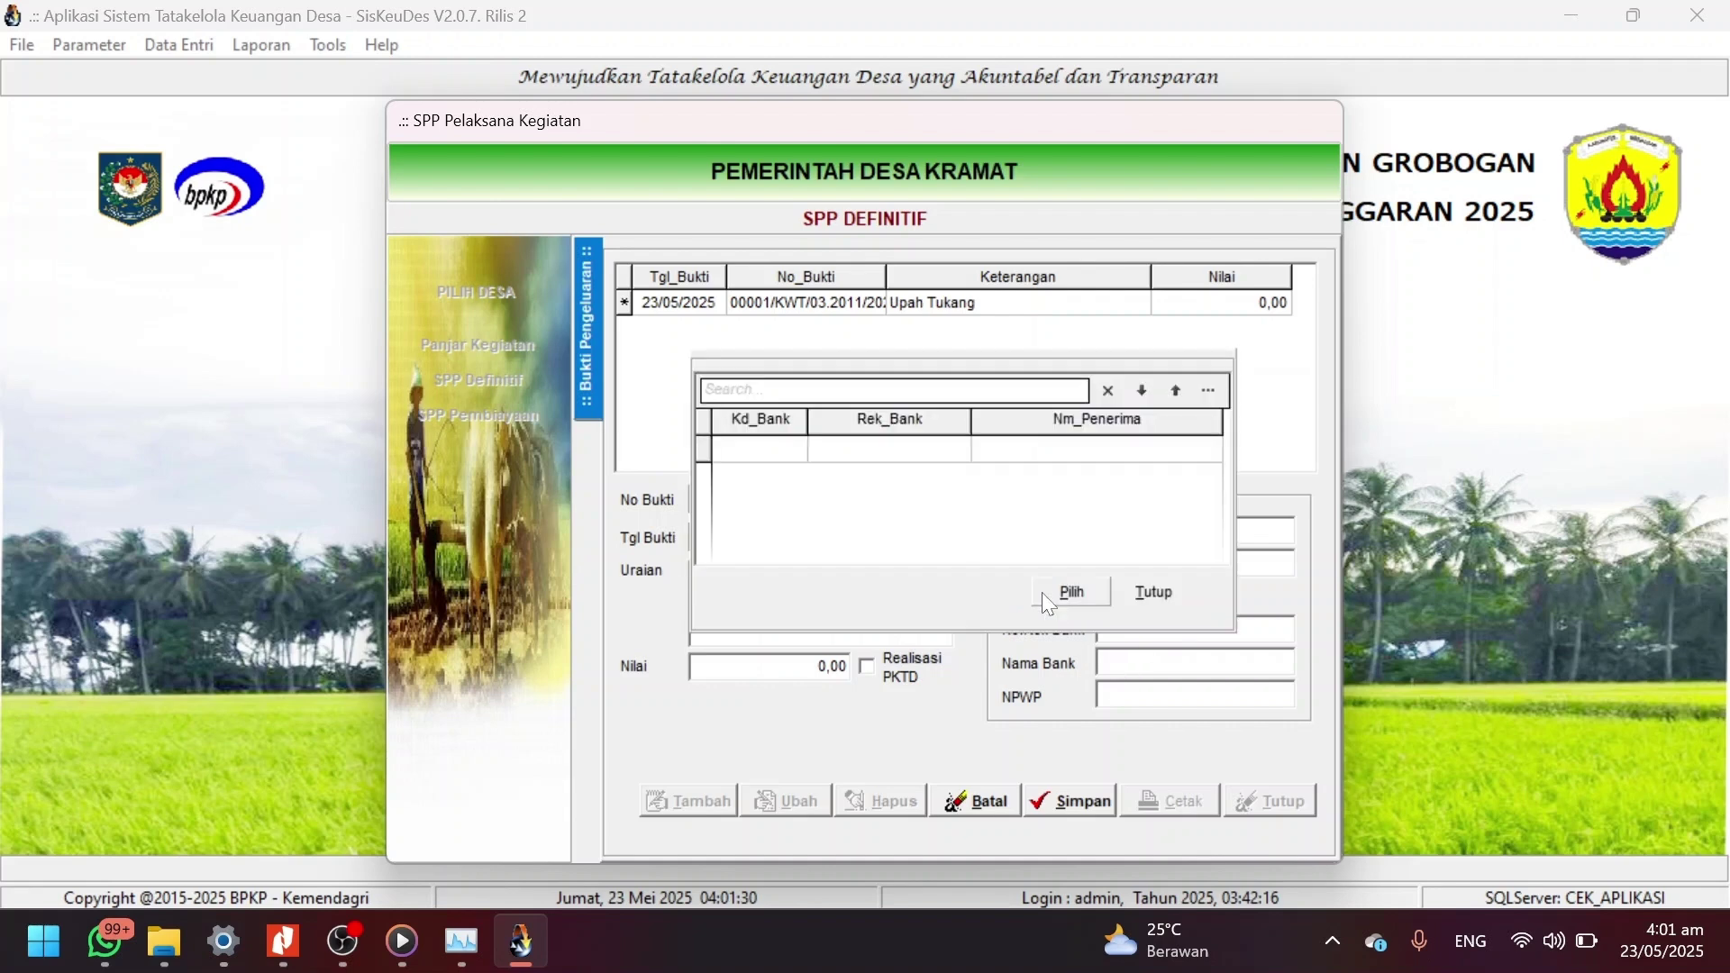
left_click(1134, 602)
type("Kusu")
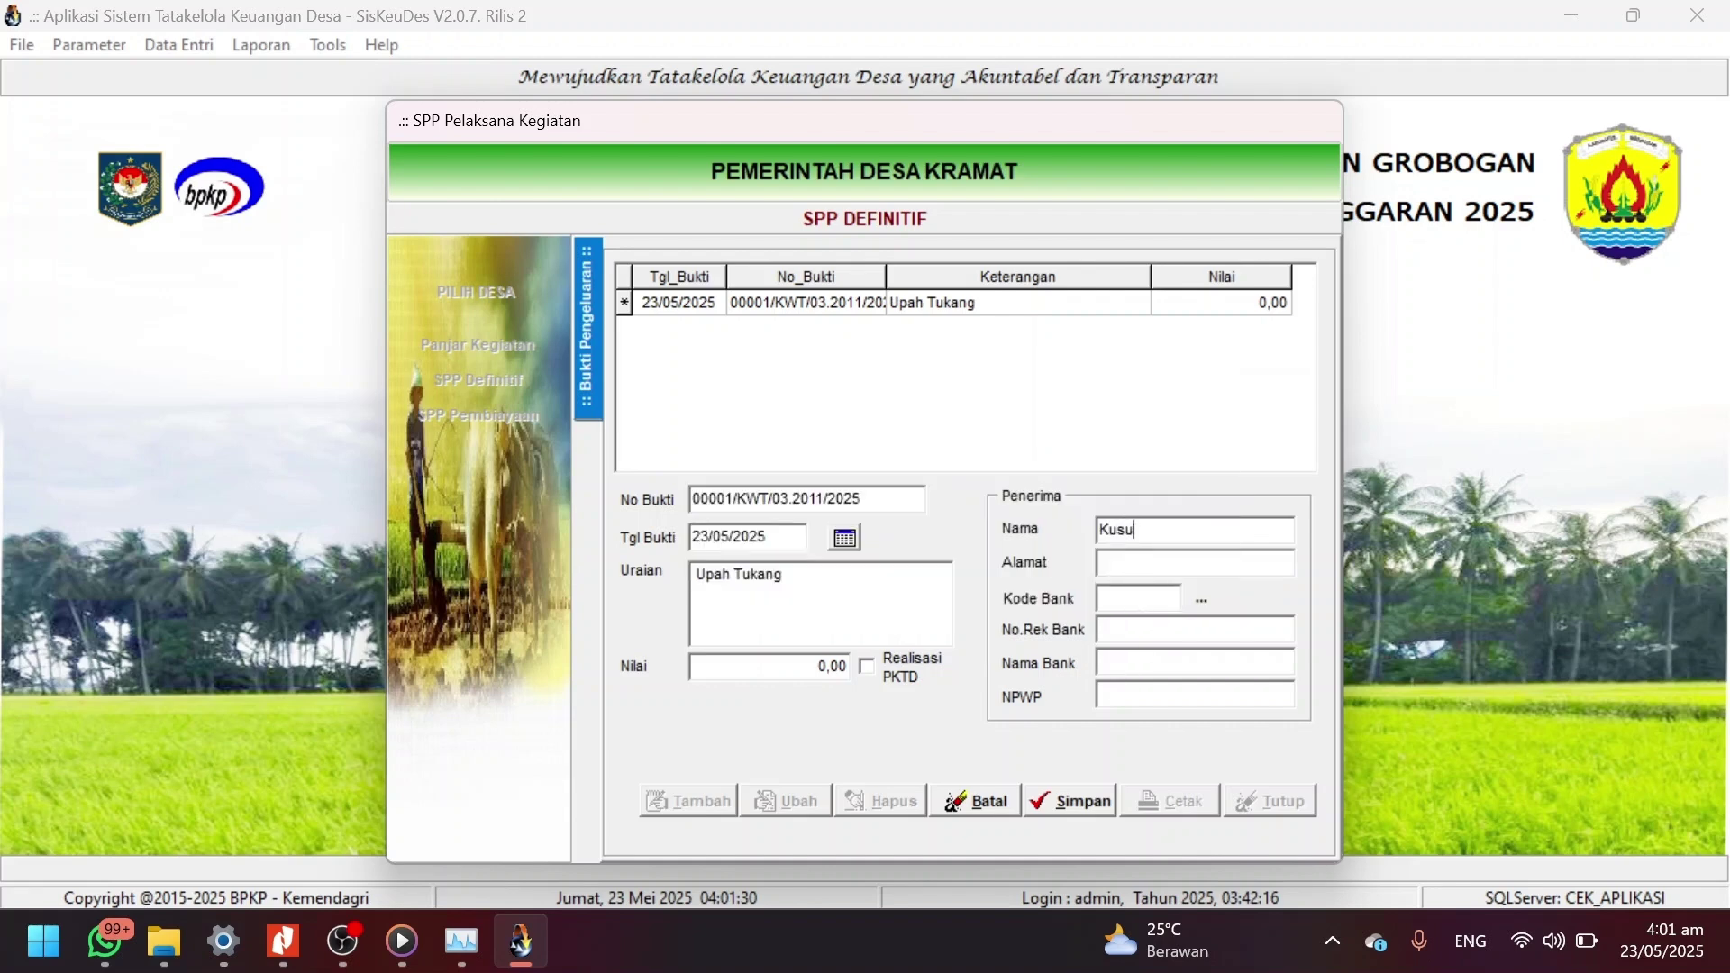
type("ma")
key("Tab")
type("Kraam")
key("BackSpace")
key("BackSpace")
key("BackSpace")
type("amta")
key("Home")
type("Desa")
key("End")
key("BackSpace")
key("BackSpace")
type("at")
Fill in bank code 002, the recipient's account number, Bank BRI, and the recipient's NPWP.
left_click(1117, 602)
type("000")
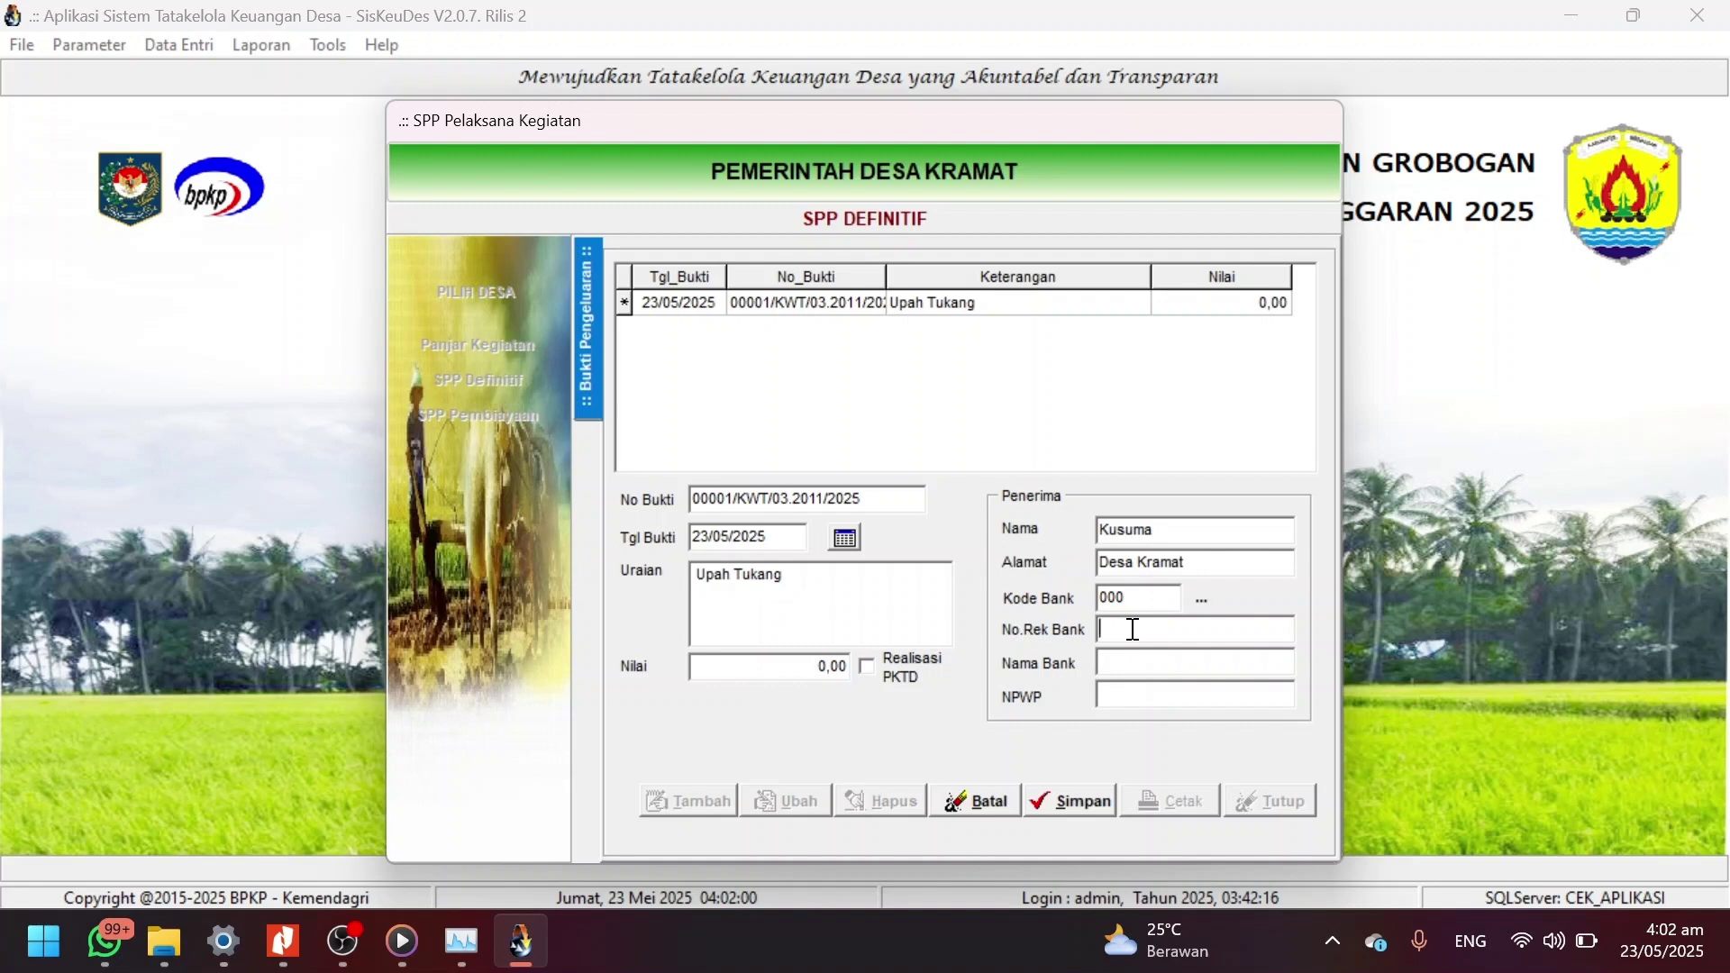
left_click_drag(1130, 602, 1050, 605)
key("BackSpace")
type("002")
left_click(1124, 632)
left_click(1191, 660)
type("Bank BRI")
key("Tab")
type("7y86543256475")
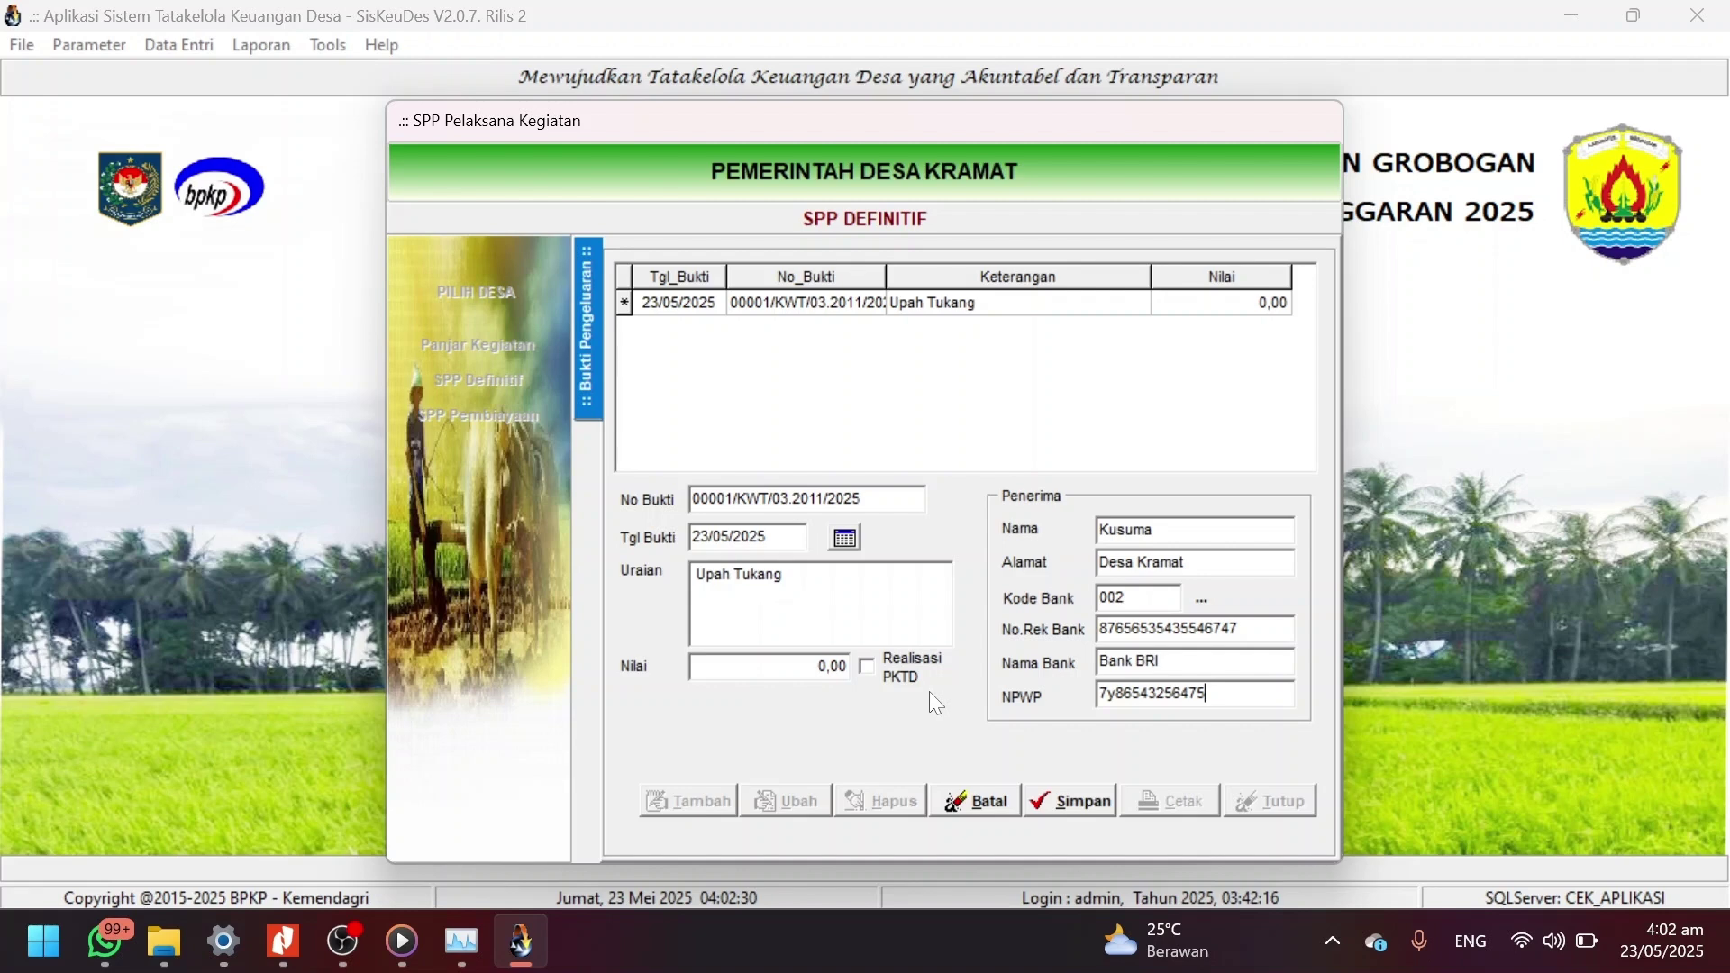
Mark the Upah Tukang receipt as Realisasi PKTD, enter 55.000.000,00, and save it.
left_click(866, 666)
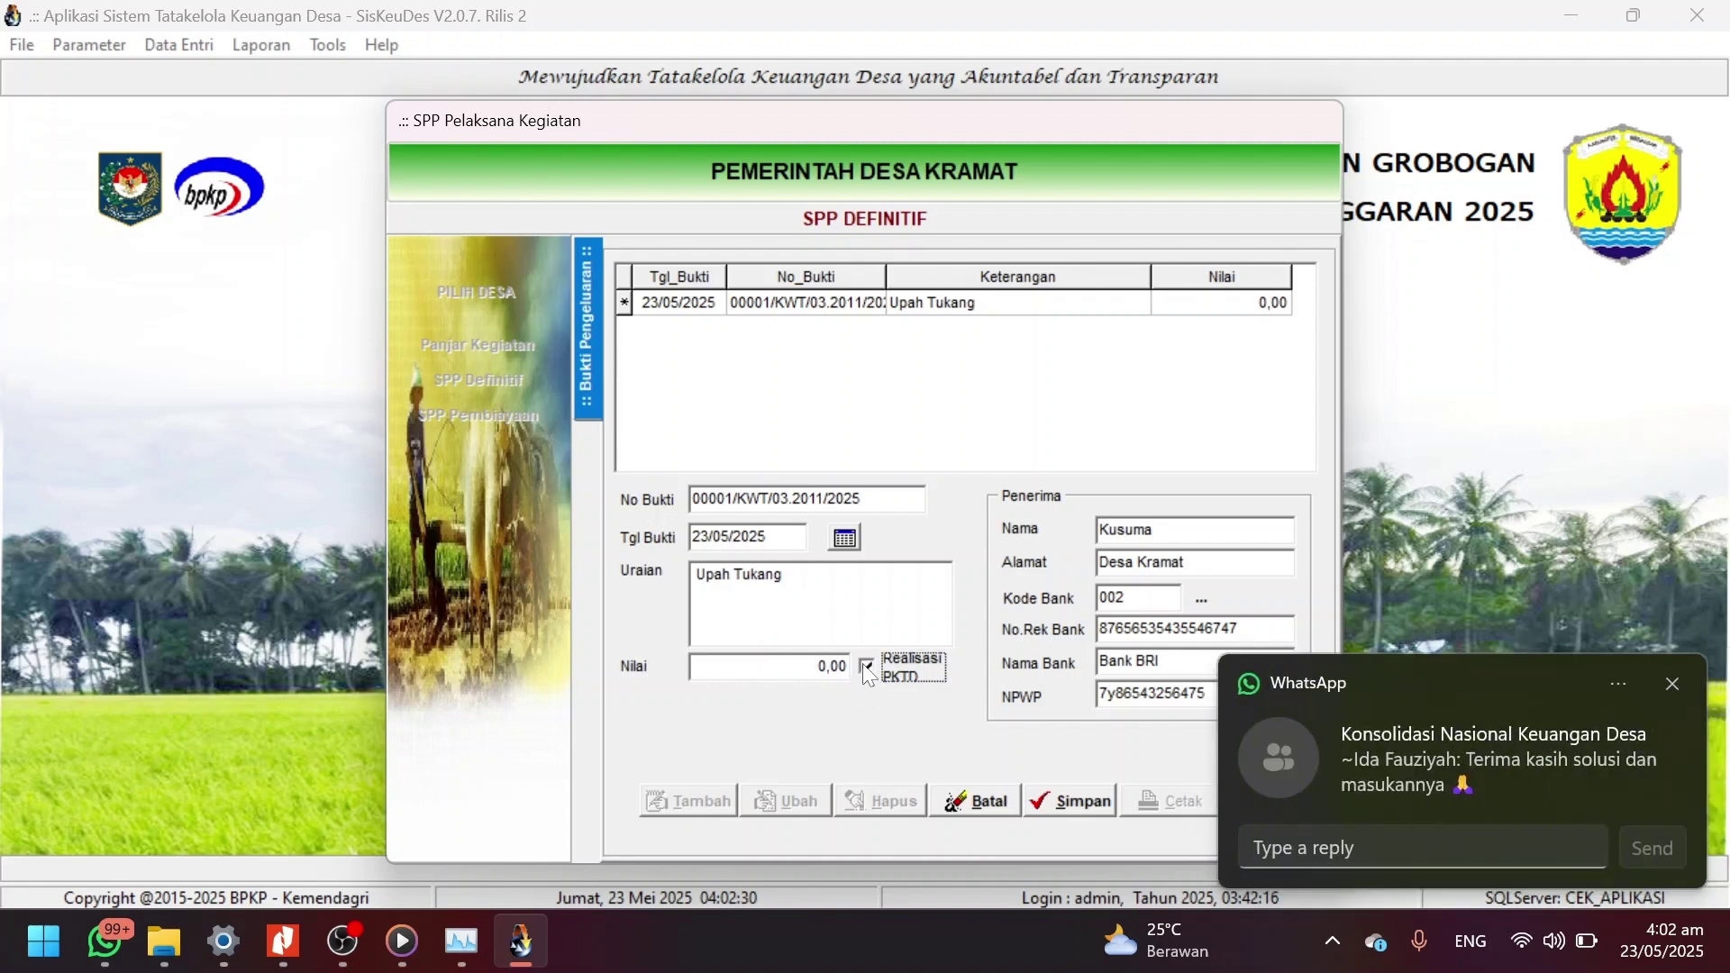
left_click(1671, 686)
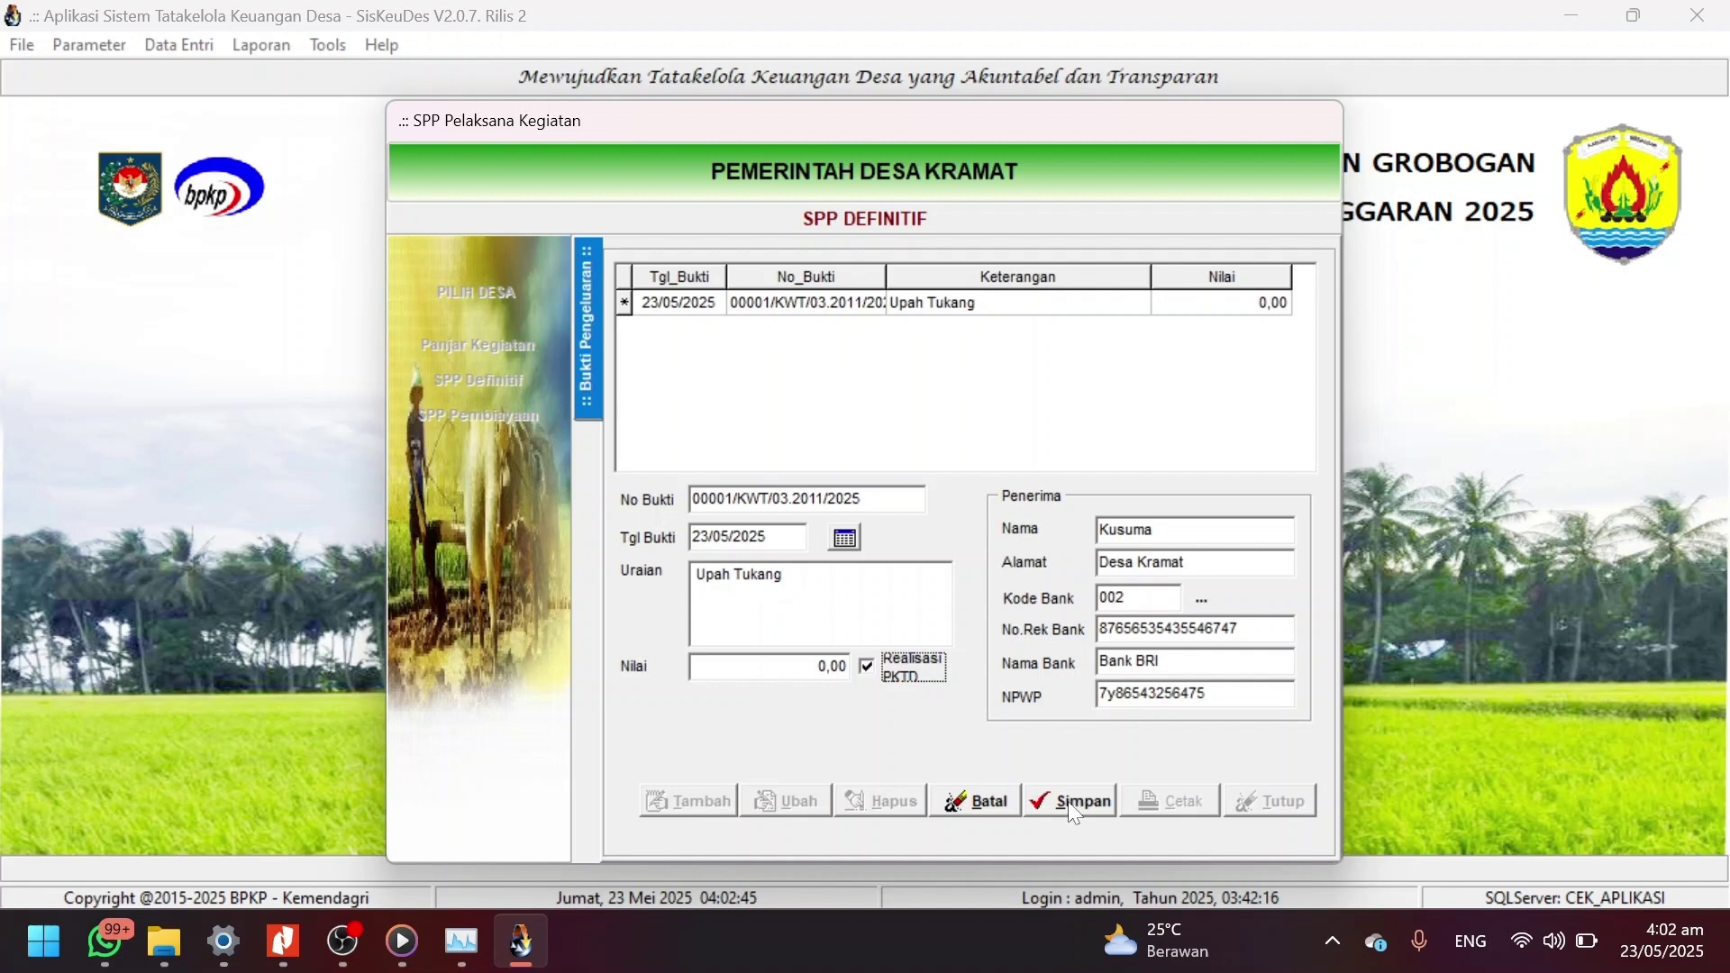
left_click(830, 668)
type("55000000")
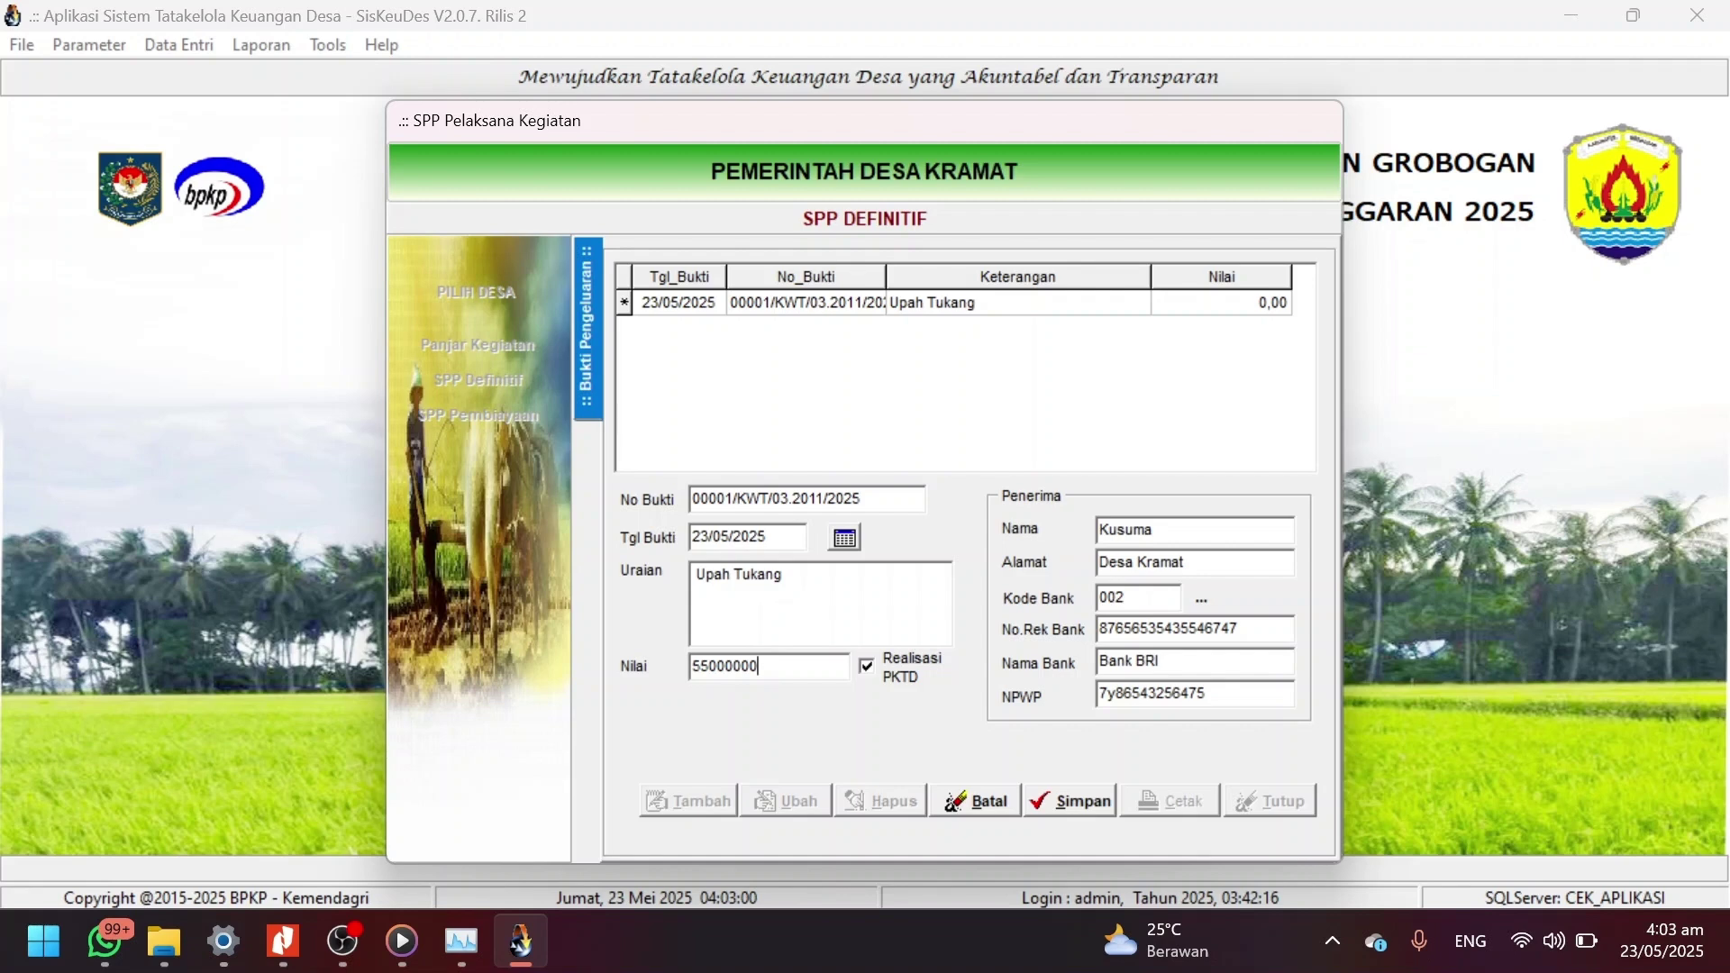
double_click(847, 574)
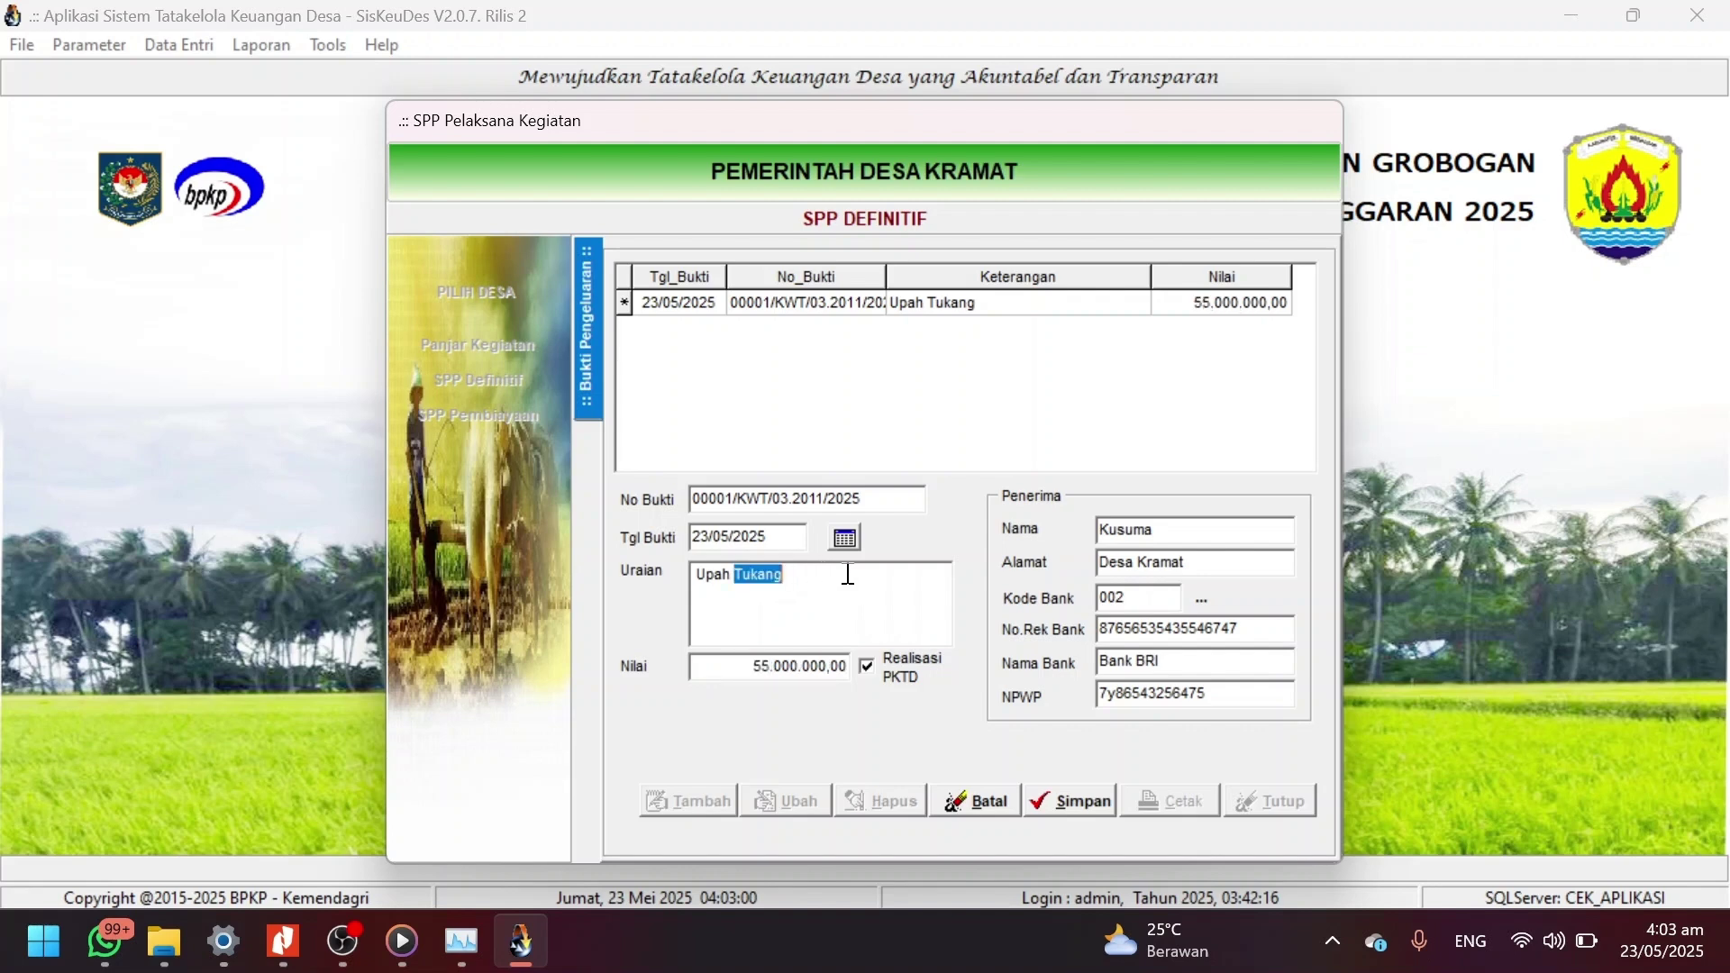
left_click_drag(847, 574, 682, 576)
left_click(1084, 805)
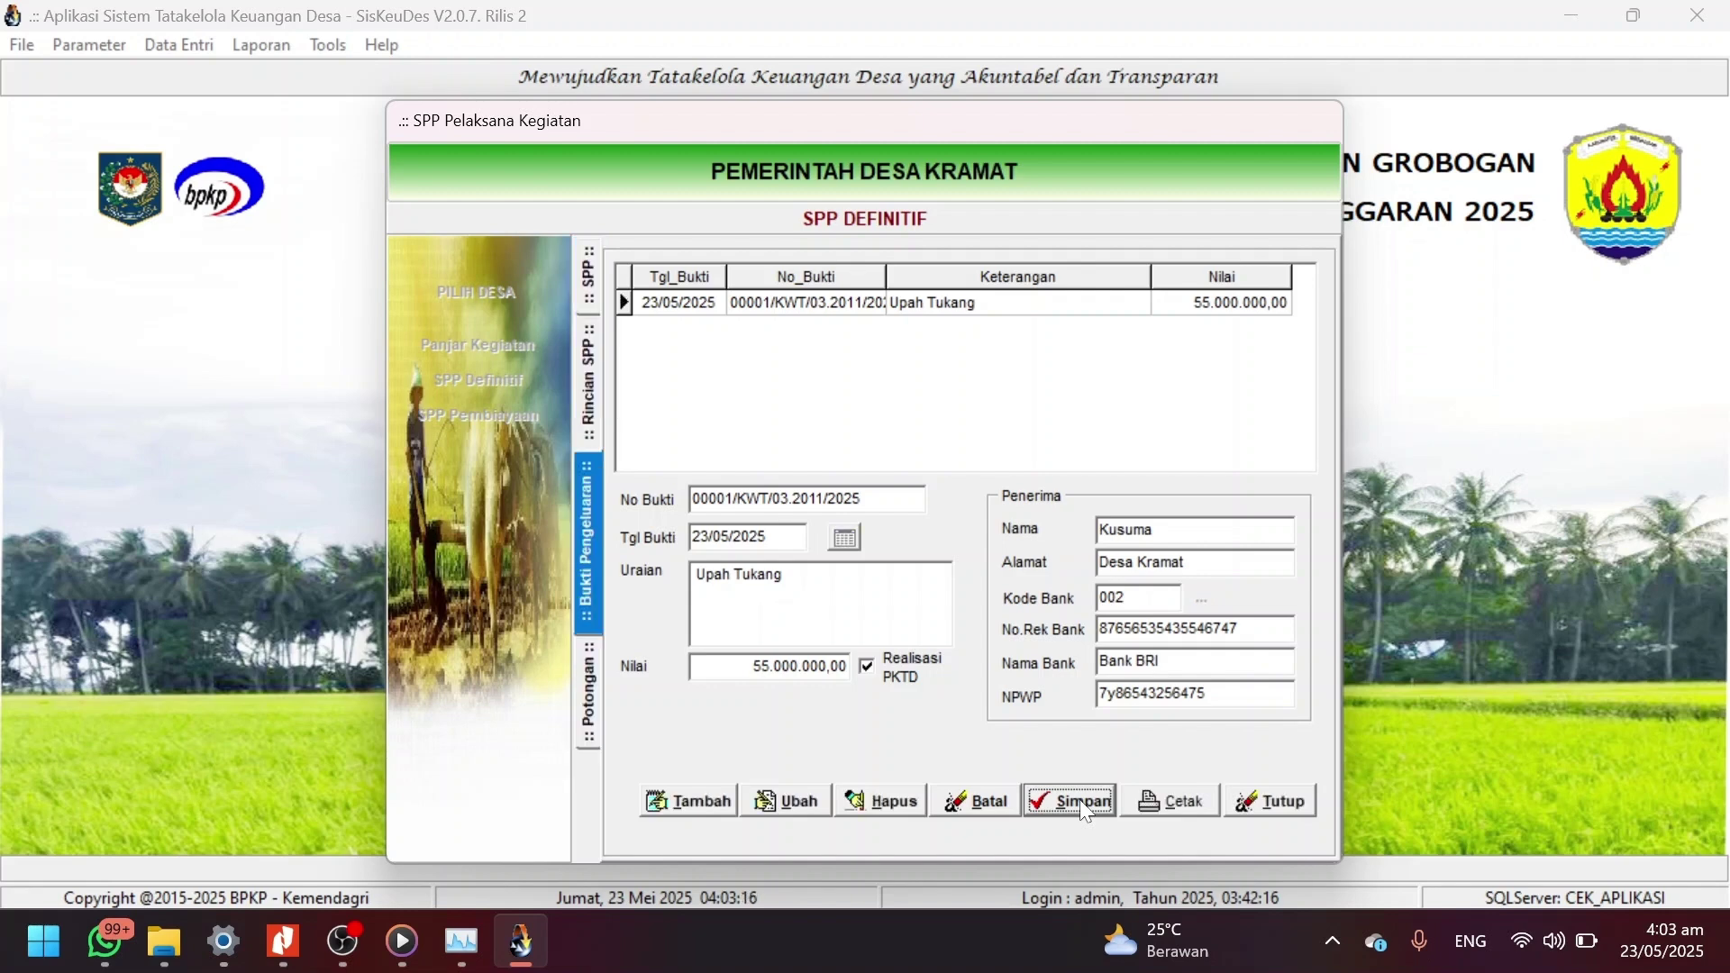
left_click(591, 395)
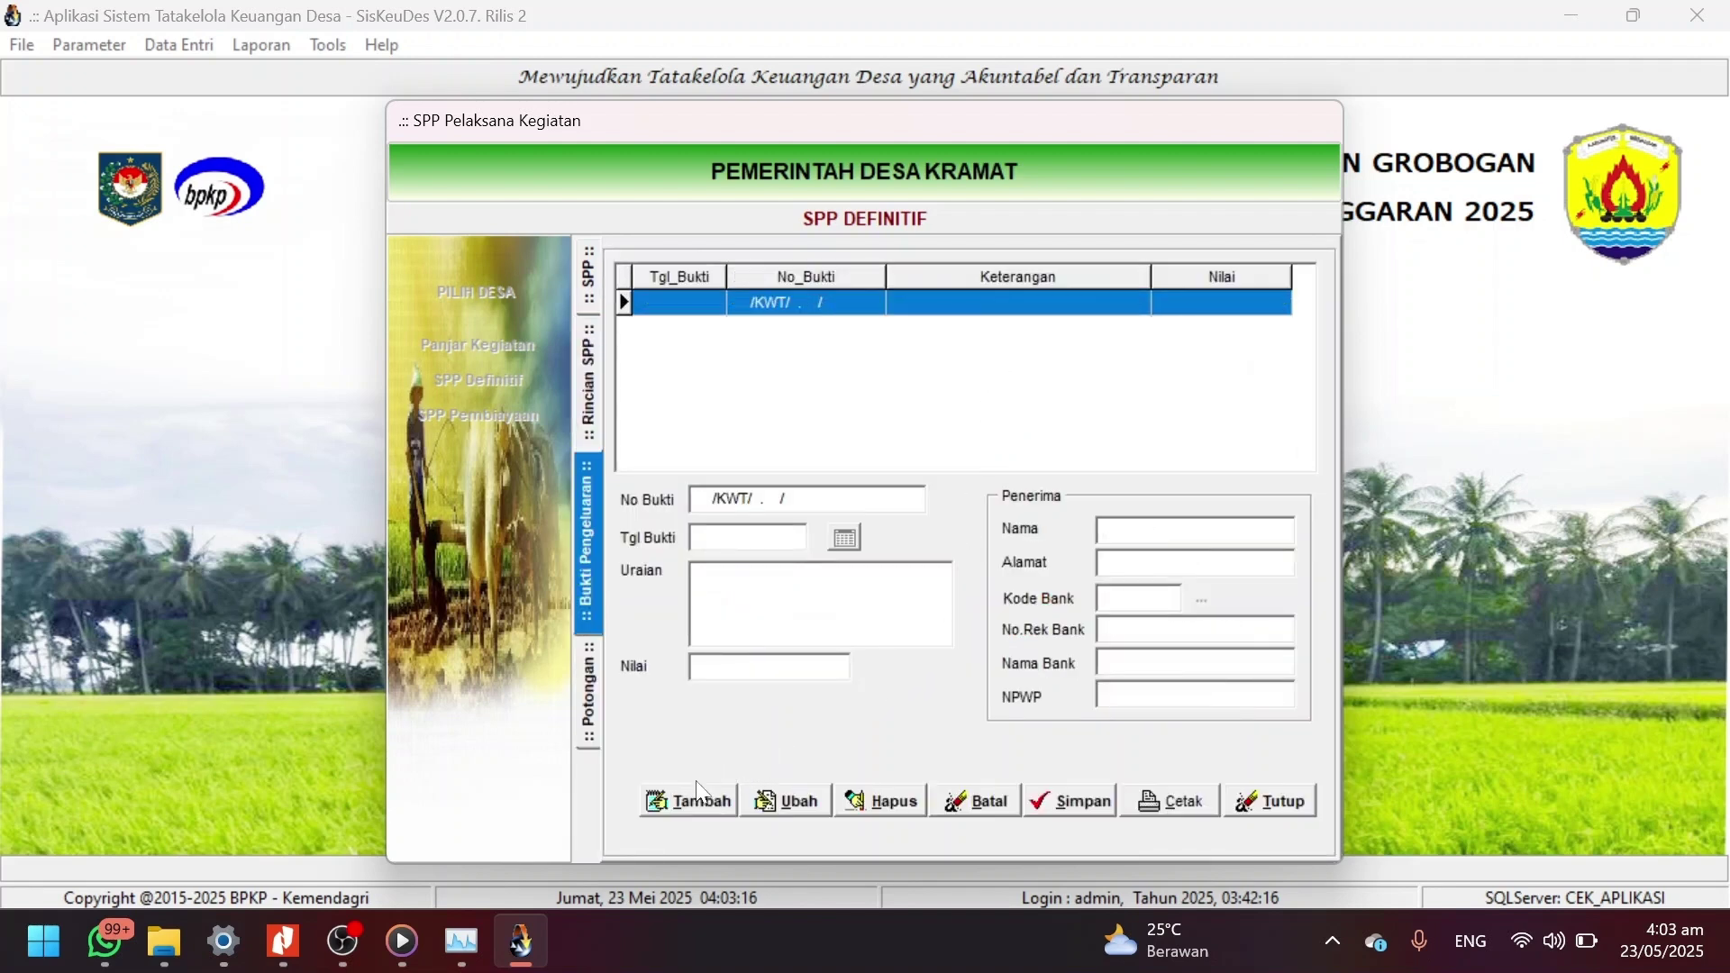
Start a second payment proof dated 23/05/2025 for 'Bahan Baku', amount 40.000.000,00.
left_click(699, 798)
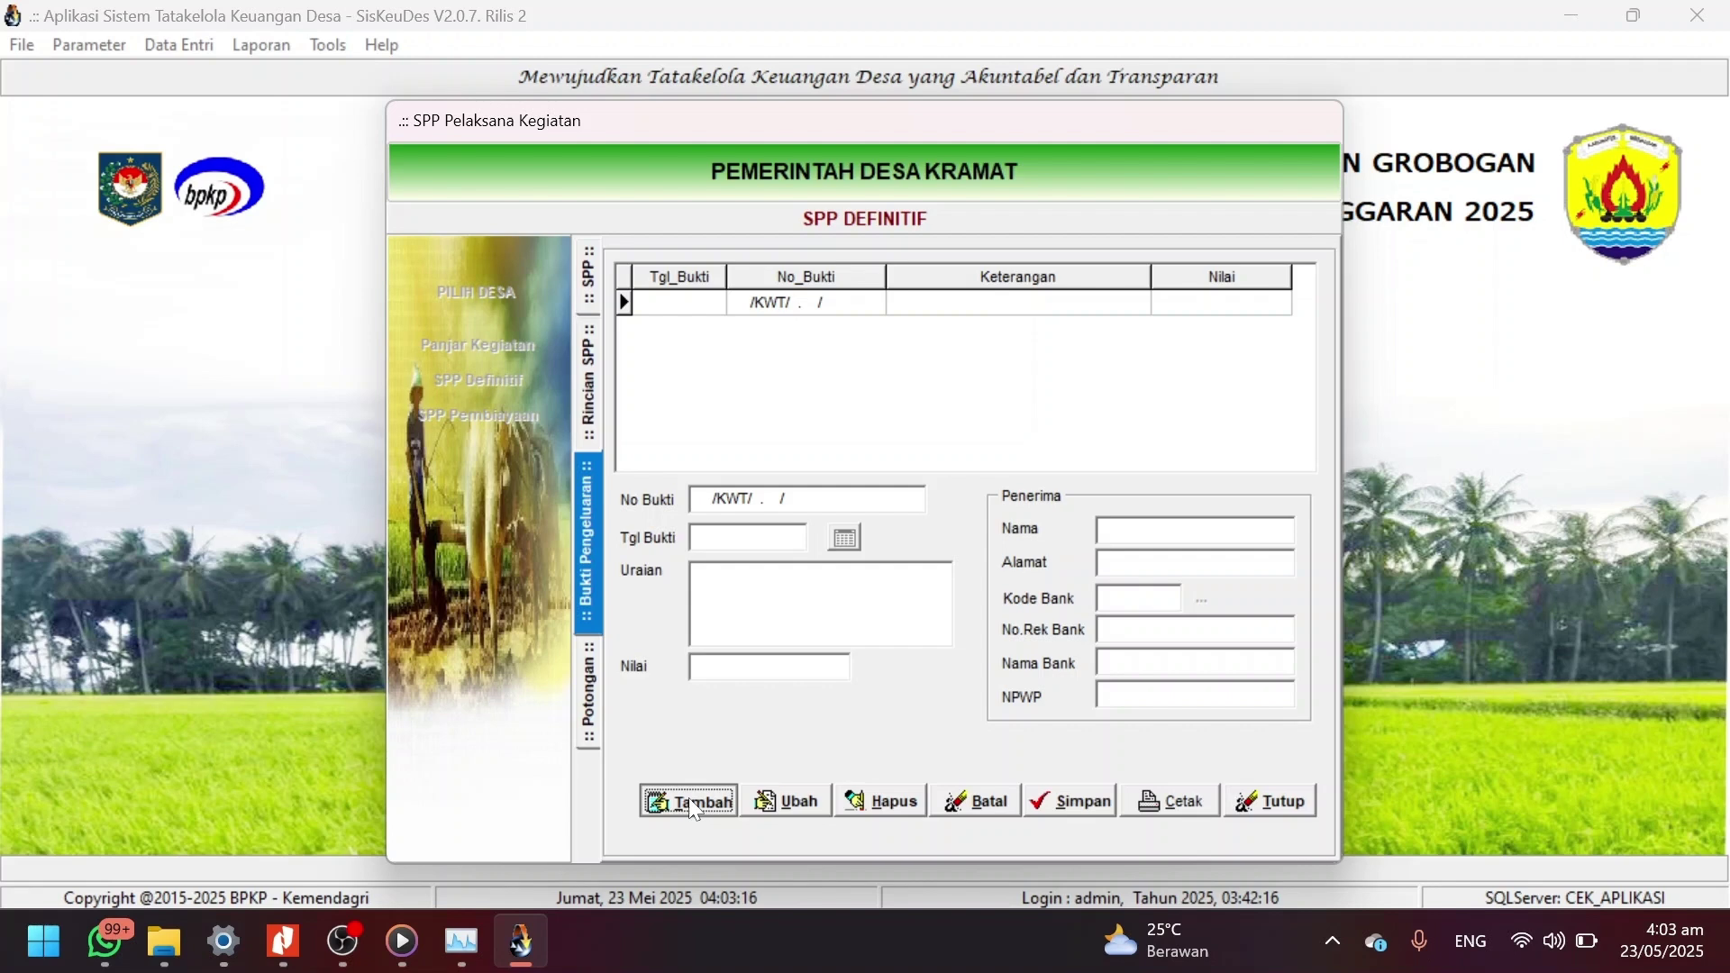
left_click(851, 538)
left_click(916, 615)
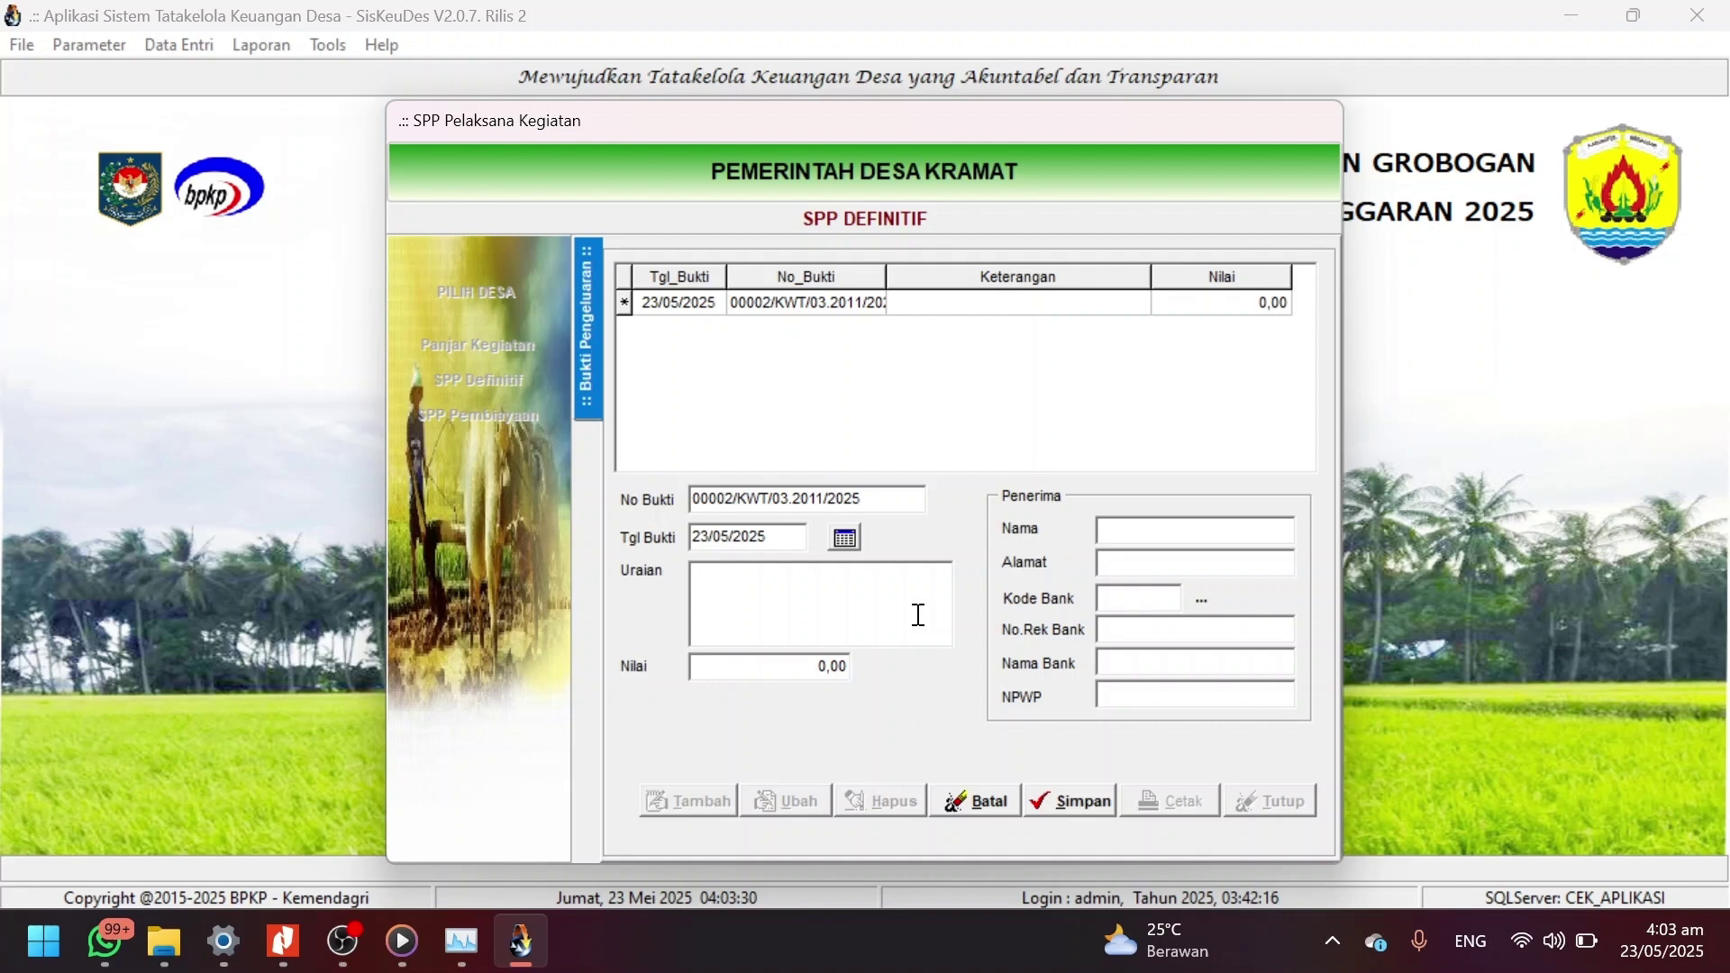
type("Bahan Baku")
left_click(794, 672)
type("40000000")
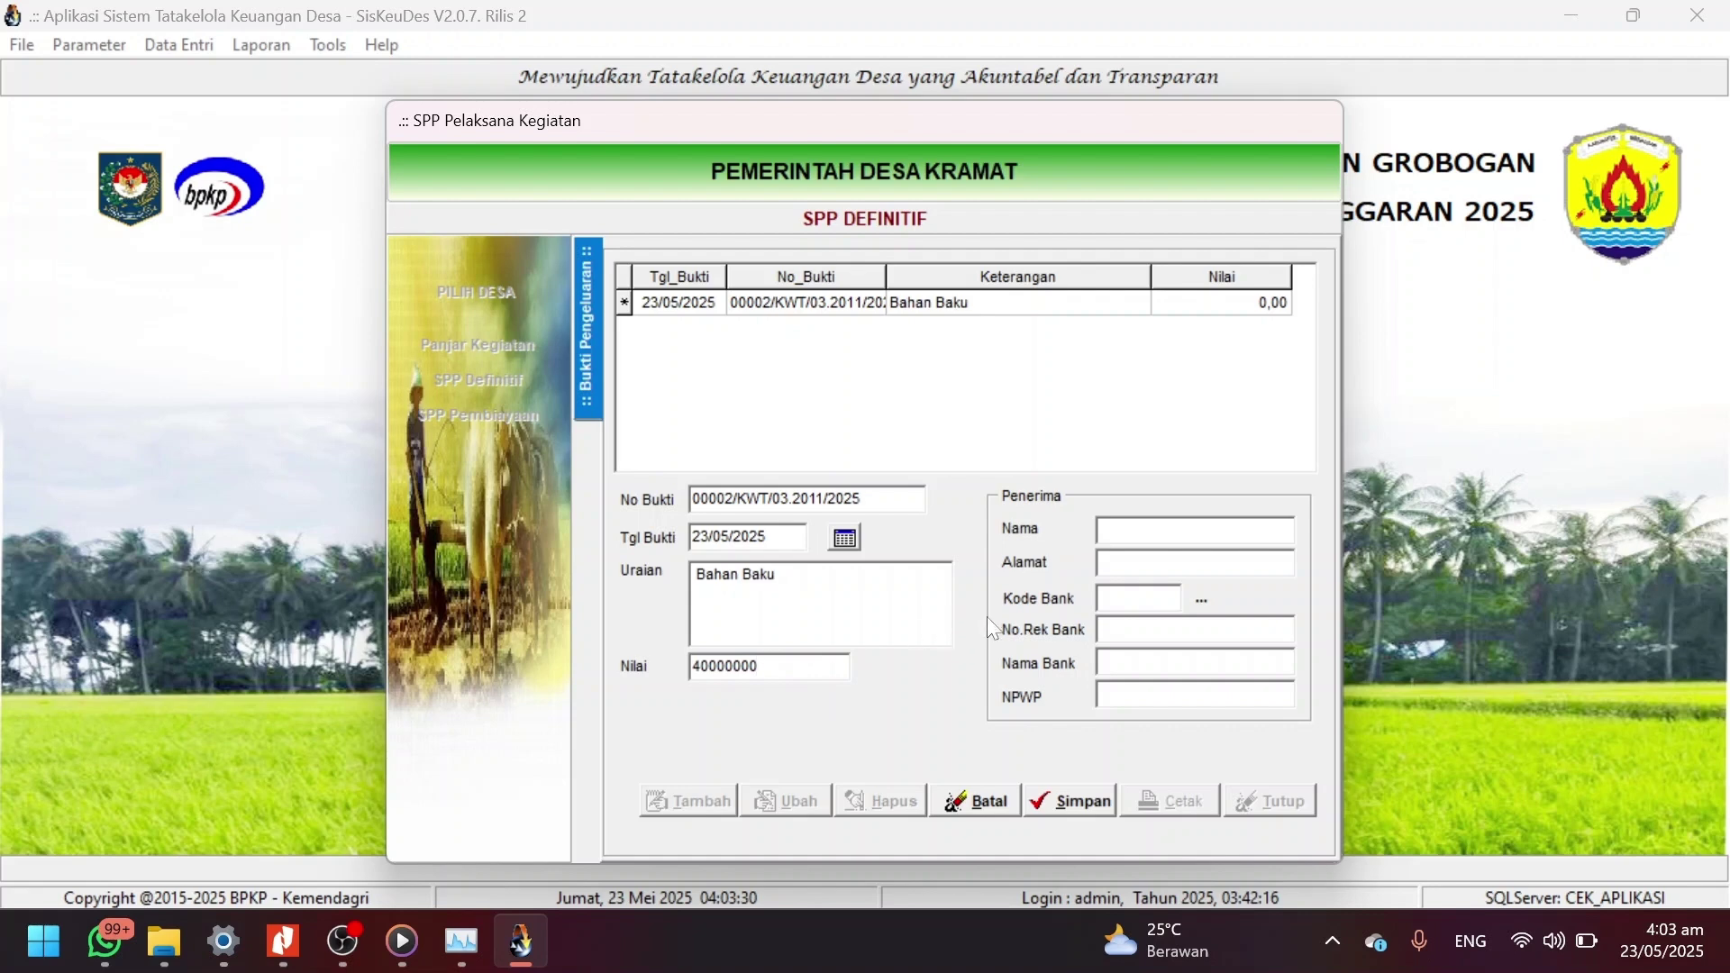
Enter the supplier company's name and address as recipient.
left_click(1184, 530)
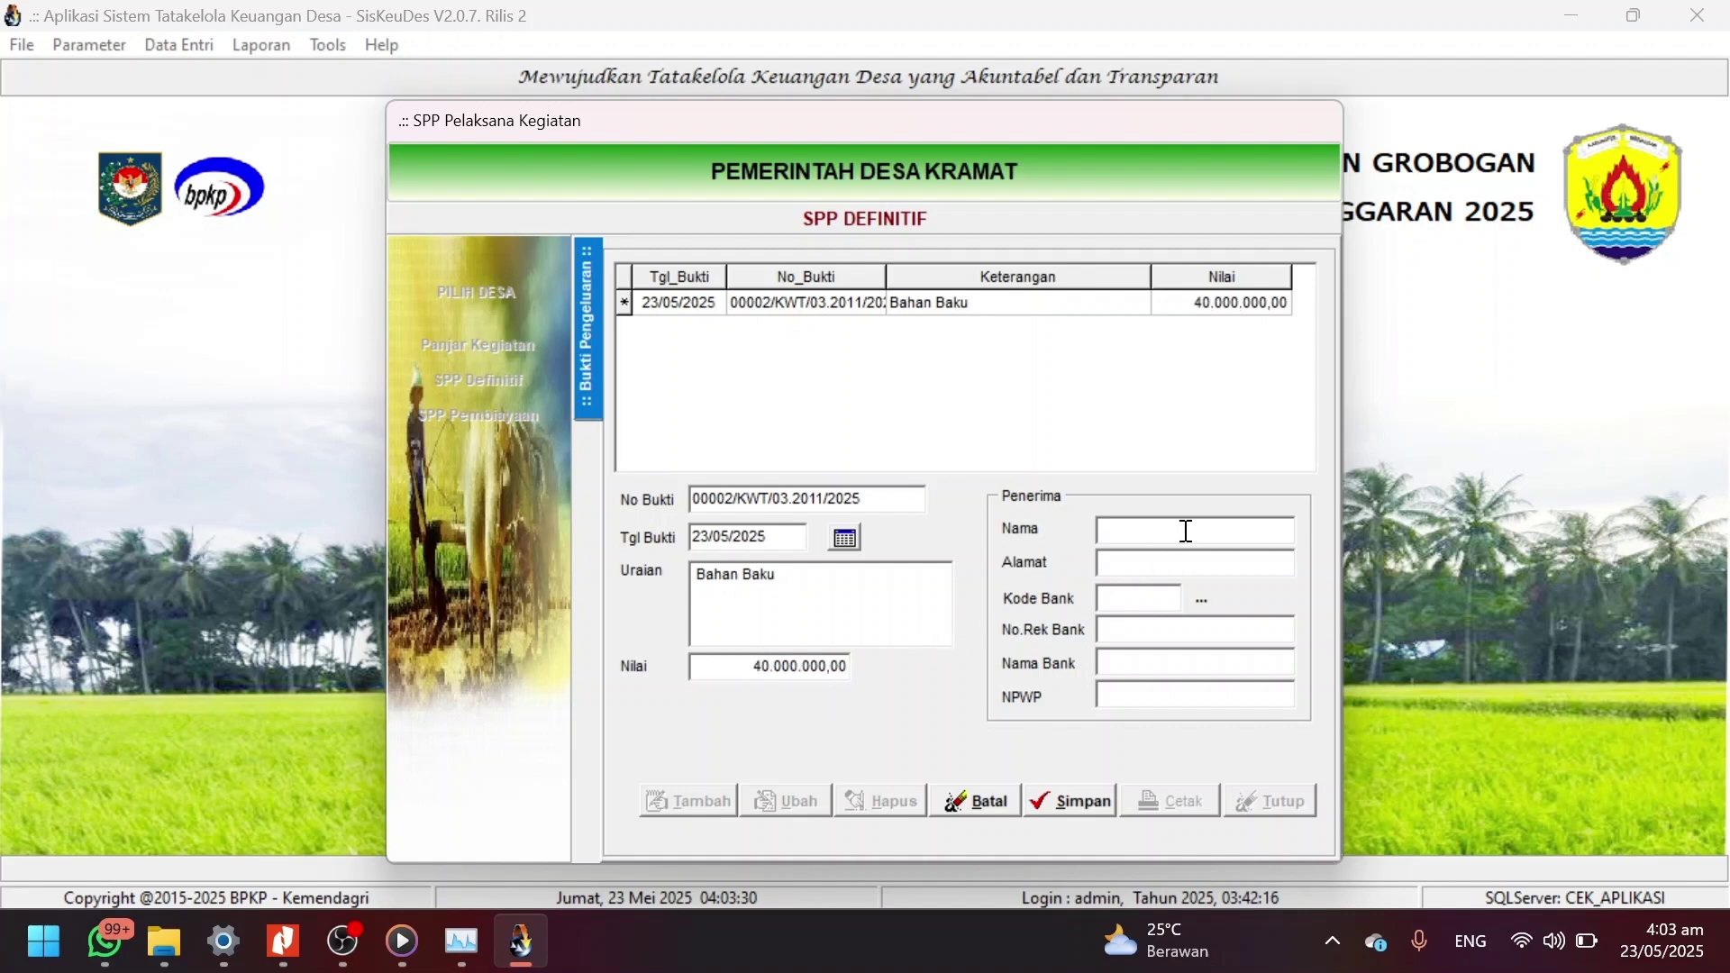
type("Budi")
left_click(1024, 525)
type("CV. jbjhgjh")
key("Tab")
type("Kraamt]]]]")
key("BackSpace")
key("BackSpace")
key("BackSpace")
key("BackSpace")
key("BackSpace")
key("BackSpace")
key("BackSpace")
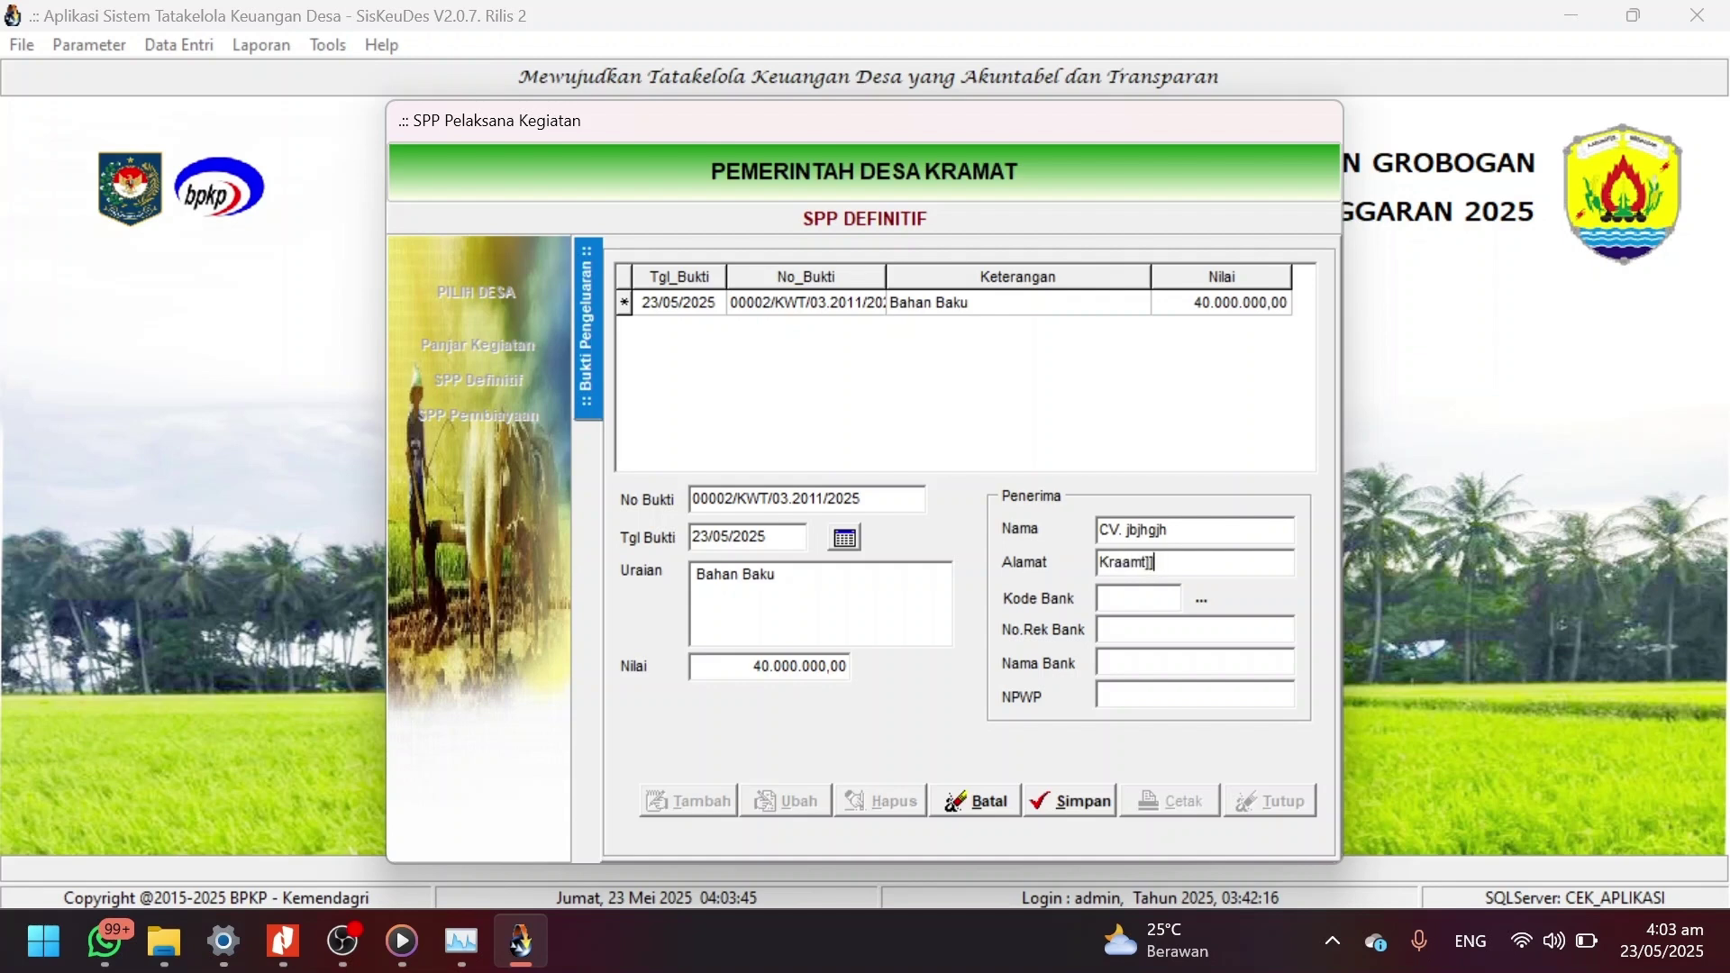
type("mat")
Enter the supplier's bank details with BANK BCA and the NPWP, then save the proof.
left_click(1115, 603)
type("76543876")
left_click(1193, 666)
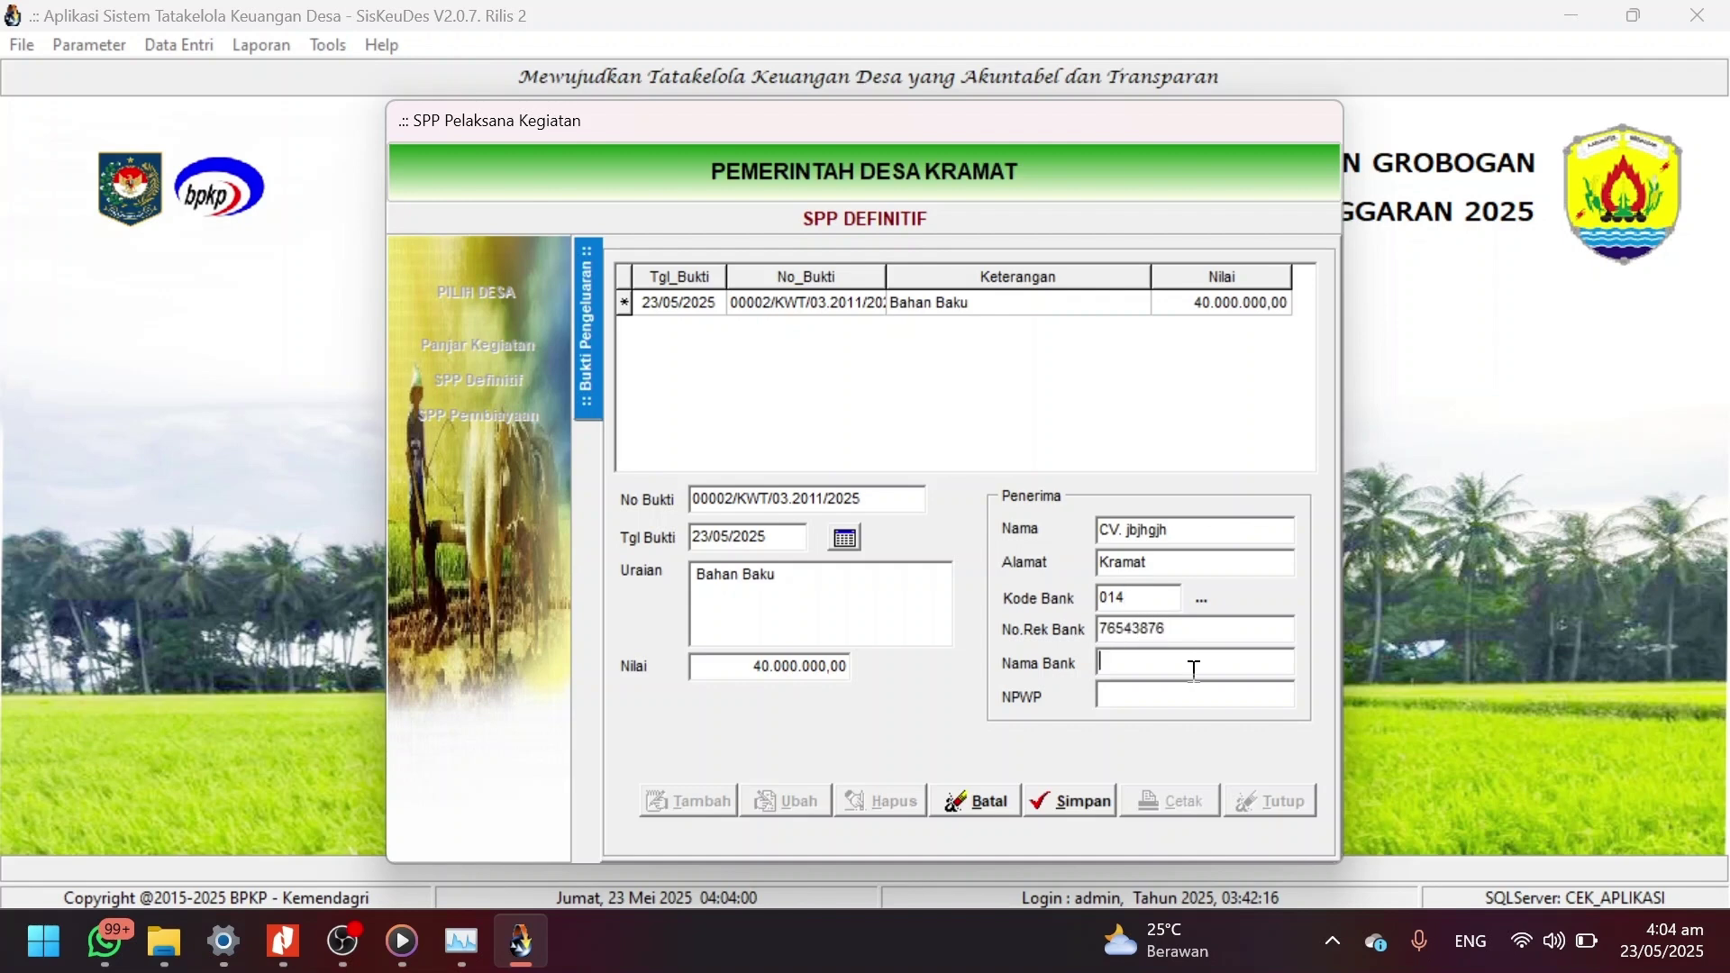
key("BackSpace")
key("BackSpace")
key("Tab")
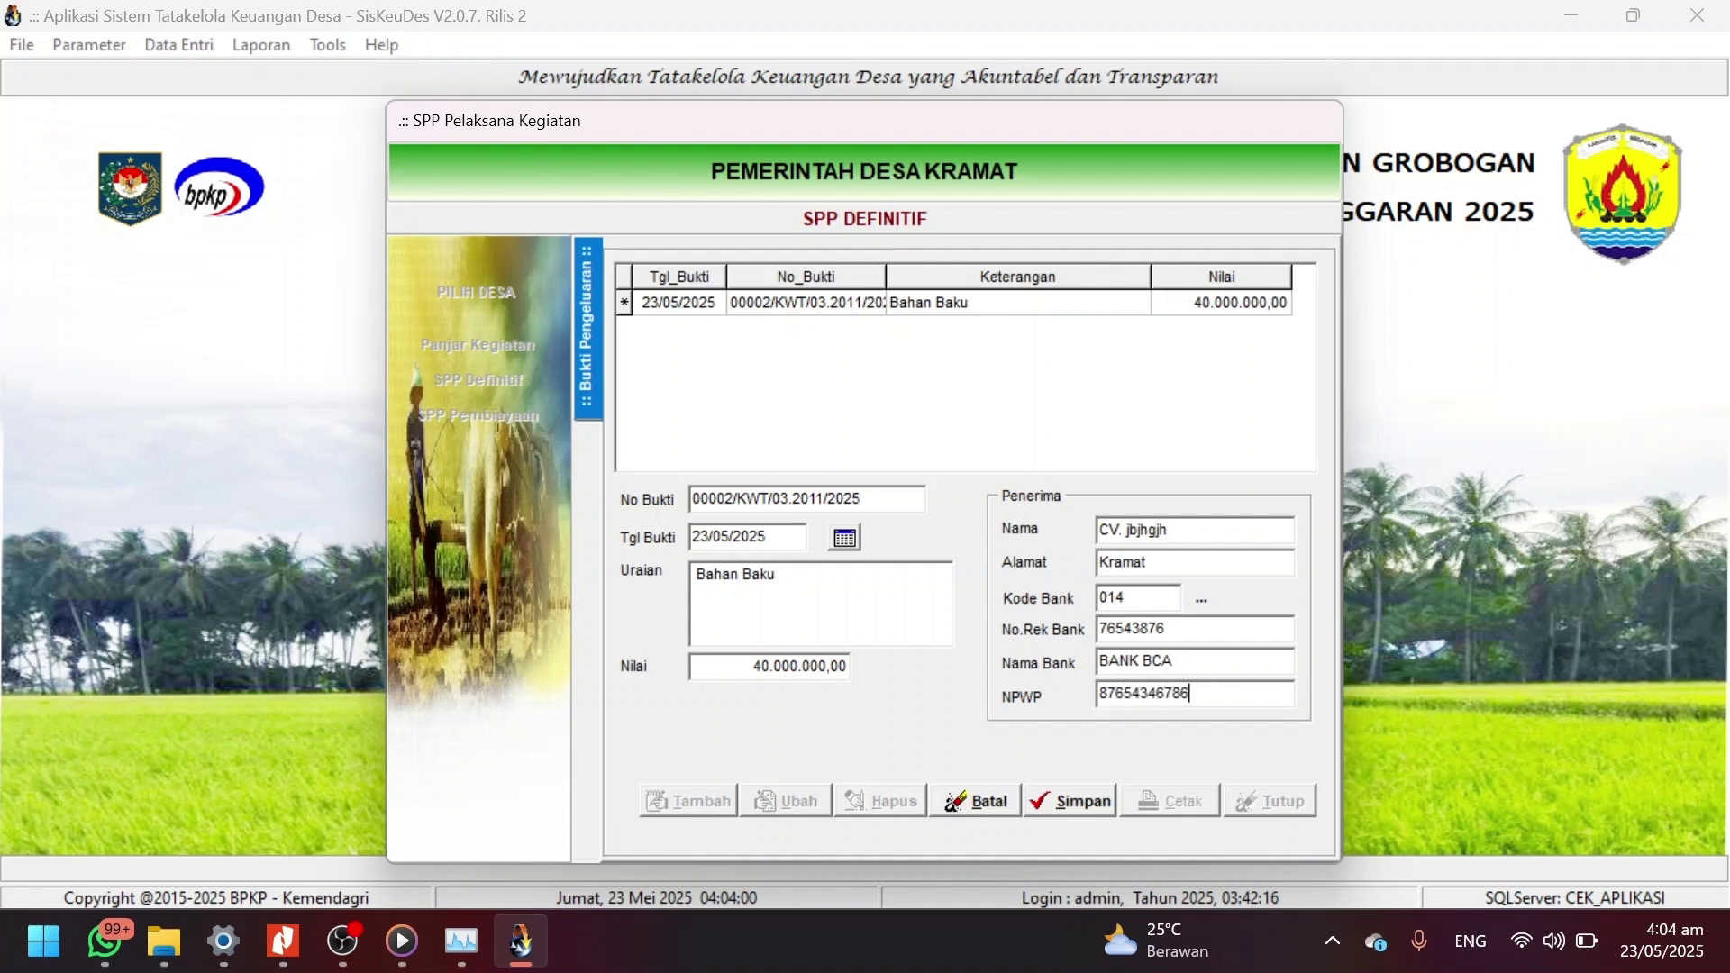
left_click(1075, 789)
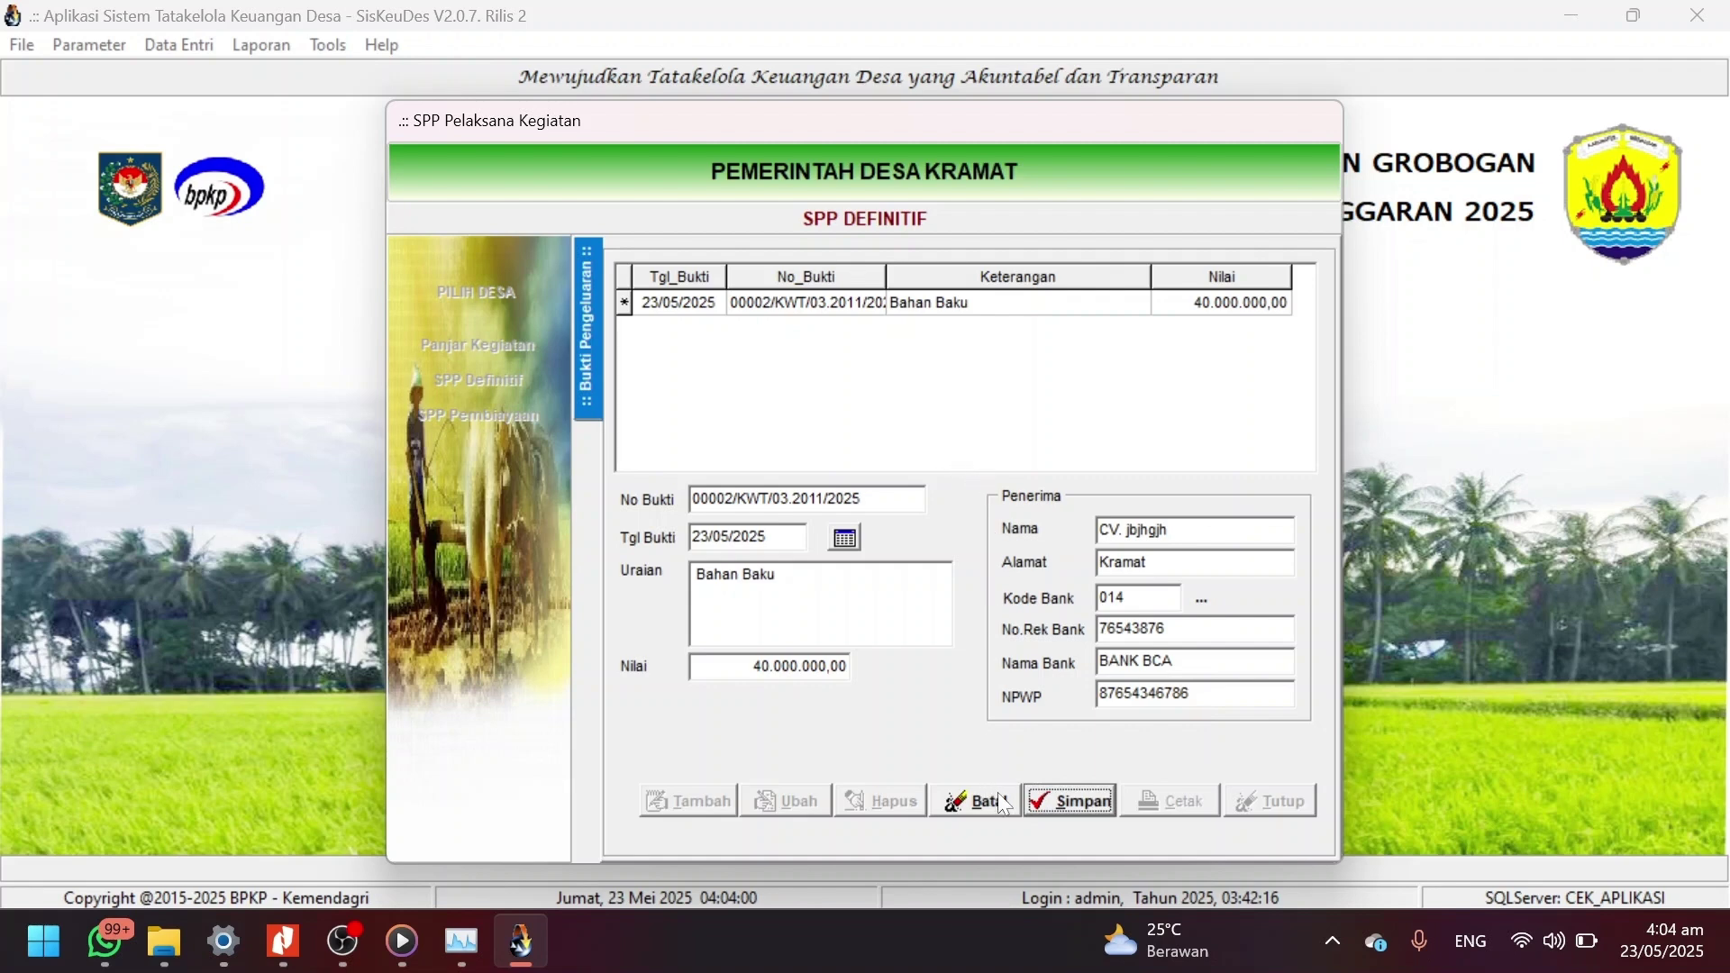
Set SPP 0001/SPP/03.2011/2025 status to Final, save it, and close the SPP windows.
left_click(1058, 804)
left_click(588, 275)
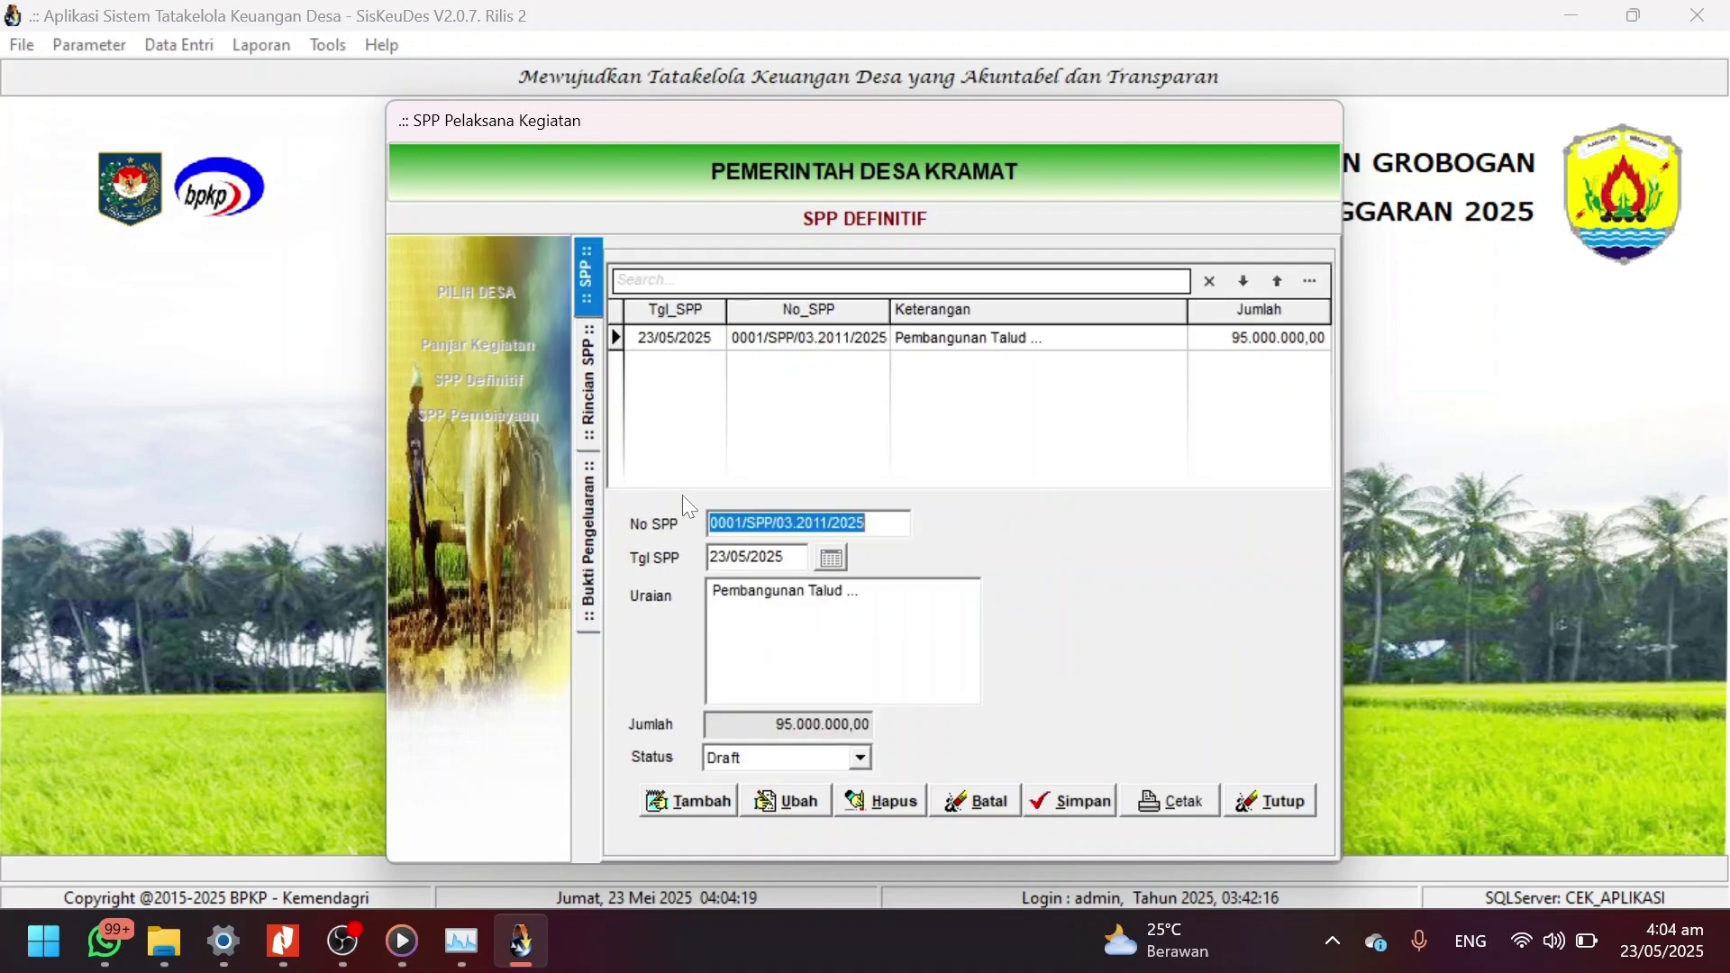
left_click(757, 805)
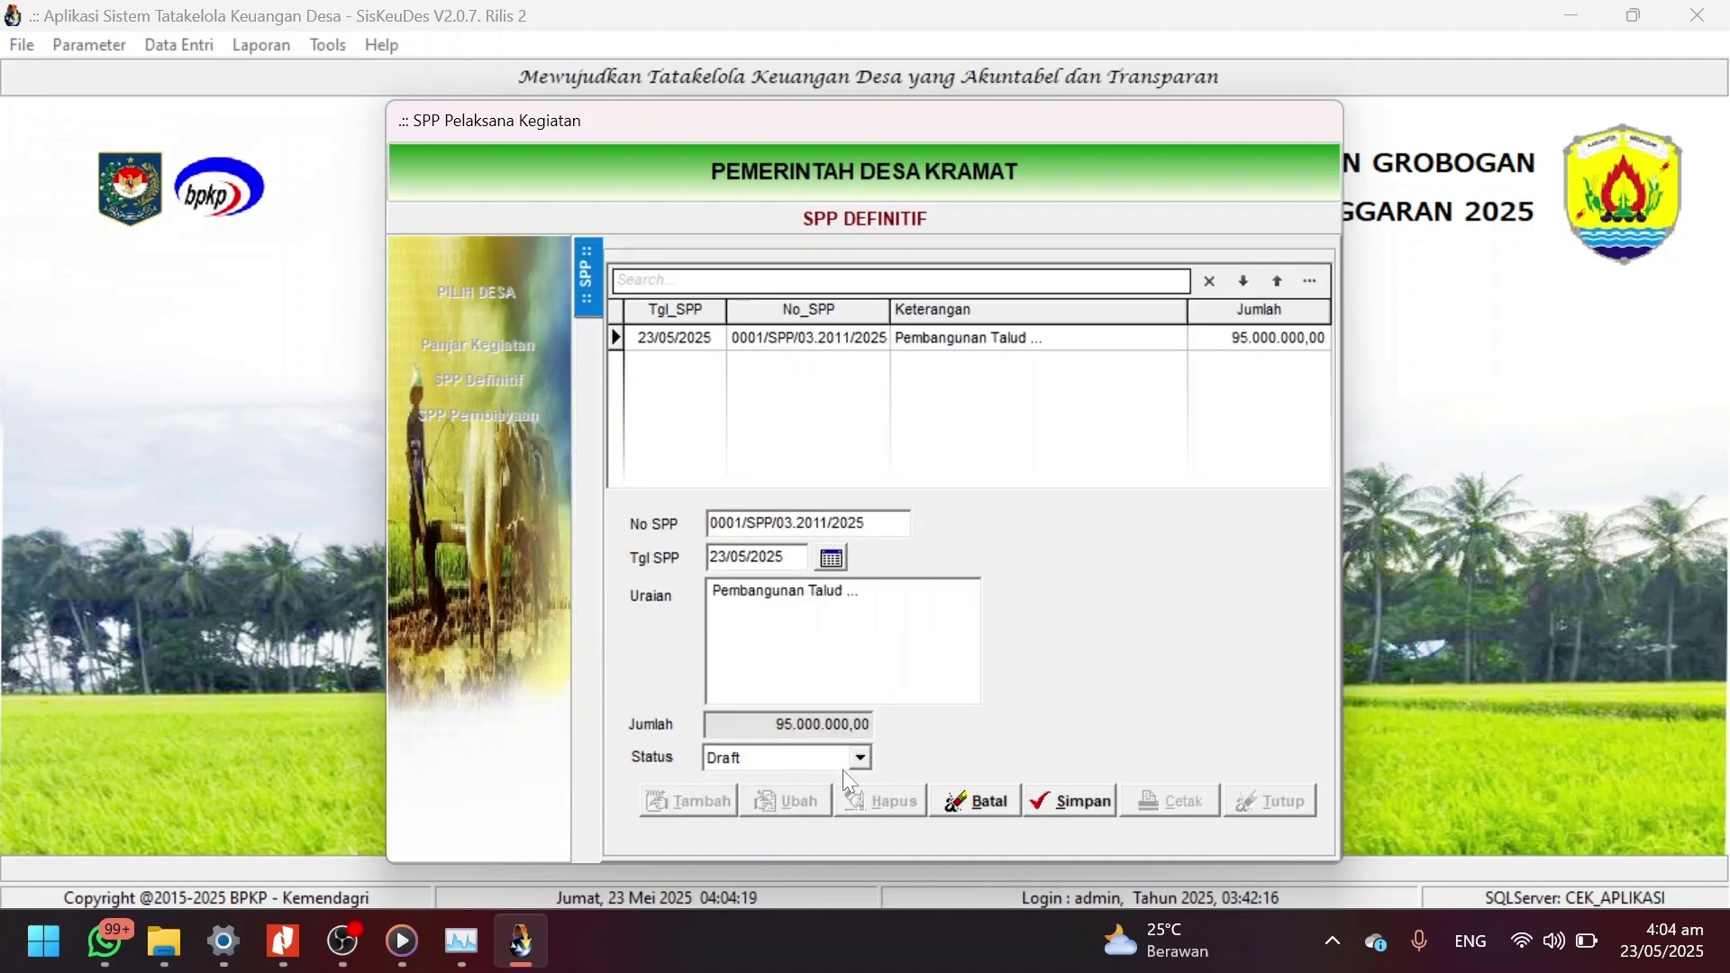
left_click(863, 760)
left_click(775, 799)
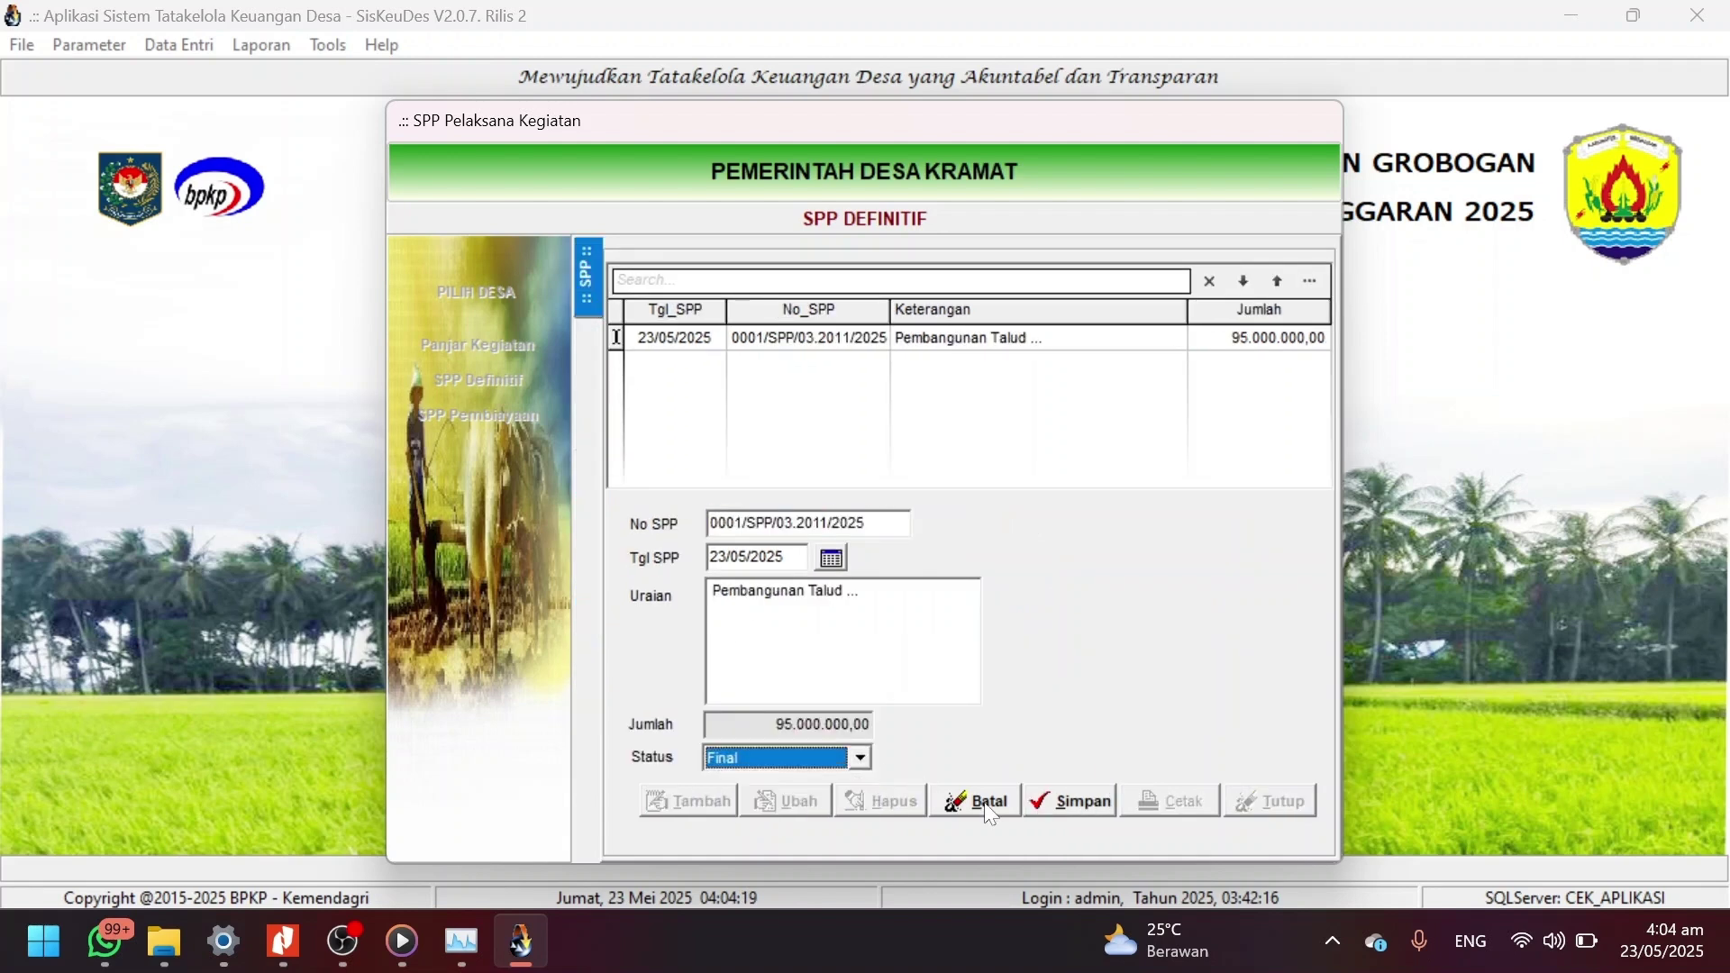
left_click(1065, 809)
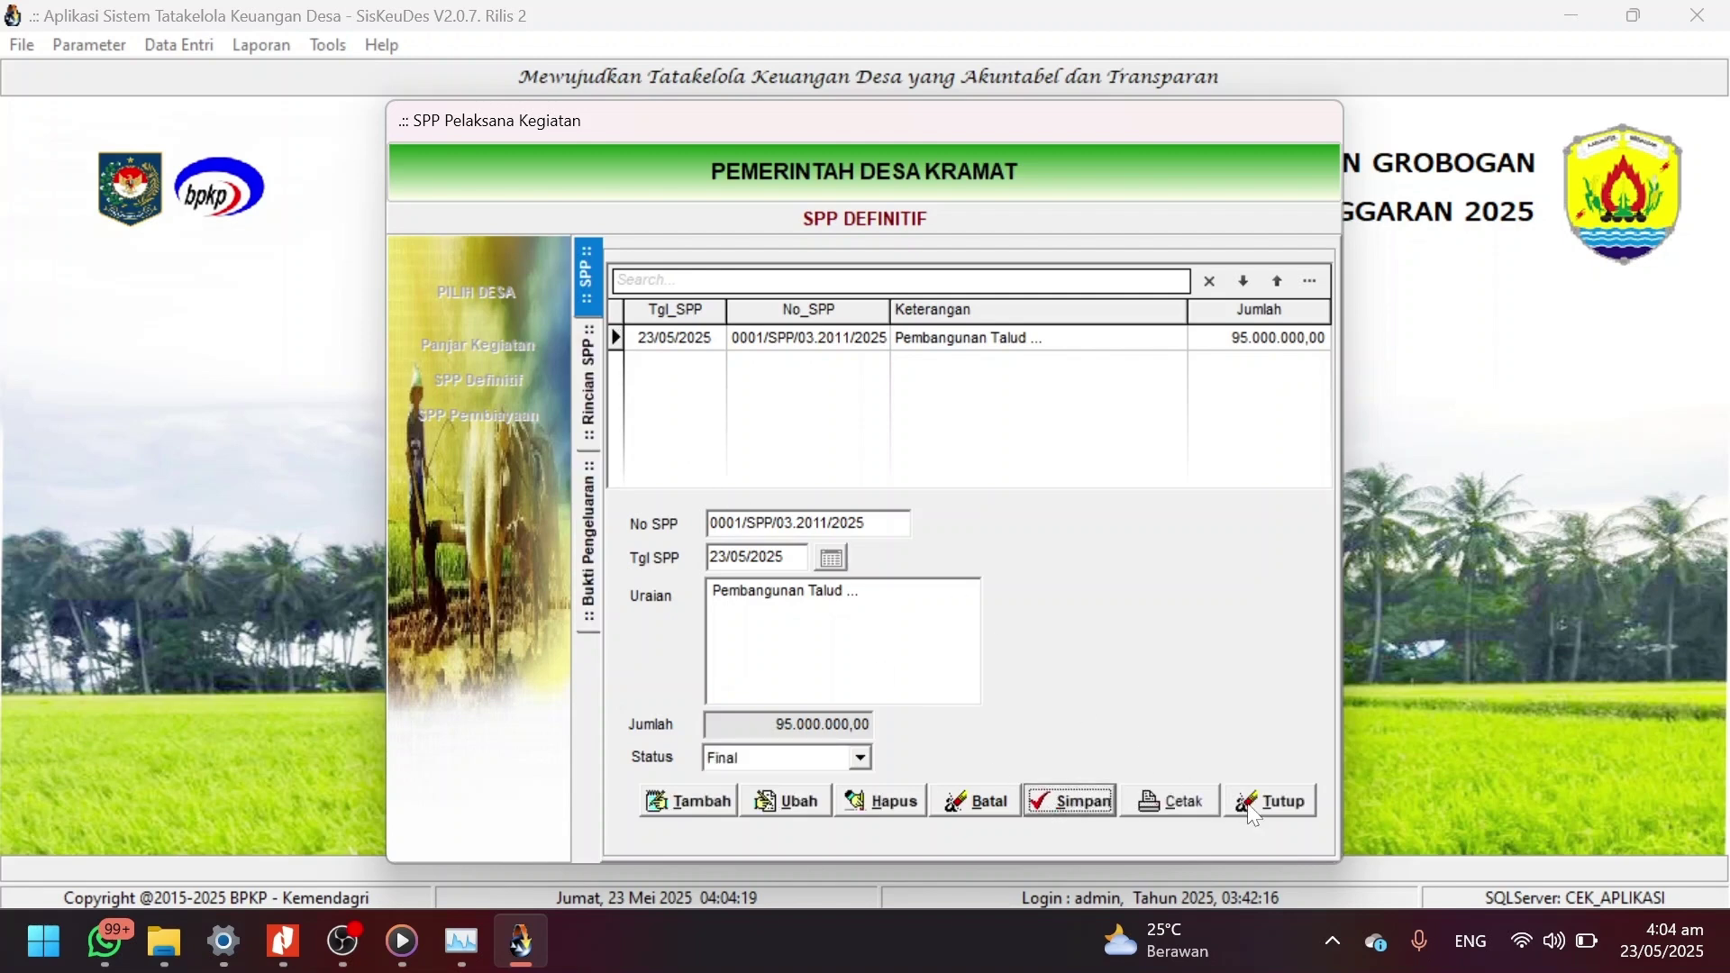
left_click(1261, 803)
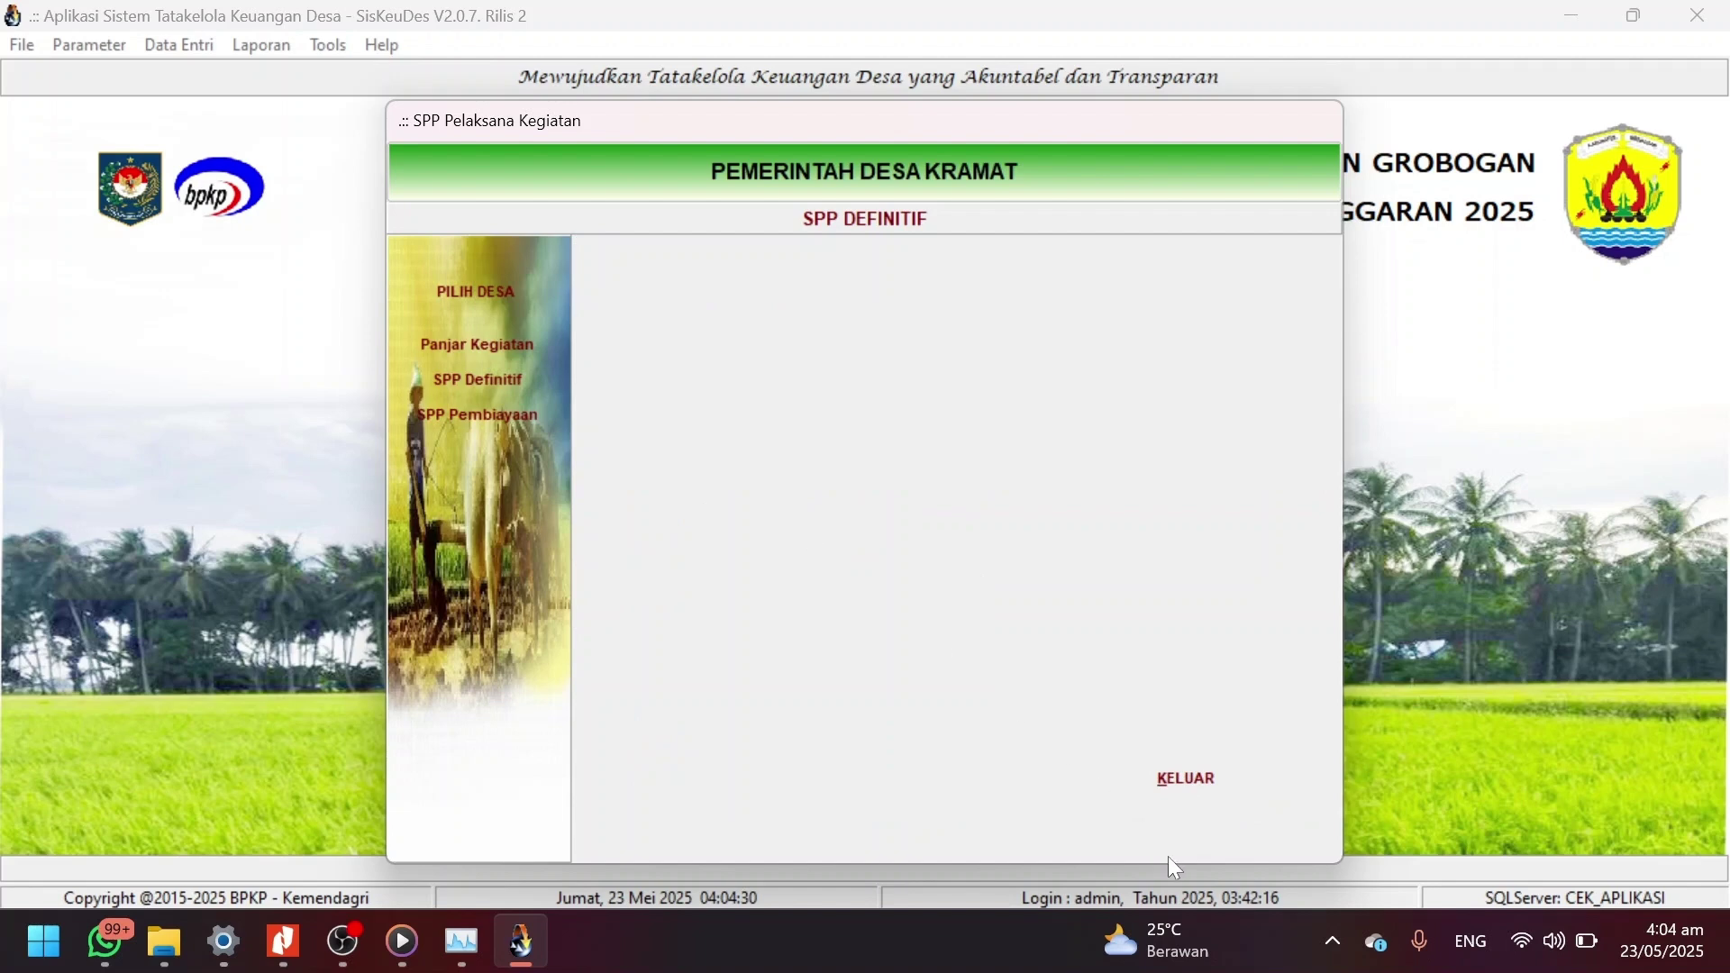
left_click(1184, 780)
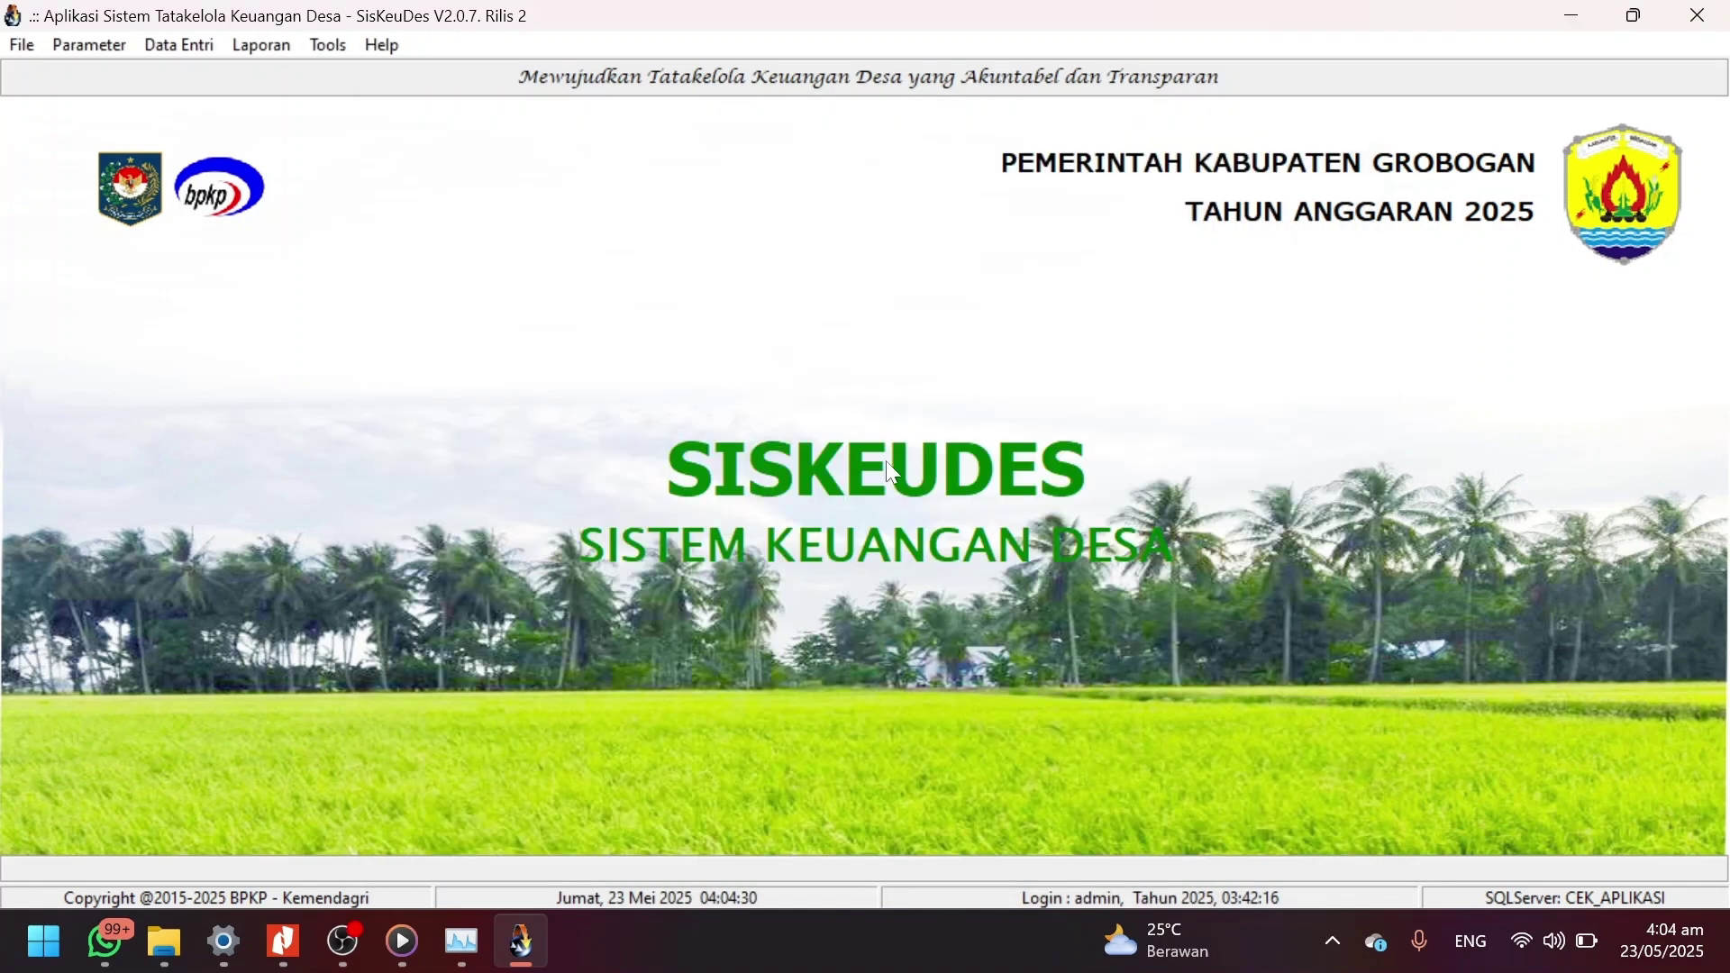
Open the Pencairan SPP window for Desa Kramat in Kecamatan Penawangan.
left_click(167, 46)
mouse_move(241, 155)
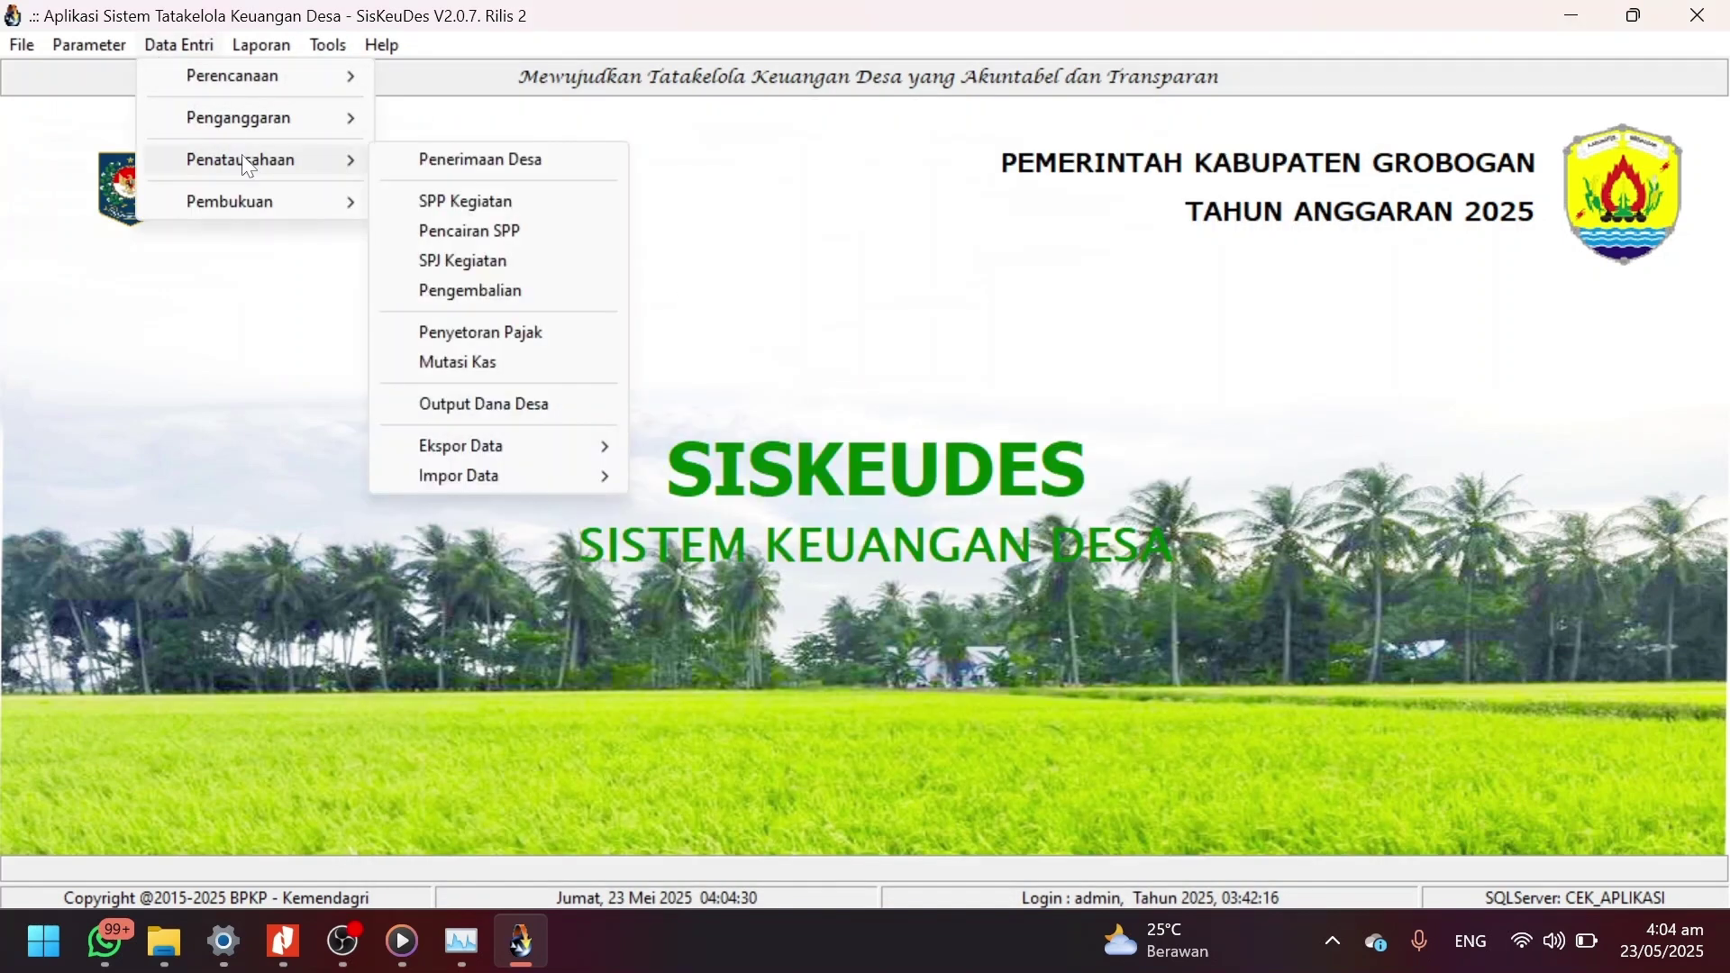
left_click(491, 233)
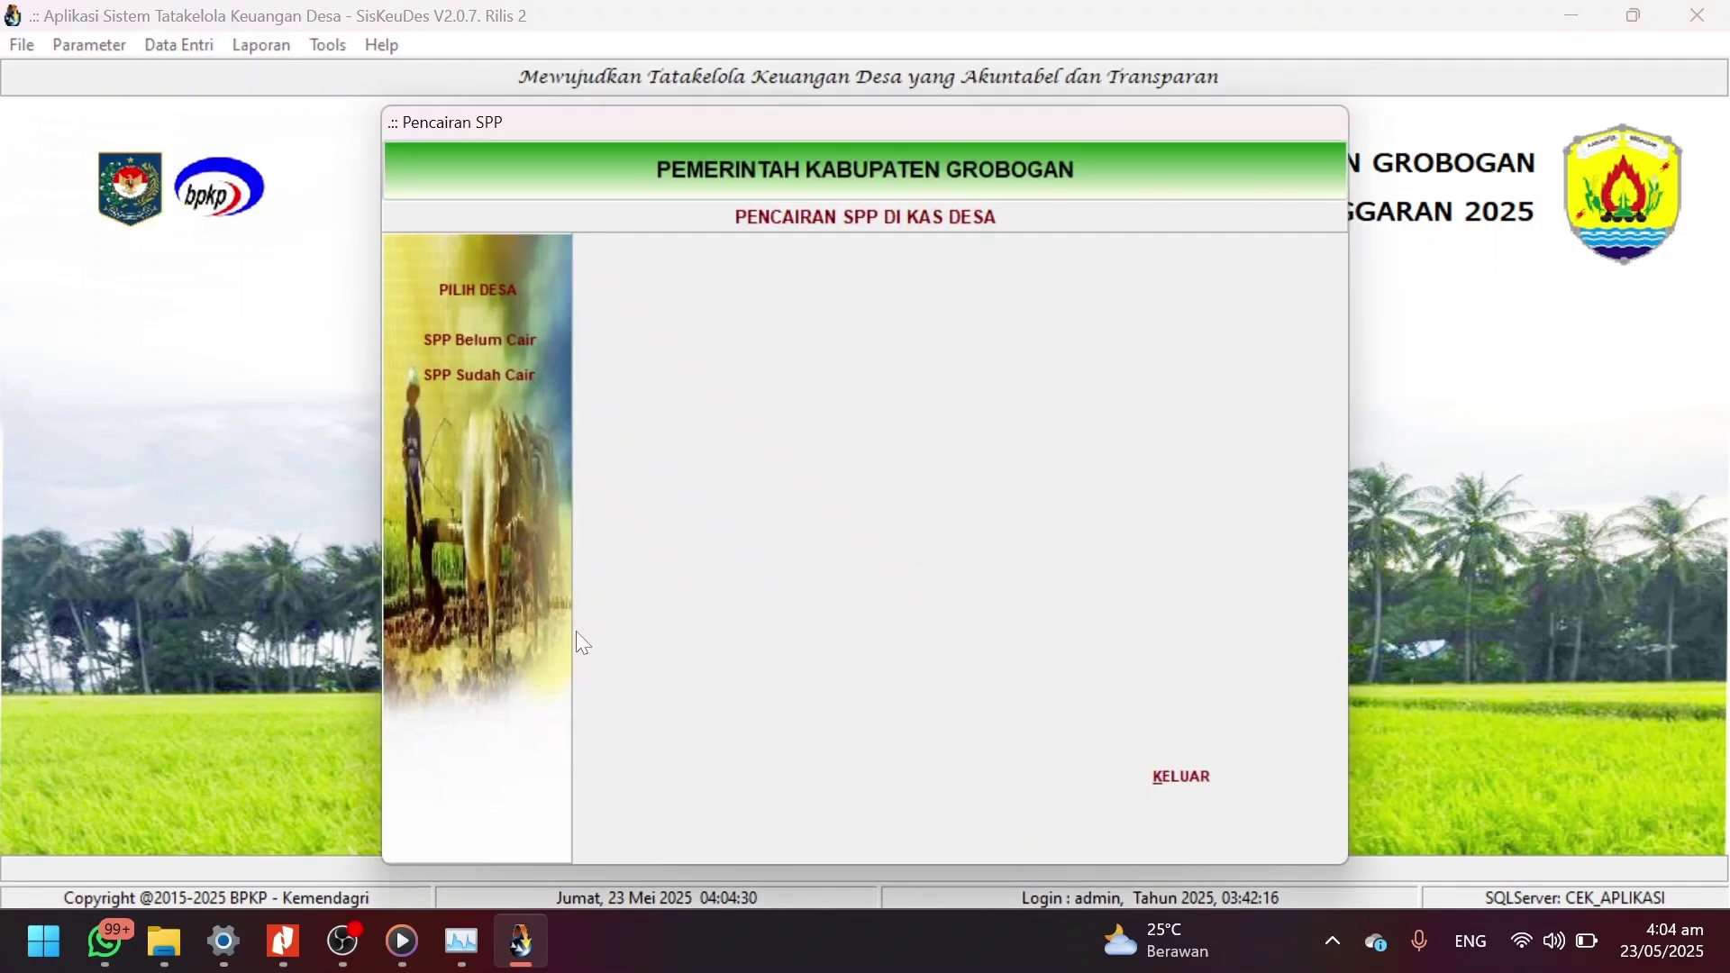
left_click(472, 291)
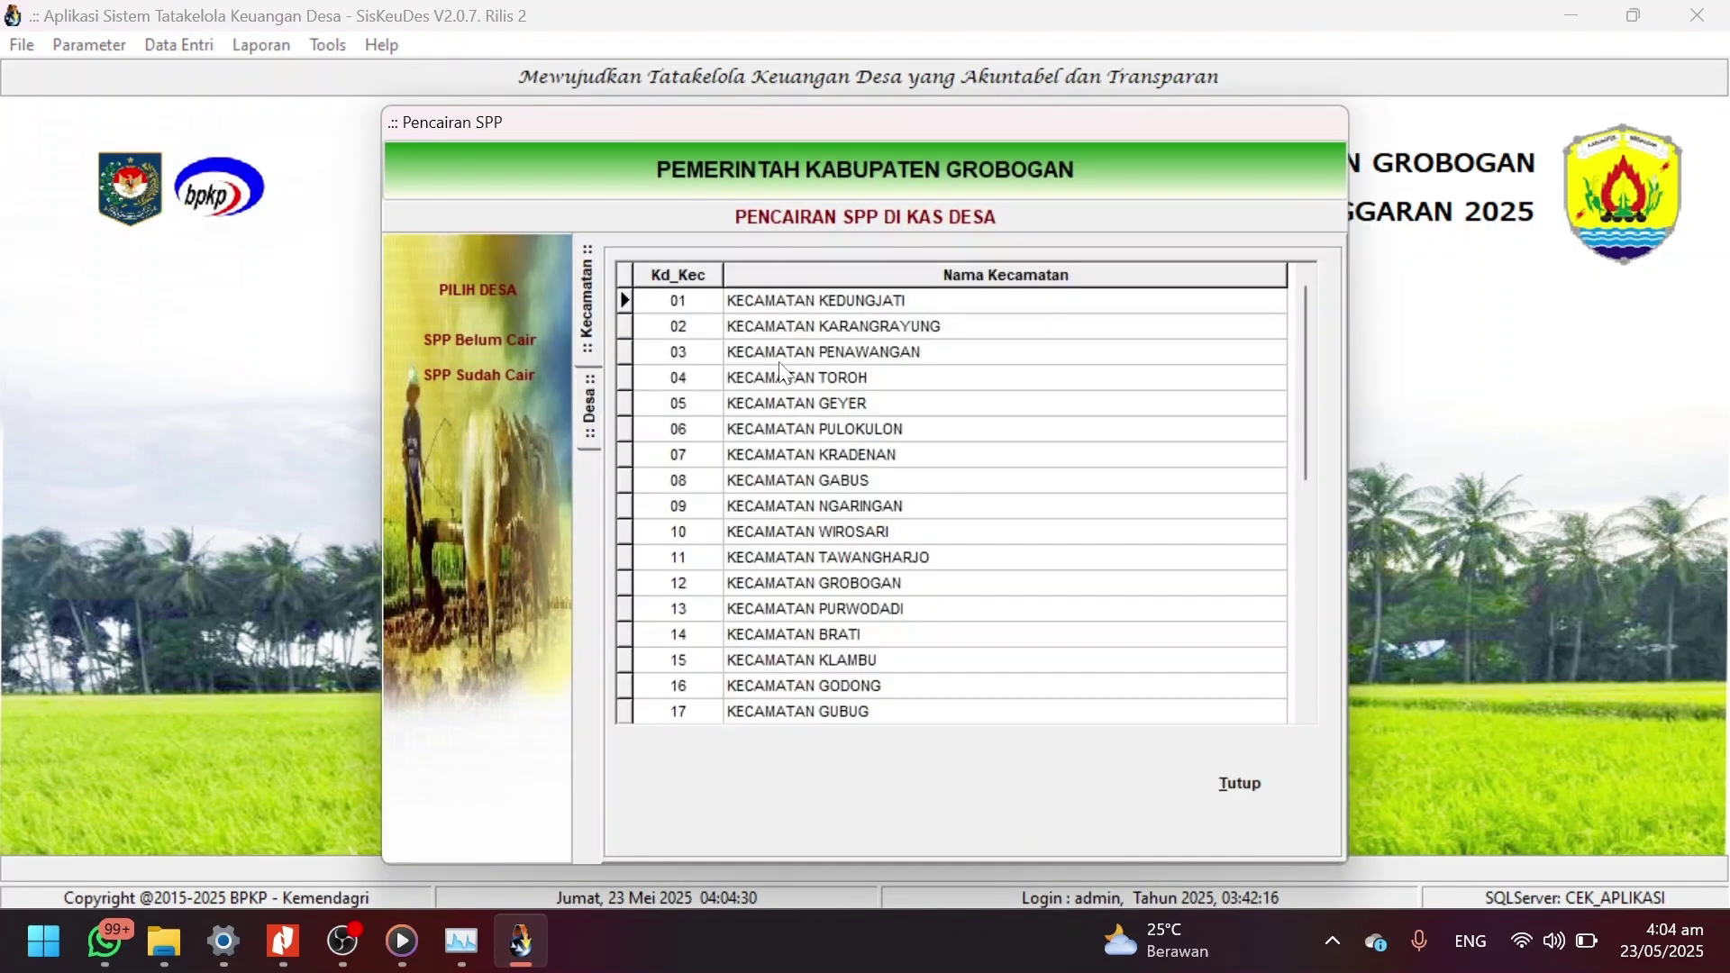
double_click(841, 353)
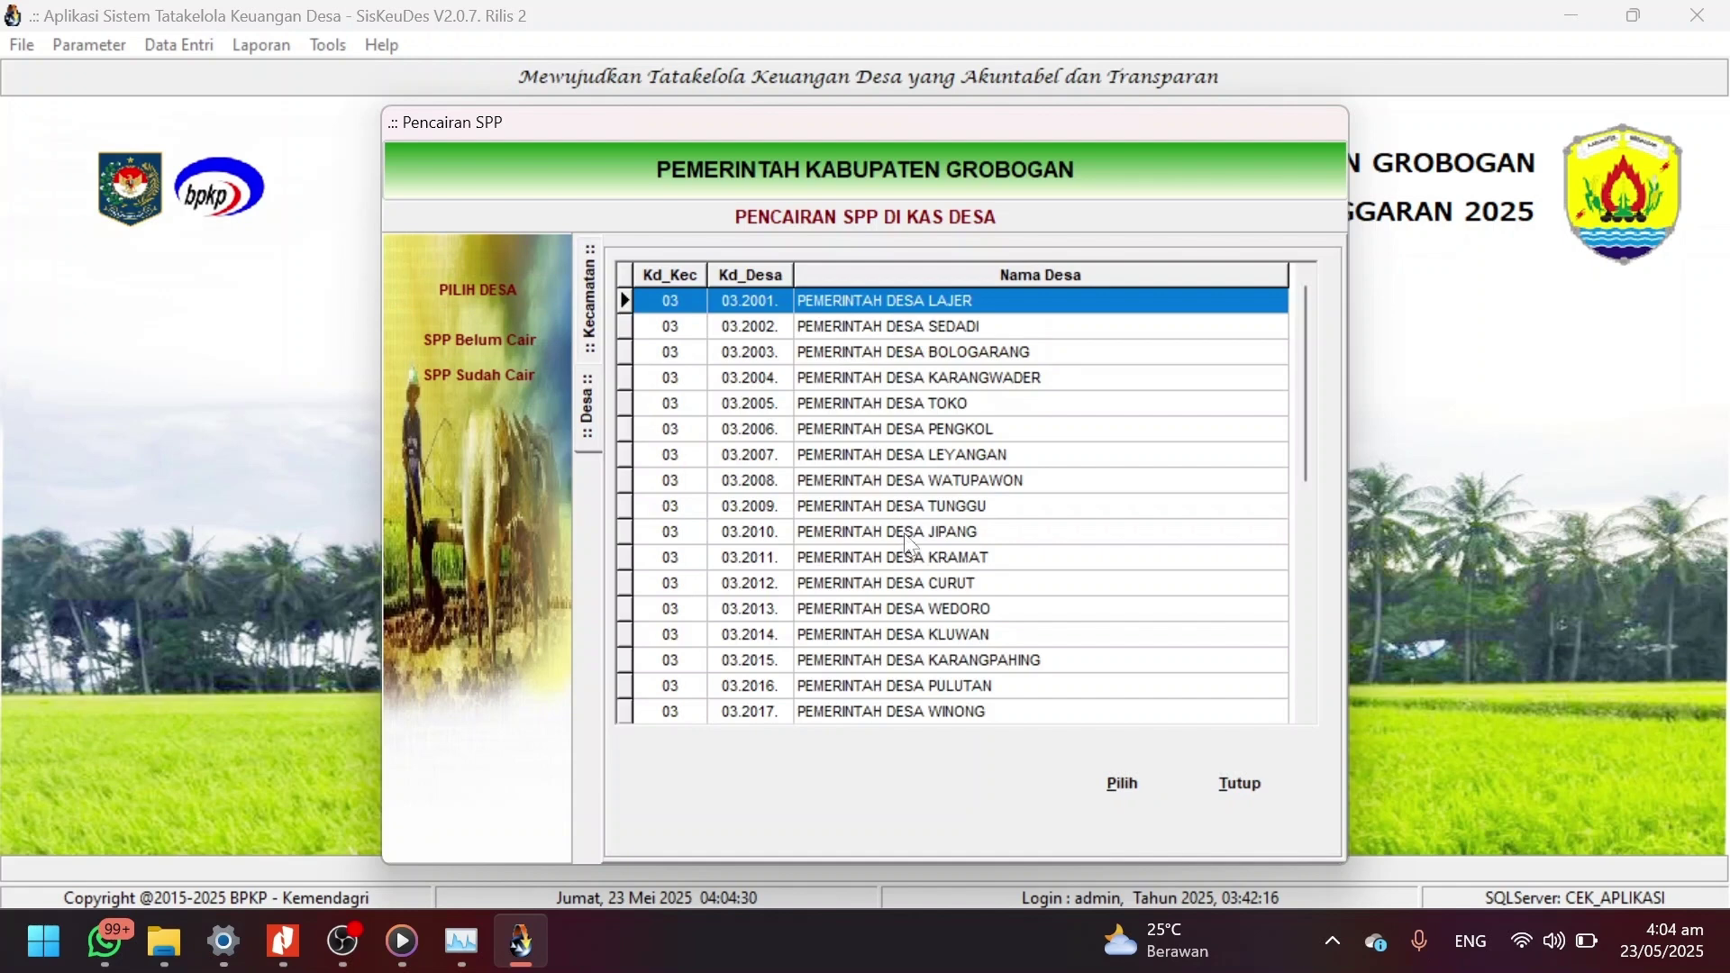
double_click(919, 555)
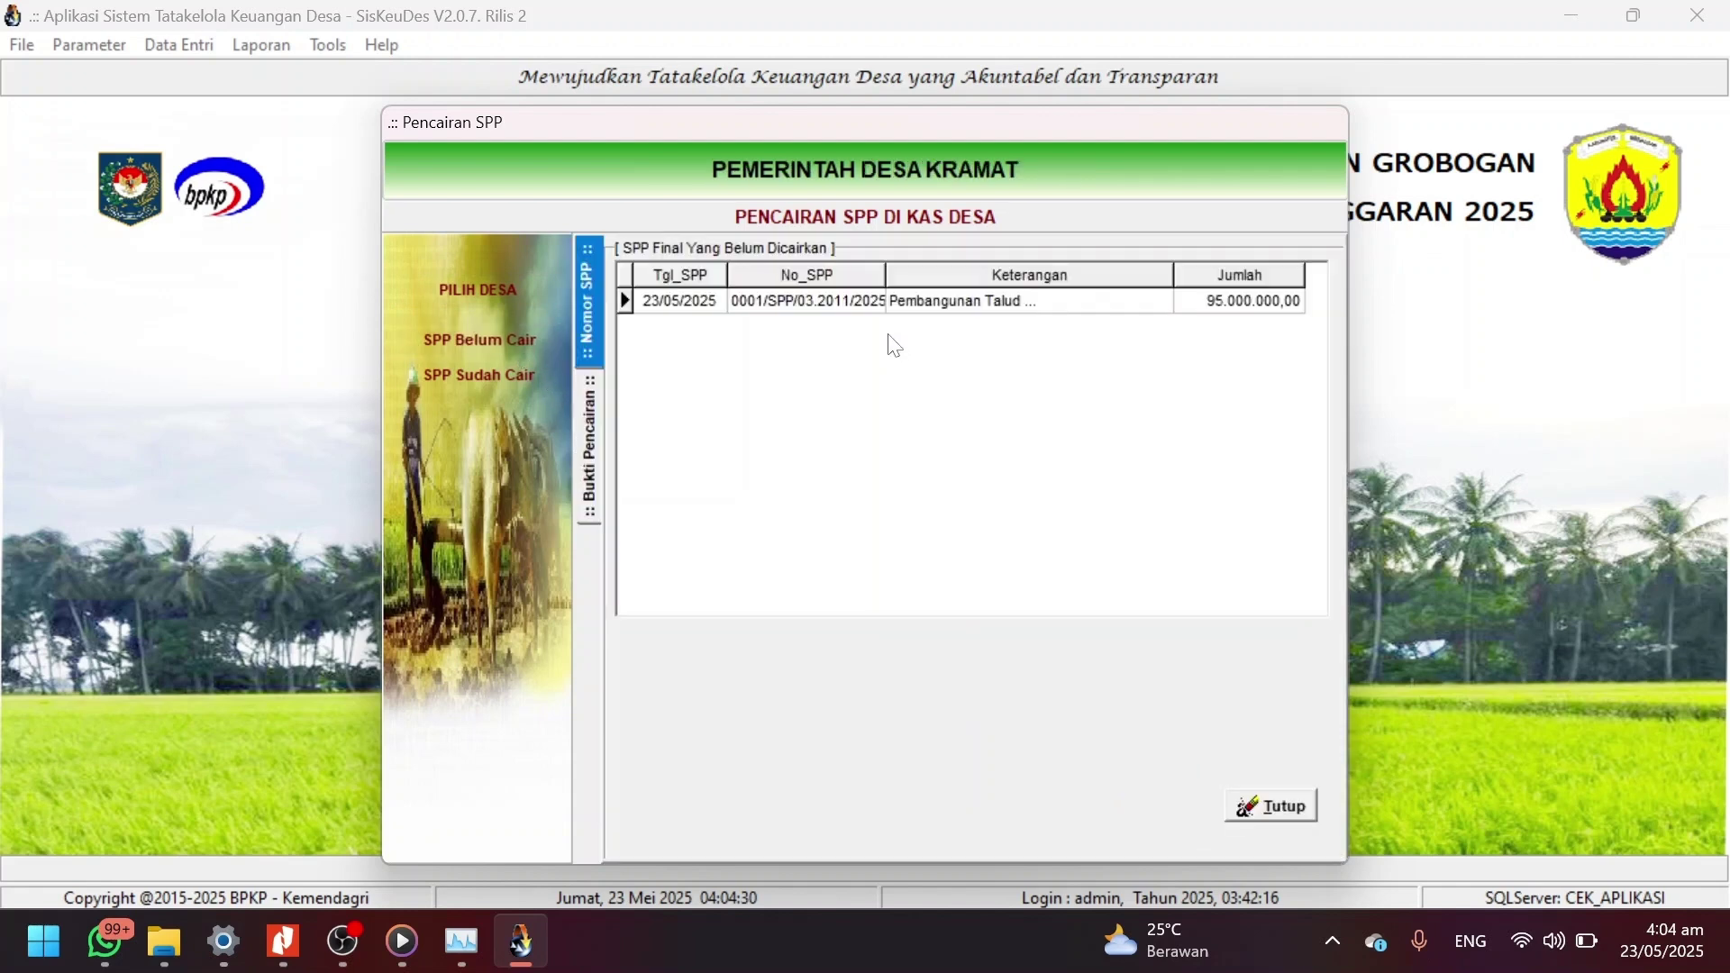
Disburse SPP 0001/SPP/03.2011/2025 by bank on 23/05/2025, save, and close the window.
left_click(854, 309)
double_click(853, 309)
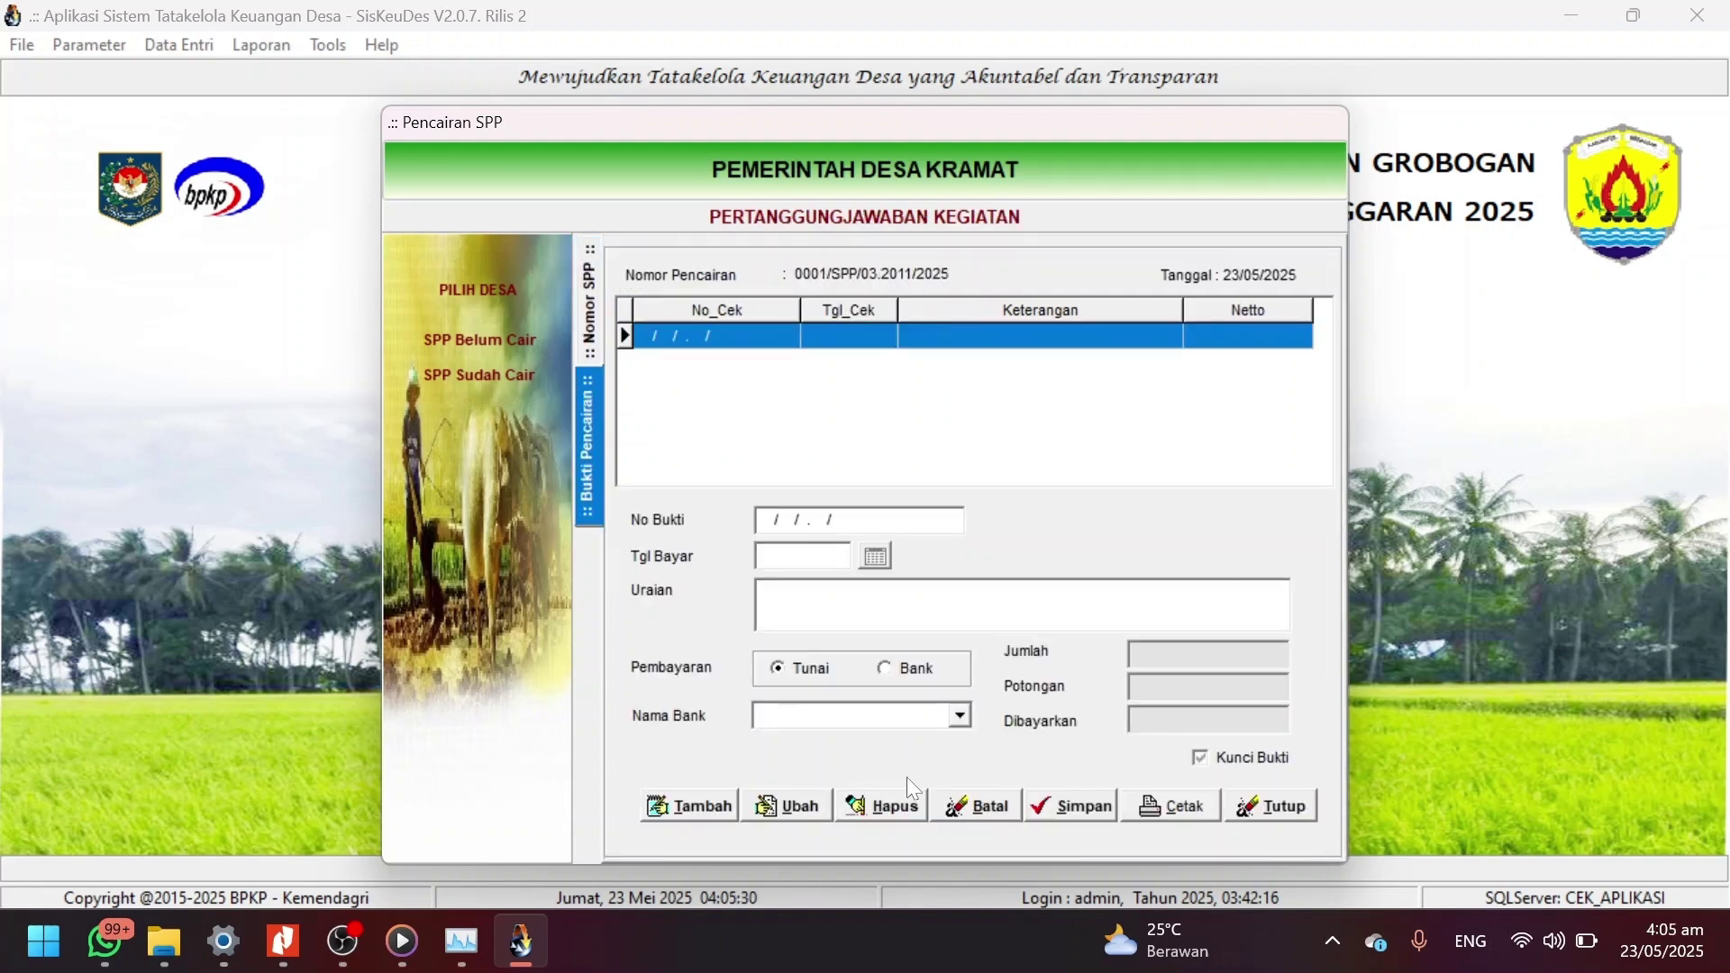
left_click(669, 800)
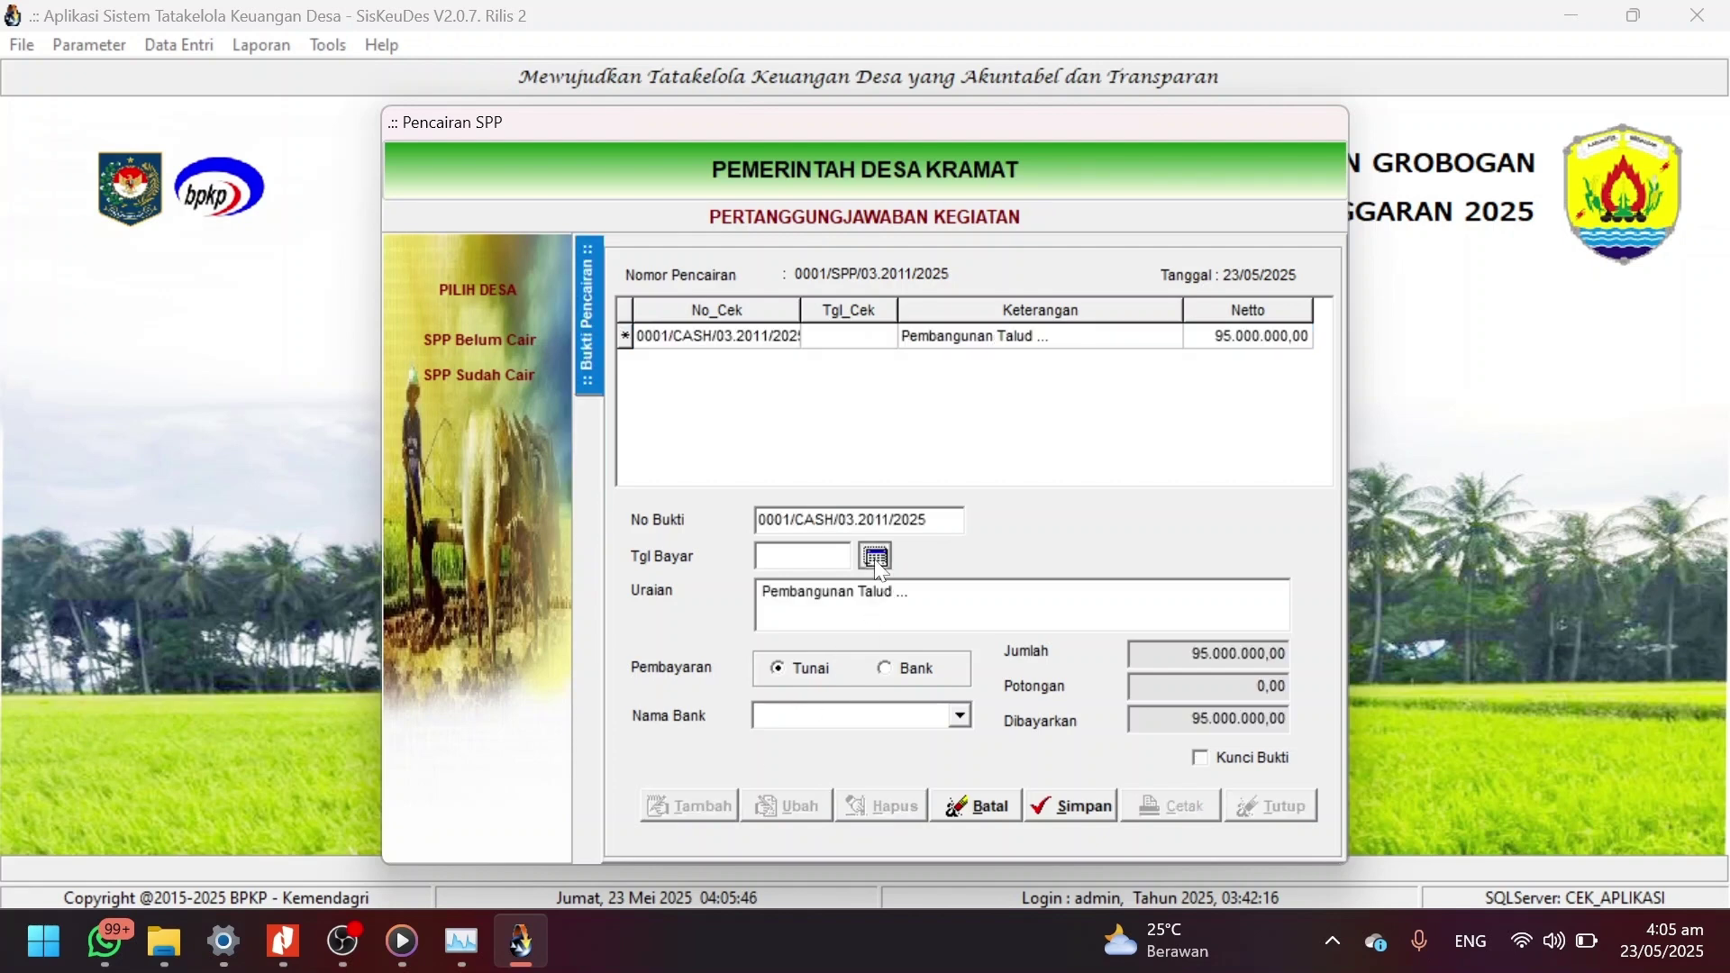
left_click(878, 565)
left_click(917, 620)
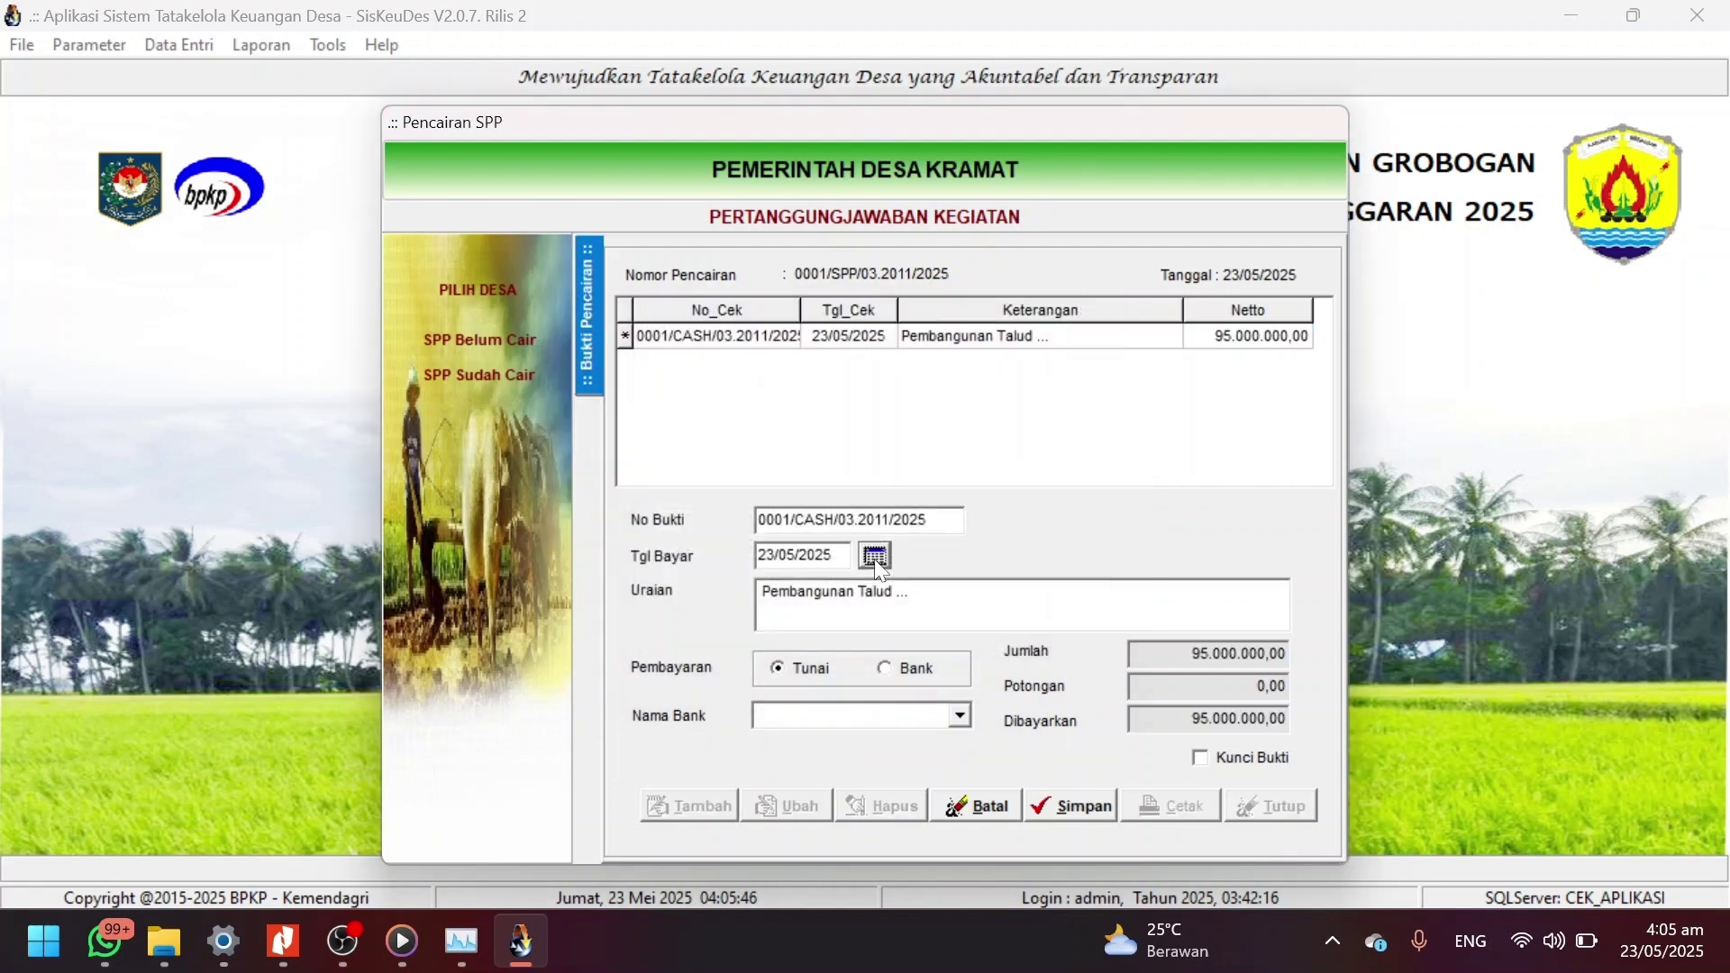
left_click(915, 670)
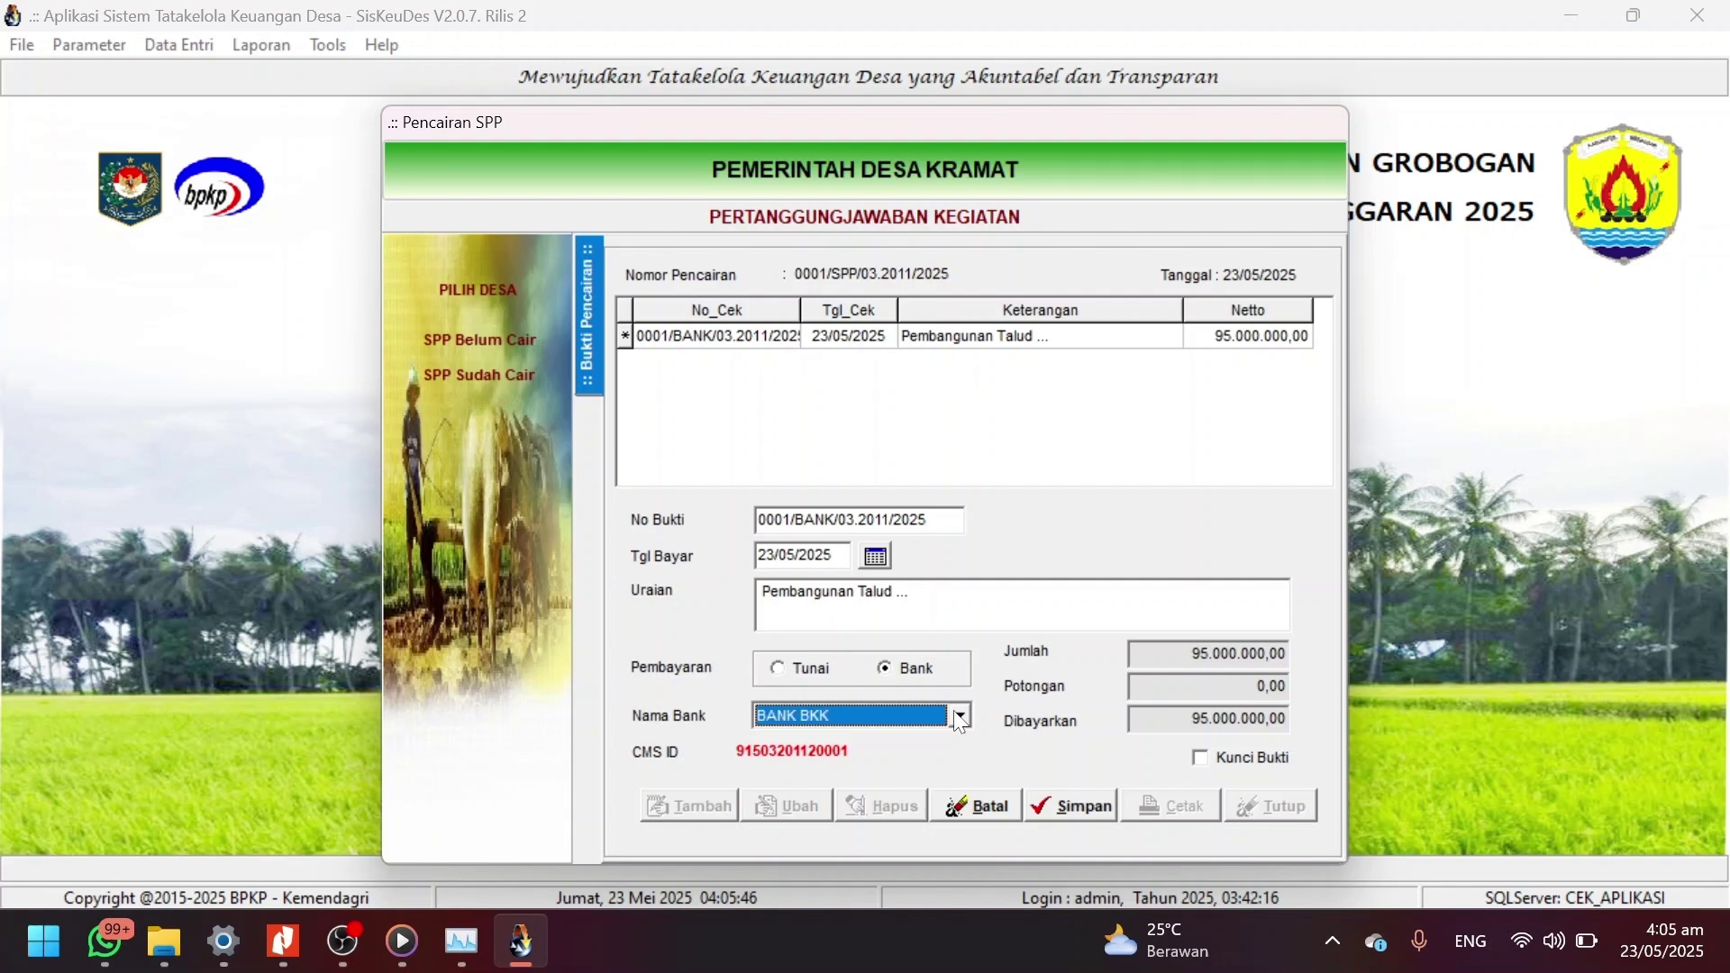
left_click(1077, 816)
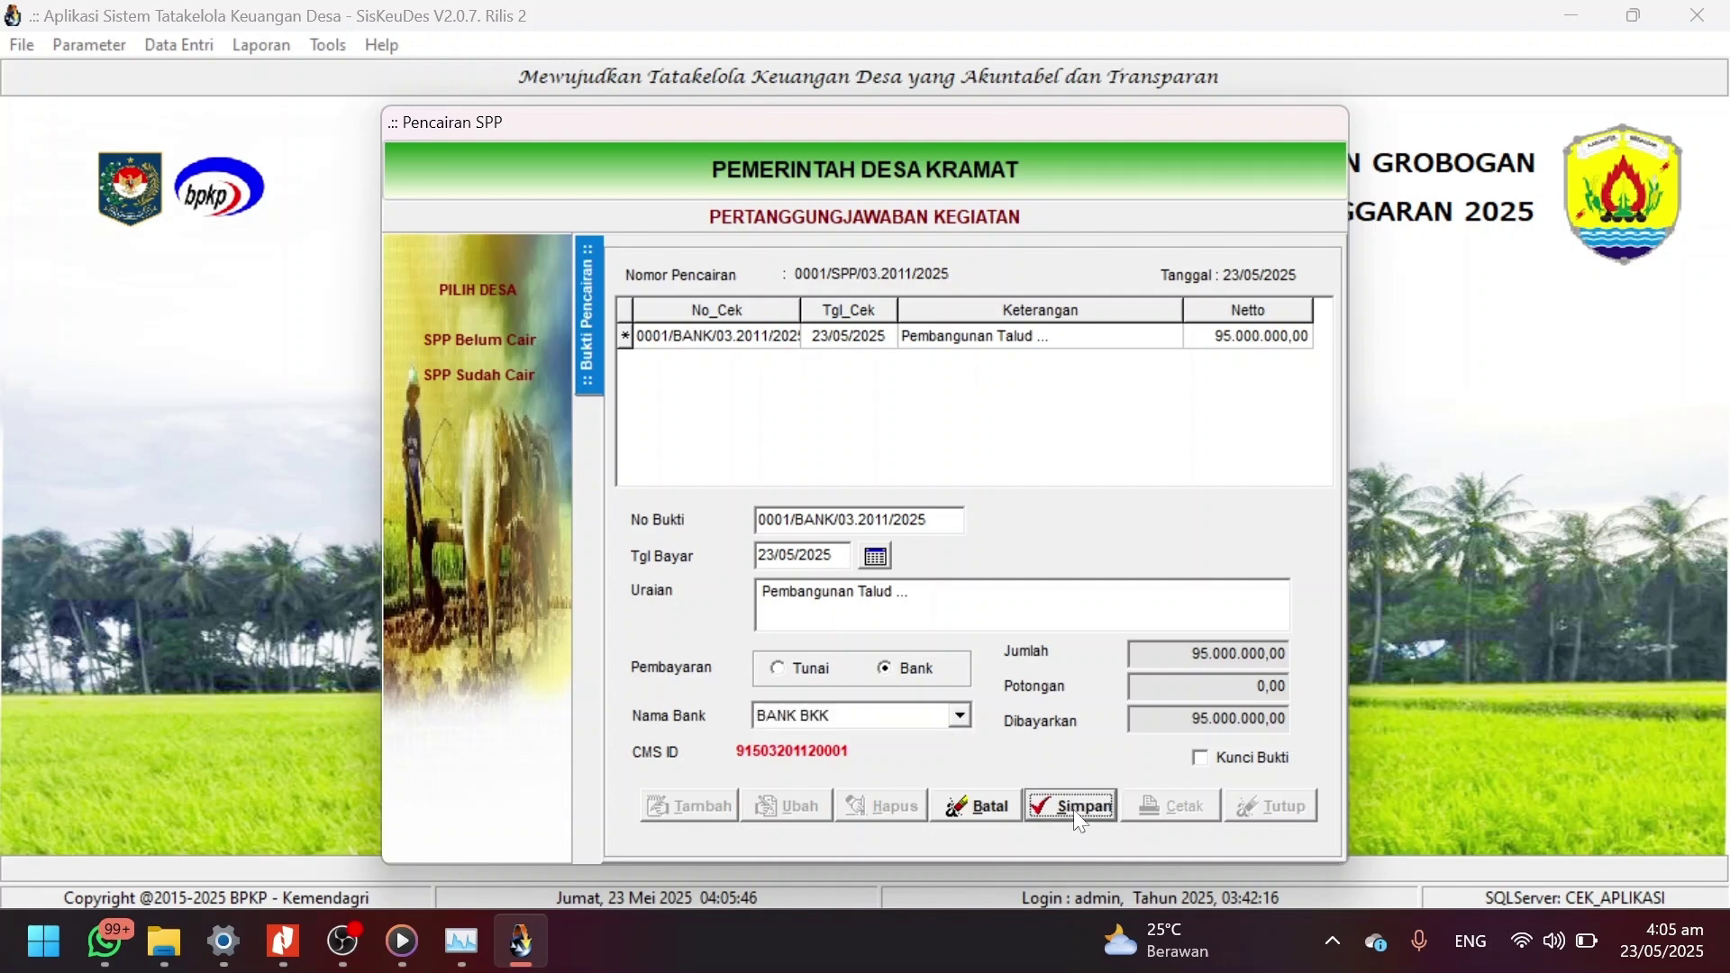
left_click(1268, 809)
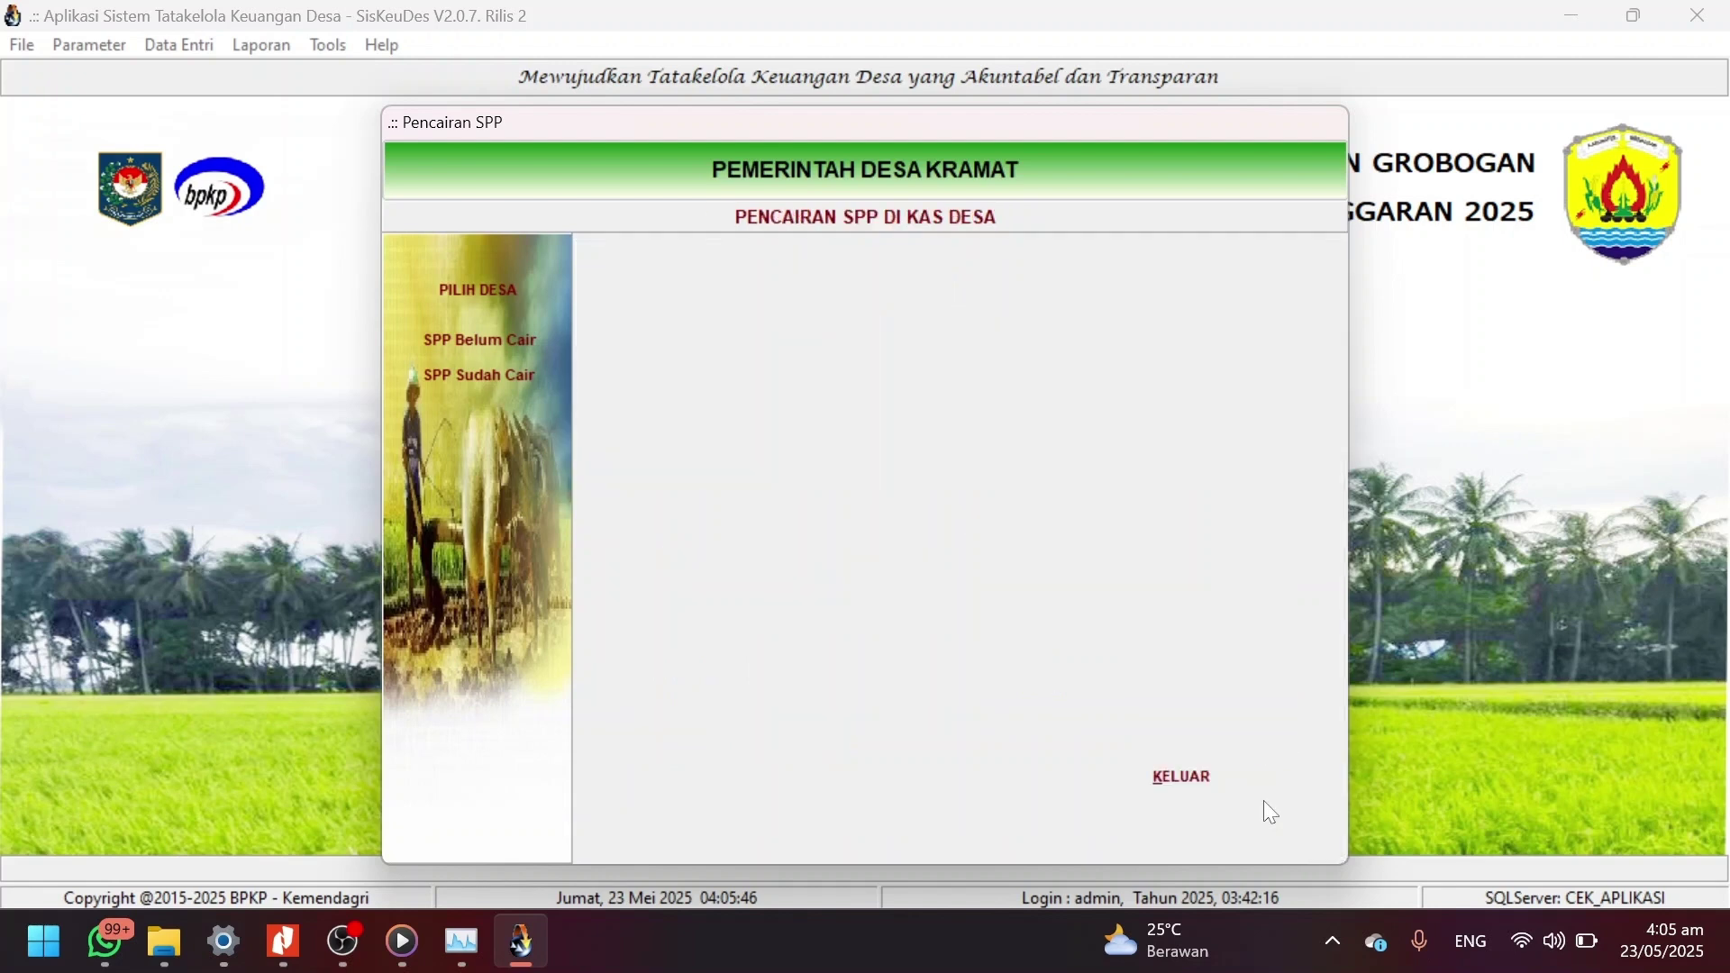
left_click(1169, 768)
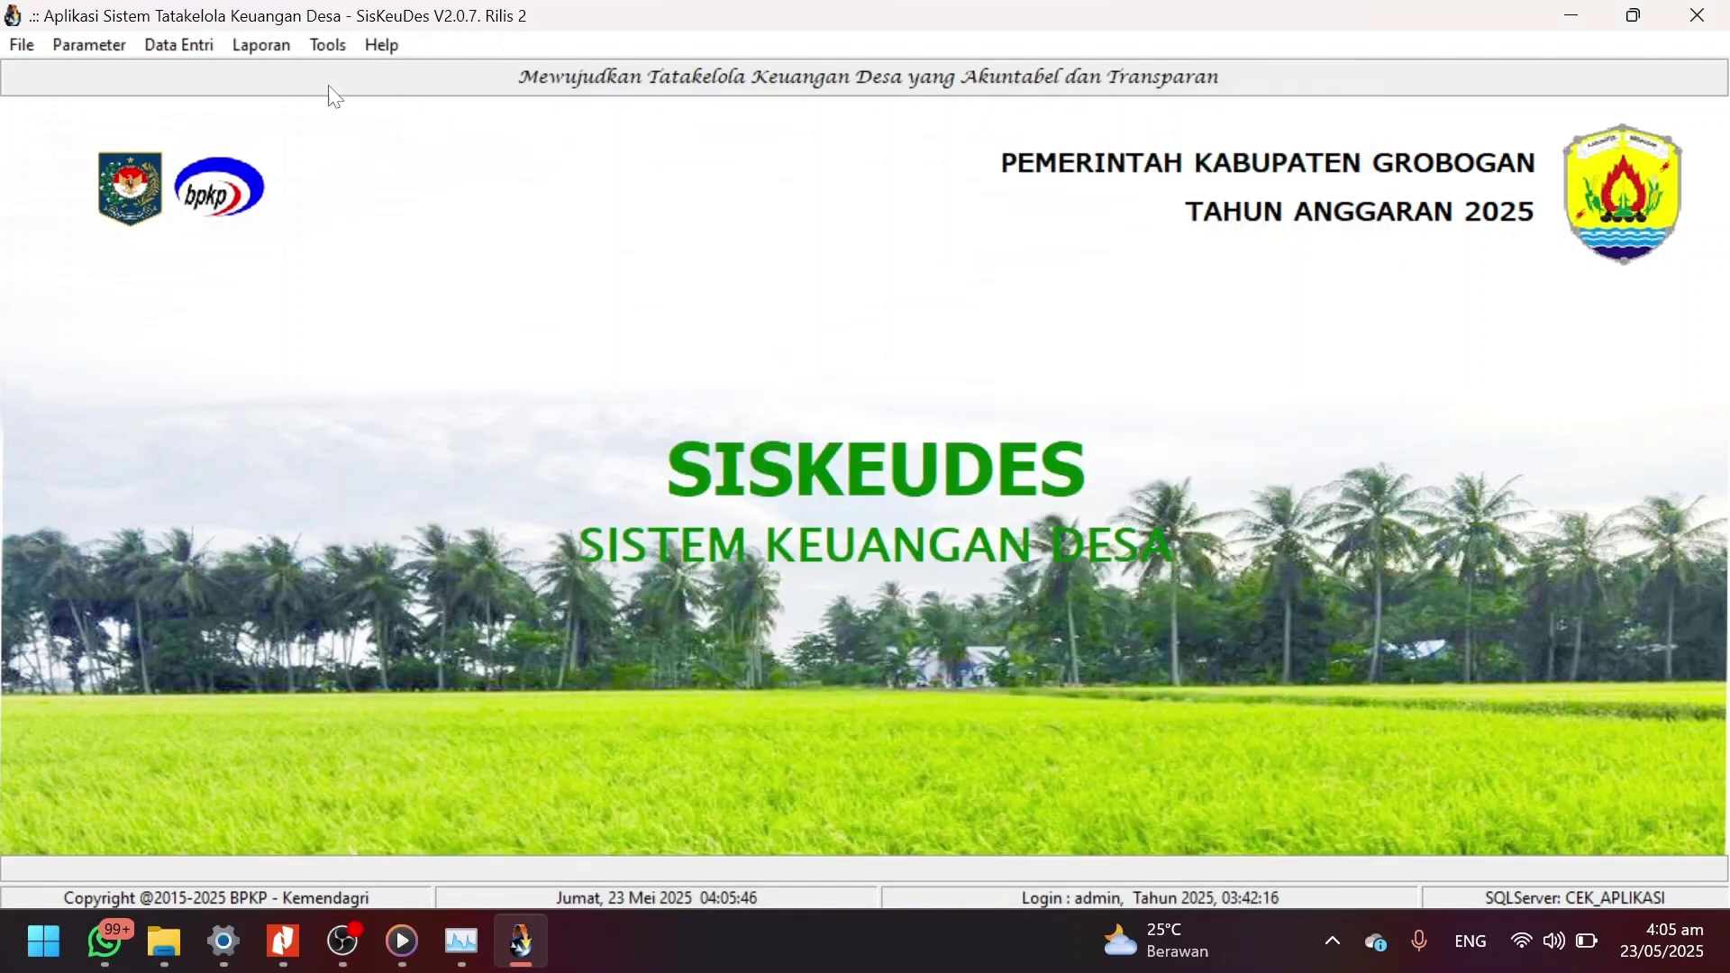
Choose Laporan Realisasi PKTD for Kecamatan Penawangan and Pemerintah Desa Kramat.
left_click(261, 45)
left_click(370, 222)
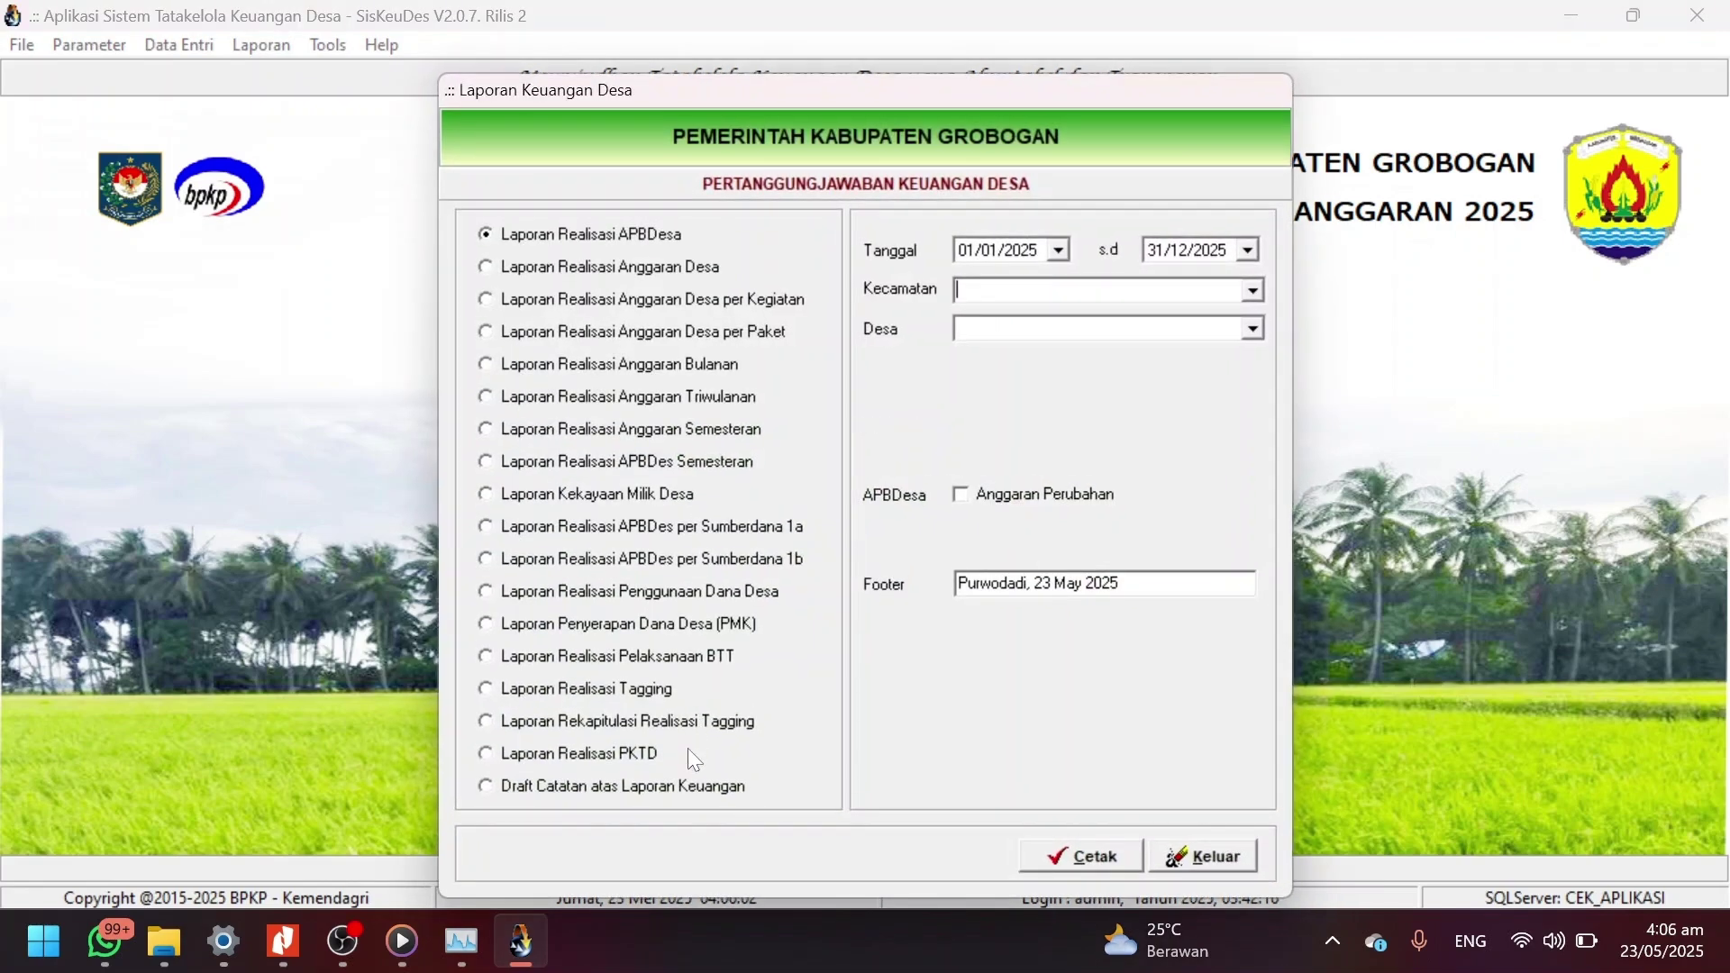
left_click(628, 755)
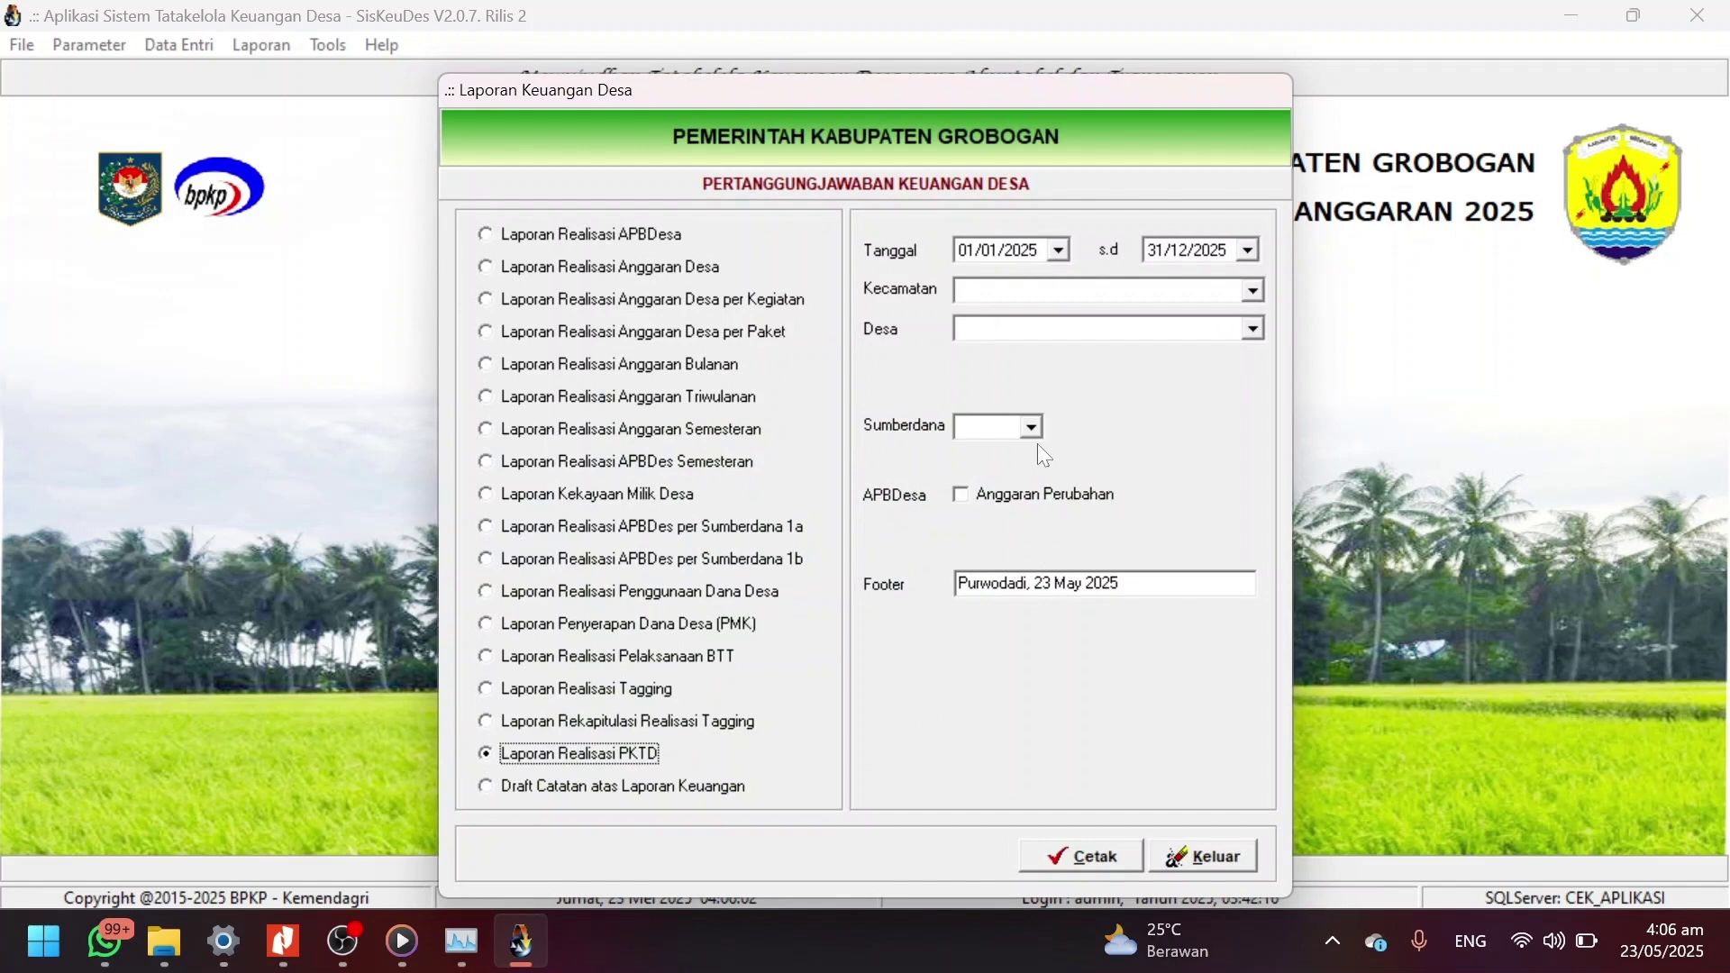
left_click(1253, 290)
key("Down")
key("Down")
key("Down")
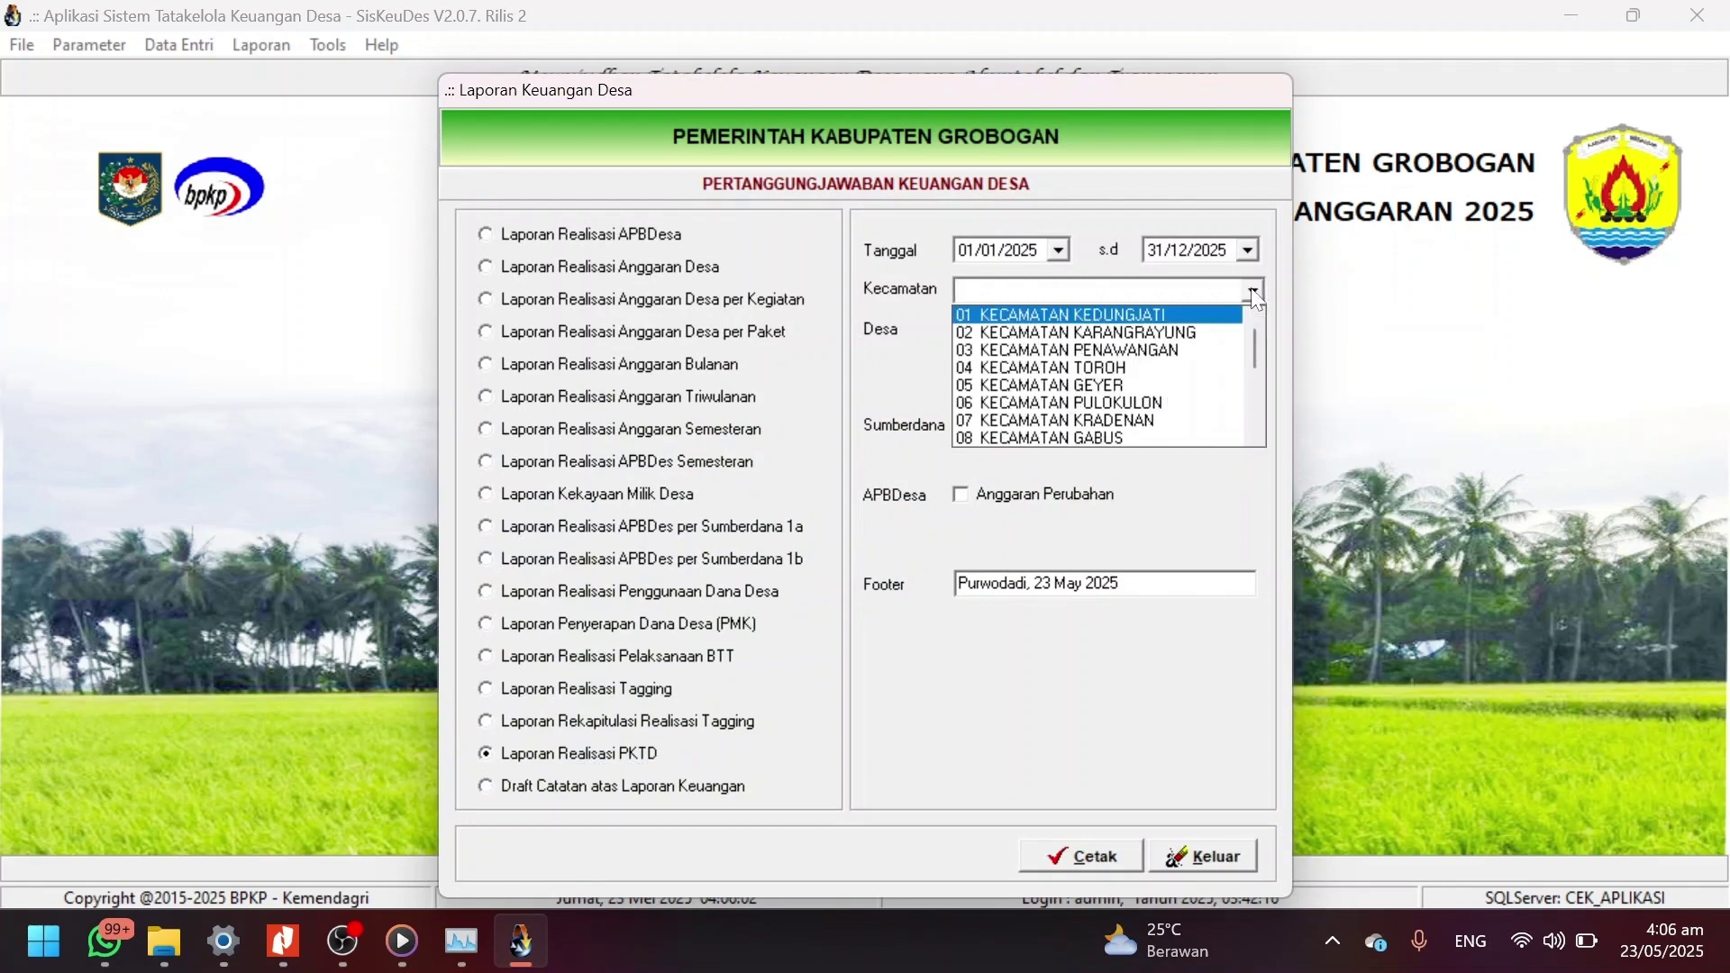
left_click(1254, 292)
left_click(1255, 330)
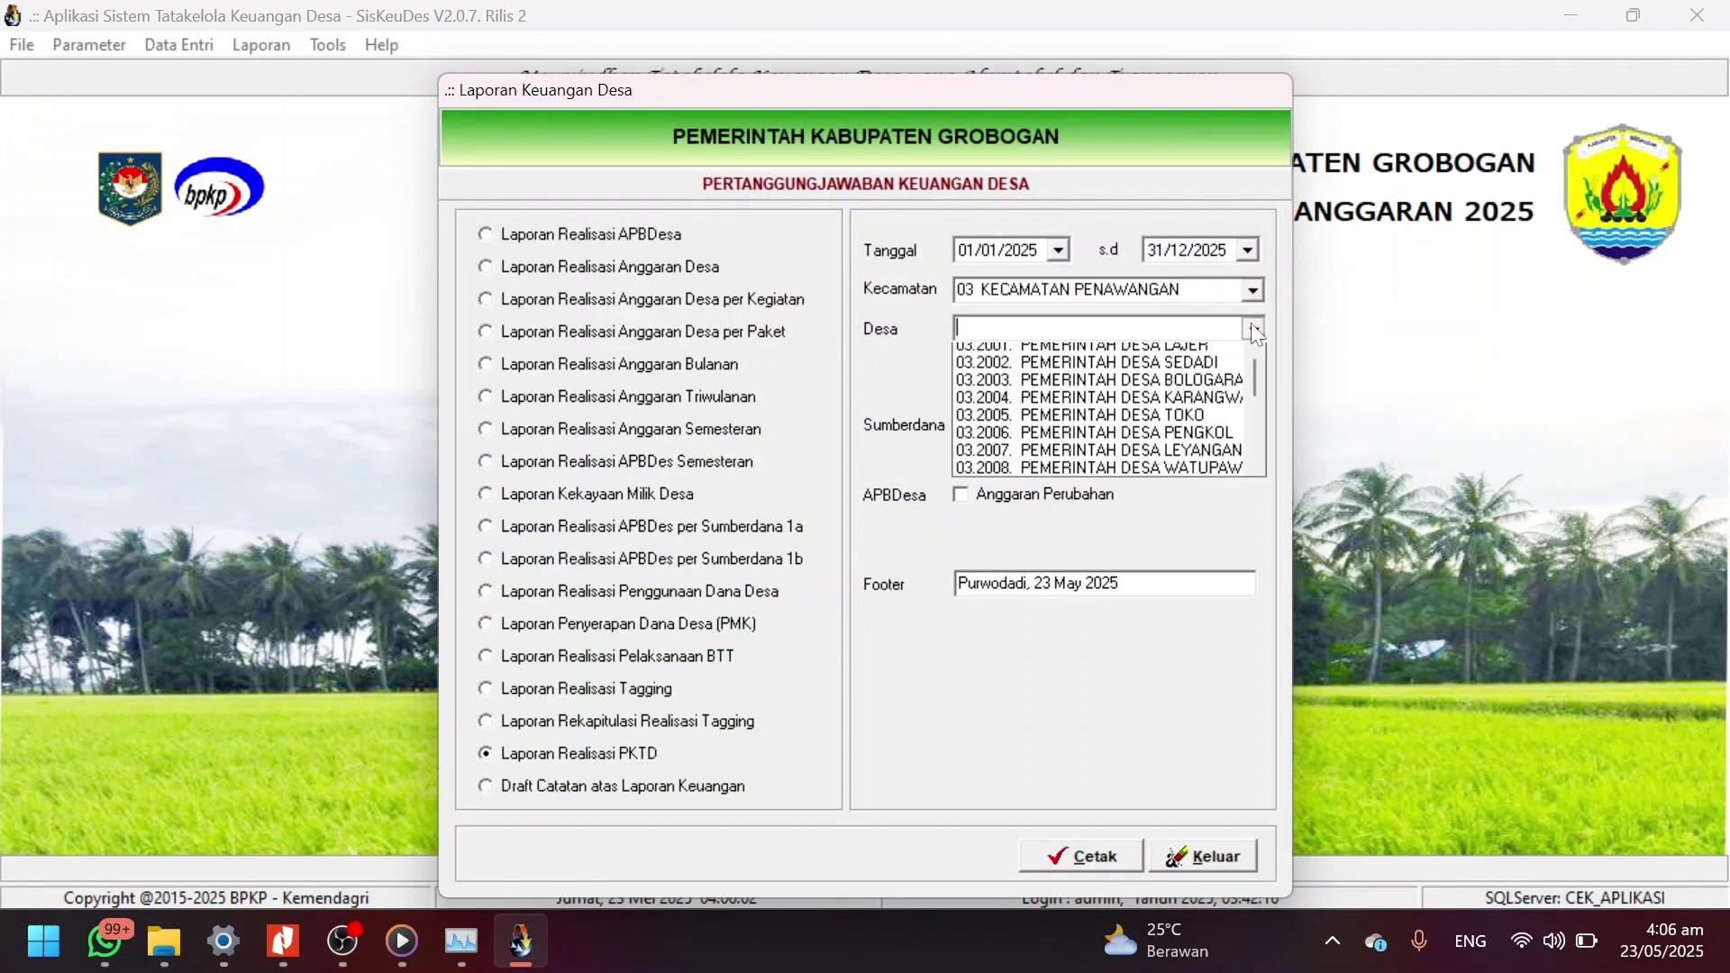
key("Down")
key("Down")
key("Down")
key("Down")
key("Down")
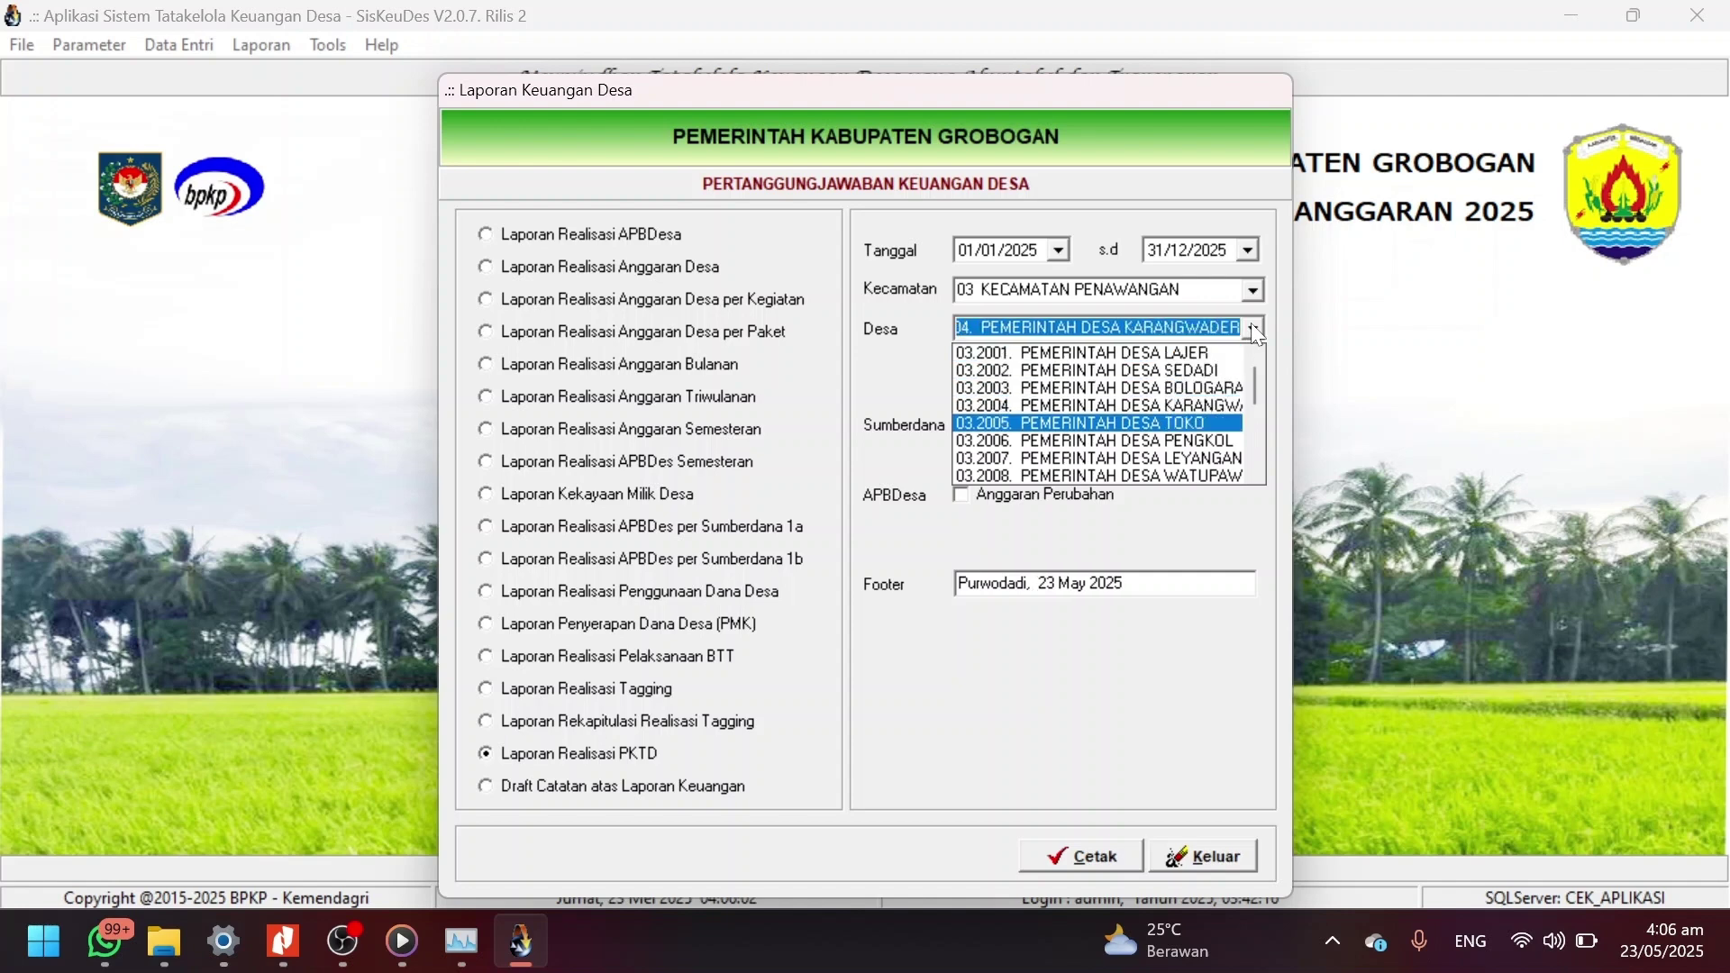
key("Down")
key("Down")
key("Down")
key("Down")
key("Down")
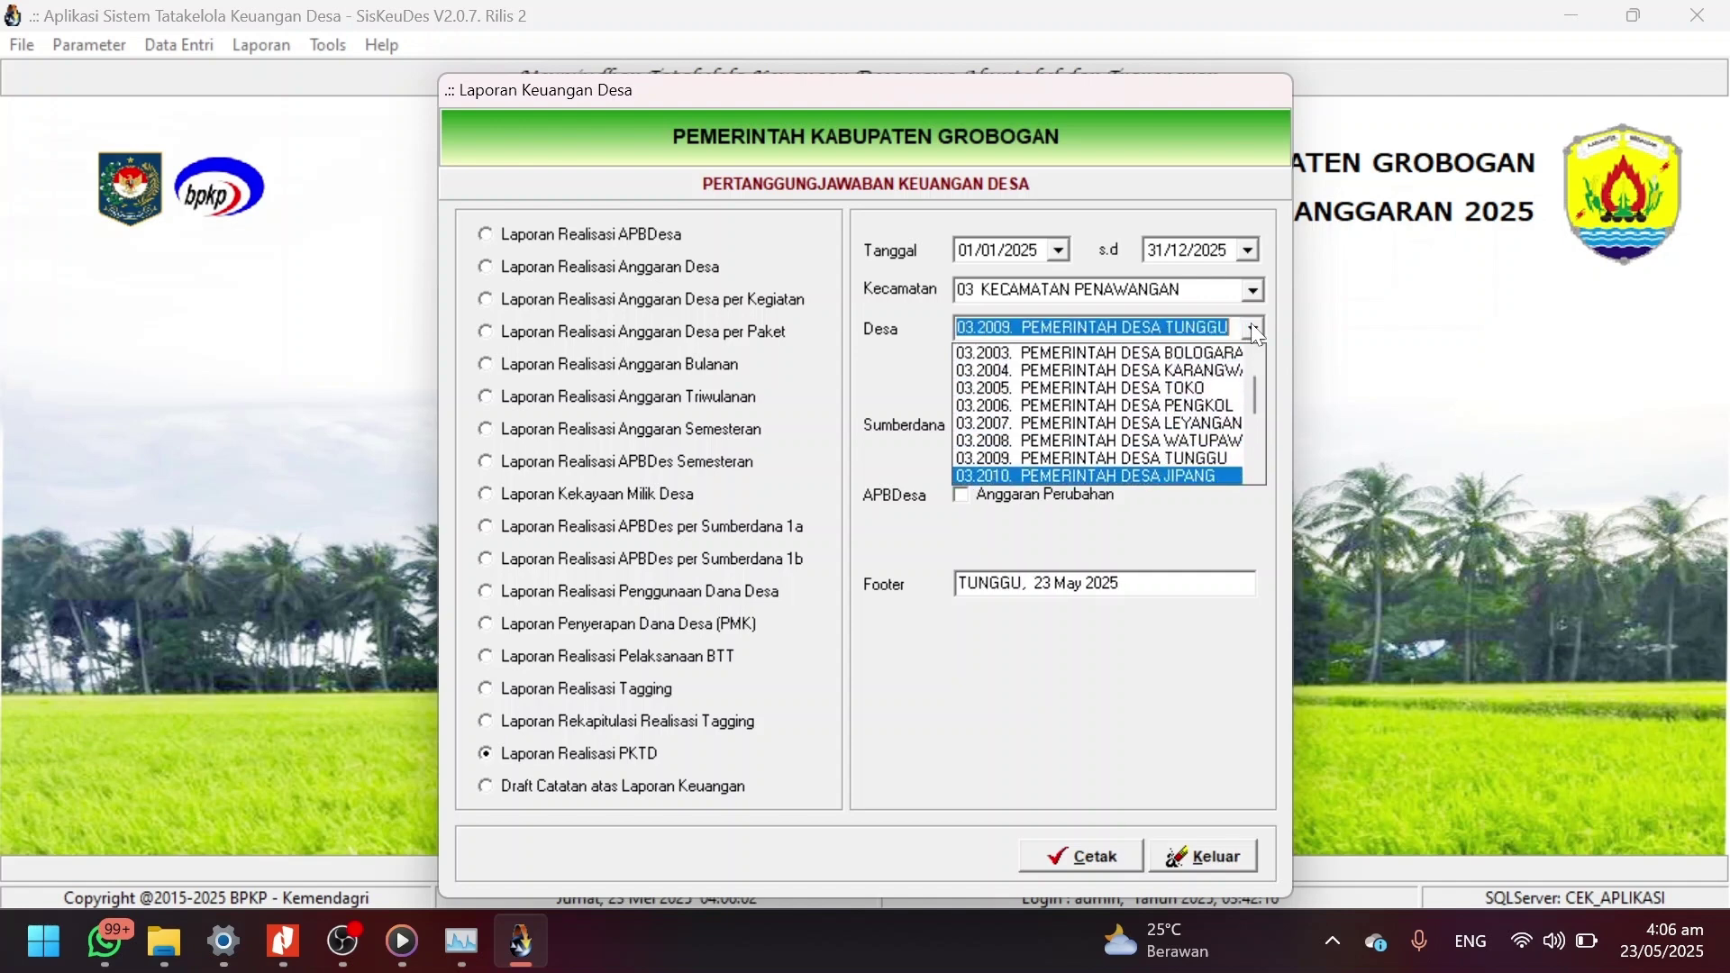
key("Return")
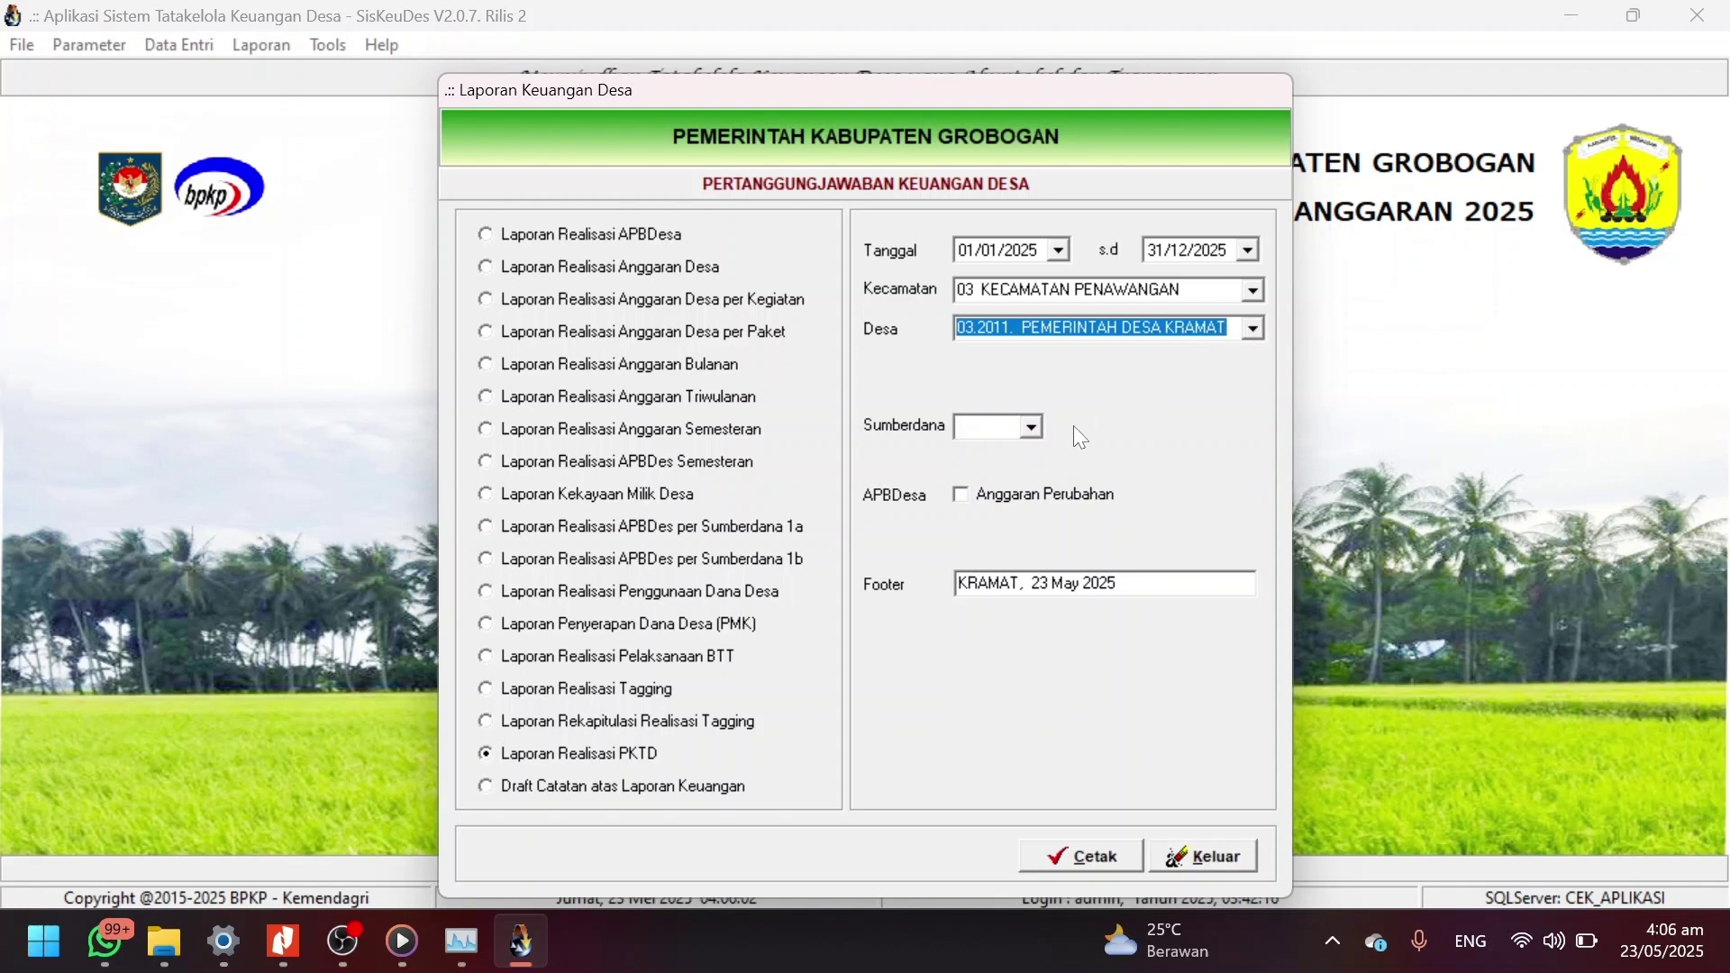
Set funding DDS, Anggaran Perubahan, posting type 4 Perubahan APBDes, and generate the preview.
left_click(1033, 428)
key("Down")
key("Down")
key("Down")
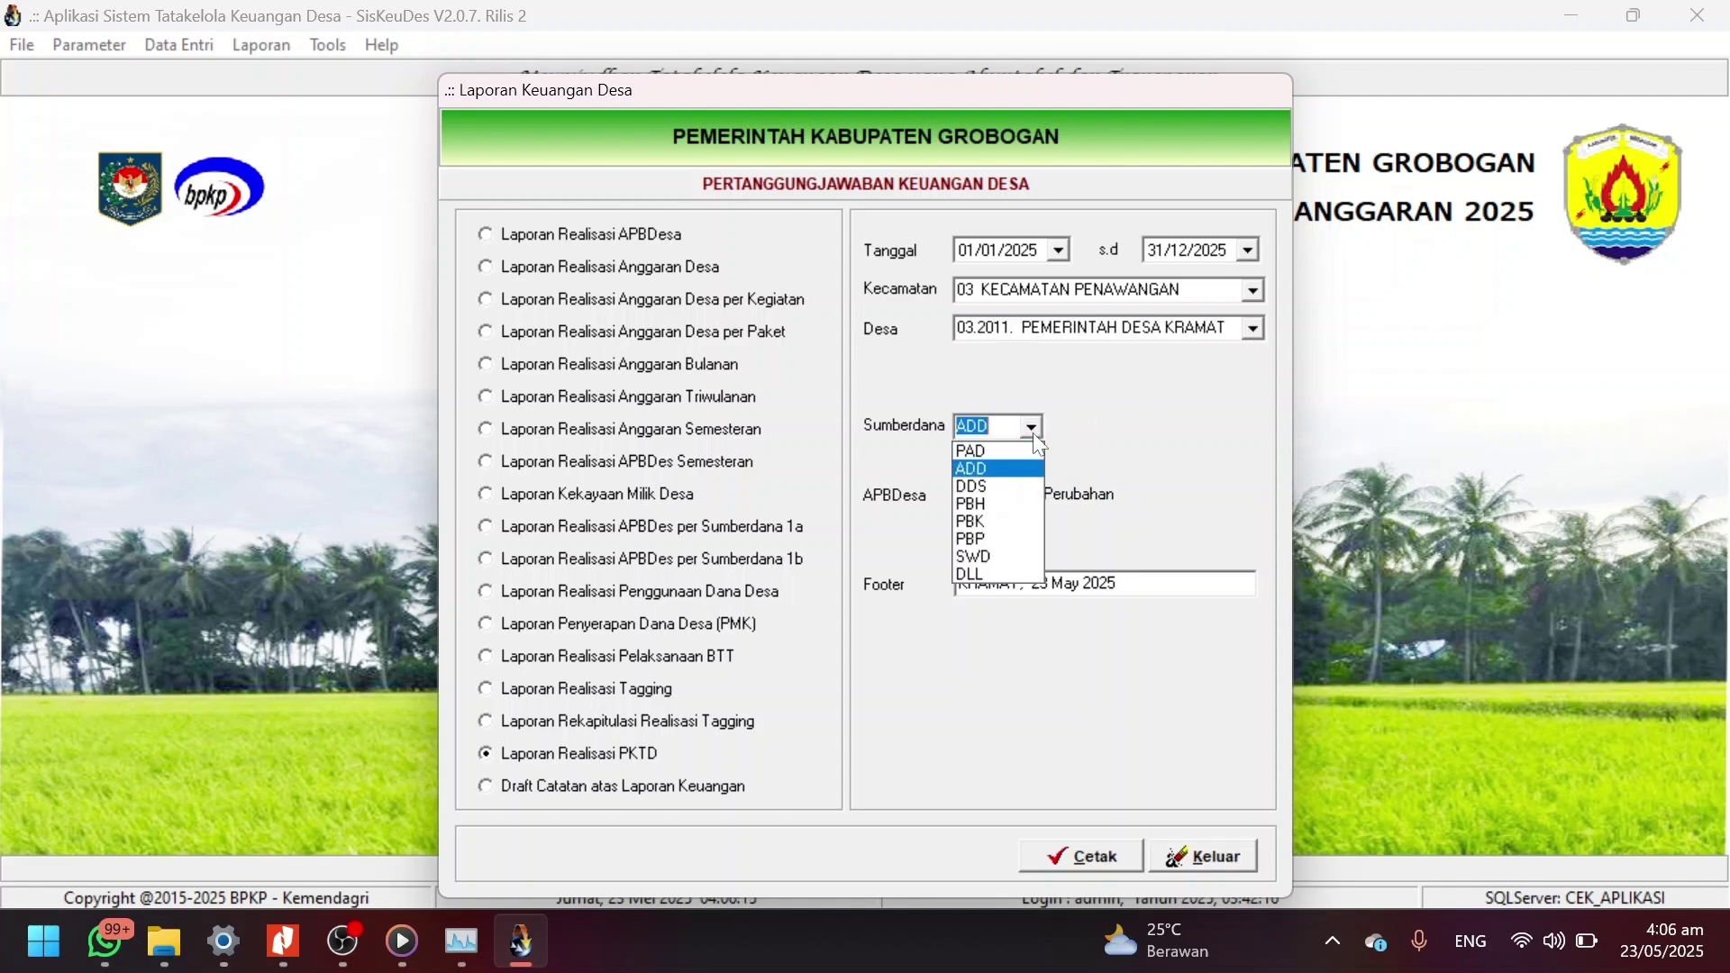
key("Return")
left_click(1038, 494)
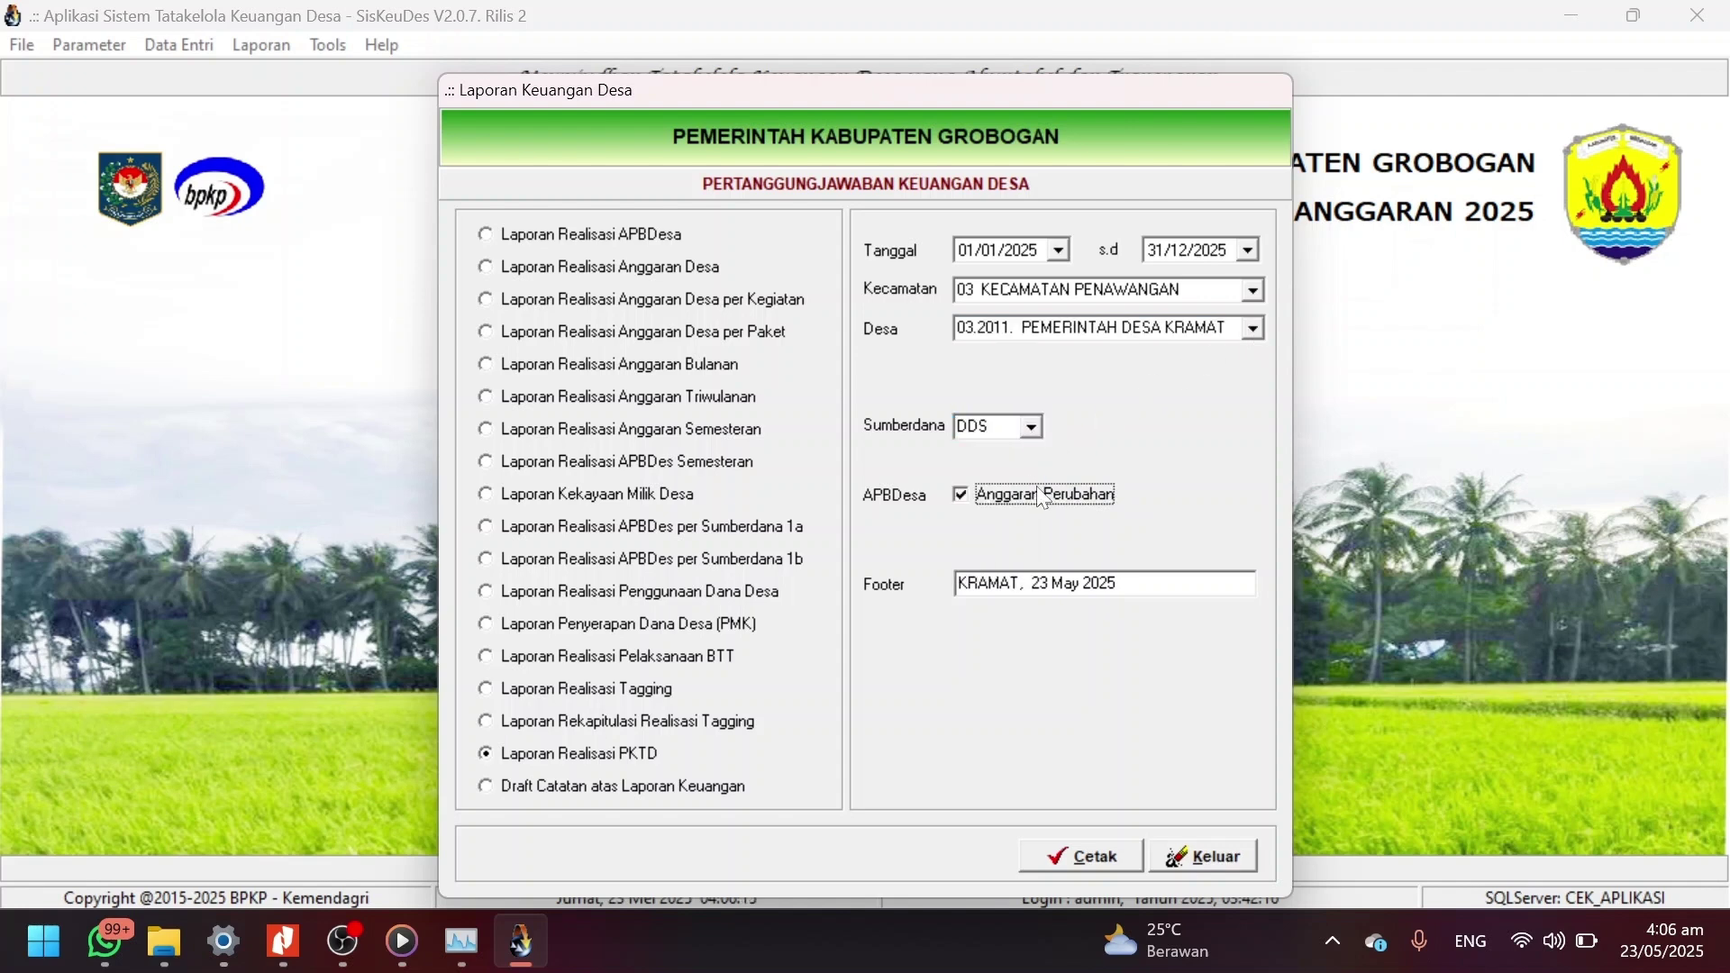
left_click(1247, 527)
key("Down")
key("Down")
key("Return")
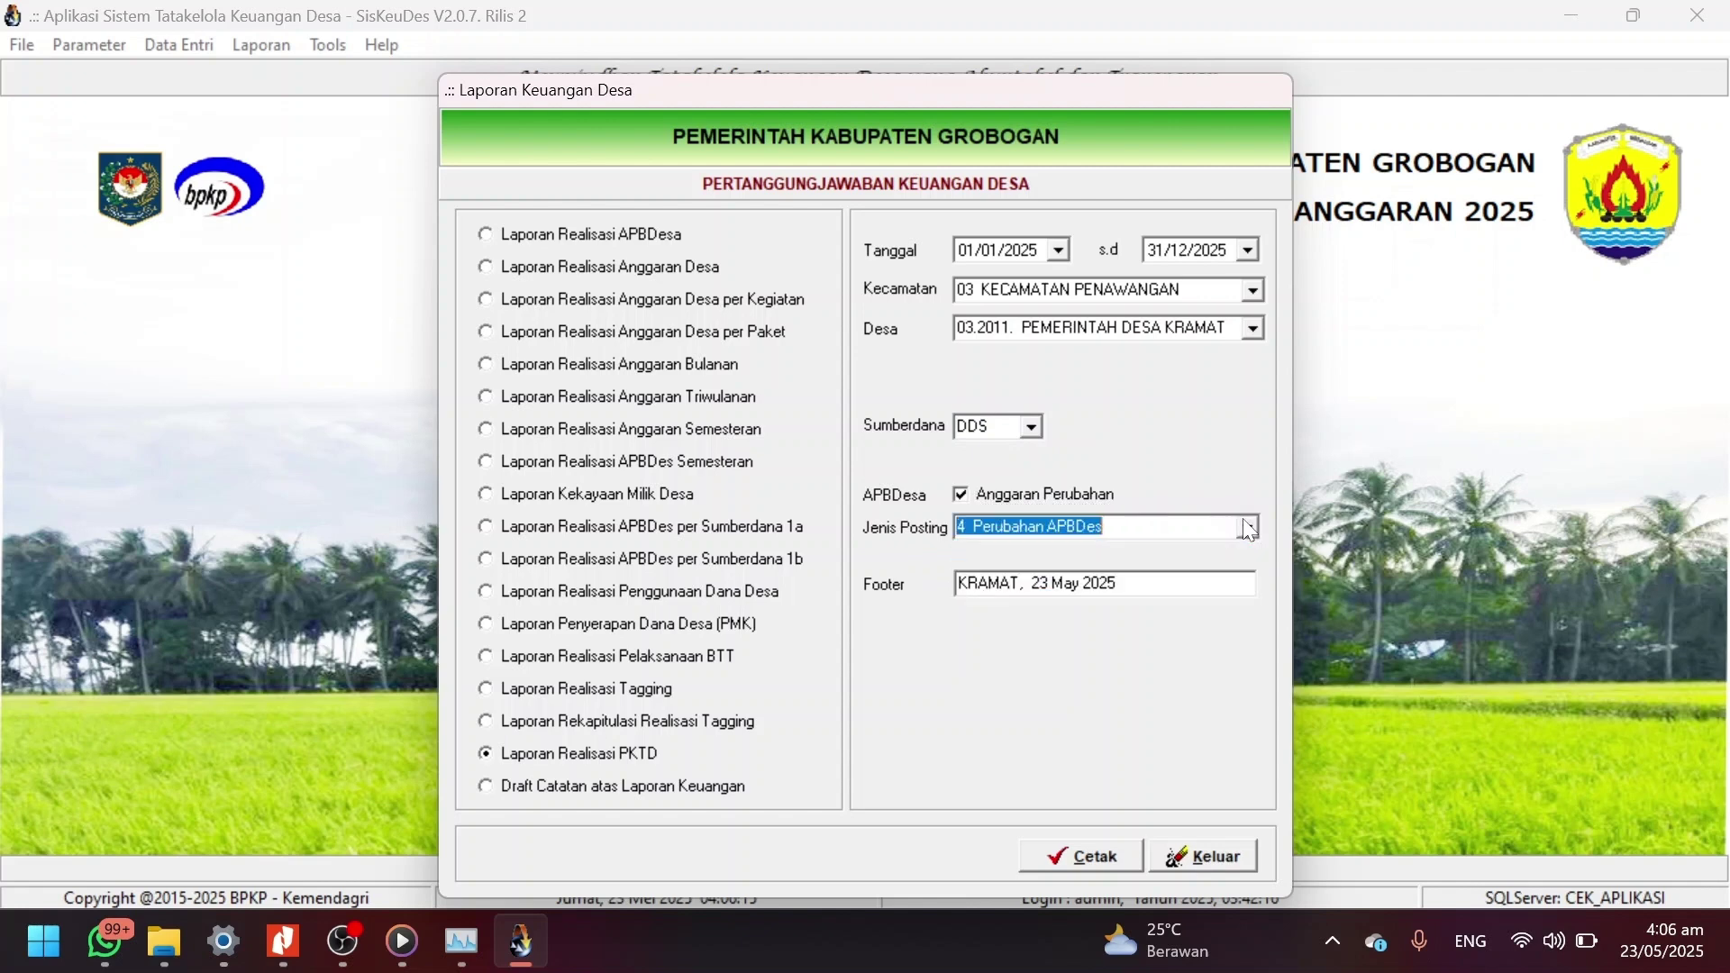
left_click(1113, 863)
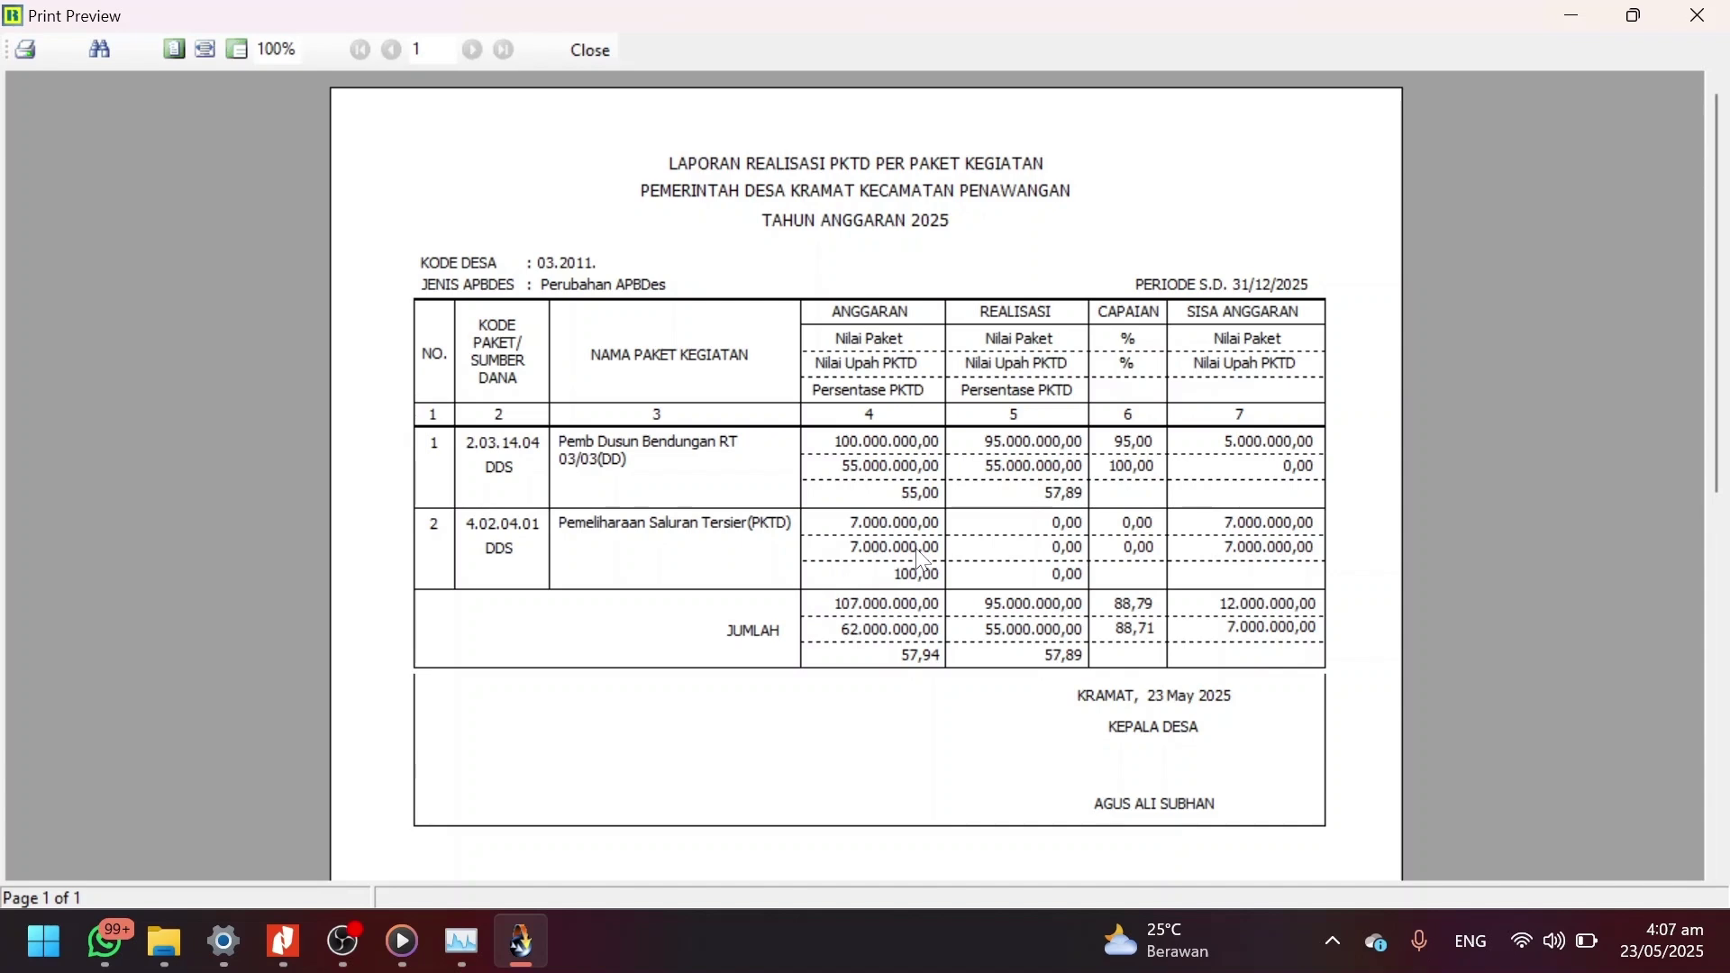
Close the PKTD realisation report preview.
key("Escape")
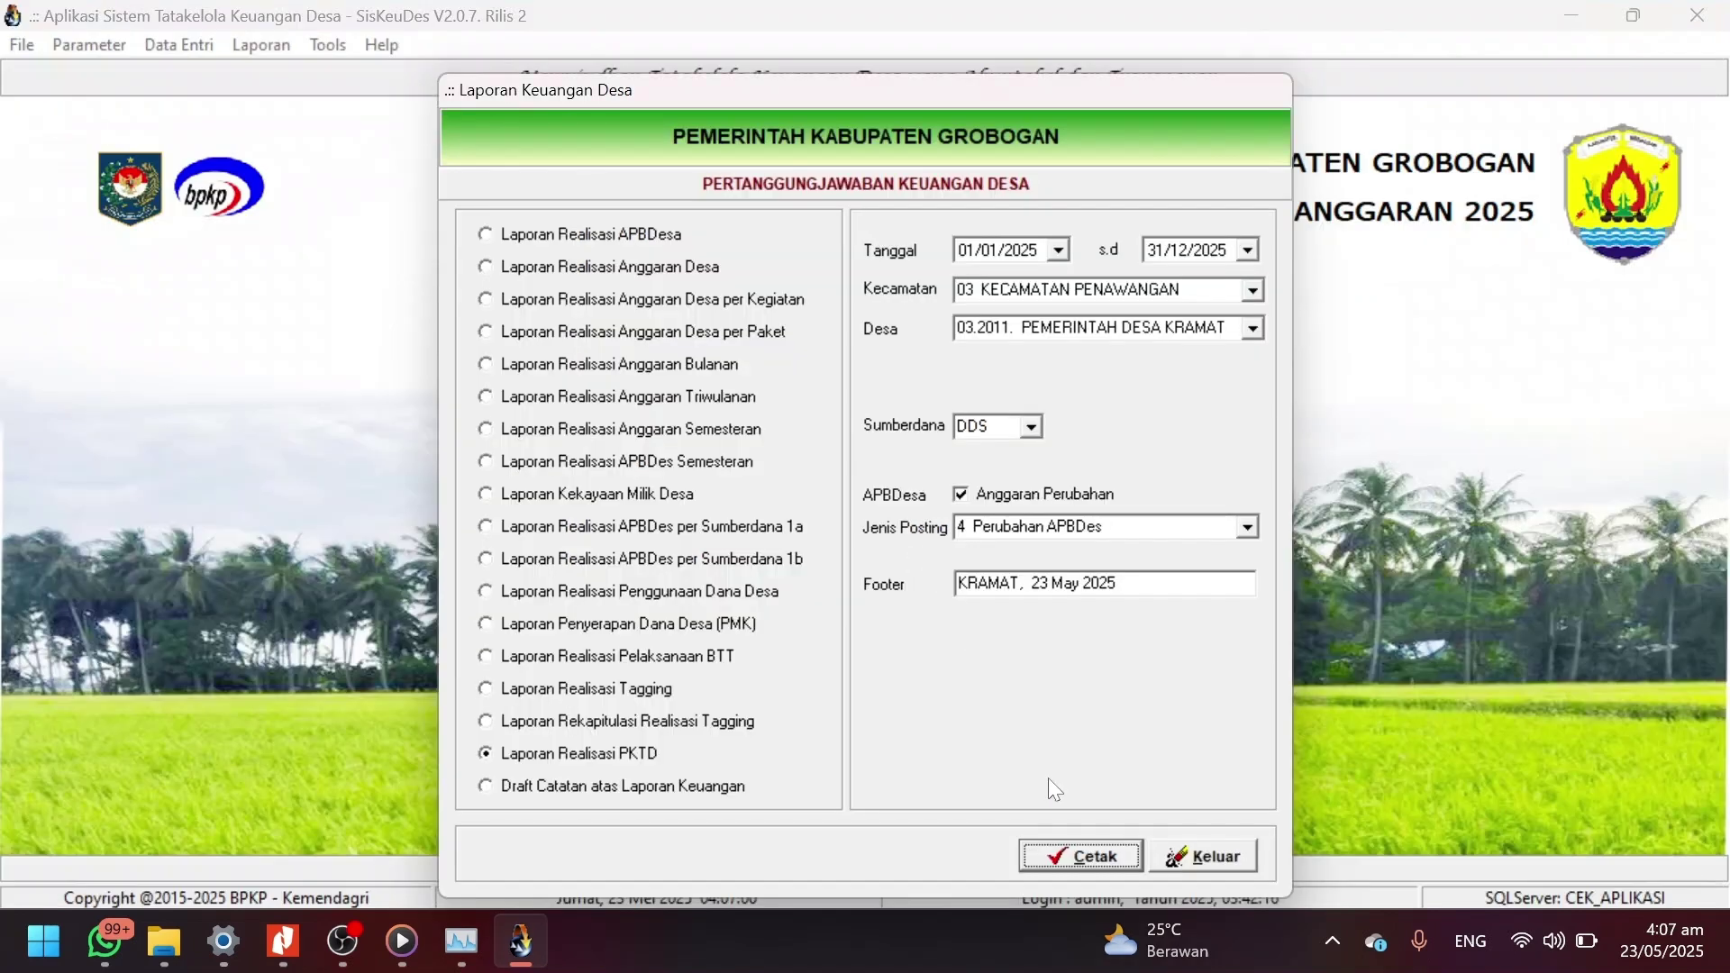
left_click(1182, 868)
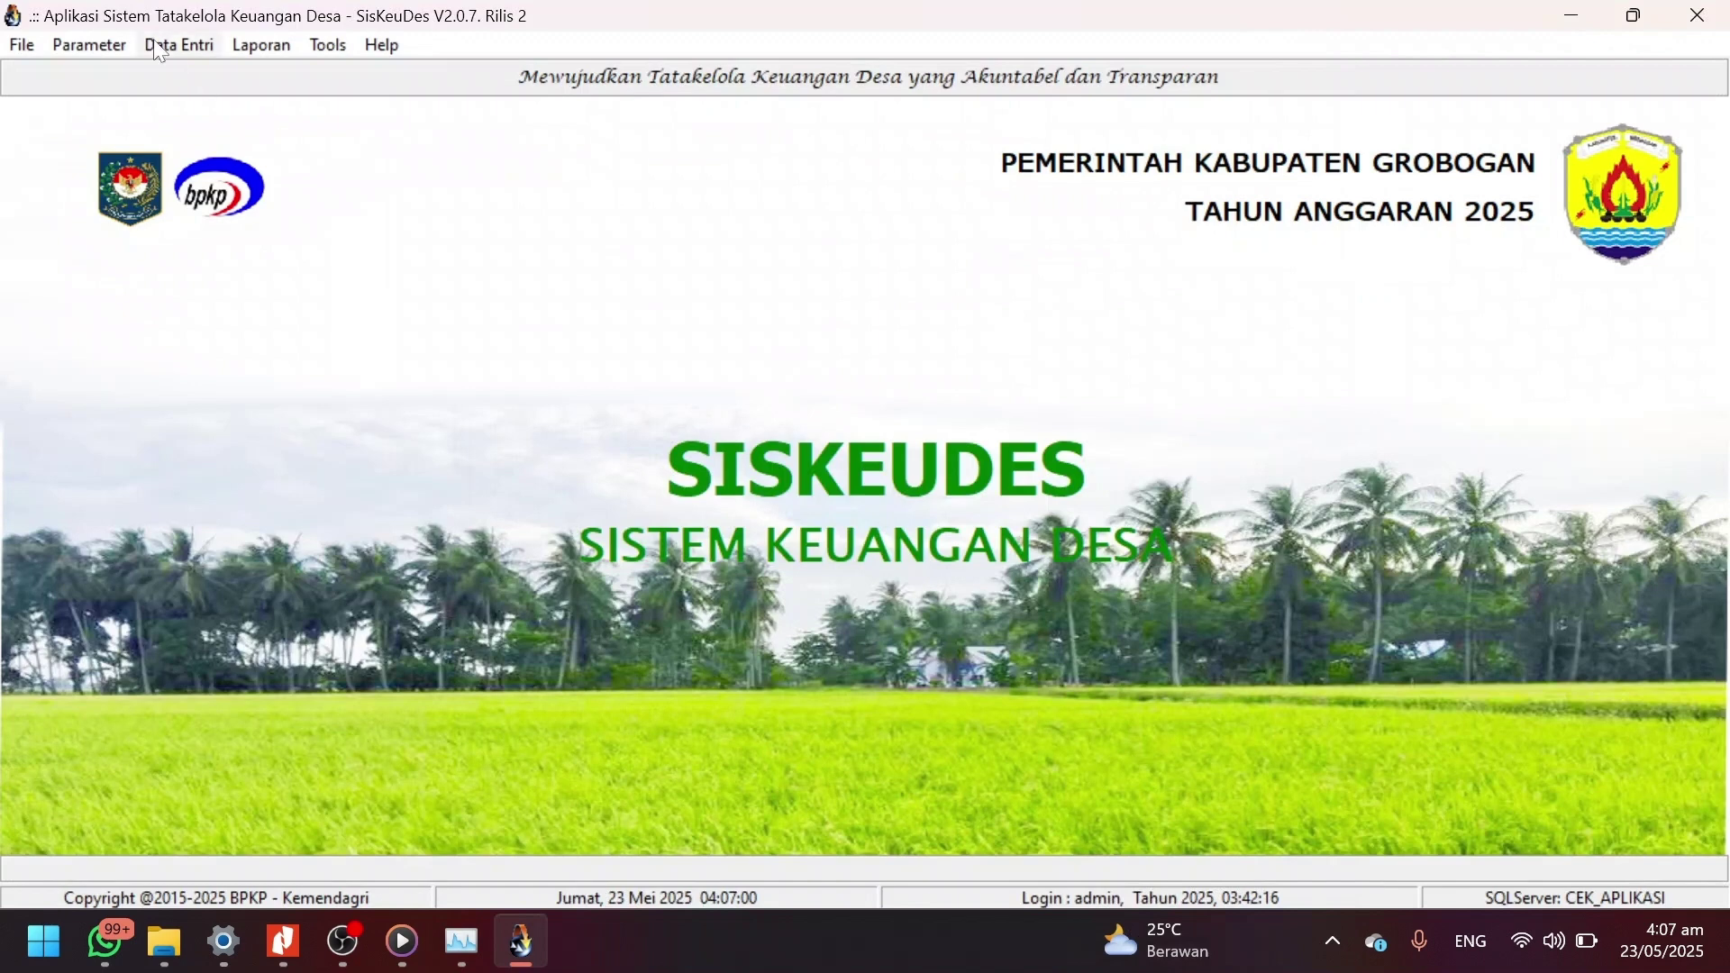
left_click(178, 45)
mouse_move(270, 162)
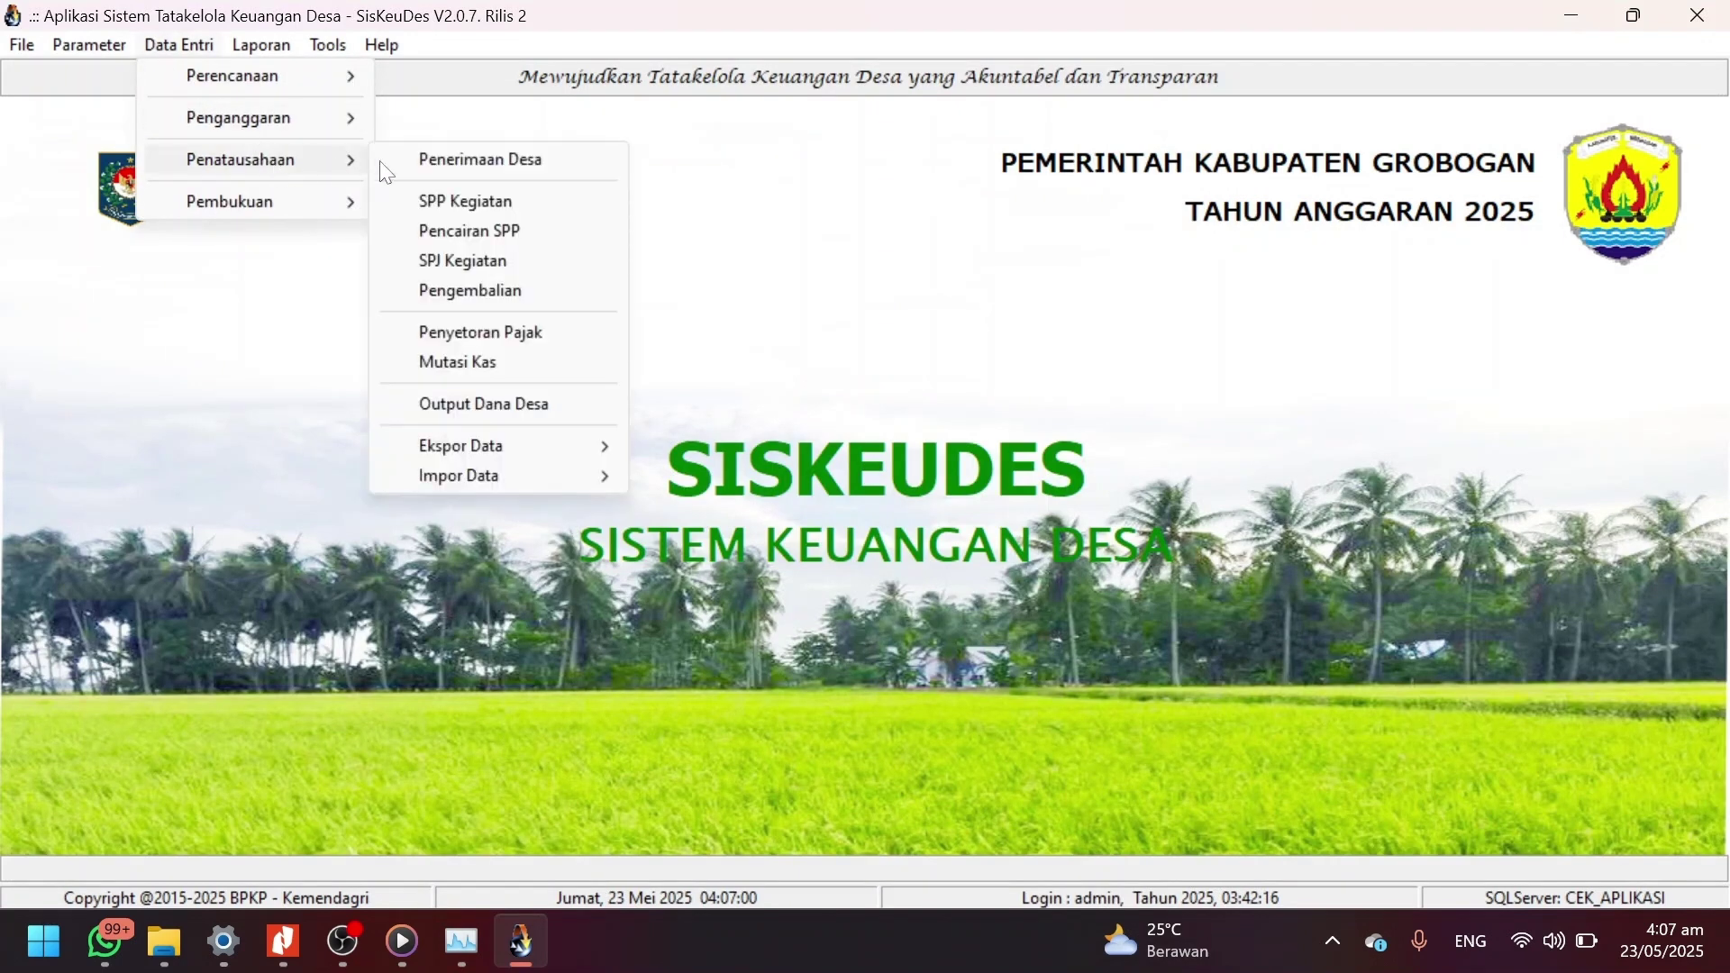
left_click(479, 263)
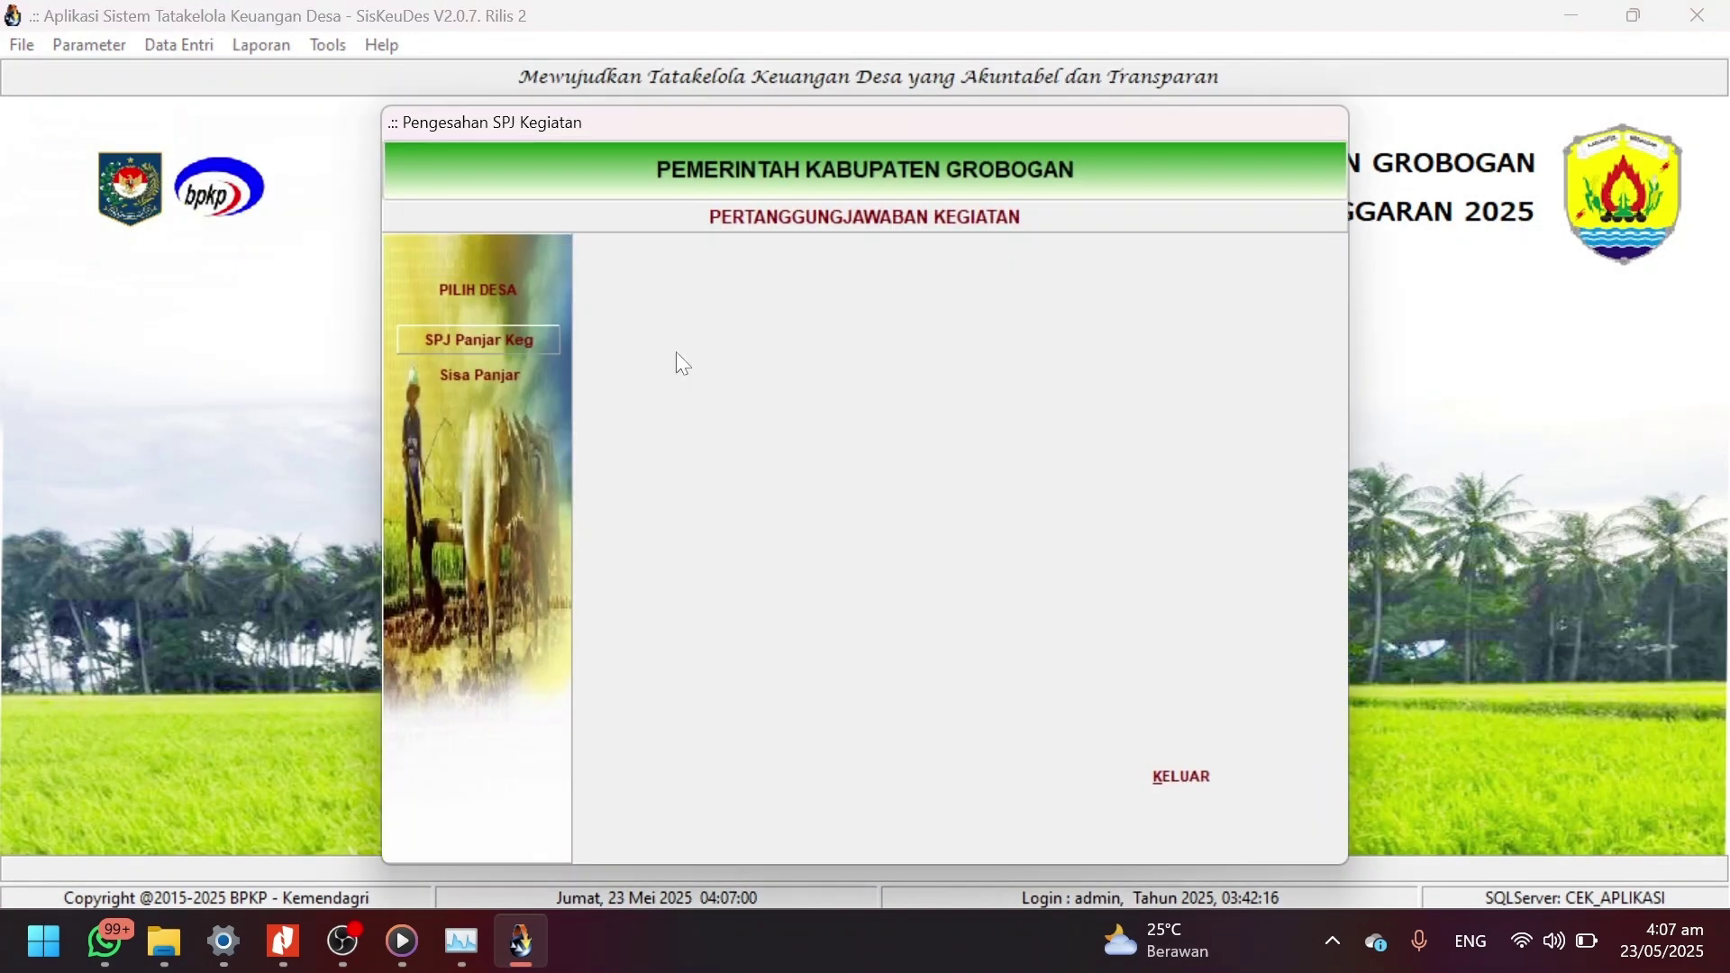
left_click(468, 293)
left_click(807, 350)
double_click(806, 350)
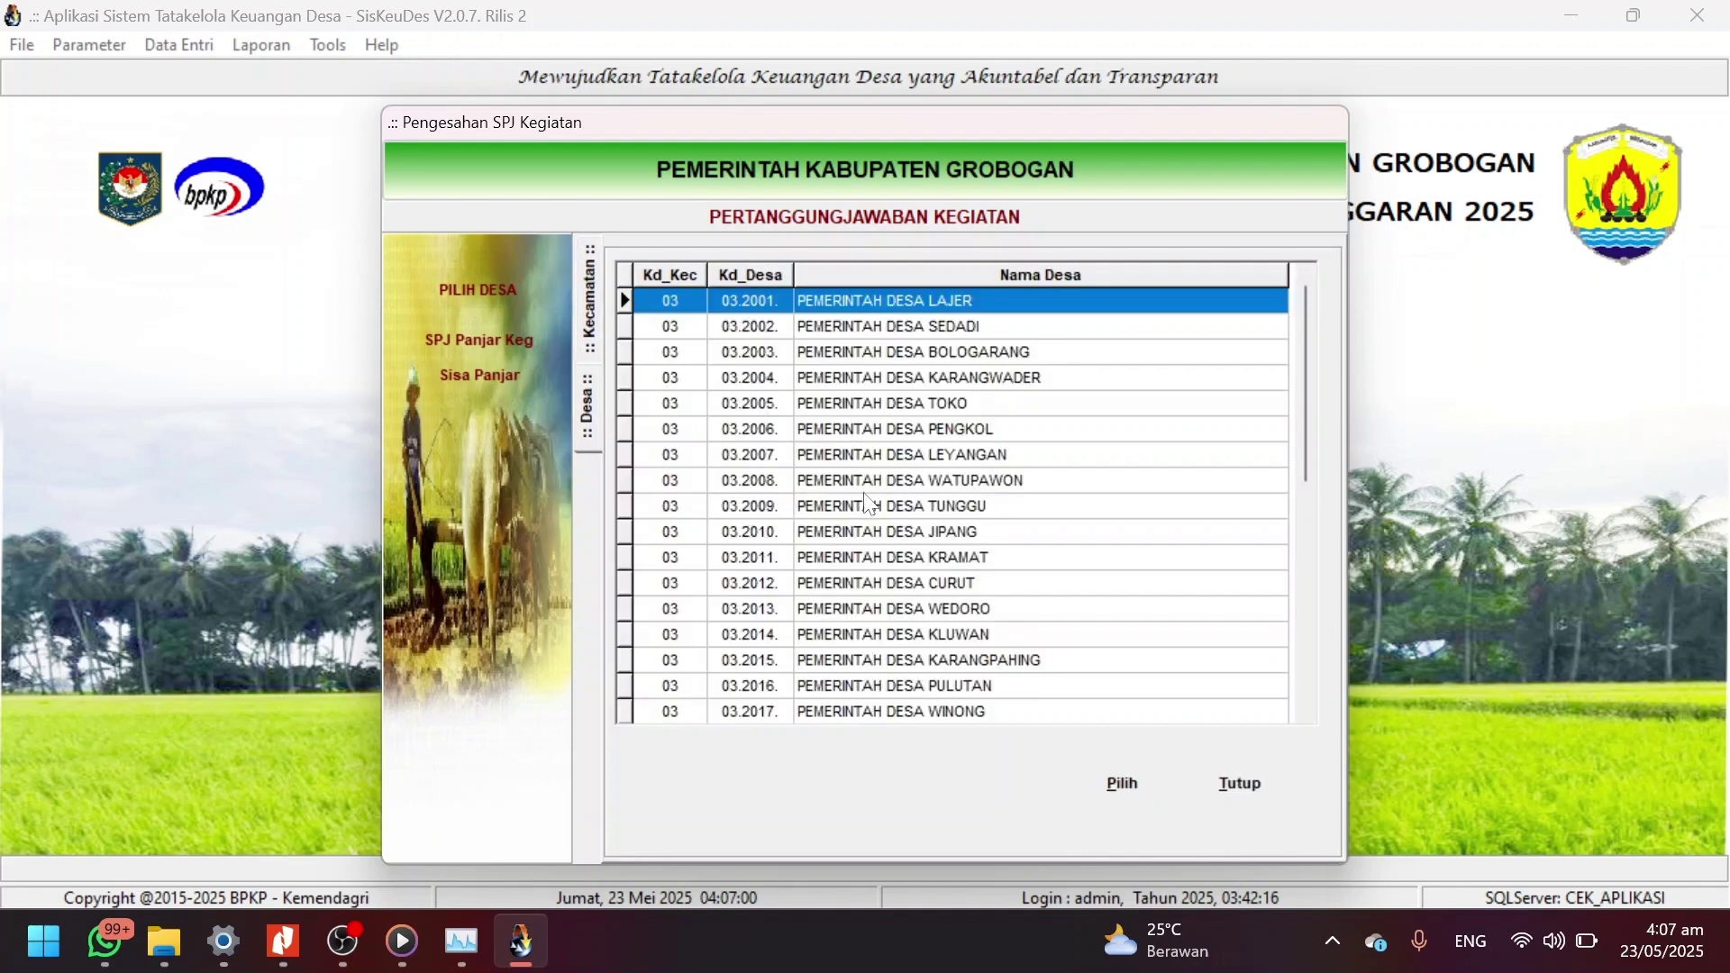
left_click(933, 555)
double_click(933, 555)
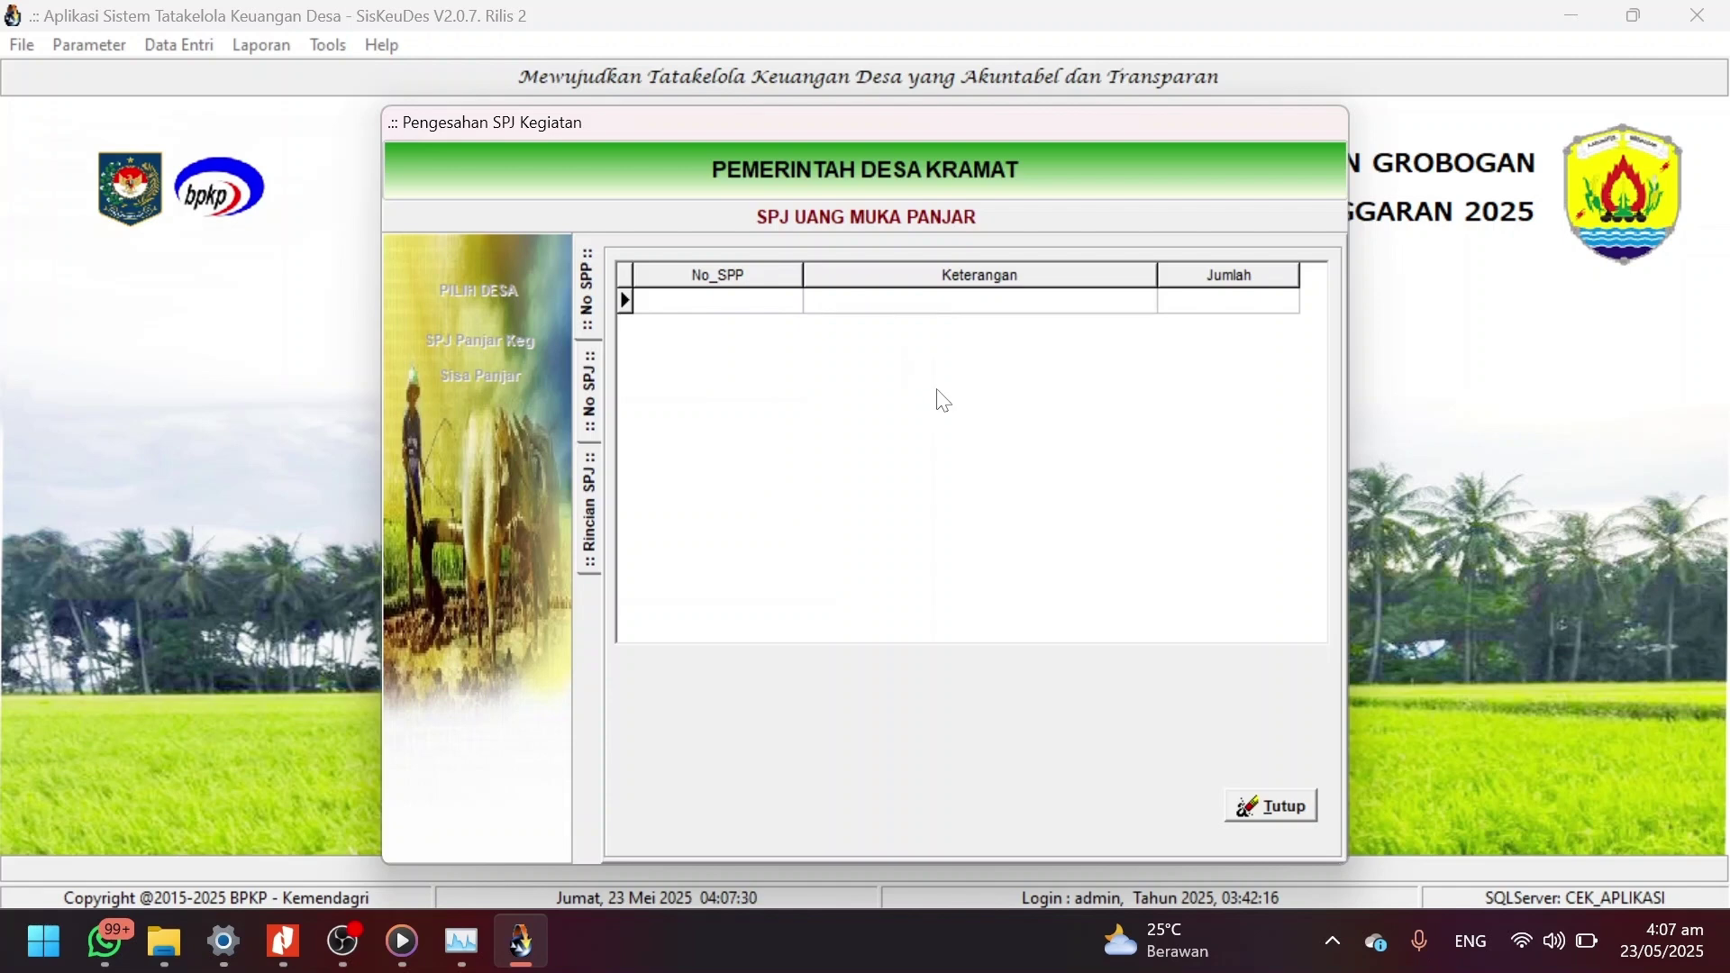
left_click(1287, 809)
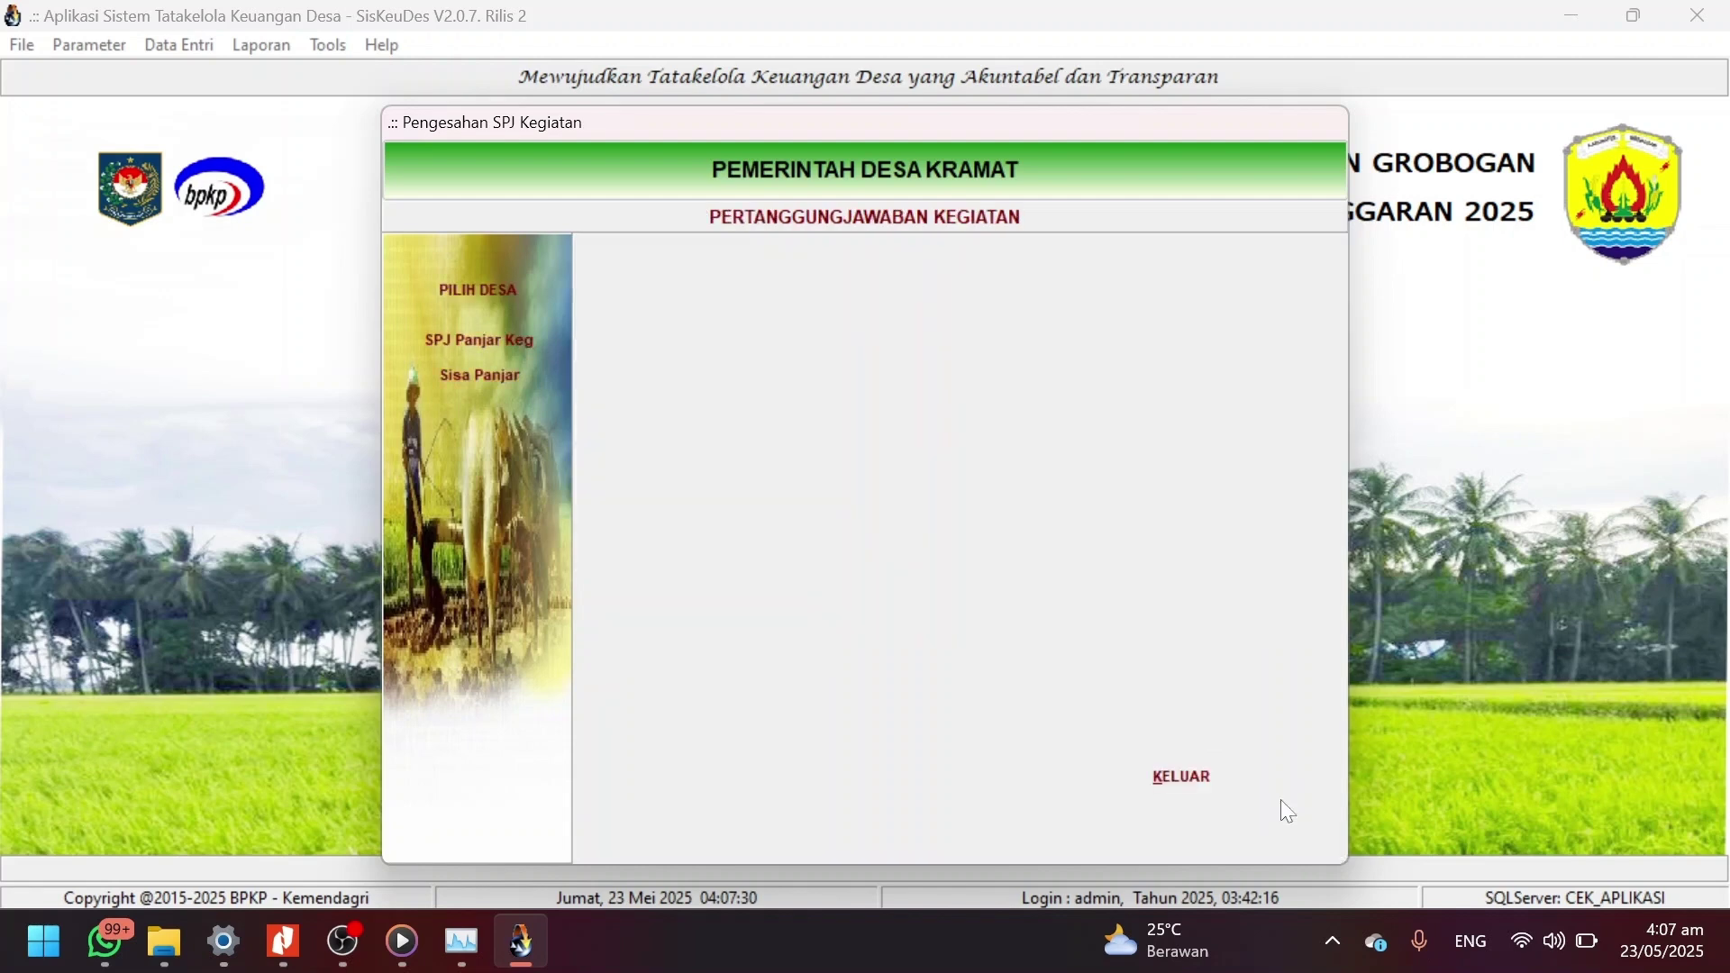
left_click(1207, 793)
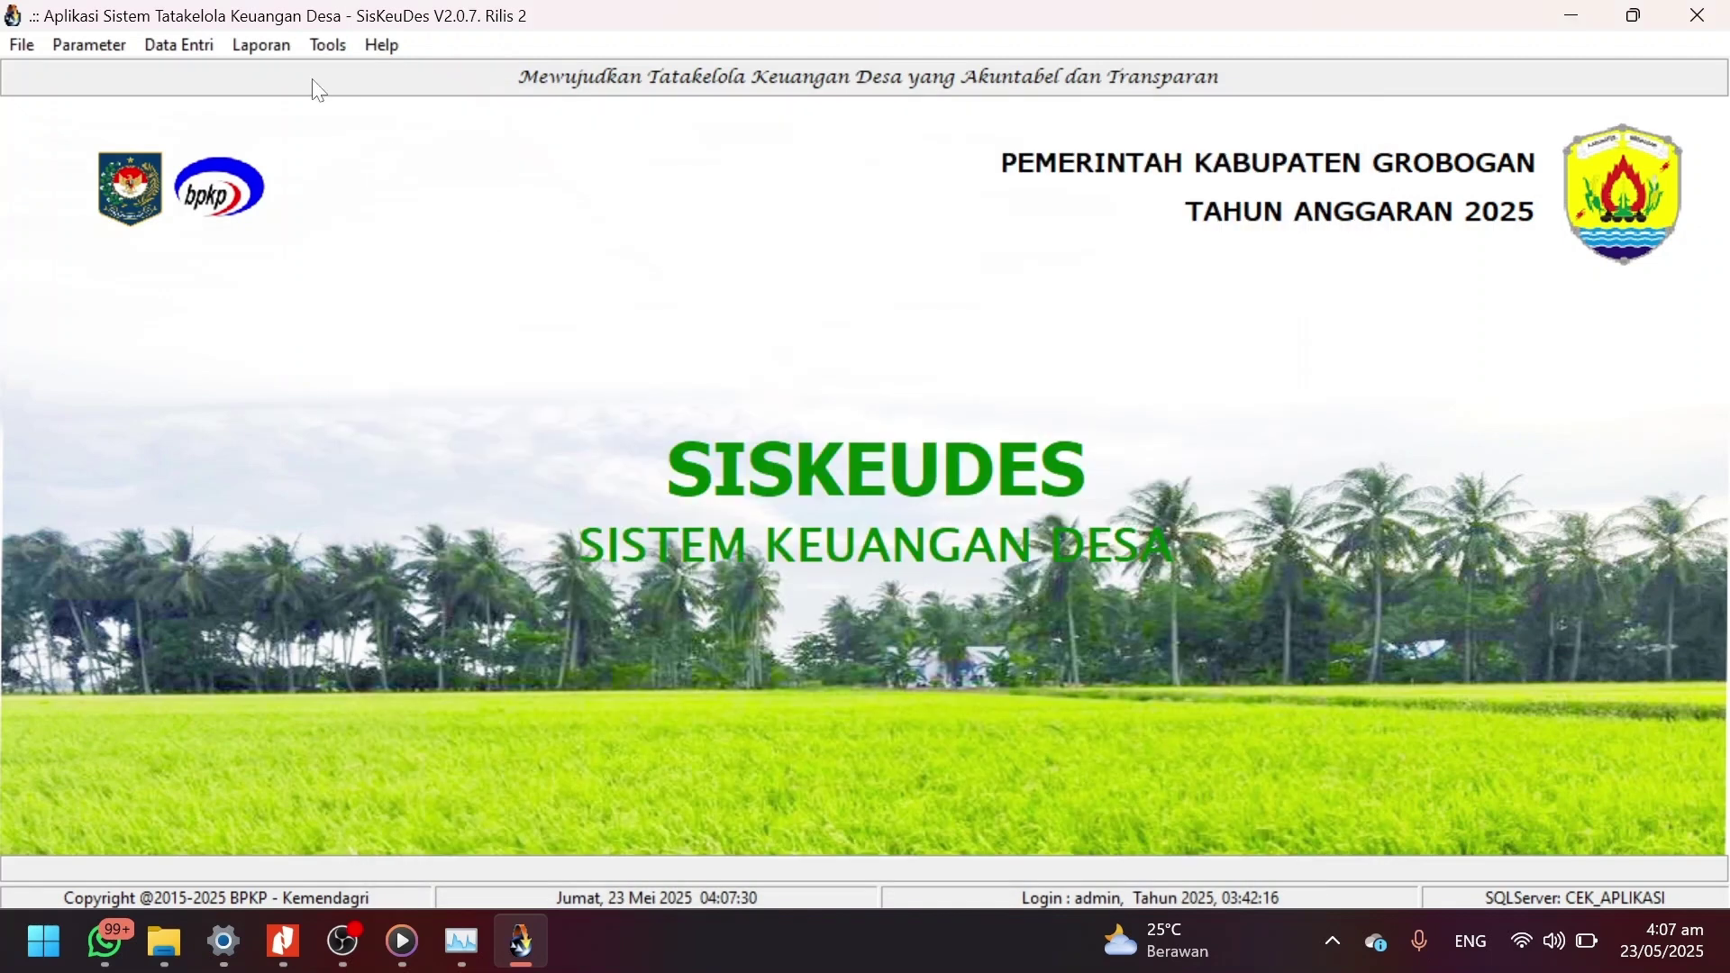
Open the SPP form for Desa Kramat, Penawangan, and show the financing SPP records.
left_click(214, 51)
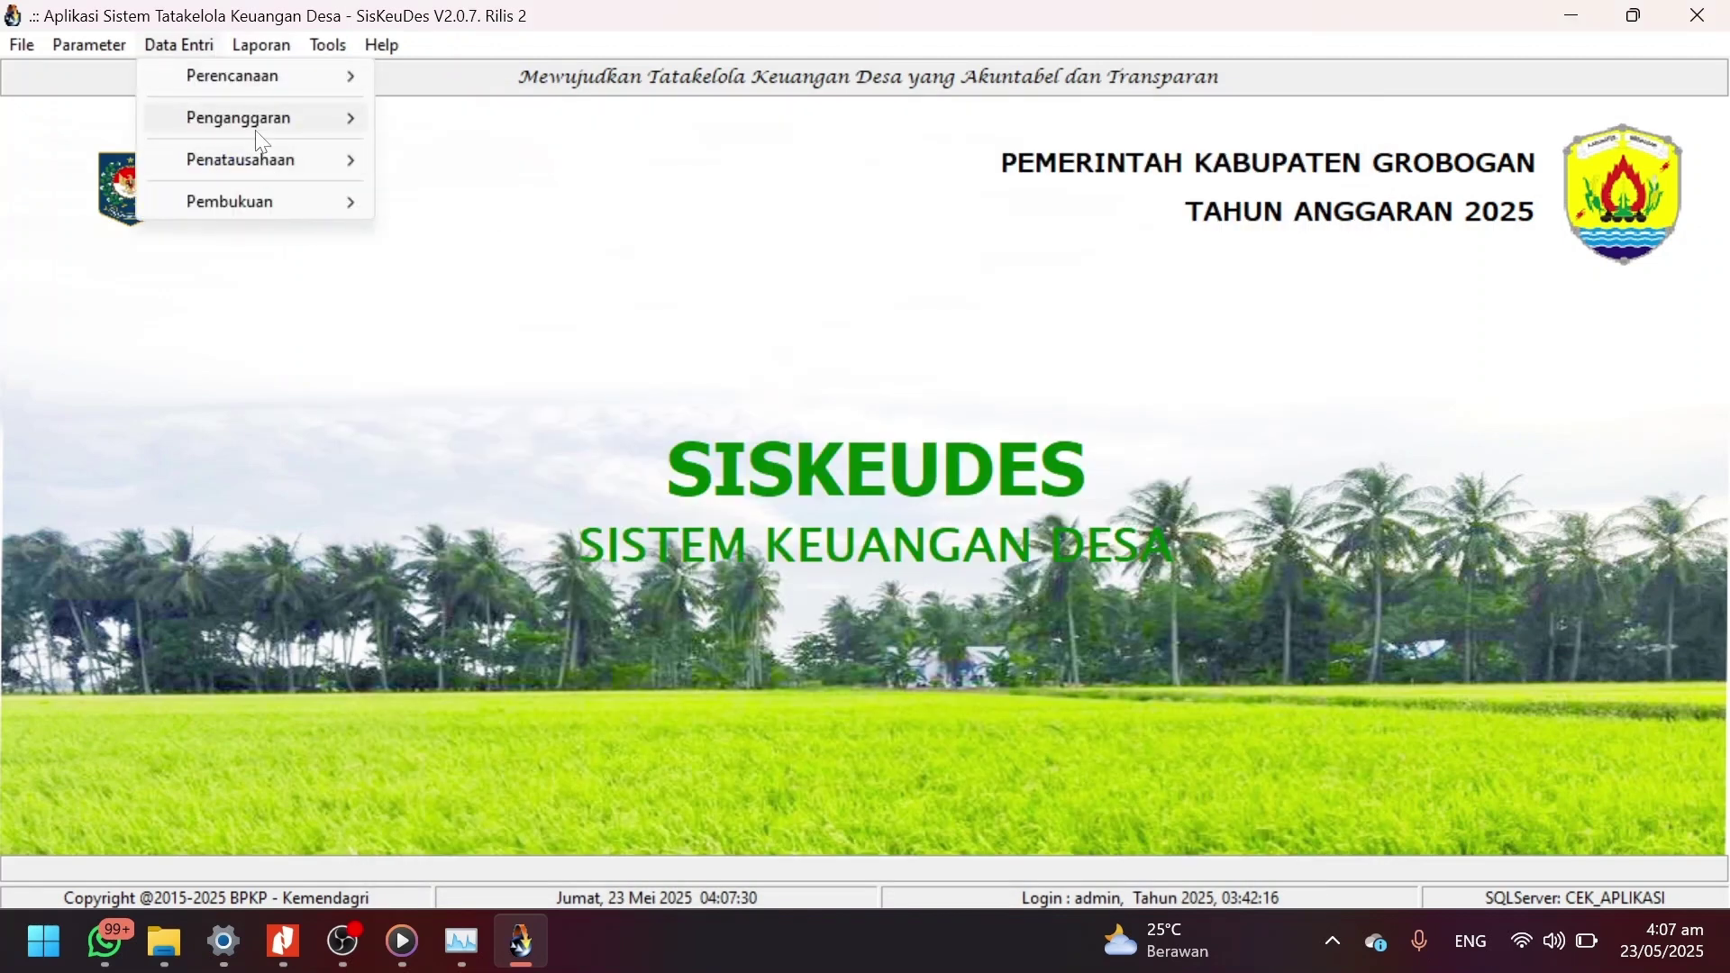
mouse_move(263, 153)
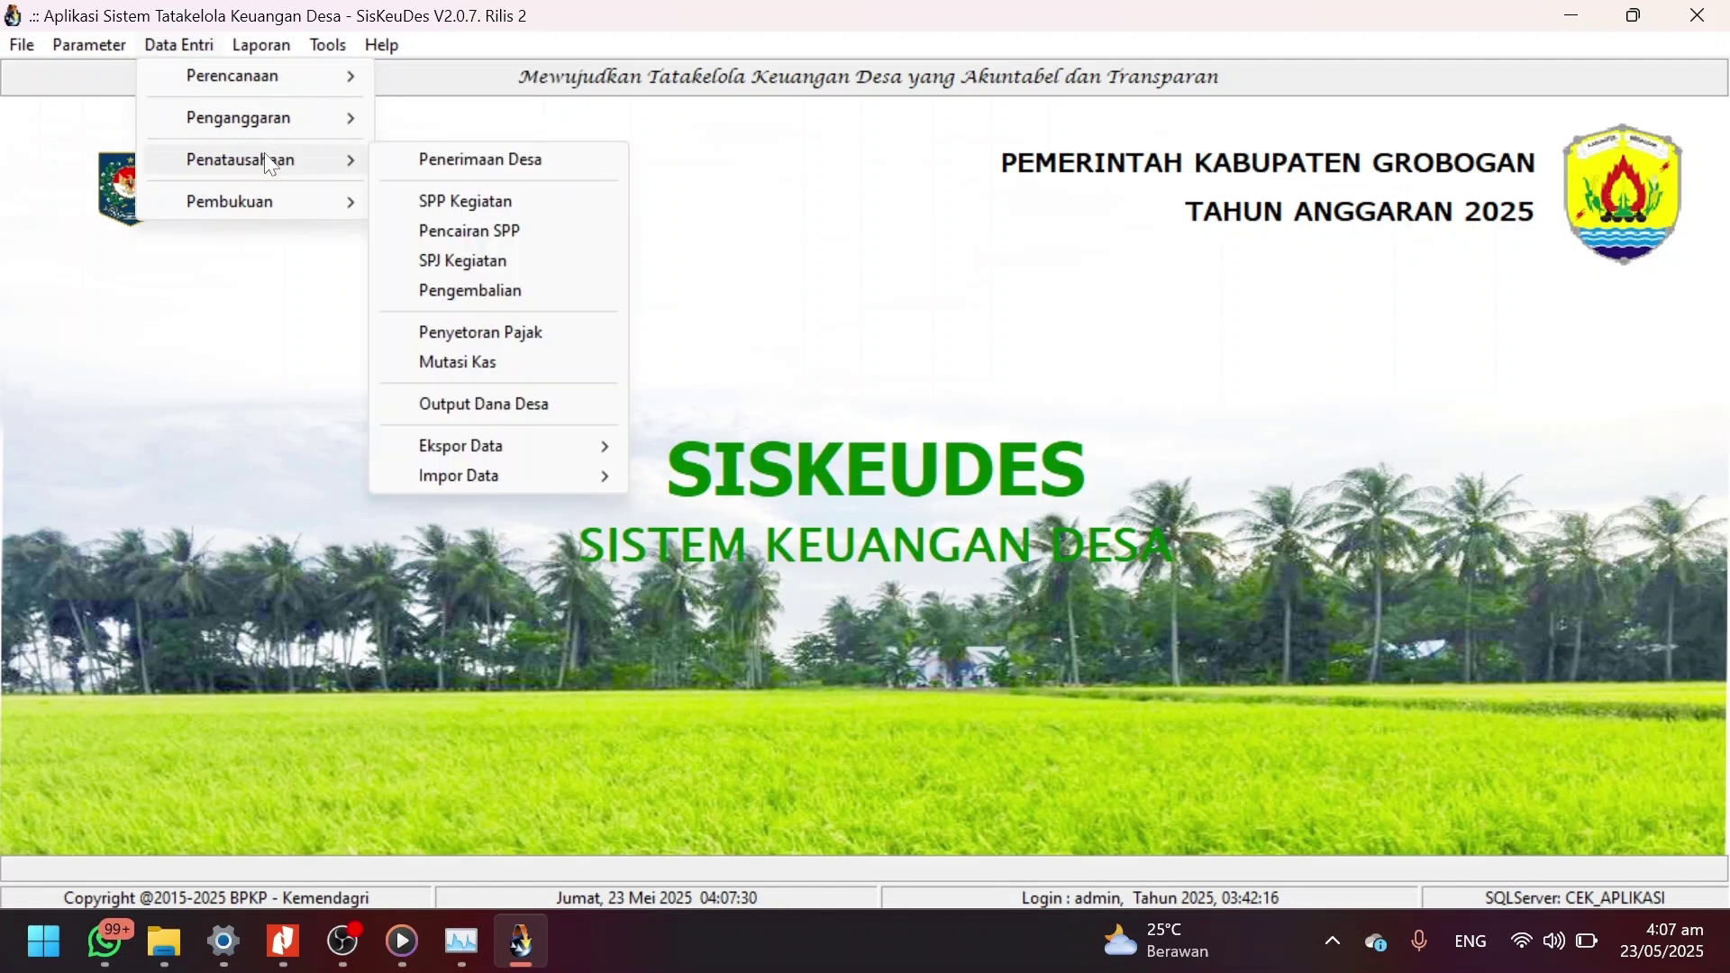
left_click(497, 208)
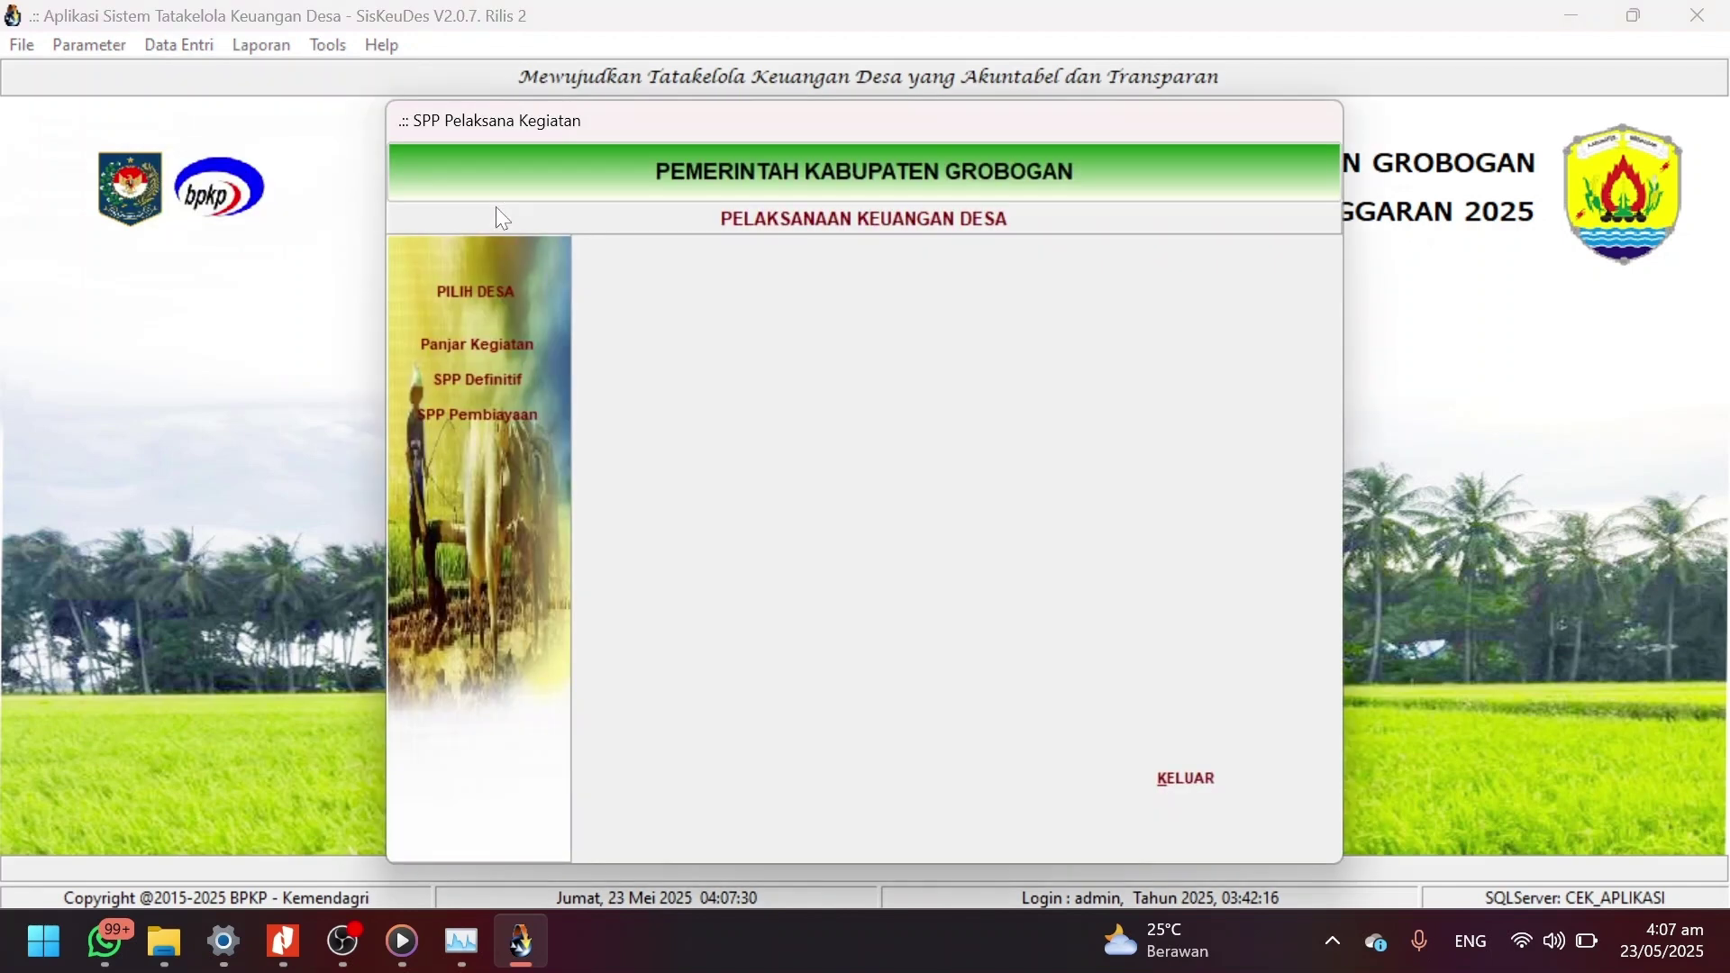
left_click(496, 295)
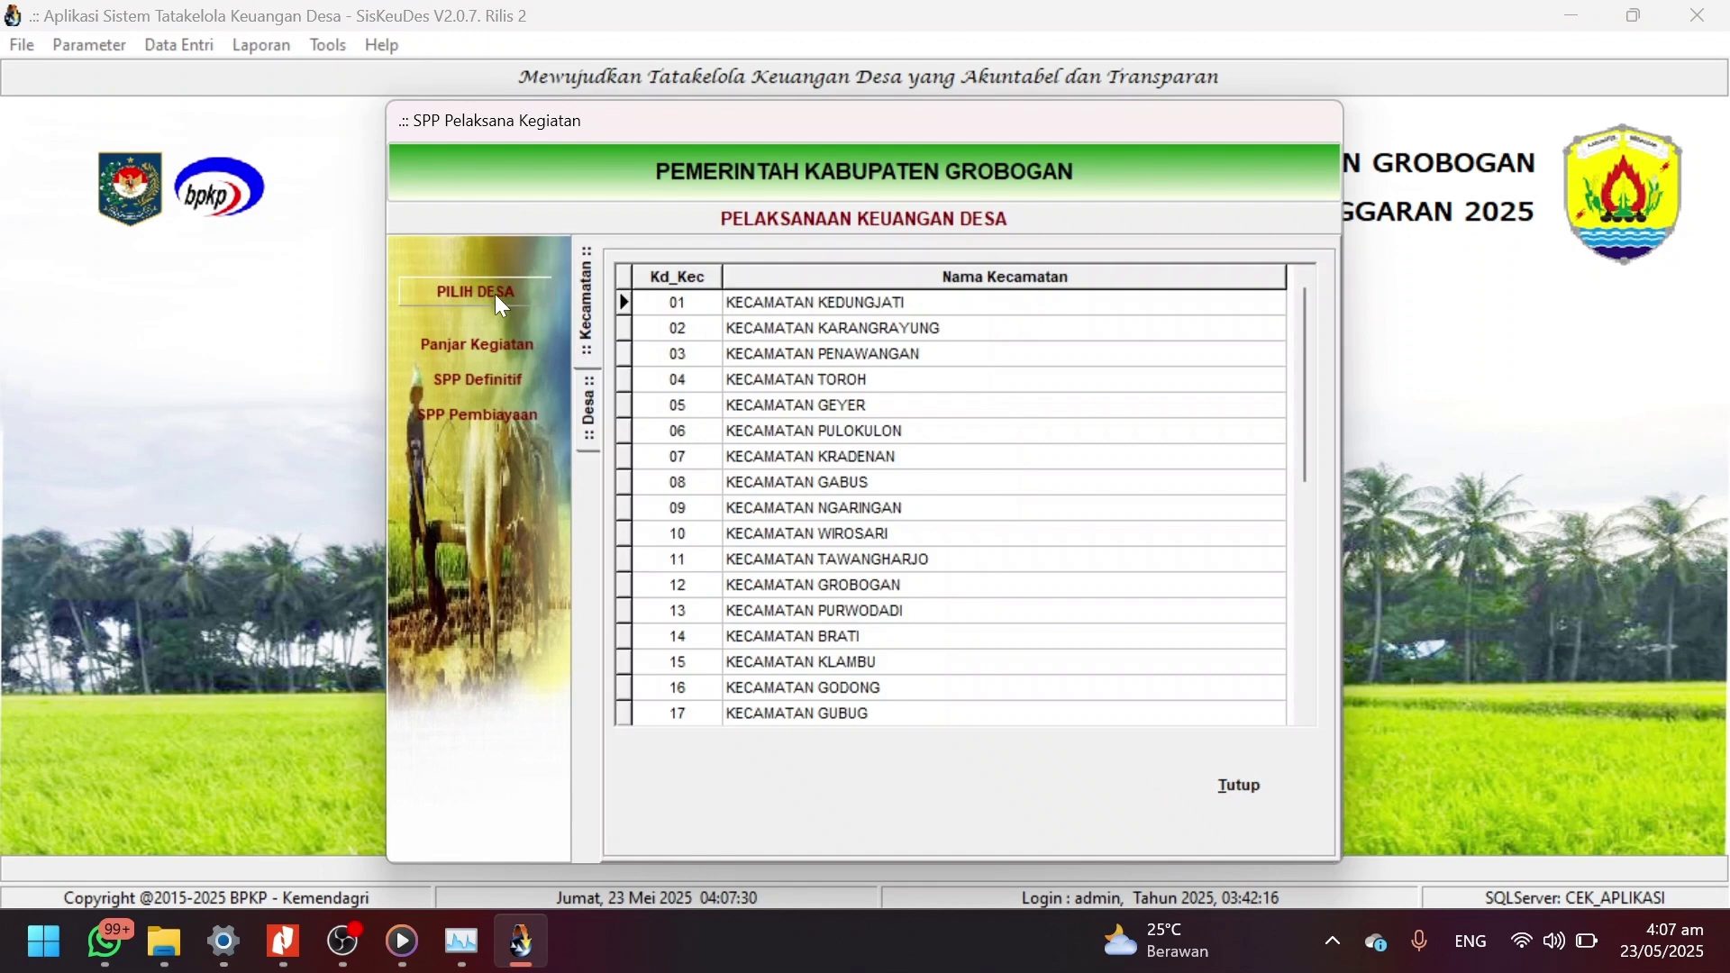
double_click(792, 354)
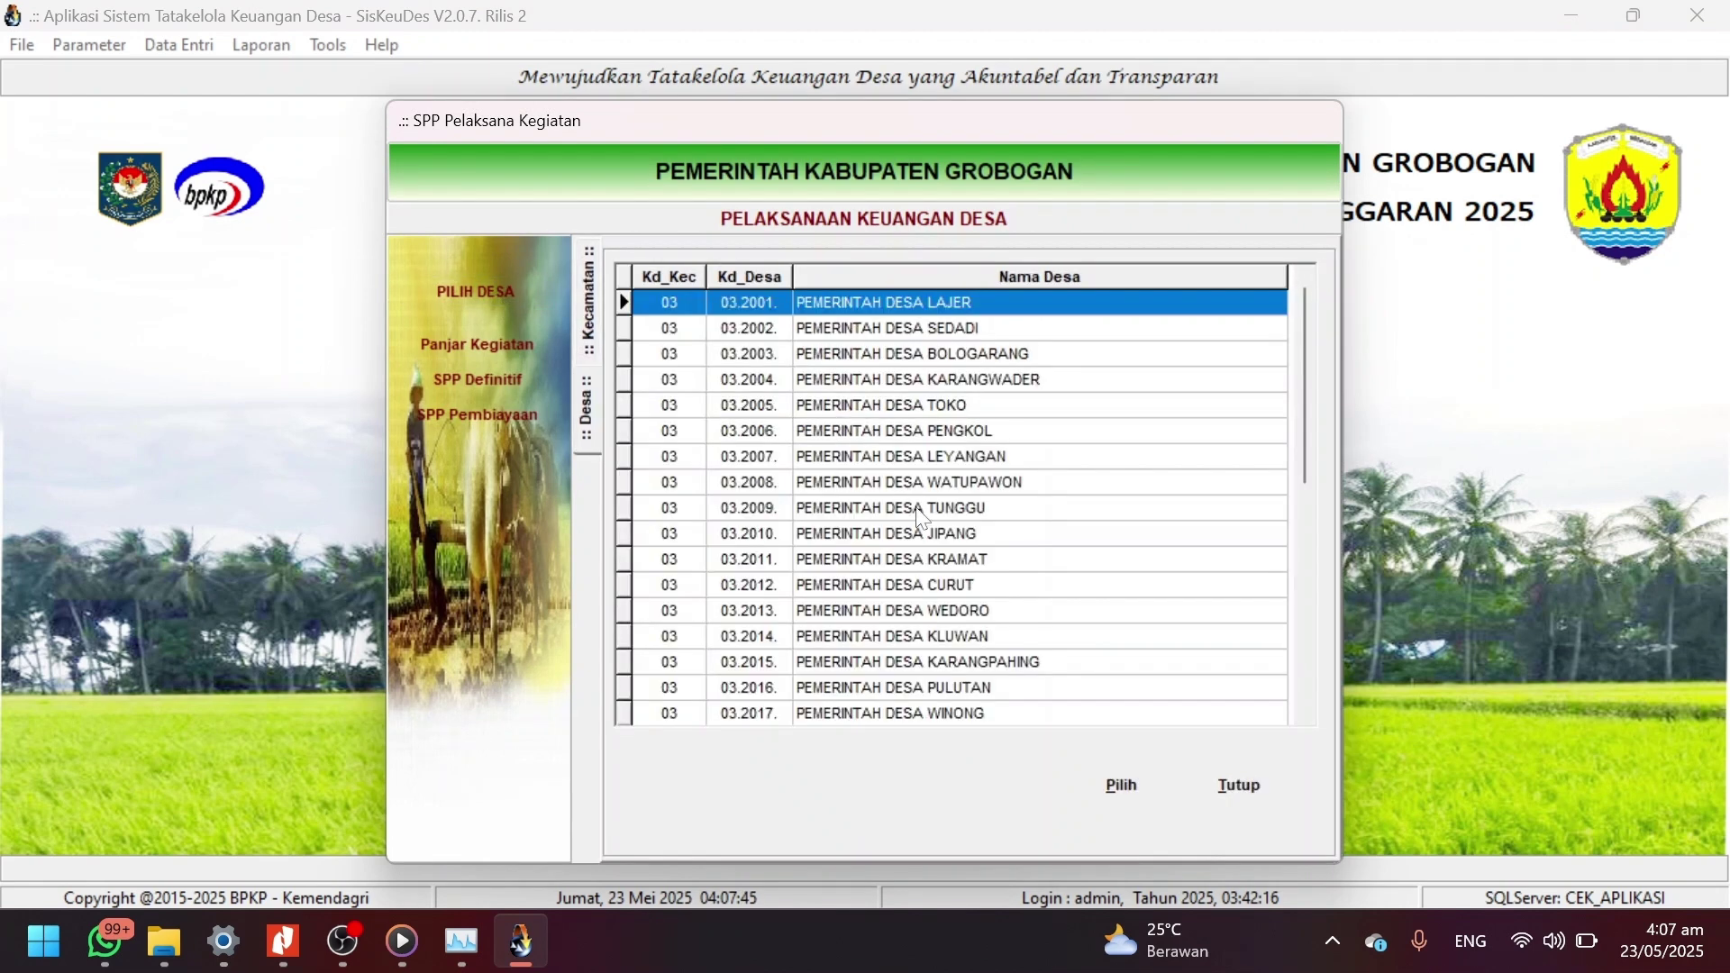
double_click(928, 557)
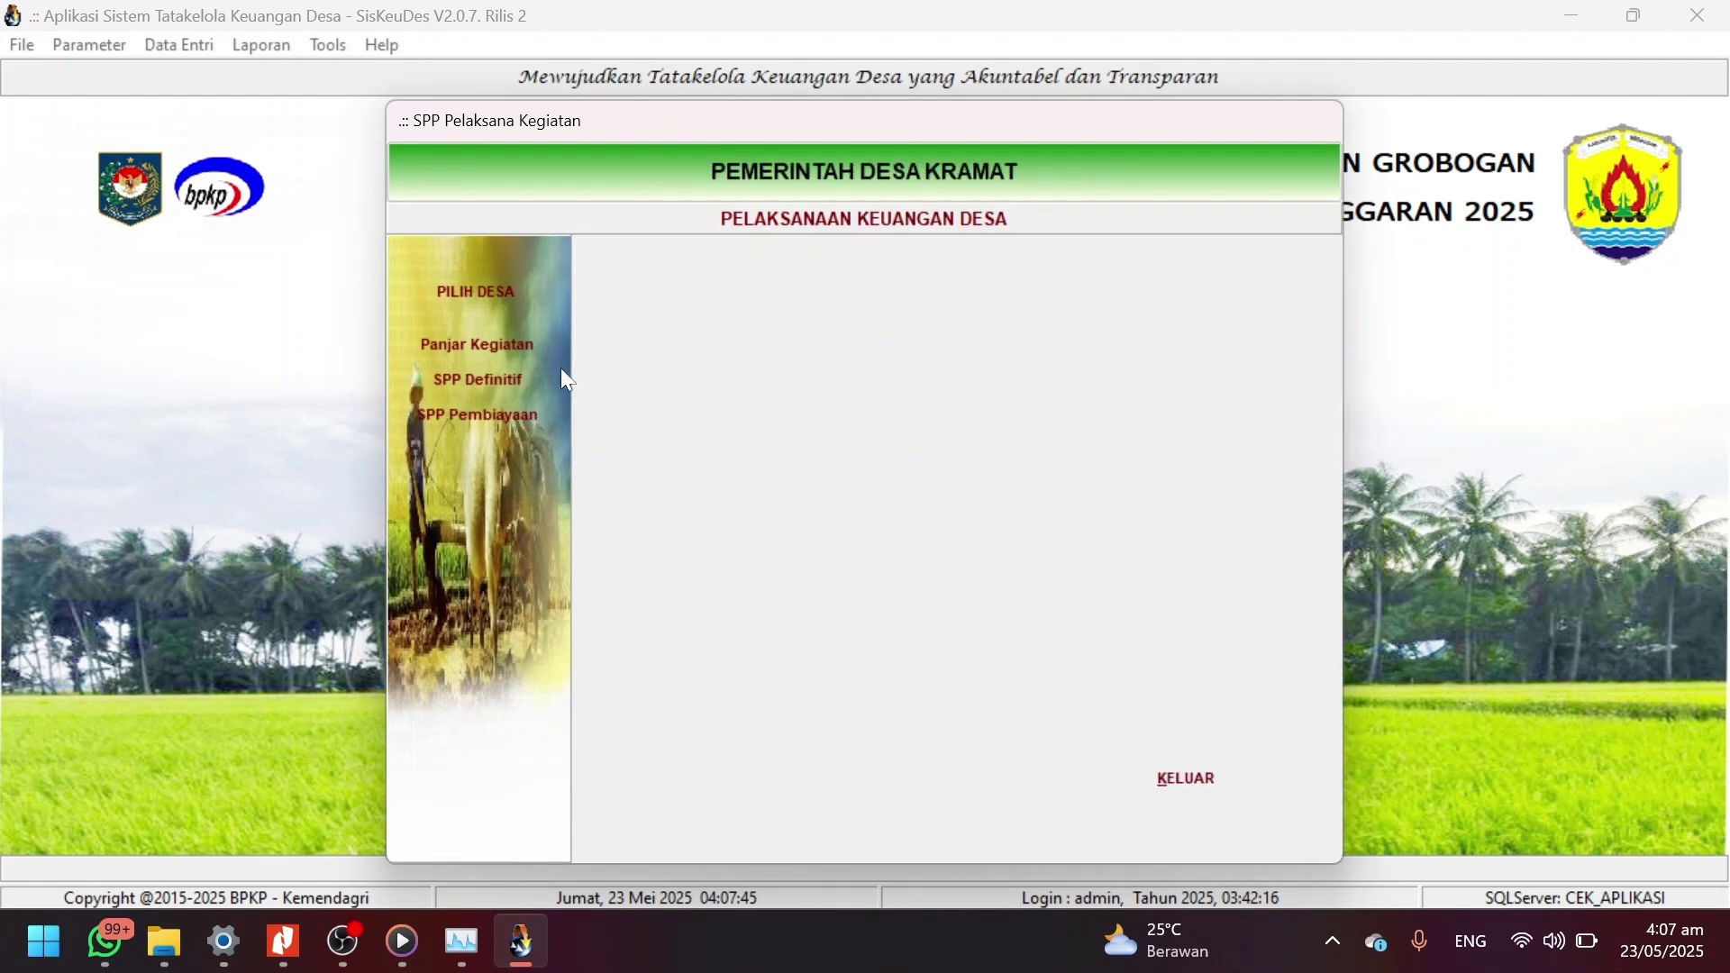
left_click(530, 420)
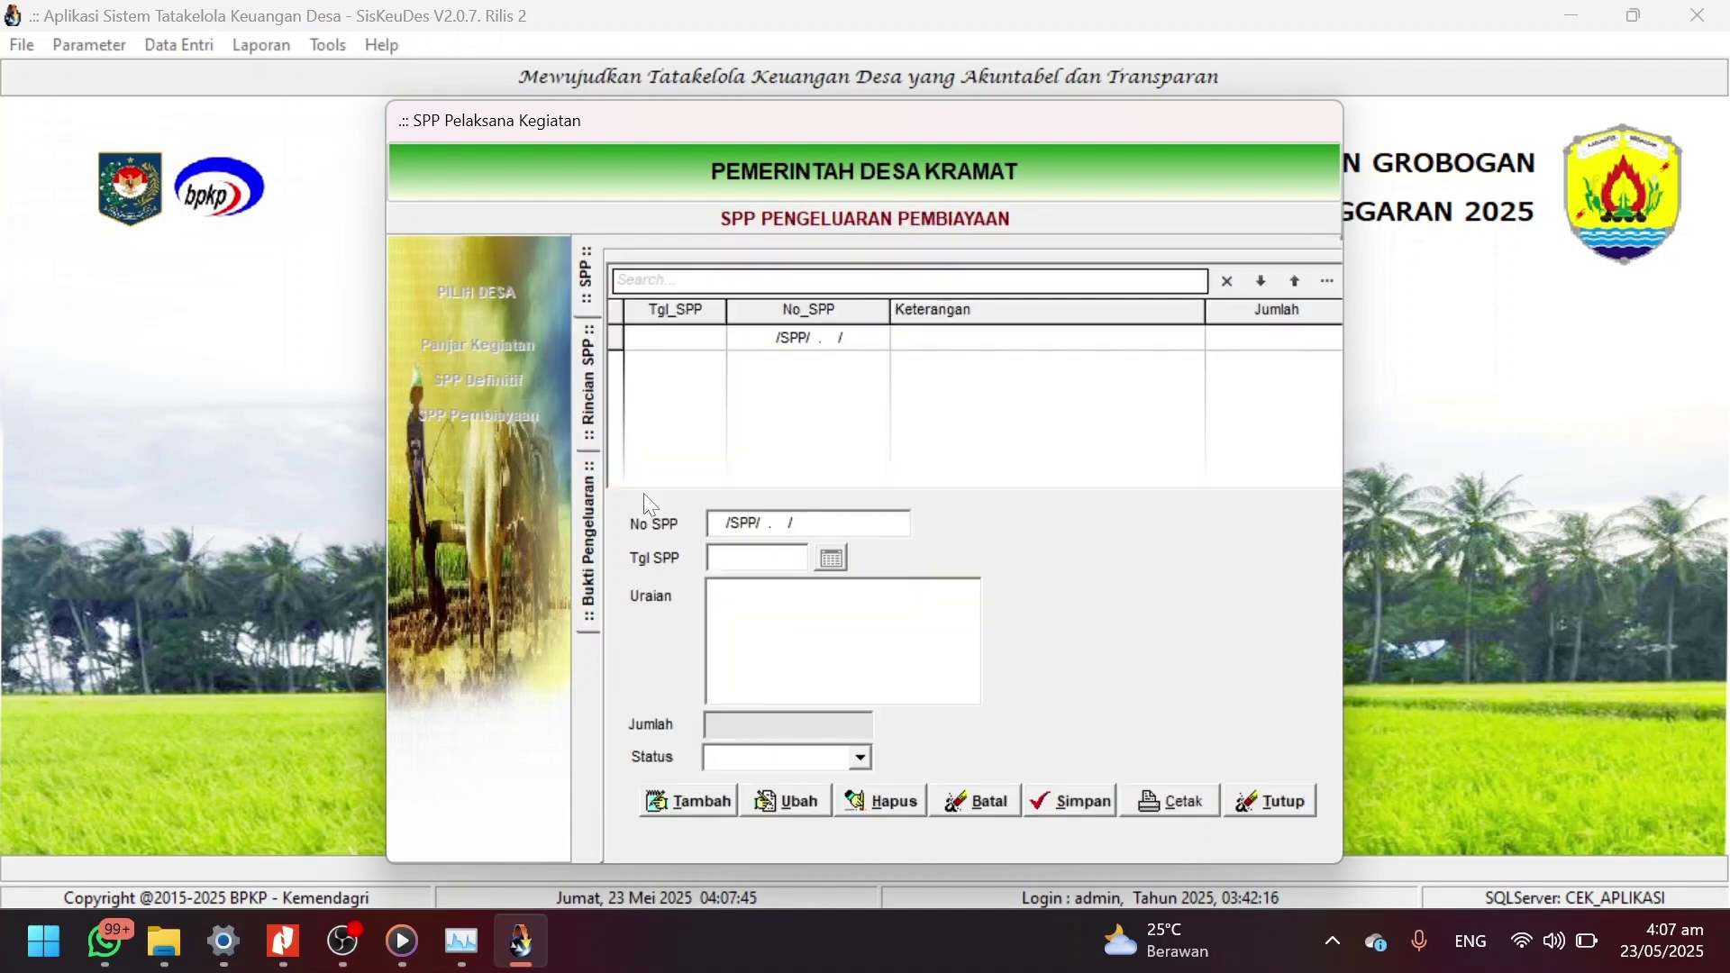
Create SPP 0002/SPP/03.2011/2025 dated 23/05/2025, described 'Penyertaan Modal Bumdes', and save it.
left_click(692, 799)
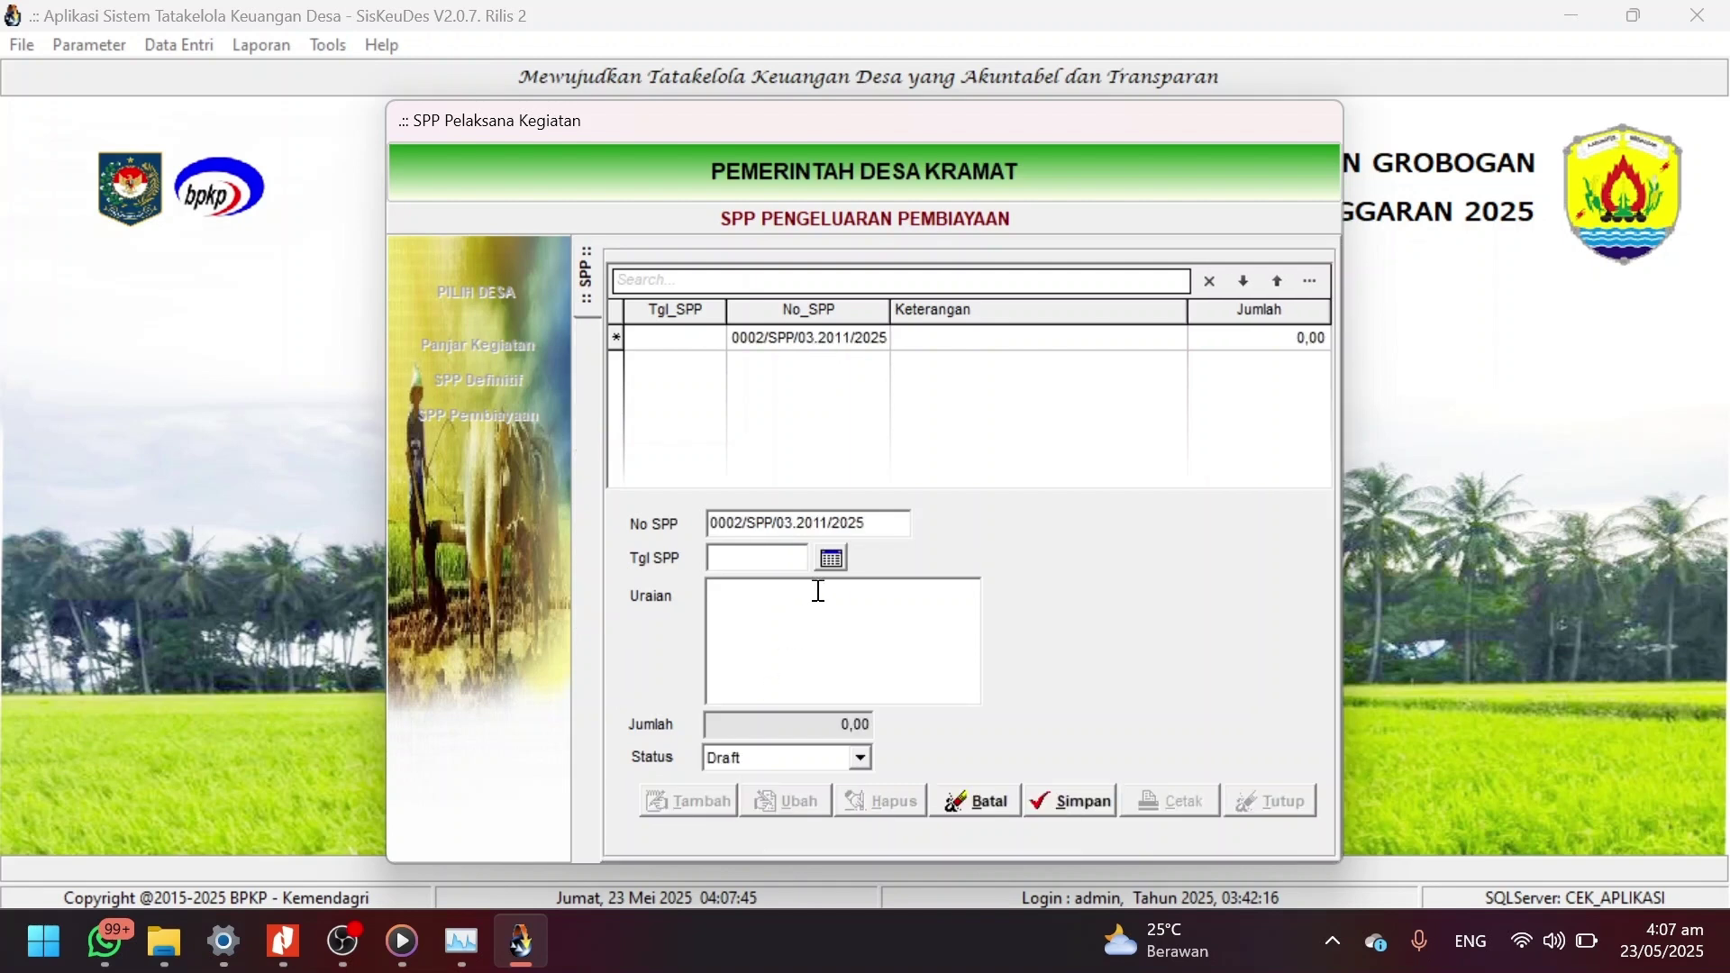
left_click(830, 559)
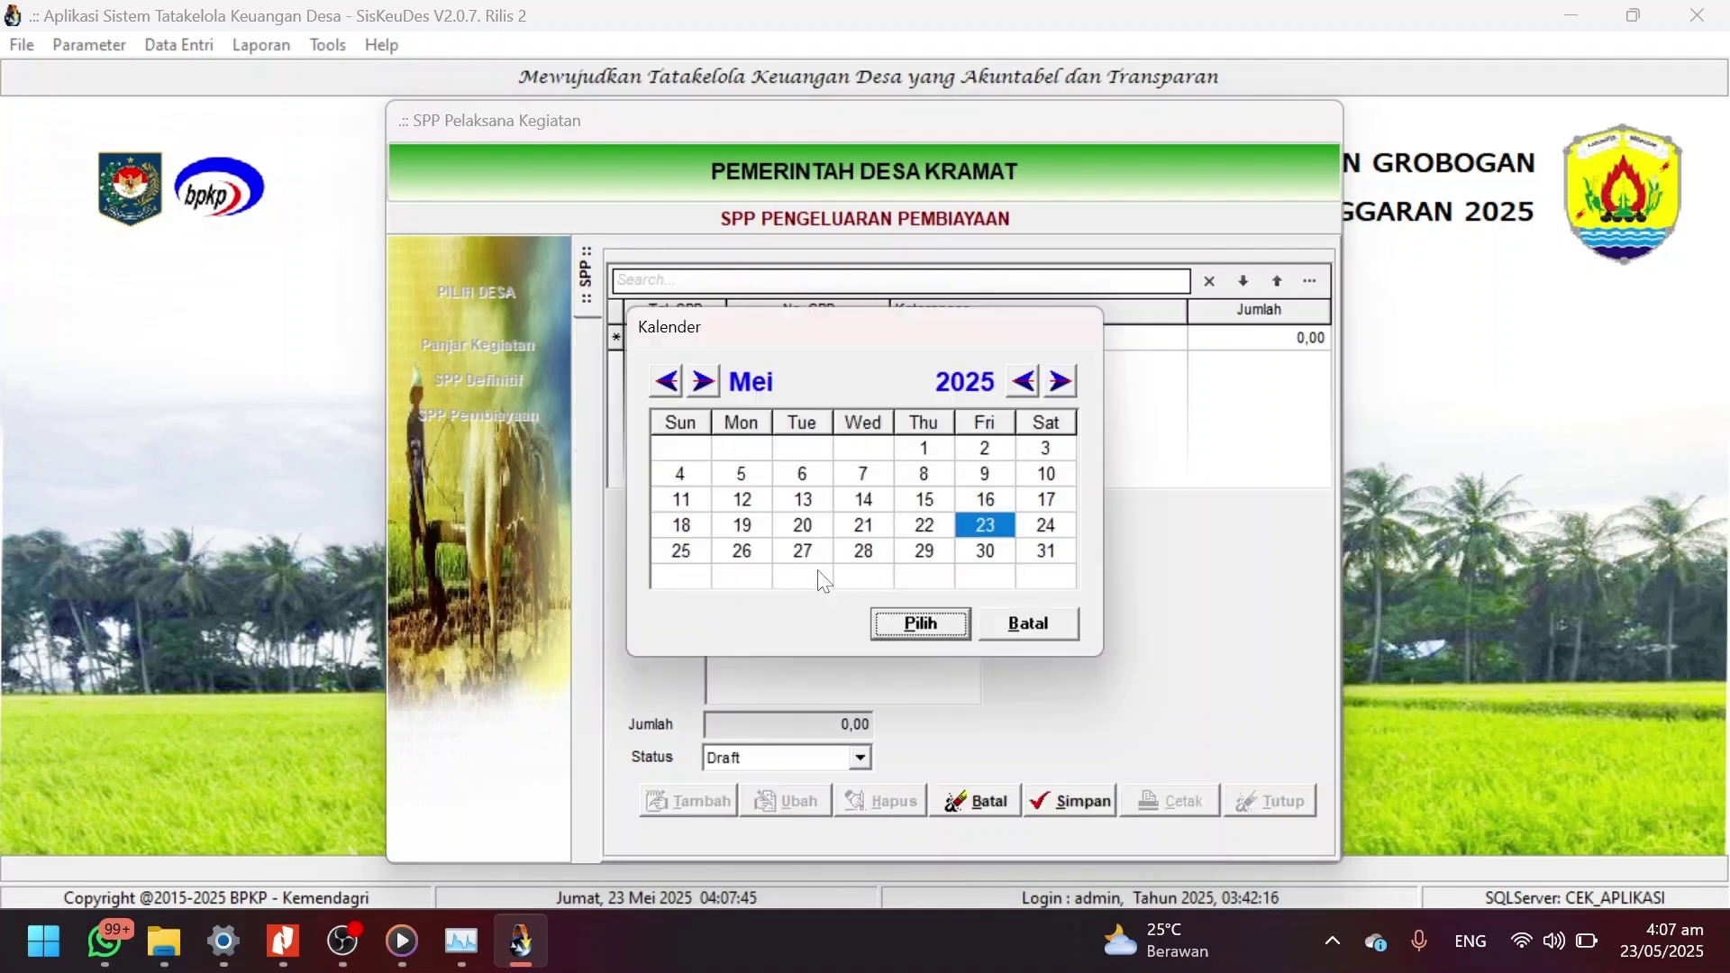
left_click(919, 624)
left_click(864, 655)
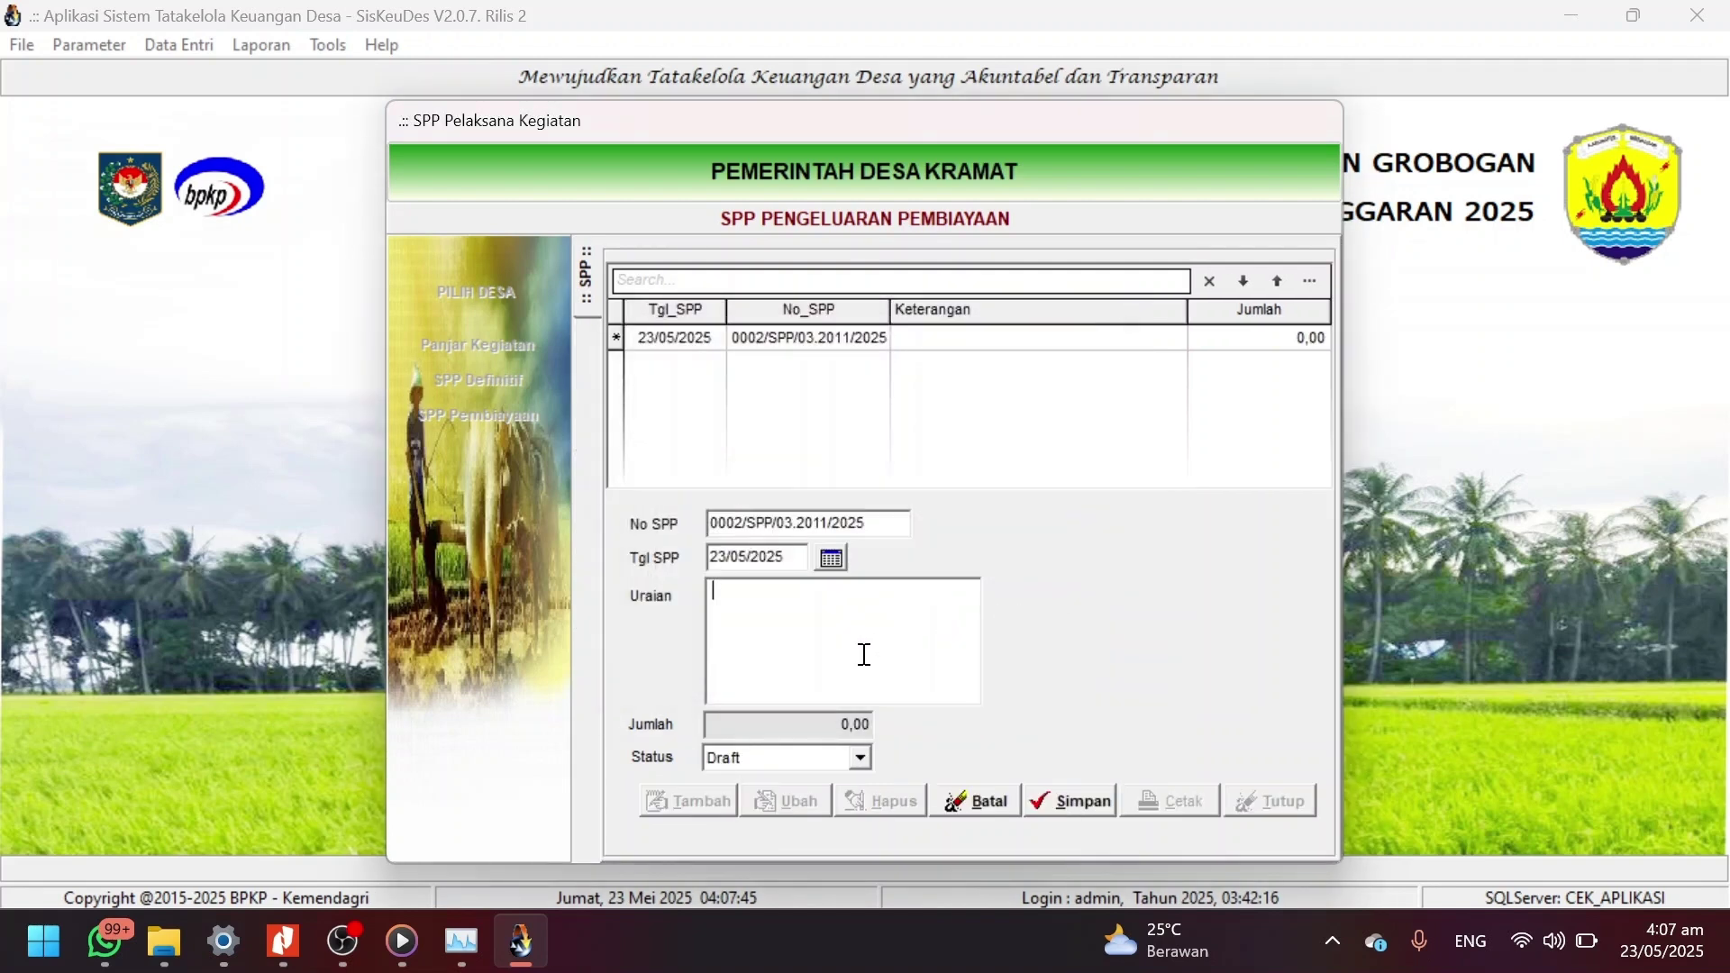
type("Penyertaan Modal")
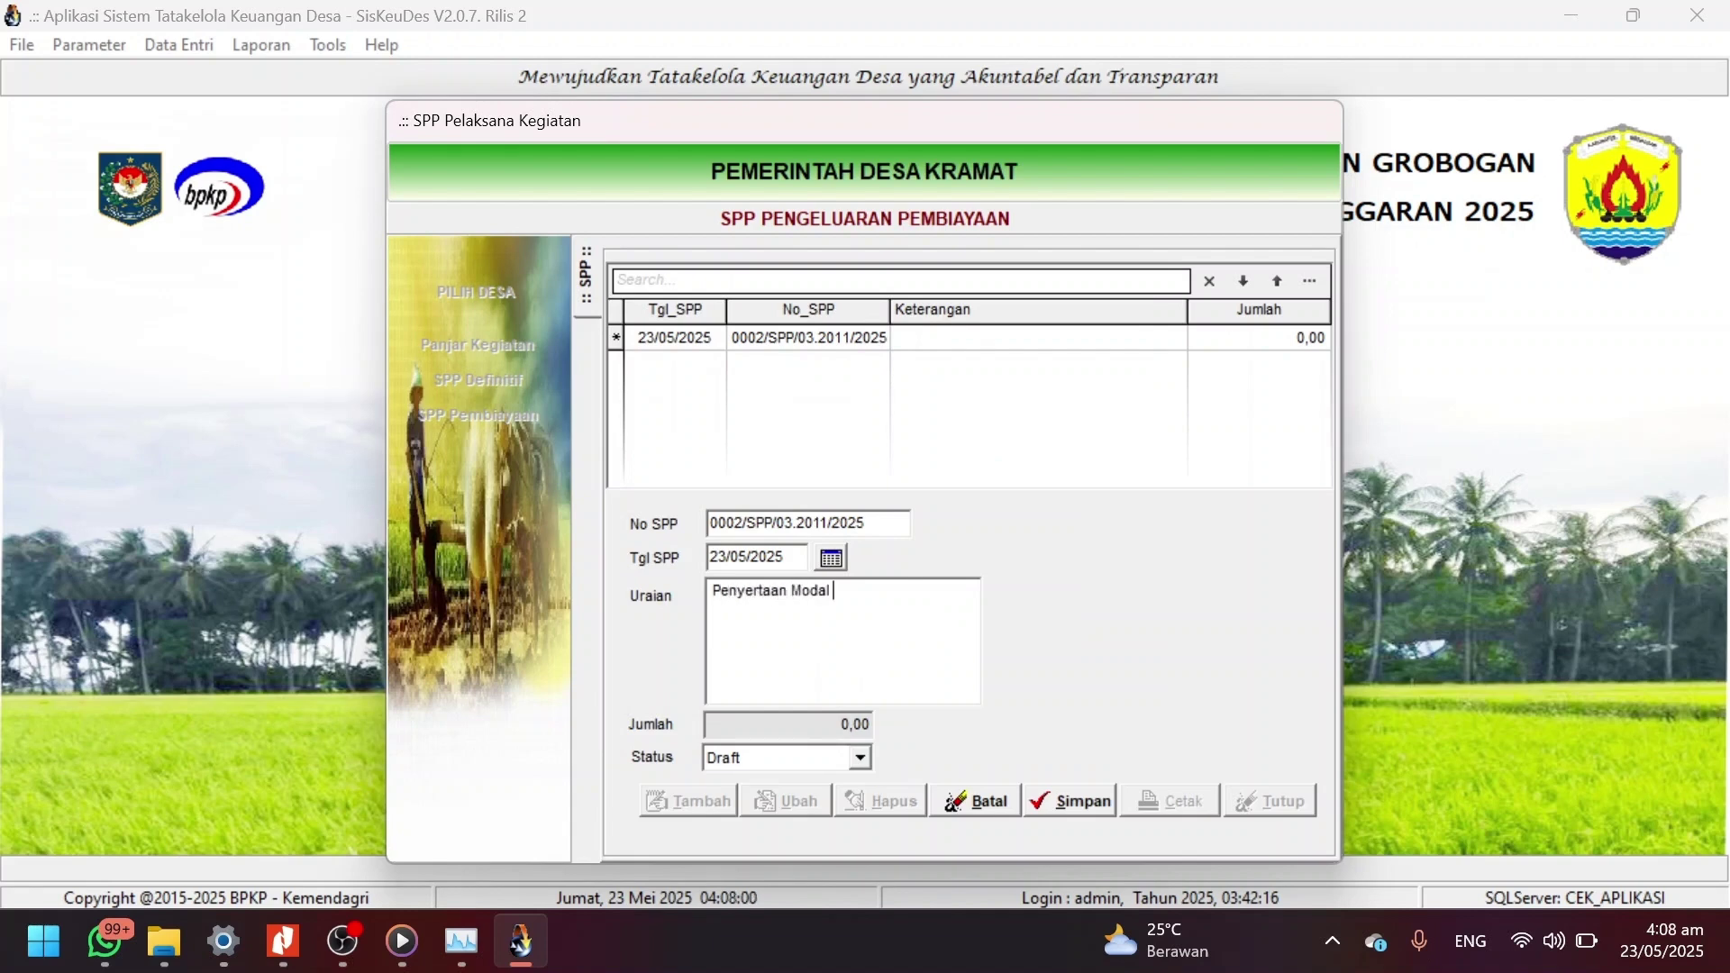
type(" Bumdes \"bkjjk")
left_click(1079, 797)
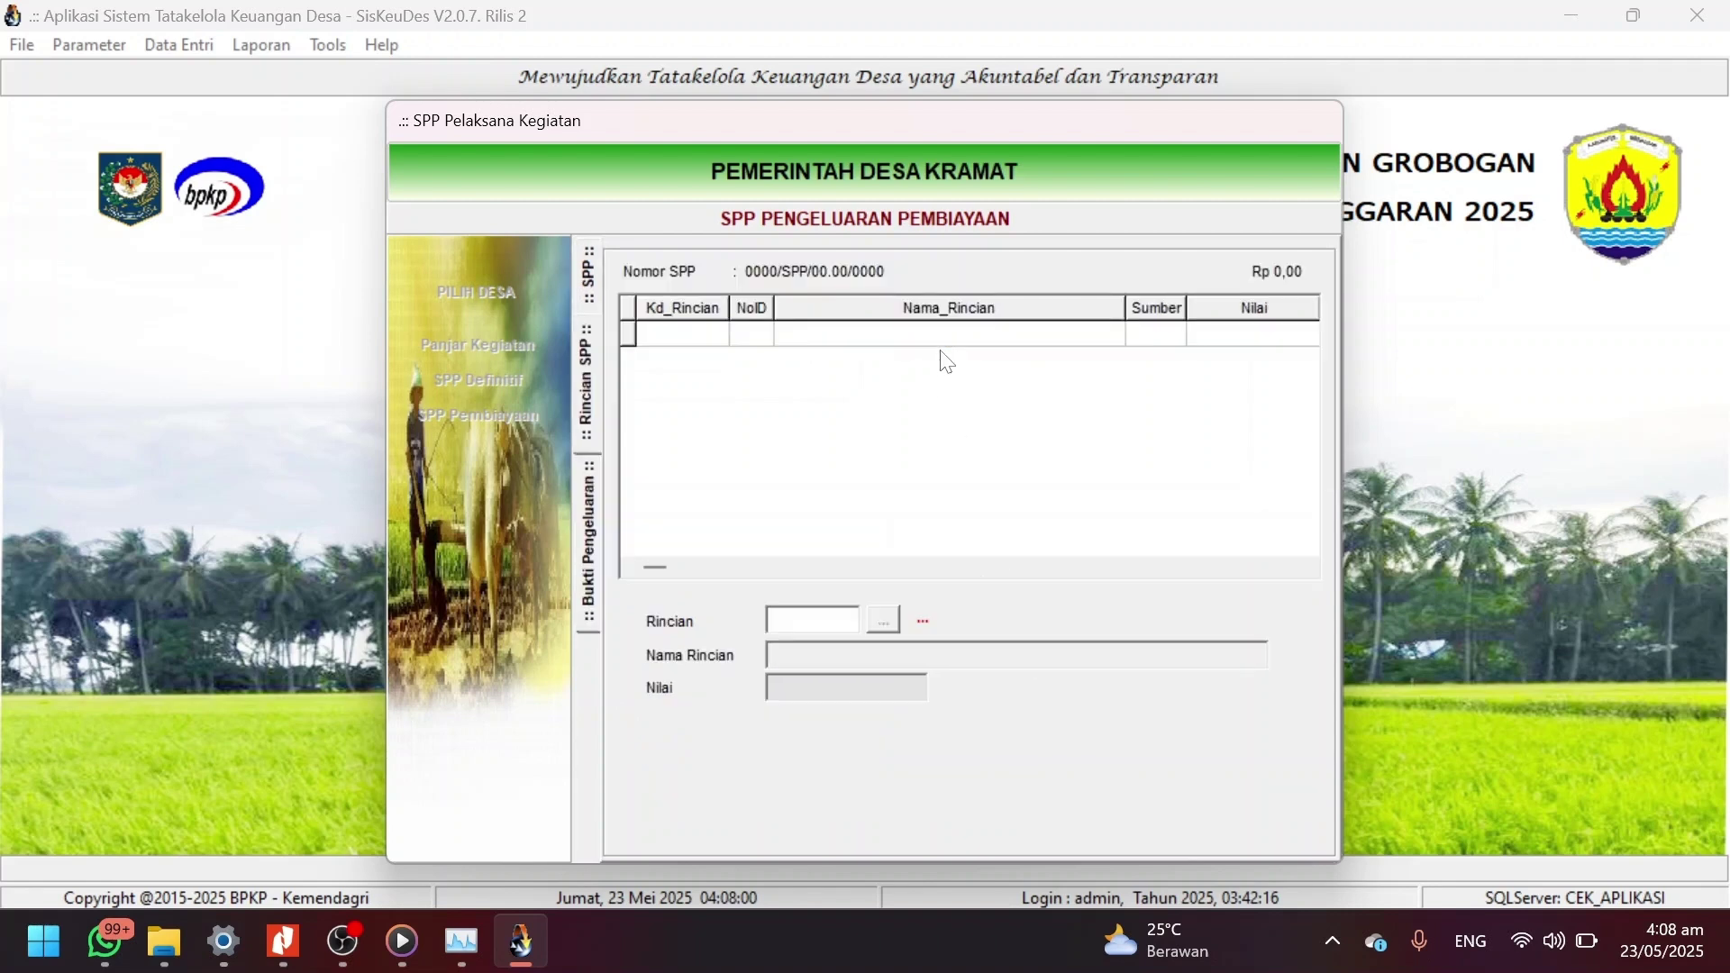
Add detail line 6.2.2.01 Penyertaan Modal Desa (DDS) to the SPP and save it.
left_click(685, 801)
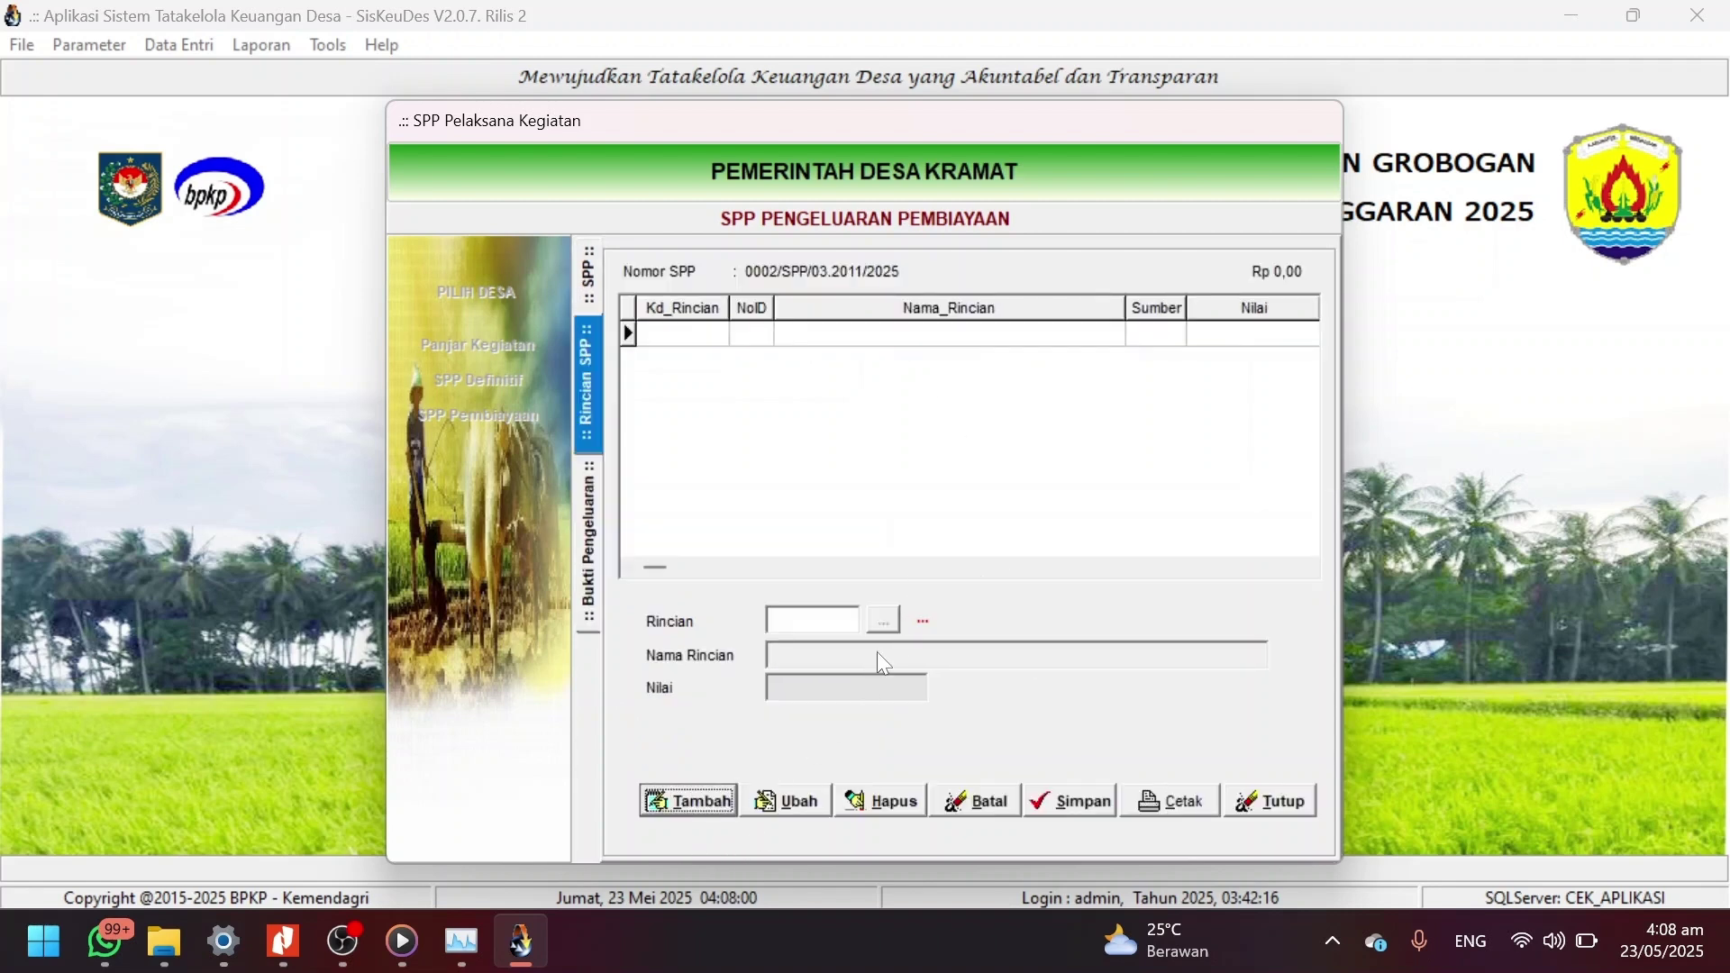
left_click(883, 620)
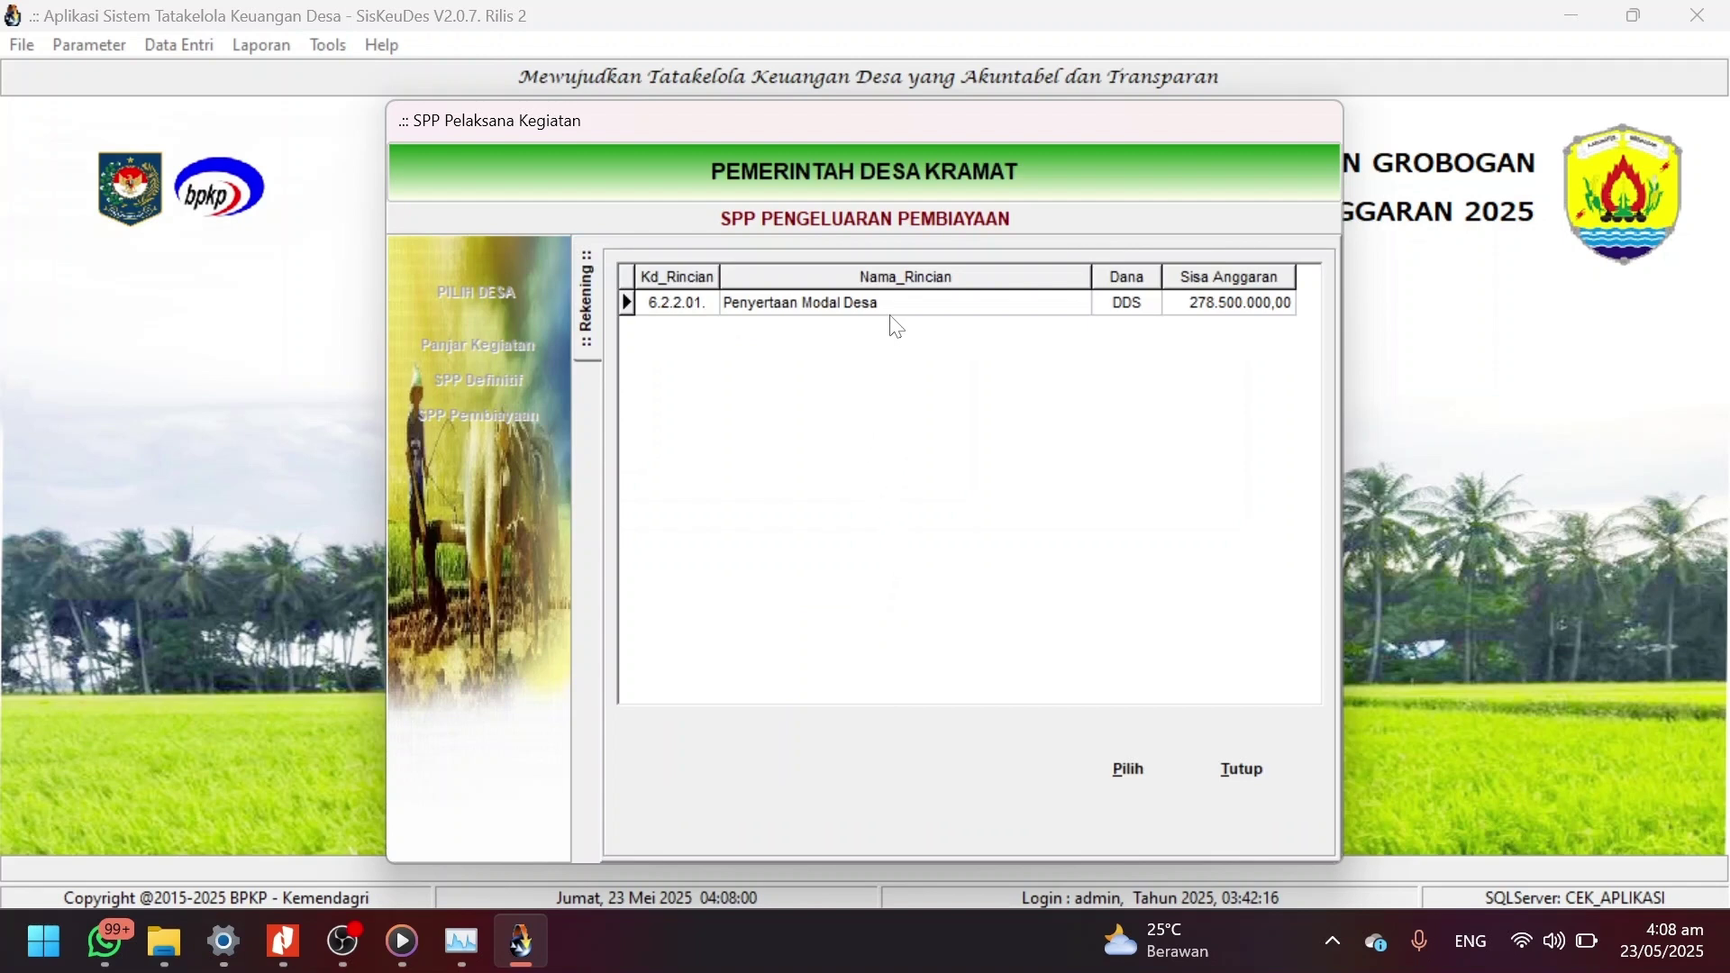
left_click(878, 315)
double_click(878, 315)
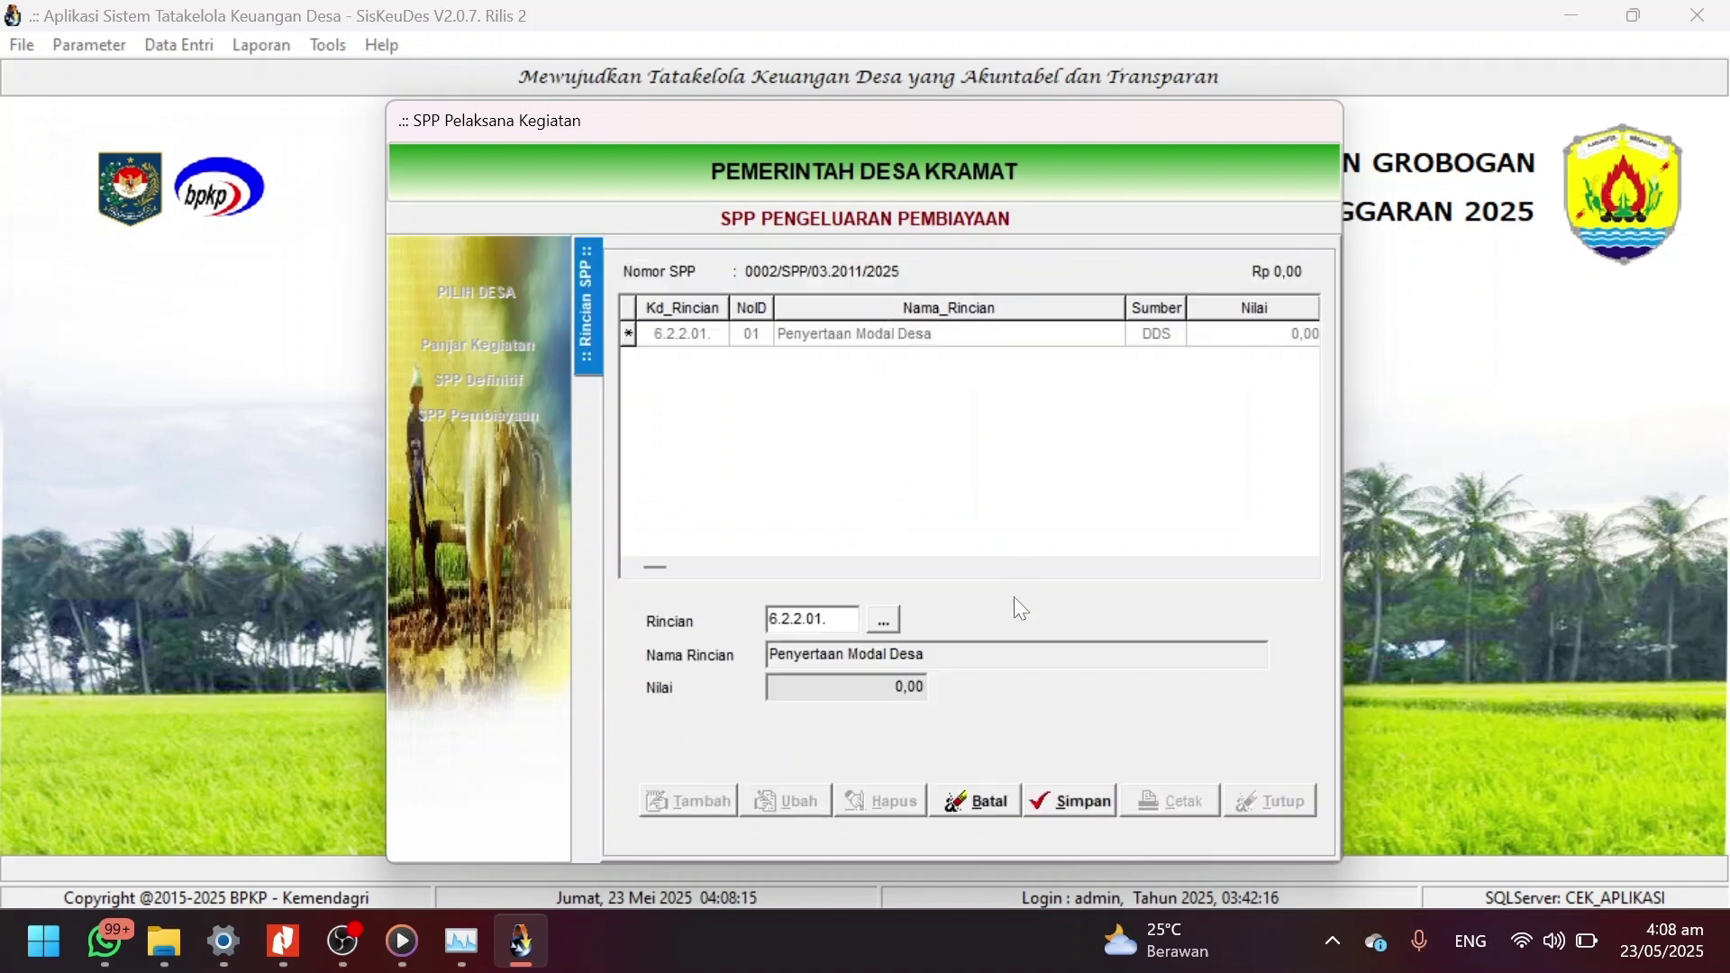
left_click(1084, 798)
double_click(919, 345)
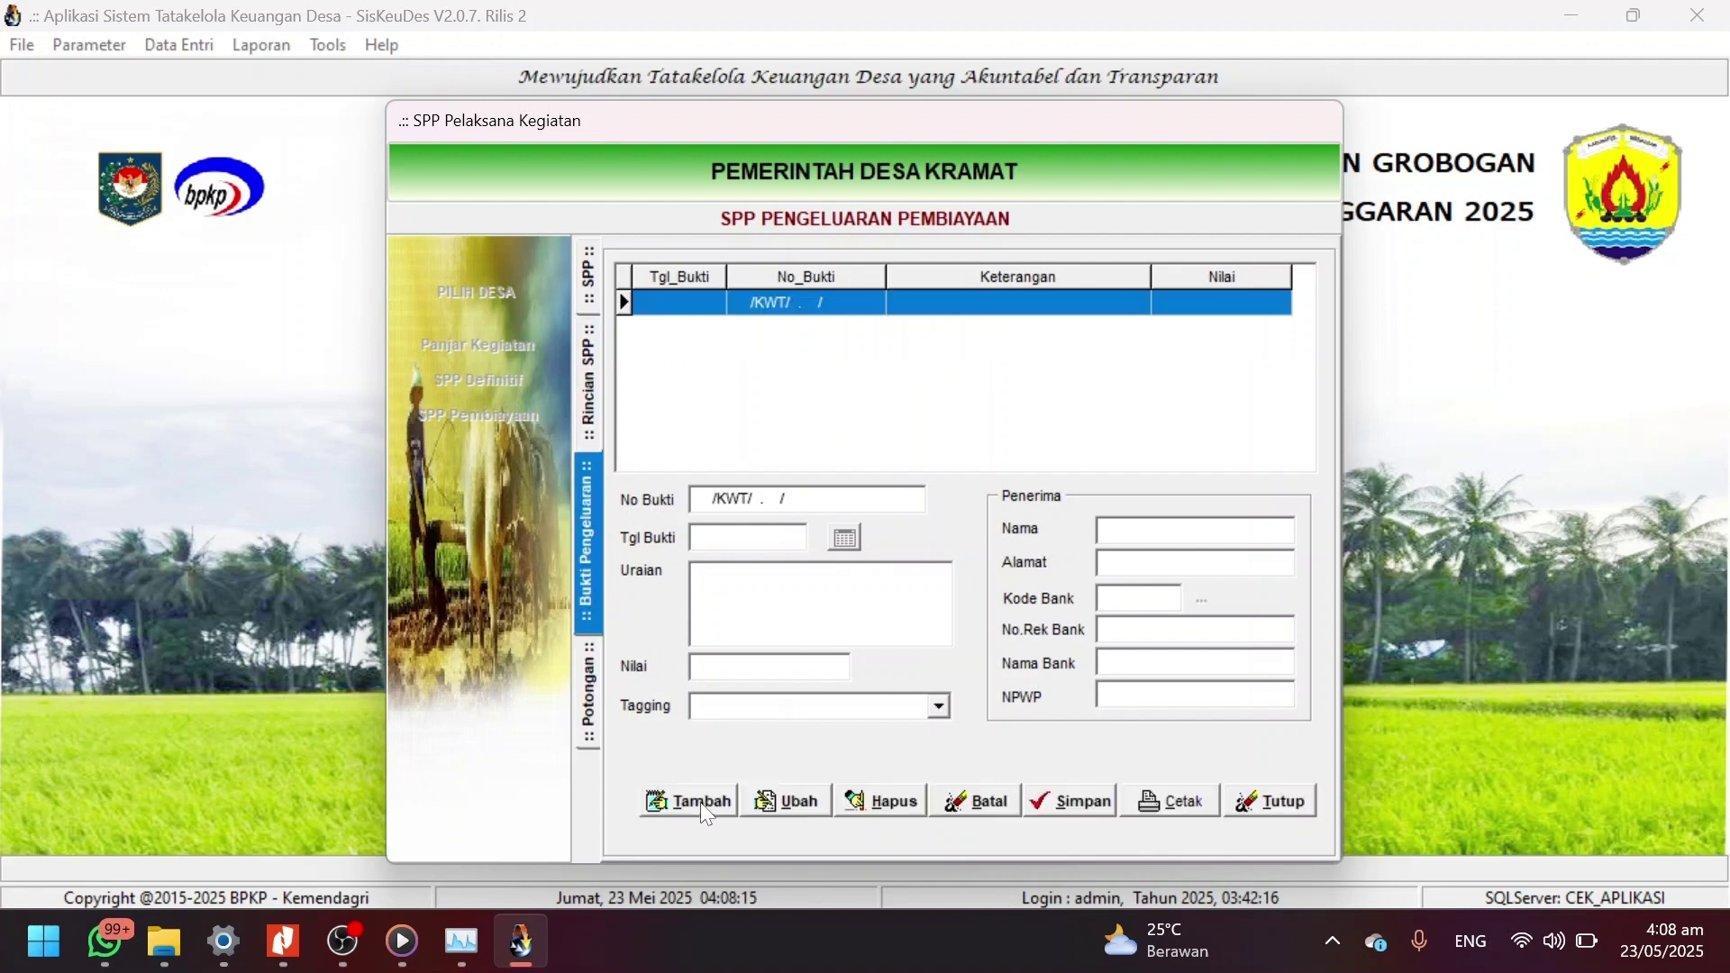
Start a receipt dated 23/05/2025 described 'Penyertaan Modal ....' for 243500000.
left_click(697, 804)
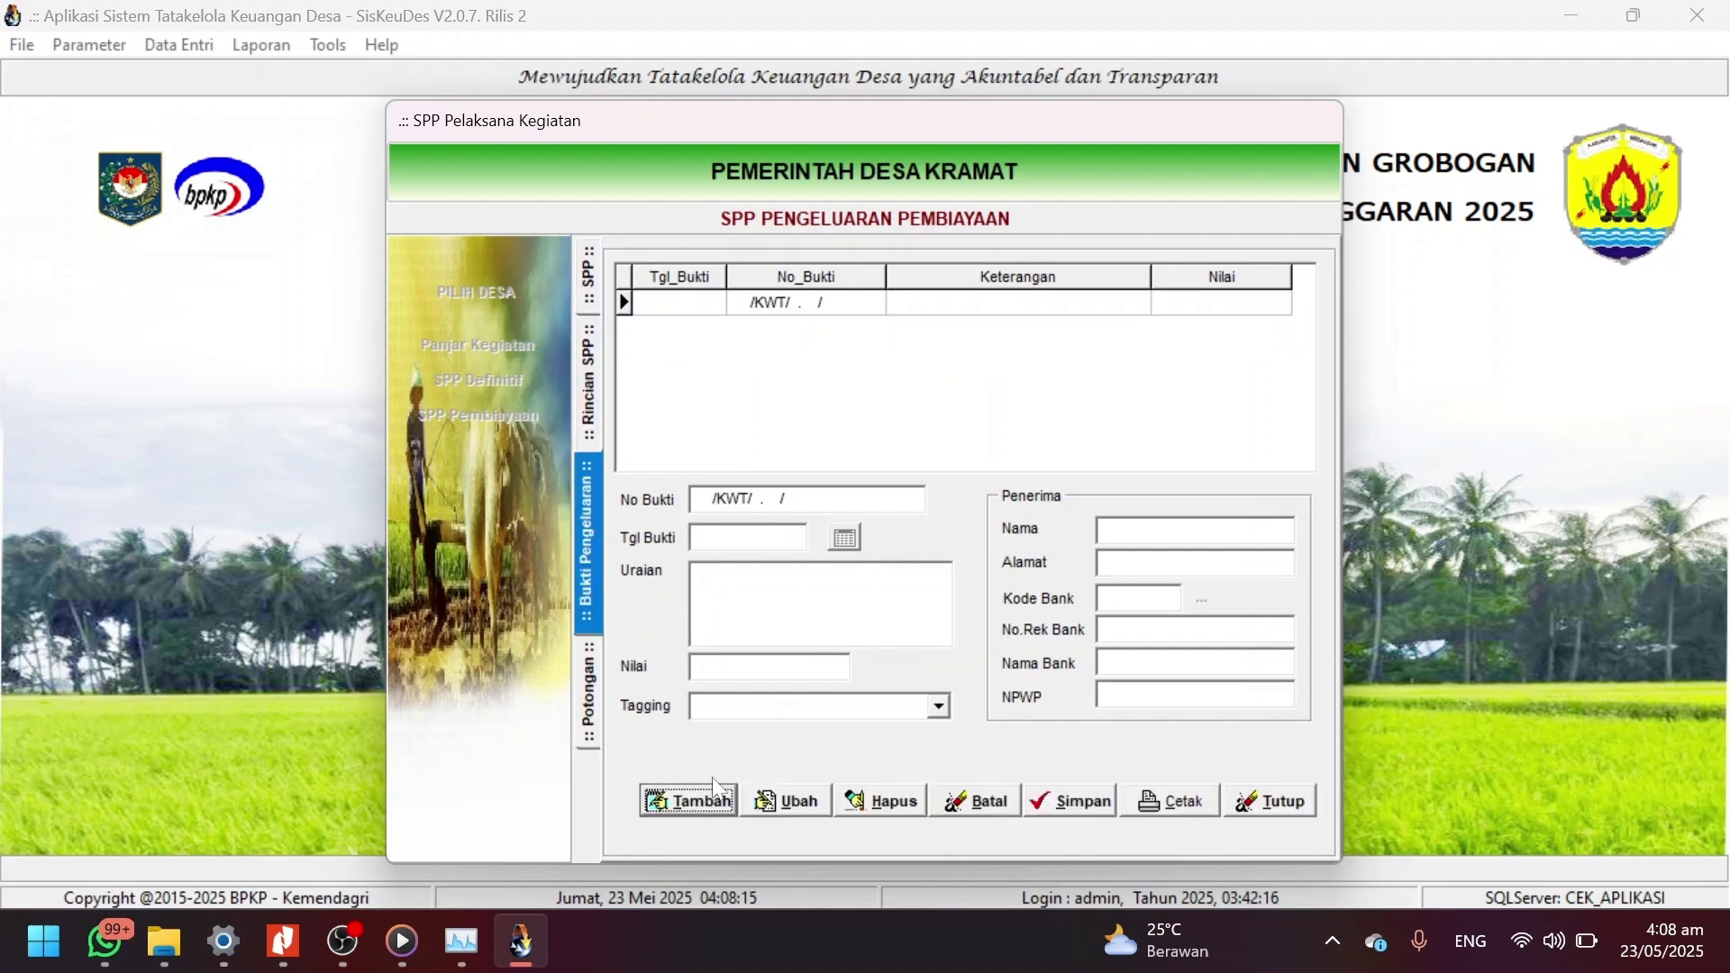
left_click(845, 539)
left_click(837, 536)
left_click(818, 623)
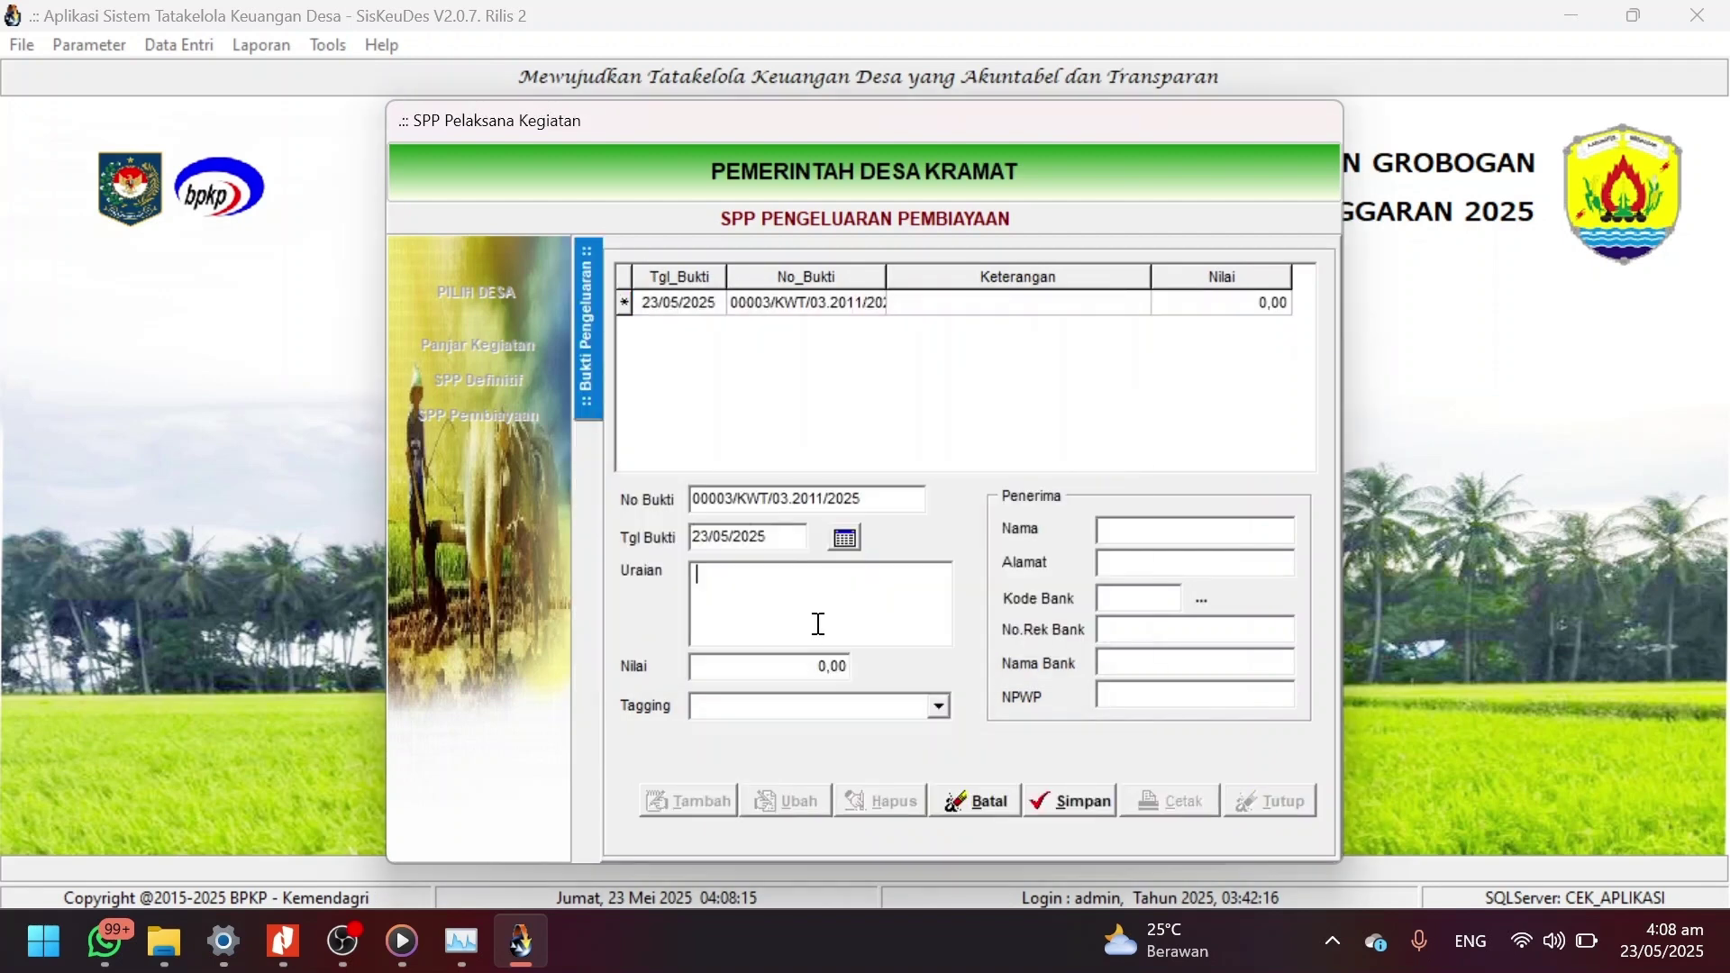
type("243500000")
key("shift+Home")
type("Penuyerta")
key("BackSpace")
key("BackSpace")
key("BackSpace")
key("BackSpace")
key("BackSpace")
key("BackSpace")
type("yertaan Modal")
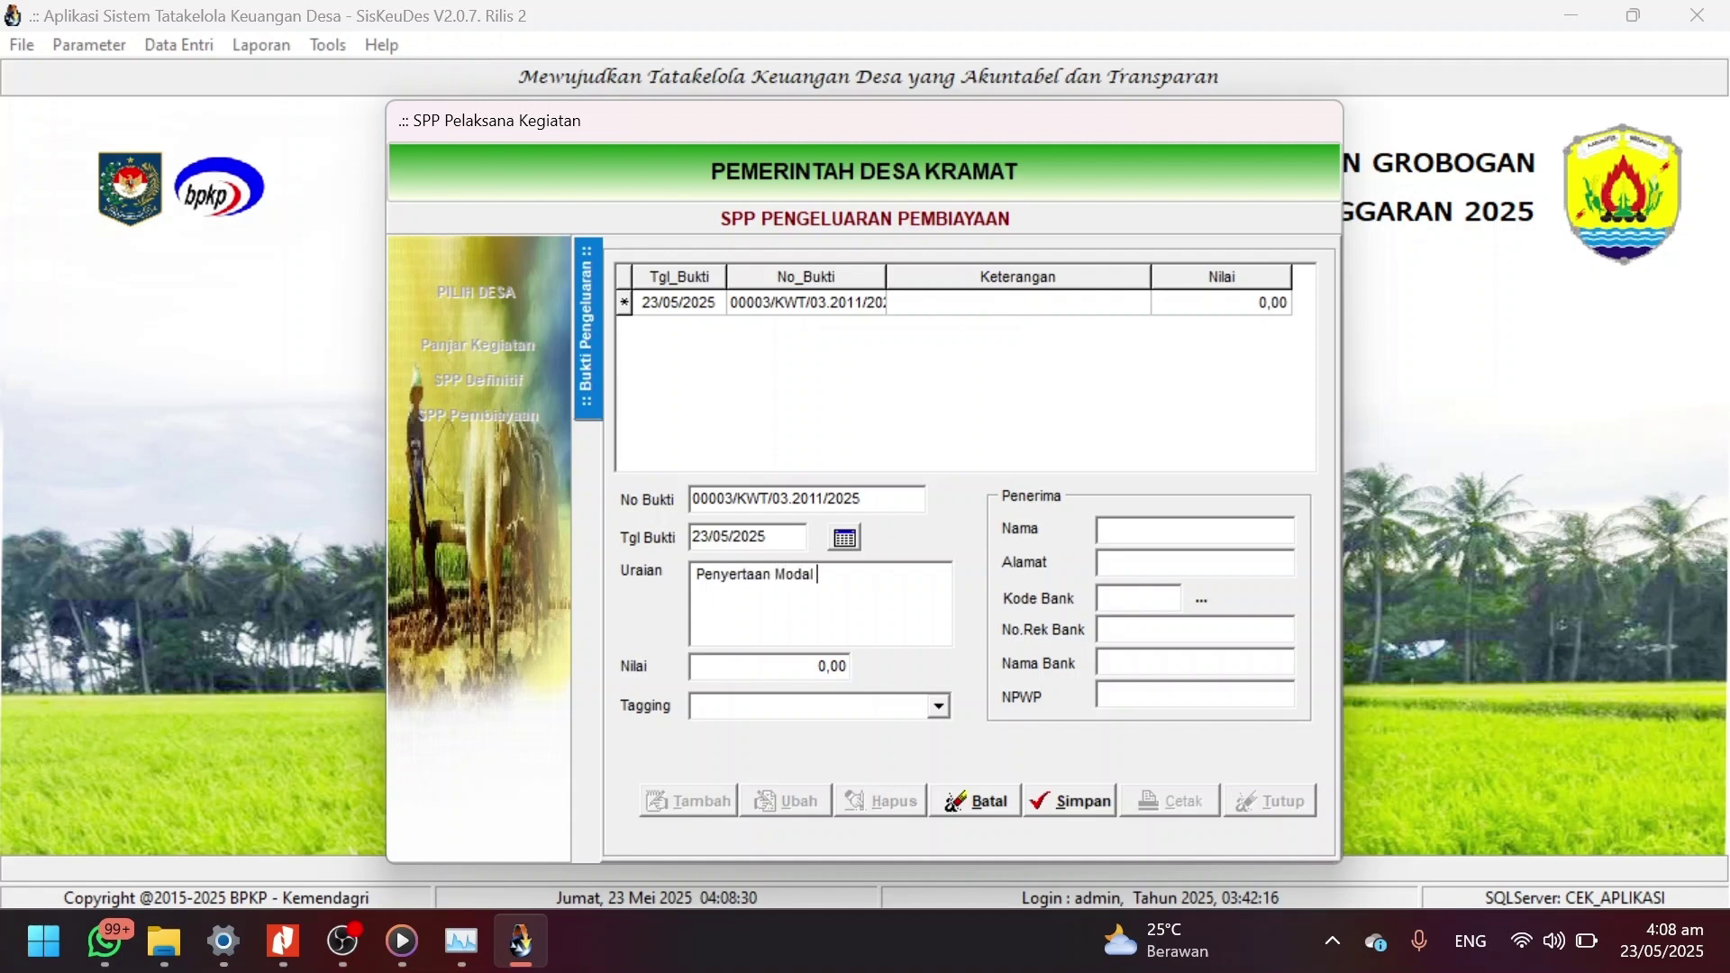
type(" ....")
left_click(805, 658)
type("2")
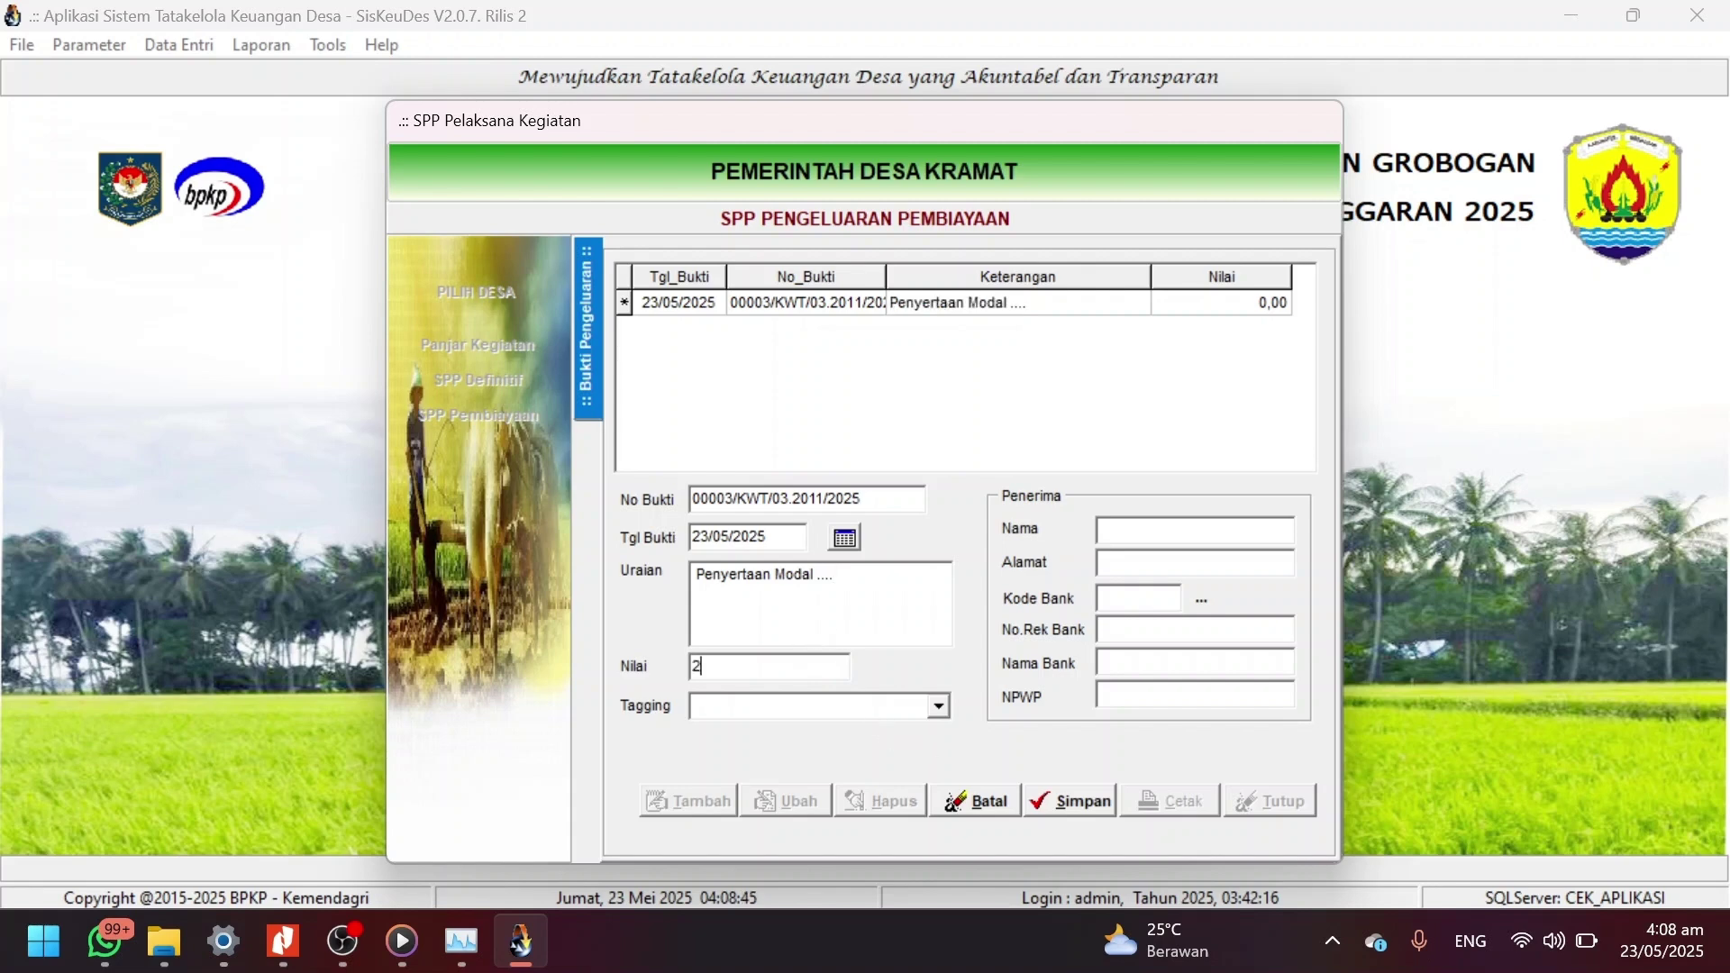
type("43500000")
Tag the receipt Ketahanan Pangan and enter recipient 'bumdes...' with address 'aaa'.
left_click(937, 708)
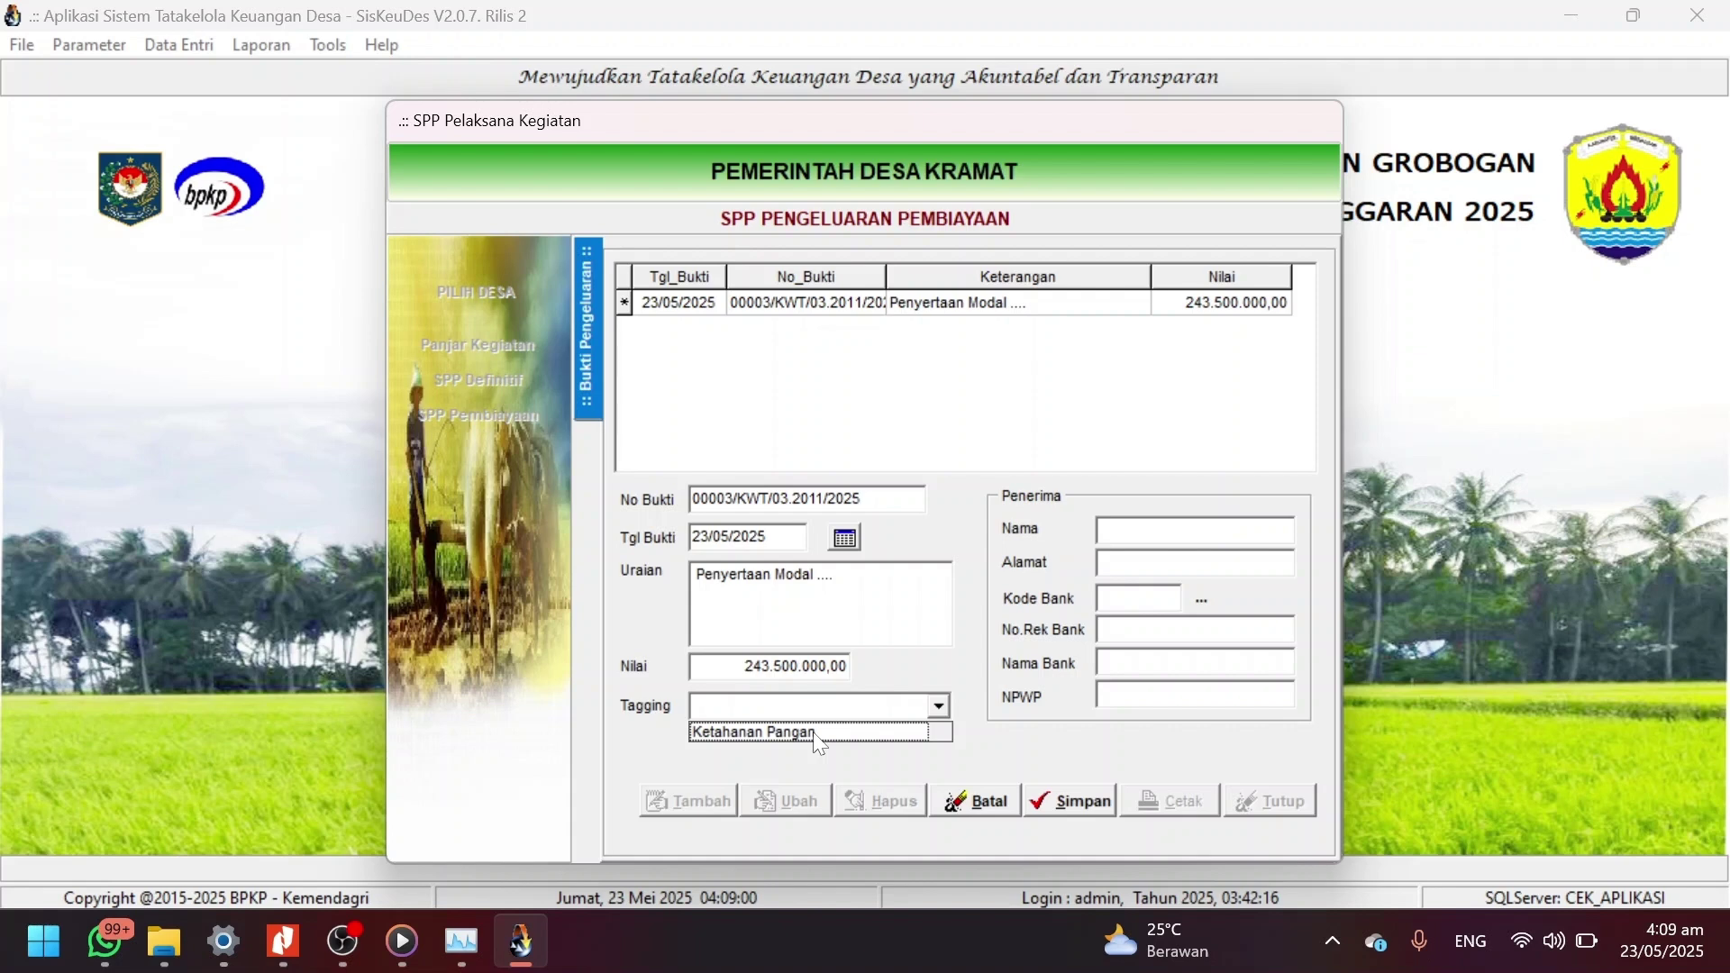
left_click(814, 733)
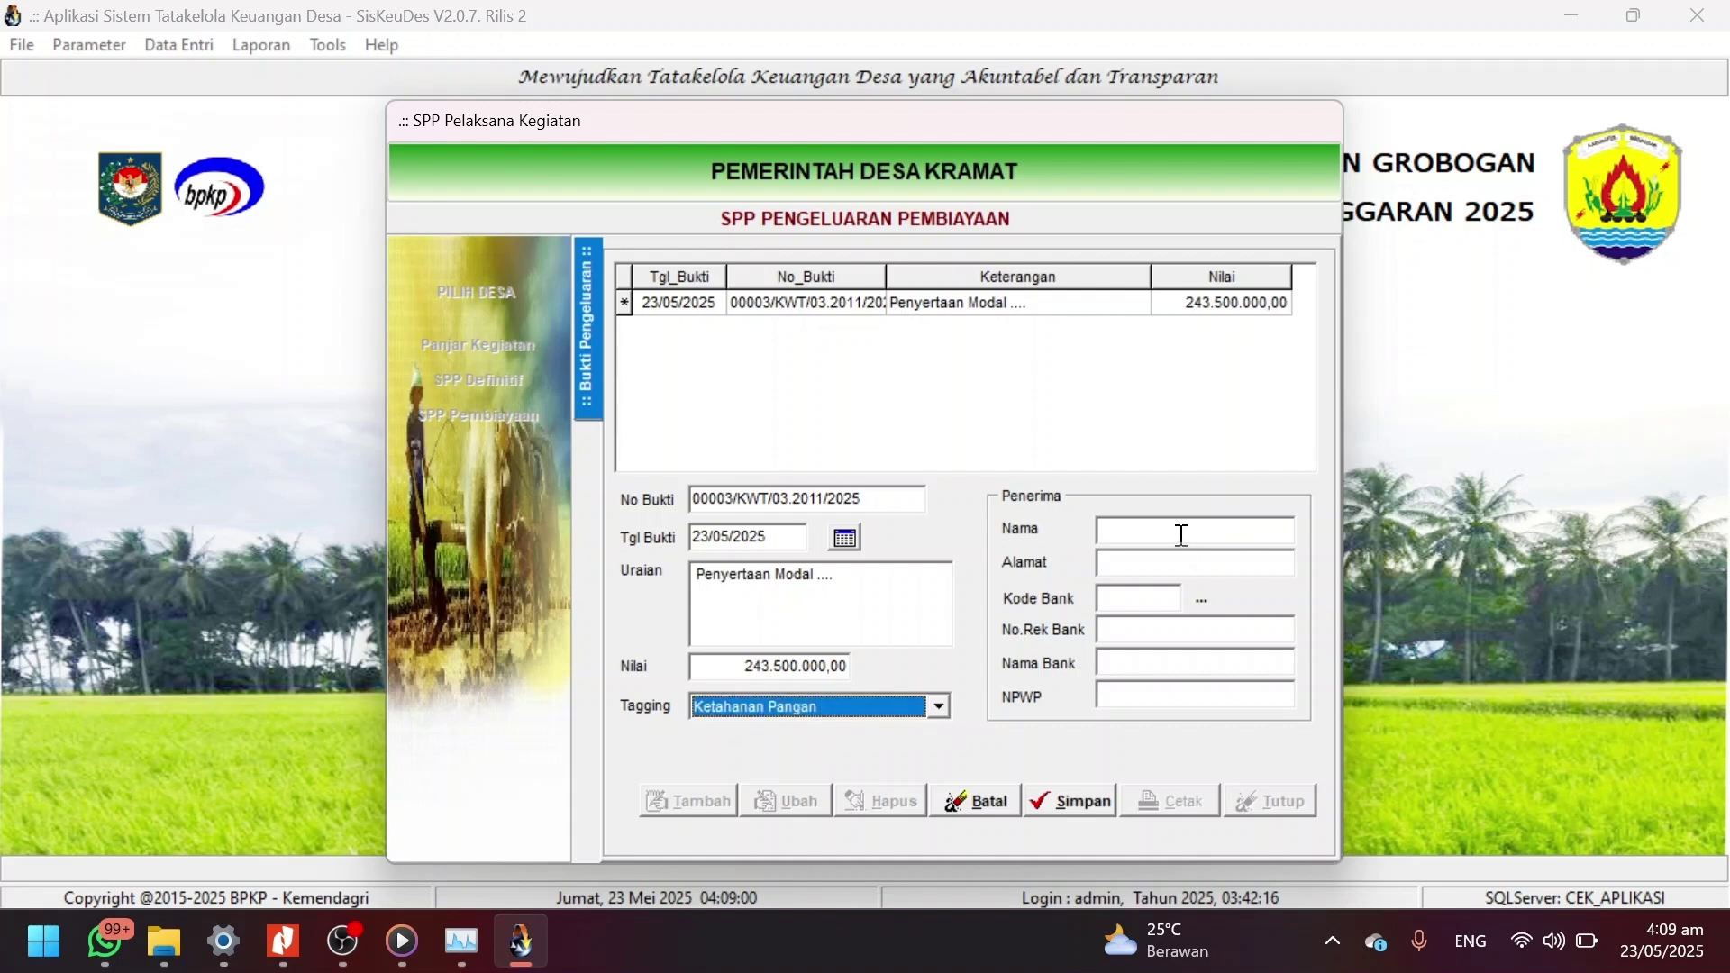
left_click(1181, 534)
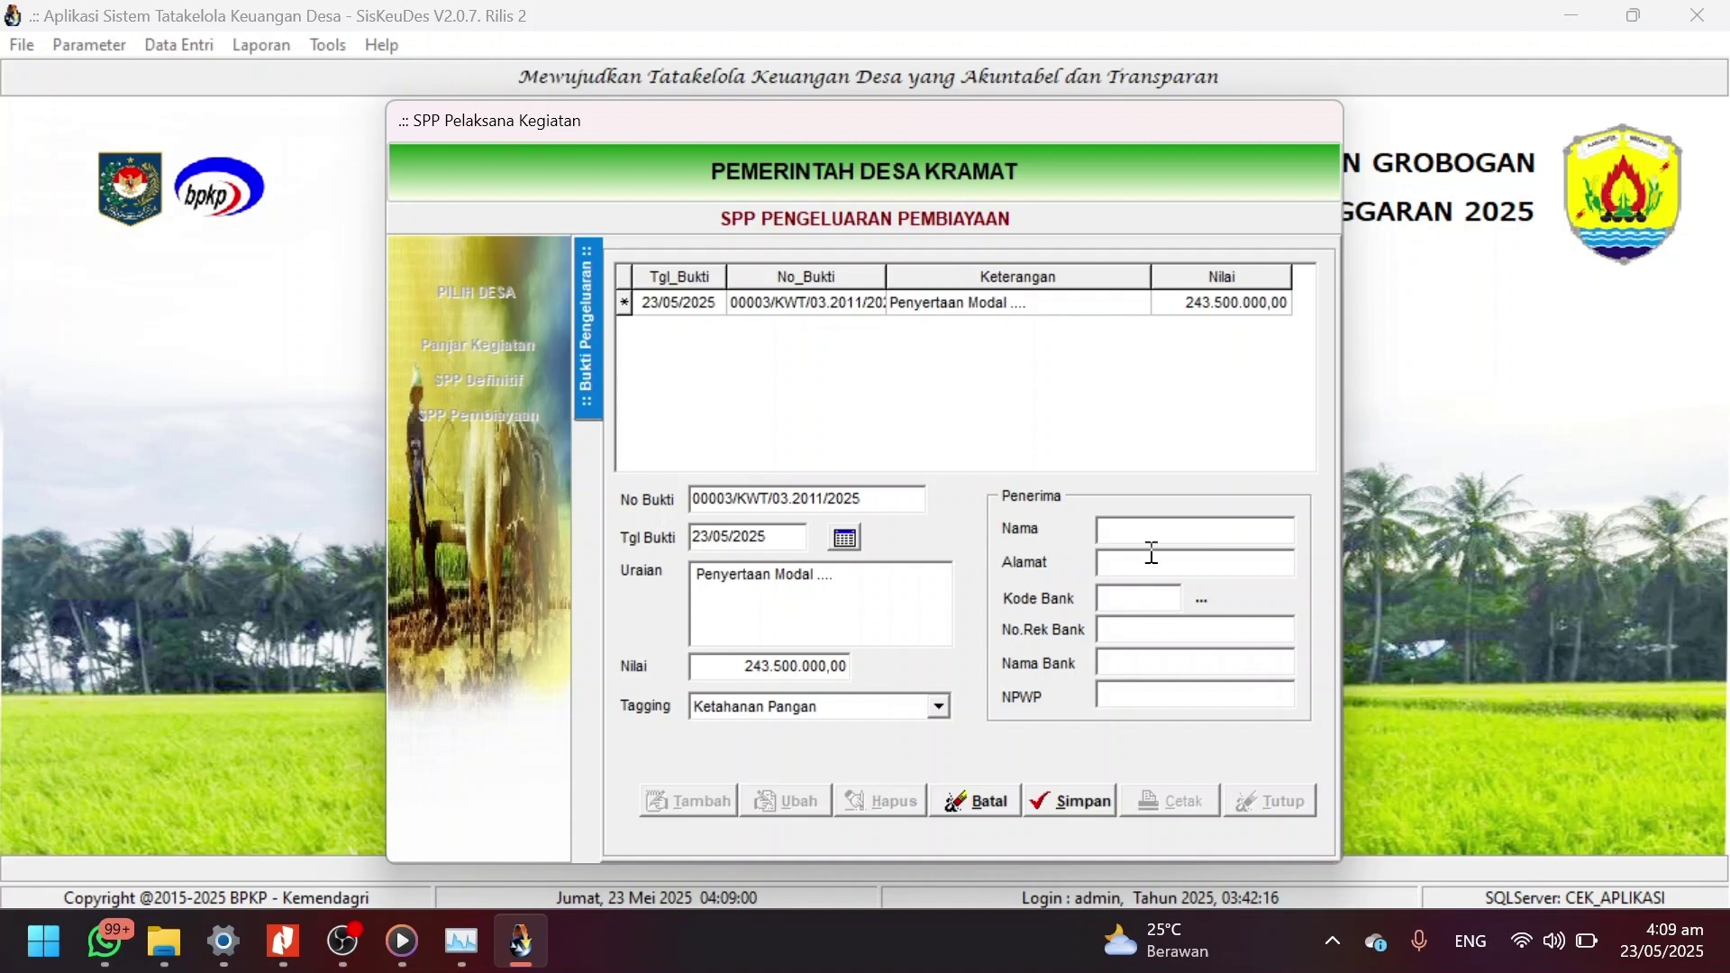
type("jhg")
key("BackSpace")
key("BackSpace")
key("BackSpace")
type("b")
key("BackSpace")
type("bumdes...")
left_click(1146, 565)
type("aaa")
Fill bank details from saved entry code 014, rename recipient to Bumdes, save, and close.
left_click(1154, 598)
left_click(1202, 598)
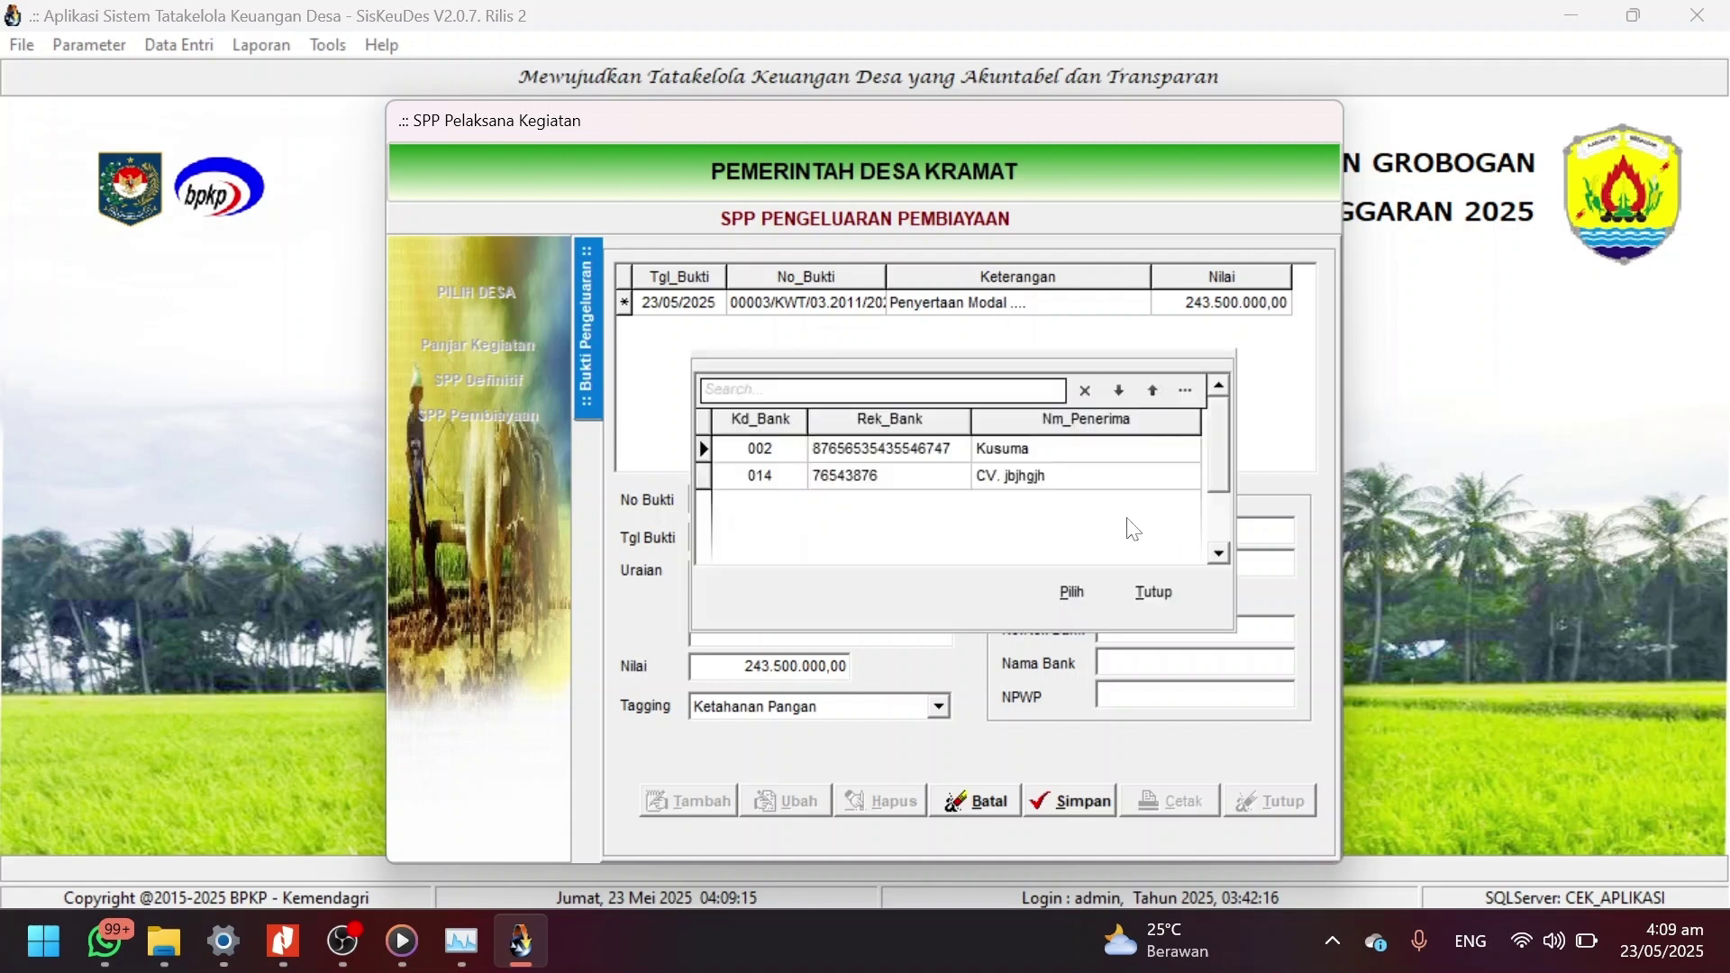
left_click(1060, 478)
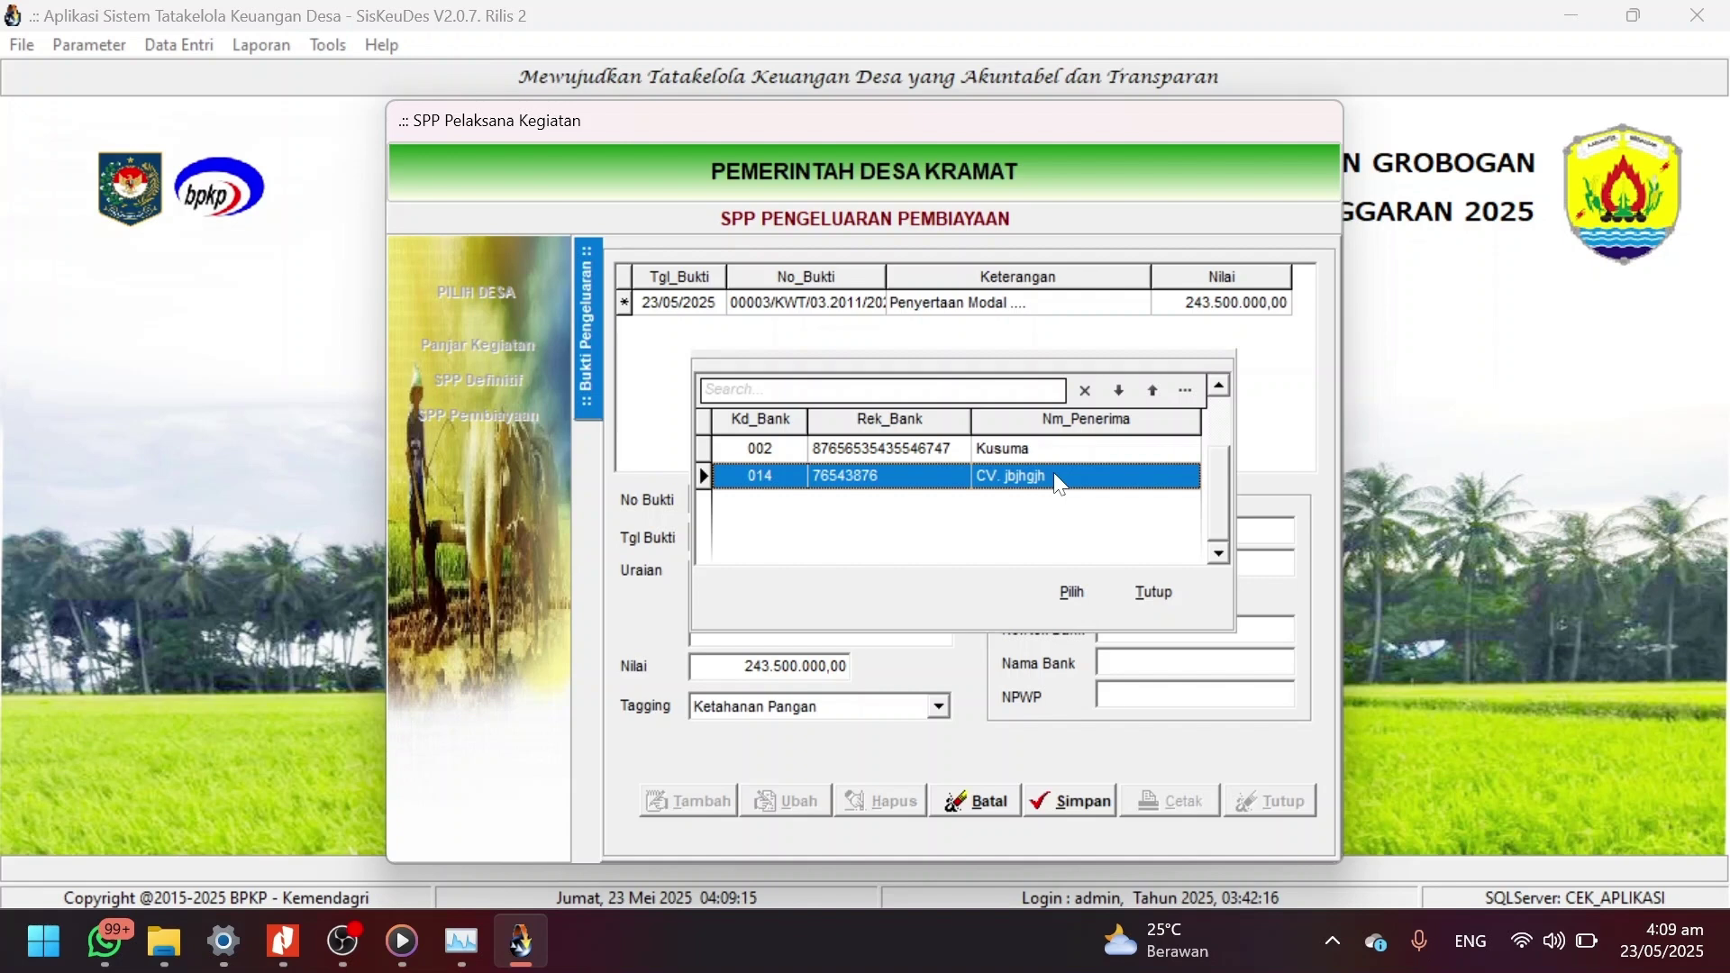
left_click(1071, 592)
left_click_drag(1189, 531, 1027, 565)
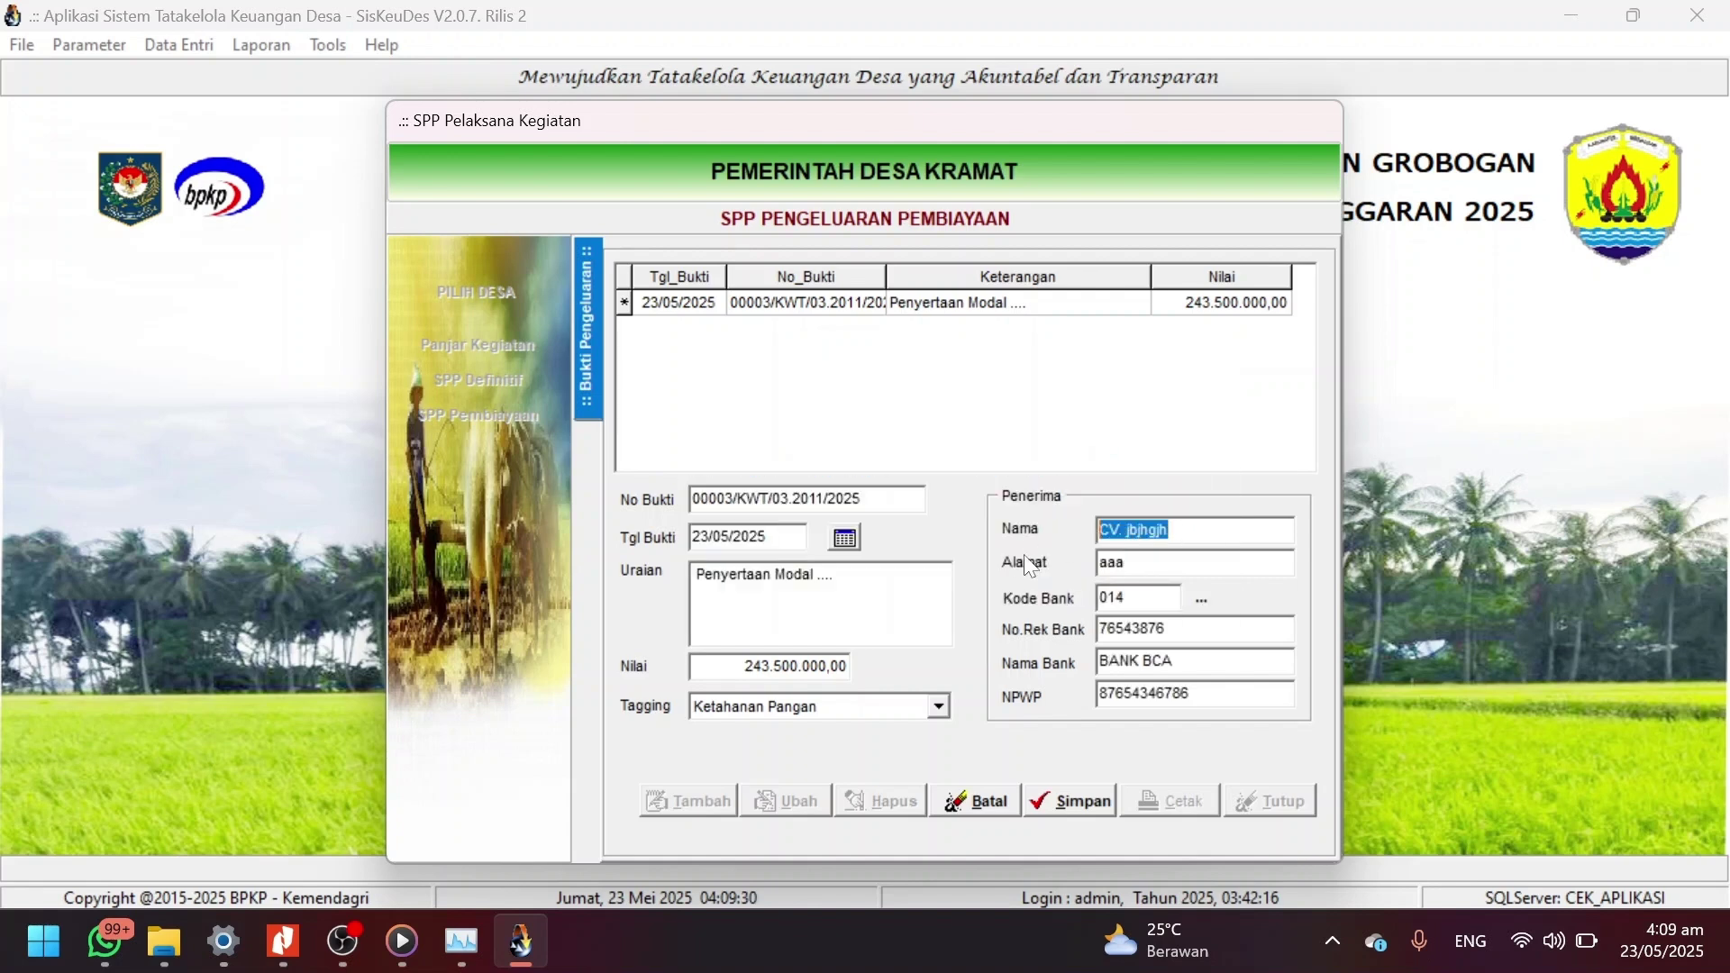
type("Bumdds")
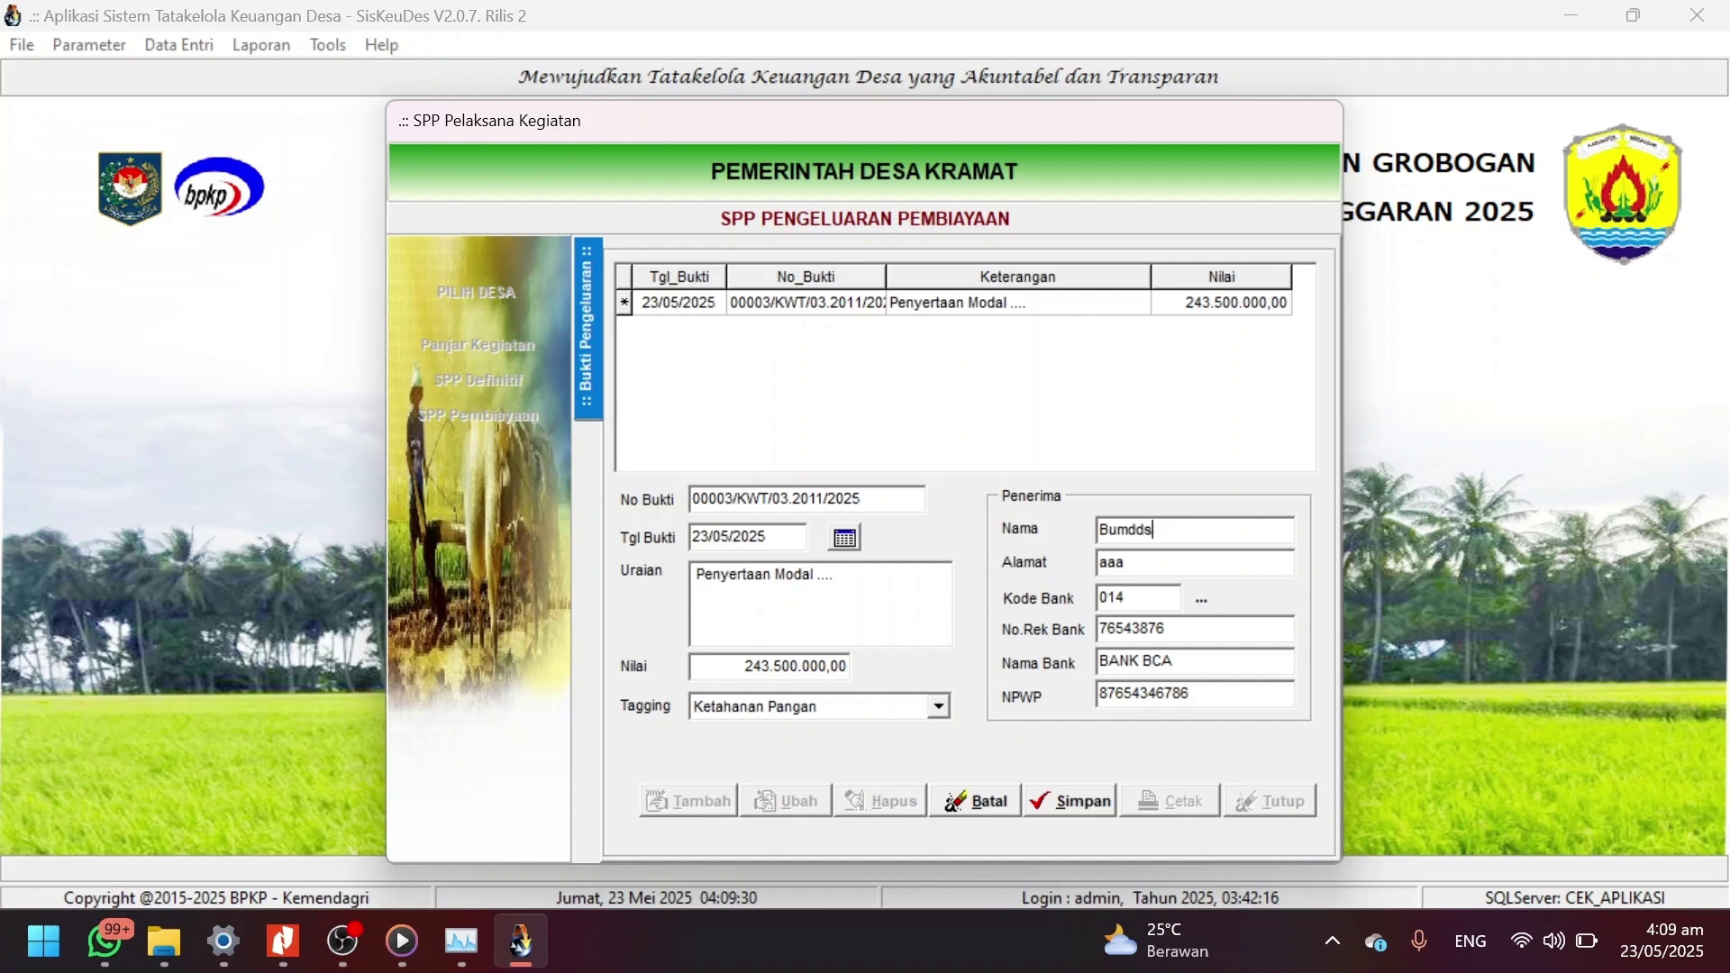
key("BackSpace")
key("BackSpace")
key("BackSpace")
type("des ....")
left_click(1057, 809)
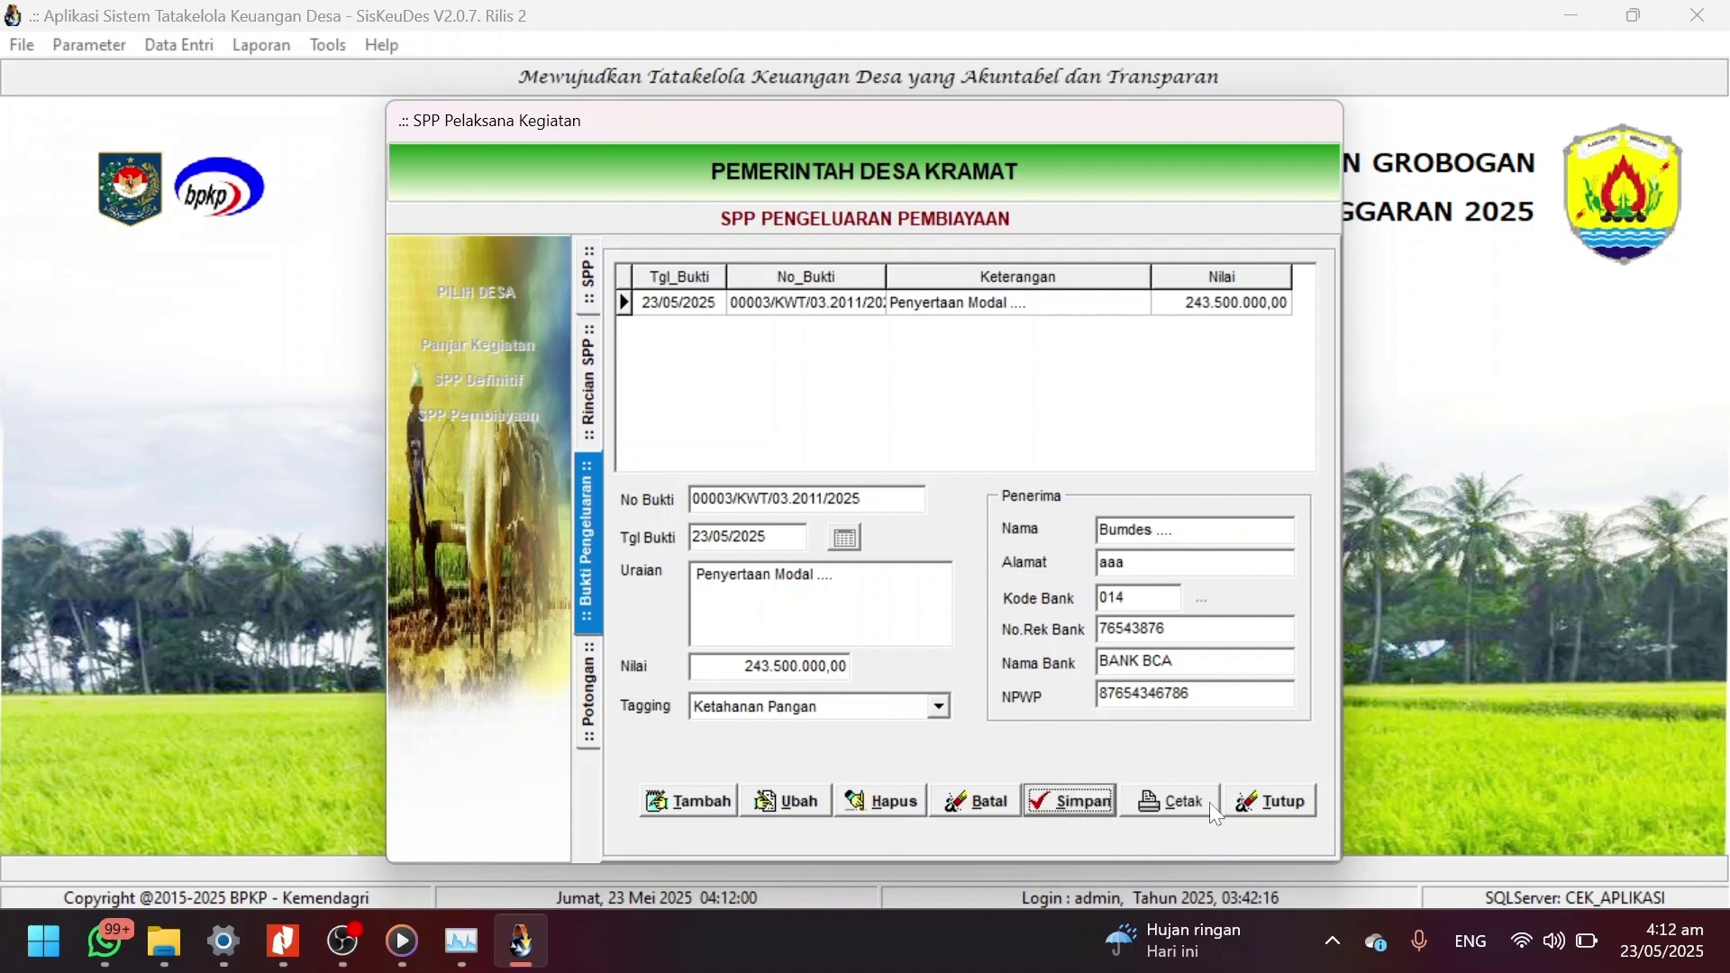
left_click(1263, 805)
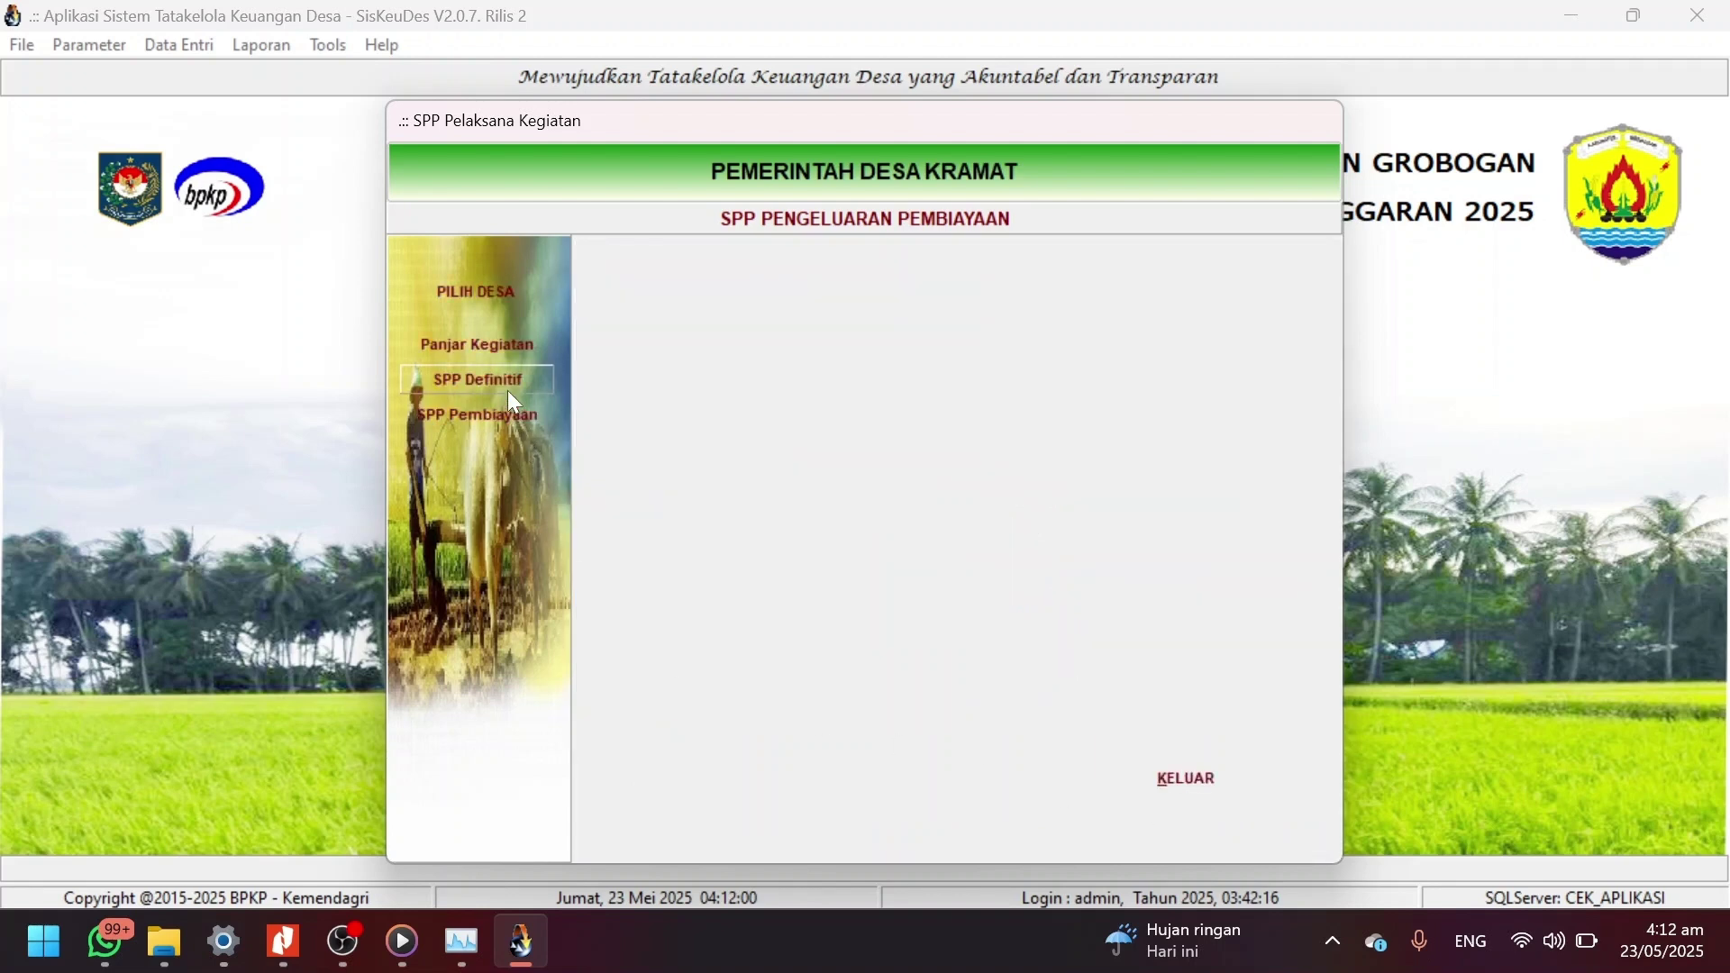
Change SPP 0002/SPP/03.2011/2025 status from Draft to Final, save, and close the SPP window.
left_click(523, 417)
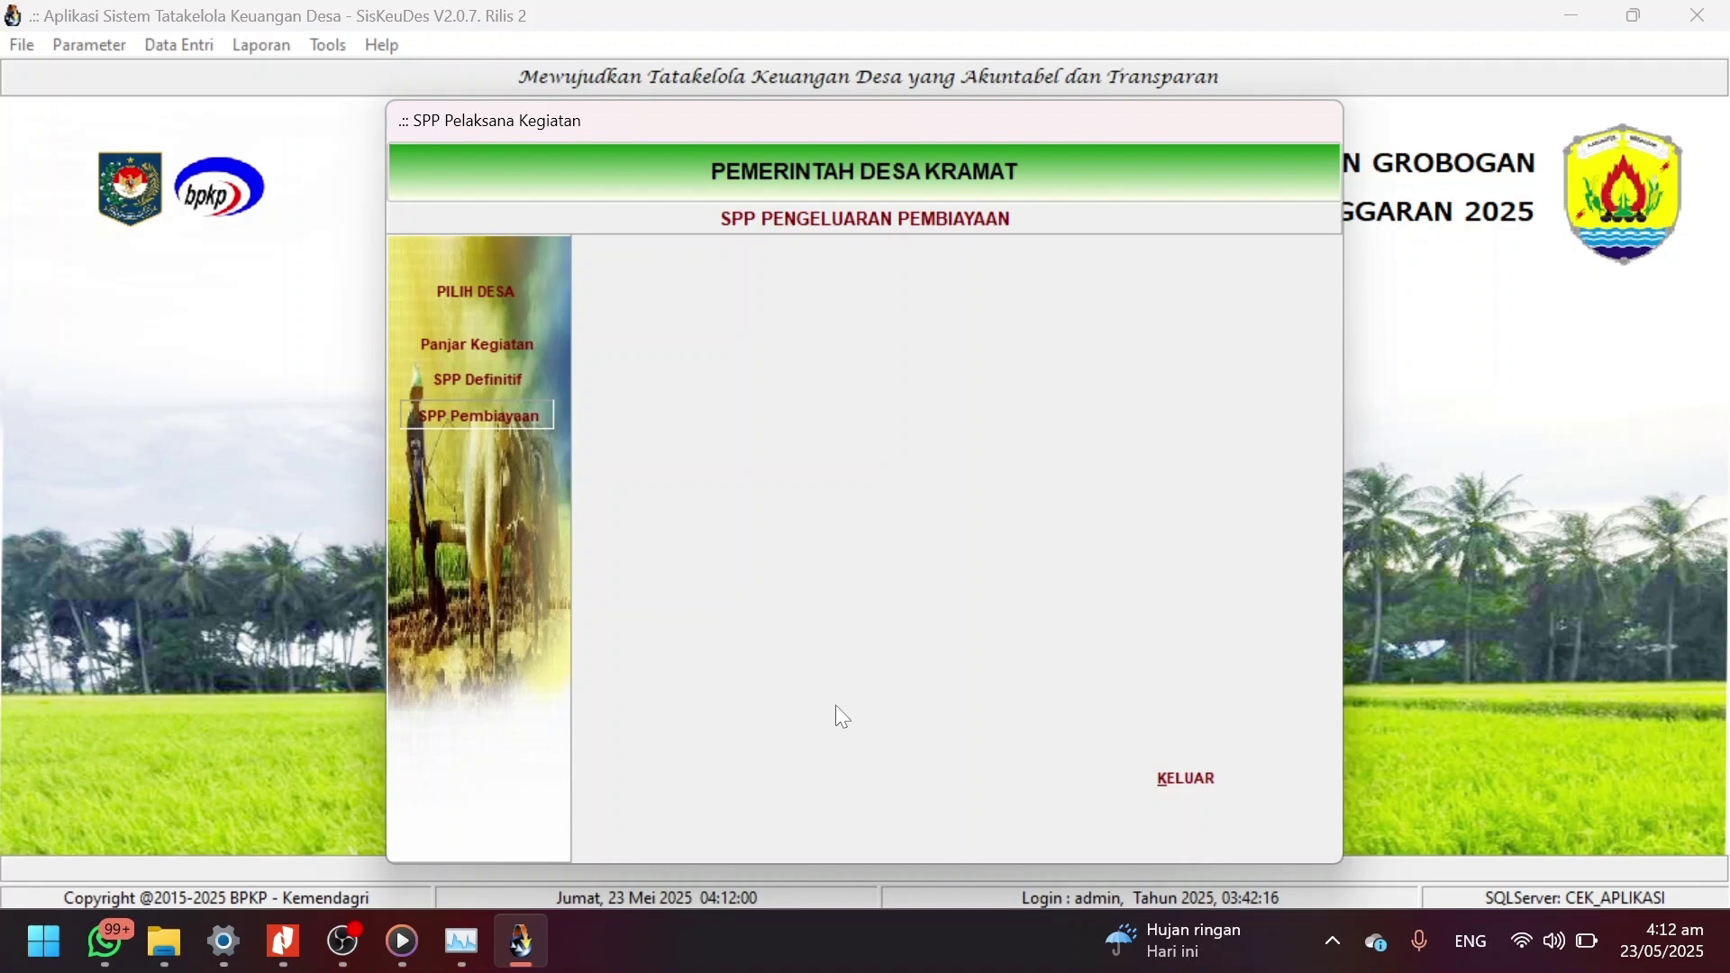
left_click(773, 804)
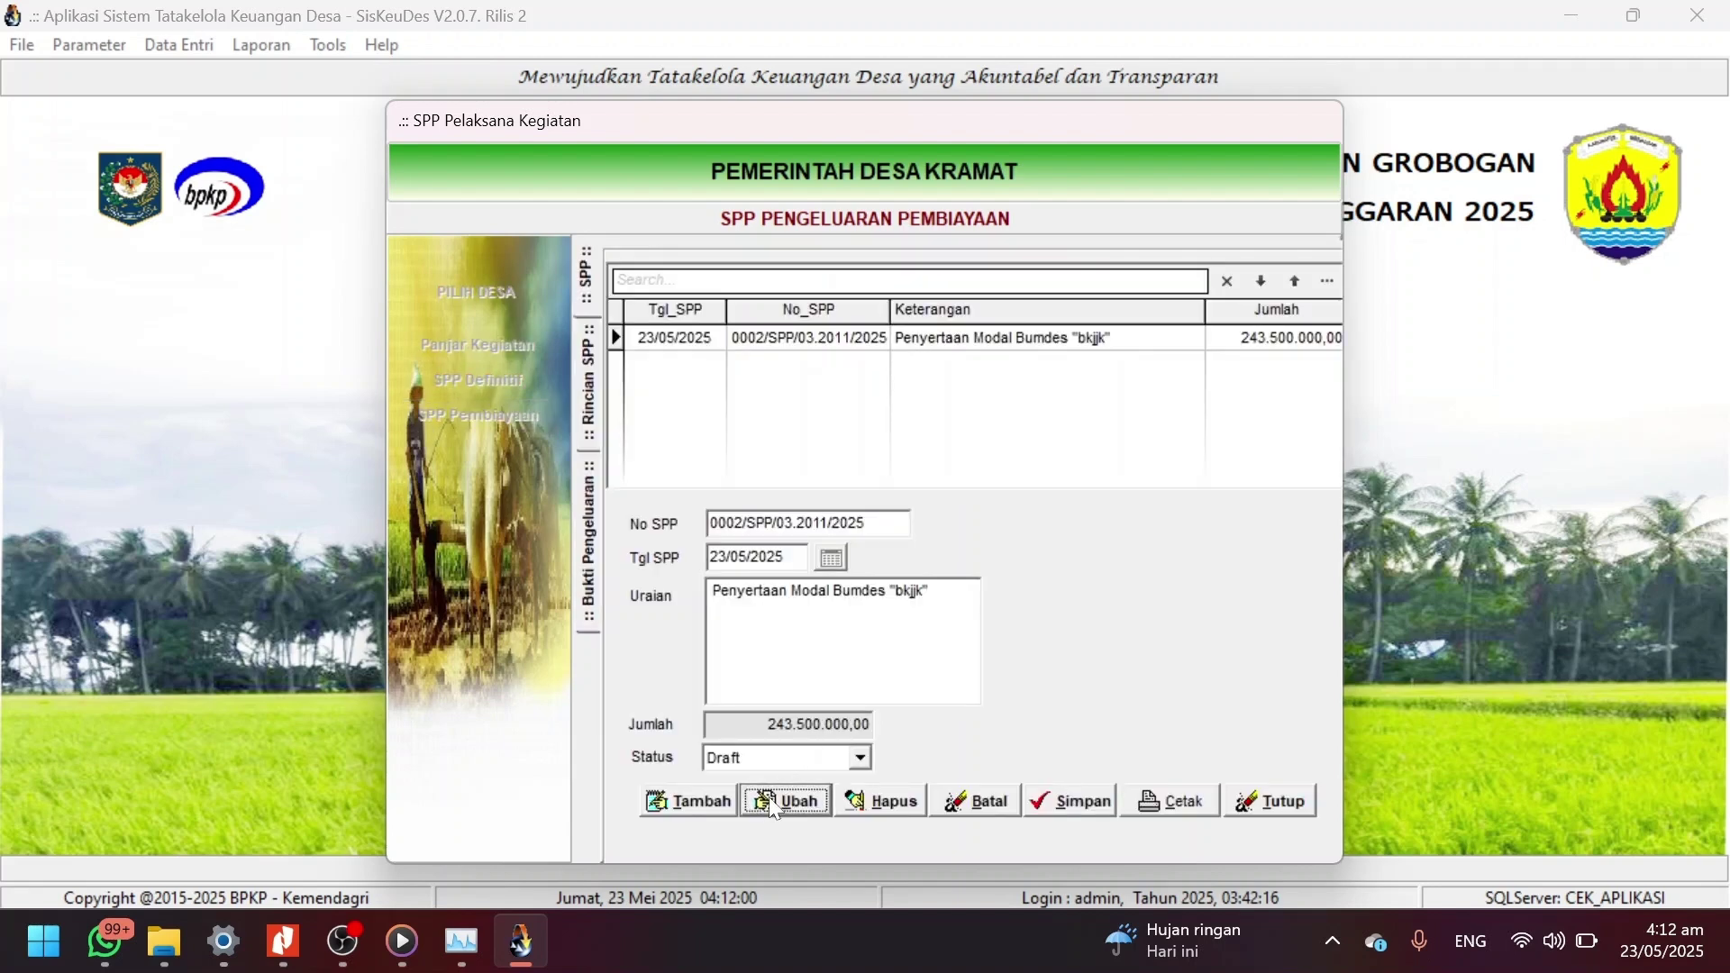
left_click(854, 765)
key("Down")
key("Return")
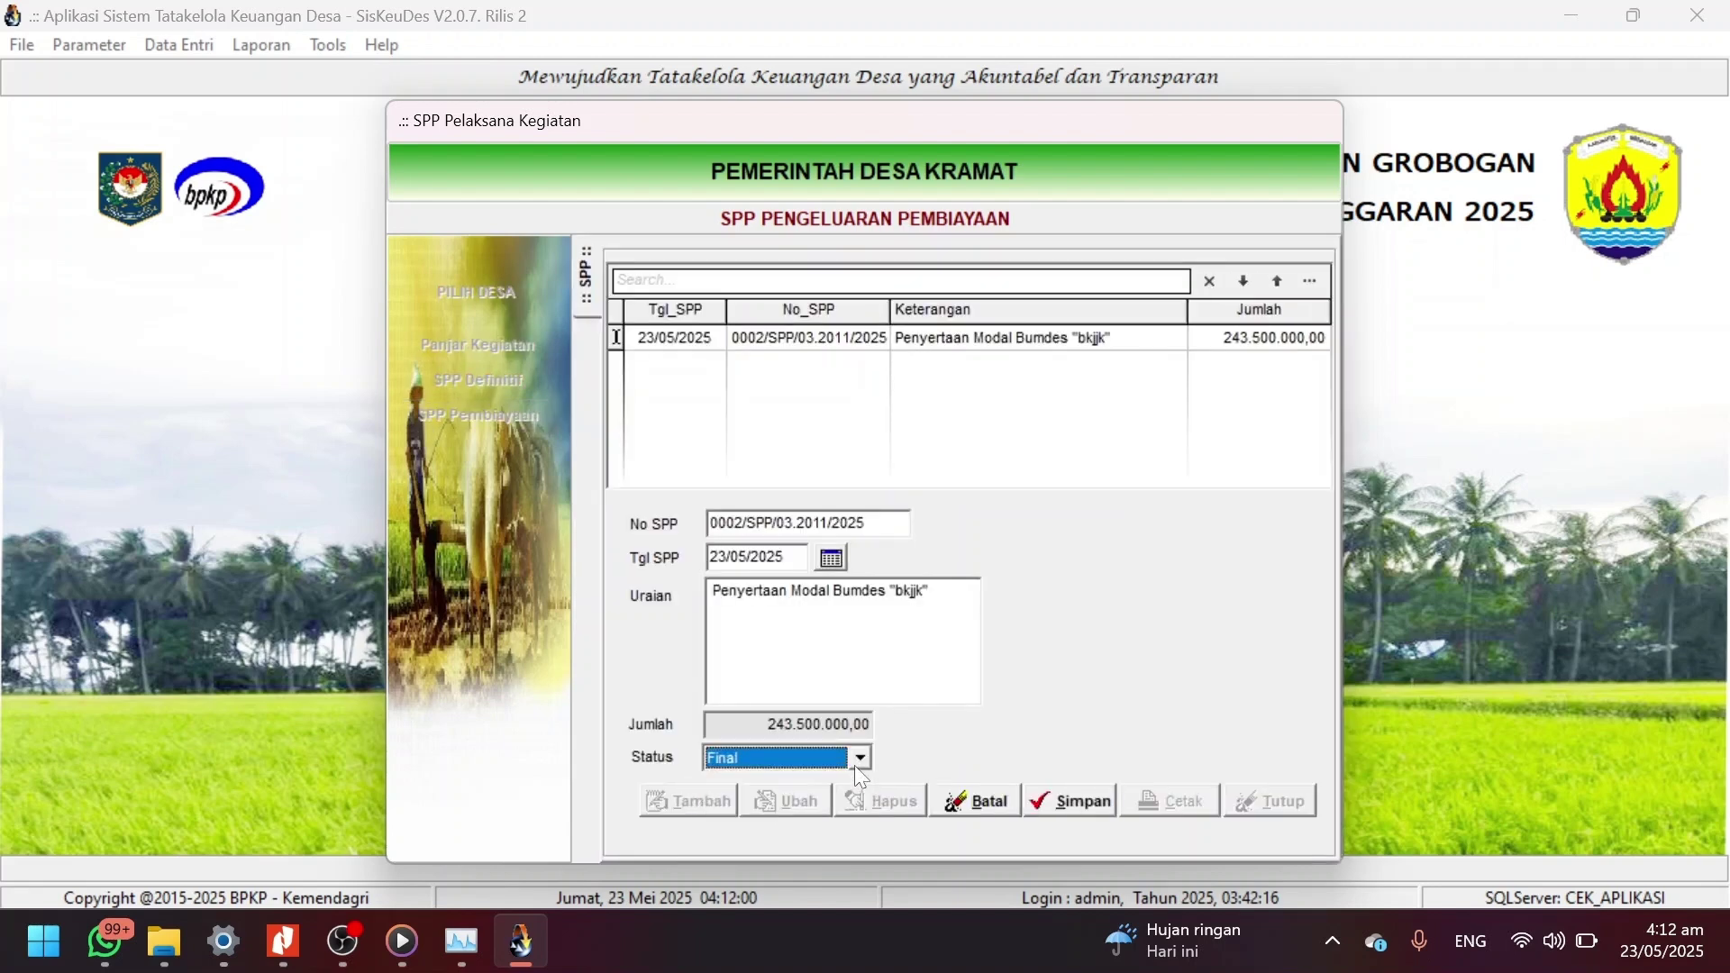
left_click(1084, 799)
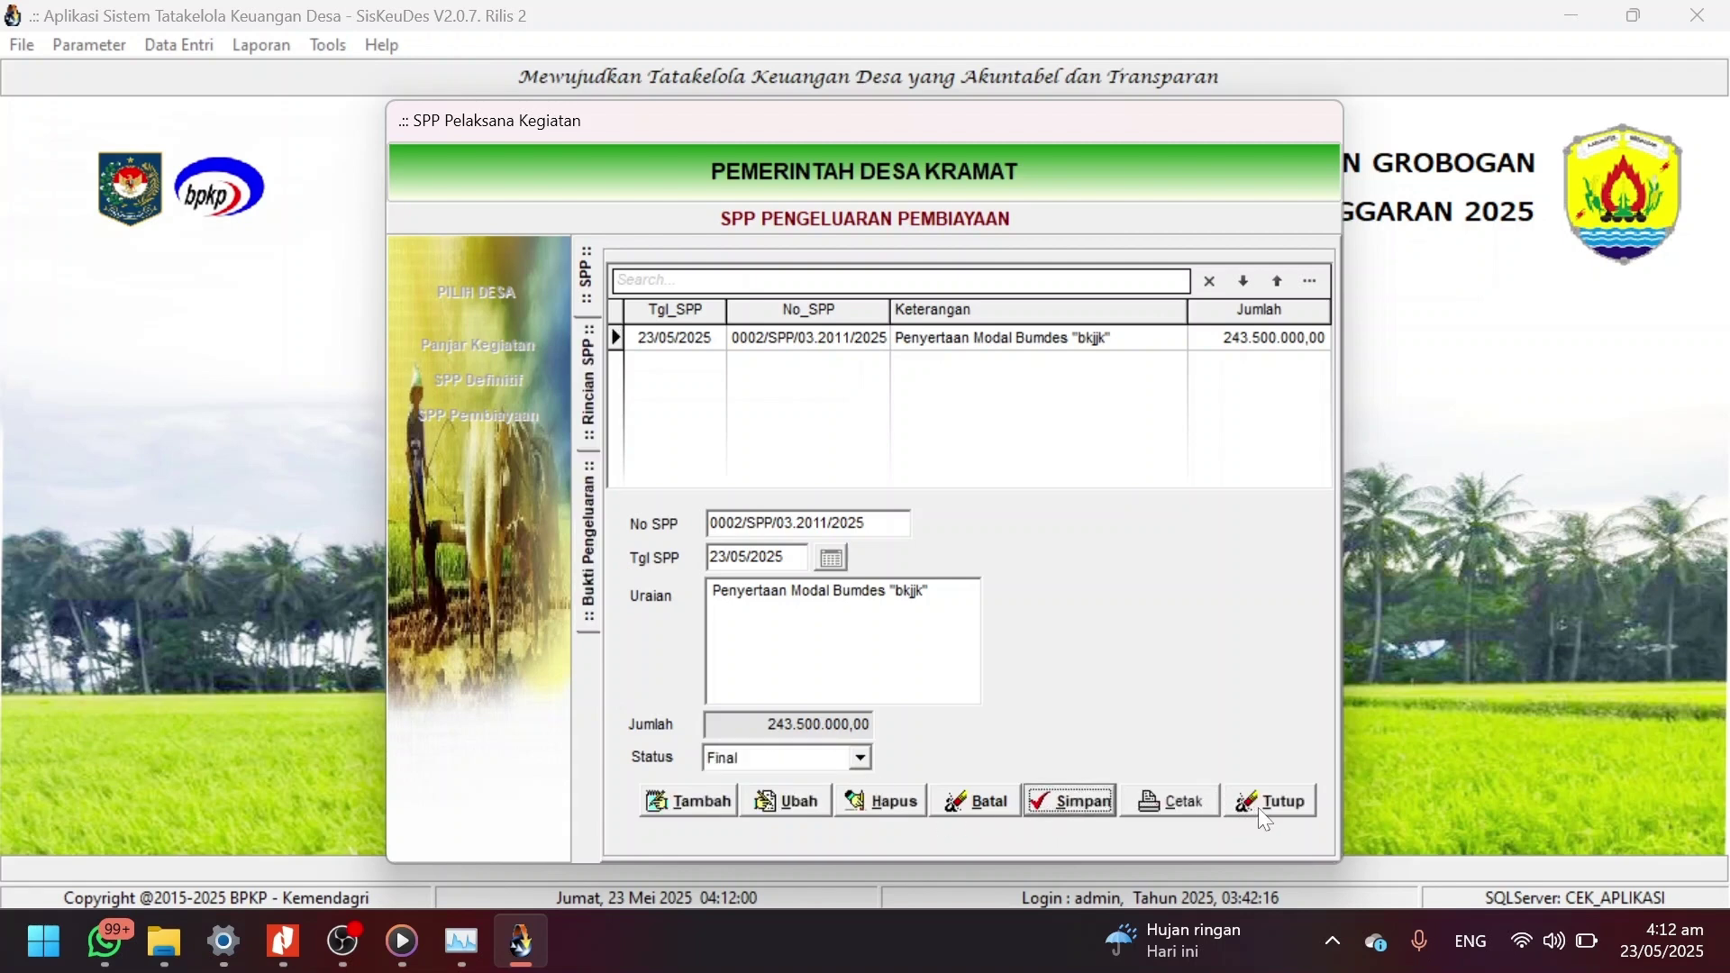
left_click(1264, 815)
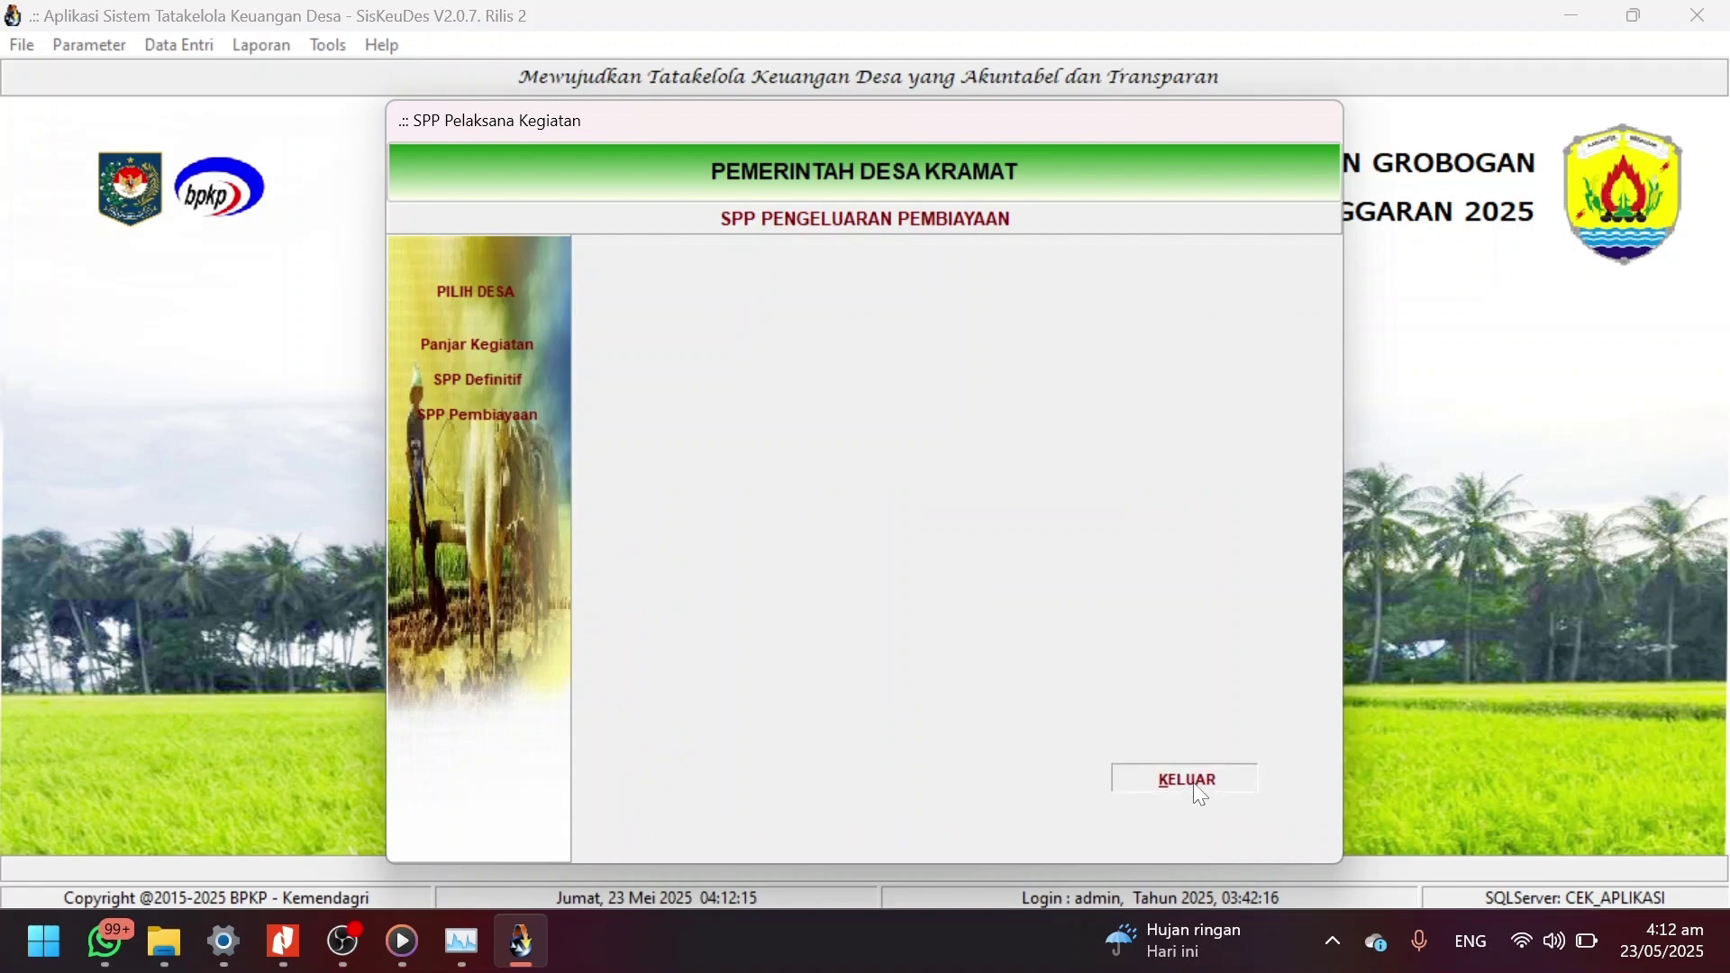
left_click(1201, 792)
left_click(180, 50)
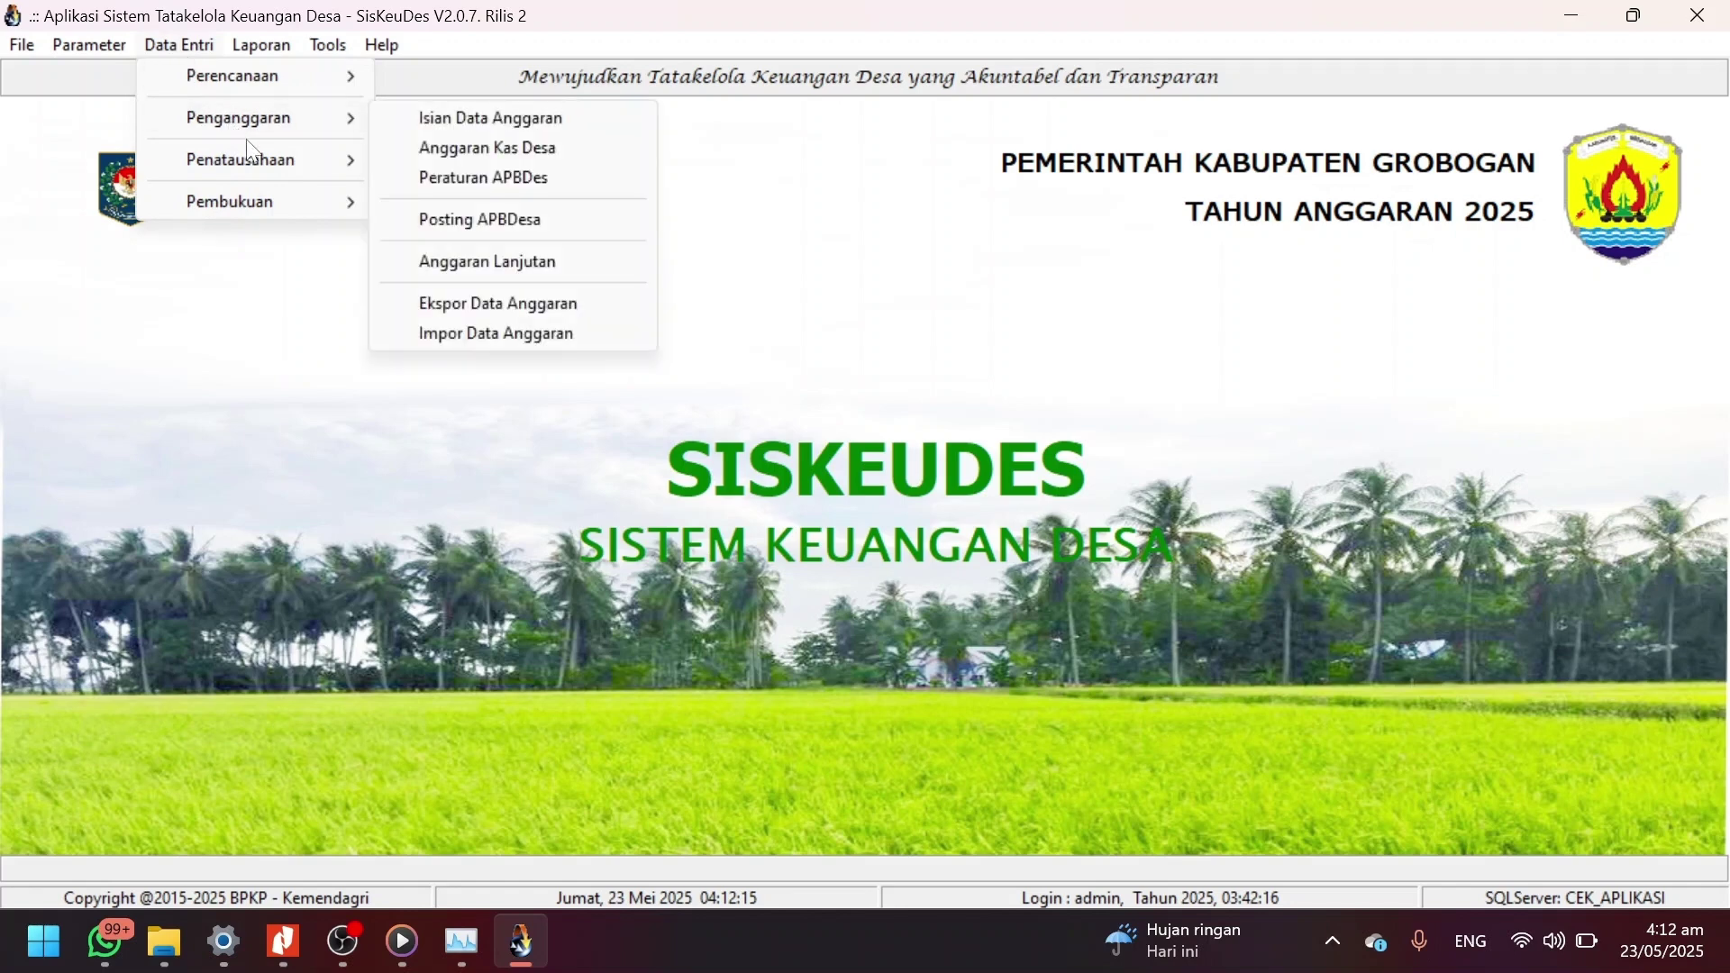
Open the Pencairan SPP window for Desa Kramat in district 03 Penawangan.
mouse_move(255, 158)
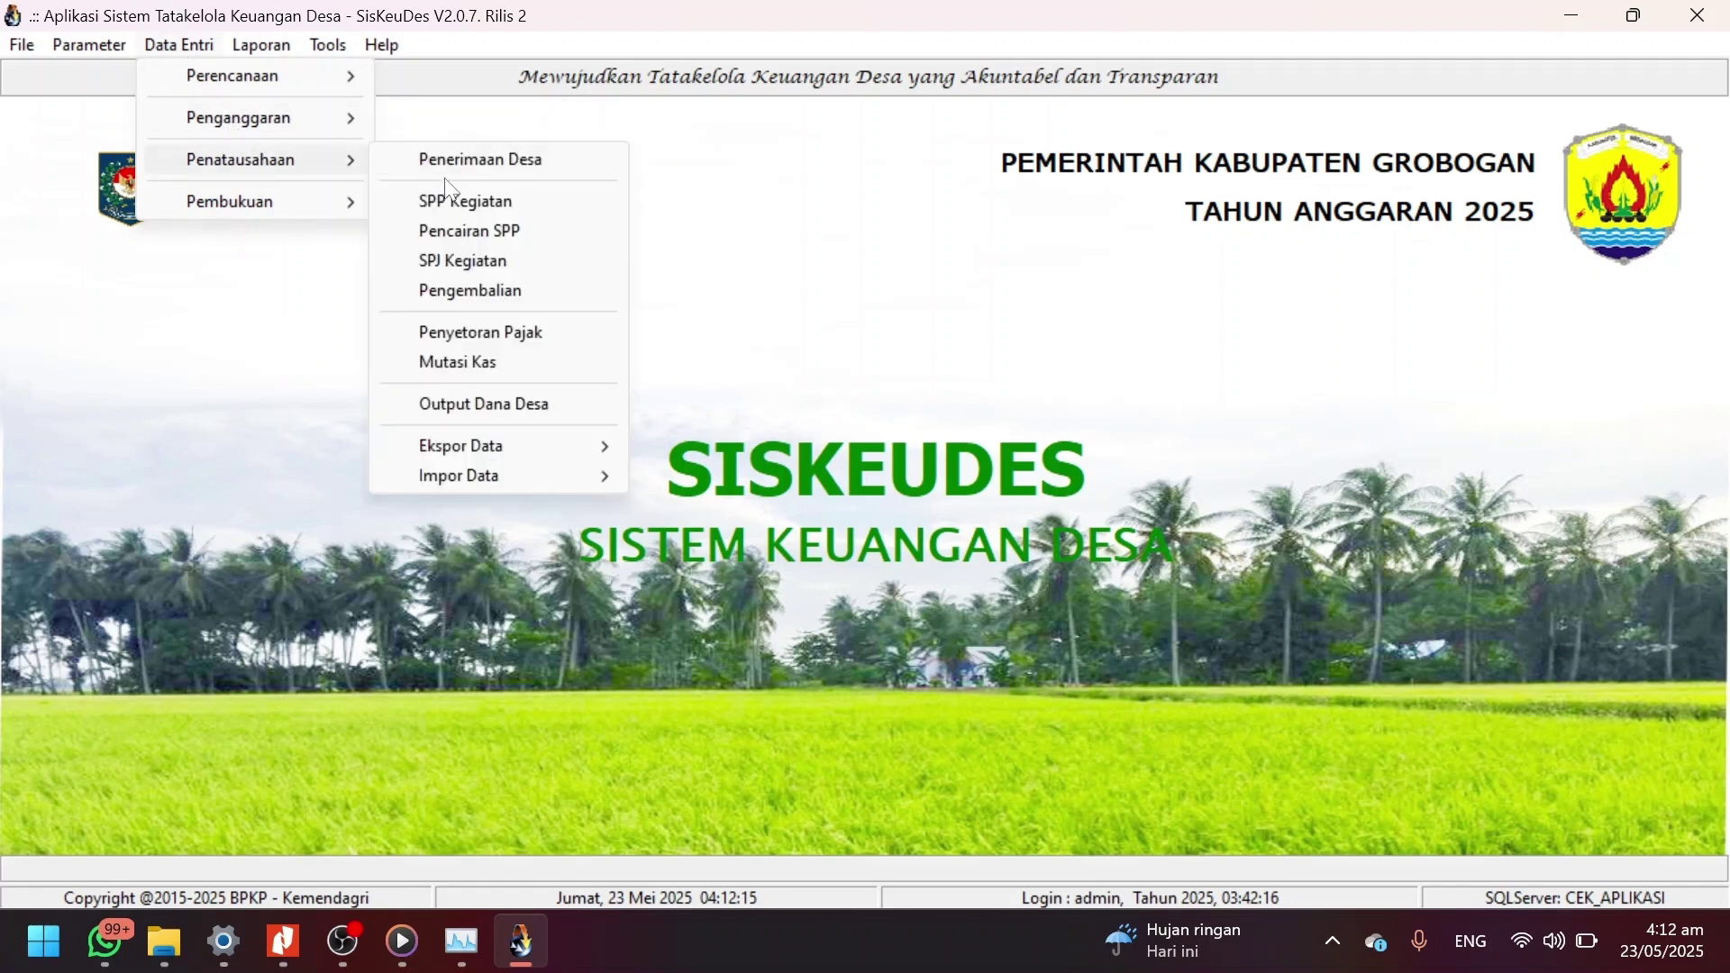
left_click(477, 212)
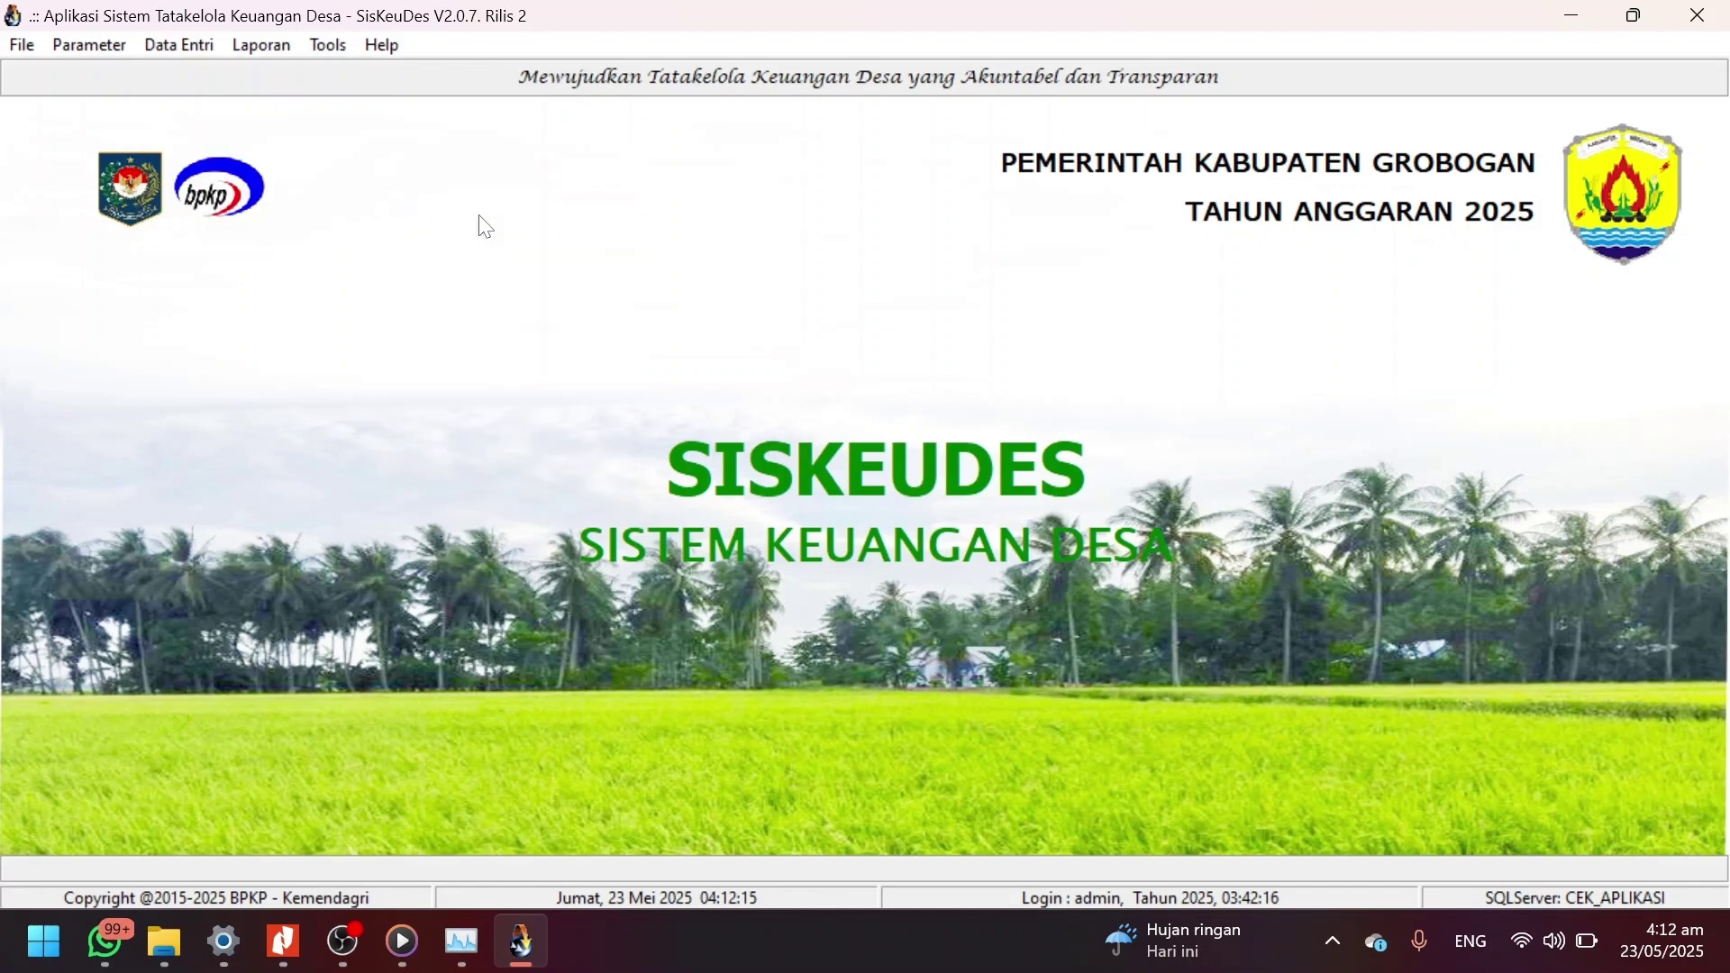
left_click(1221, 782)
left_click(196, 49)
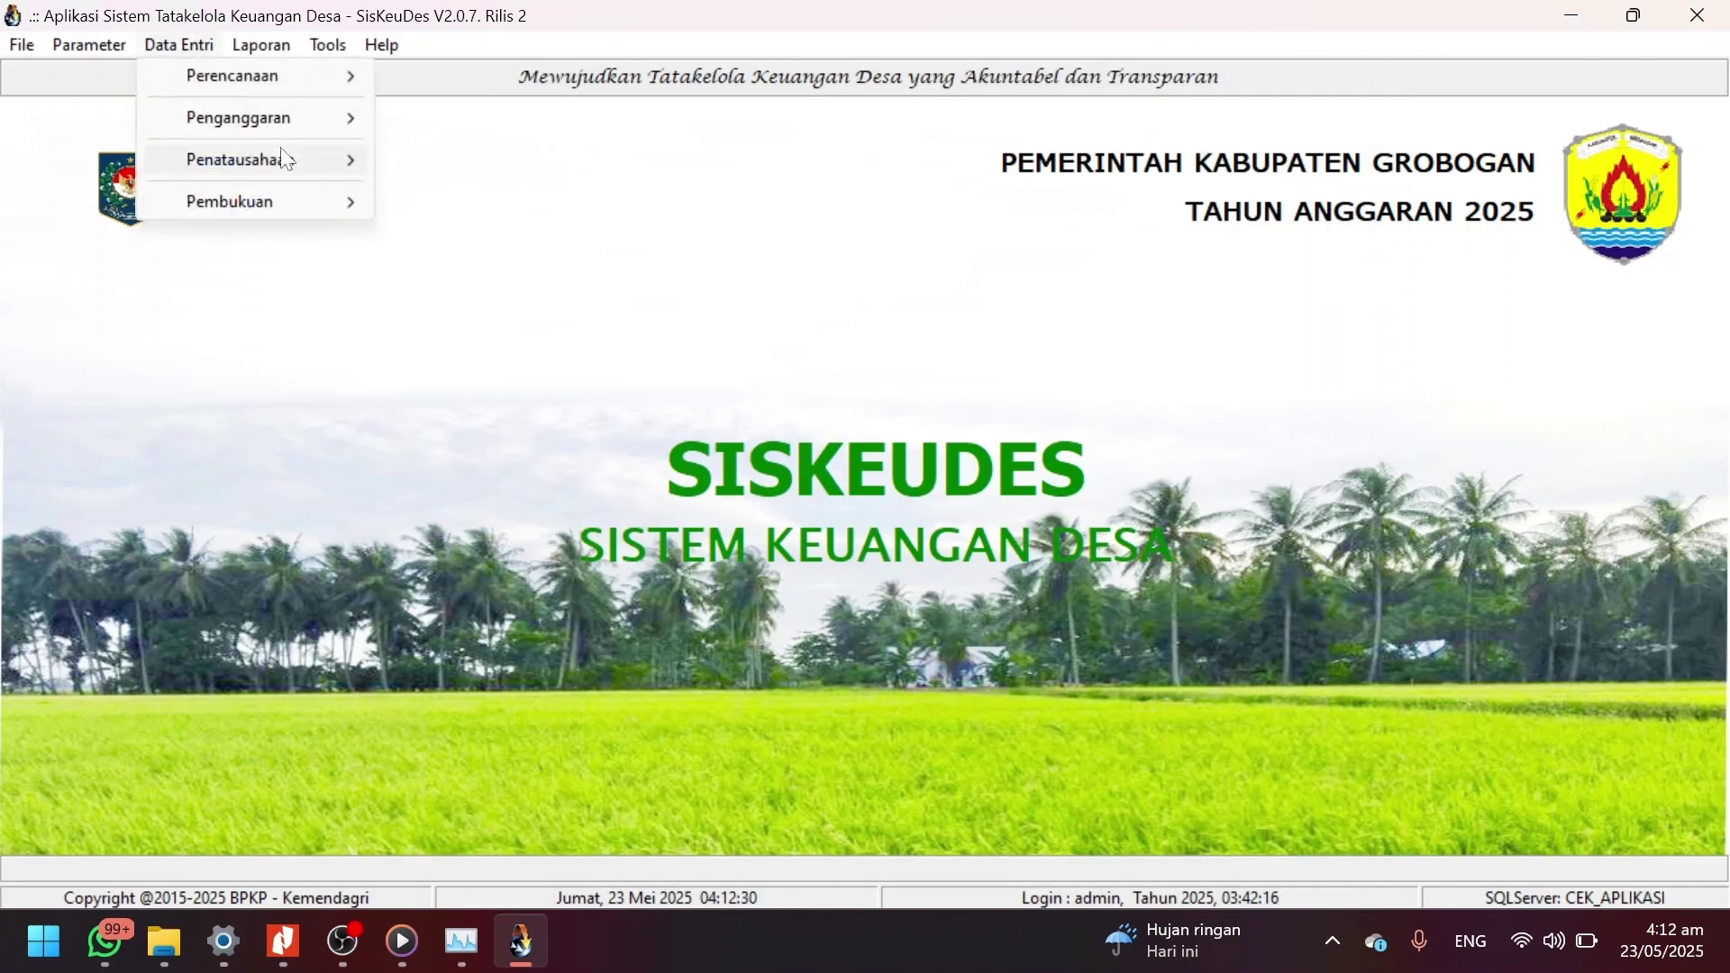
mouse_move(279, 159)
left_click(479, 231)
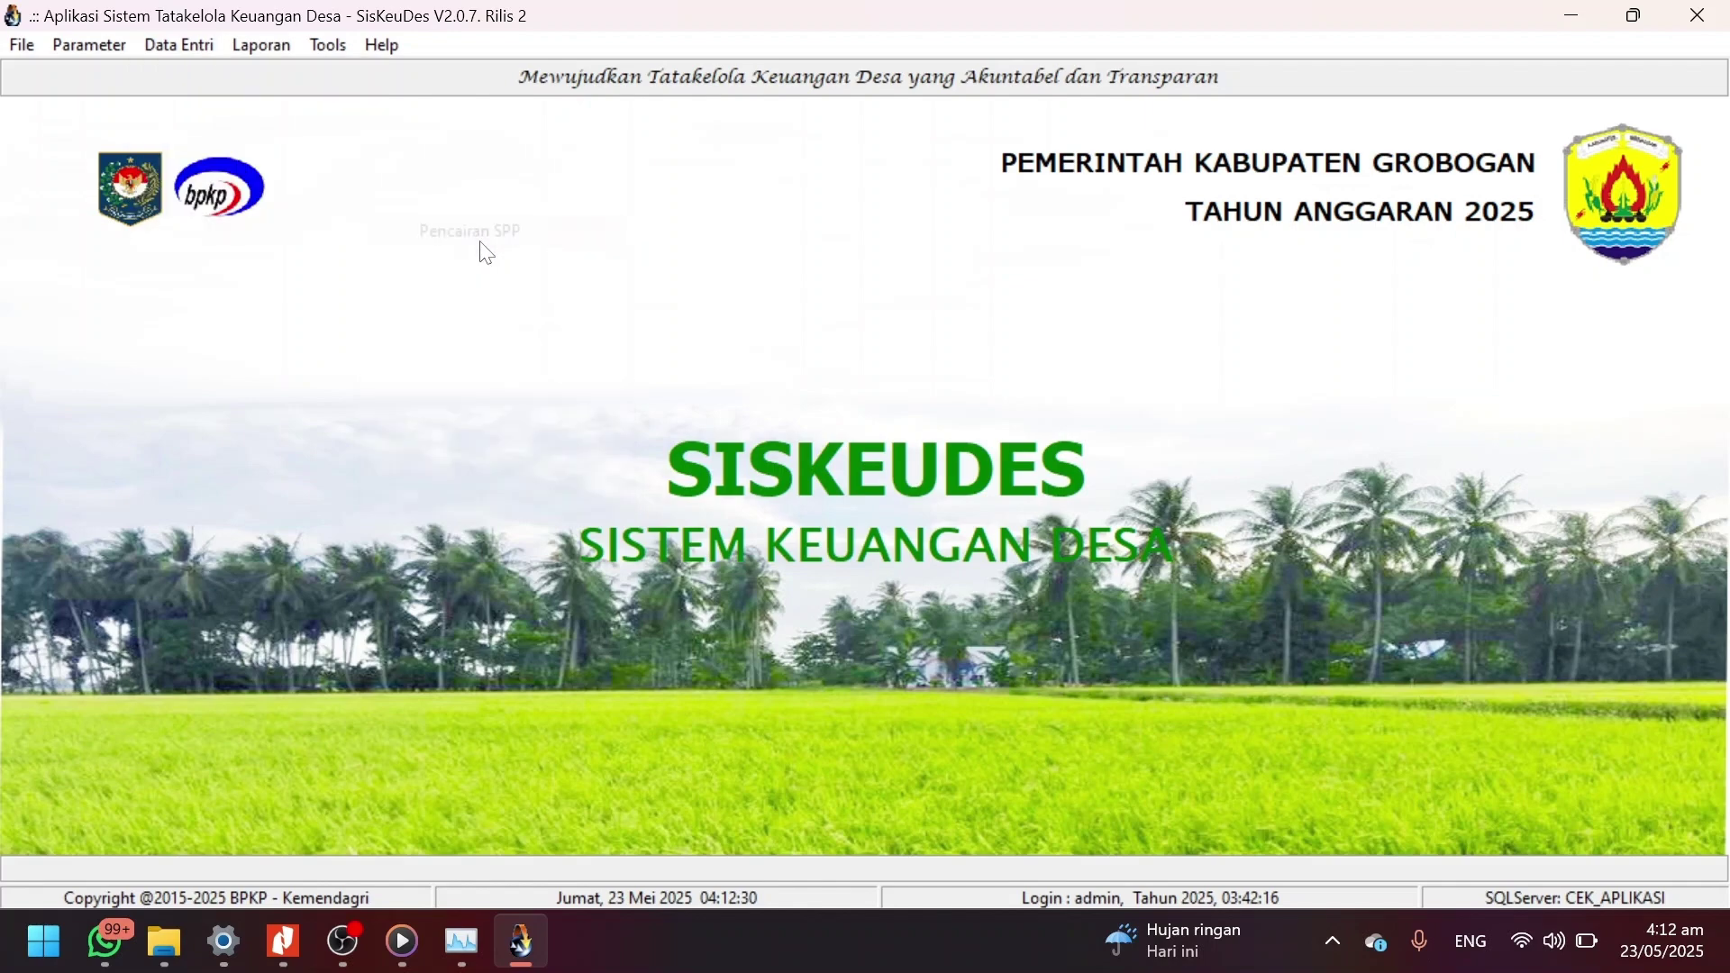
left_click(492, 290)
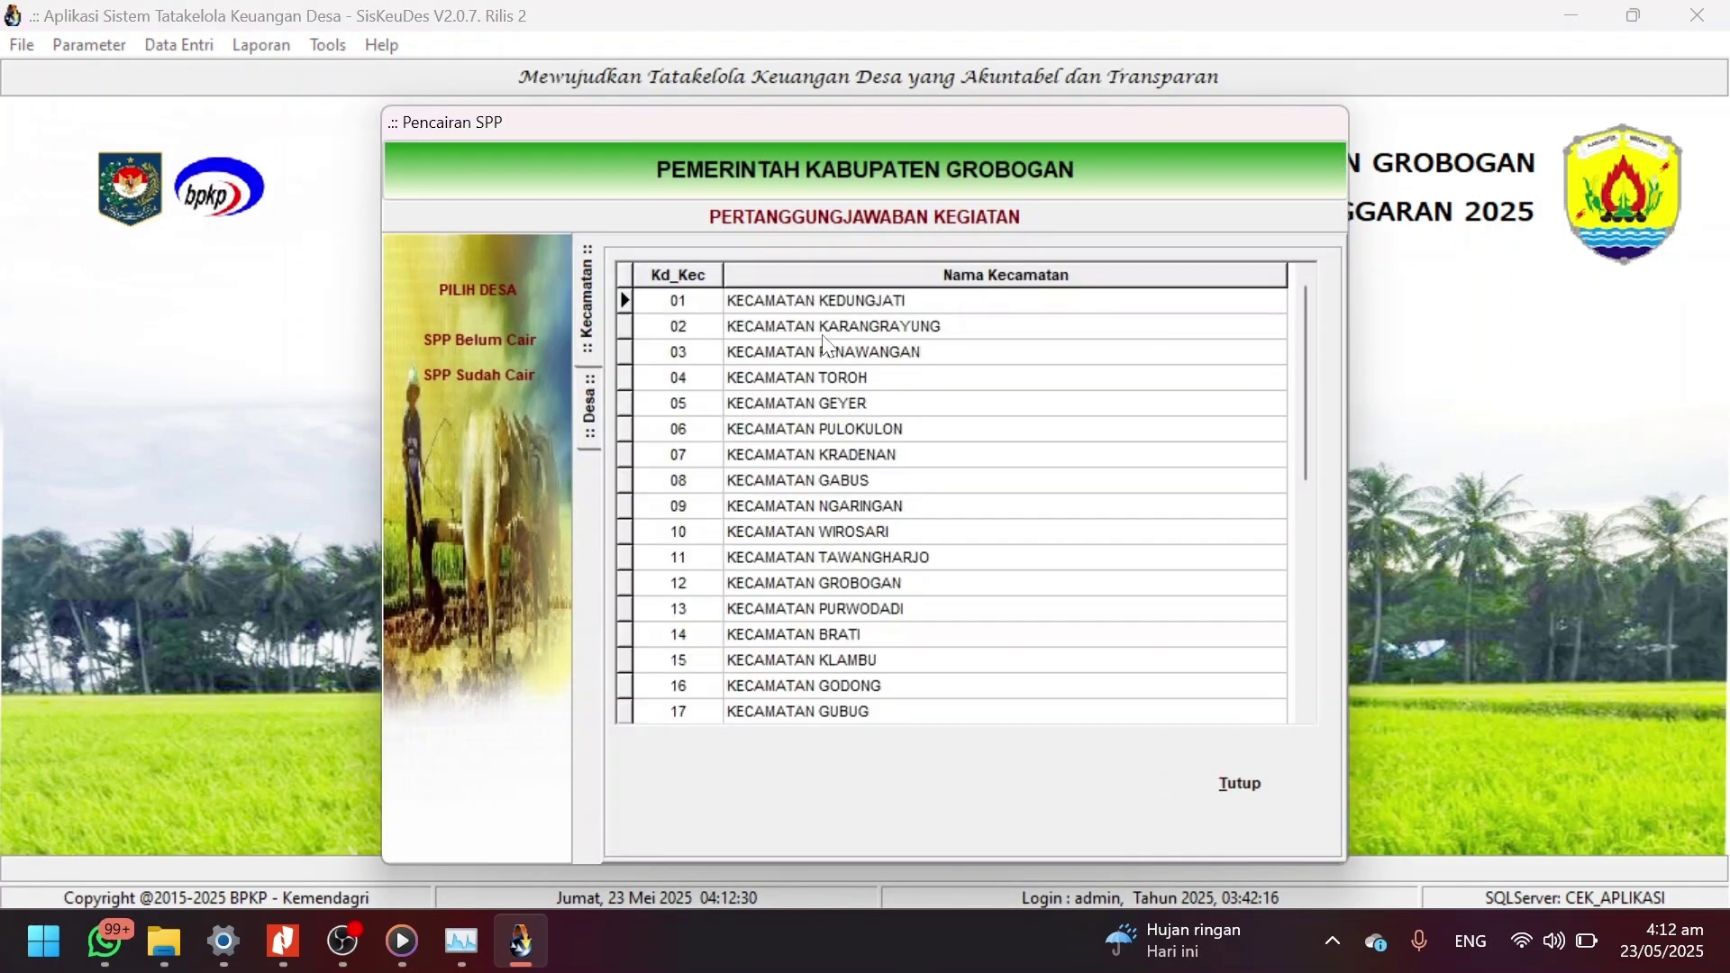
double_click(853, 359)
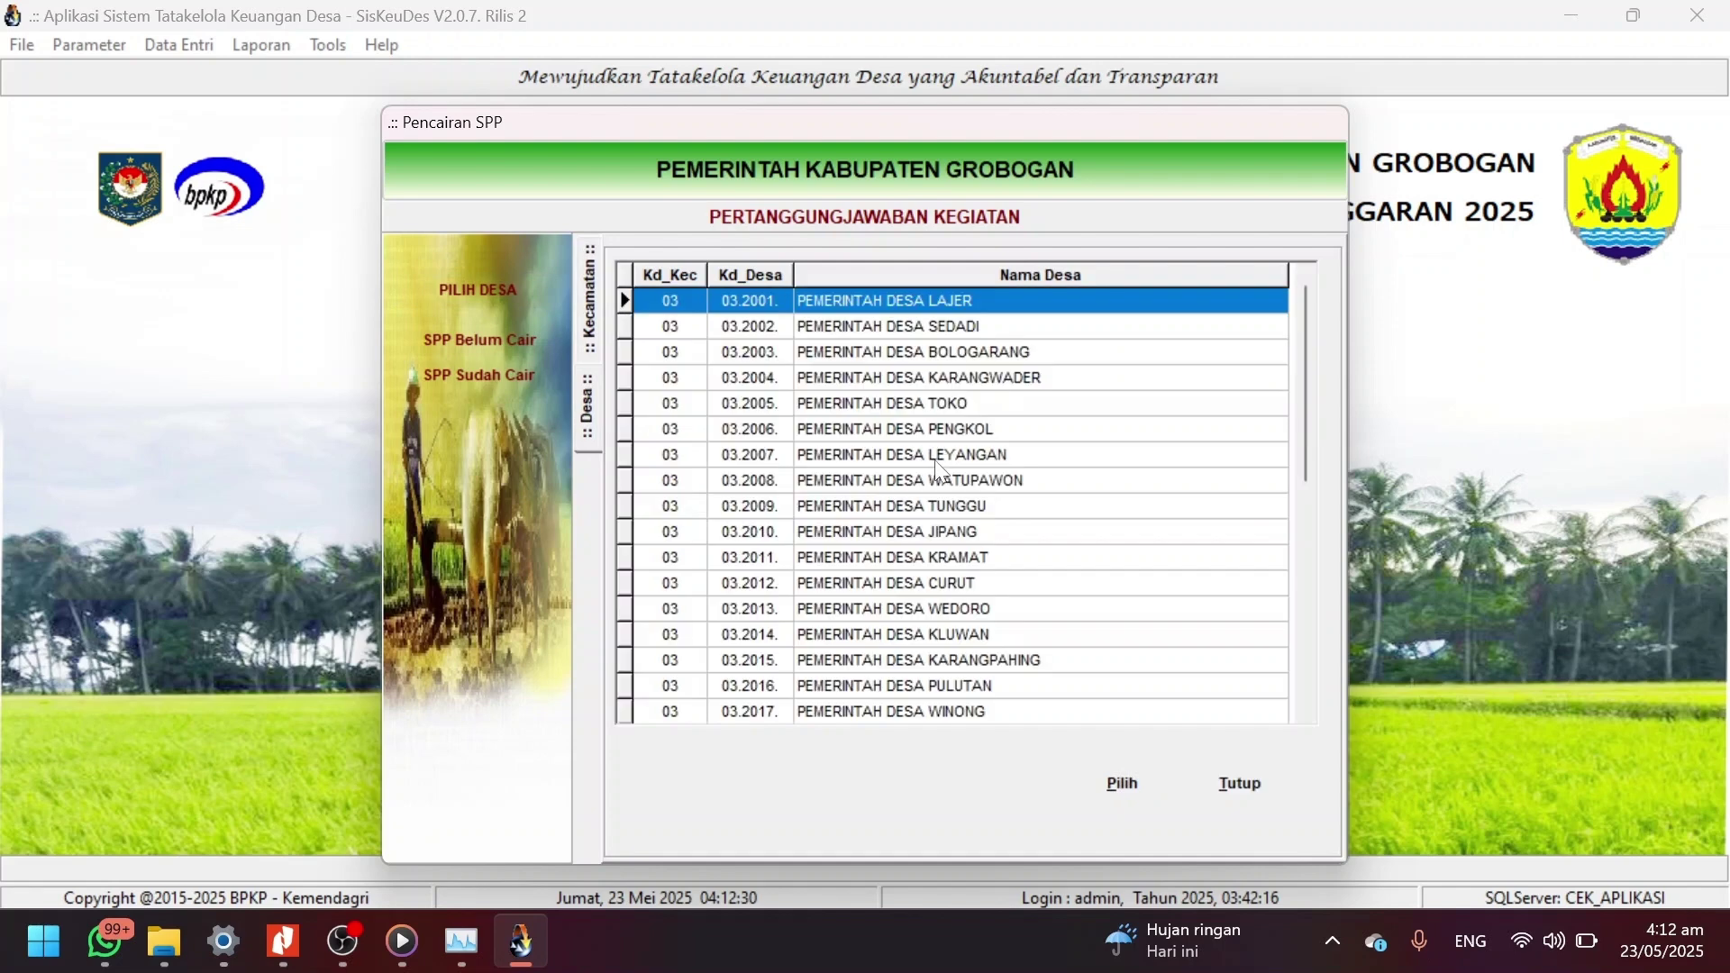
double_click(931, 556)
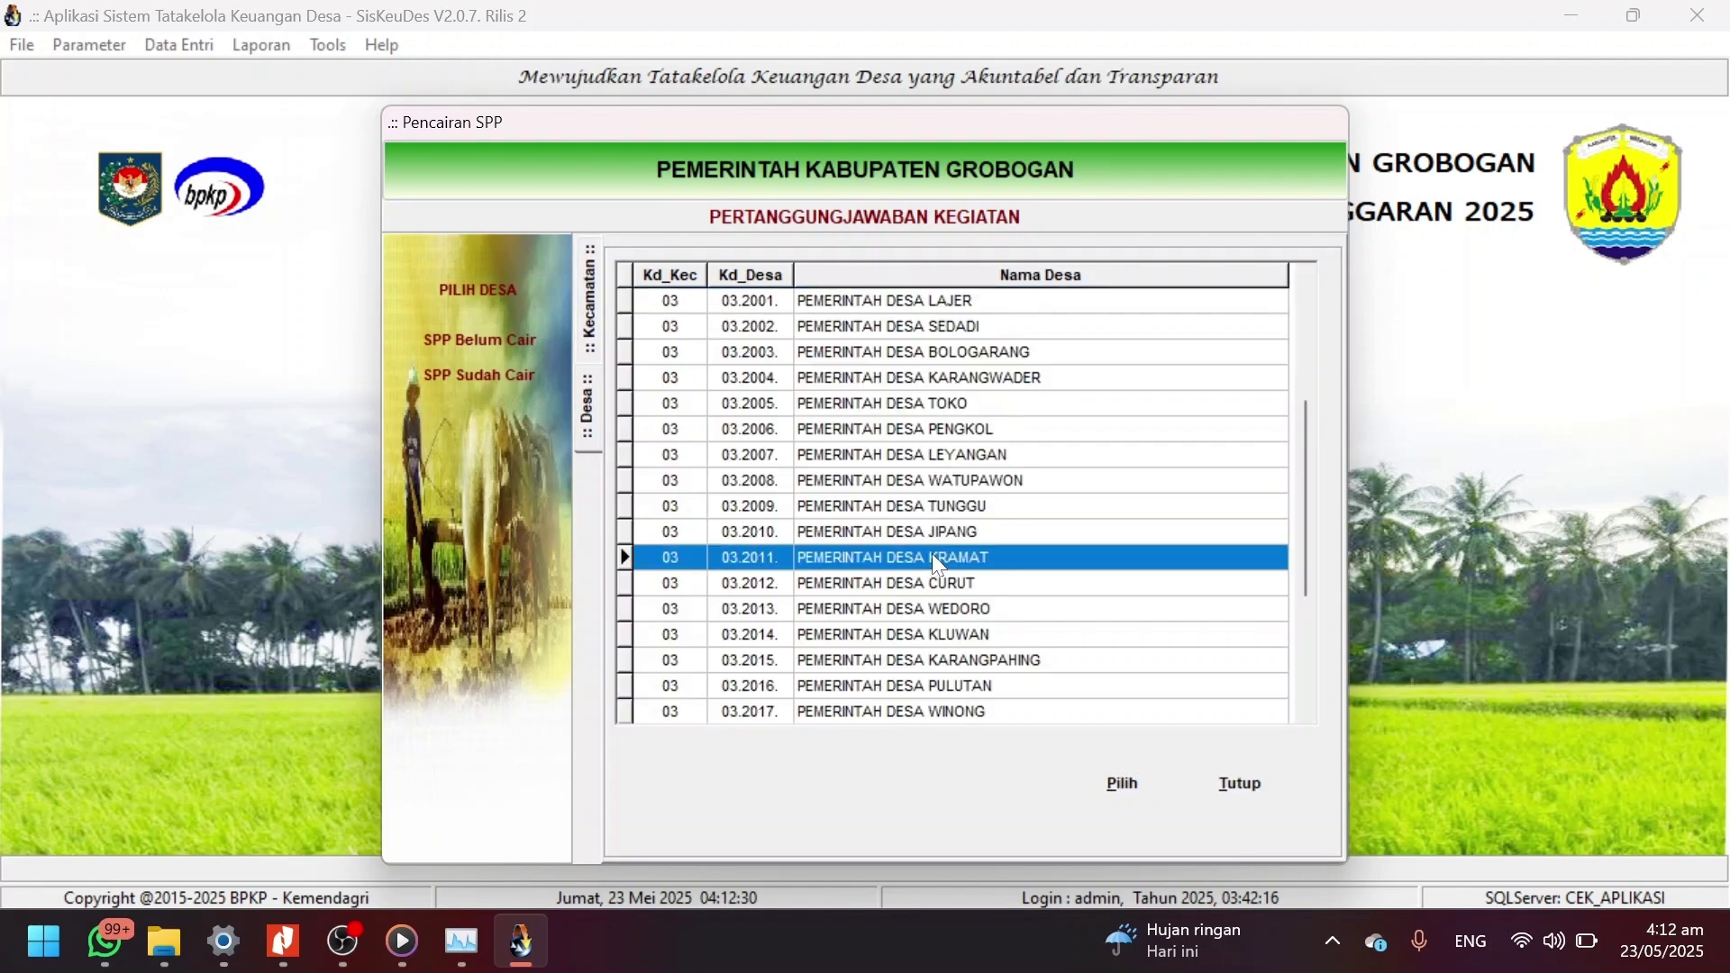
Disburse SPP 0002/SPP/03.2011/2025 on 23/05/2025 via BANK BKK, save, and close the window.
left_click(522, 352)
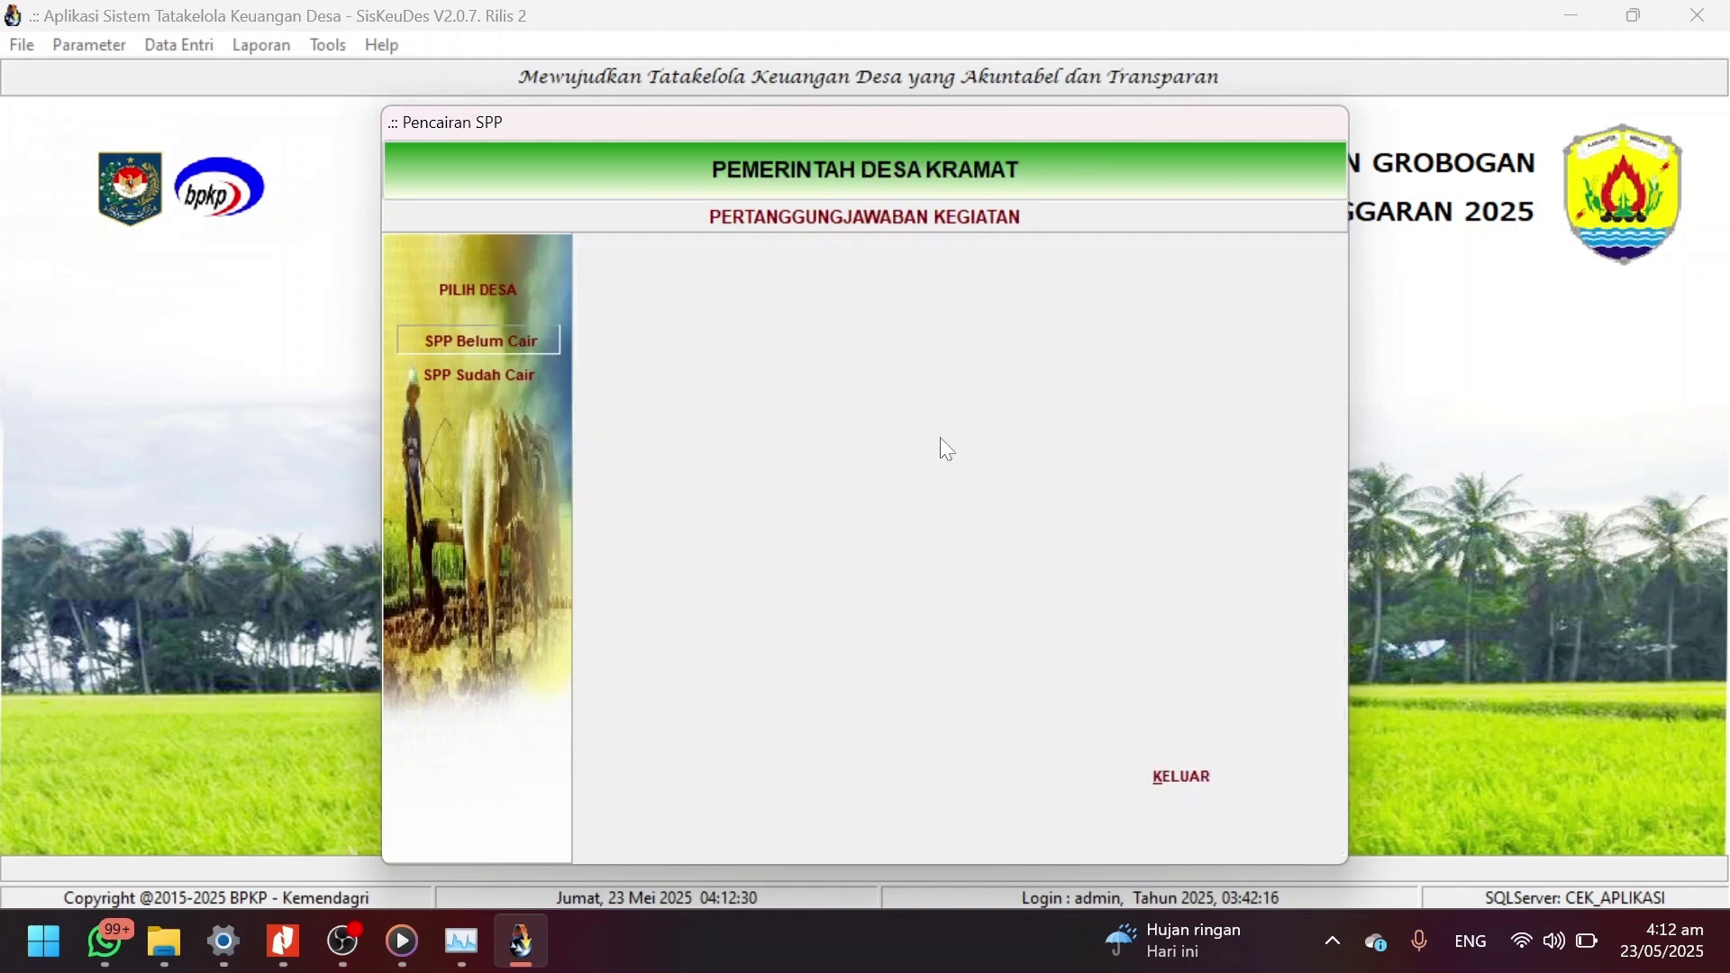
double_click(914, 301)
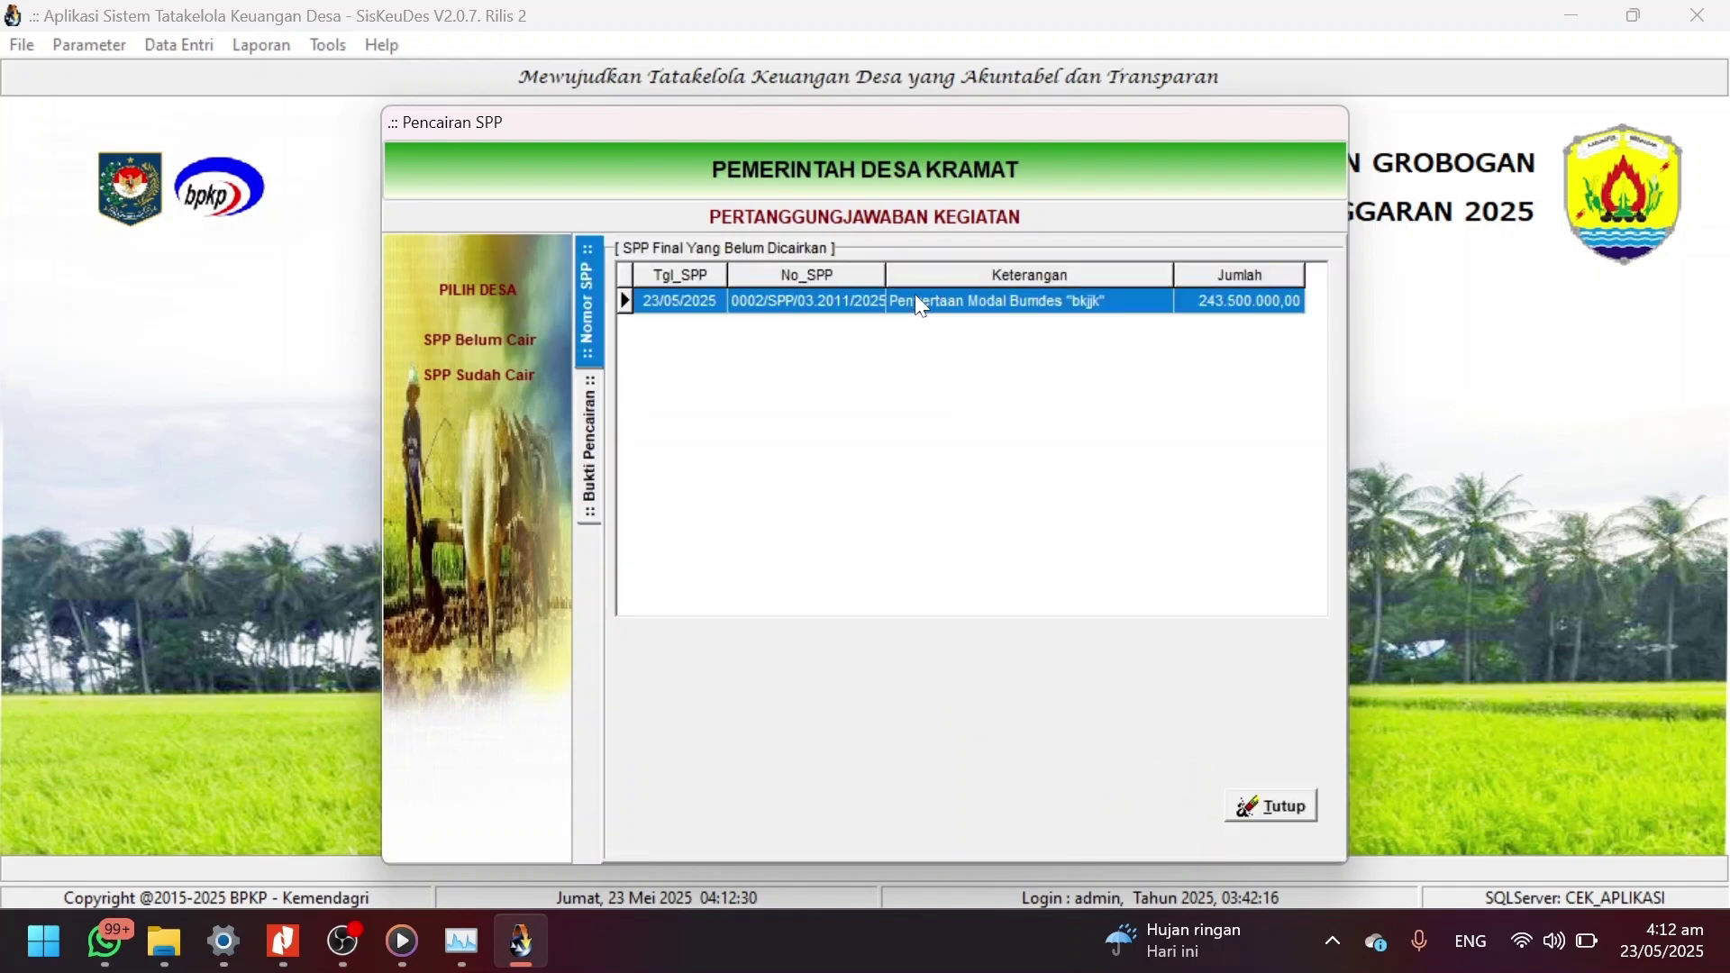
left_click(681, 803)
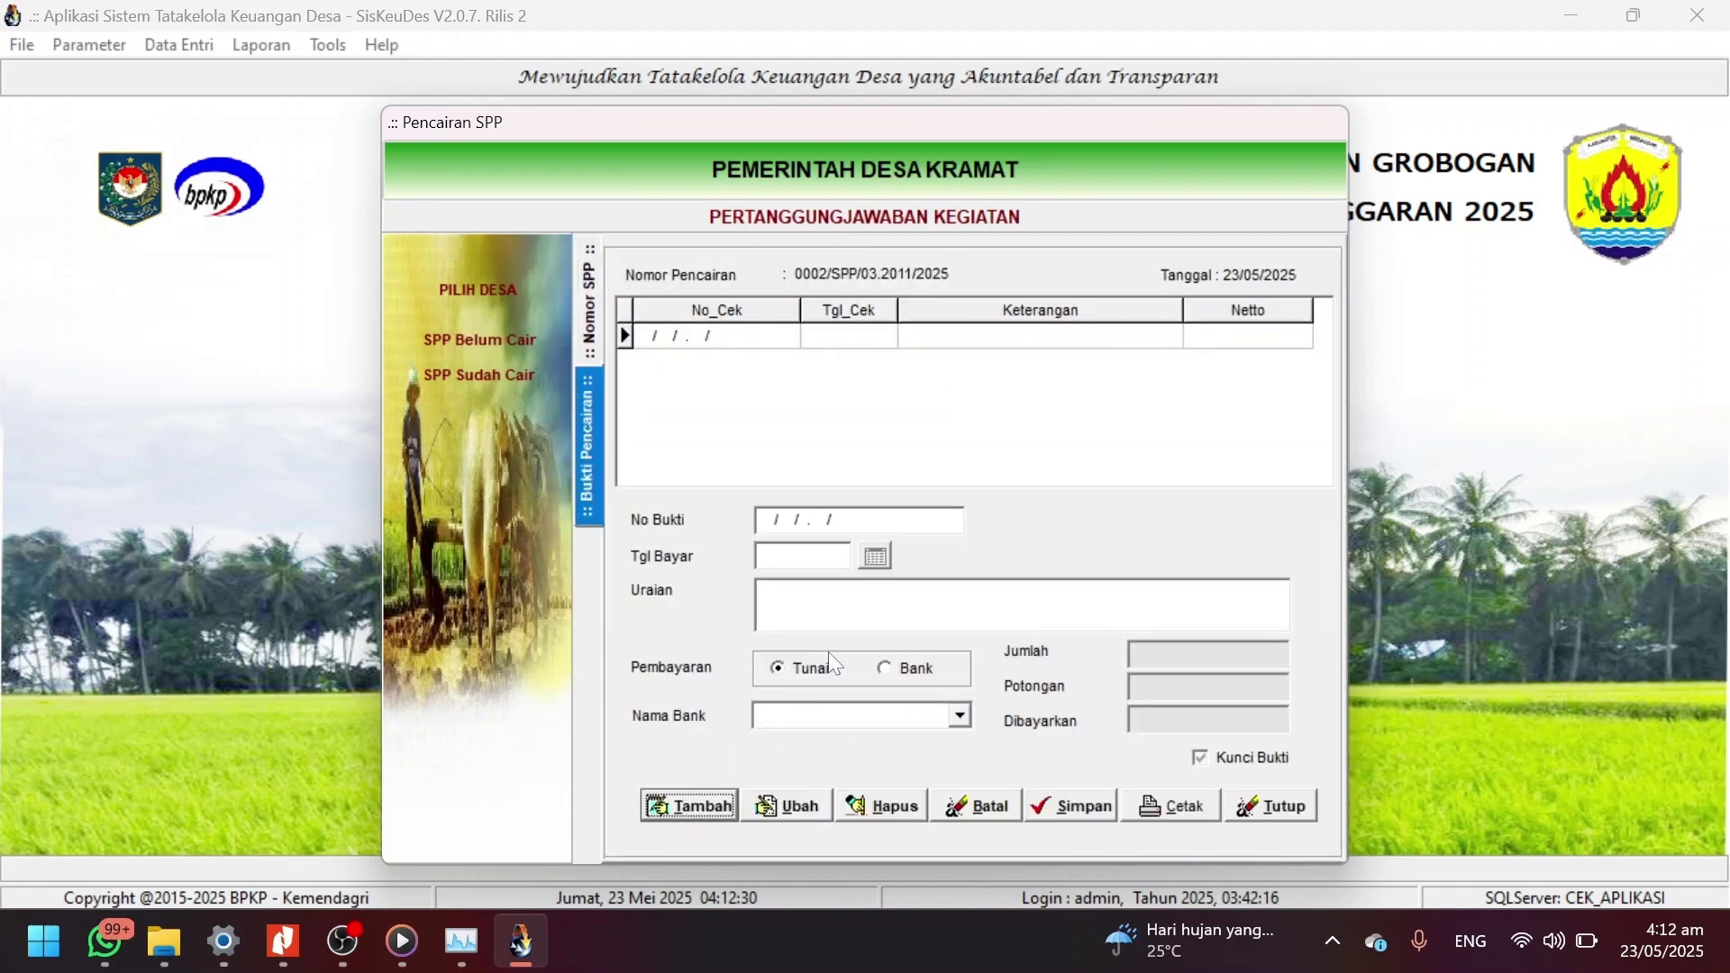
left_click(878, 553)
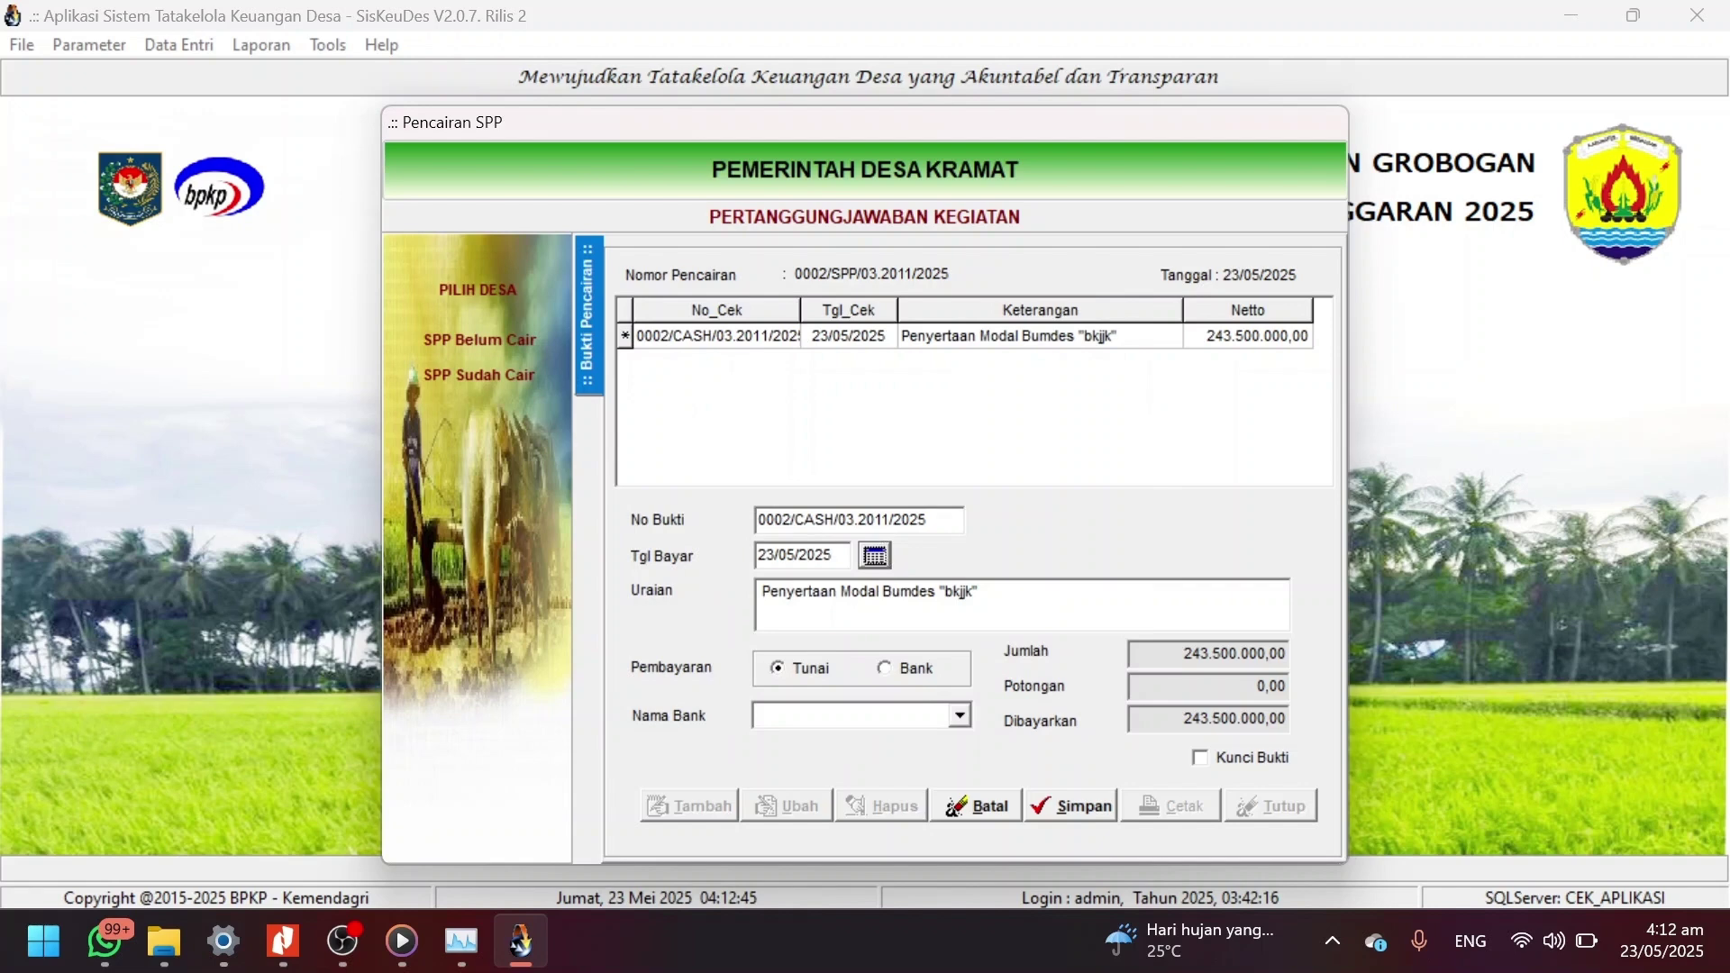
left_click(885, 667)
left_click(961, 716)
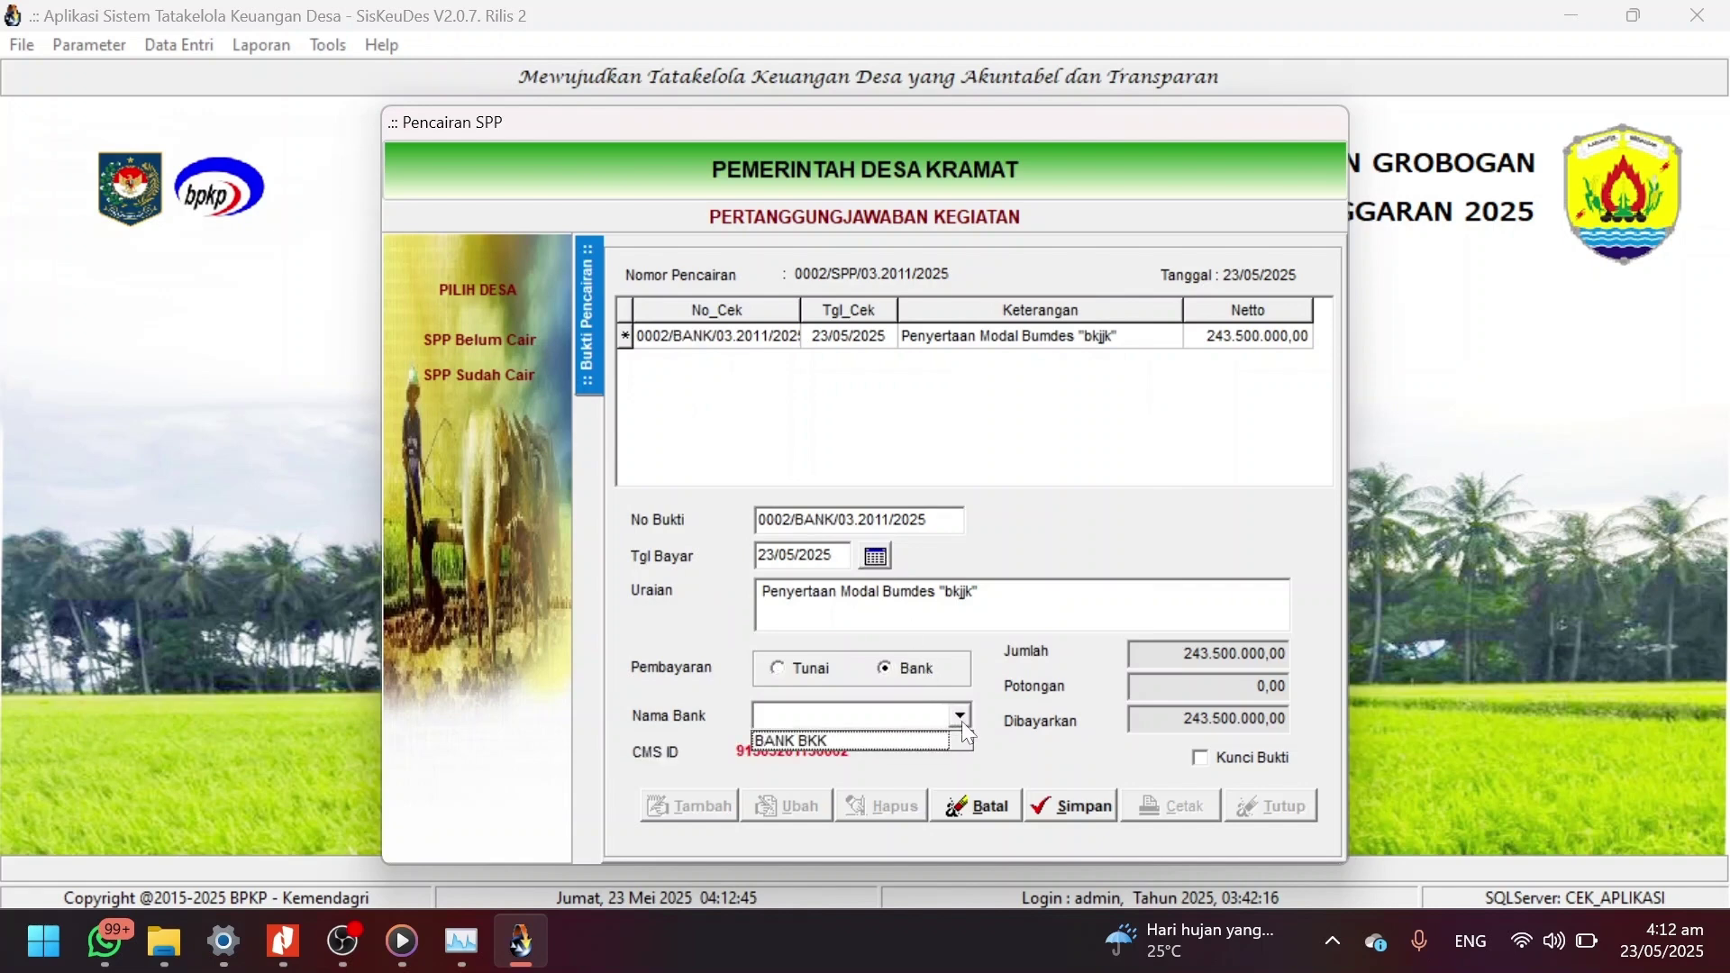
left_click(961, 716)
left_click(1073, 811)
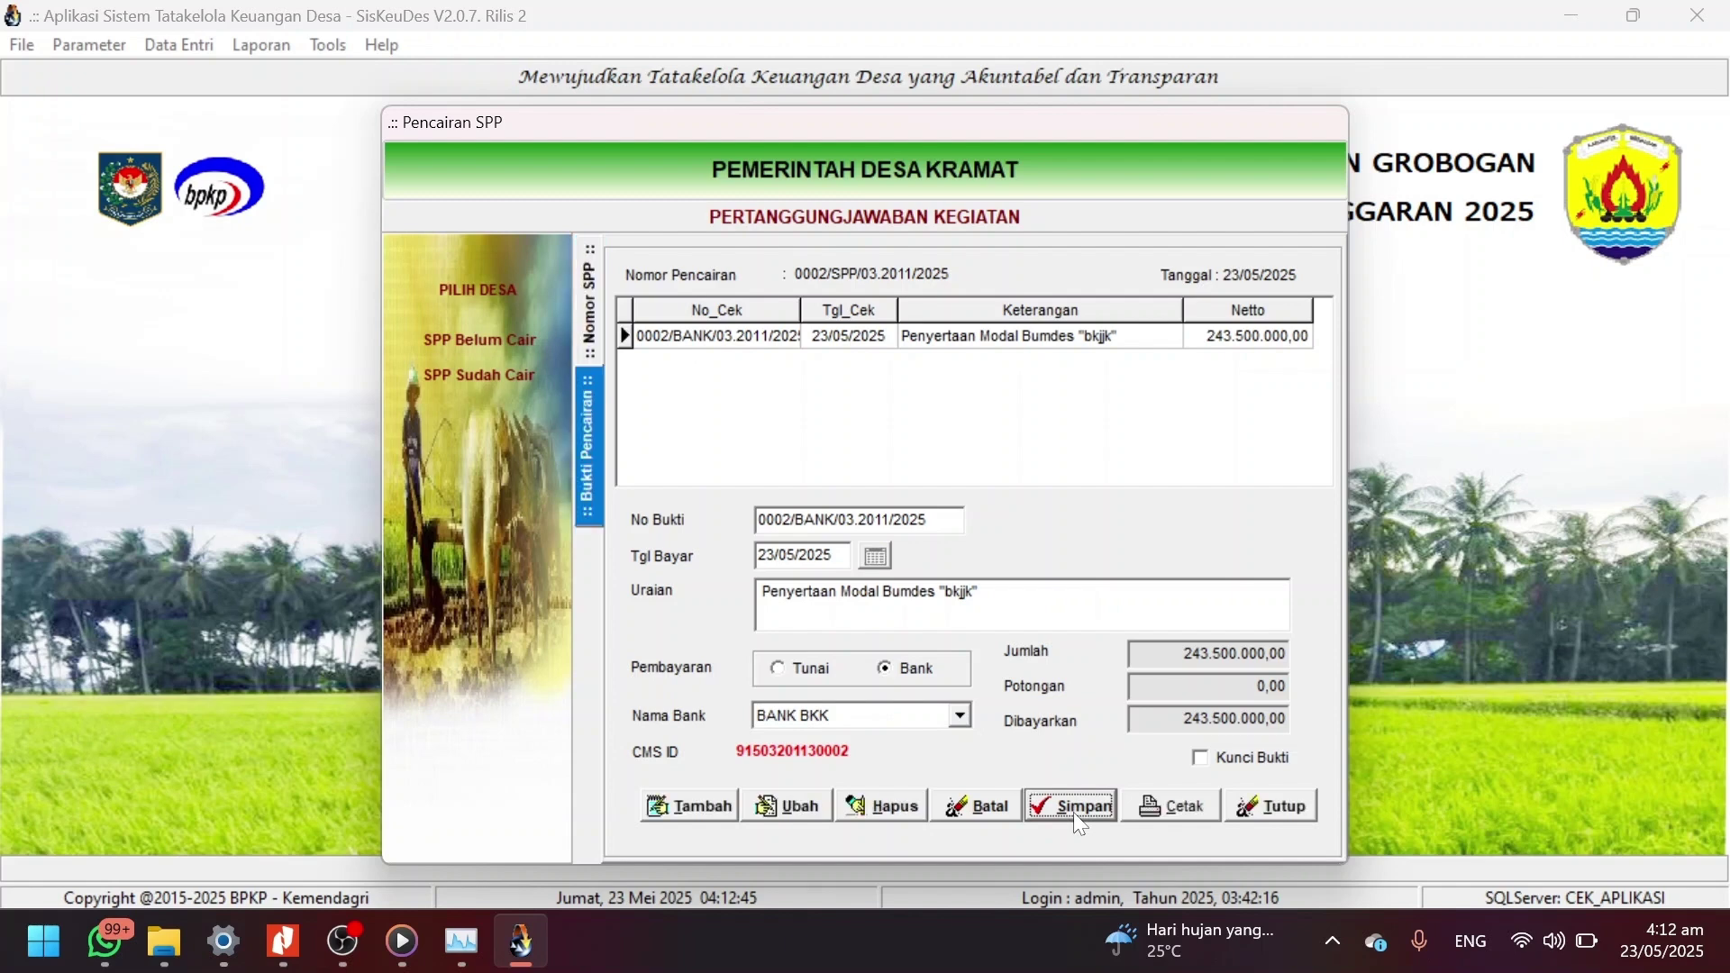
left_click(1278, 808)
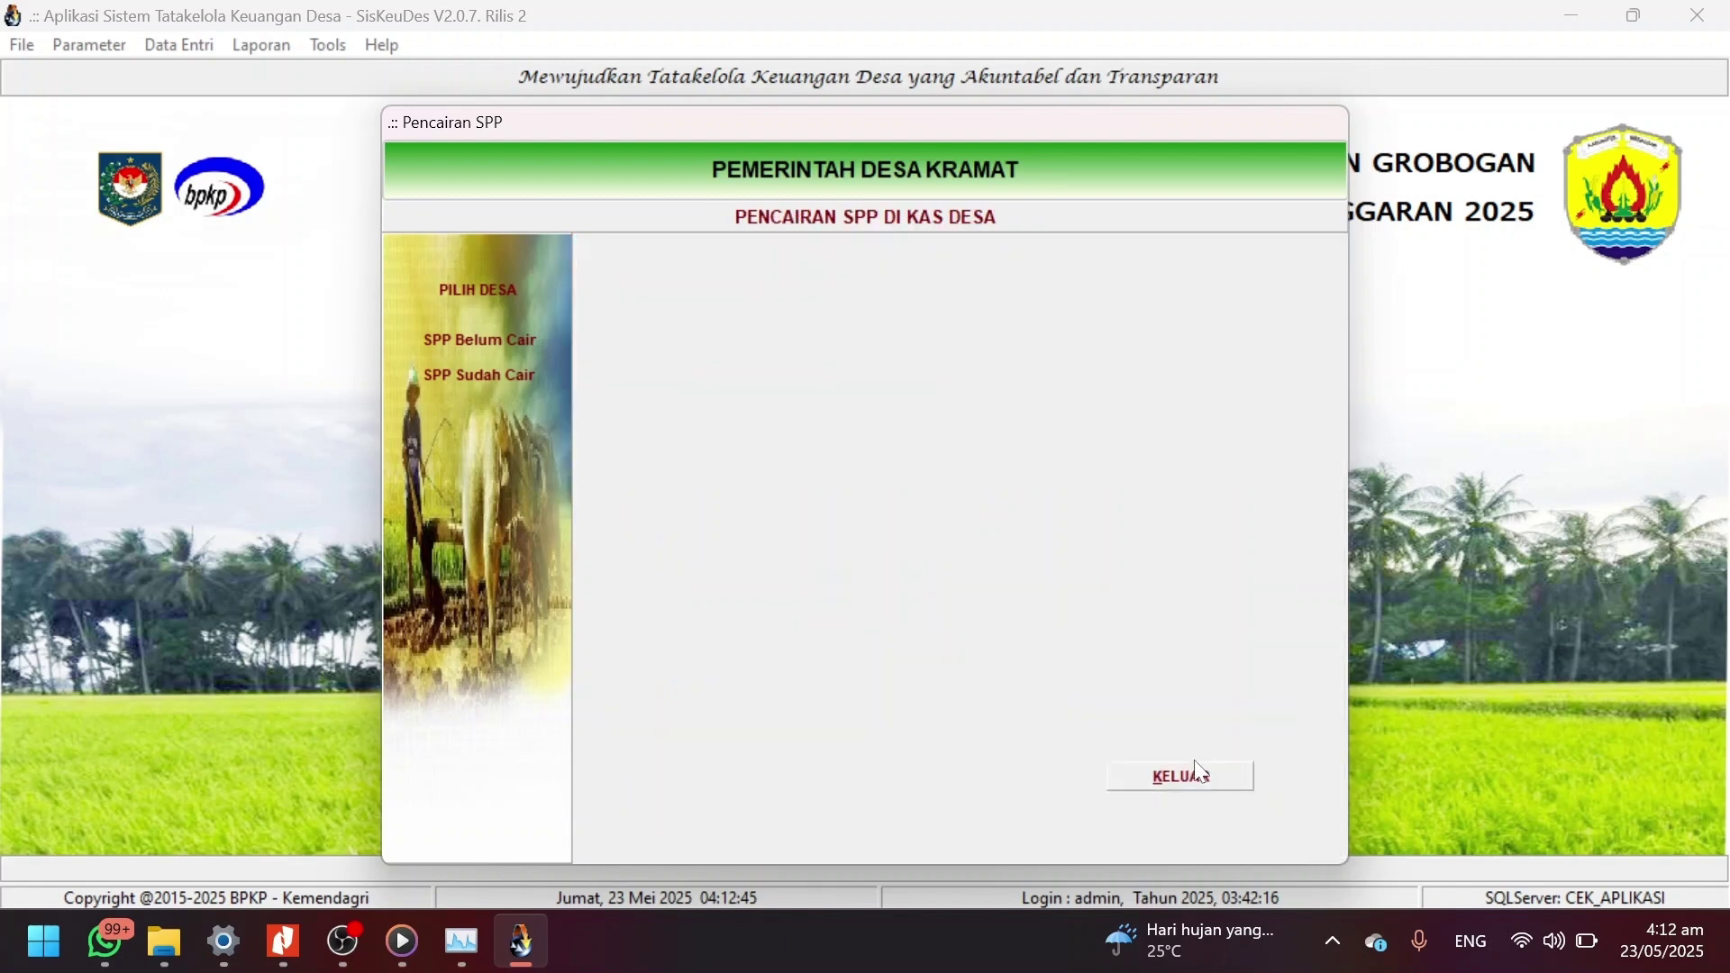
left_click(1162, 784)
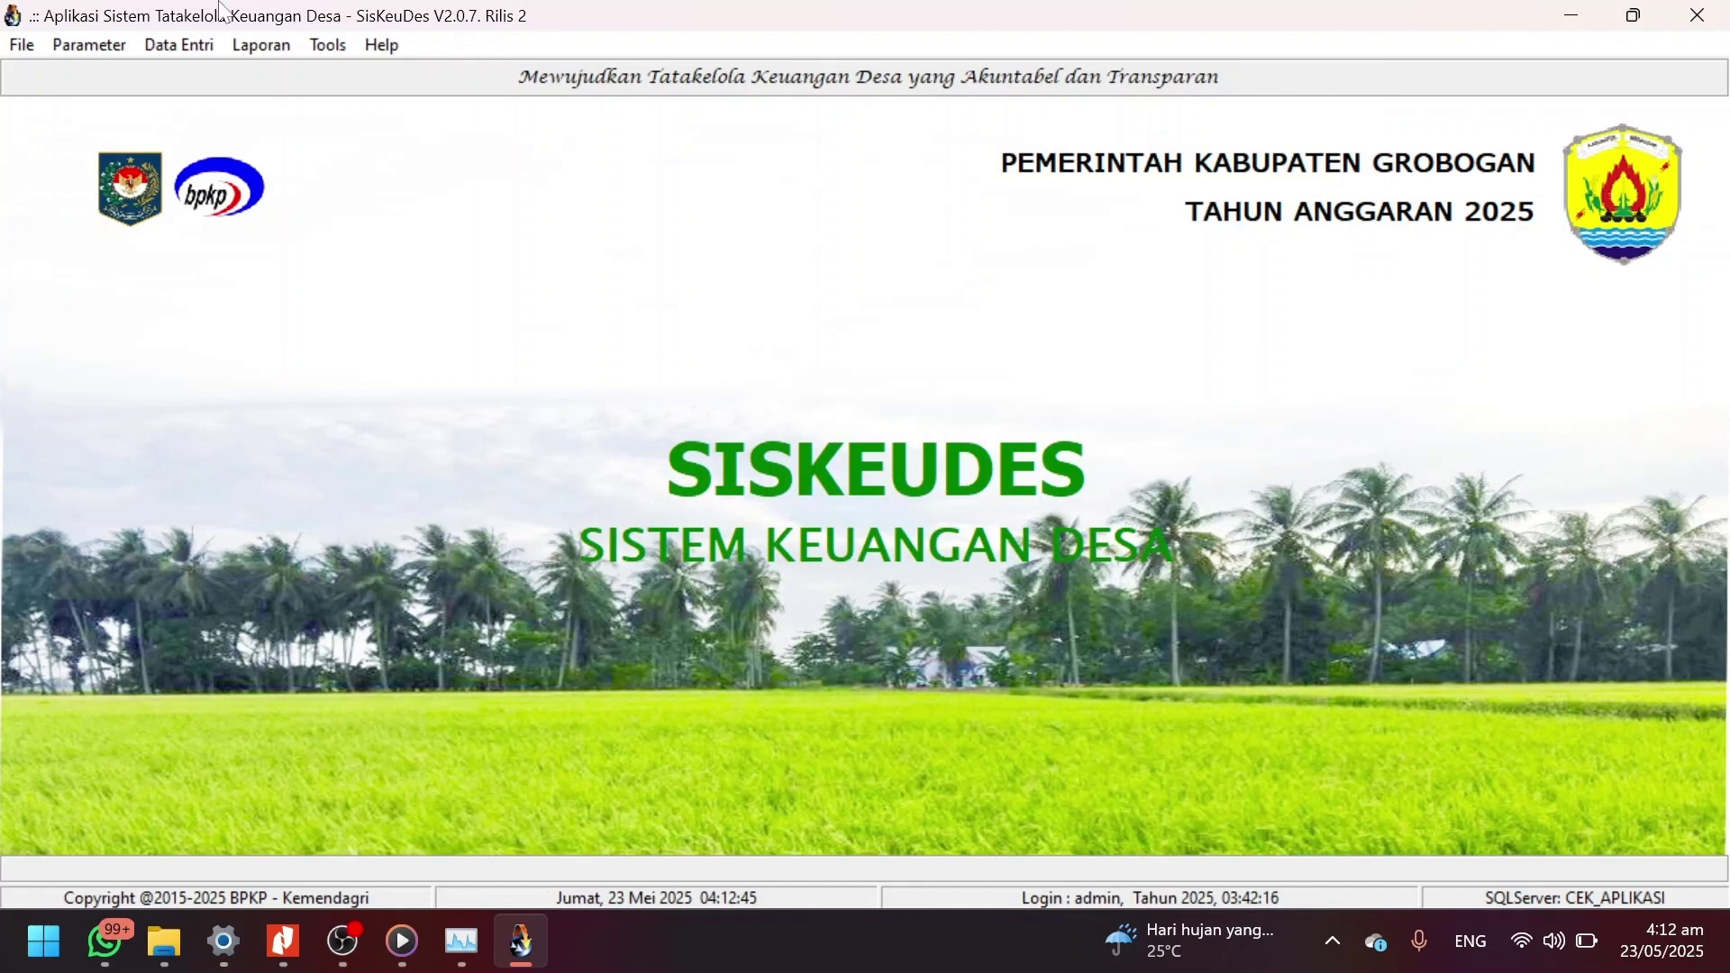
Choose Laporan Realisasi Tagging among the Pertanggungjawaban reports.
left_click(274, 49)
left_click(371, 214)
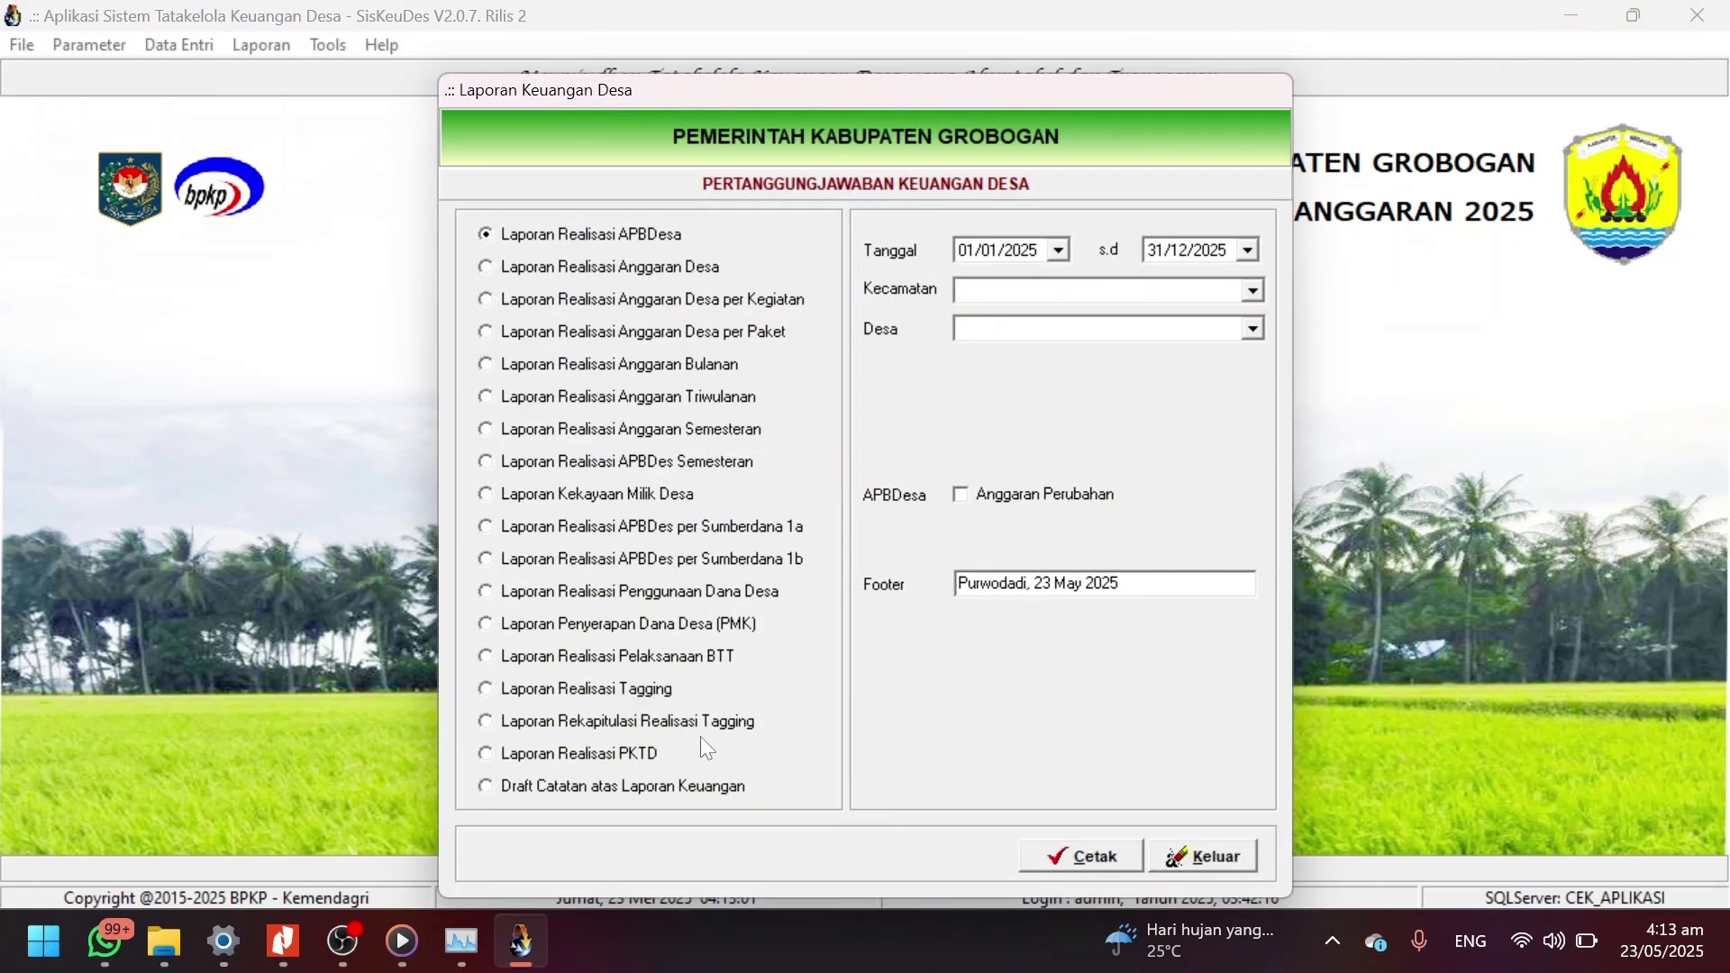
left_click(619, 724)
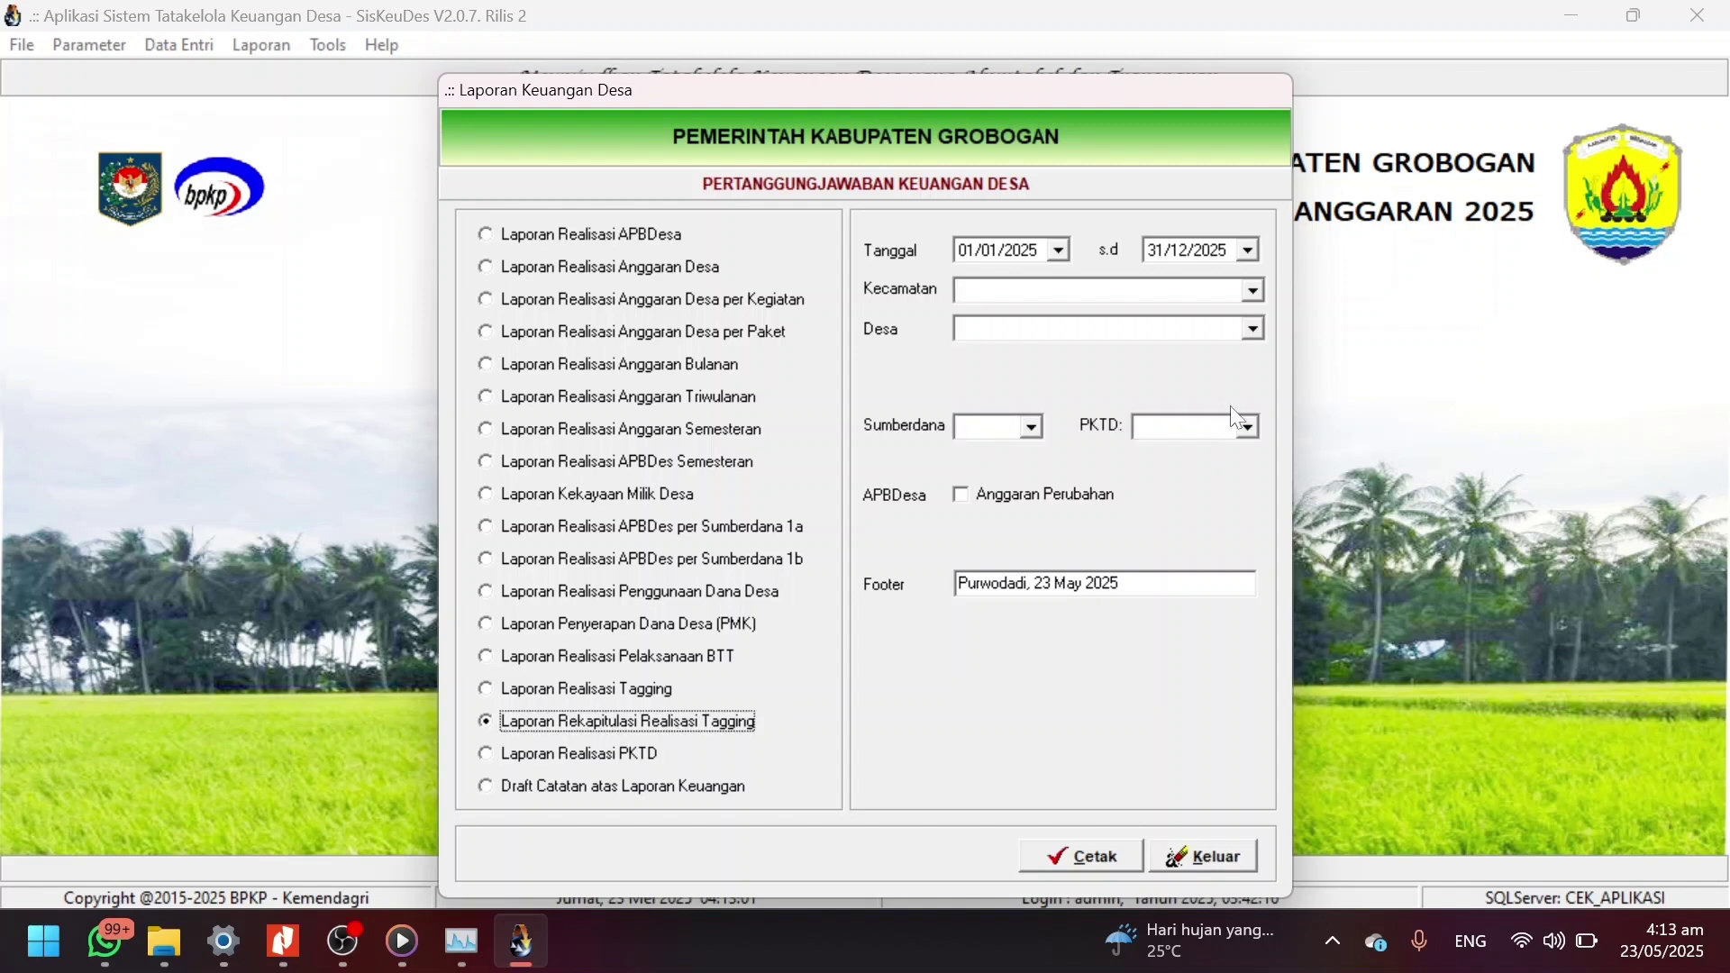
left_click(641, 689)
Set the report district to 03 Penawangan and the village to Kramat.
left_click(1254, 288)
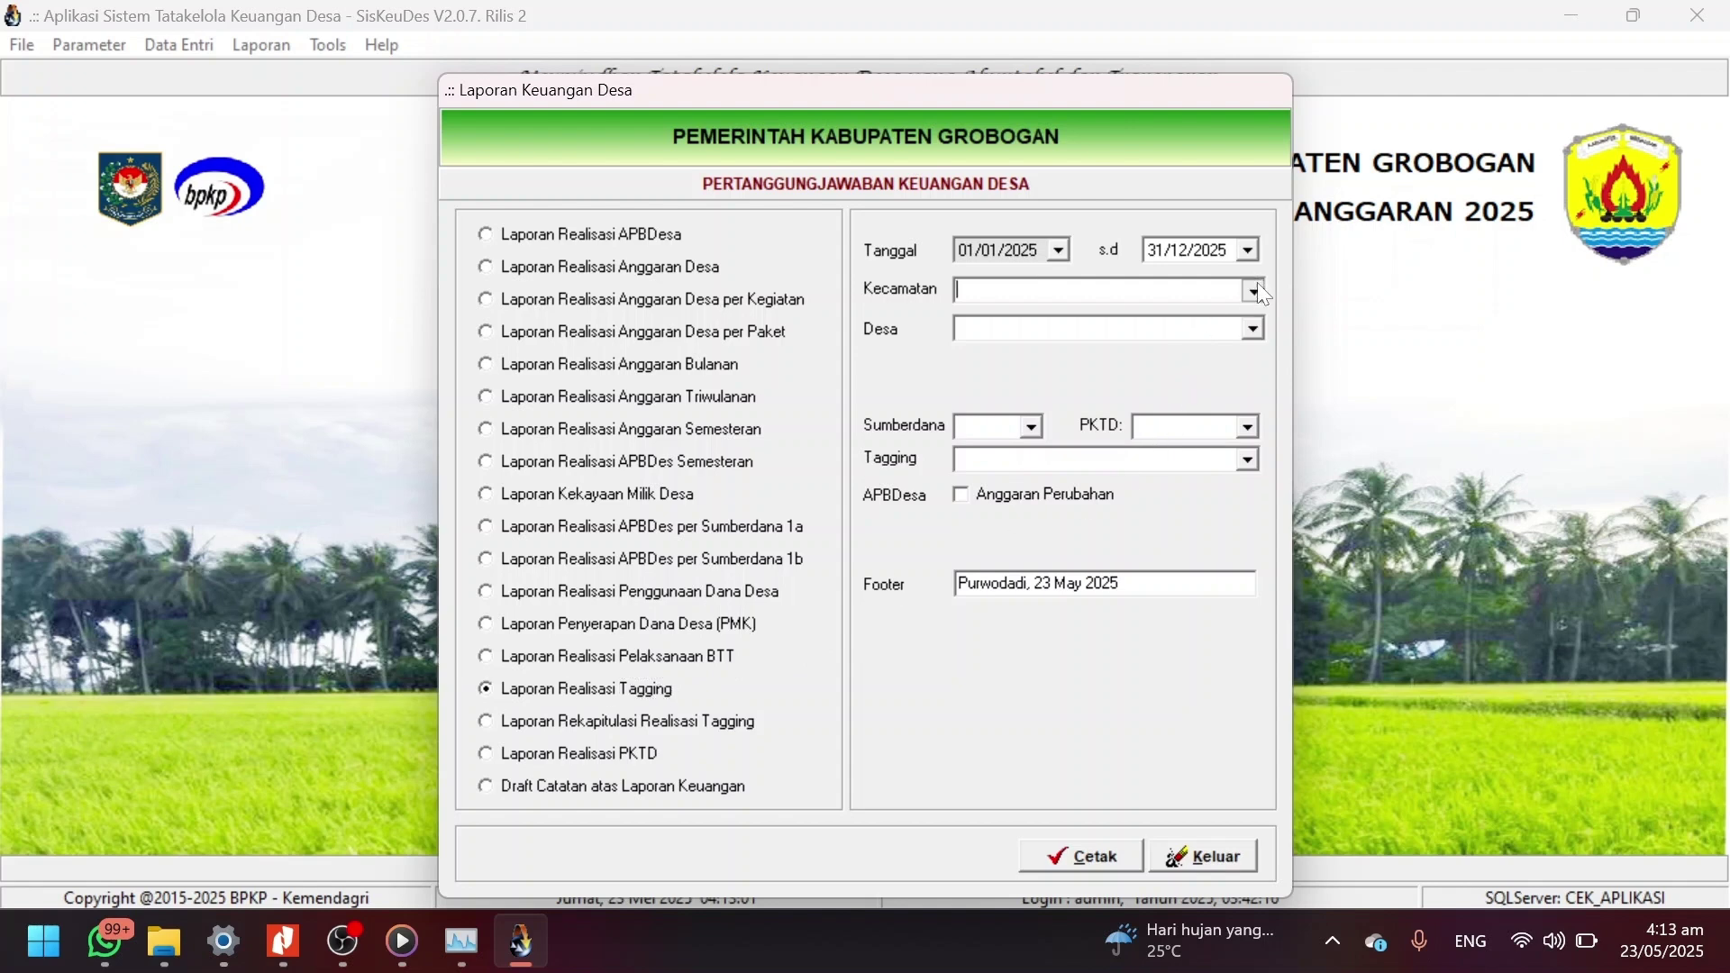
key("Down")
key("Down")
key("Down")
key("Return")
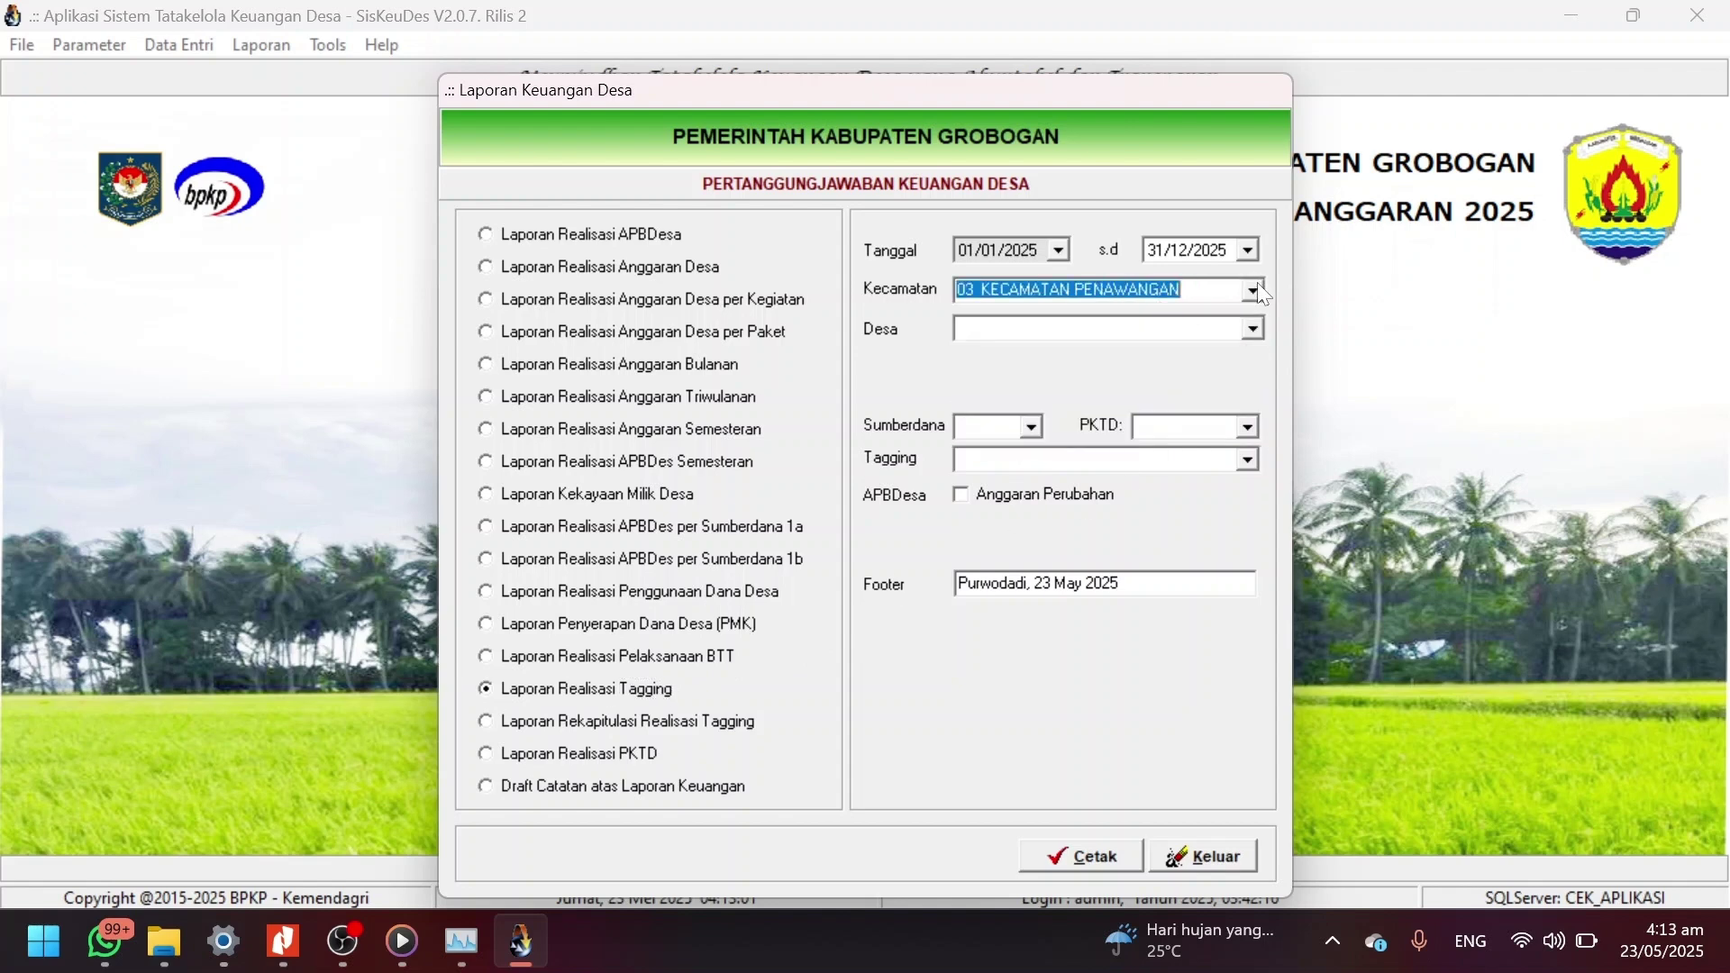
left_click(1254, 327)
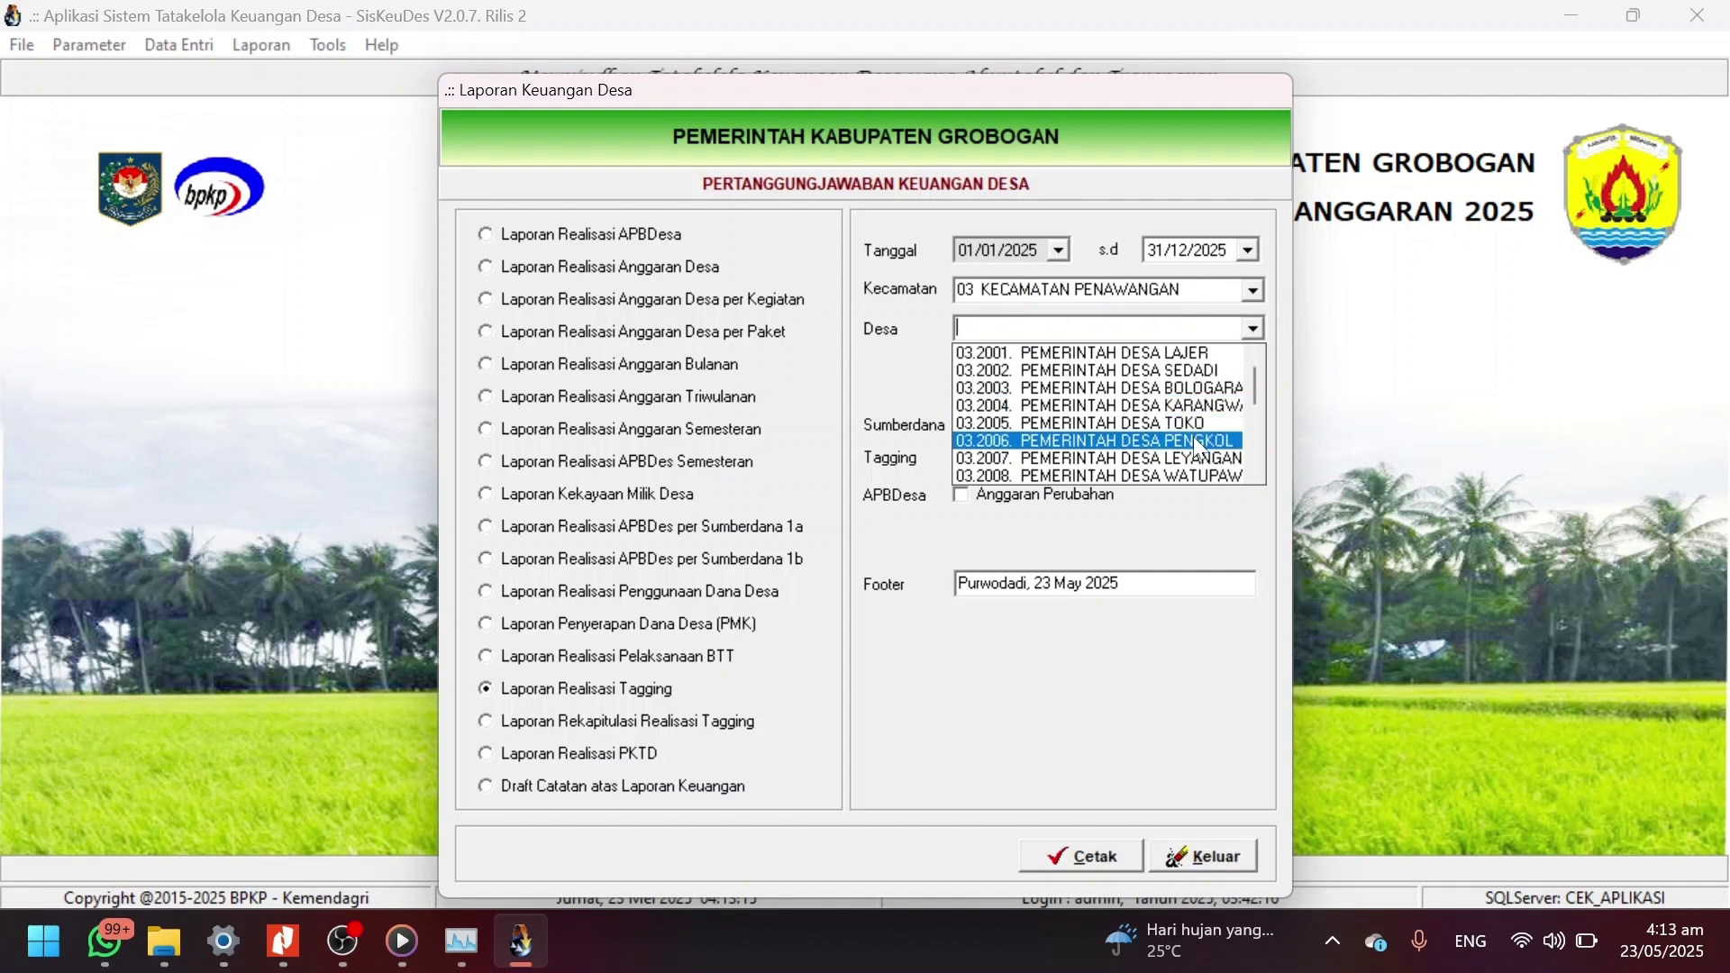
scroll(1198, 450, "down", 4)
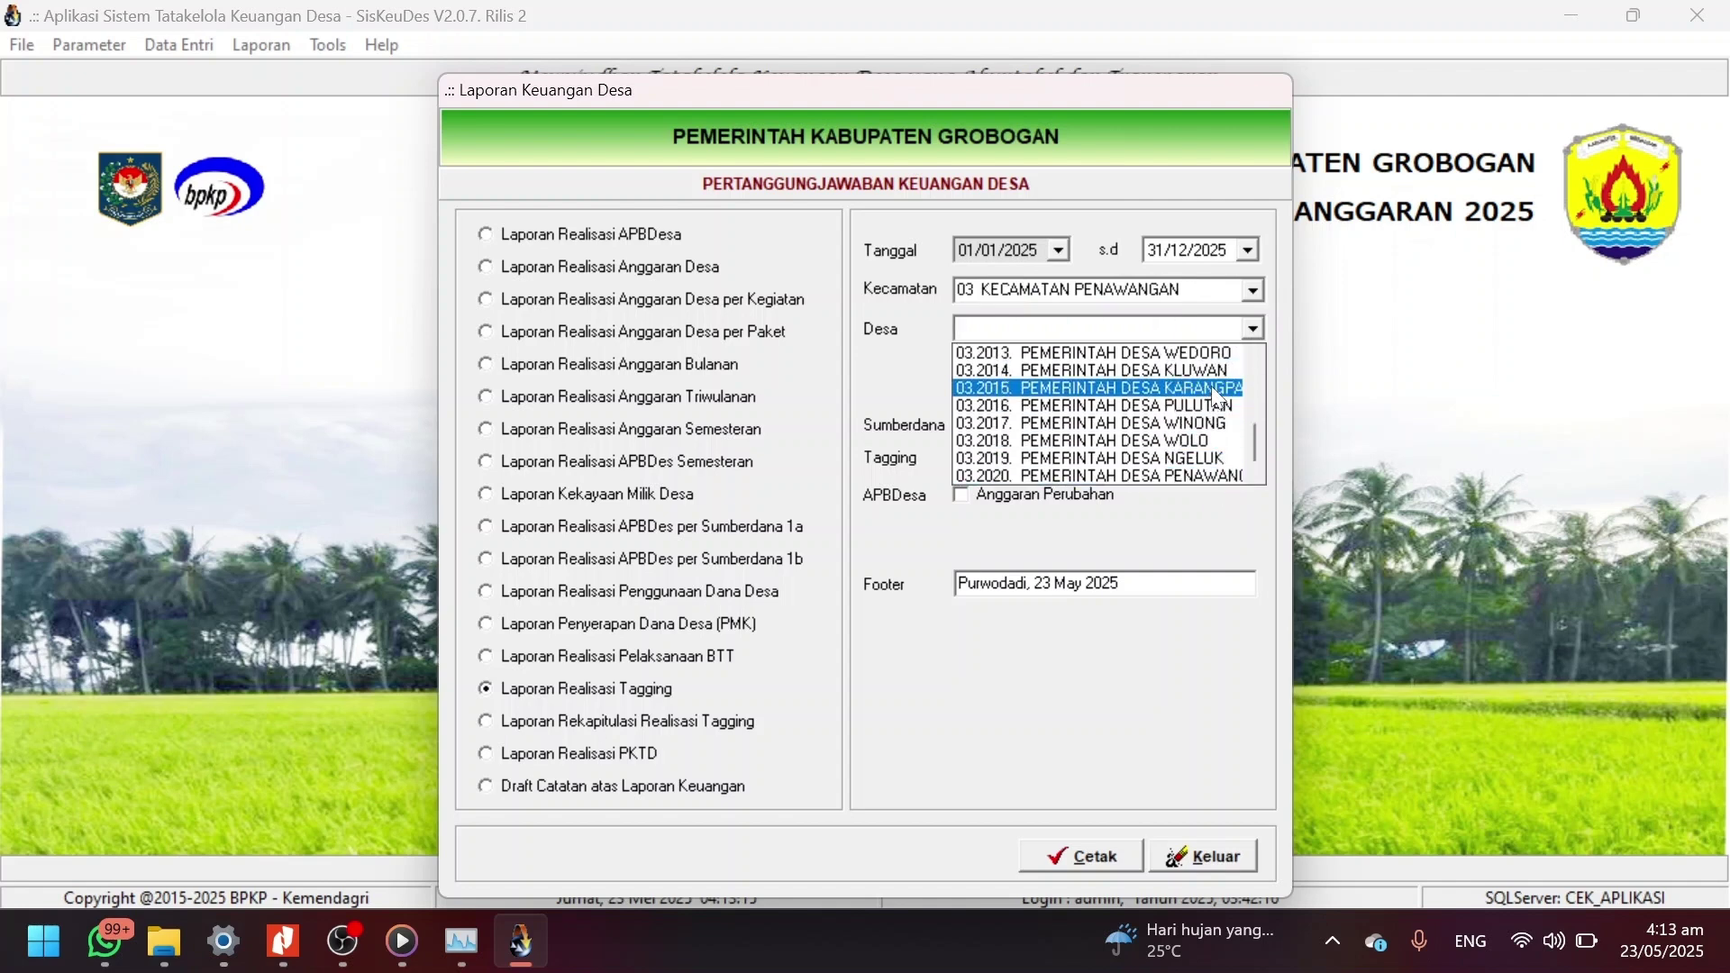
scroll(1216, 434, "up", 1)
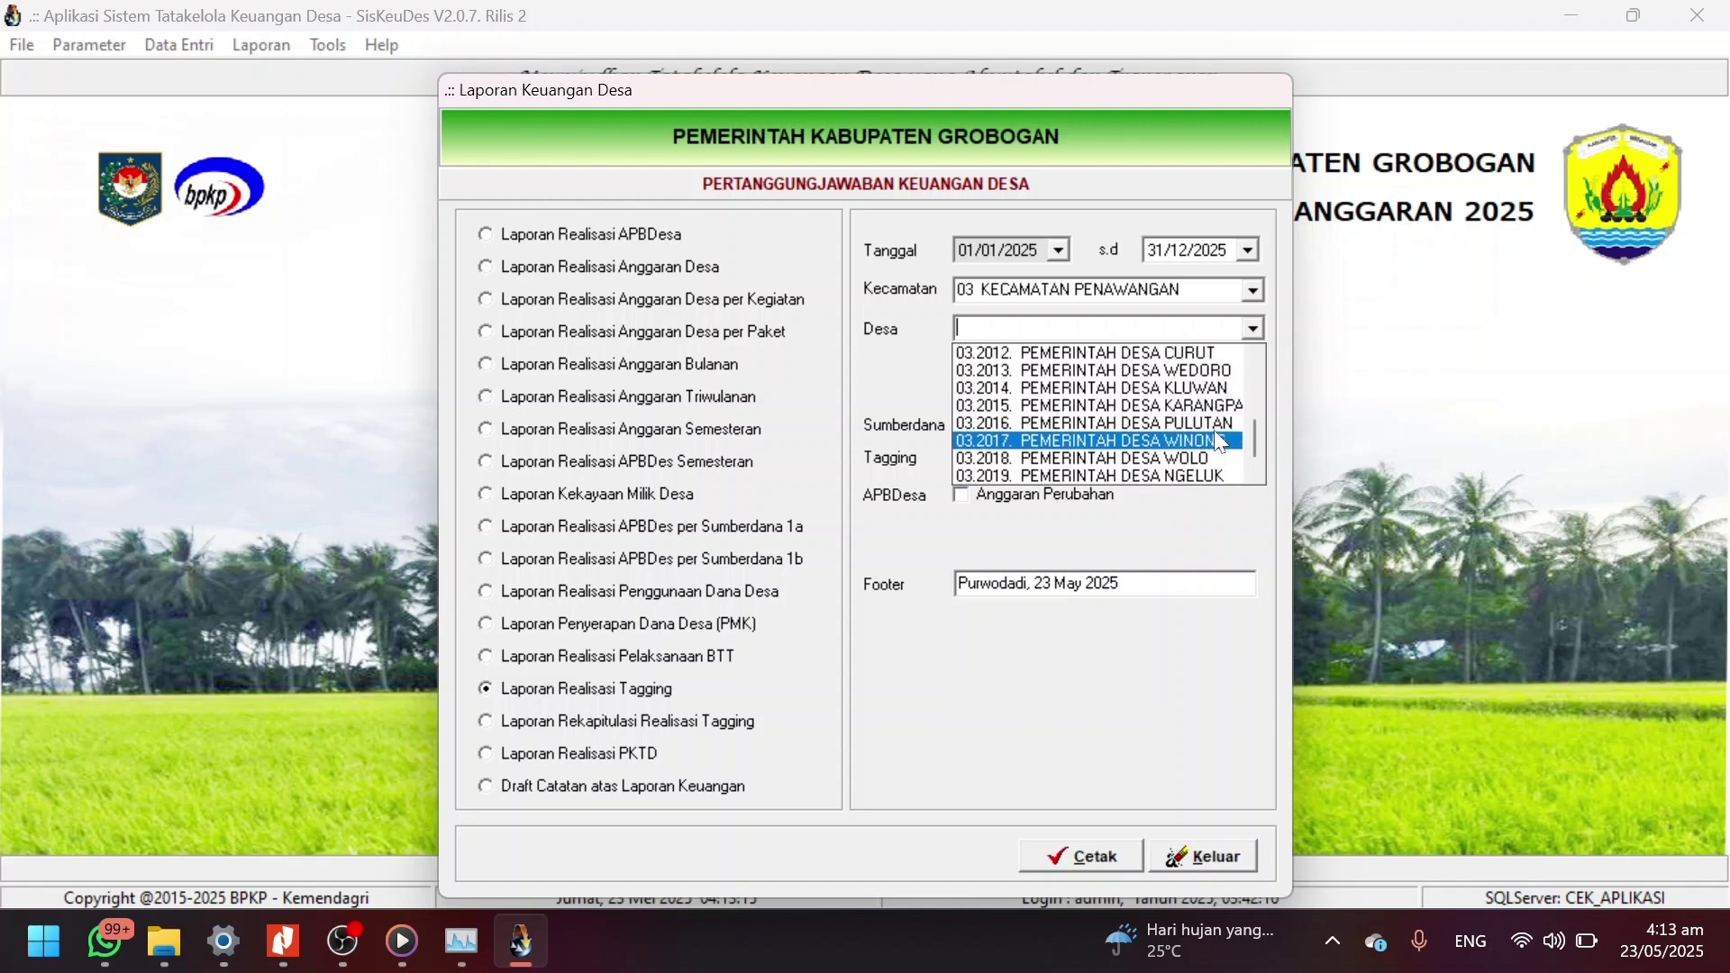
key("Up")
key("Up")
scroll(1234, 401, "up", 4)
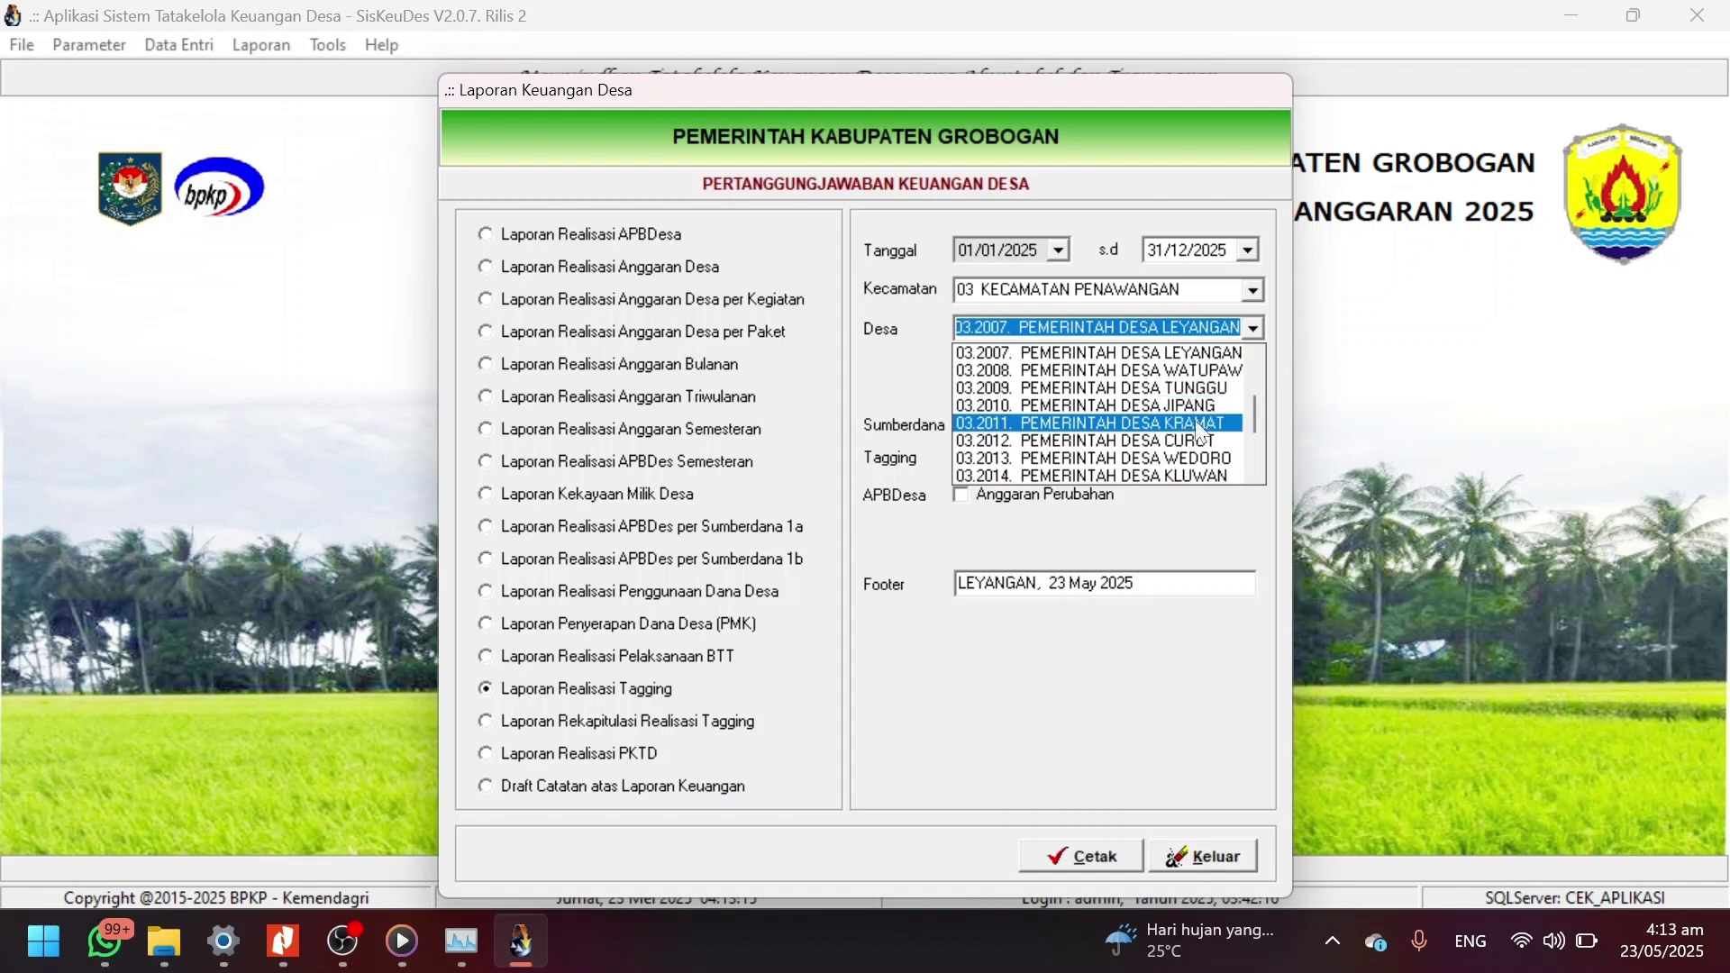
key("Escape")
key("Down")
key("Down")
key("Down")
key("Down")
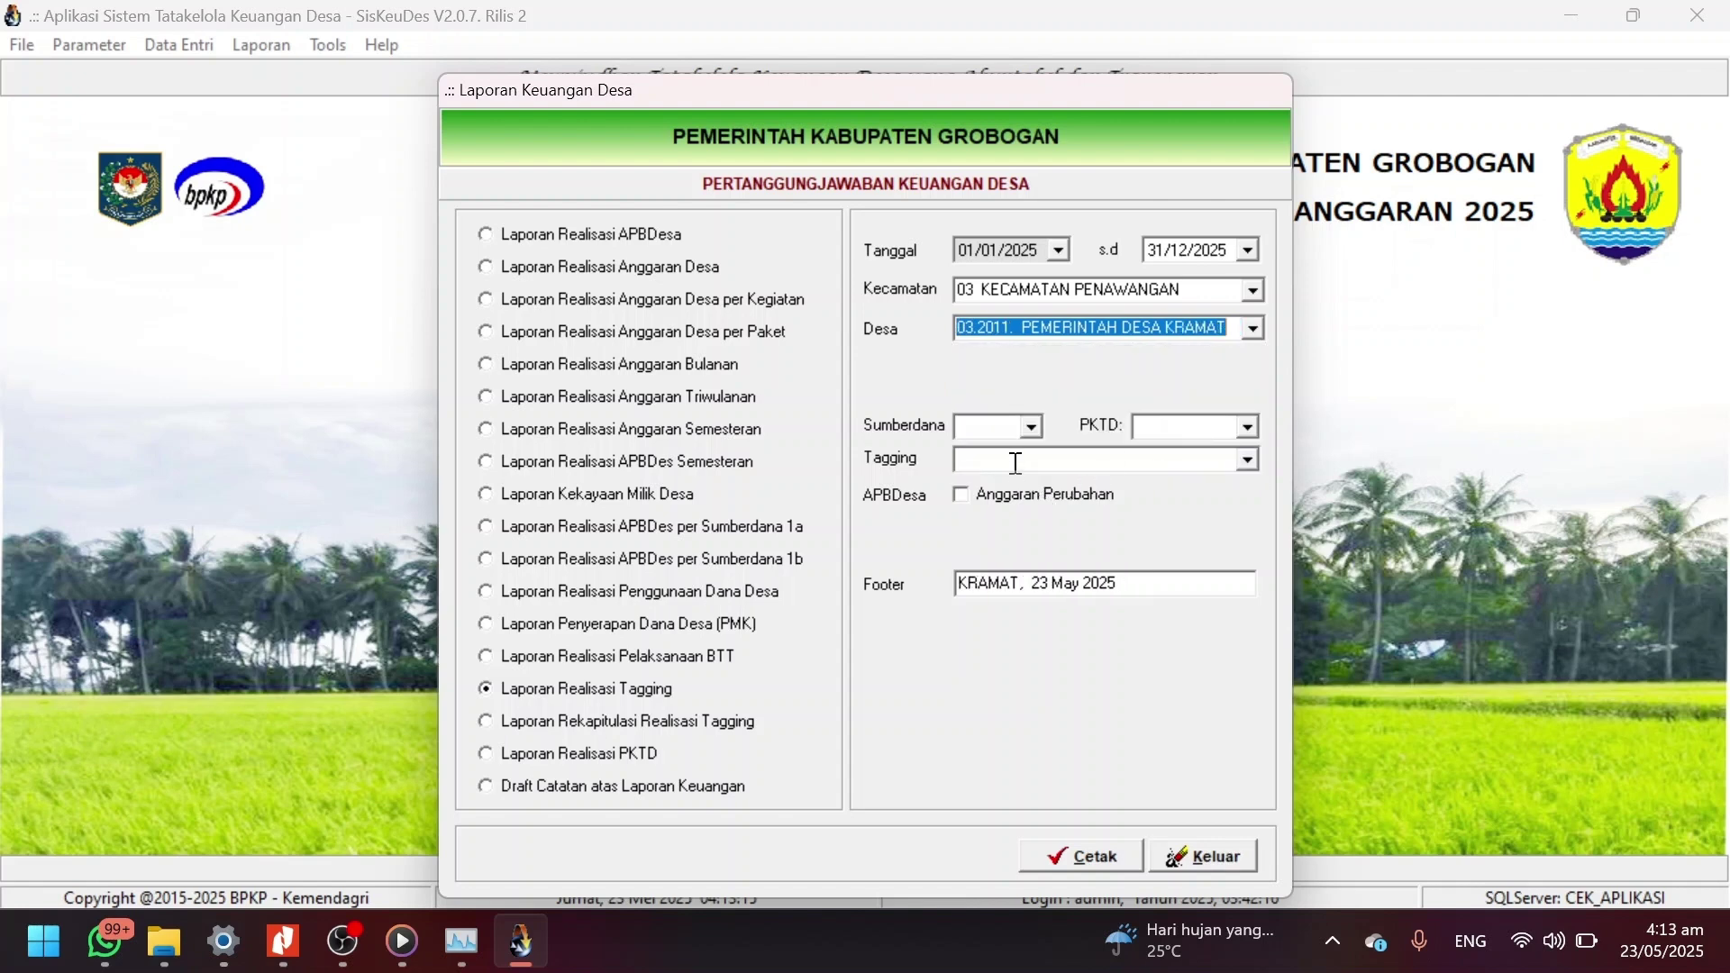
Set DDS, tagging 02 Ketahanan Pangan, Anggaran Perubahan, posting 4 Perubahan APBDes, and preview.
left_click(1030, 429)
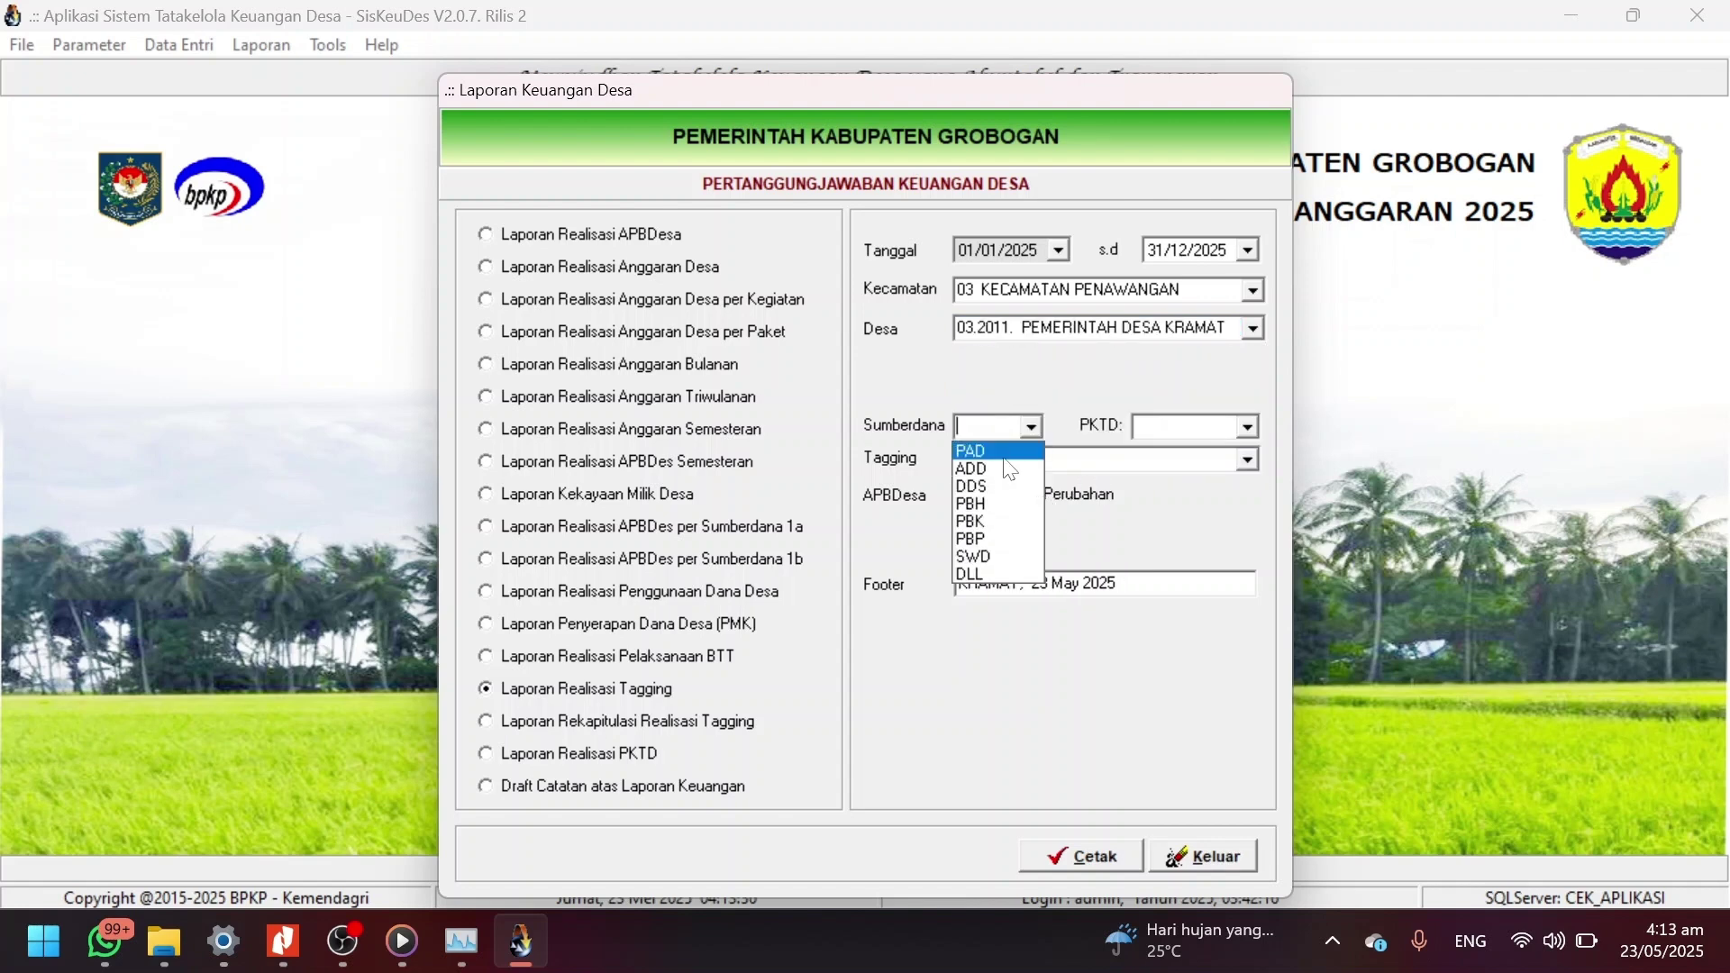
left_click(991, 486)
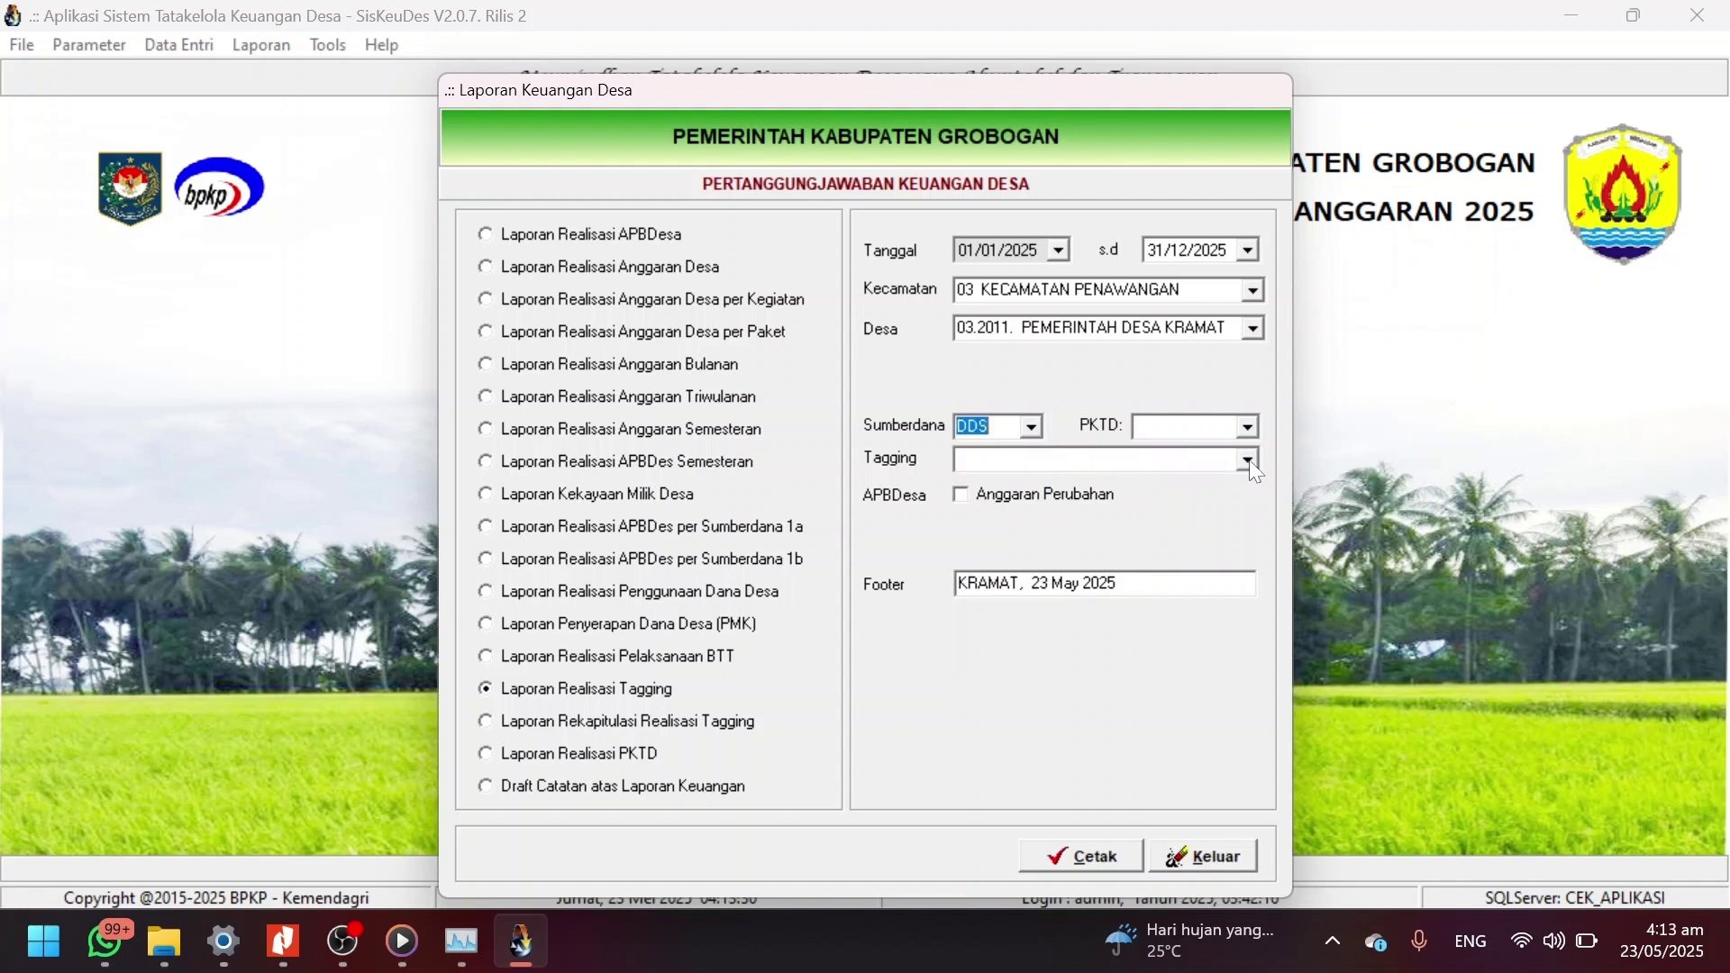
left_click(1250, 464)
left_click(1151, 508)
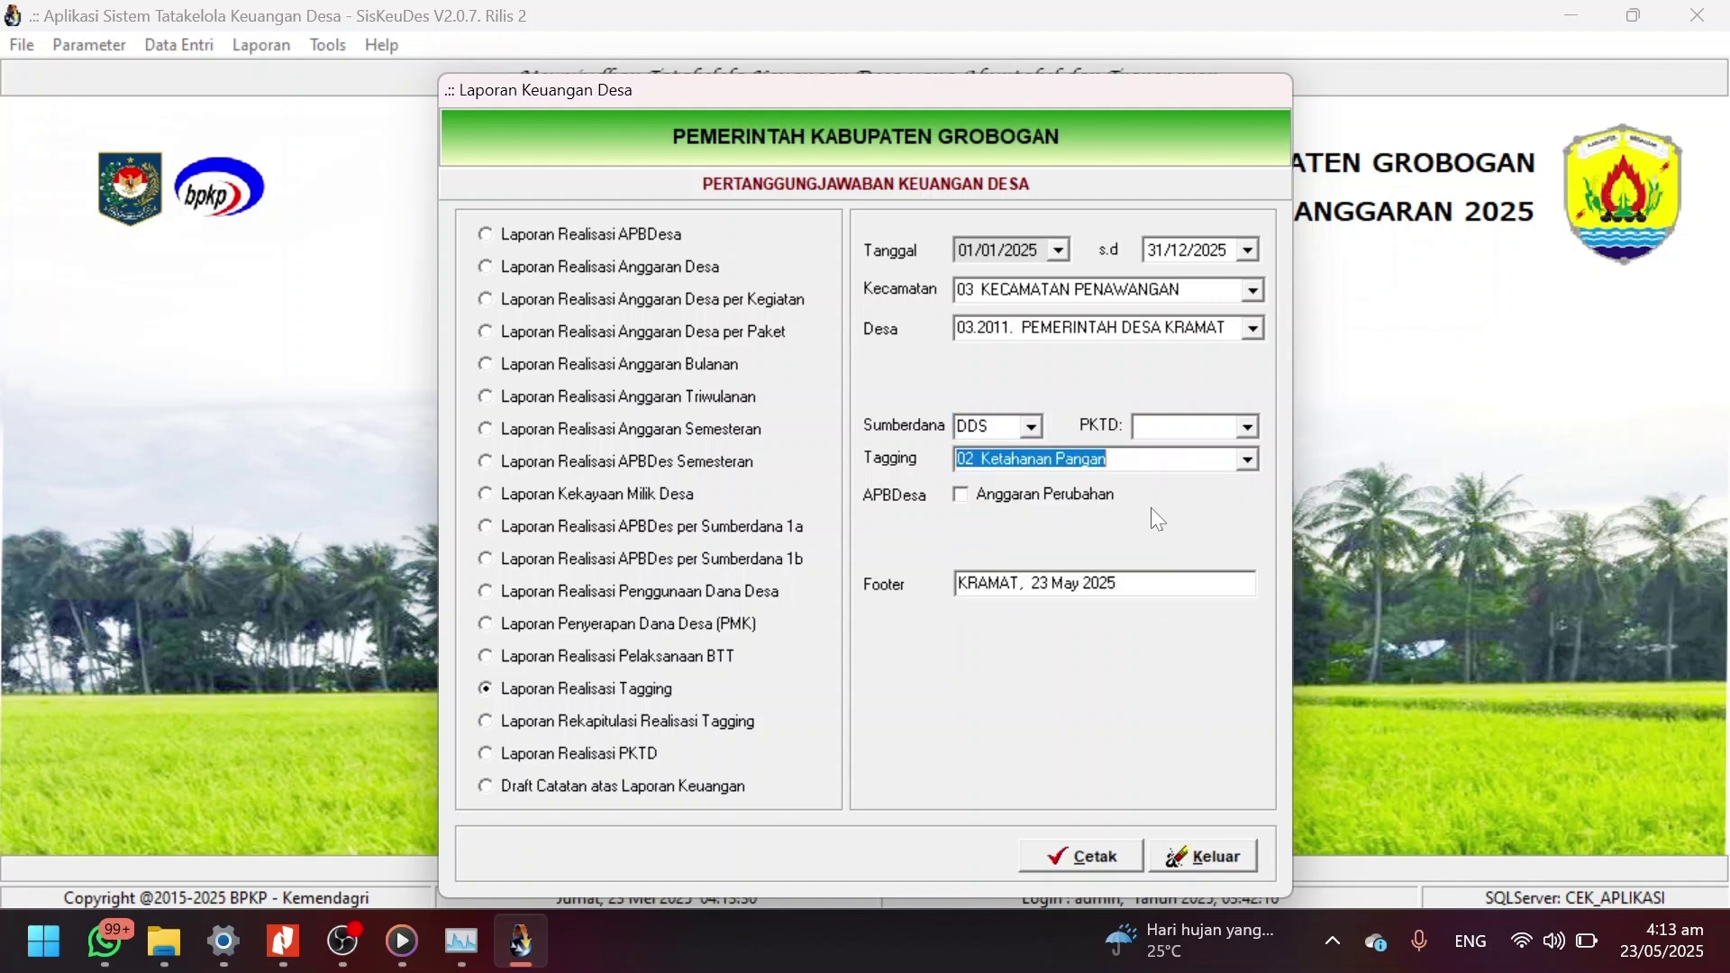
left_click(1079, 501)
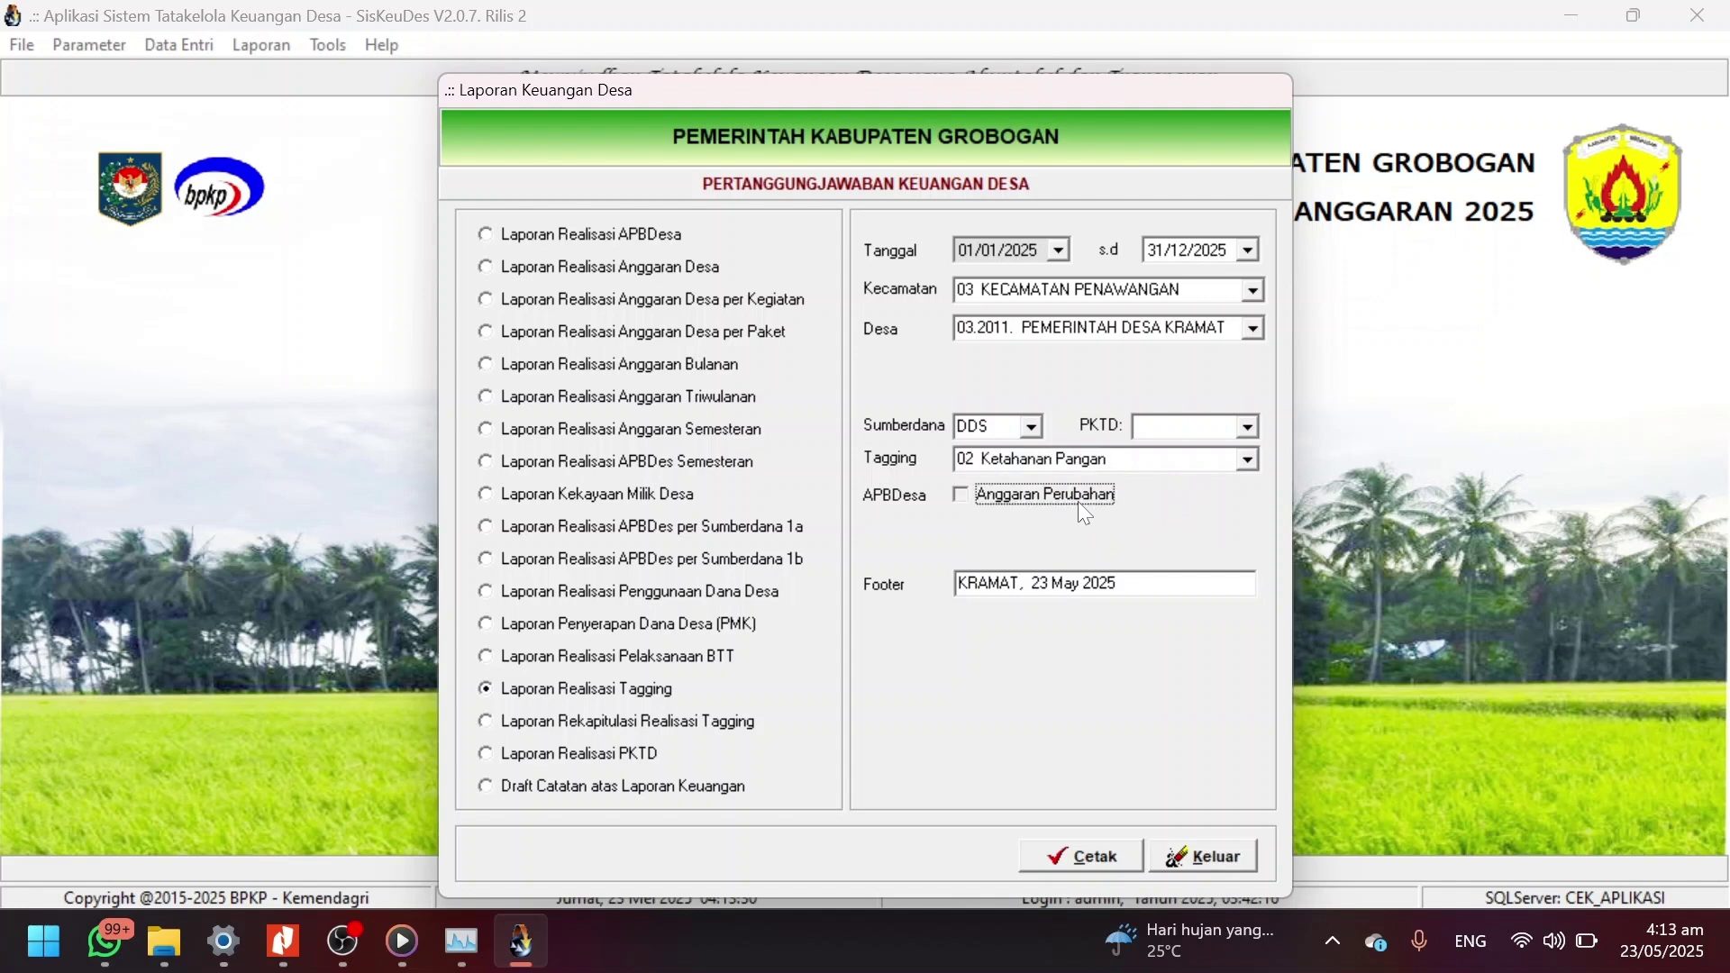
left_click(1248, 529)
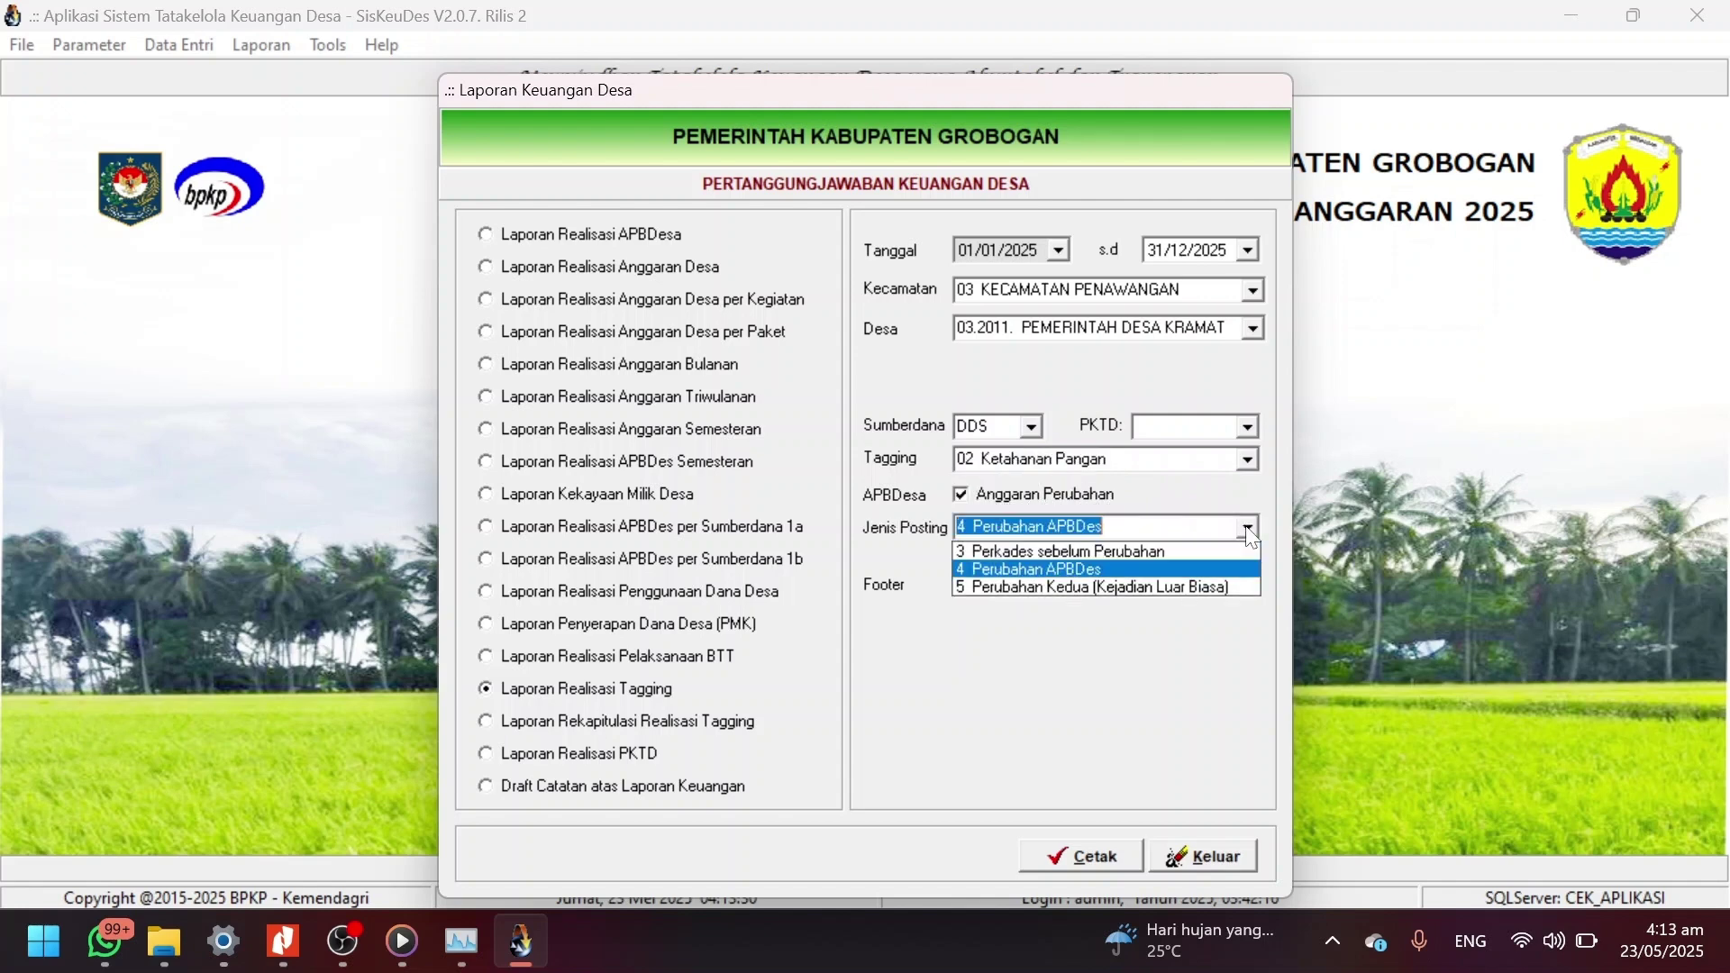
left_click(1072, 568)
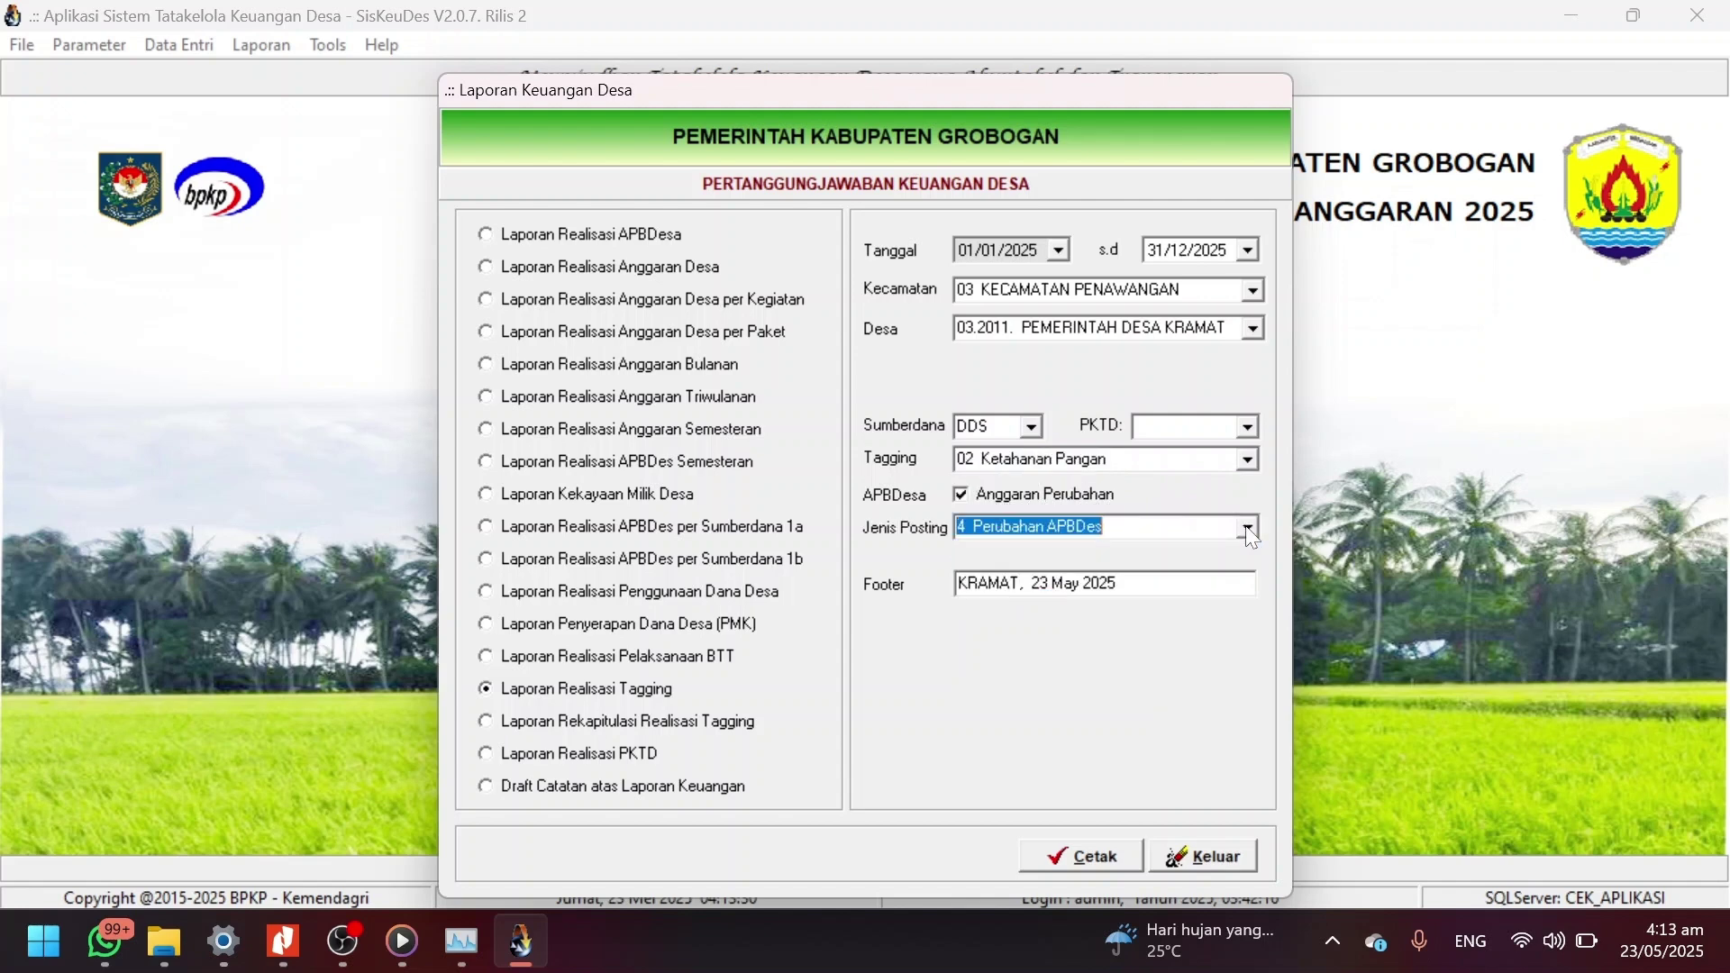
left_click(1106, 859)
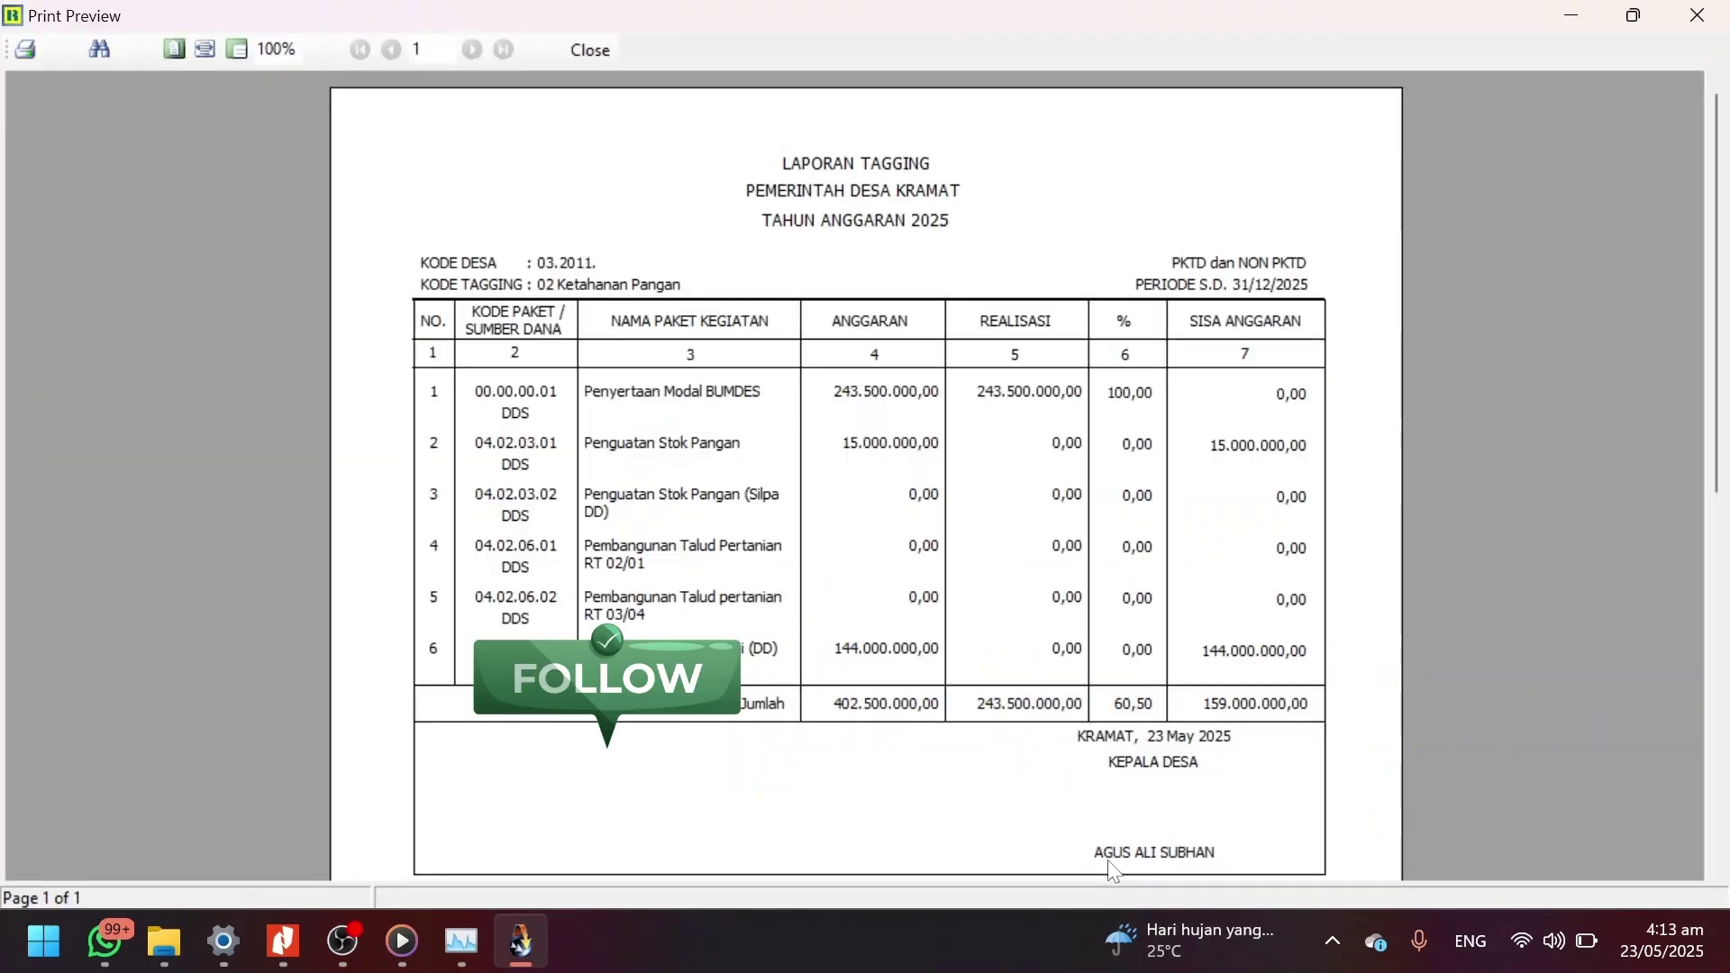